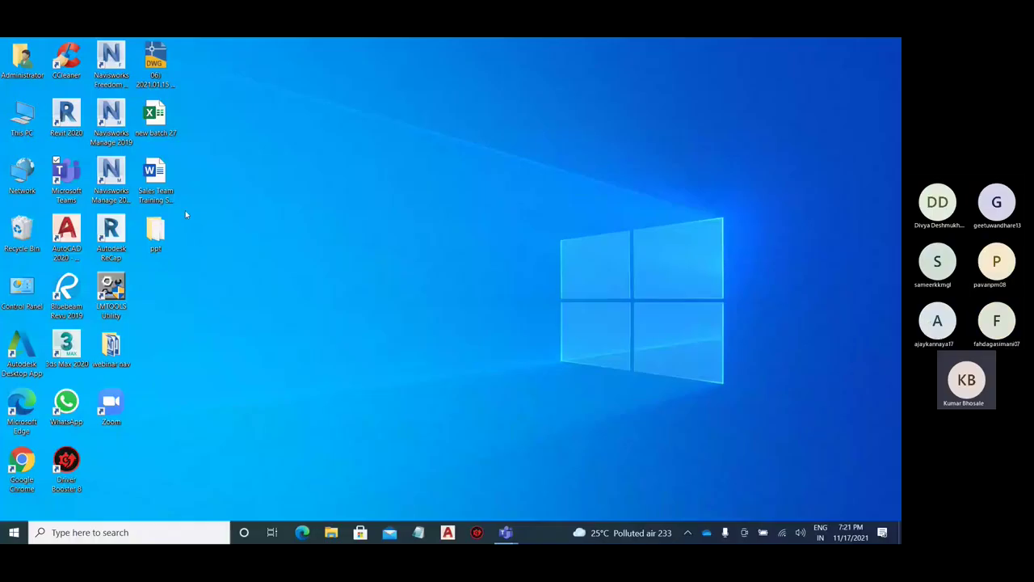
# Launch AutoCAD 2020 from its desktop shortcut and let the blank drawing load
pyautogui.doubleClick(66, 233)
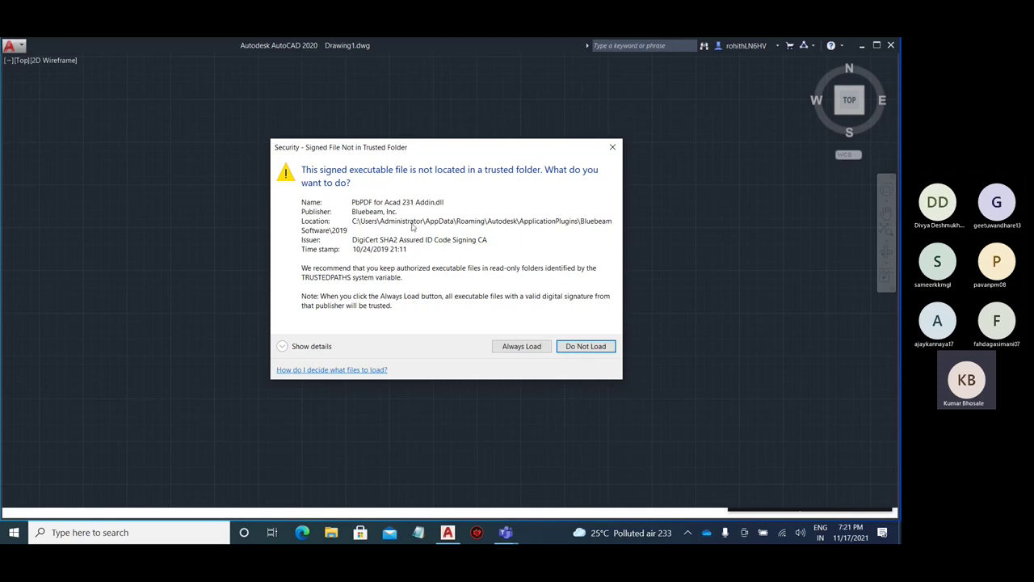
# Skip loading the Bluebeam add-in and zoom to the drawing extents
pyautogui.click(593, 346)
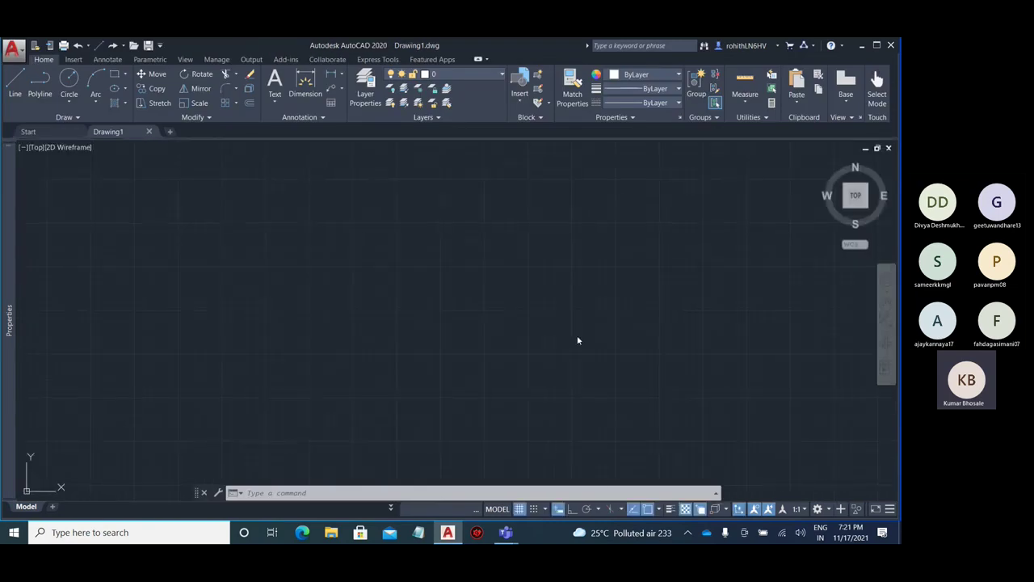
pyautogui.scroll(-10, 603, 261)
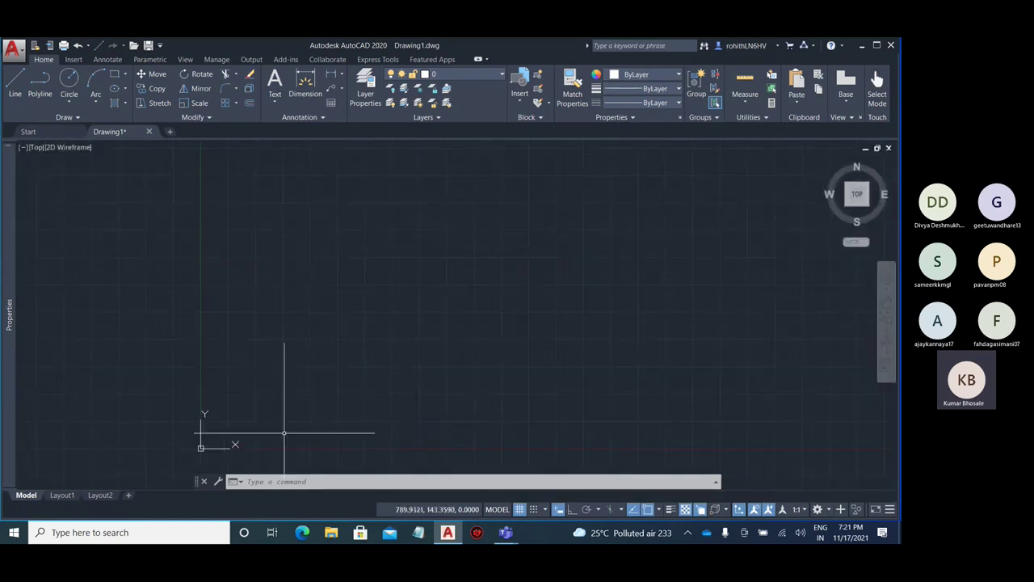
pyautogui.scroll(-1, 201, 450)
pyautogui.scroll(-2, 184, 440)
pyautogui.middleClick(279, 367)
pyautogui.middleClick(278, 368)
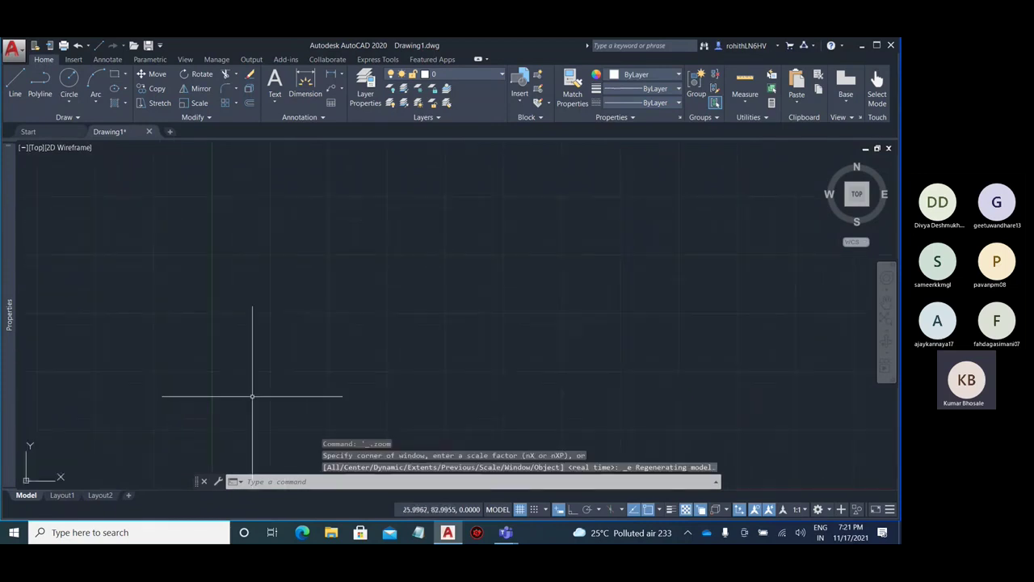
# Pan the empty canvas into place and bring up the Annotate ribbon tab
pyautogui.scroll(-5, 263, 347)
pyautogui.scroll(3, 272, 331)
pyautogui.scroll(2, 268, 341)
pyautogui.scroll(1, 240, 359)
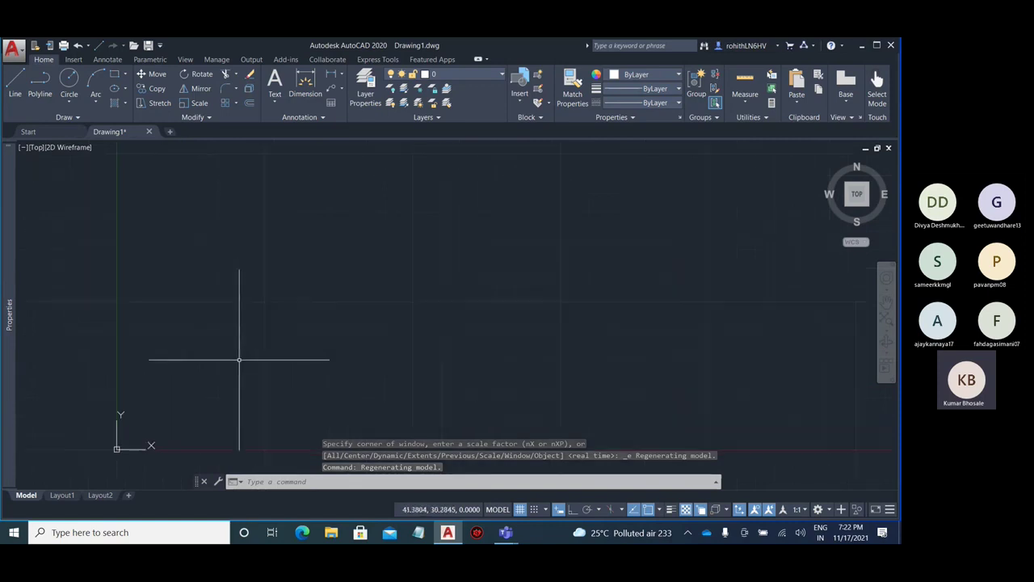
pyautogui.moveTo(257, 341); pyautogui.dragTo(267, 346, button='middle')
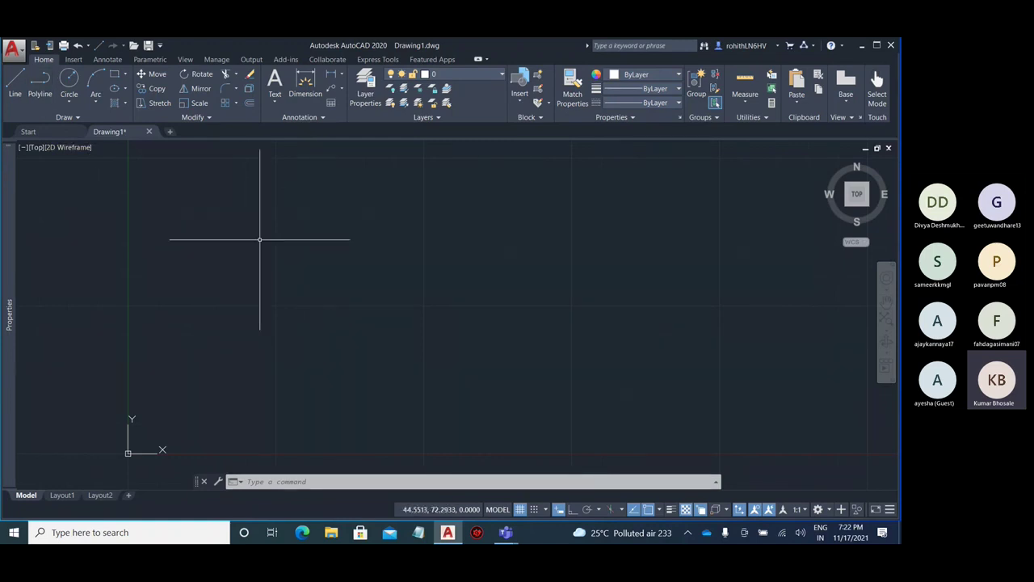
pyautogui.moveTo(212, 356); pyautogui.dragTo(250, 259, button='middle')
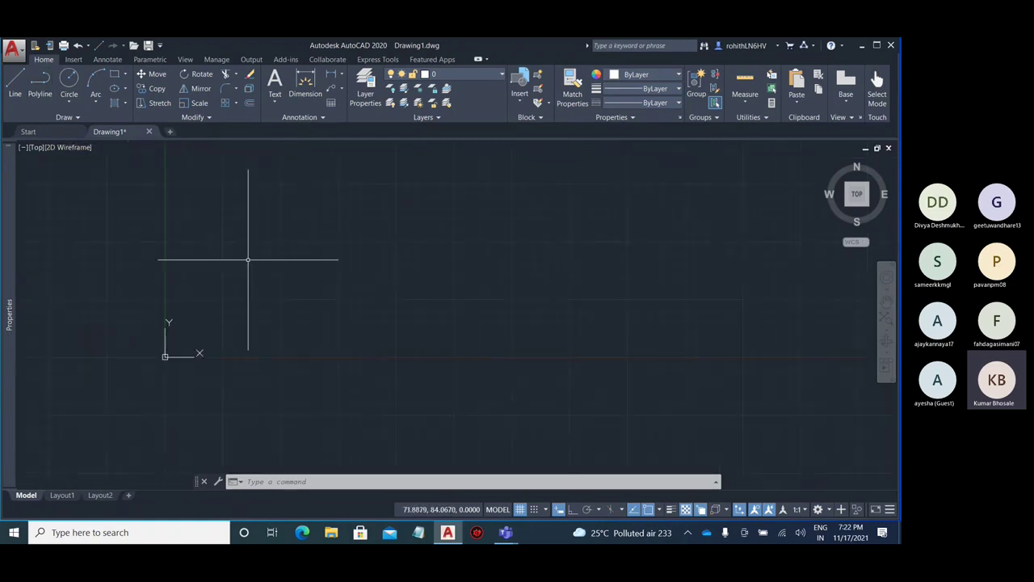
pyautogui.click(108, 59)
pyautogui.moveTo(533, 192); pyautogui.dragTo(475, 275, button='middle')
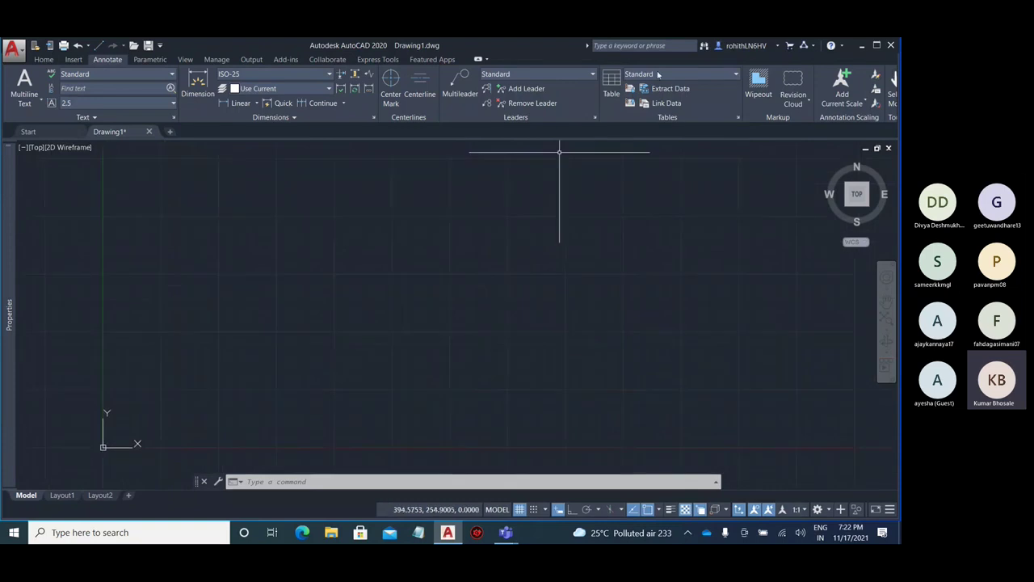
# Start inserting a table, keep the Standard table style, and launch the Table Style manager
pyautogui.click(613, 94)
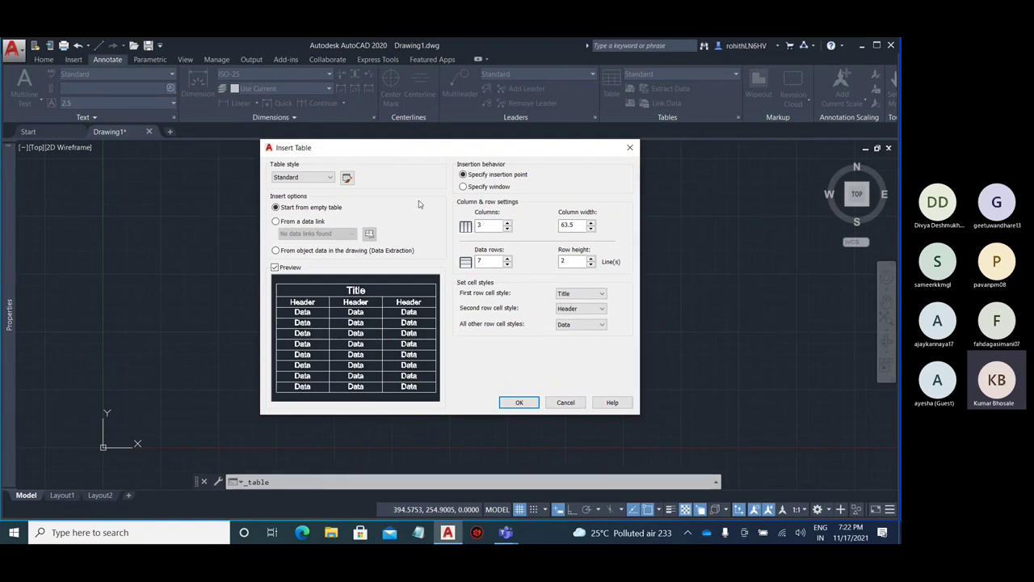
pyautogui.click(321, 177)
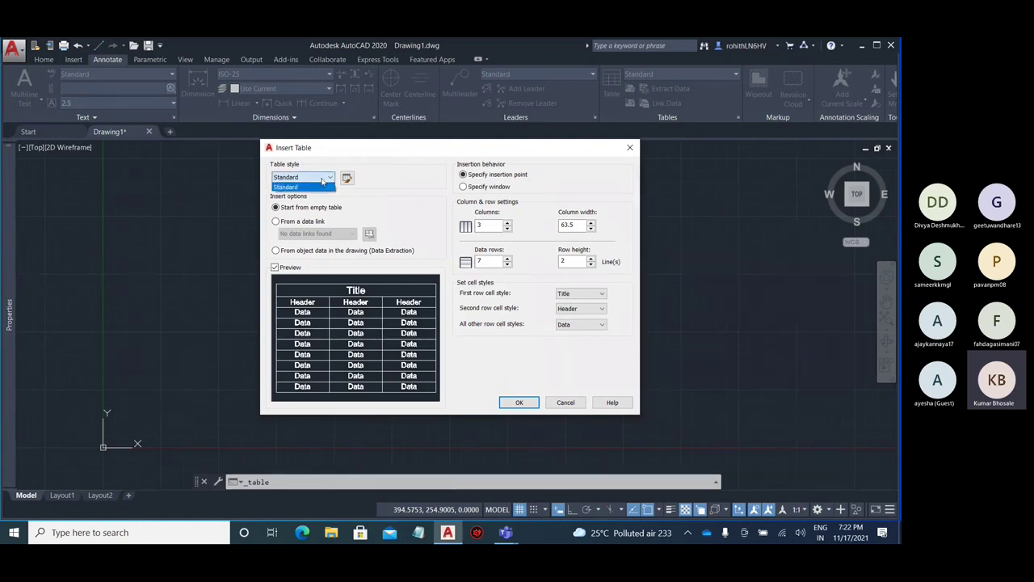
pyautogui.click(317, 187)
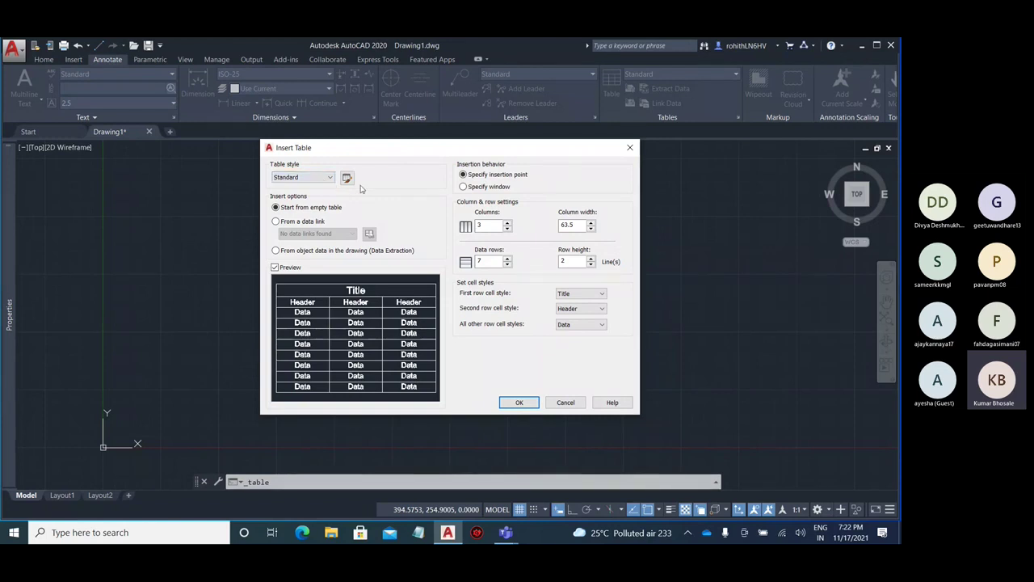
pyautogui.click(347, 178)
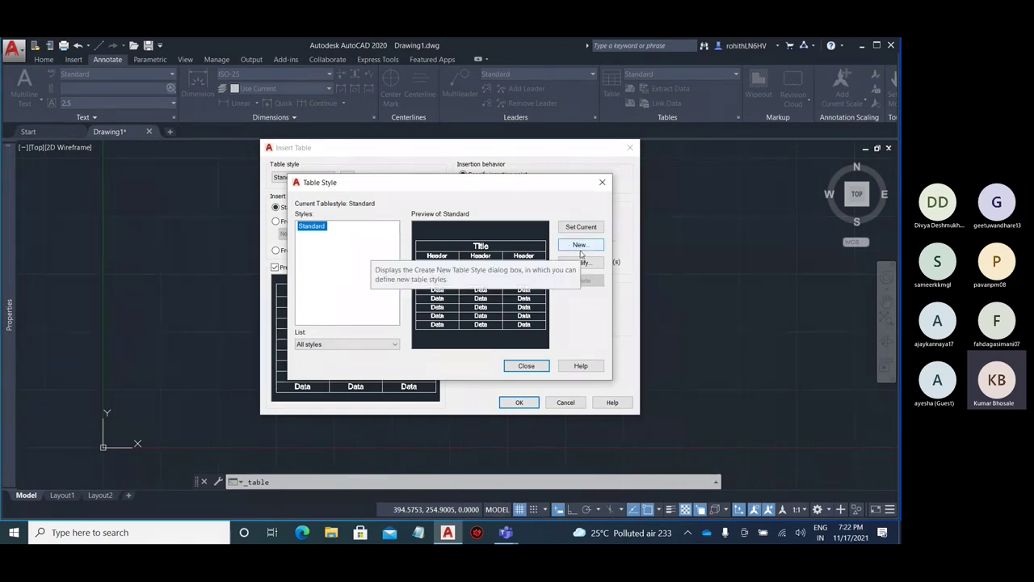
# Create a new table style named Phoenix, starting from Standard
pyautogui.click(580, 245)
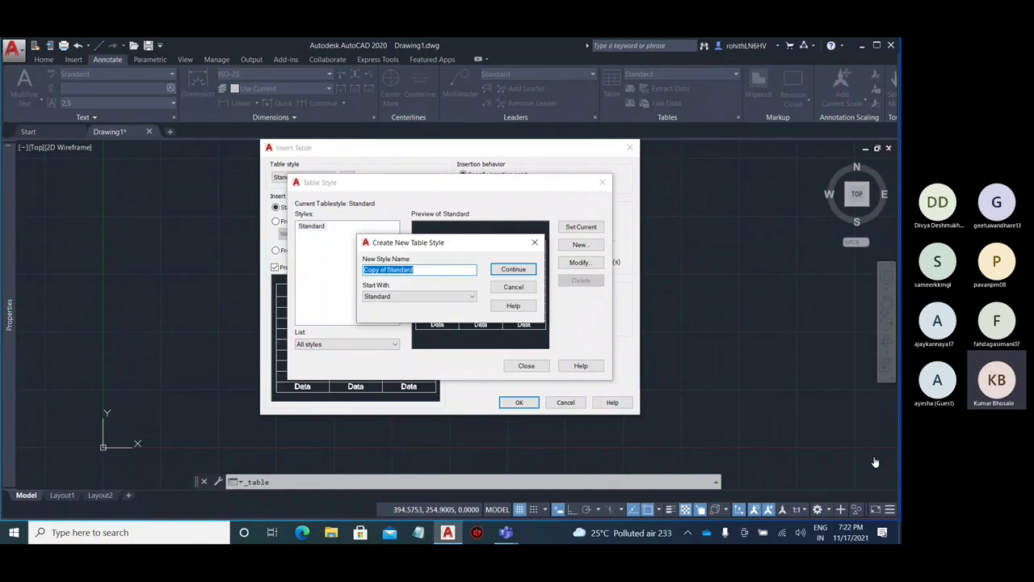
pyautogui.click(875, 463)
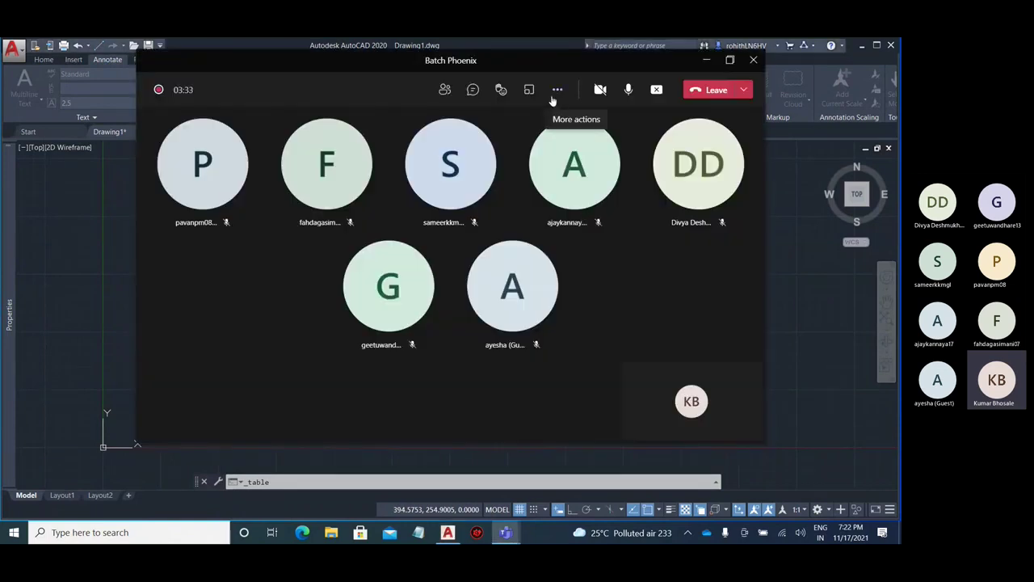
pyautogui.click(555, 90)
pyautogui.click(342, 371)
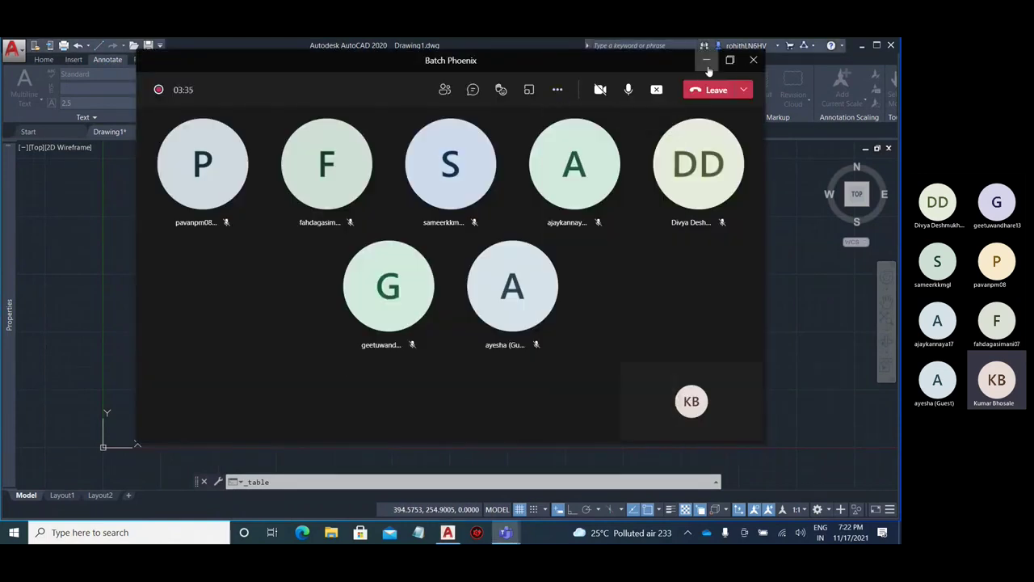
pyautogui.click(705, 62)
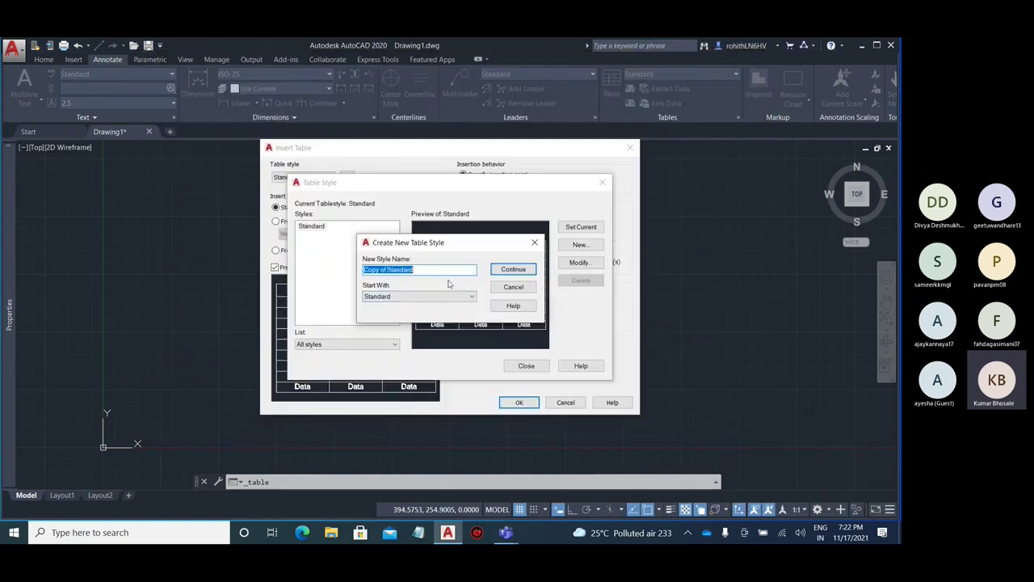
pyautogui.press('BackSpace')
pyautogui.write('Phoenix')
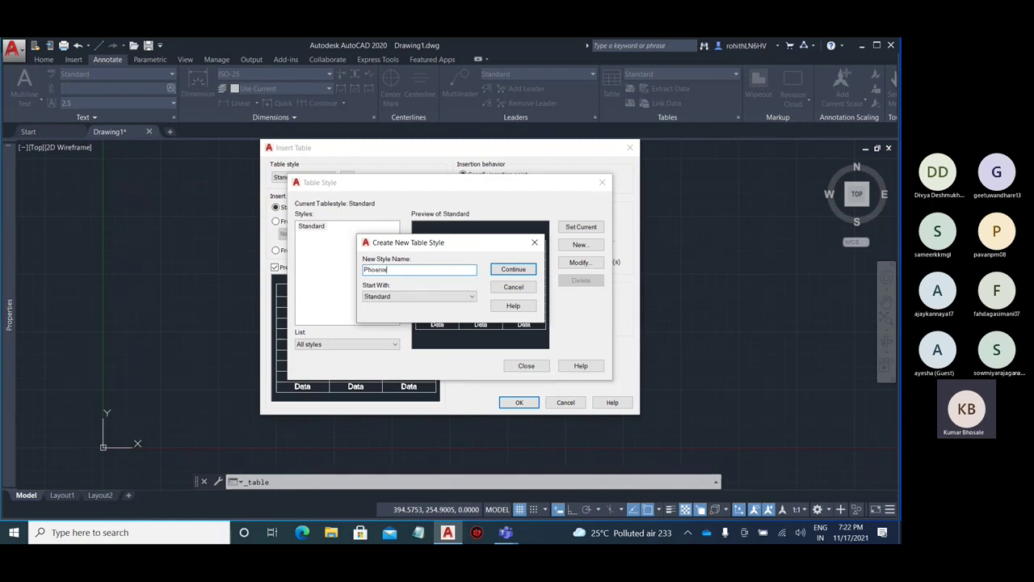
pyautogui.click(518, 271)
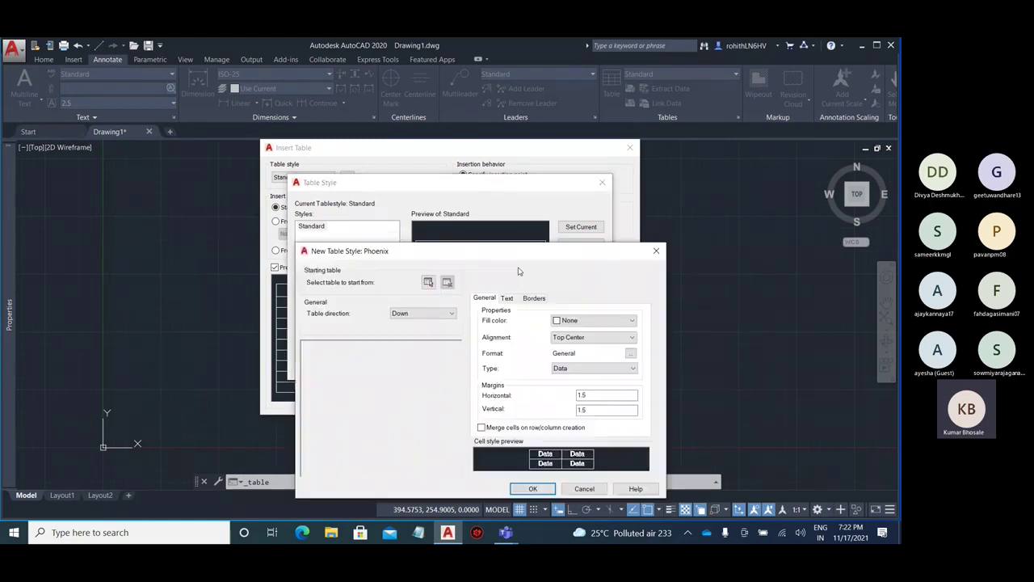
# Move the Phoenix style window aside and browse the cell styles, ending on Data
pyautogui.moveTo(534, 252); pyautogui.dragTo(555, 141)
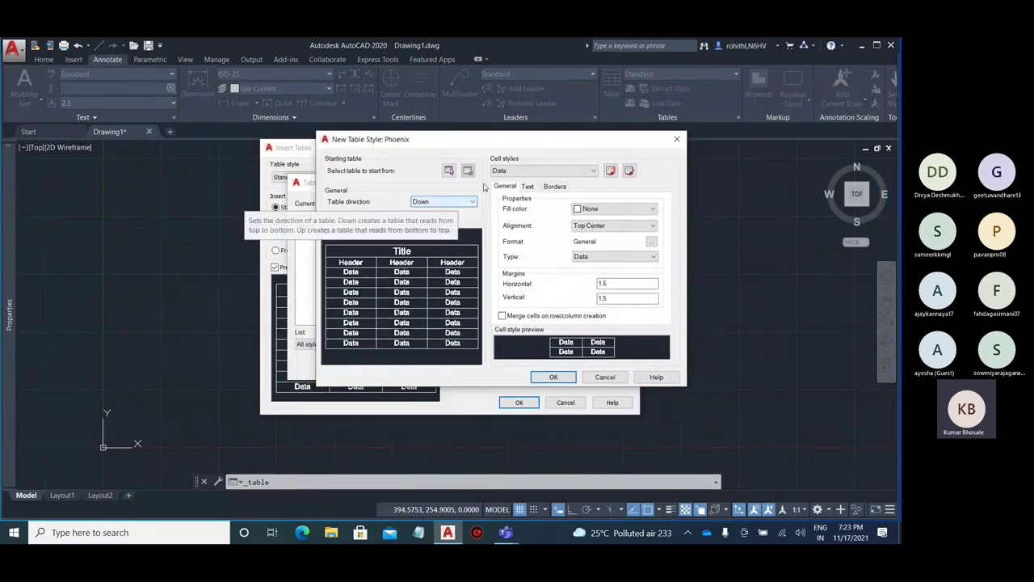
pyautogui.click(530, 172)
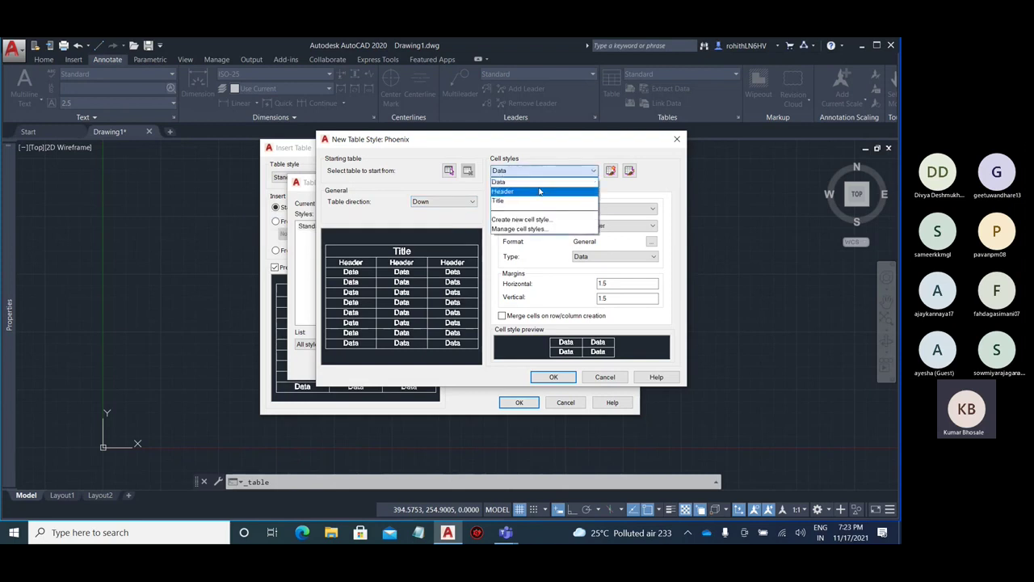
pyautogui.click(540, 202)
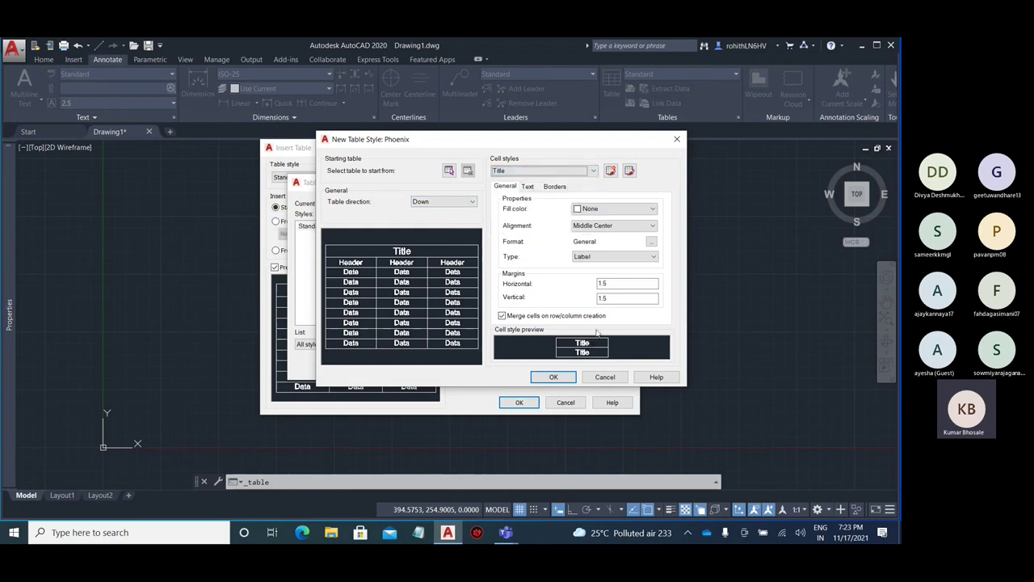
pyautogui.click(547, 172)
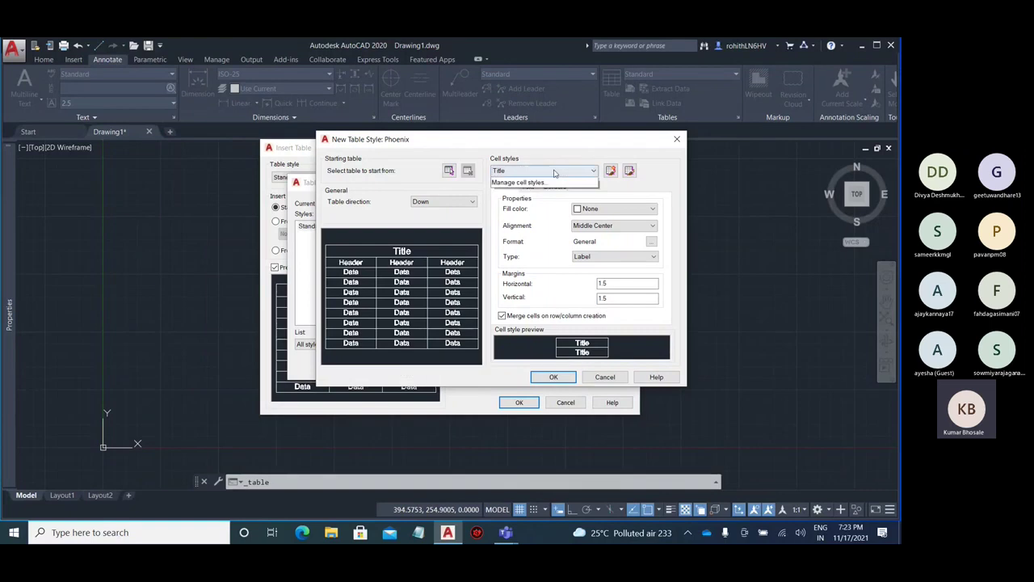
pyautogui.click(552, 182)
pyautogui.click(543, 172)
pyautogui.click(543, 180)
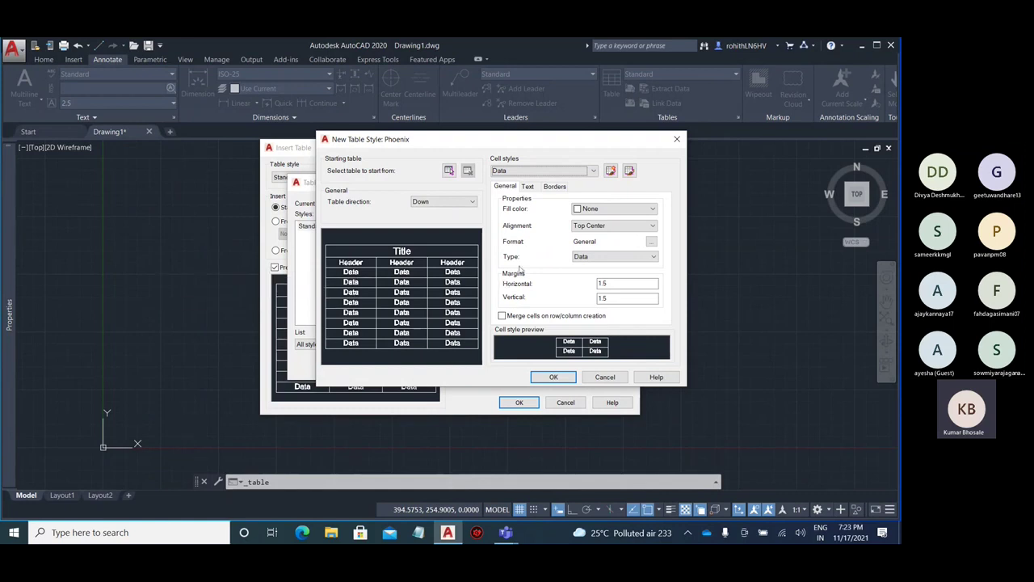
# Keep Data cells at no fill, Top Center alignment and Data cell type
pyautogui.click(610, 208)
pyautogui.click(598, 215)
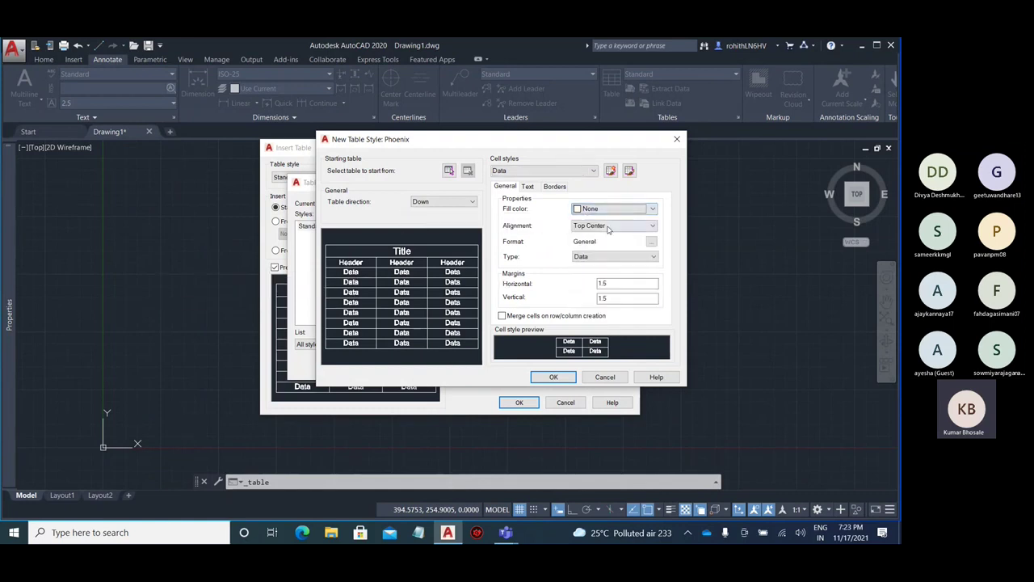
pyautogui.click(610, 225)
pyautogui.click(610, 242)
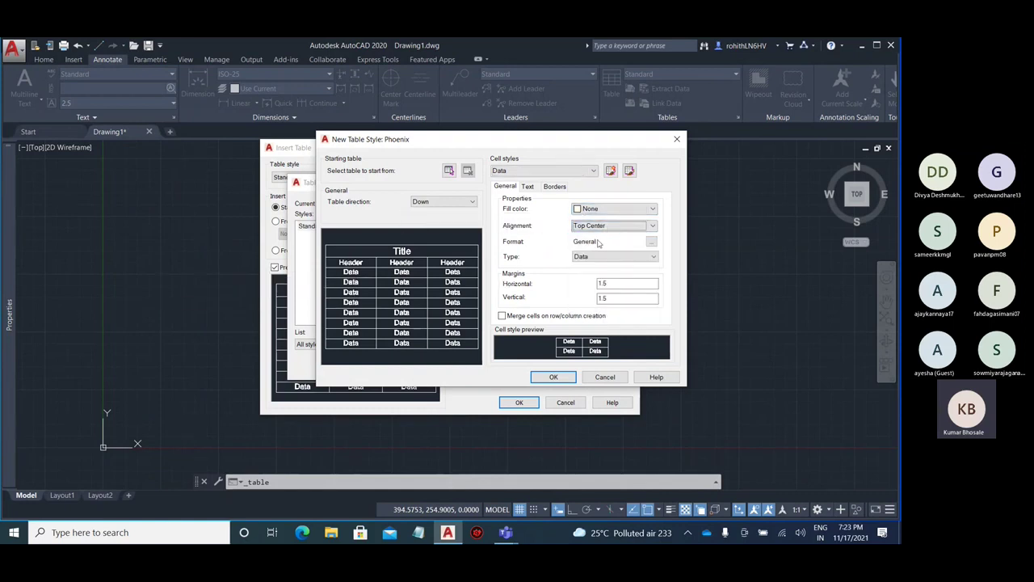
pyautogui.click(587, 257)
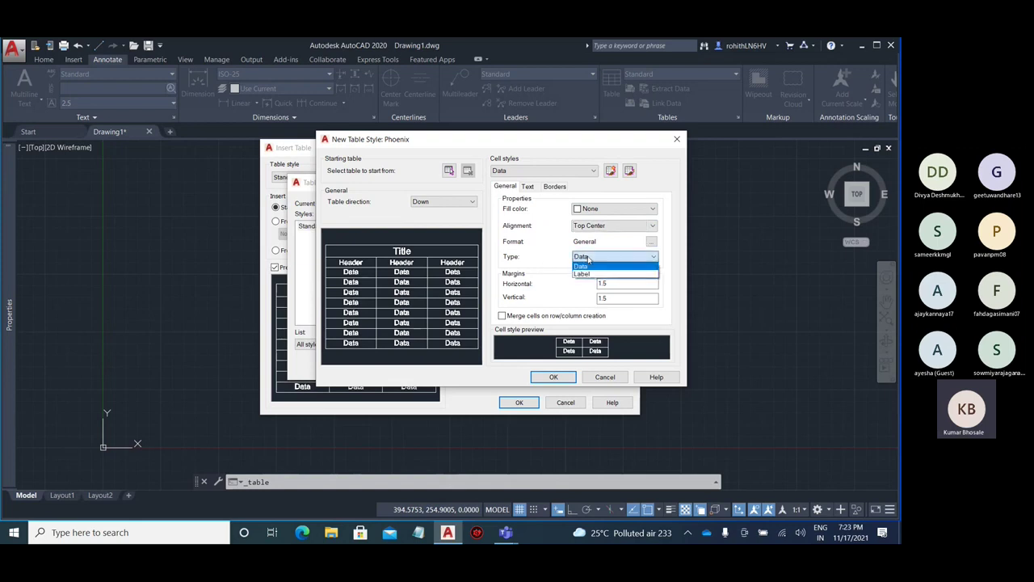
pyautogui.click(583, 266)
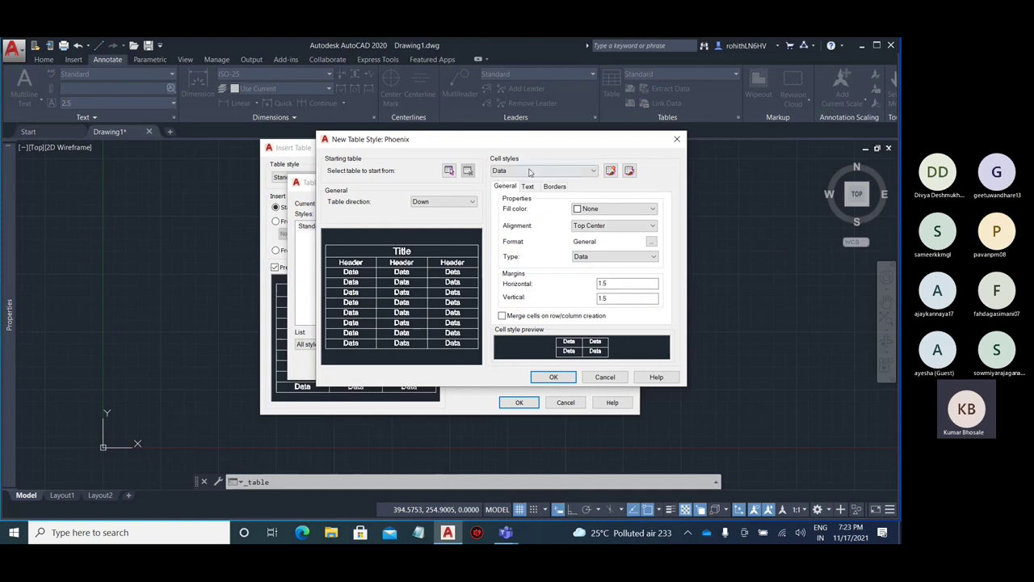
# Glance at Header, then review the Data style's Text and Borders settings
pyautogui.click(531, 172)
pyautogui.click(531, 192)
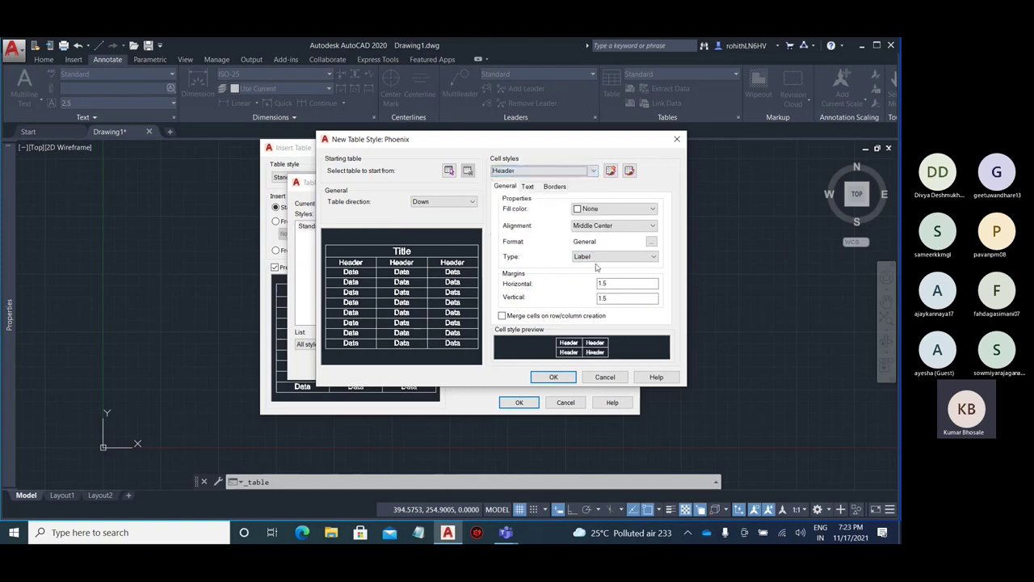
pyautogui.click(525, 171)
pyautogui.click(522, 182)
pyautogui.click(506, 188)
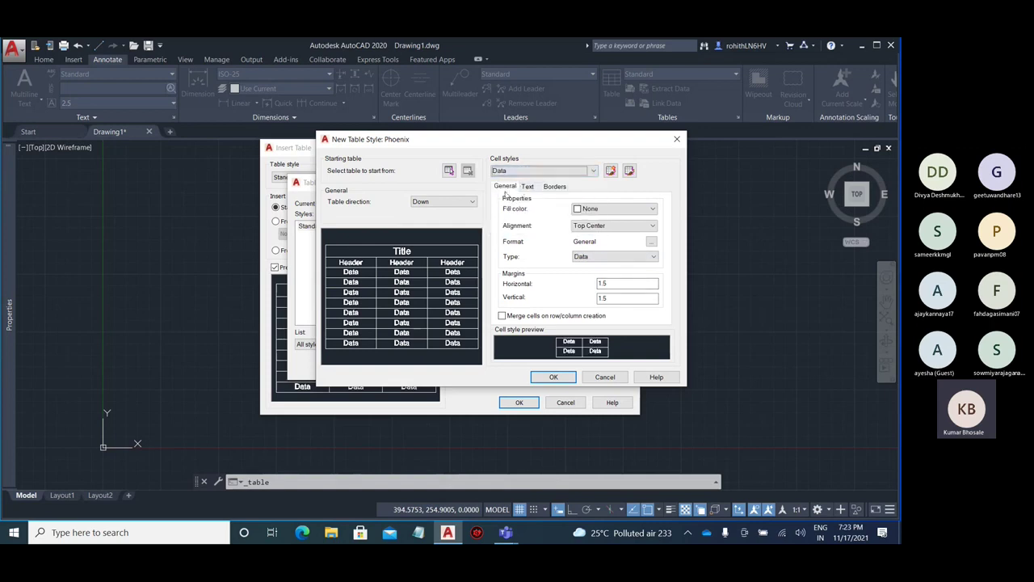
pyautogui.click(527, 187)
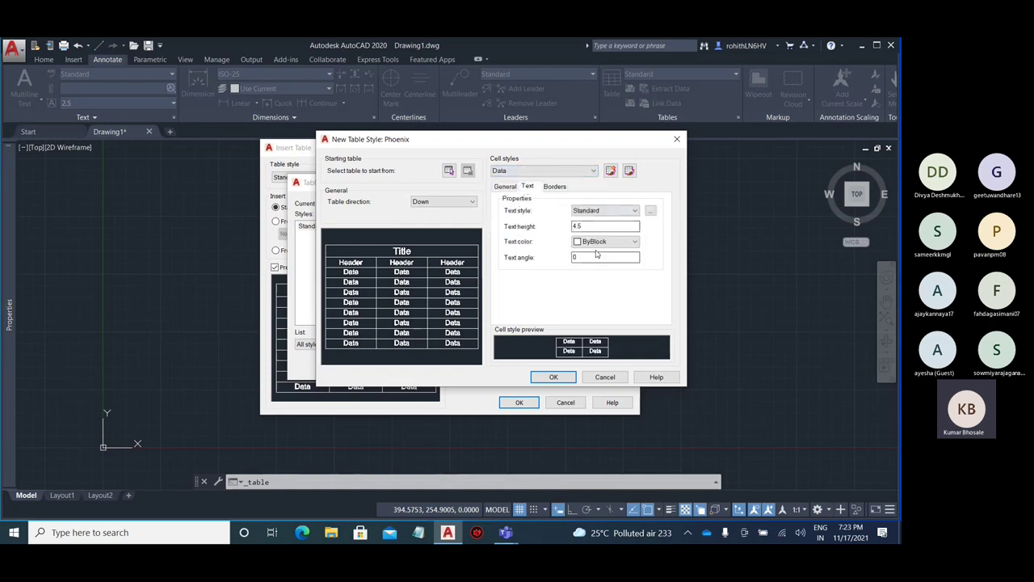
pyautogui.click(554, 185)
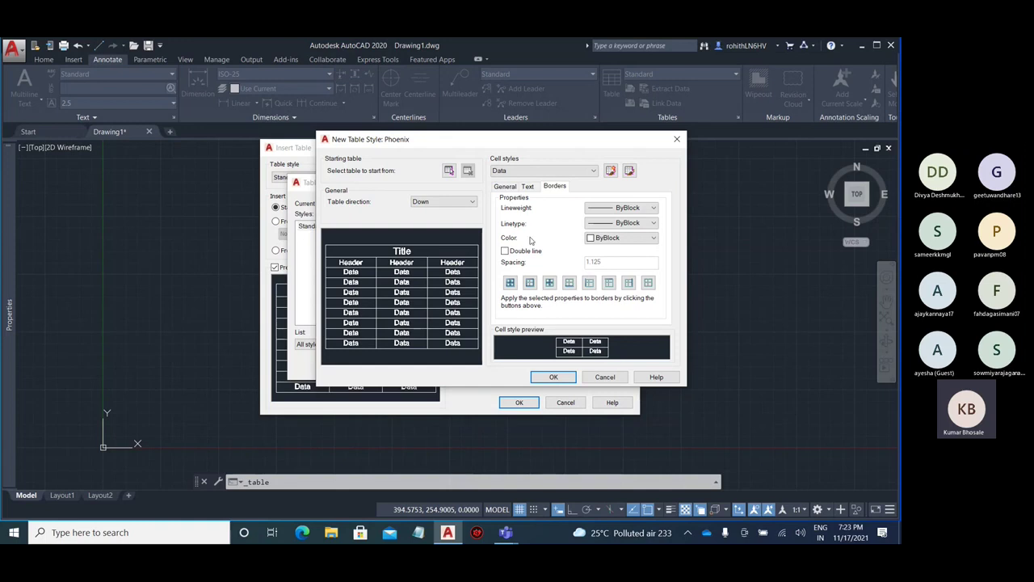
pyautogui.click(511, 188)
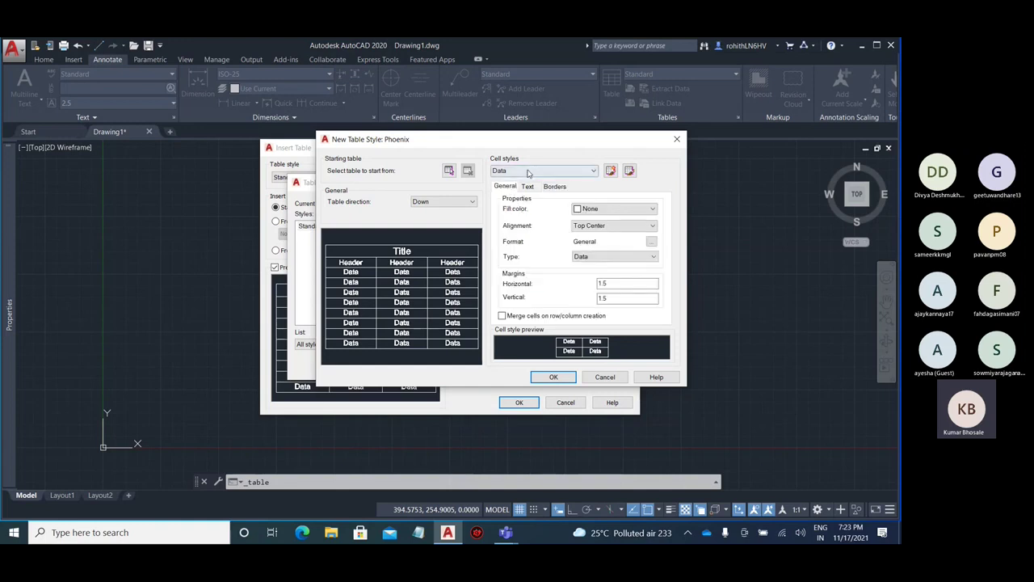
# Review the Header cell style's General, Text and Borders settings
pyautogui.click(527, 171)
pyautogui.click(529, 188)
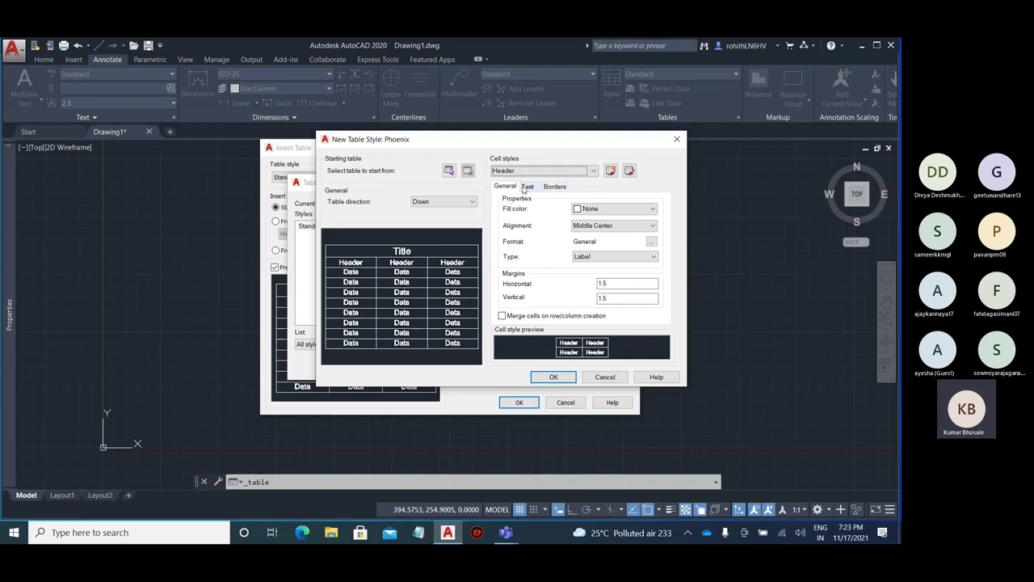
pyautogui.click(526, 186)
pyautogui.click(556, 188)
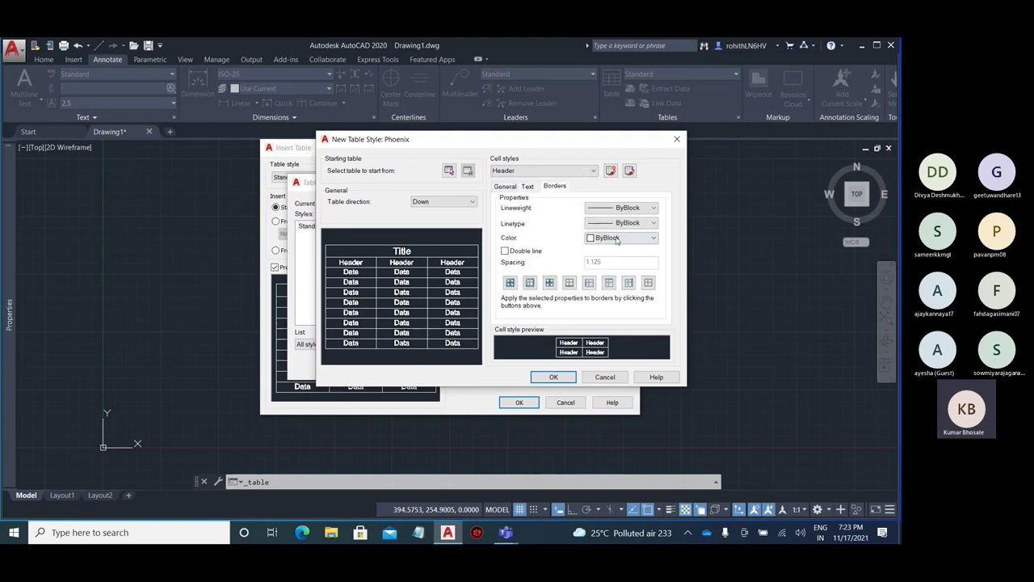
pyautogui.click(524, 188)
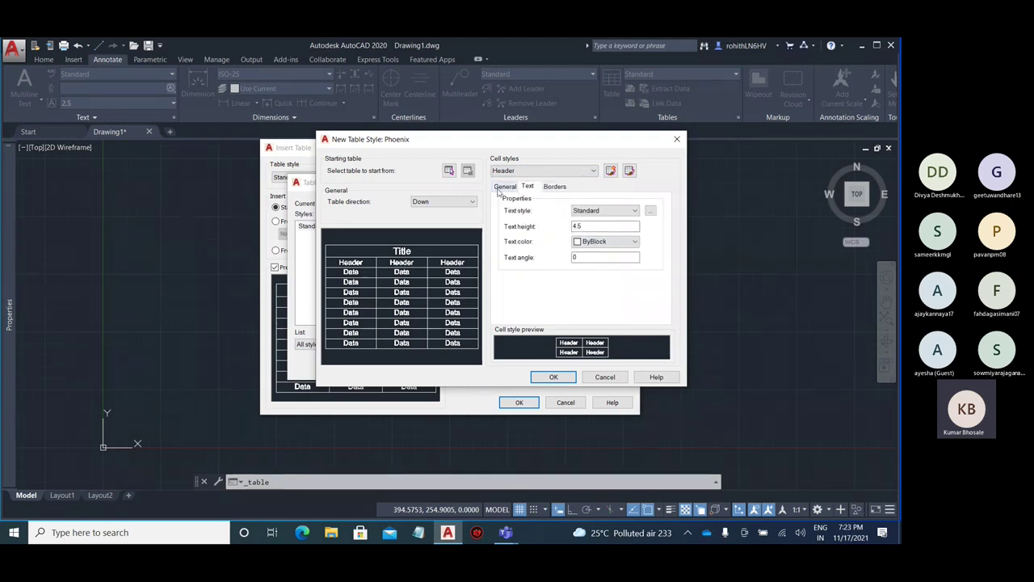
pyautogui.click(504, 186)
# Review the Title cell style's settings, then cancel the Phoenix style unsaved
pyautogui.click(527, 171)
pyautogui.click(527, 201)
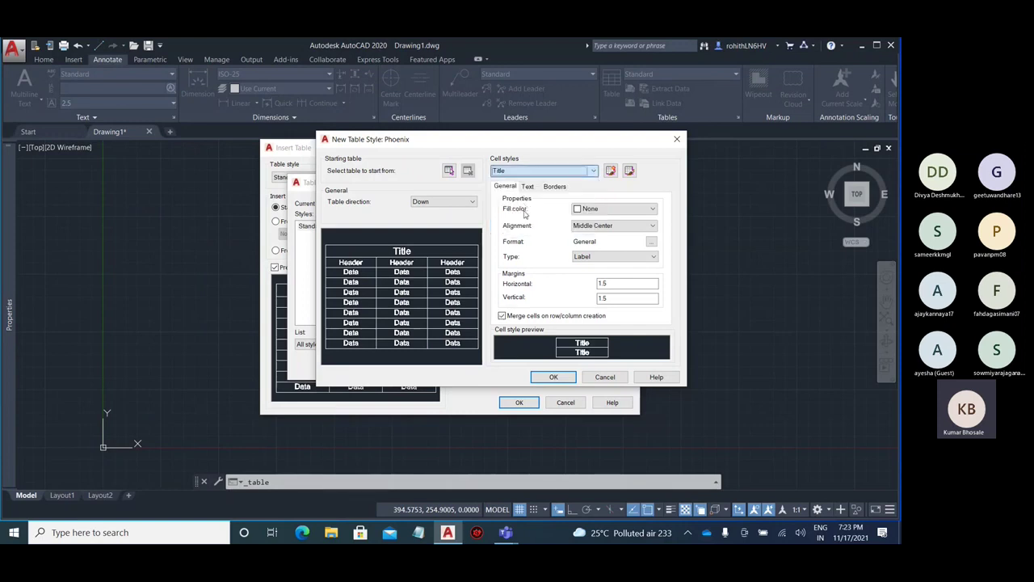
pyautogui.click(508, 193)
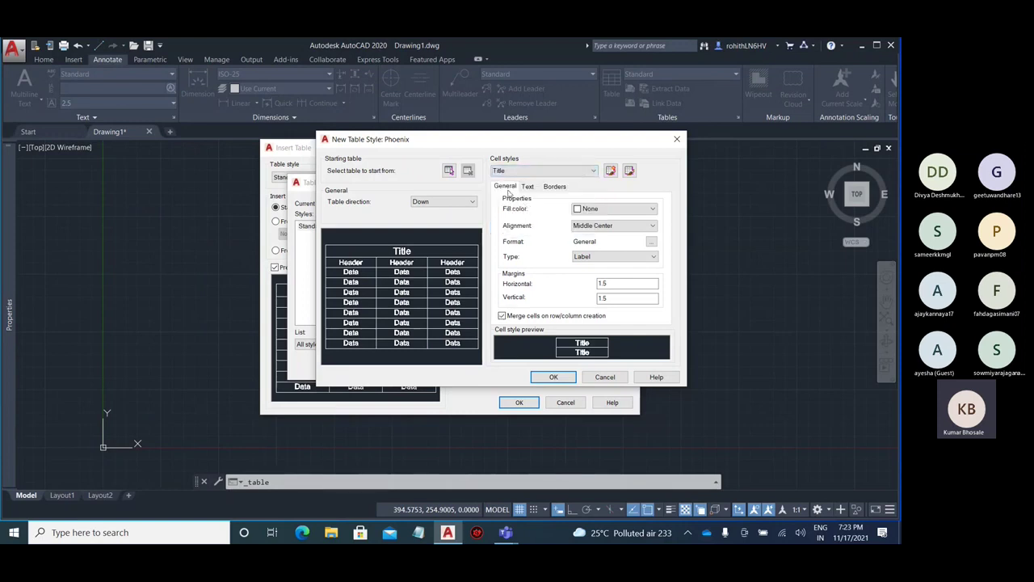
pyautogui.click(529, 187)
pyautogui.click(555, 189)
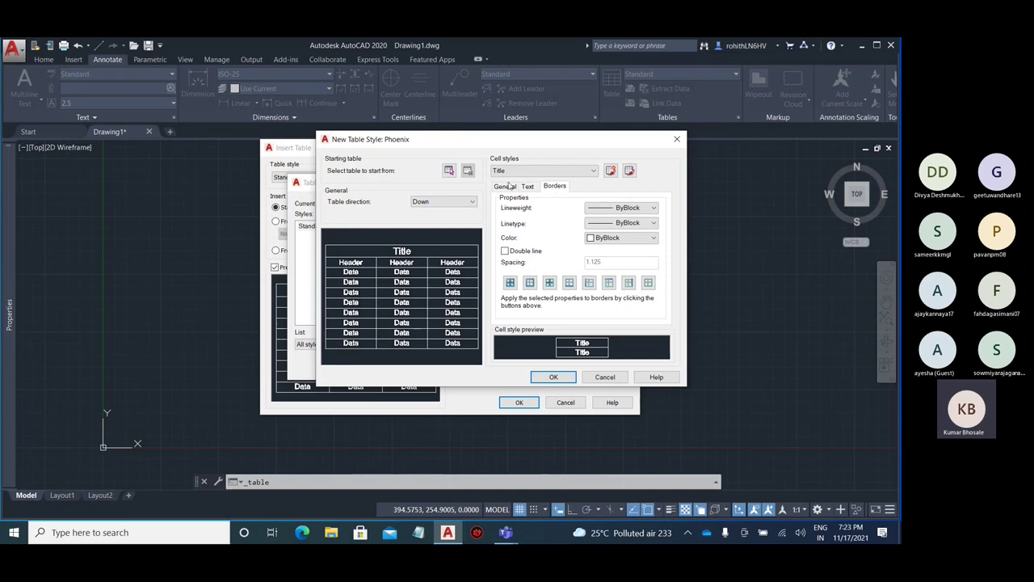
pyautogui.click(515, 186)
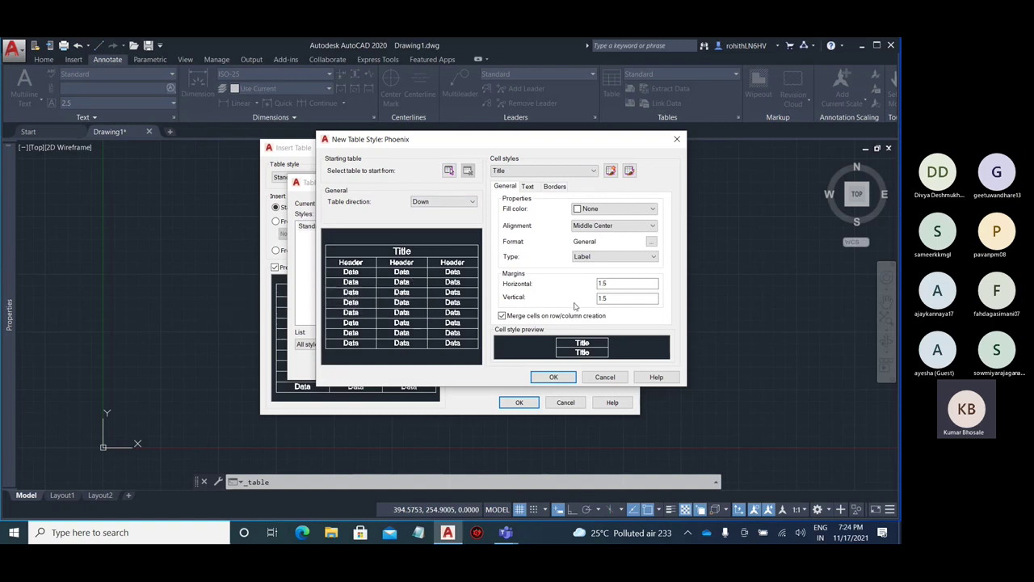
pyautogui.click(606, 378)
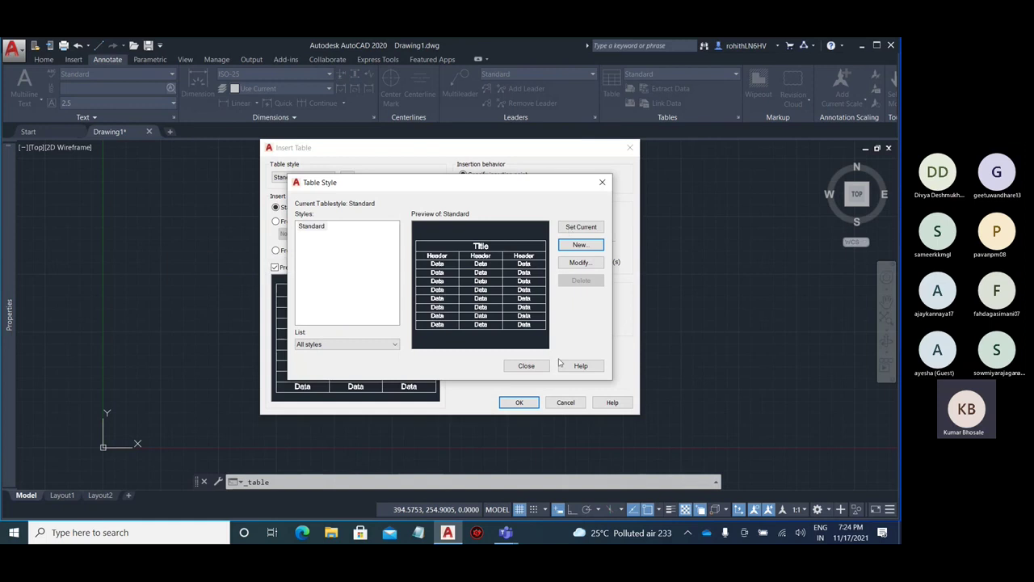
# Close the style manager and keep insertion-point placement for the table
pyautogui.click(530, 367)
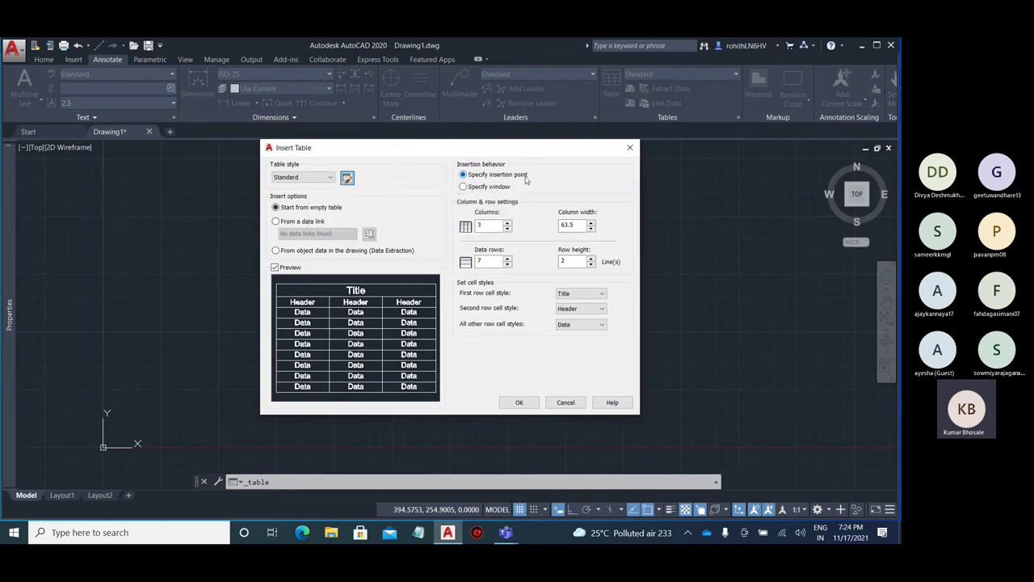
pyautogui.click(497, 189)
pyautogui.click(510, 175)
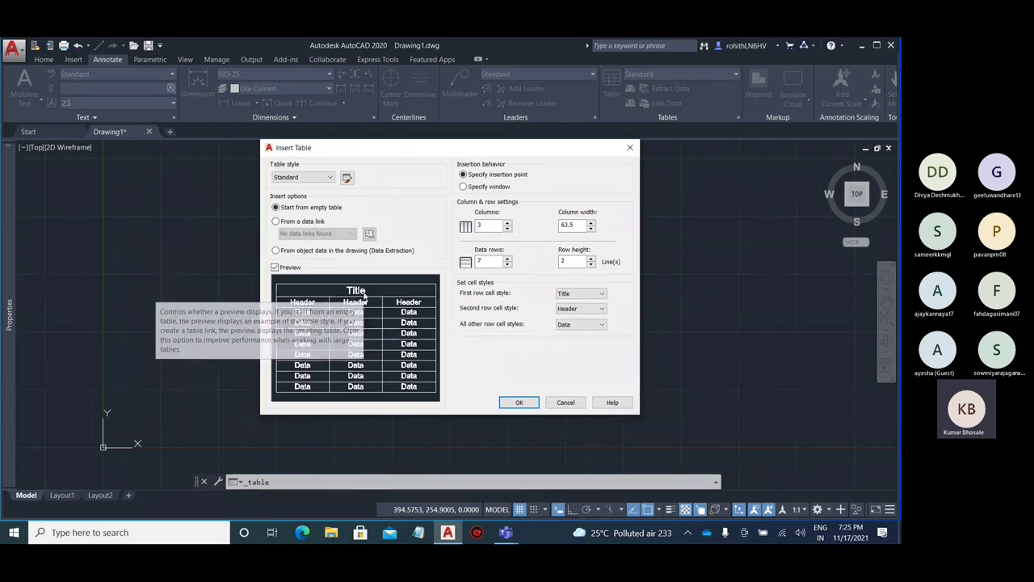
# Change the first row cell style to Header, then to Data
pyautogui.click(581, 294)
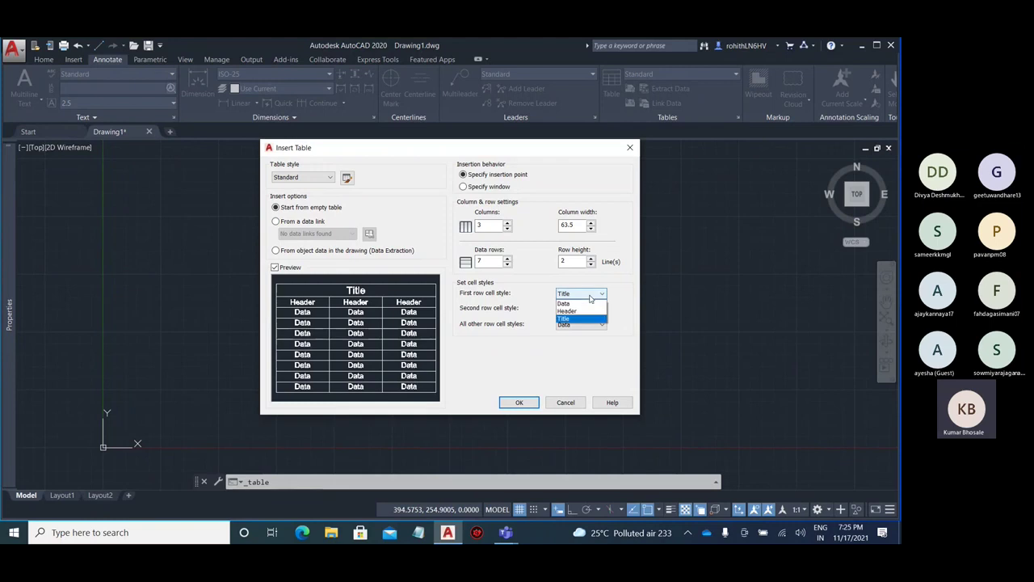
pyautogui.click(582, 311)
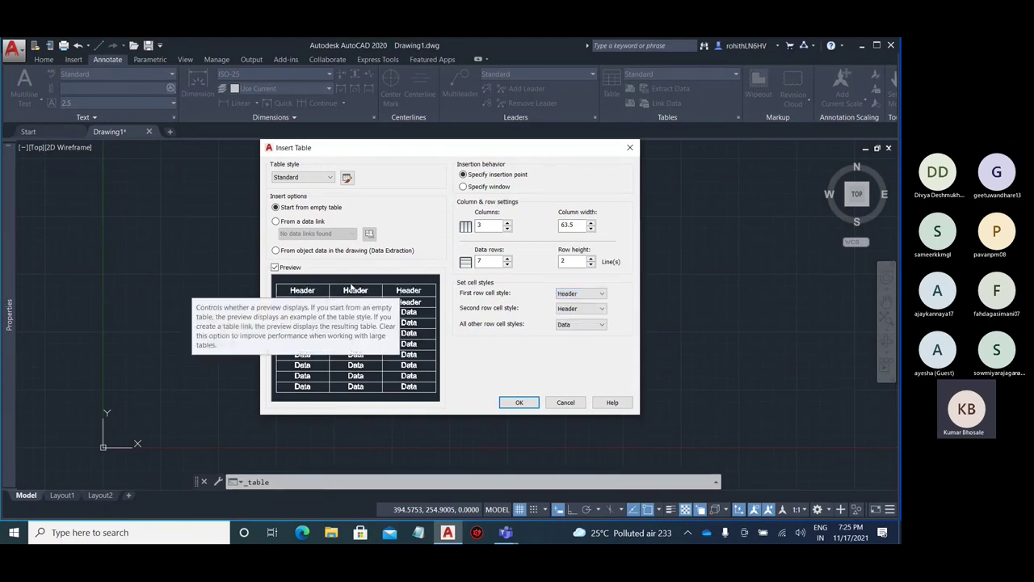
pyautogui.click(584, 293)
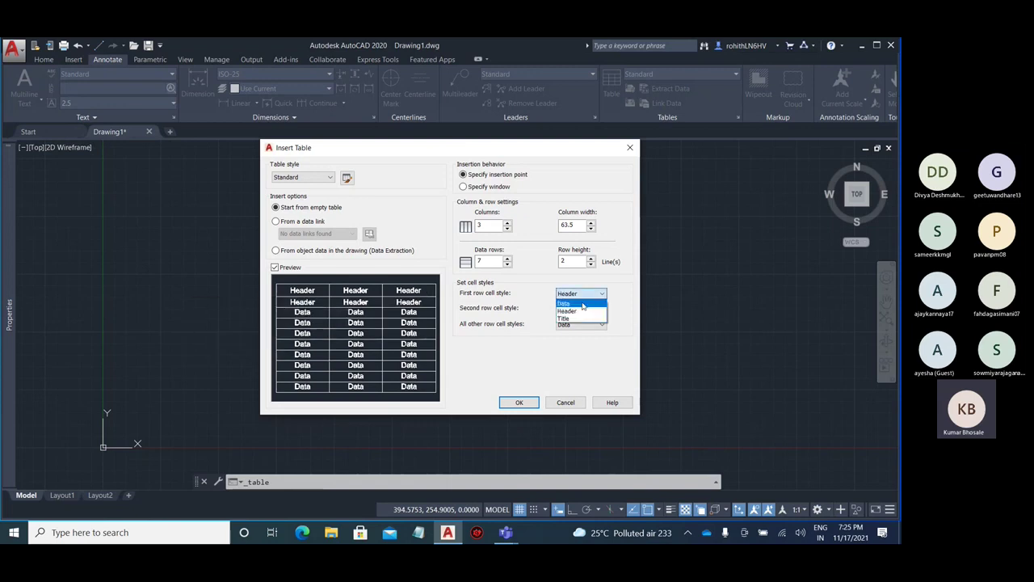
pyautogui.click(582, 303)
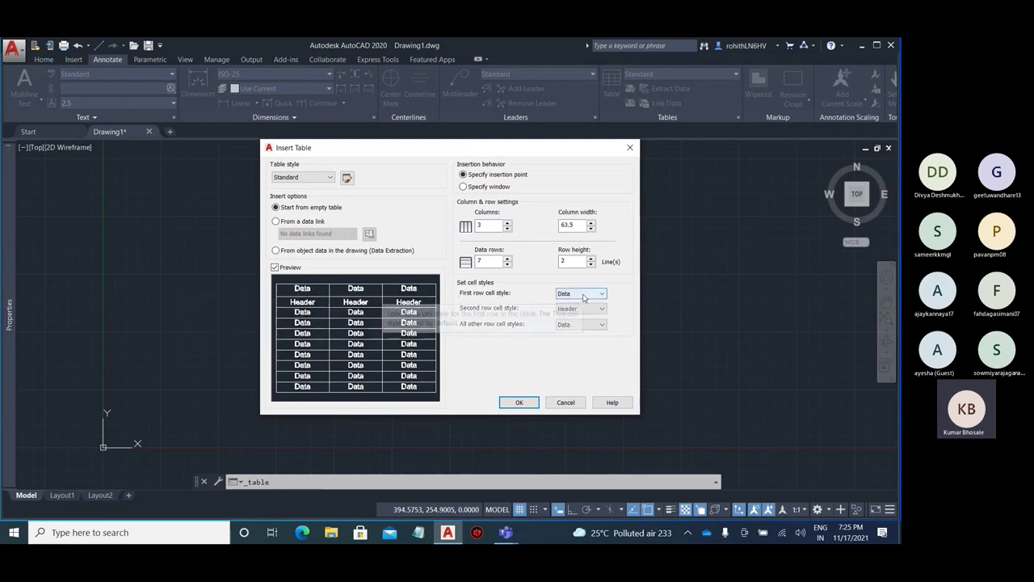
pyautogui.click(346, 178)
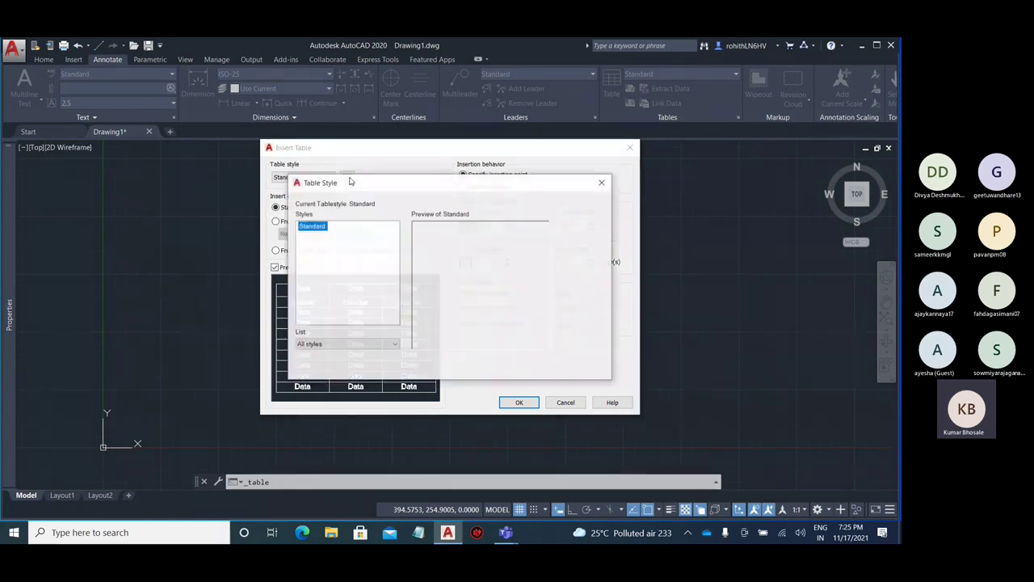
# Start a Copy of Standard style, inspect its Text and Borders tabs, then abandon it
pyautogui.click(579, 244)
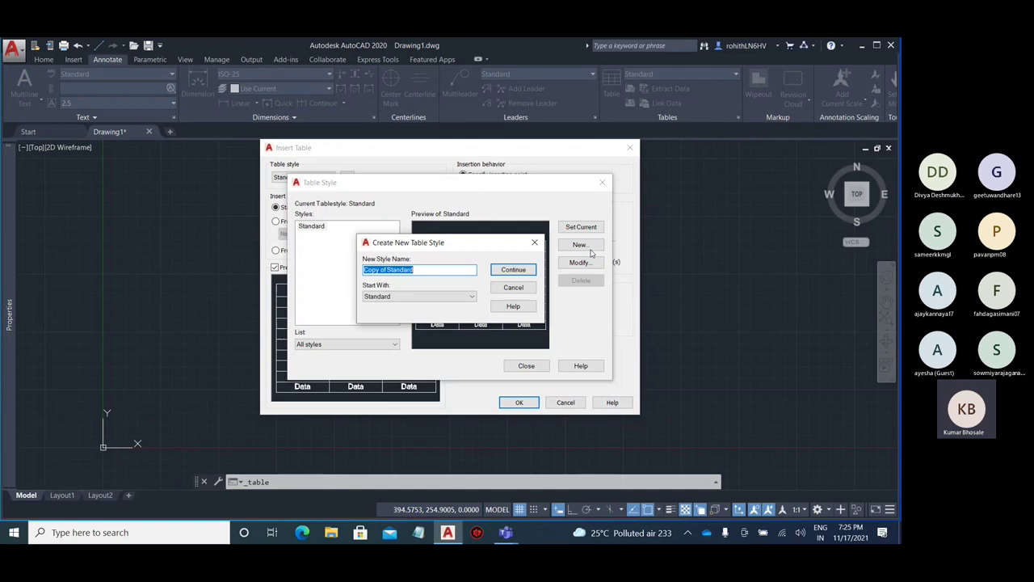
pyautogui.click(524, 270)
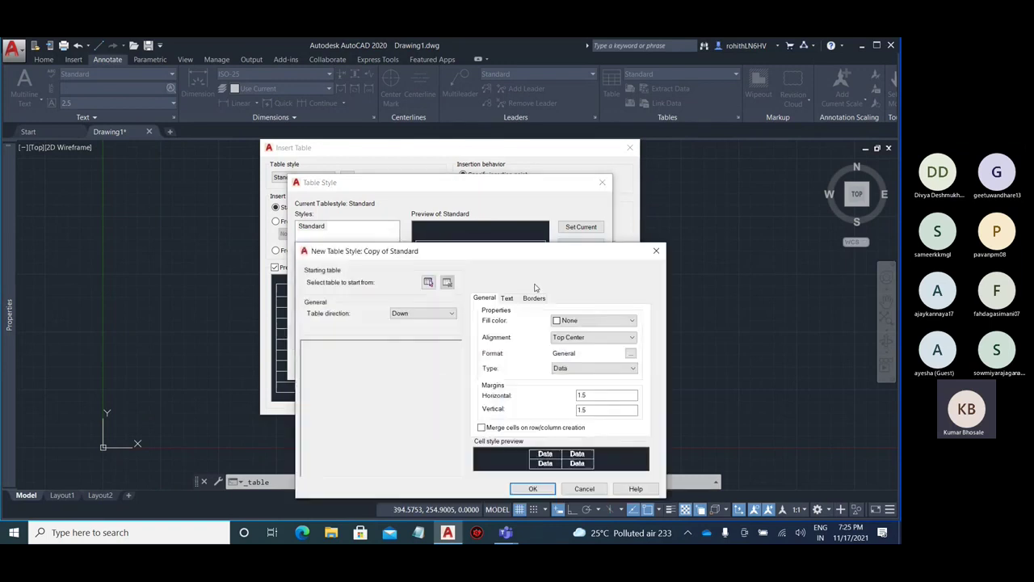
pyautogui.click(507, 297)
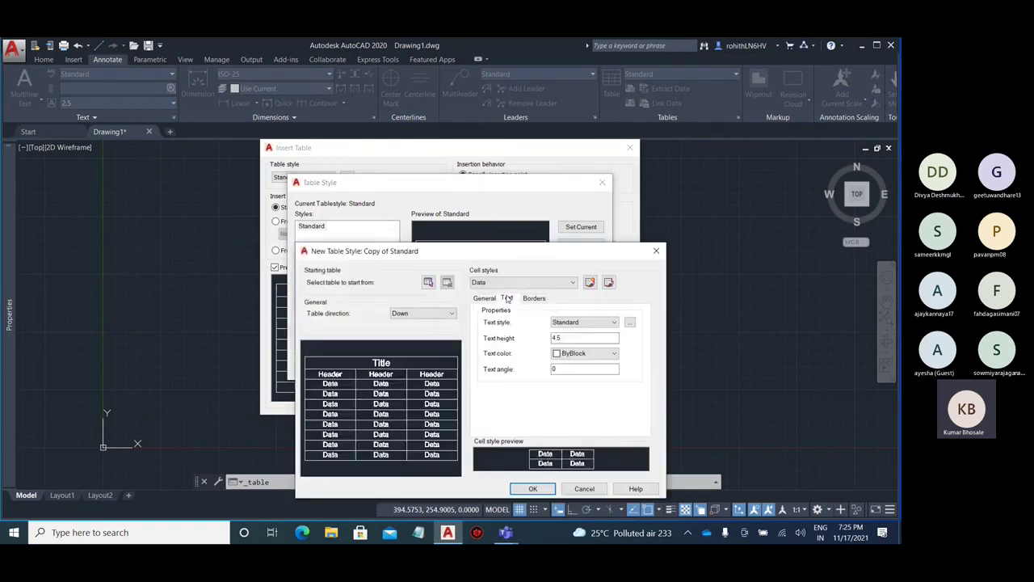
pyautogui.click(535, 298)
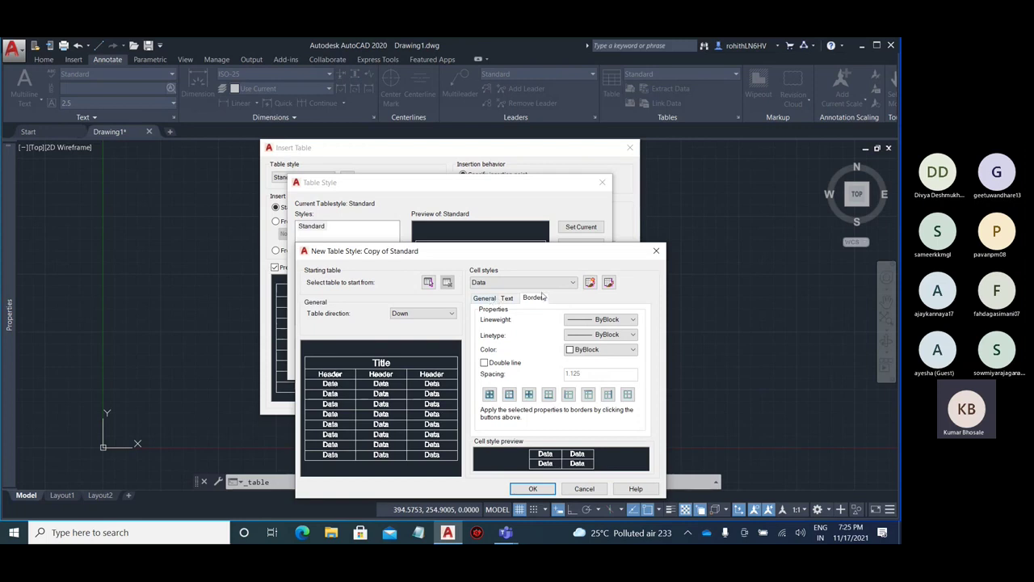
pyautogui.click(656, 250)
# Close the style manager and set the first row cell style back to Title
pyautogui.click(526, 366)
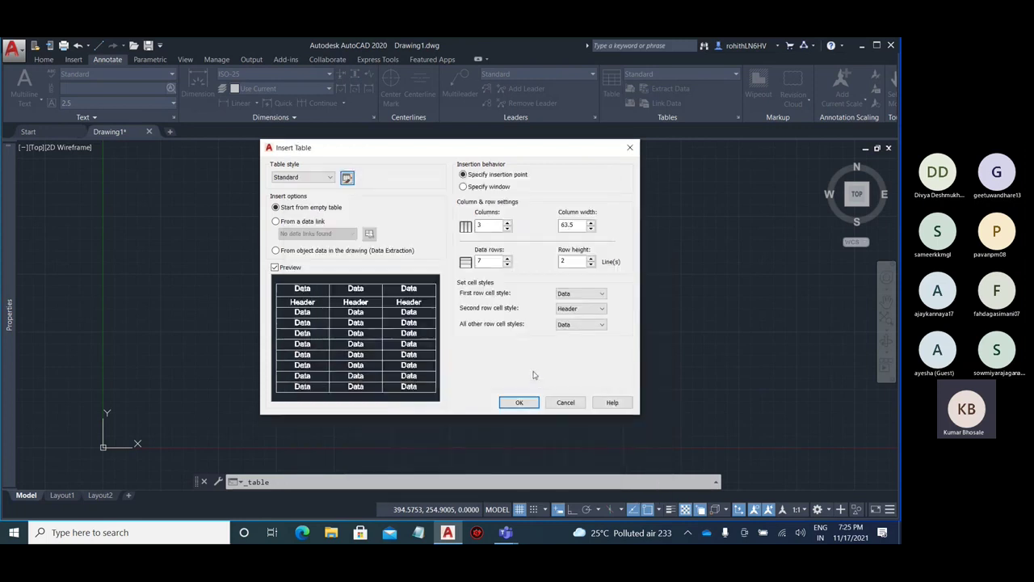
pyautogui.click(580, 294)
pyautogui.click(575, 317)
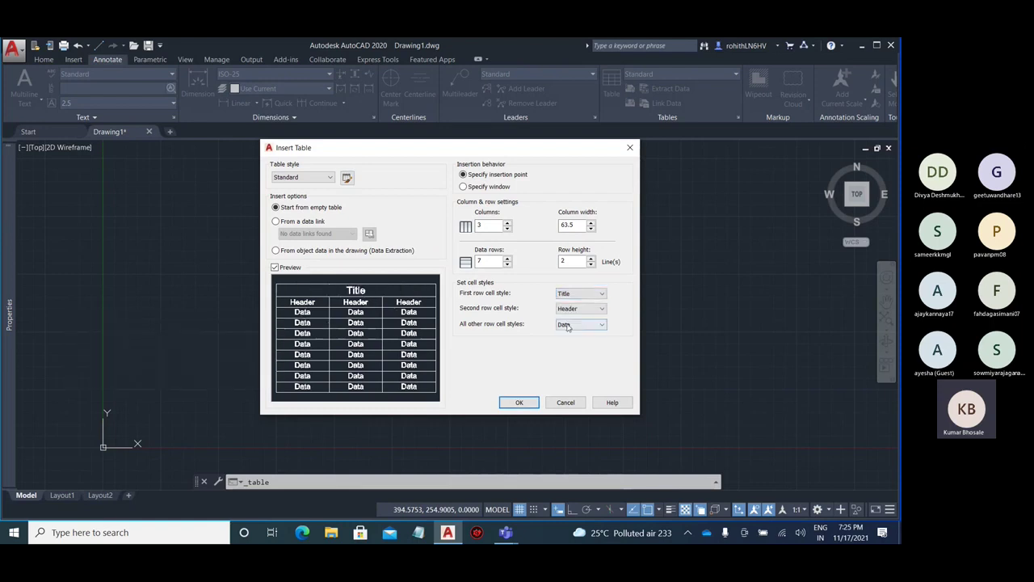
# Place the three-column, nine-row table at a picked point and exit cell editing
pyautogui.click(518, 402)
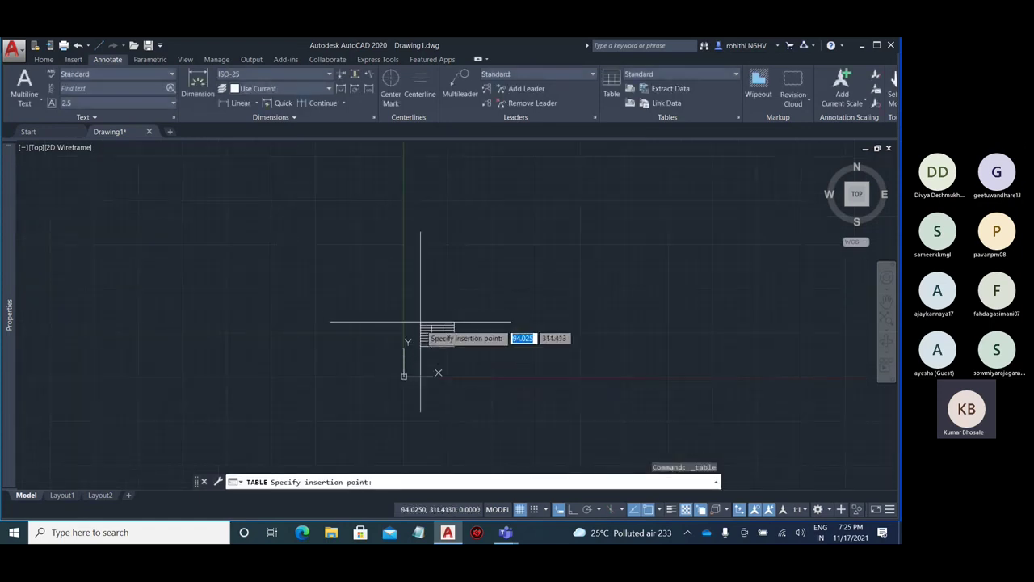
pyautogui.scroll(5, 417, 344)
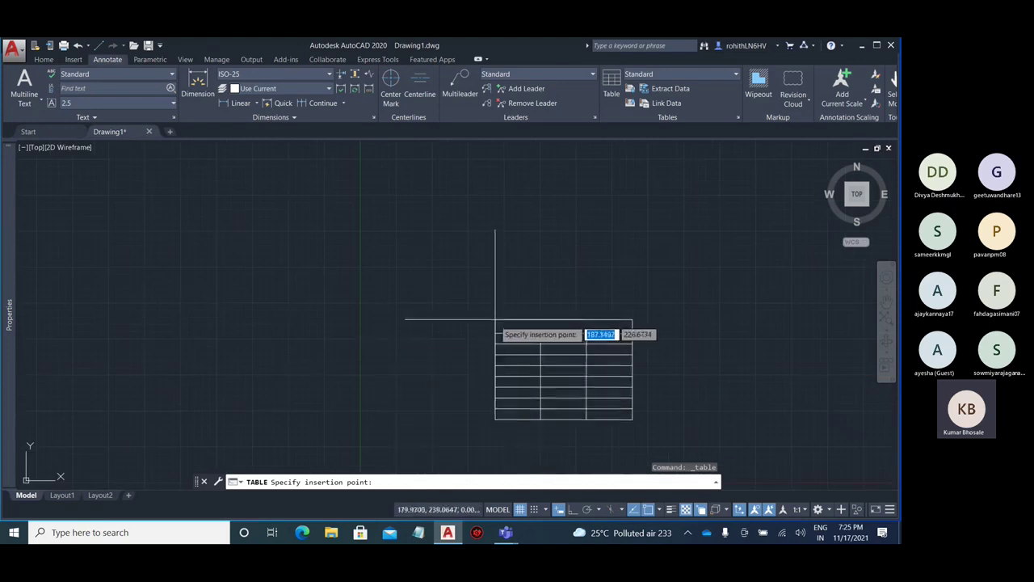
pyautogui.moveTo(493, 320); pyautogui.dragTo(438, 207, button='middle')
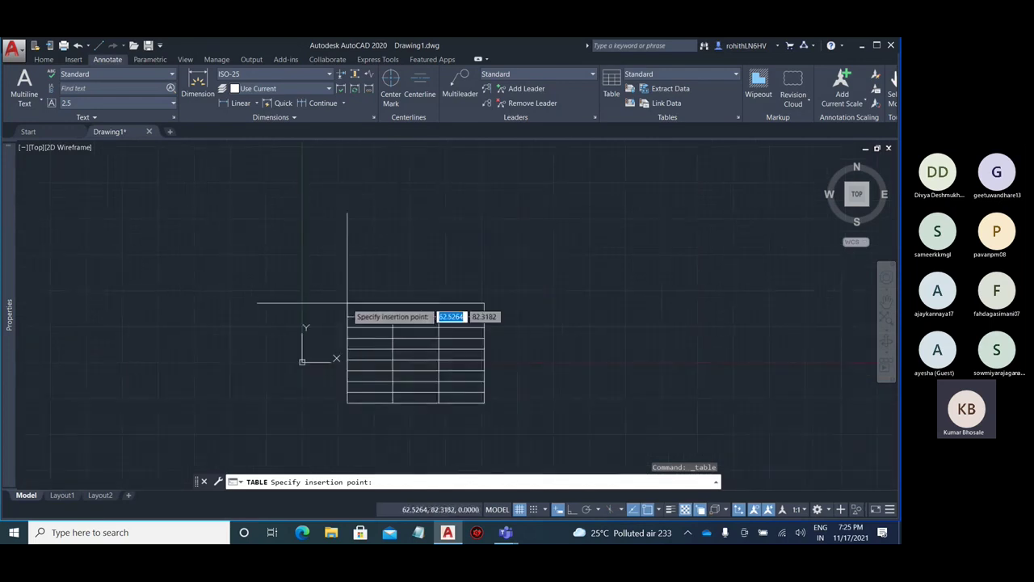
pyautogui.scroll(2, 331, 301)
pyautogui.scroll(3, 328, 298)
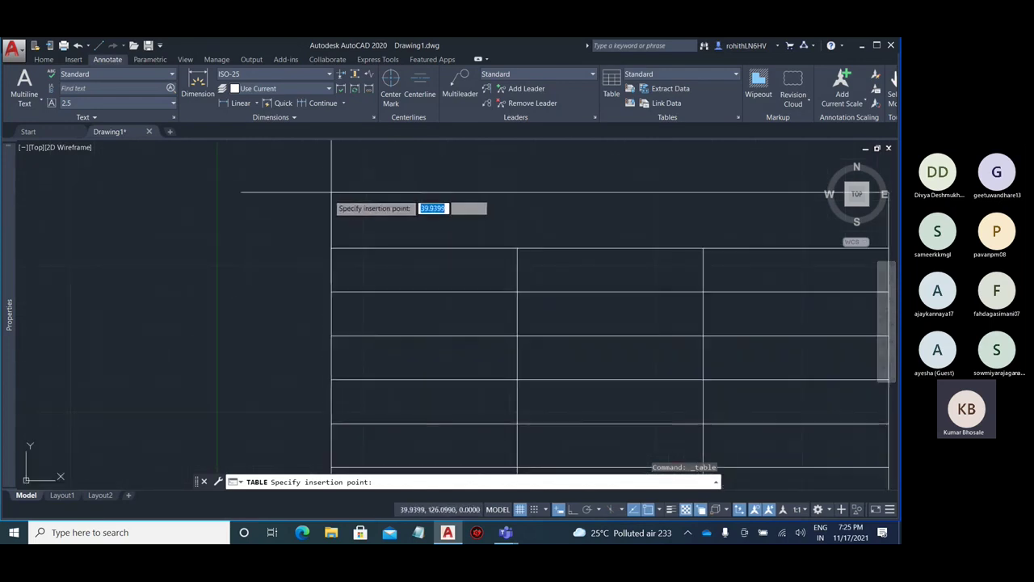
pyautogui.click(328, 193)
pyautogui.scroll(-2, 207, 223)
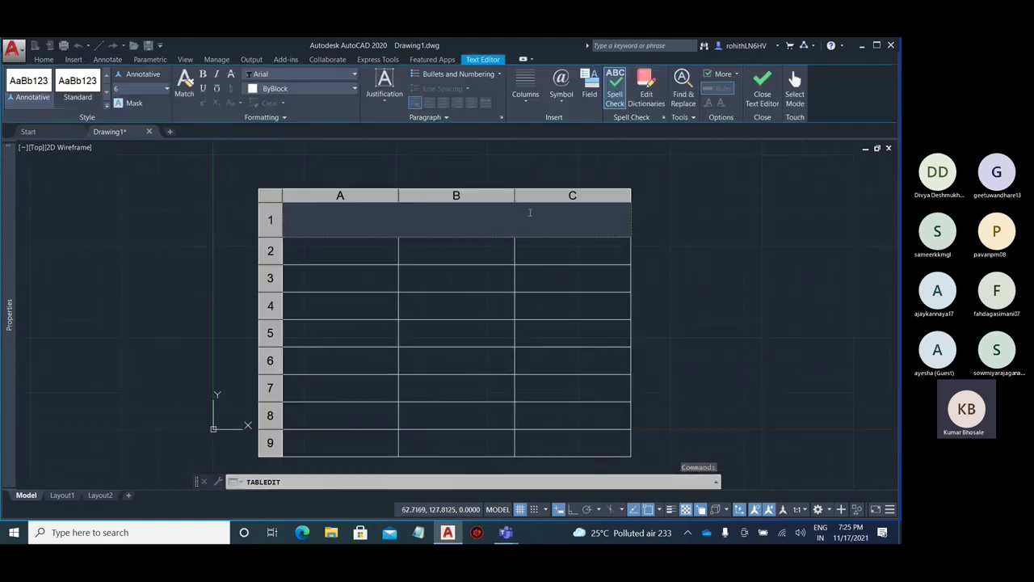
pyautogui.press('Escape')
# Leave cell A2 empty and select the whole table with its grips
pyautogui.click(357, 251)
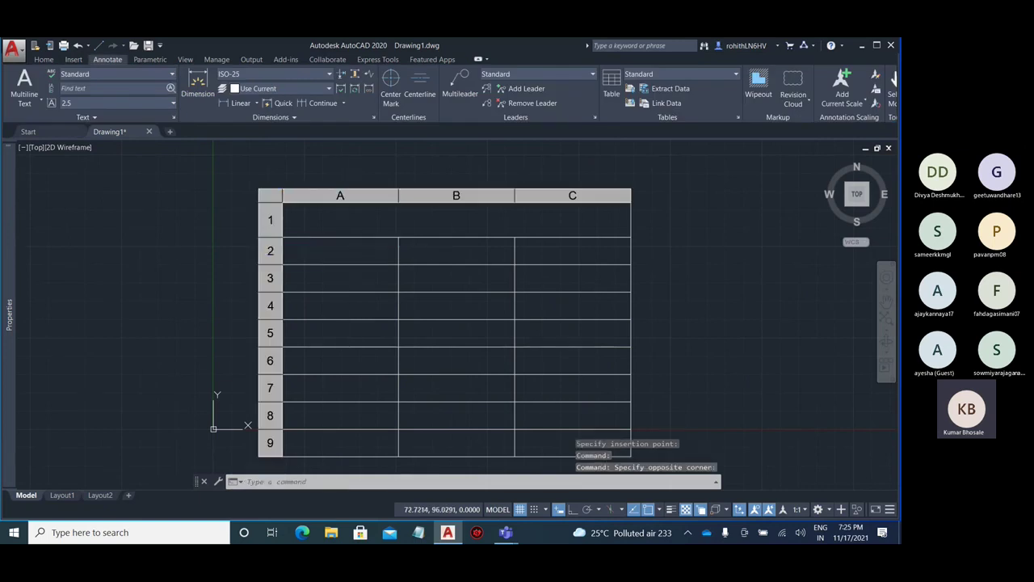
pyautogui.doubleClick(357, 251)
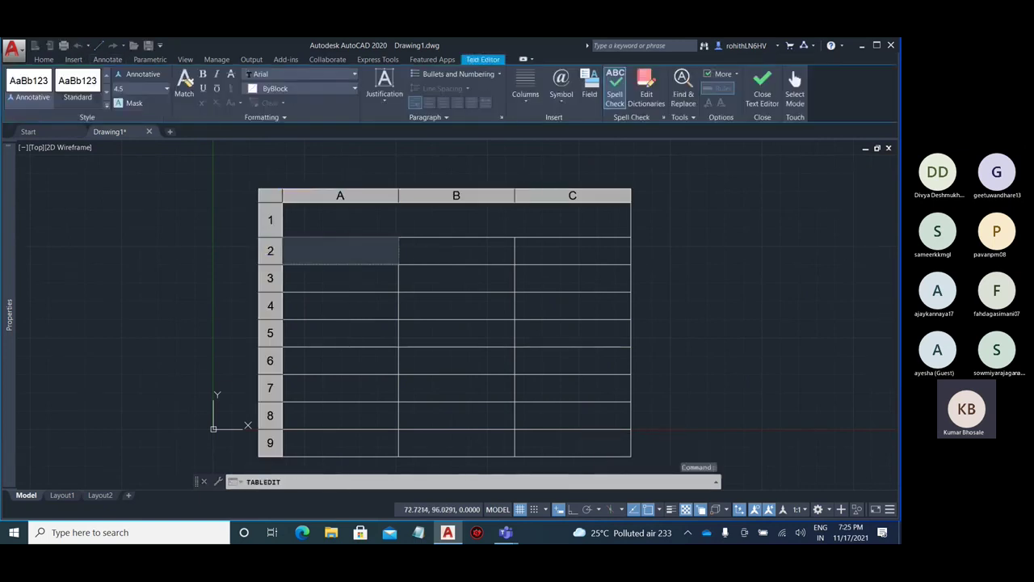
pyautogui.press('Escape')
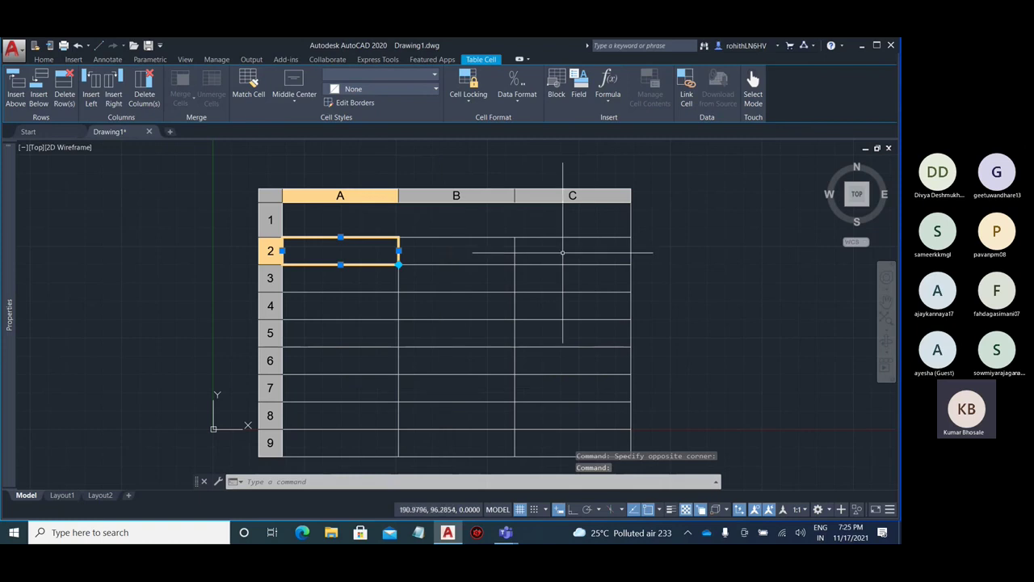
pyautogui.scroll(-3, 418, 241)
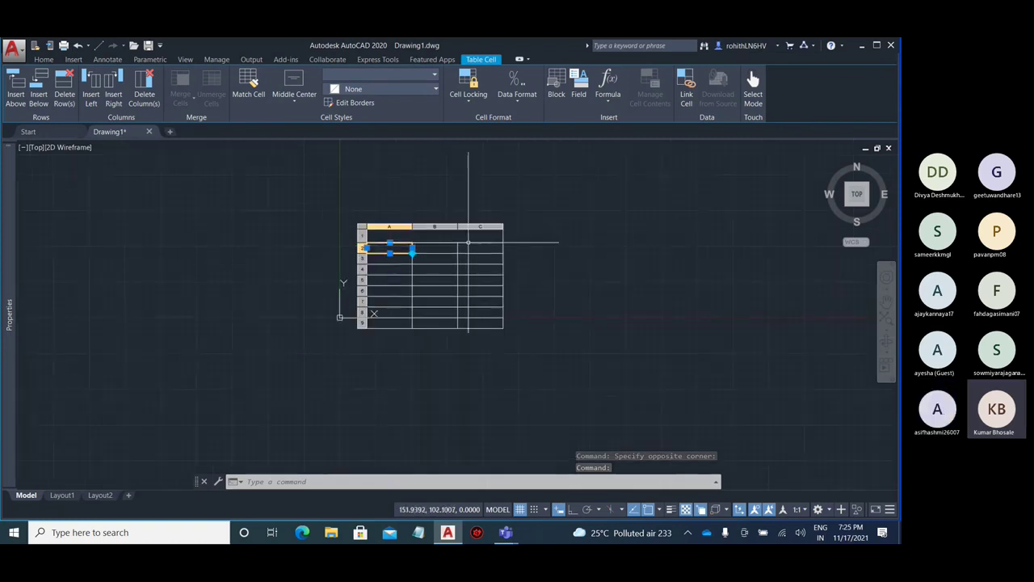
pyautogui.press('Escape')
pyautogui.click(504, 234)
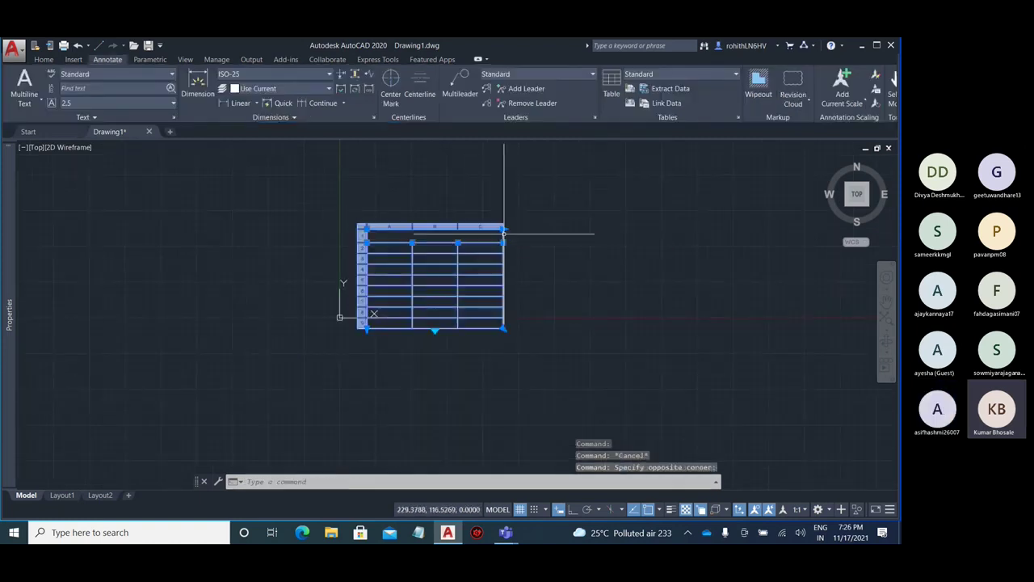
# Try stretching the table by its corner and width grips, cancelling both
pyautogui.click(504, 331)
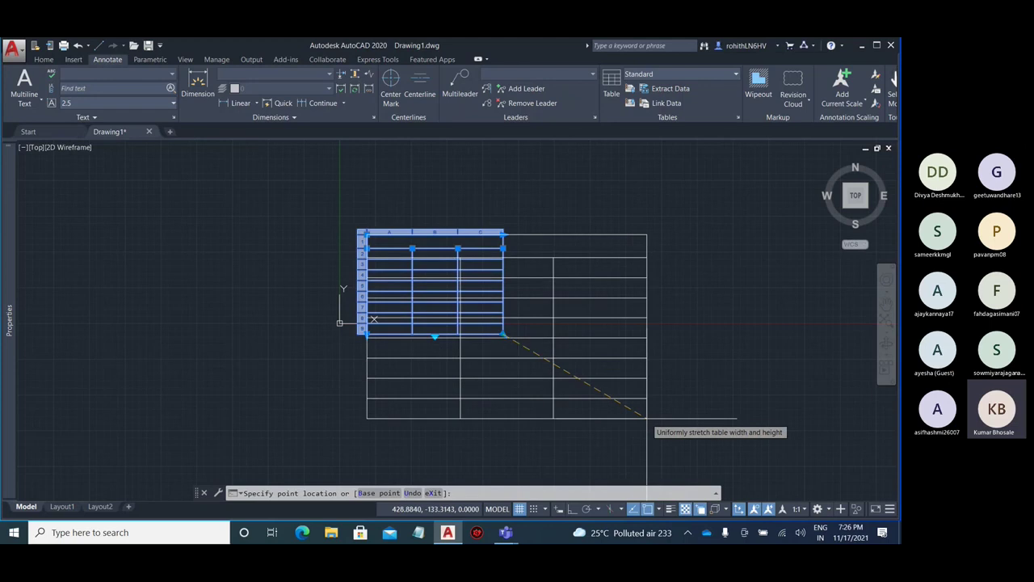
pyautogui.press('Escape')
pyautogui.scroll(2, 517, 222)
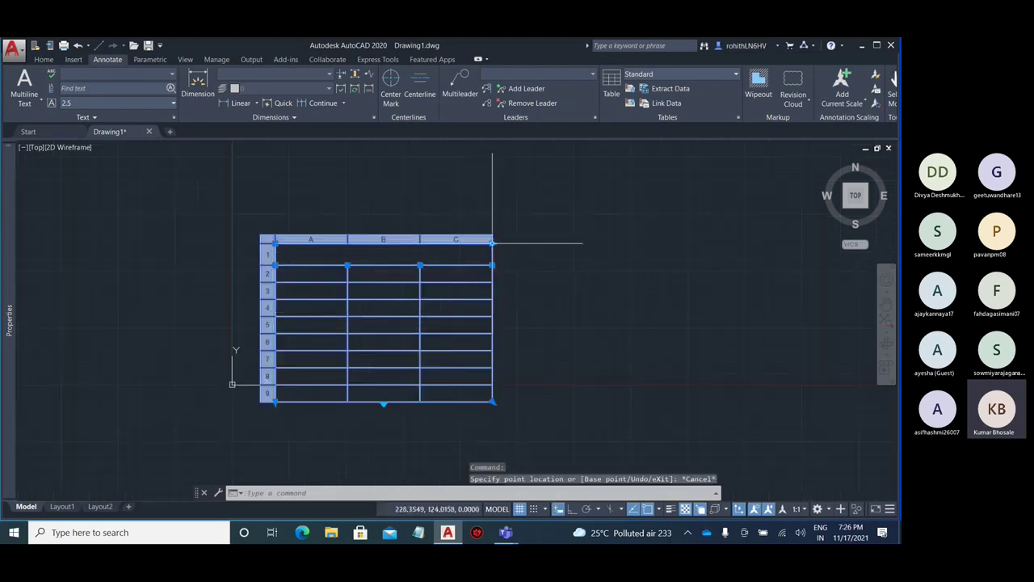
pyautogui.click(490, 240)
pyautogui.scroll(-3, 370, 254)
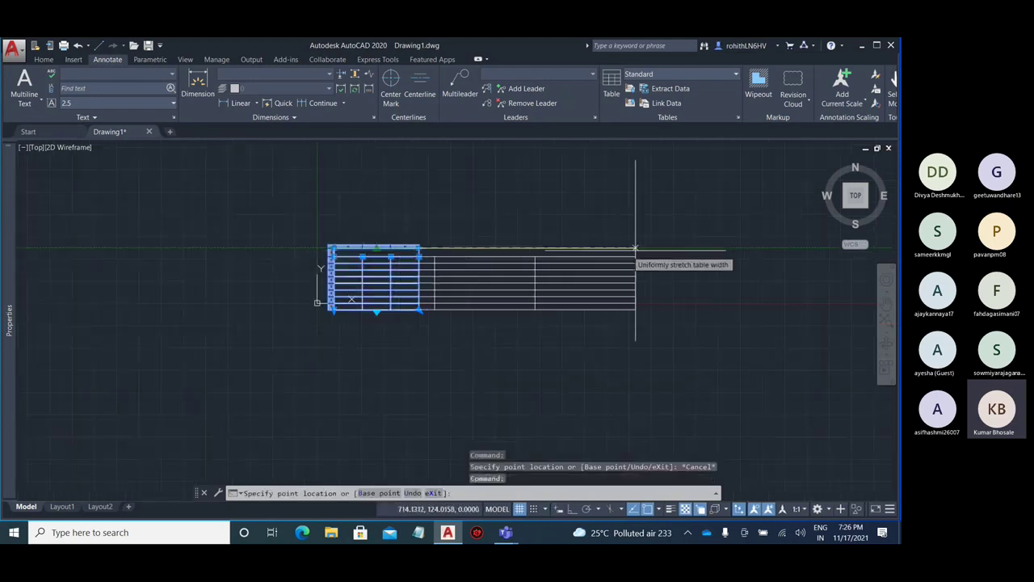
pyautogui.press('Escape')
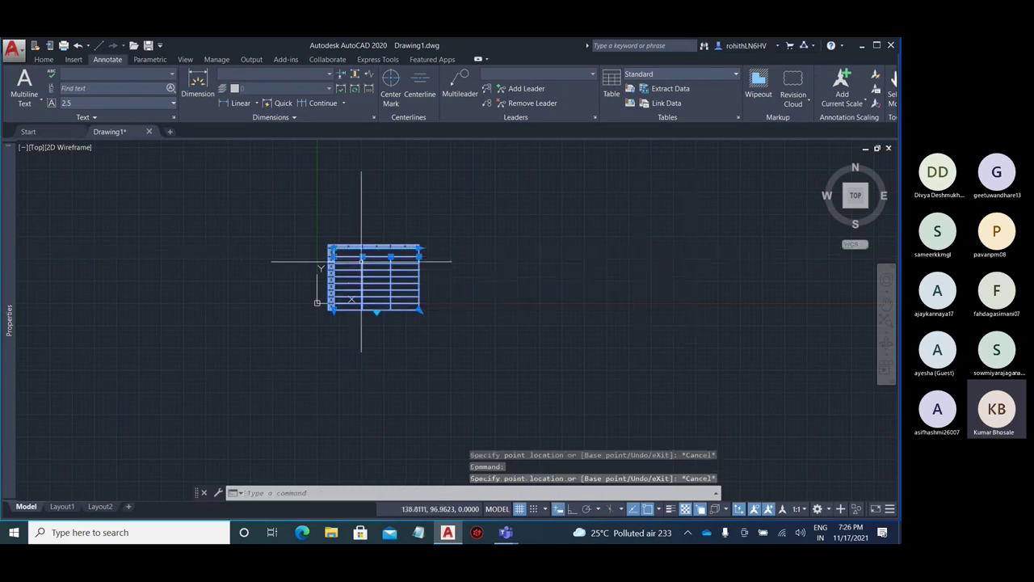
pyautogui.scroll(5, 378, 257)
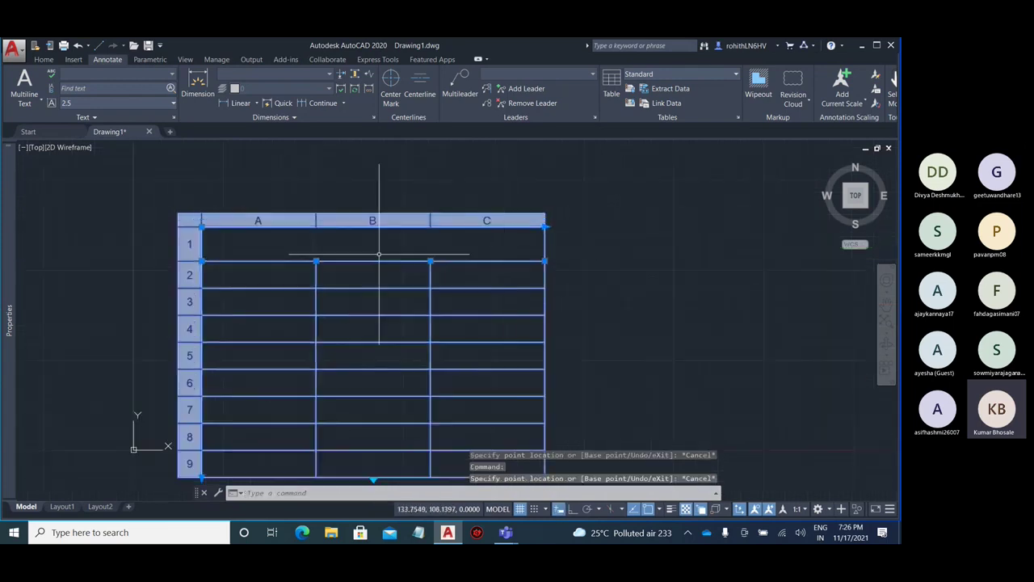
# Widen the last column via the right-edge grip, then pull it back to roughly original width
pyautogui.click(544, 261)
pyautogui.scroll(-3, 251, 267)
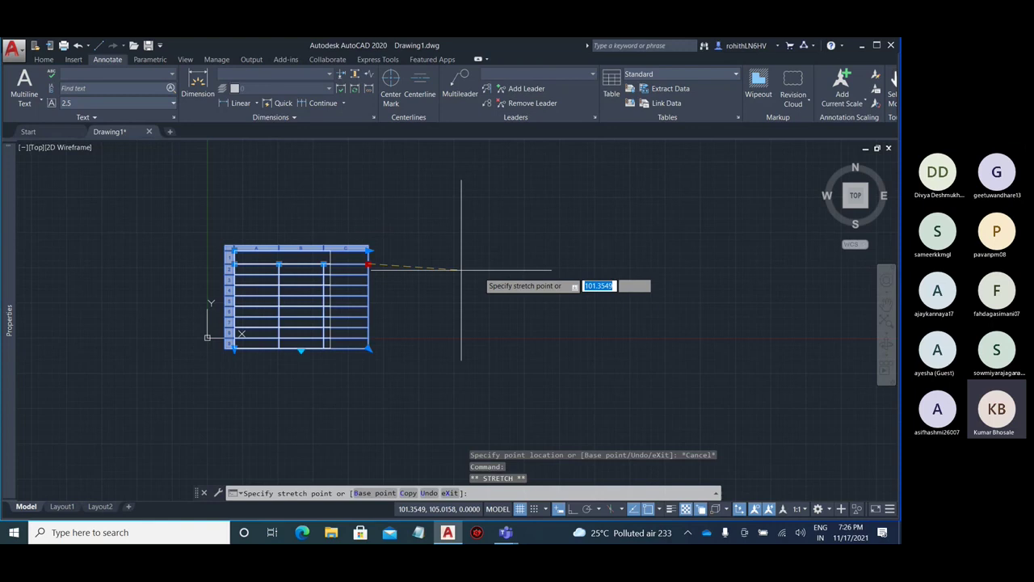
pyautogui.click(689, 261)
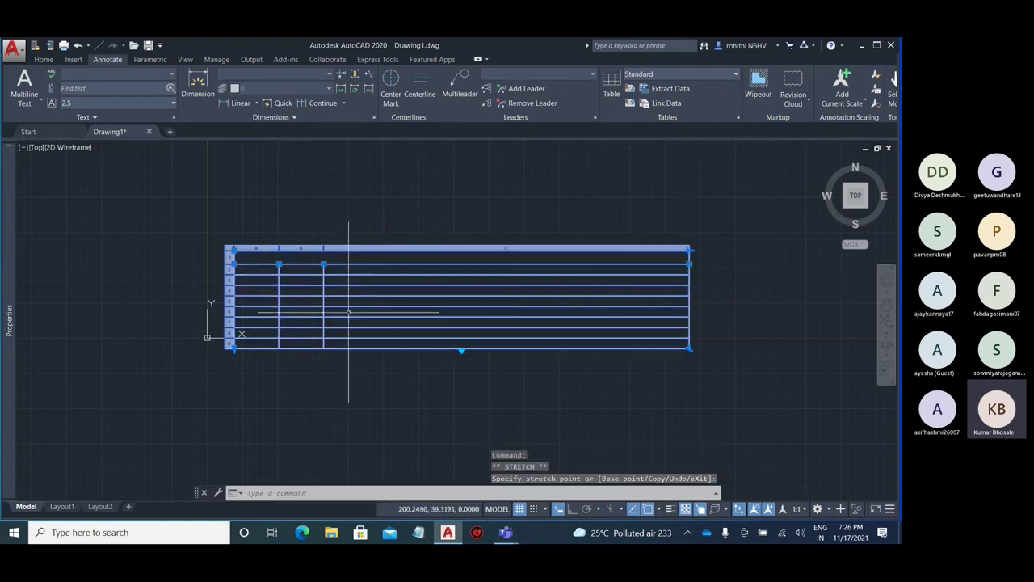
pyautogui.click(689, 265)
pyautogui.click(374, 264)
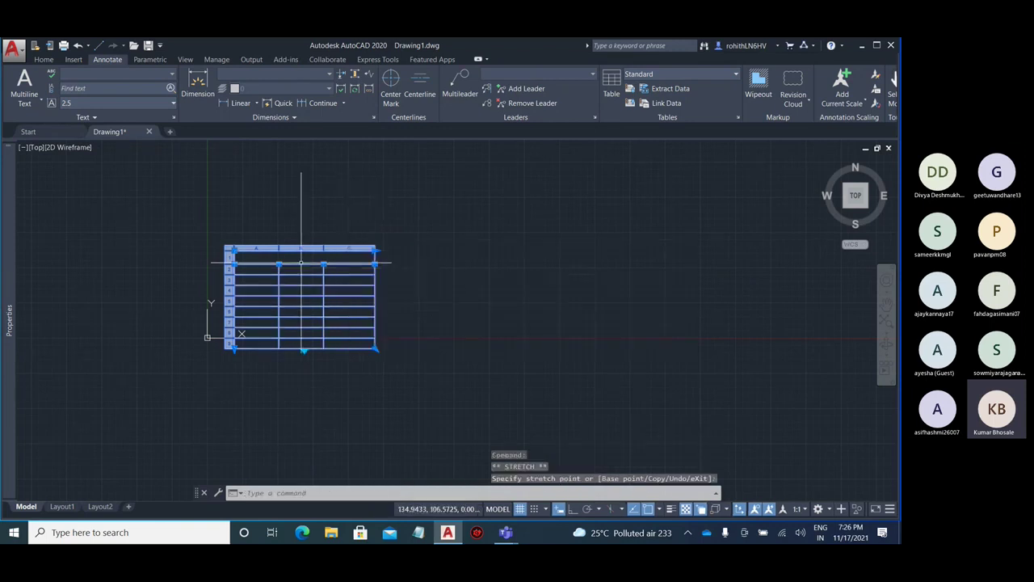
pyautogui.scroll(4, 292, 266)
pyautogui.scroll(-2, 494, 246)
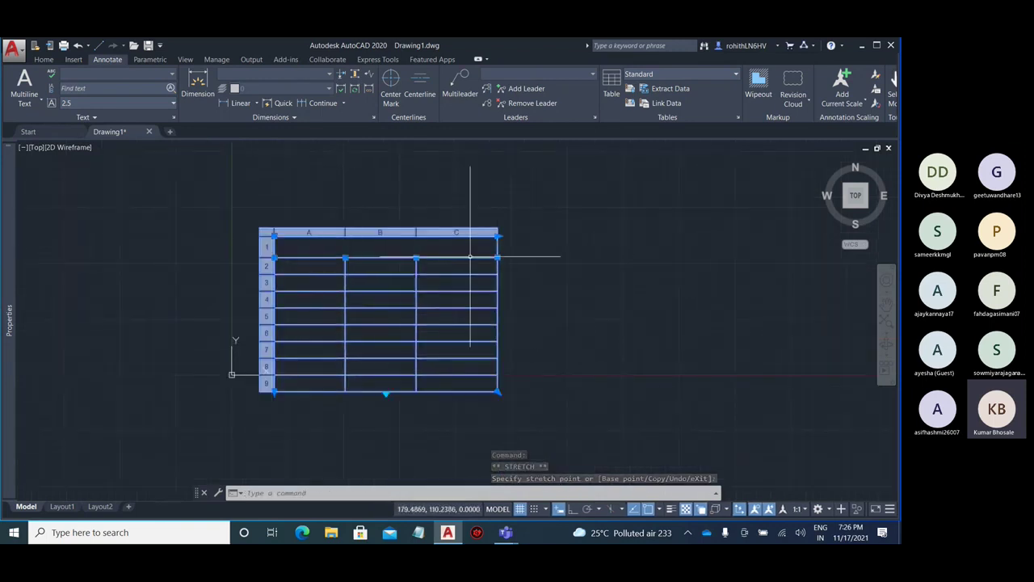
pyautogui.moveTo(605, 261)
pyautogui.mouseDown(button='middle')
pyautogui.moveTo(441, 296)
pyautogui.moveTo(438, 324)
pyautogui.mouseUp(button='middle')
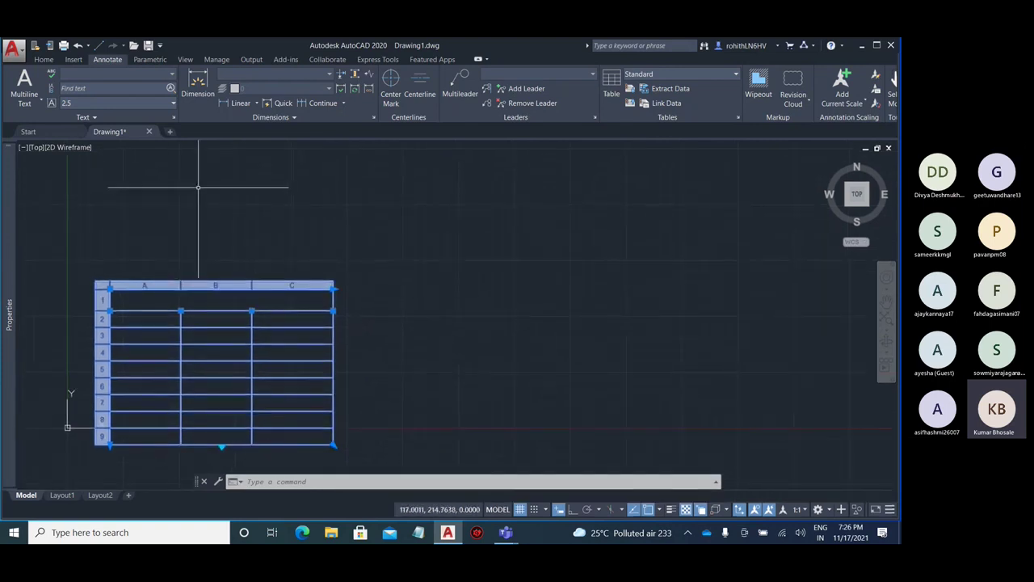
# Set up a new table sized by Specify window, with 63.5 column width and 7 data rows
pyautogui.click(611, 92)
pyautogui.moveTo(454, 149); pyautogui.dragTo(559, 125)
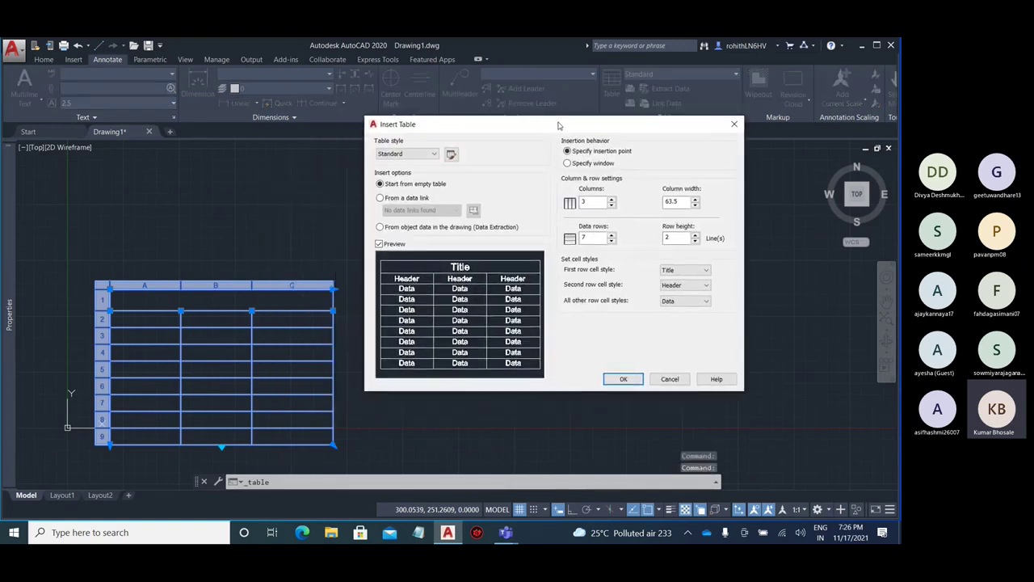
pyautogui.click(594, 164)
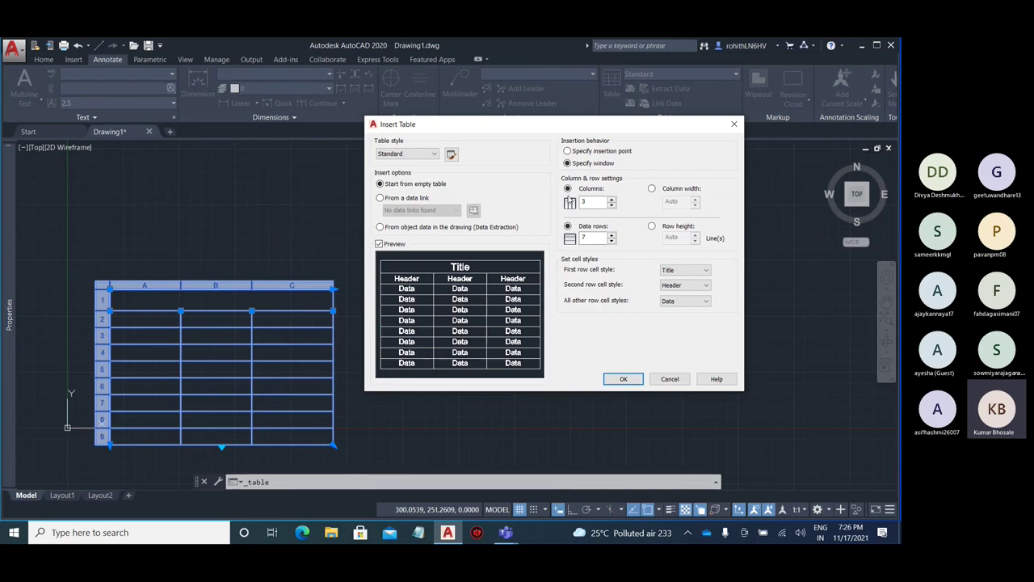
pyautogui.click(651, 189)
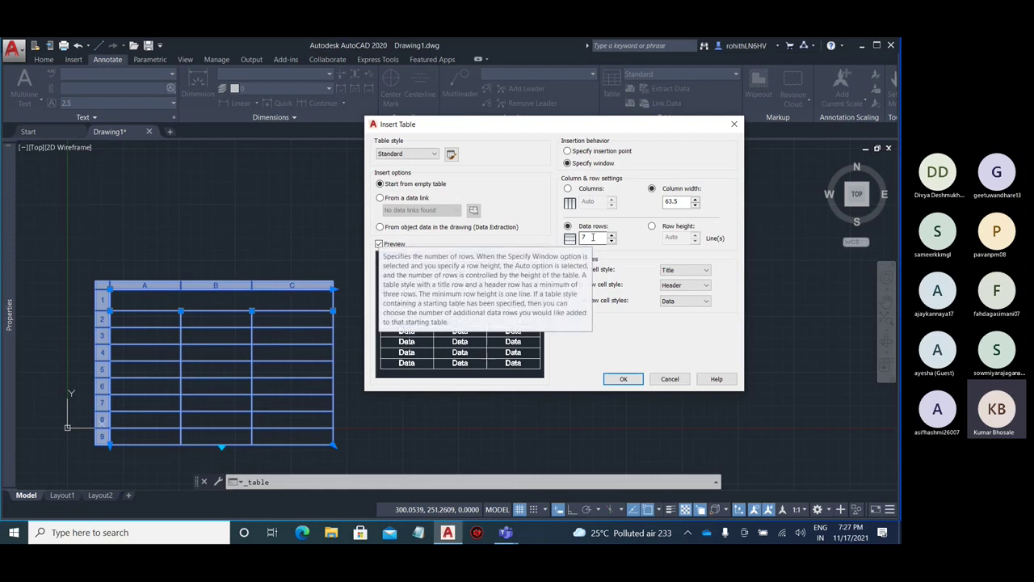
# Draw a trial one-column table by window beside the original table
pyautogui.click(623, 379)
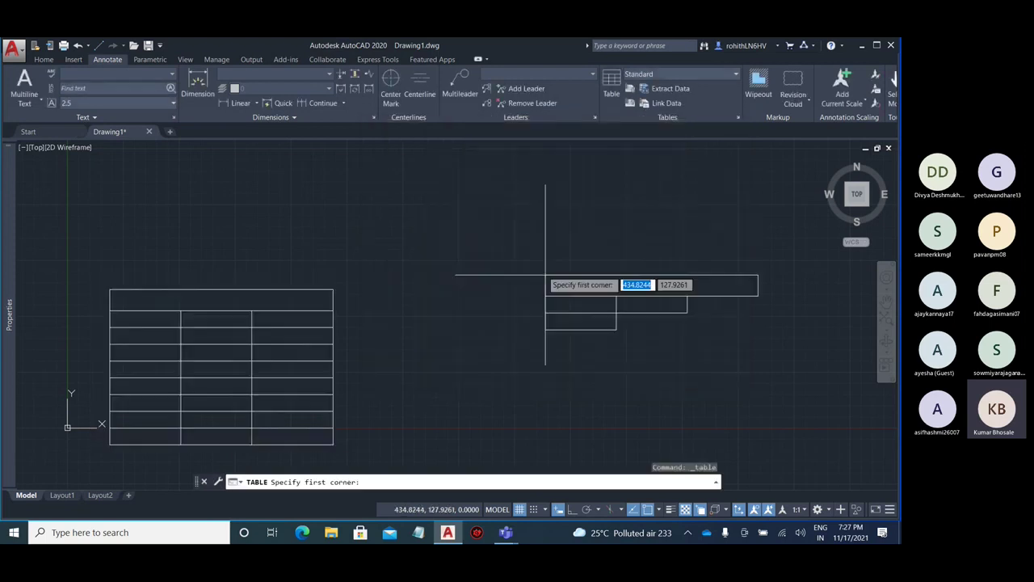
pyautogui.click(507, 233)
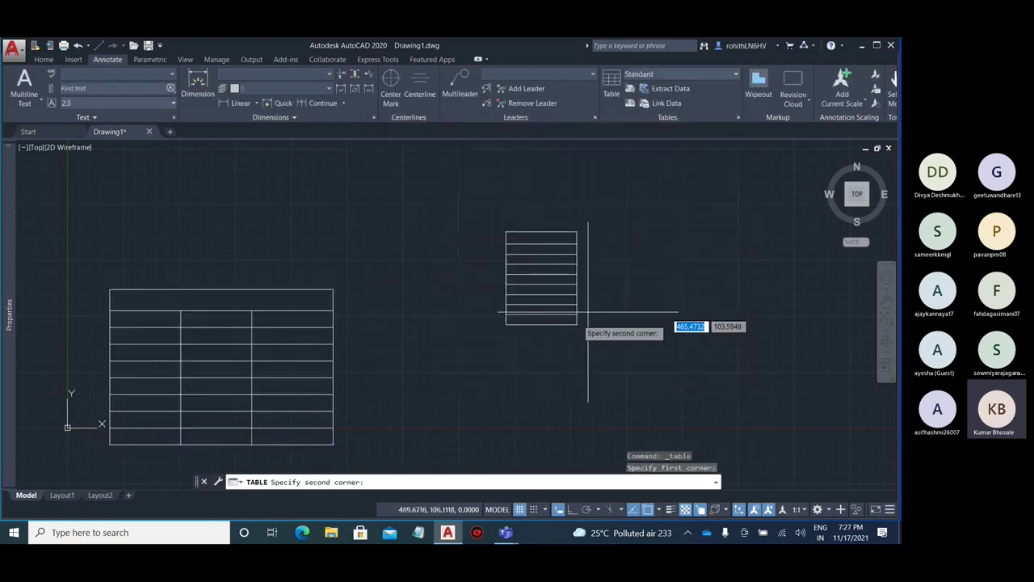
pyautogui.scroll(-1, 538, 224)
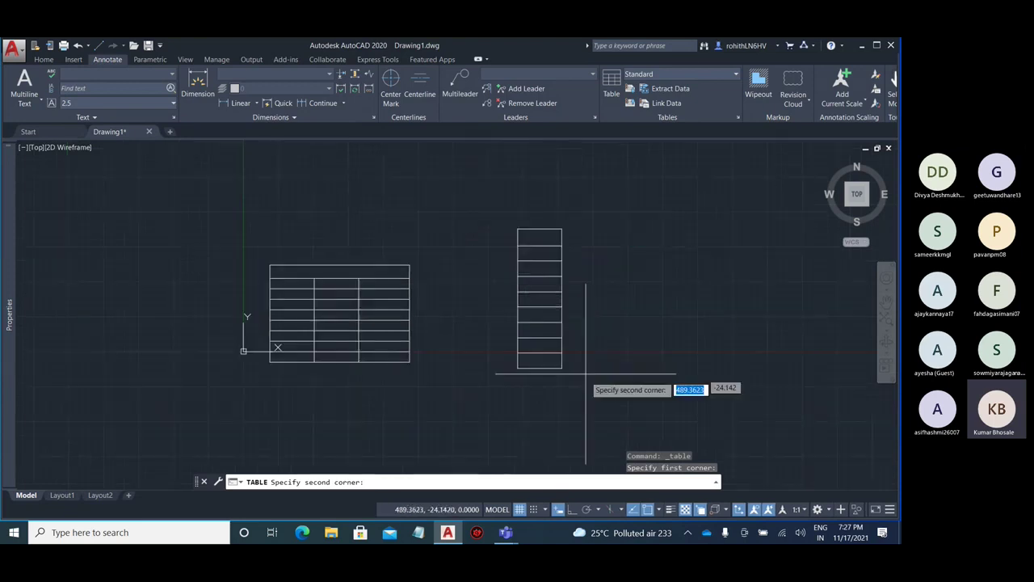
pyautogui.click(595, 296)
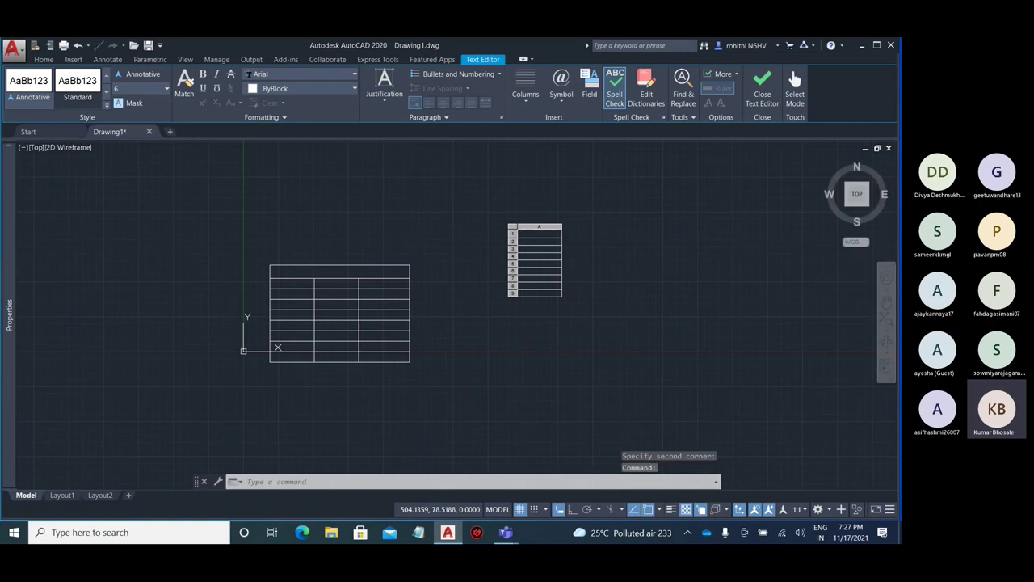
pyautogui.click(761, 81)
# Select the small trial table and delete it
pyautogui.click(596, 309)
pyautogui.click(477, 226)
pyautogui.press('Delete')
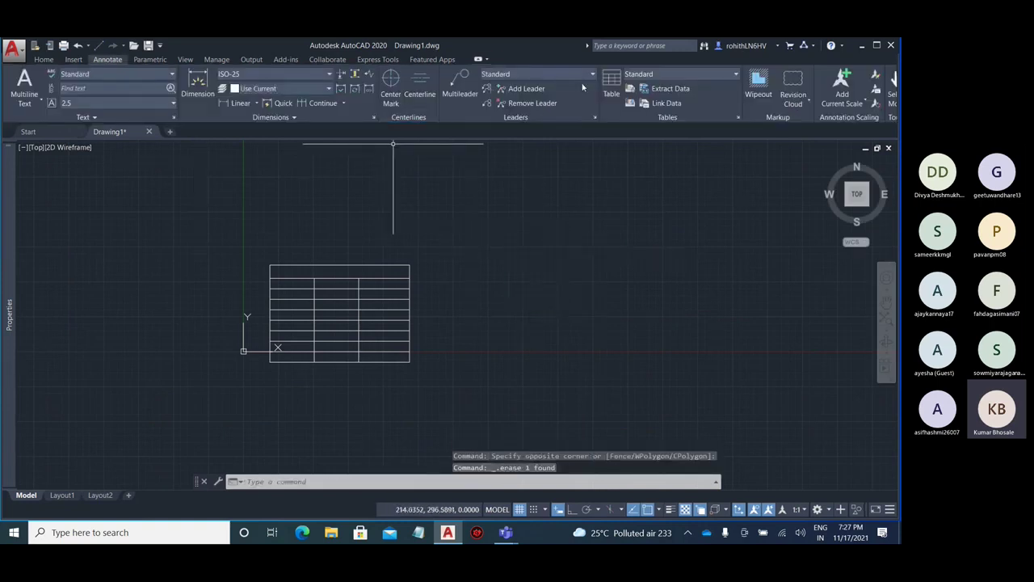
# Cancel another table placement after its first corner and reopen Insert Table (63.5 width, 7 rows)
pyautogui.click(611, 81)
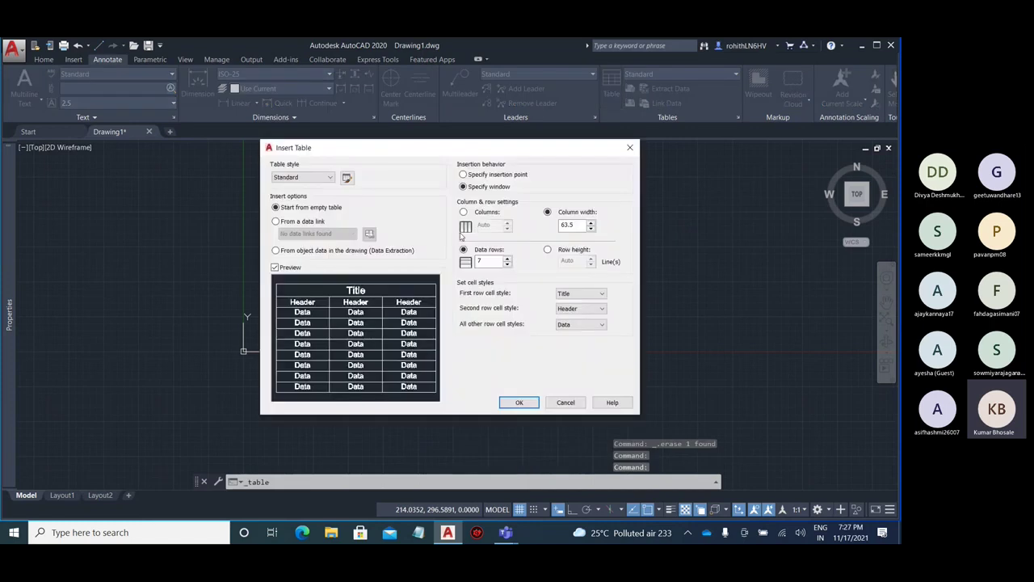
pyautogui.click(519, 404)
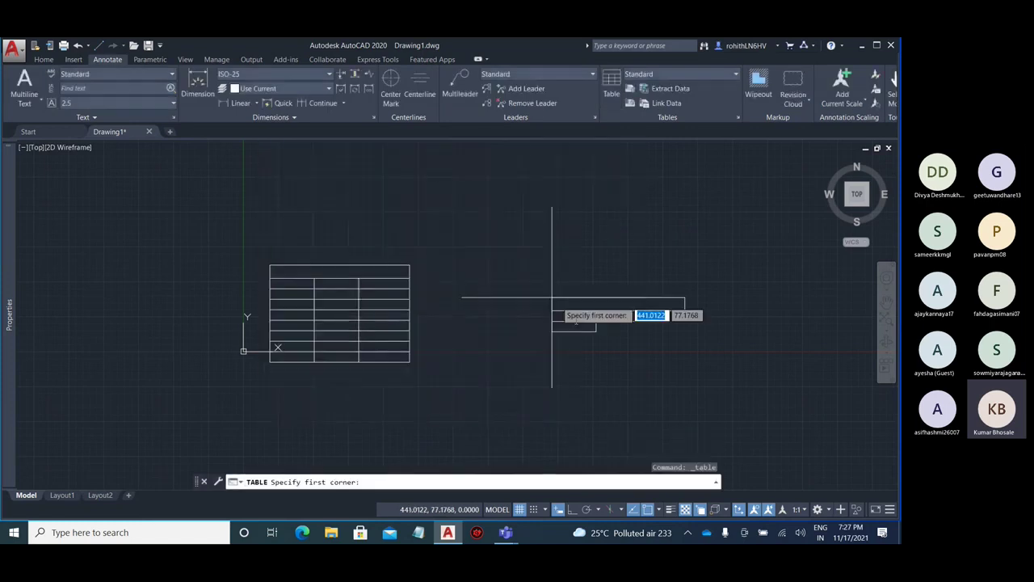
pyautogui.click(519, 264)
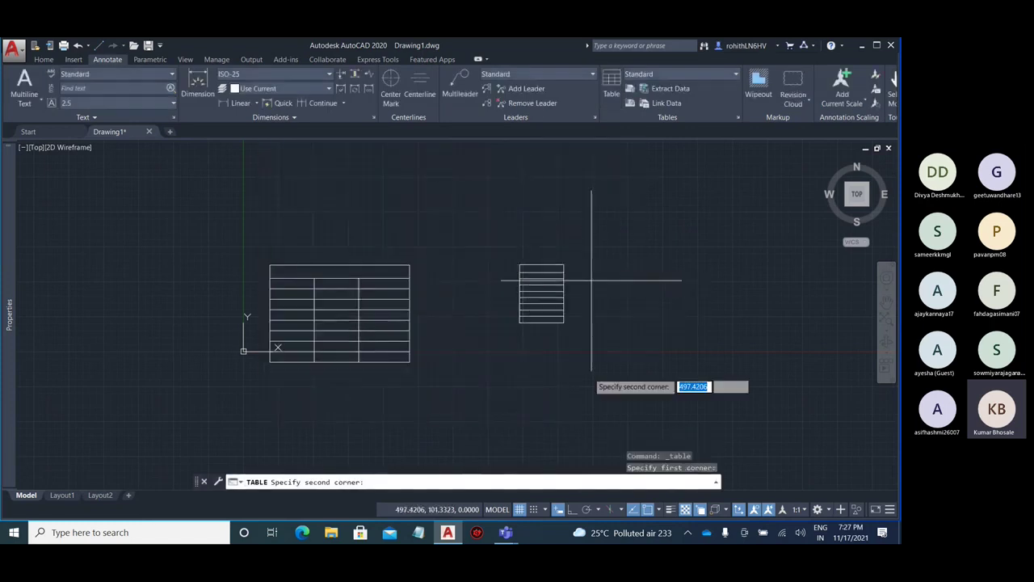
pyautogui.press('Escape')
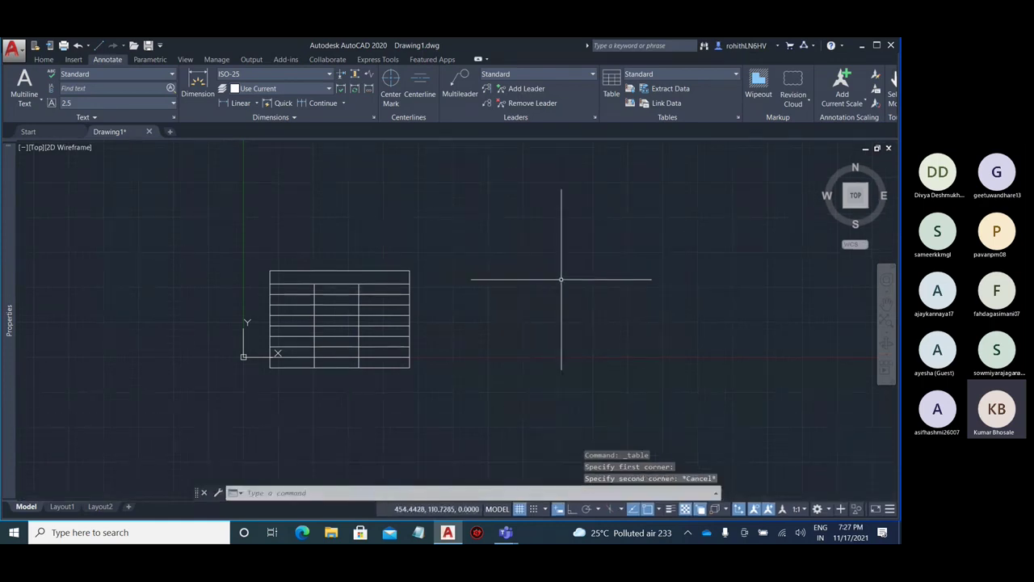
pyautogui.click(611, 82)
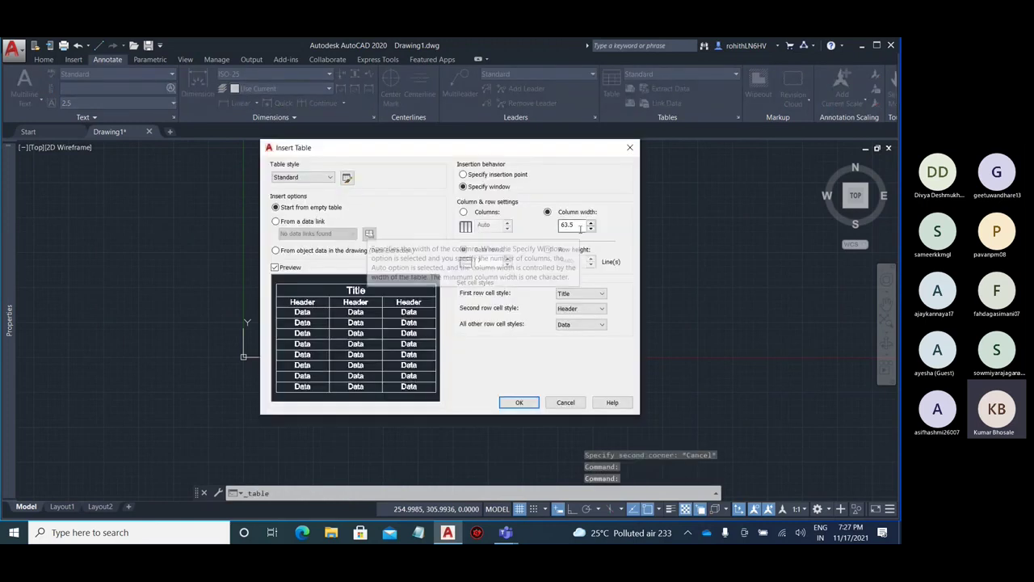
# Draw a second narrow single-column table by window
pyautogui.click(519, 403)
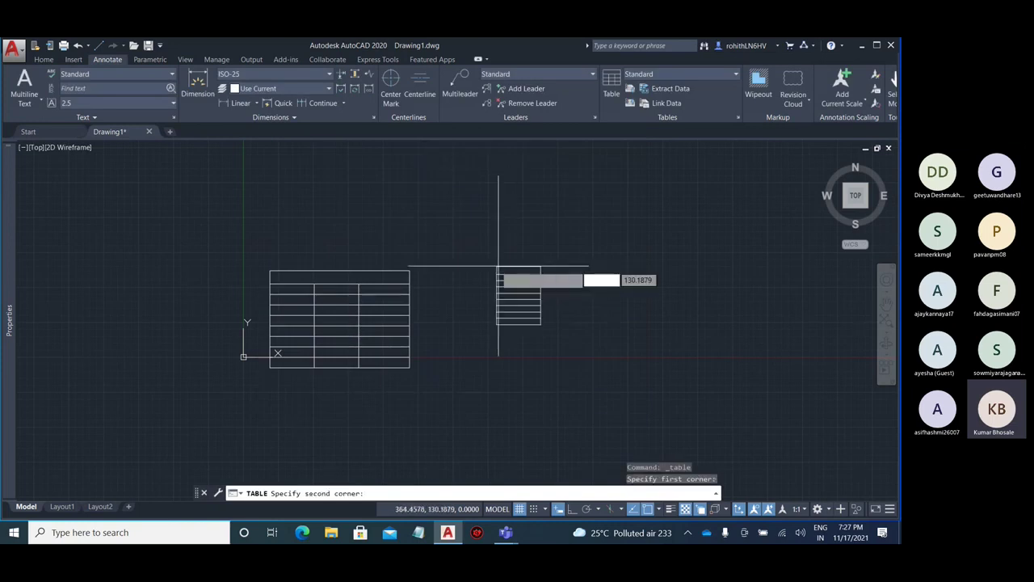
pyautogui.click(498, 266)
pyautogui.click(541, 373)
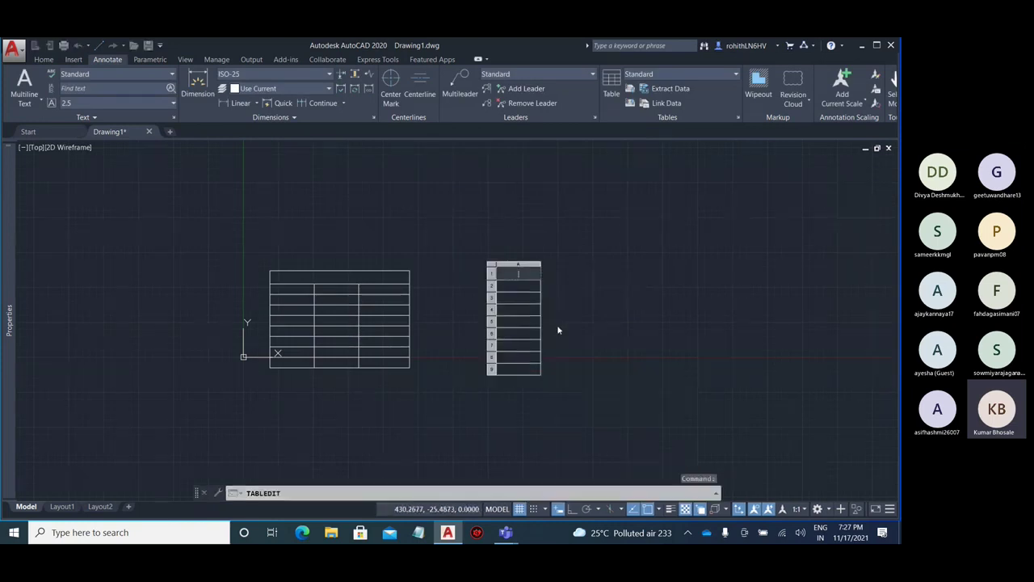
pyautogui.scroll(2, 558, 330)
pyautogui.press('Escape')
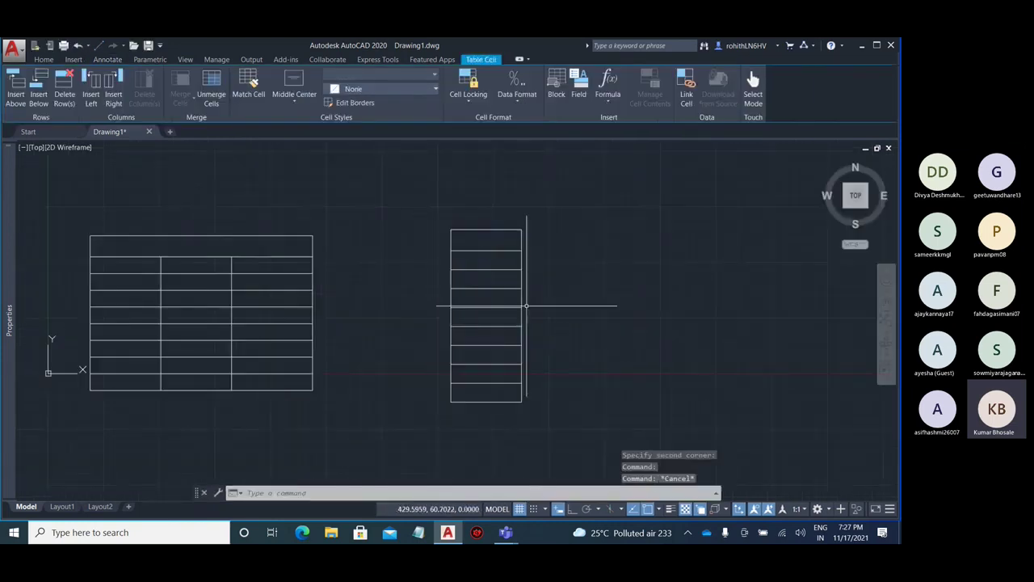
# Try grip-stretching the narrow table wider, then cancel and undo the stretch
pyautogui.click(478, 228)
pyautogui.click(477, 228)
pyautogui.scroll(-2, 426, 292)
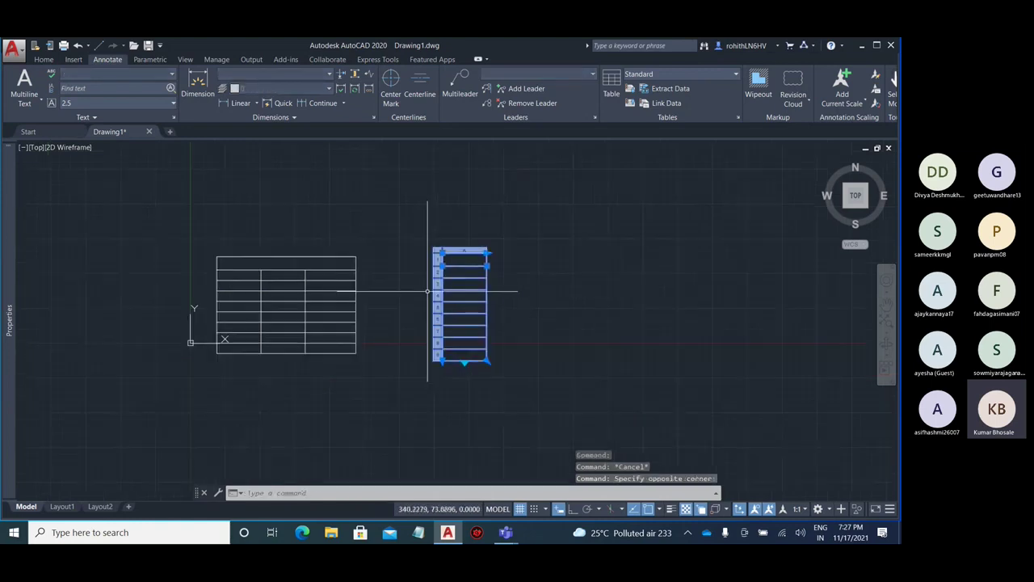
pyautogui.click(486, 360)
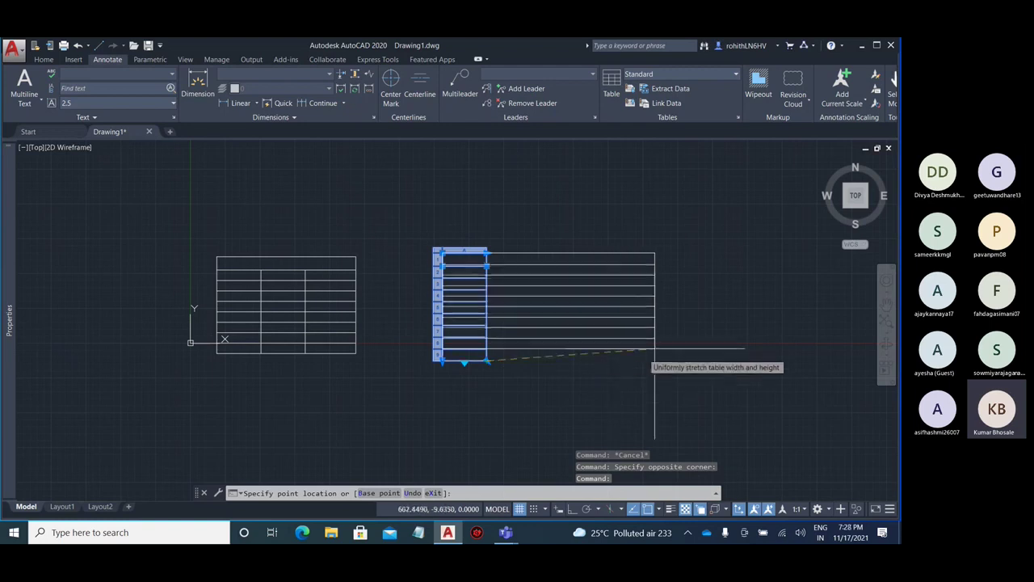
pyautogui.click(671, 400)
pyautogui.moveTo(701, 359); pyautogui.dragTo(540, 298, button='middle')
pyautogui.press('Escape')
pyautogui.click(512, 341)
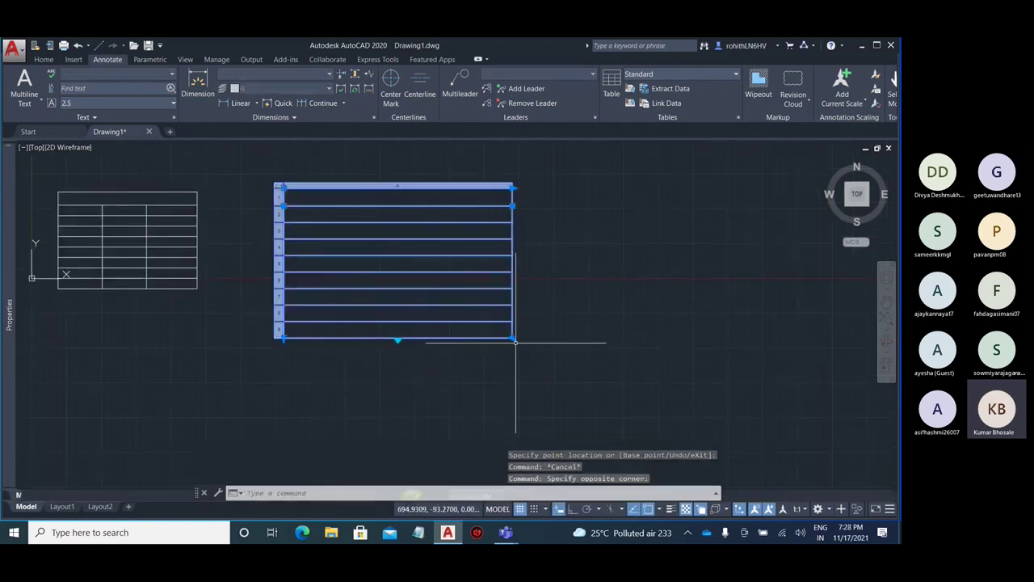
pyautogui.click(514, 342)
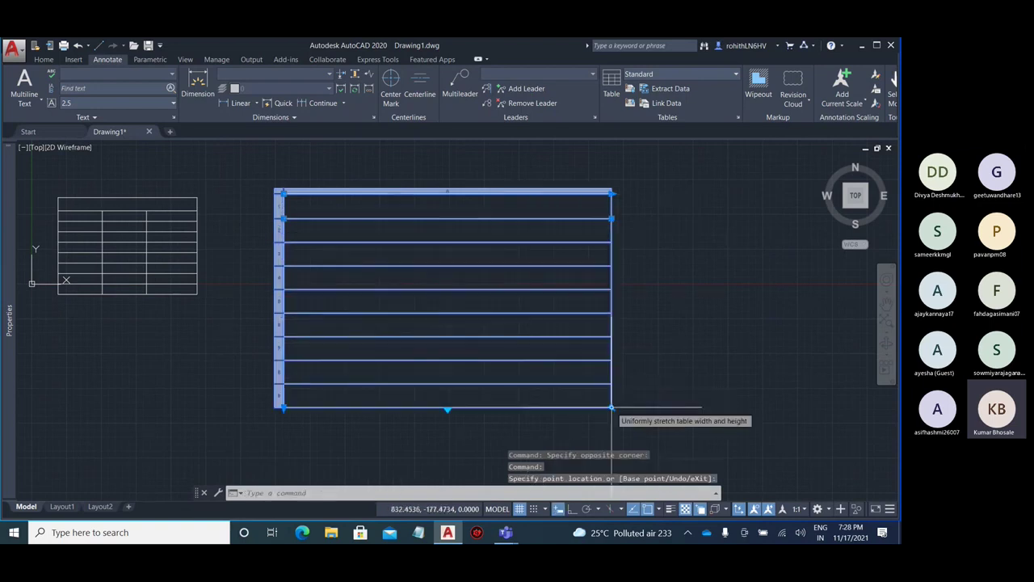
pyautogui.press('Escape')
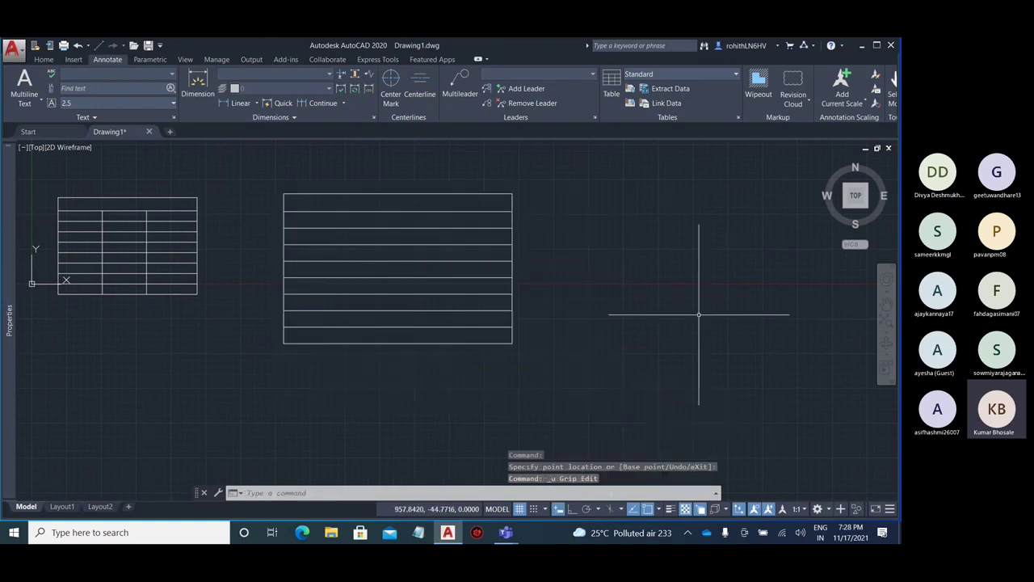
pyautogui.hotkey('ctrl', 'z')
pyautogui.hotkey('ctrl', 'z')
pyautogui.hotkey('ctrl', 'z')
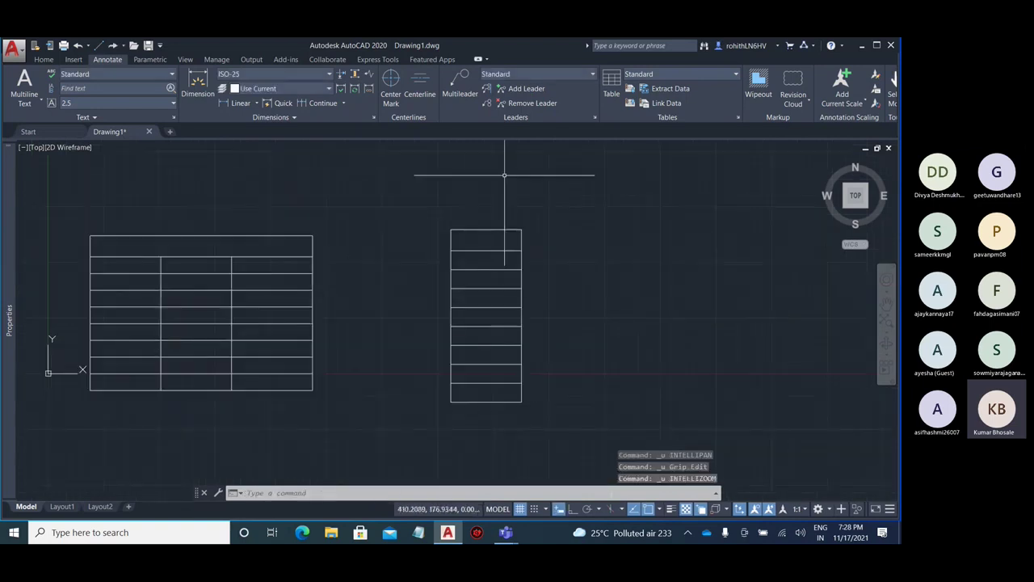
# Select the narrow table and delete it
pyautogui.click(507, 228)
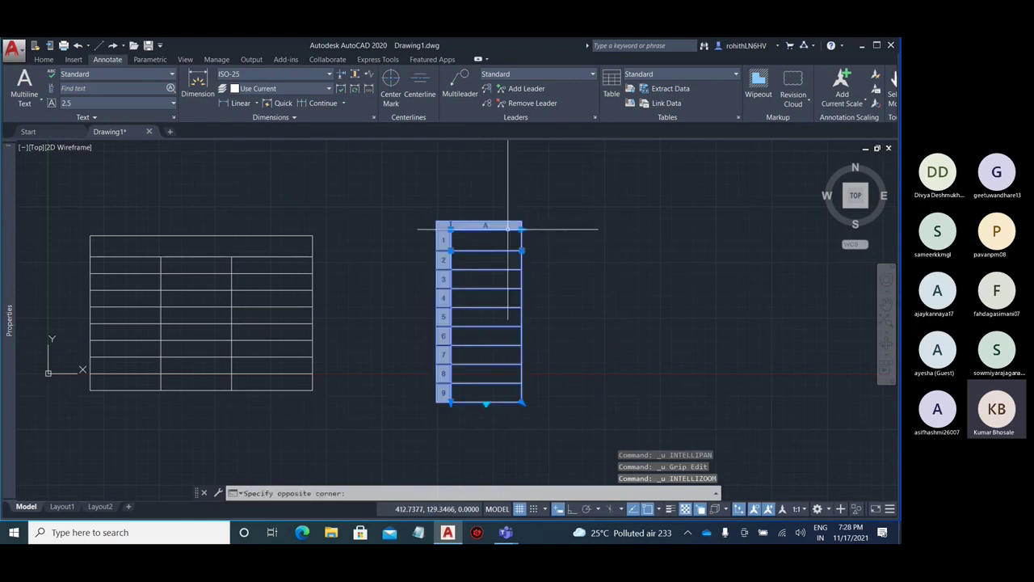
pyautogui.click(507, 229)
pyautogui.press('Delete')
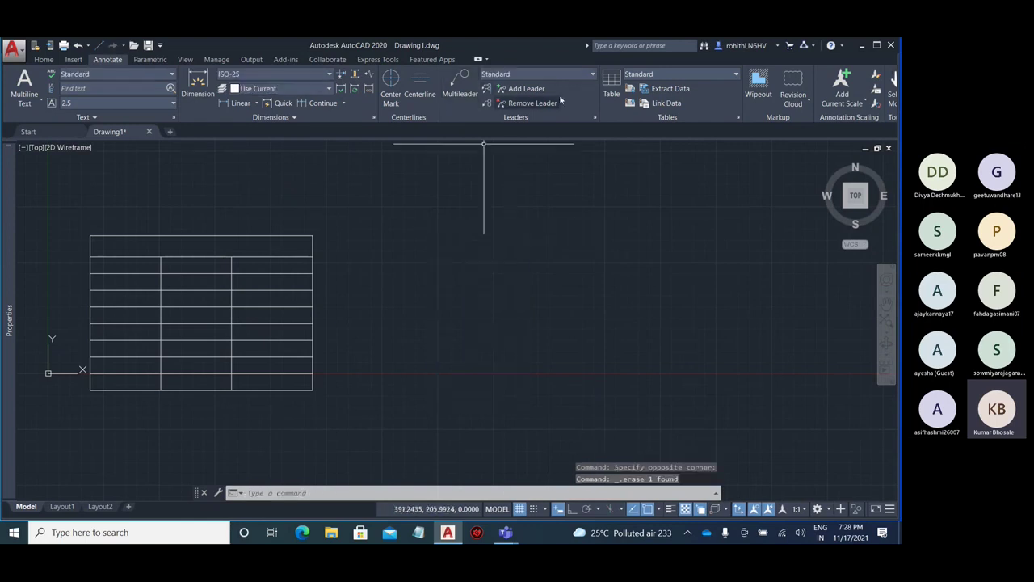
# Start a 3-column, 7-data-row table by window, then cancel the insertion
pyautogui.click(612, 94)
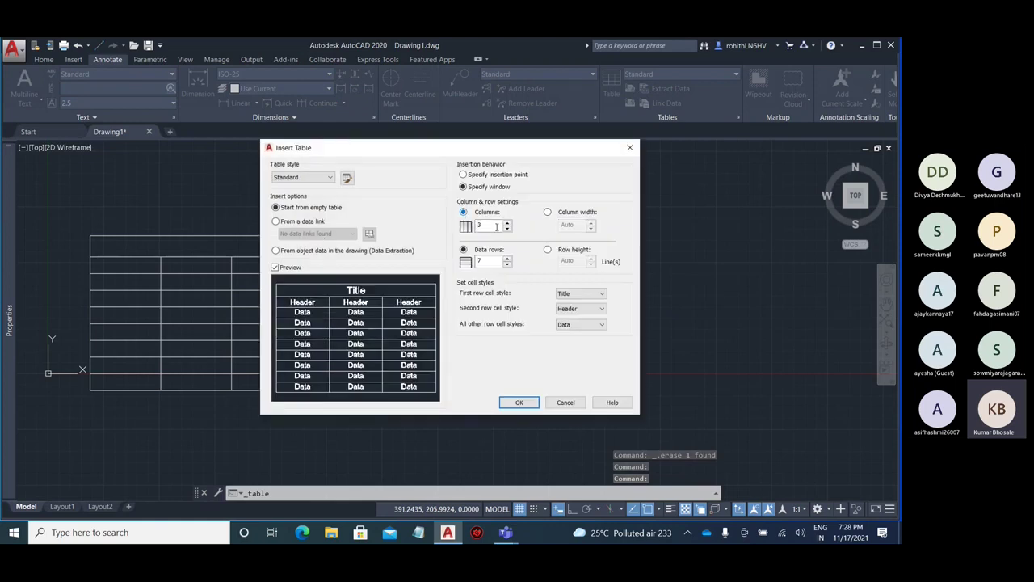
pyautogui.click(519, 402)
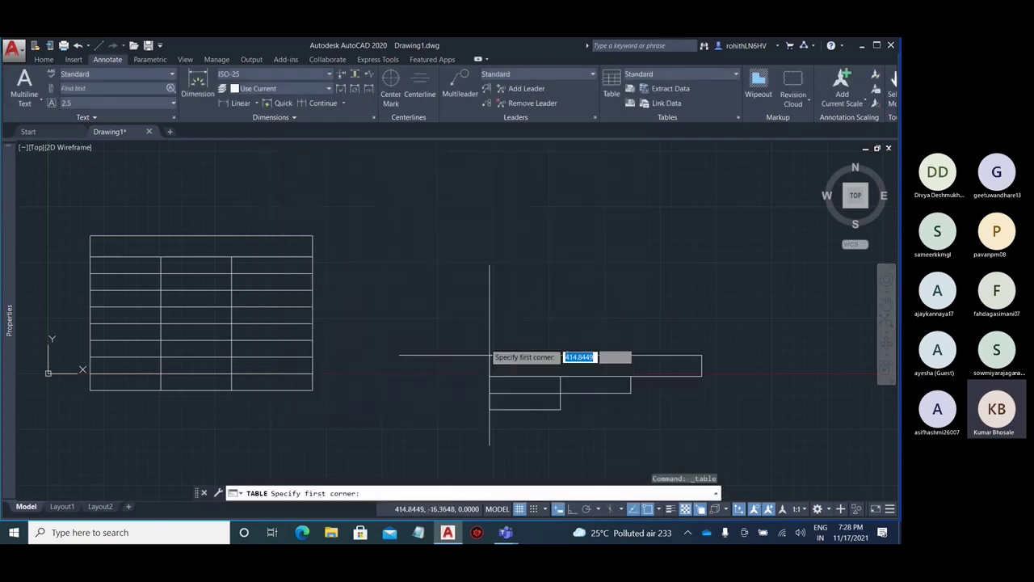
pyautogui.click(450, 231)
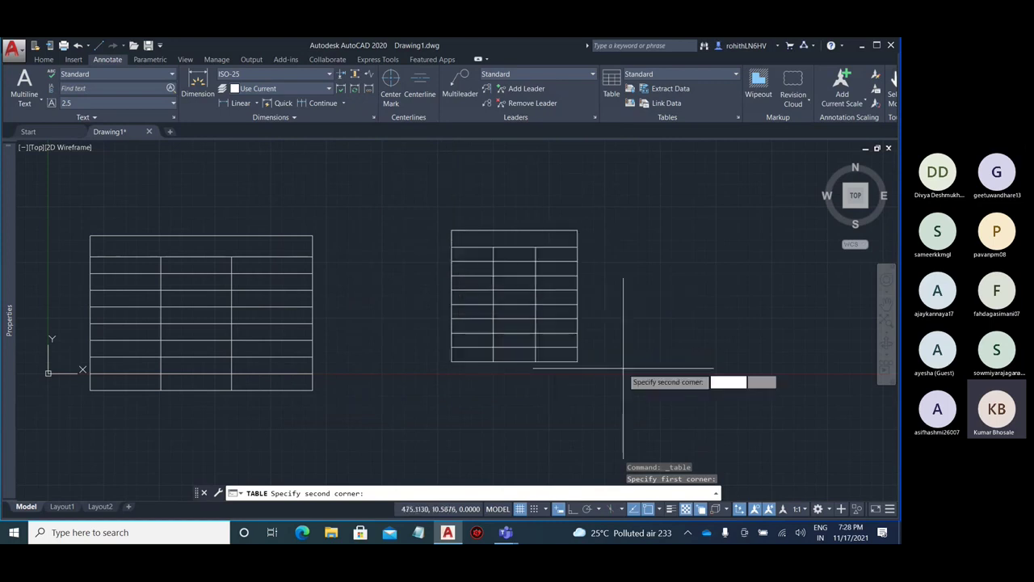
pyautogui.scroll(-2, 395, 281)
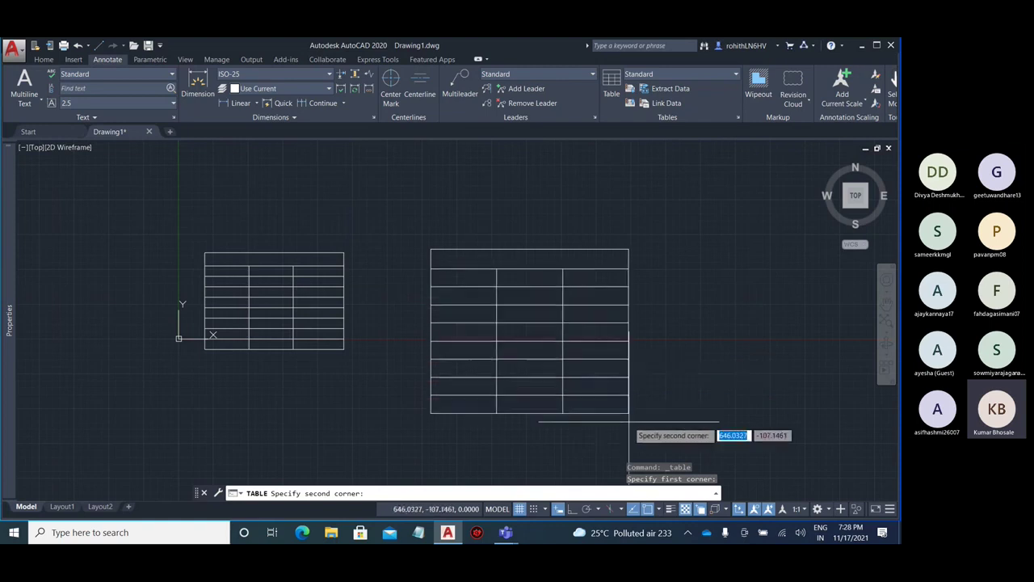
pyautogui.moveTo(637, 382); pyautogui.dragTo(575, 335, button='middle')
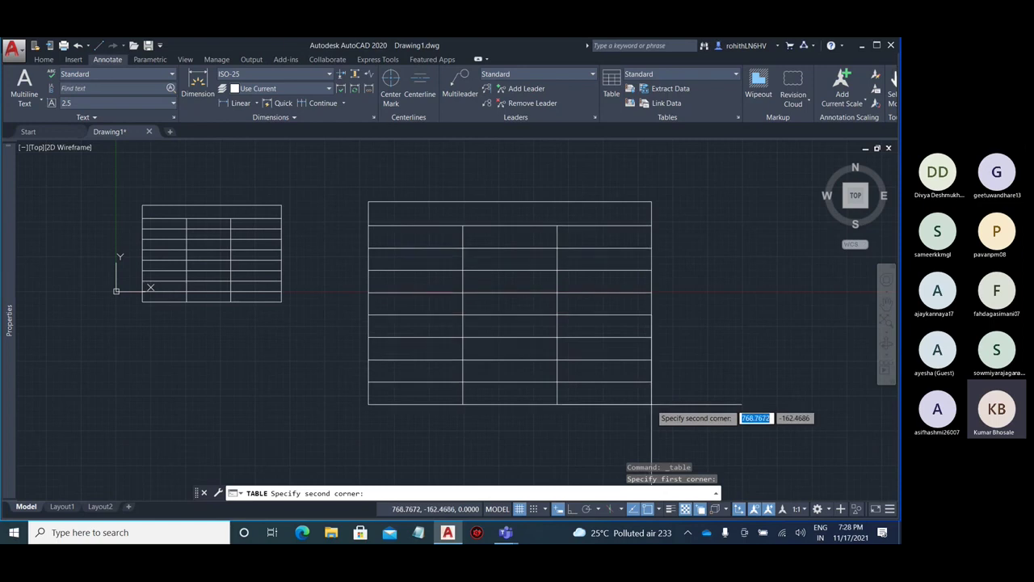
pyautogui.moveTo(659, 402); pyautogui.dragTo(569, 327, button='middle')
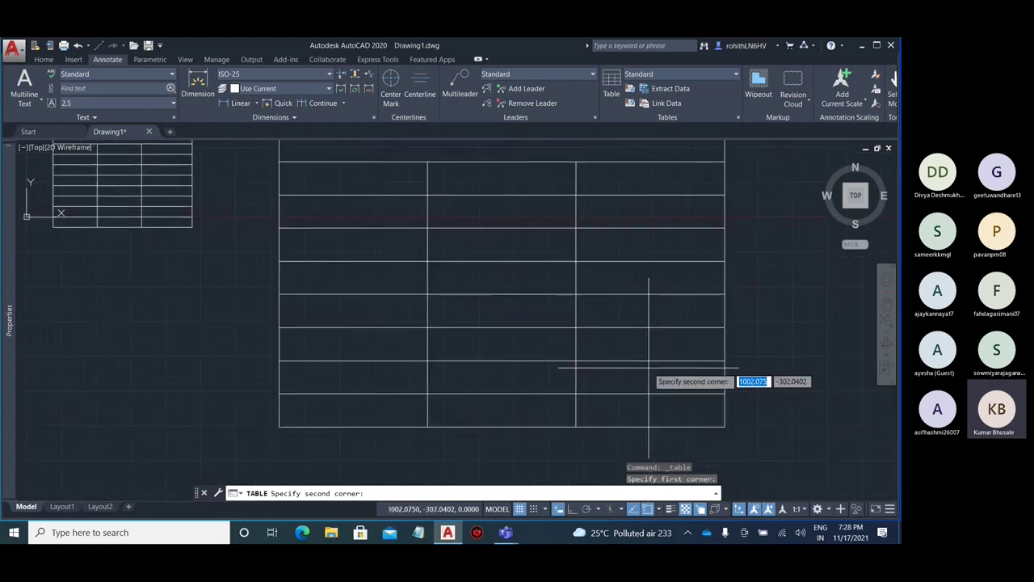
pyautogui.scroll(-6, 638, 360)
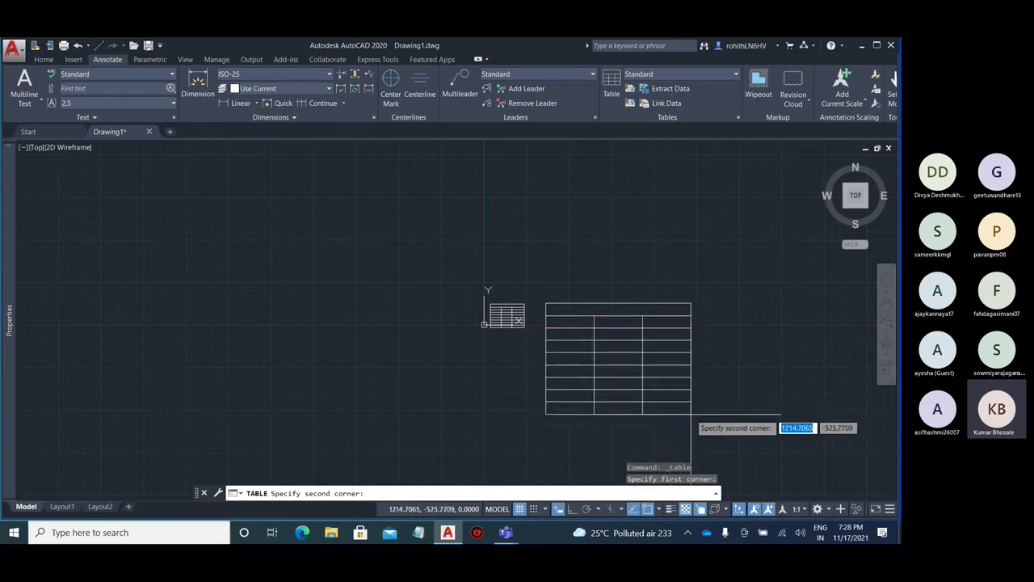
pyautogui.press('Escape')
# Select the existing table and try stretching it, then cancel the stretch
pyautogui.scroll(7, 545, 340)
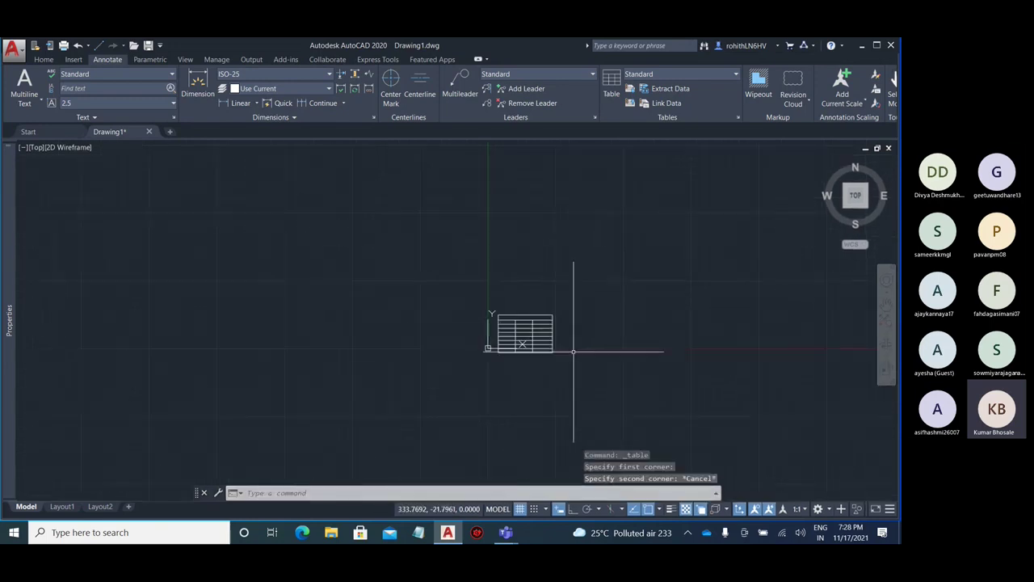
pyautogui.click(541, 276)
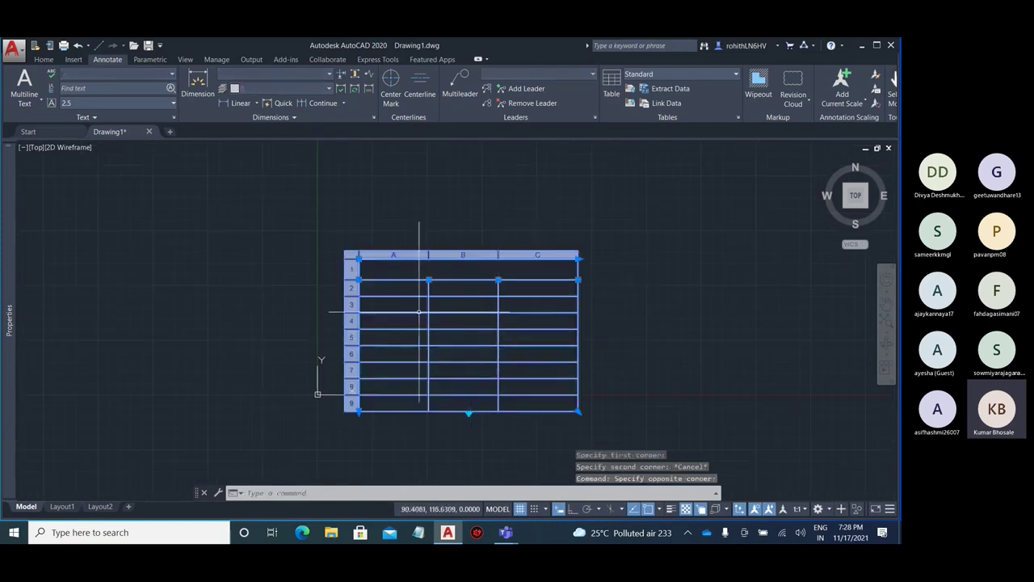
pyautogui.moveTo(676, 299); pyautogui.dragTo(453, 307, button='middle')
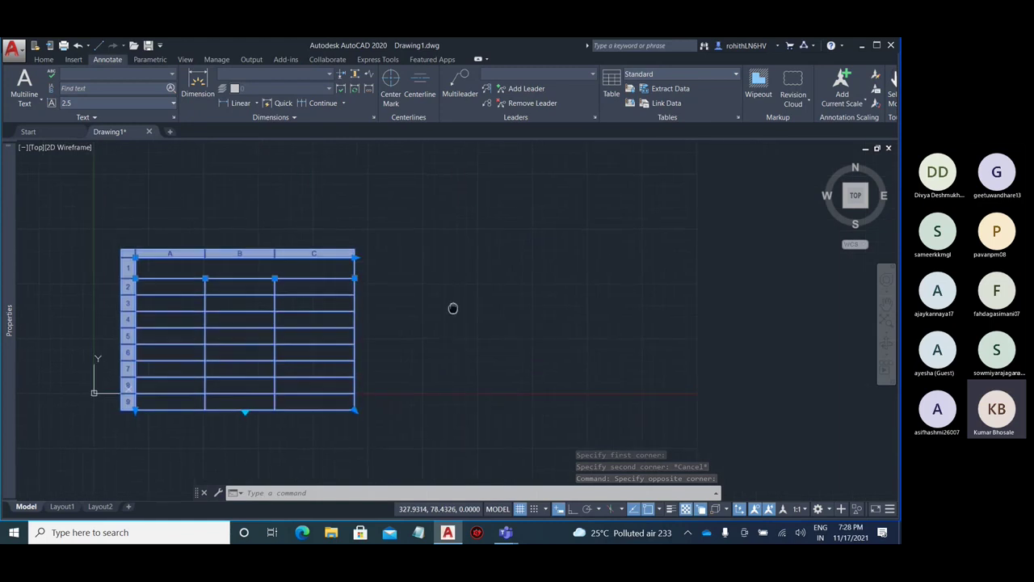
pyautogui.click(353, 403)
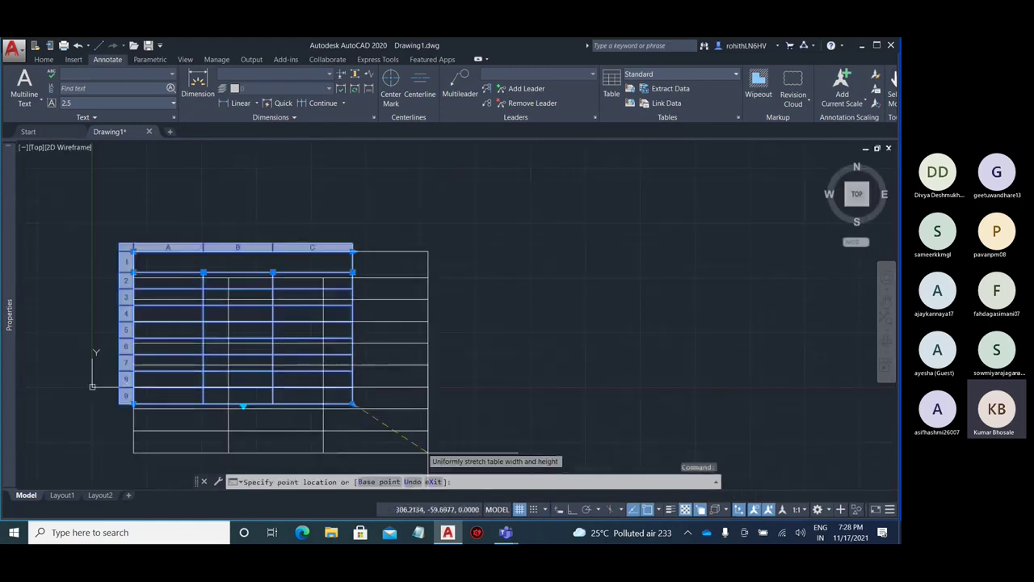
pyautogui.press('Escape')
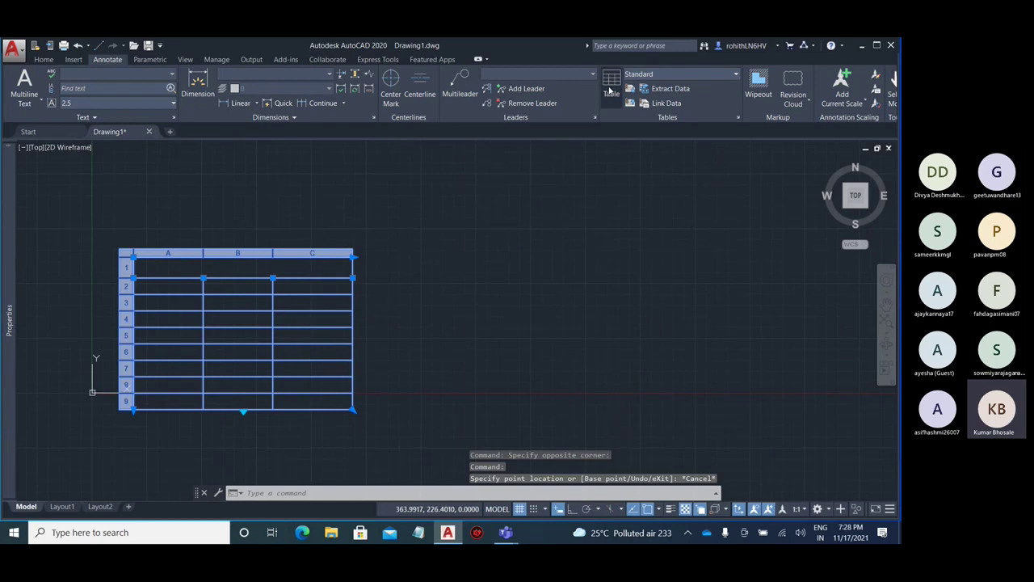
pyautogui.click(610, 92)
# Place the new 3-column, 7-data-row table beside the first by picking two corners
pyautogui.click(519, 403)
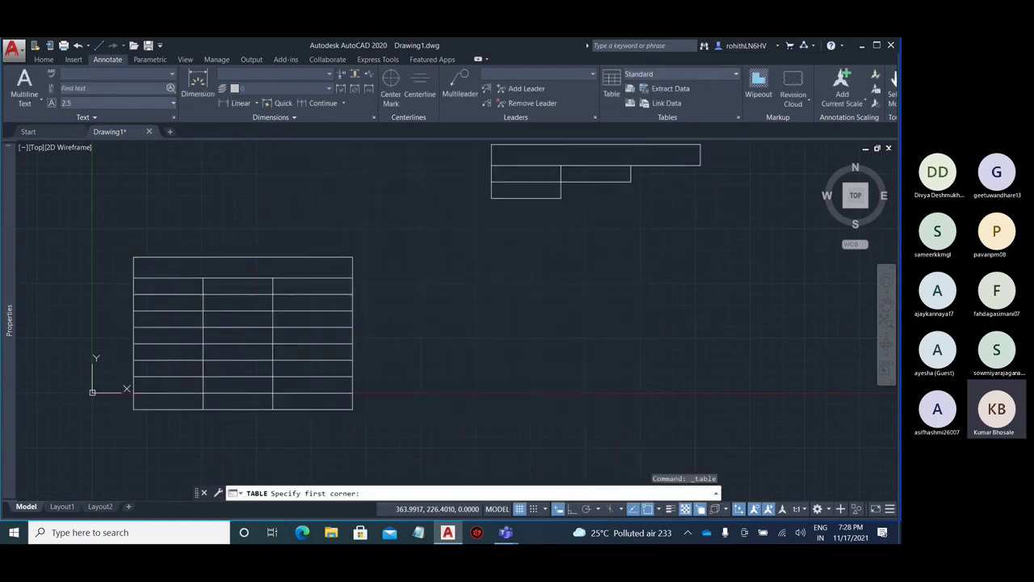
pyautogui.click(483, 237)
pyautogui.scroll(-4, 594, 335)
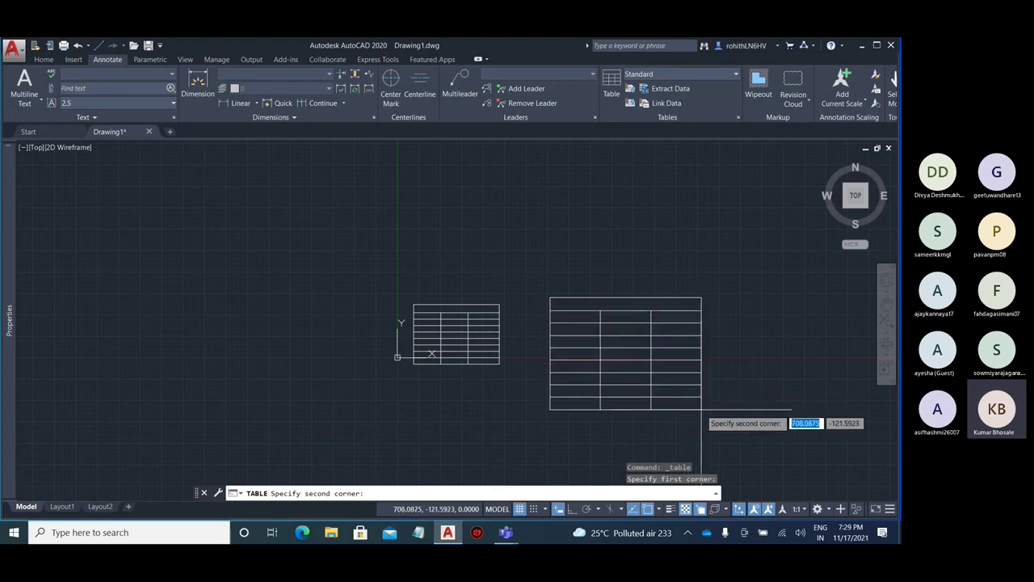
pyautogui.click(701, 409)
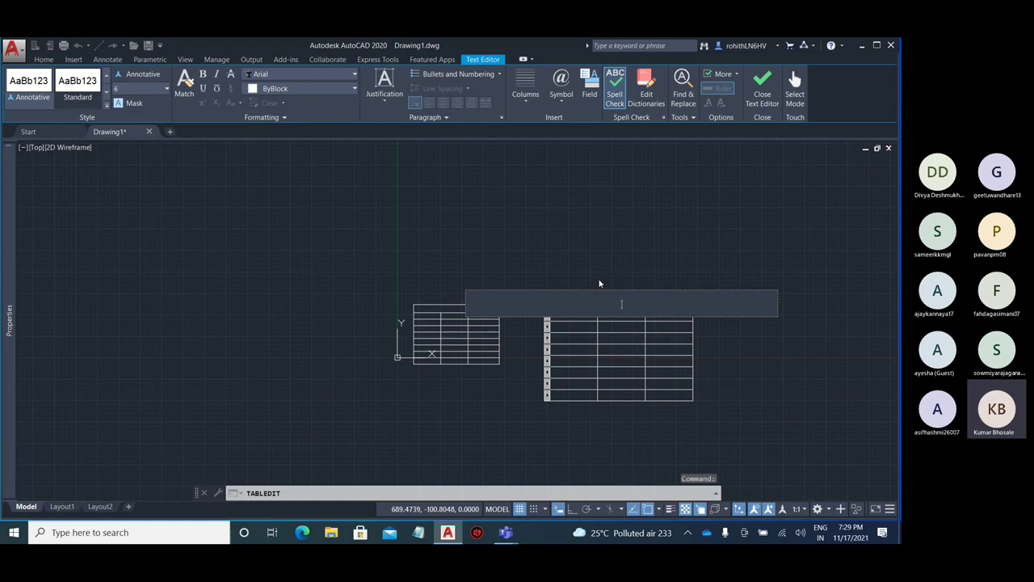
pyautogui.press('Escape')
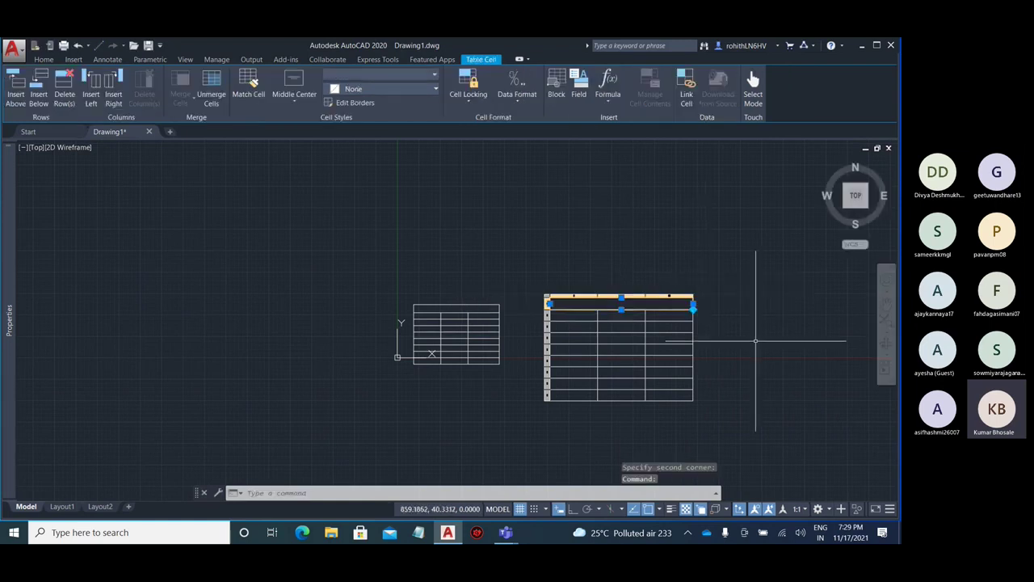
# Enter 'Marksheet' as the new table's title
pyautogui.scroll(4, 702, 342)
pyautogui.scroll(-3, 703, 342)
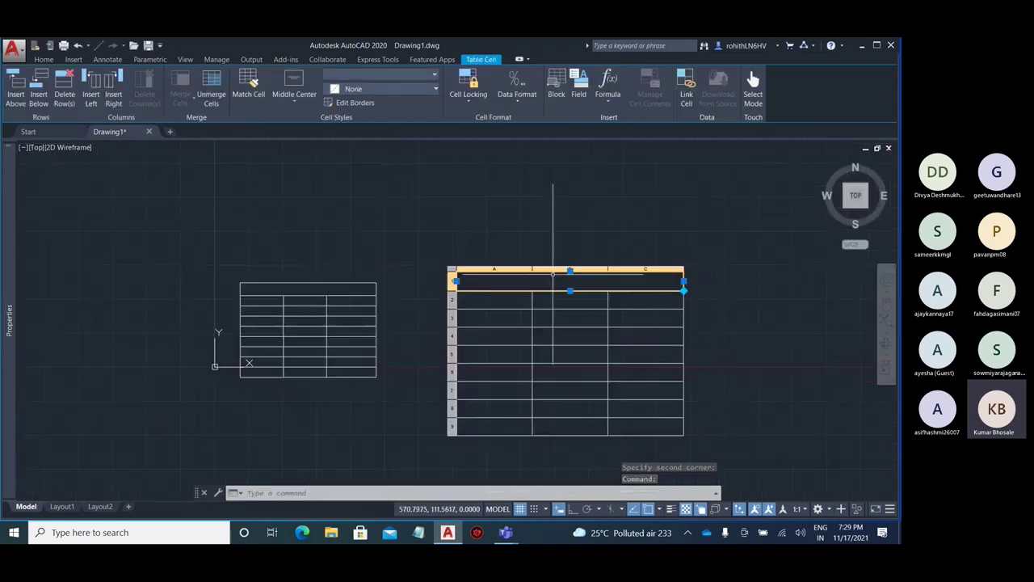
pyautogui.click(560, 284)
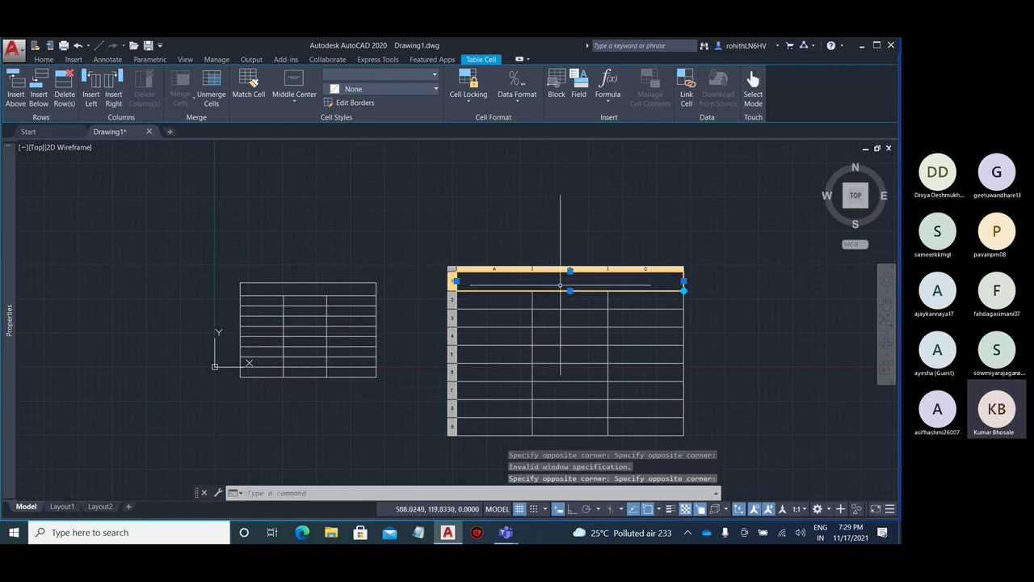
pyautogui.click(244, 493)
pyautogui.doubleClick(563, 283)
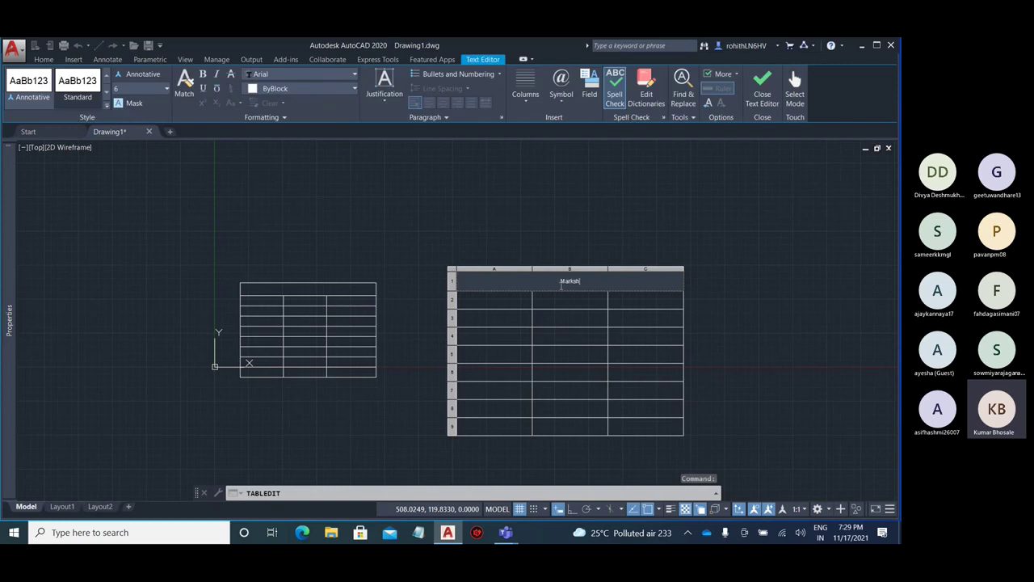
pyautogui.click(677, 216)
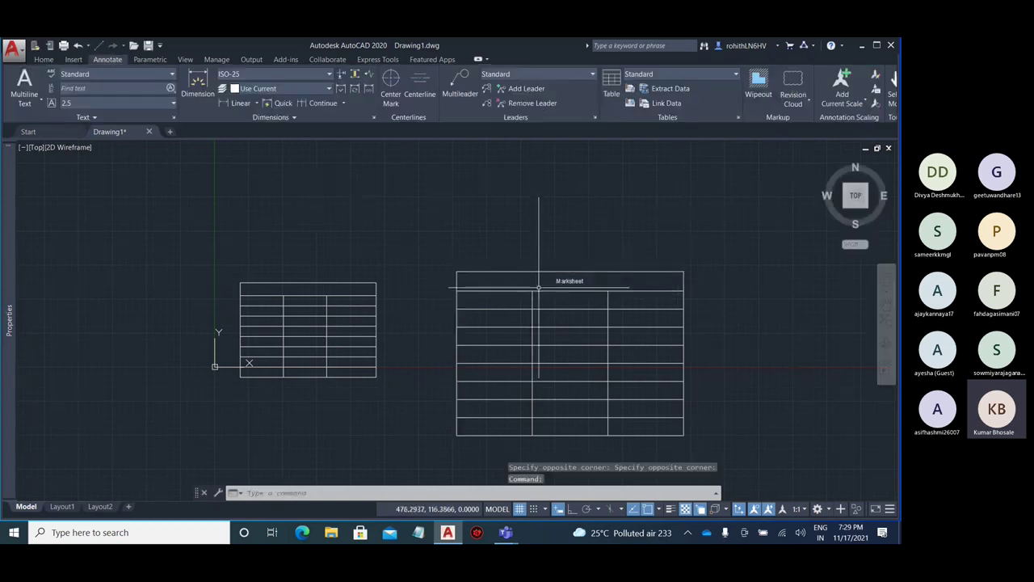
pyautogui.scroll(3, 538, 277)
pyautogui.moveTo(435, 319); pyautogui.dragTo(423, 293, button='middle')
# Enter serial number 1 in cell A2 of the Marksheet table
pyautogui.click(463, 265)
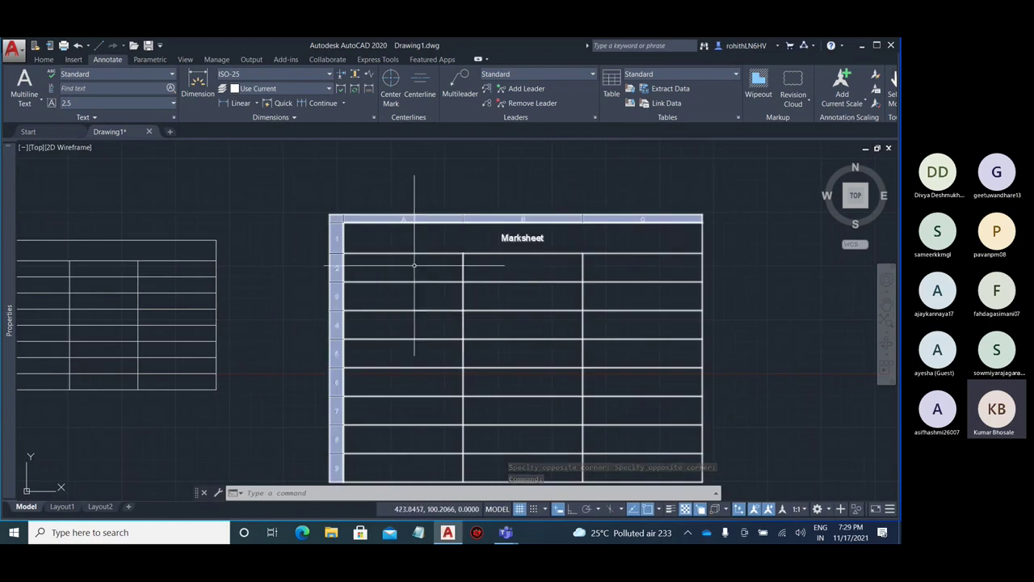
pyautogui.press('Escape')
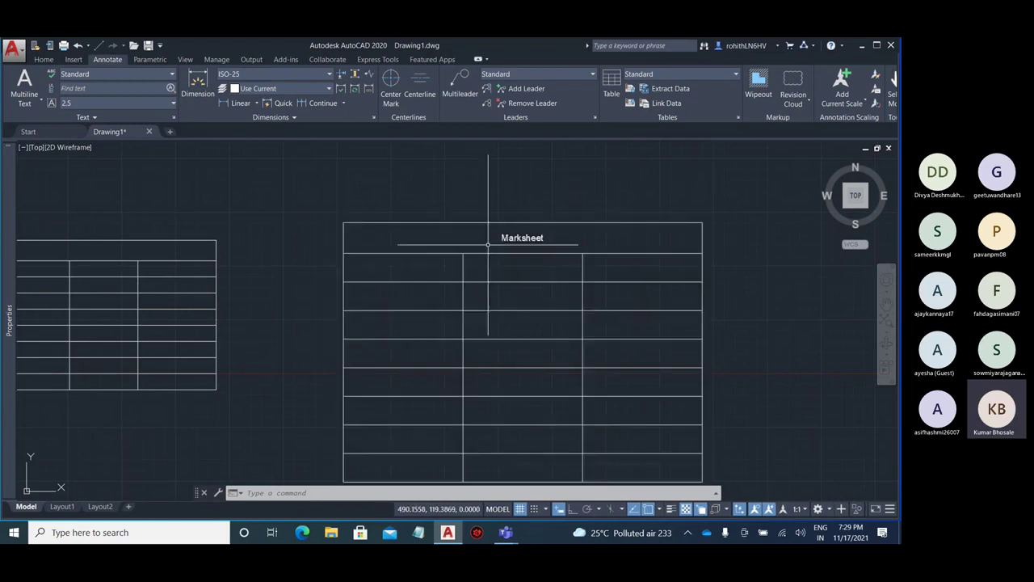
pyautogui.click(422, 267)
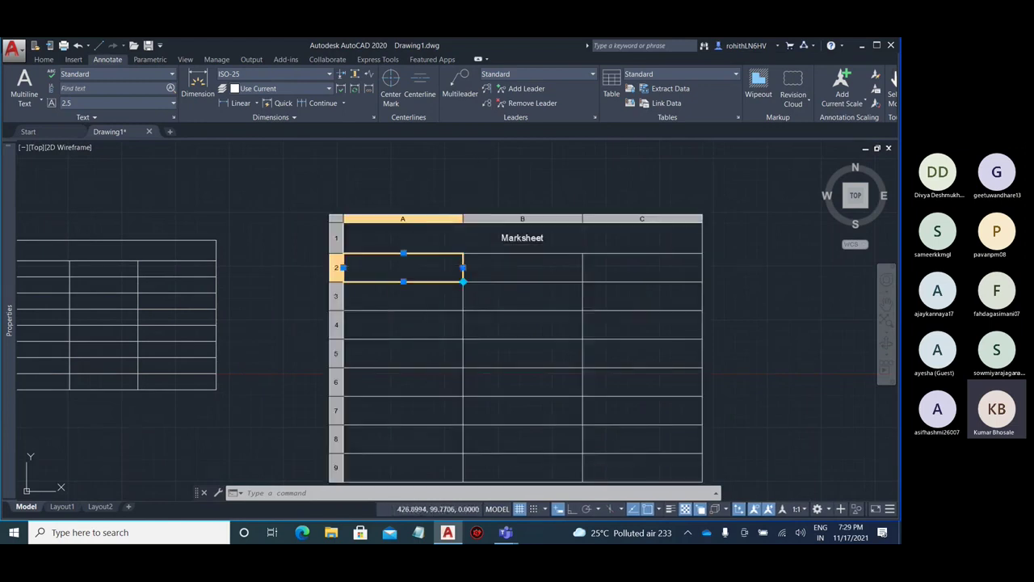
pyautogui.doubleClick(407, 268)
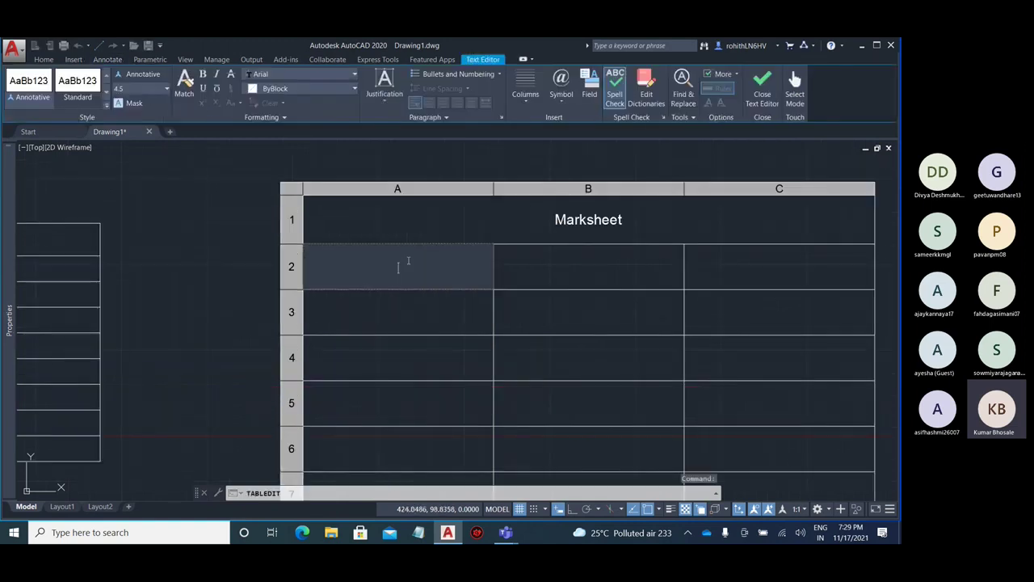
pyautogui.write('1')
pyautogui.click(429, 353)
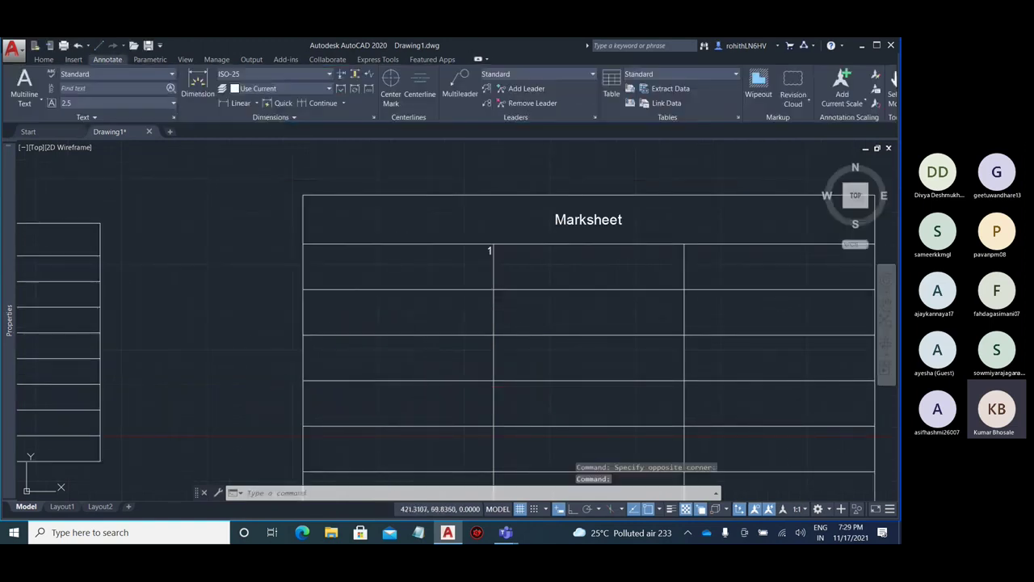
# Enter 2 in cell A3, then cancel the 3 typed into cell A4
pyautogui.click(400, 312)
pyautogui.press('Escape')
pyautogui.doubleClick(417, 317)
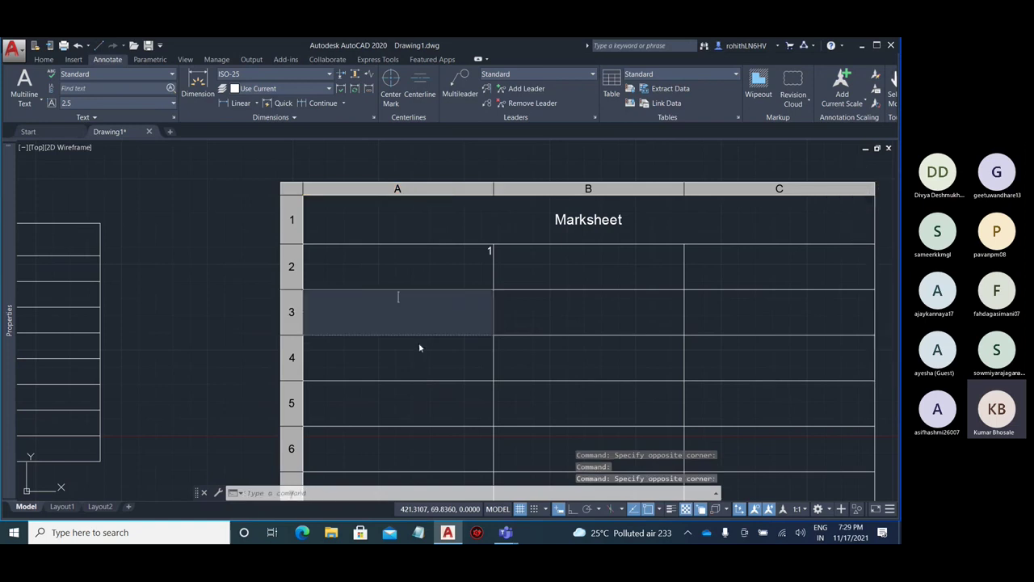
pyautogui.write('2')
pyautogui.click(423, 357)
pyautogui.click(423, 357)
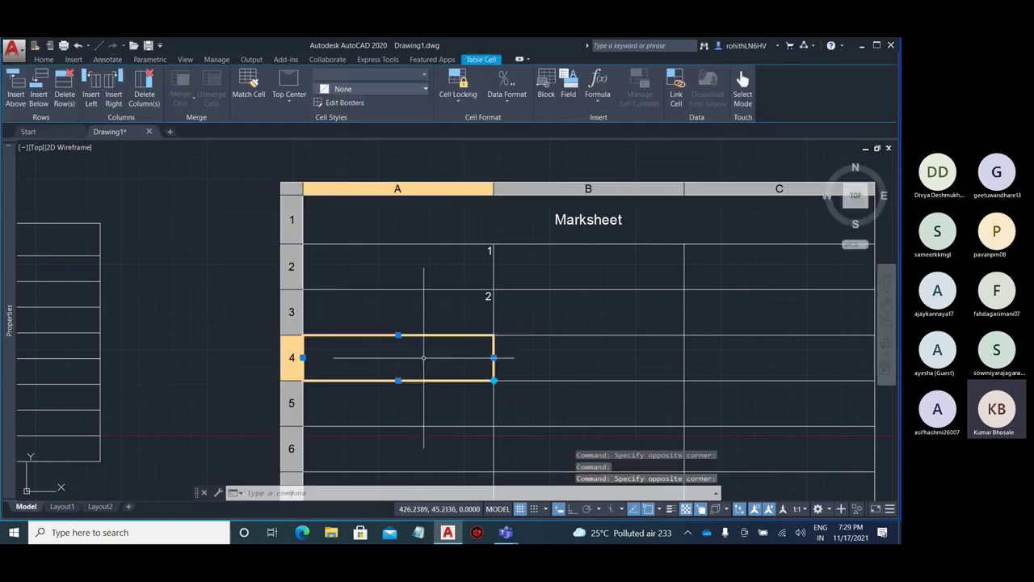
pyautogui.click(423, 357)
pyautogui.write('3')
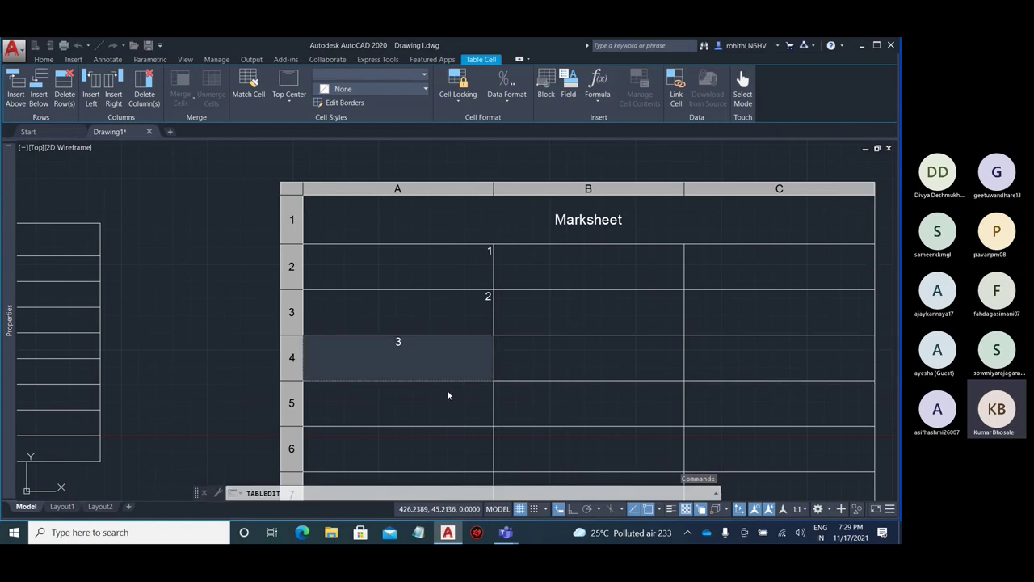
pyautogui.scroll(-2, 434, 259)
pyautogui.press('Escape')
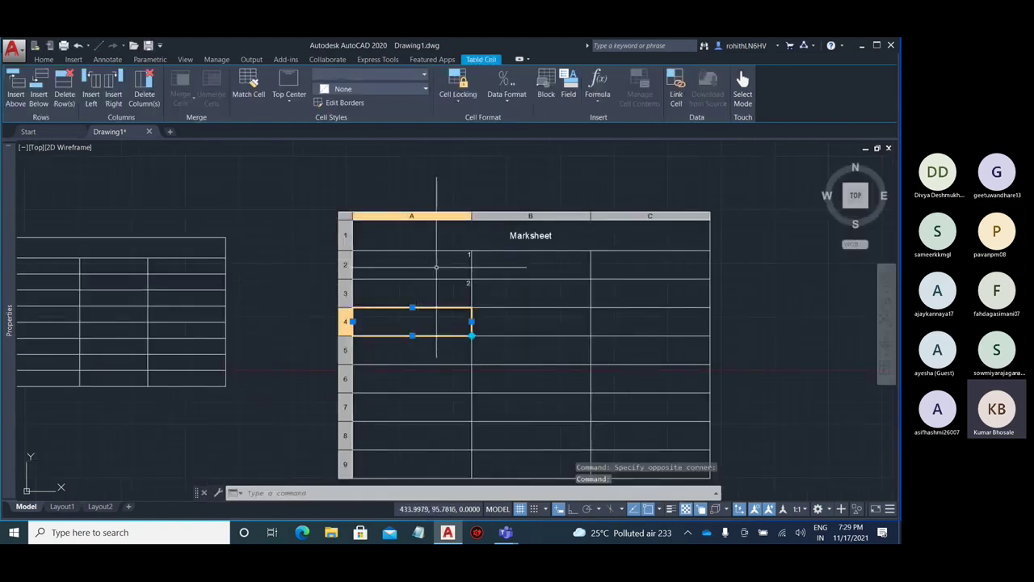
# Autofill down to row 8 from cells A2–A4, then undo it back to 1 and 2
pyautogui.click(428, 260)
pyautogui.click(405, 327)
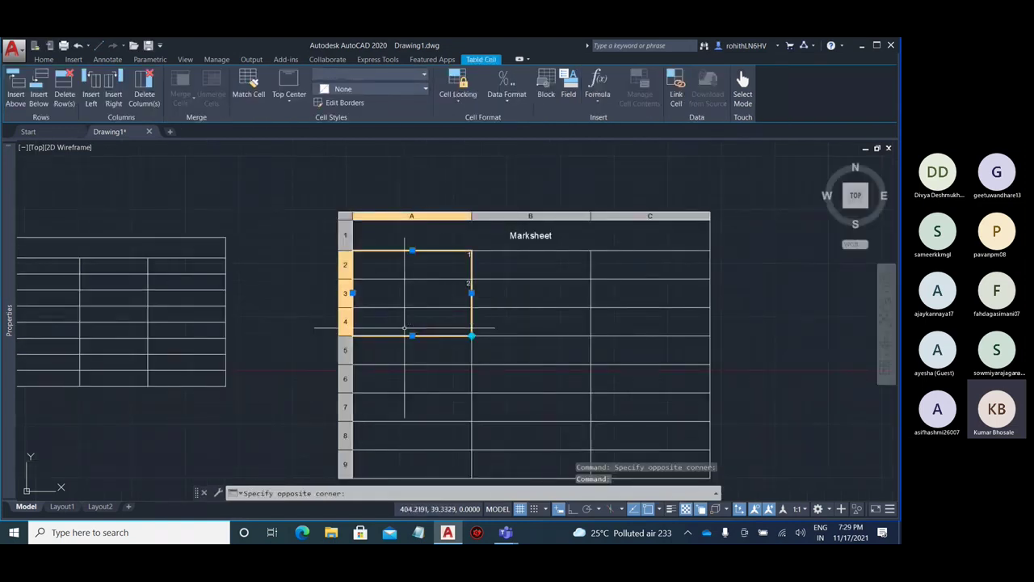
pyautogui.scroll(-3, 499, 250)
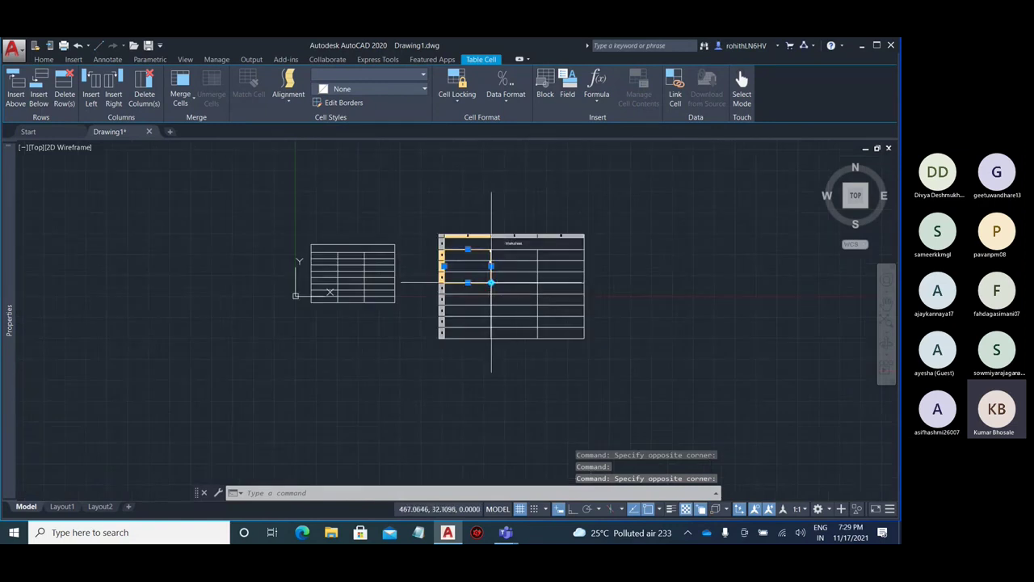
pyautogui.click(491, 282)
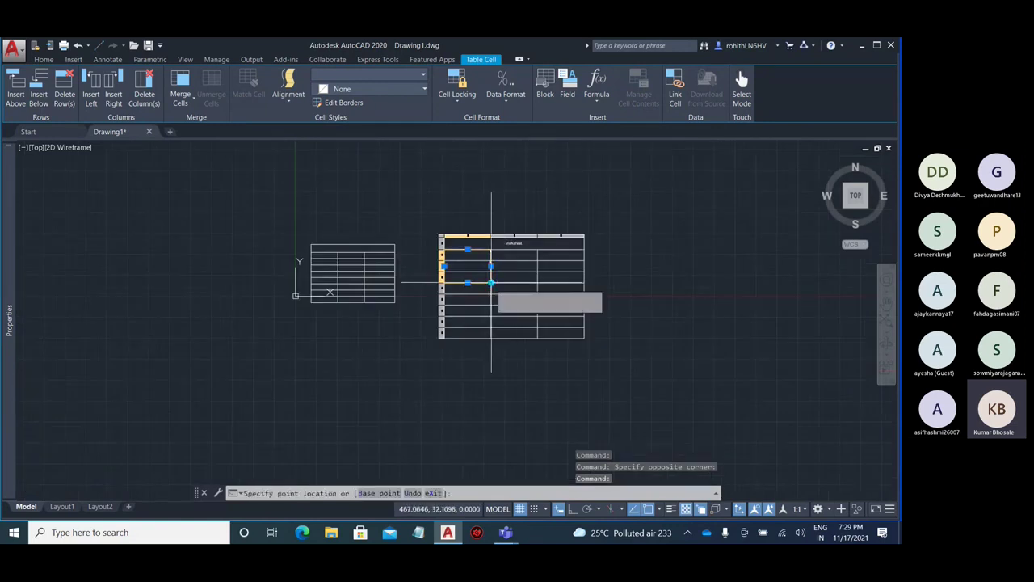
pyautogui.click(492, 328)
pyautogui.scroll(4, 453, 348)
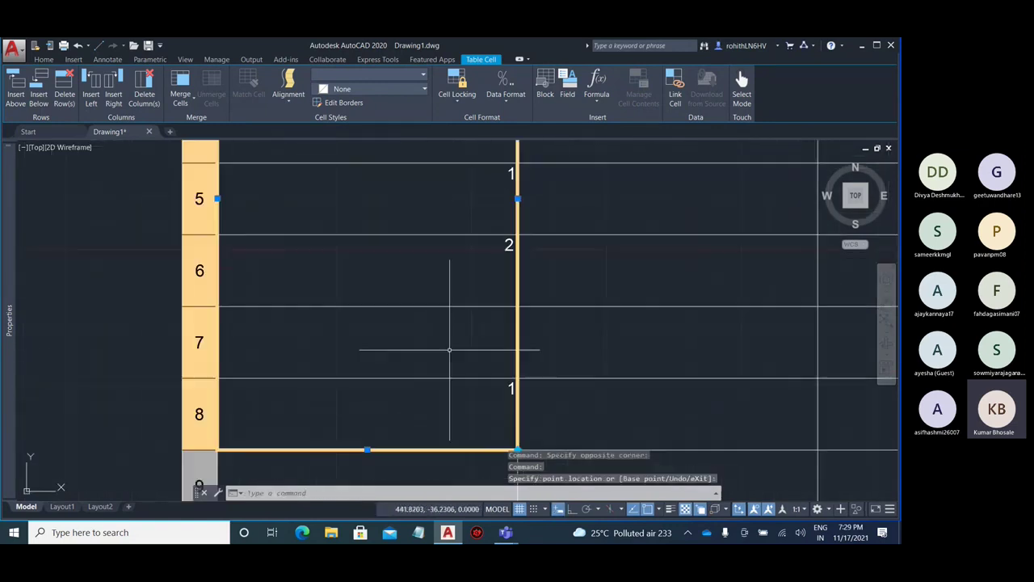
pyautogui.scroll(-2, 451, 354)
pyautogui.hotkey('ctrl', 'z')
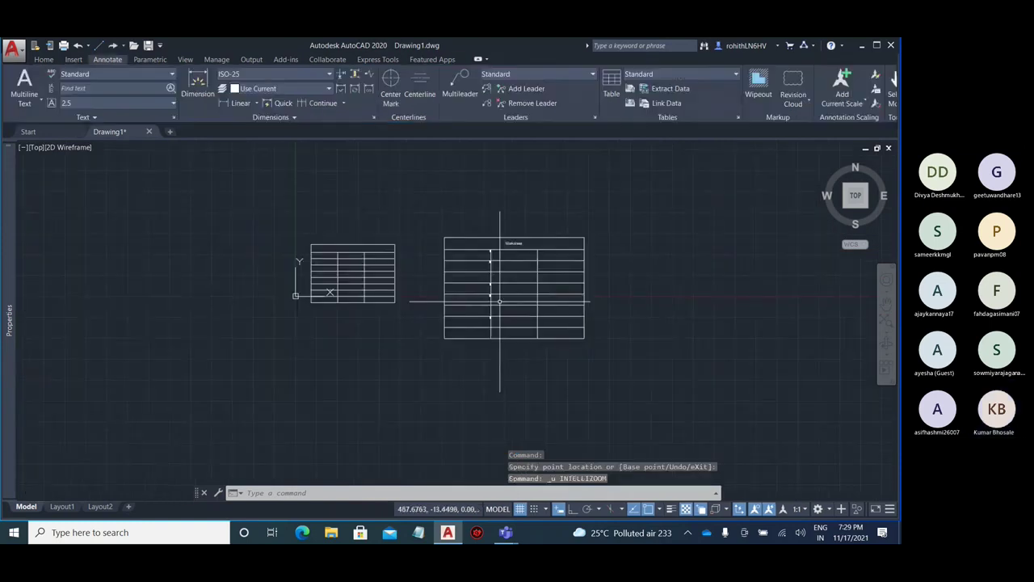
pyautogui.hotkey('ctrl', 'z')
pyautogui.hotkey('ctrl', 'z')
pyautogui.hotkey('ctrl', 'z')
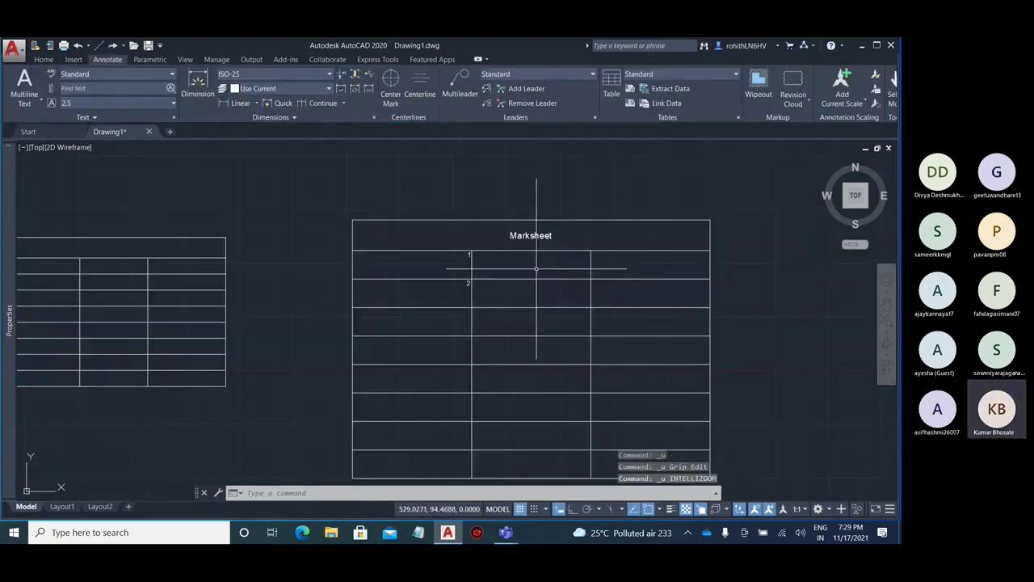
pyautogui.scroll(2, 422, 266)
# Drag the fill grip from A2:A3 to continue serial numbers 1–7 down to row 8
pyautogui.moveTo(423, 267)
pyautogui.mouseDown()
pyautogui.moveTo(462, 296)
pyautogui.moveTo(471, 331)
pyautogui.mouseUp()
pyautogui.scroll(-2, 471, 332)
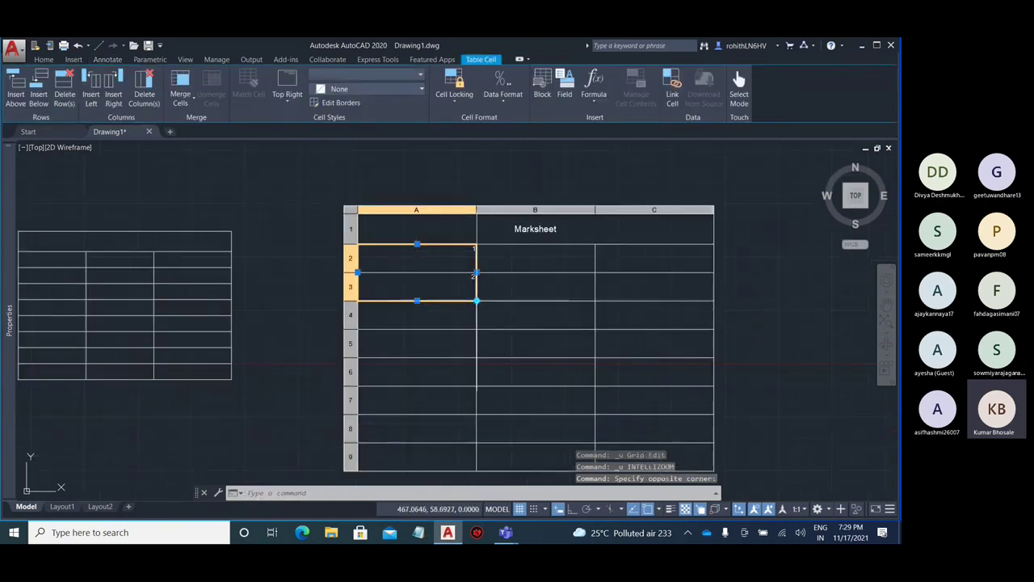
pyautogui.click(477, 301)
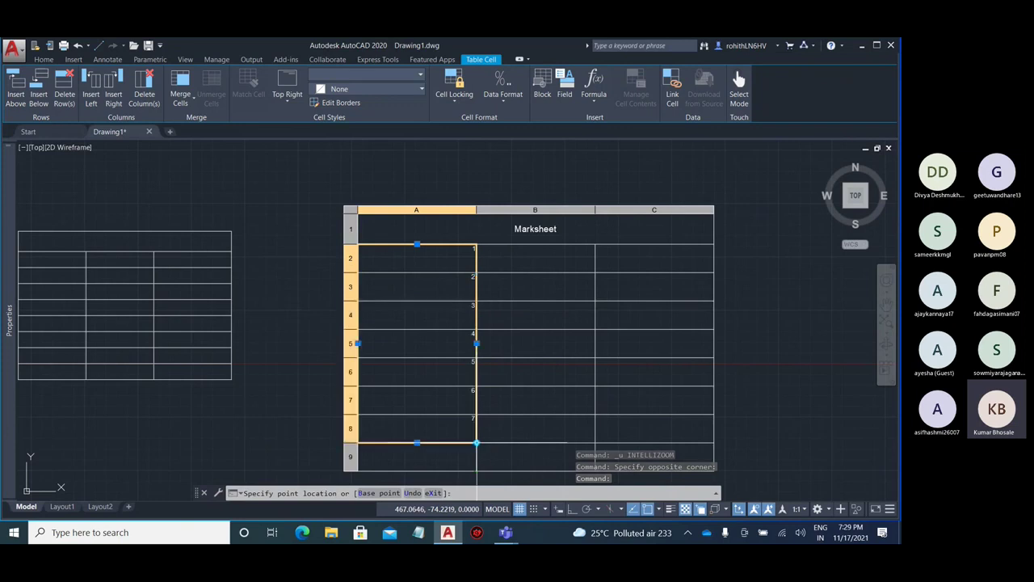
pyautogui.press('Escape')
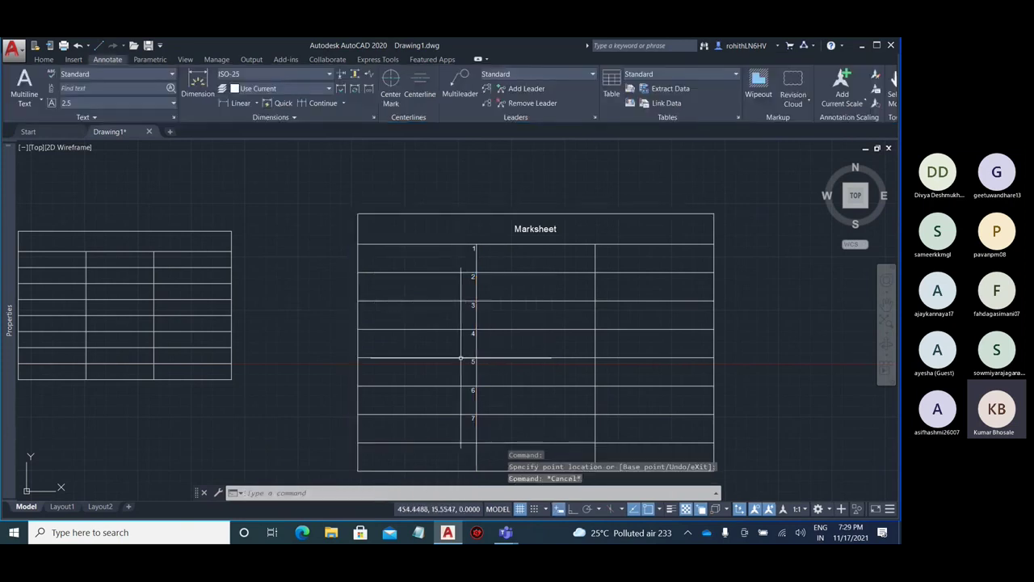
pyautogui.scroll(-2, 478, 295)
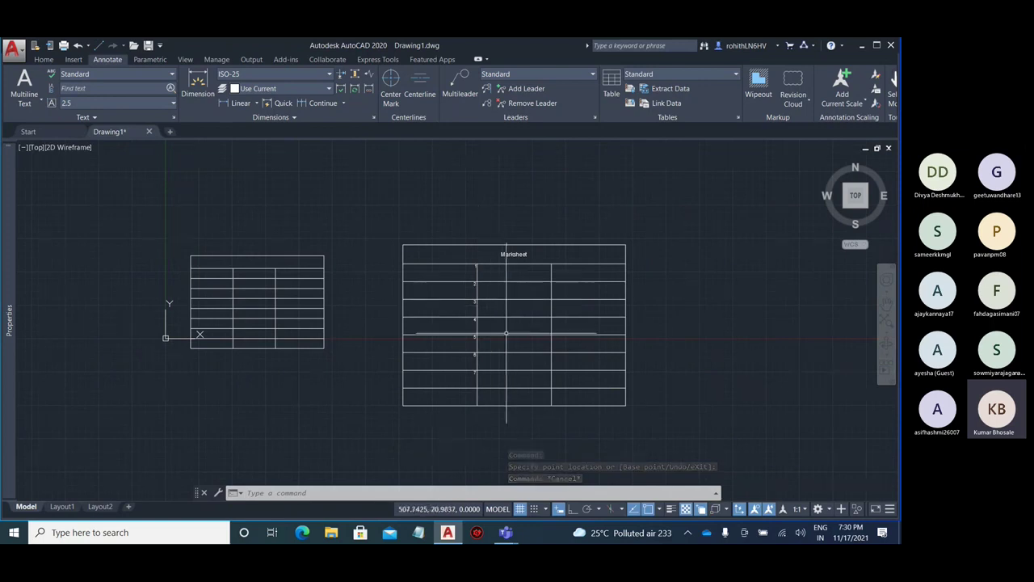
pyautogui.scroll(2, 462, 317)
pyautogui.click(464, 270)
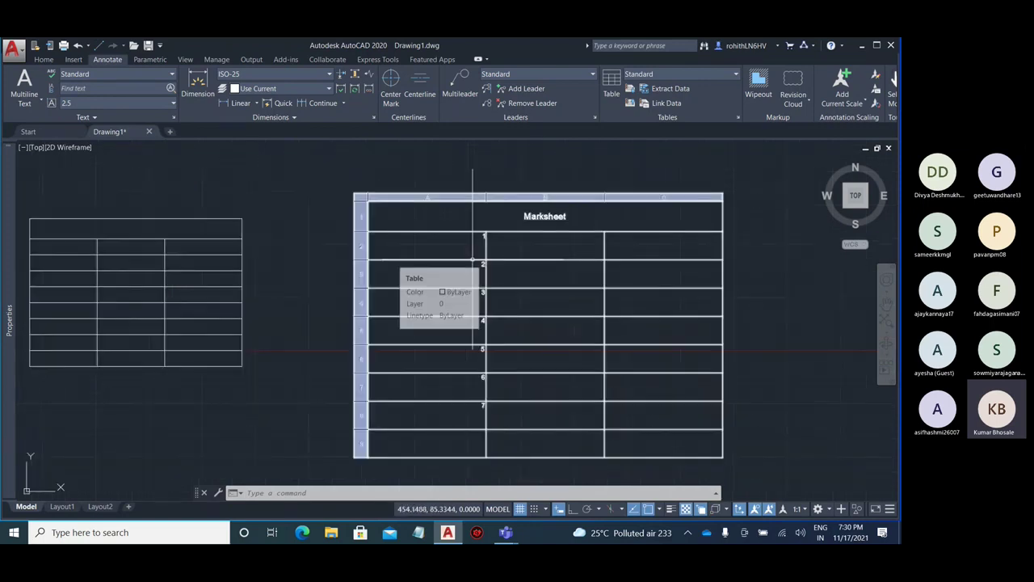
pyautogui.press('Escape')
# Lock cell A2 of the Marksheet table through Table Cell > Cell Locking
pyautogui.click(467, 240)
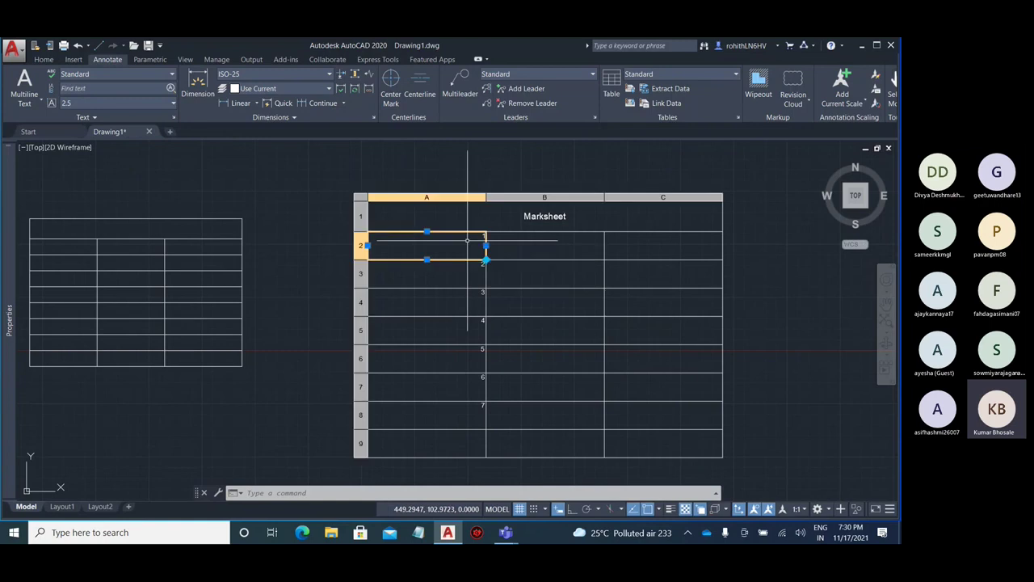
pyautogui.scroll(4, 450, 234)
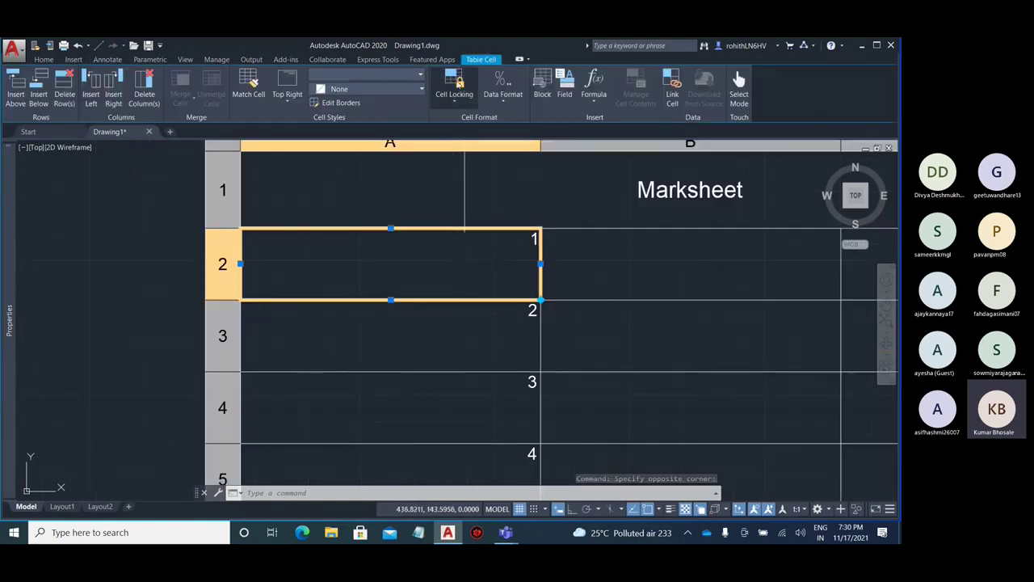
pyautogui.click(458, 80)
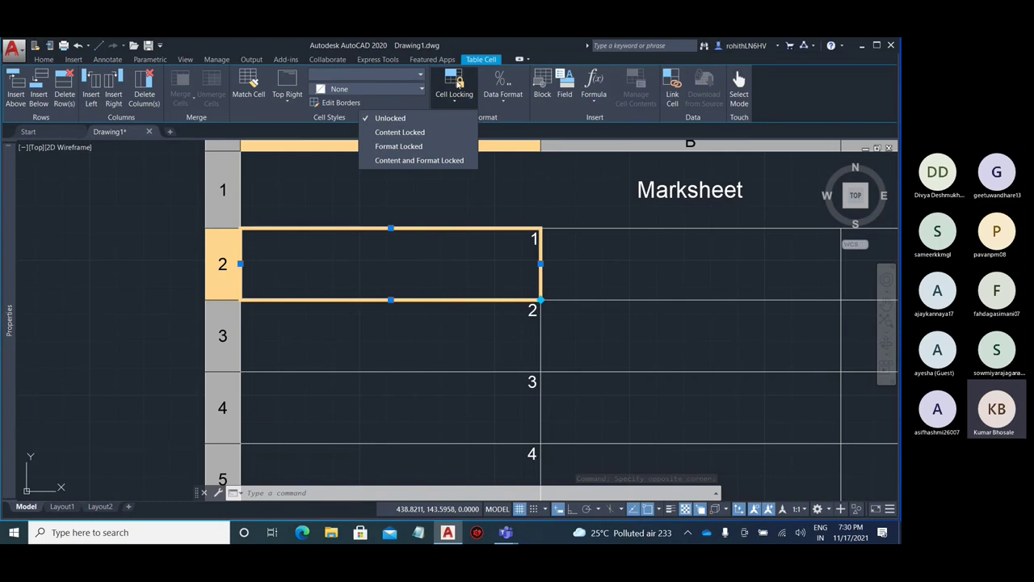
pyautogui.click(423, 133)
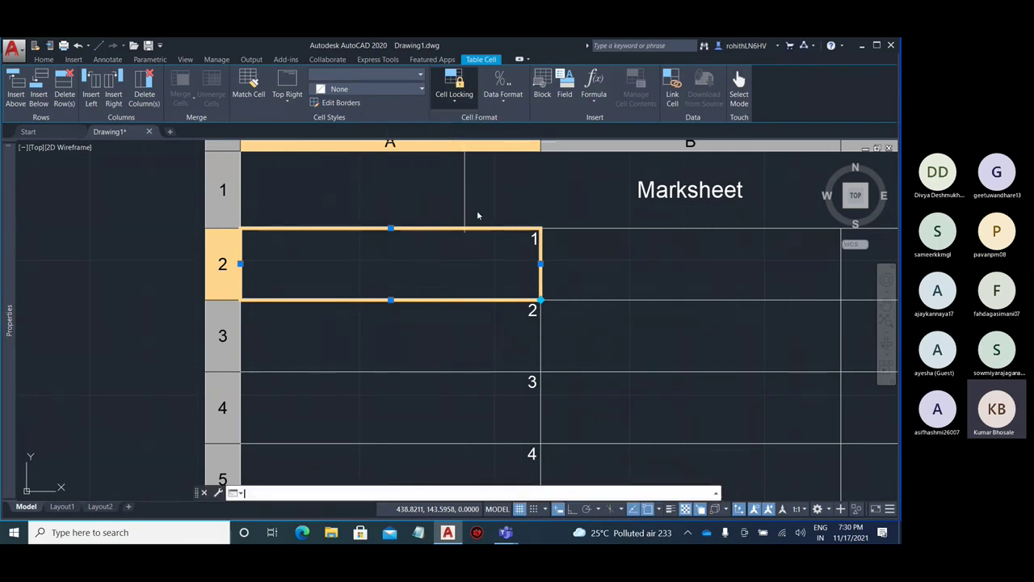
pyautogui.click(493, 263)
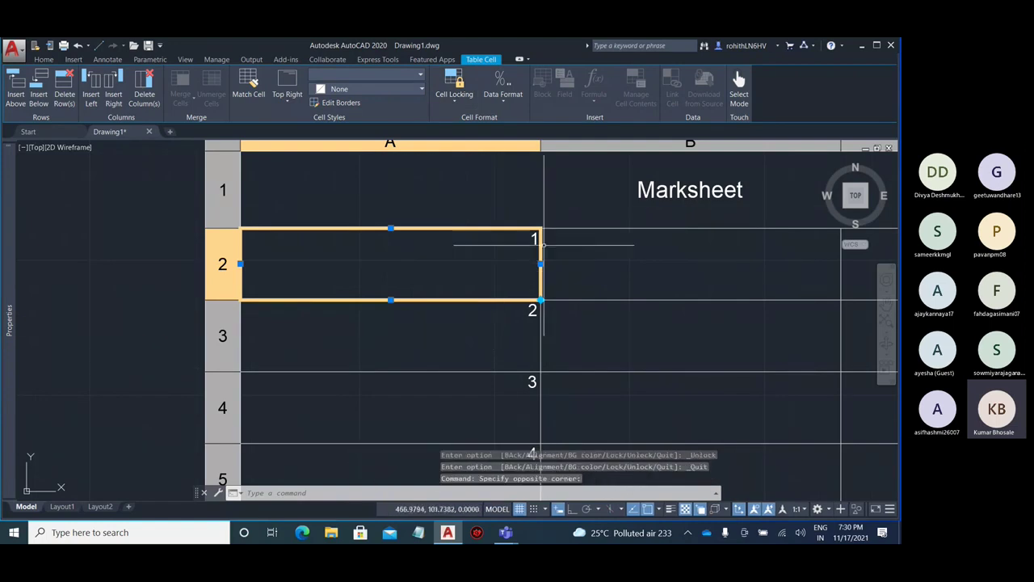
pyautogui.click(475, 260)
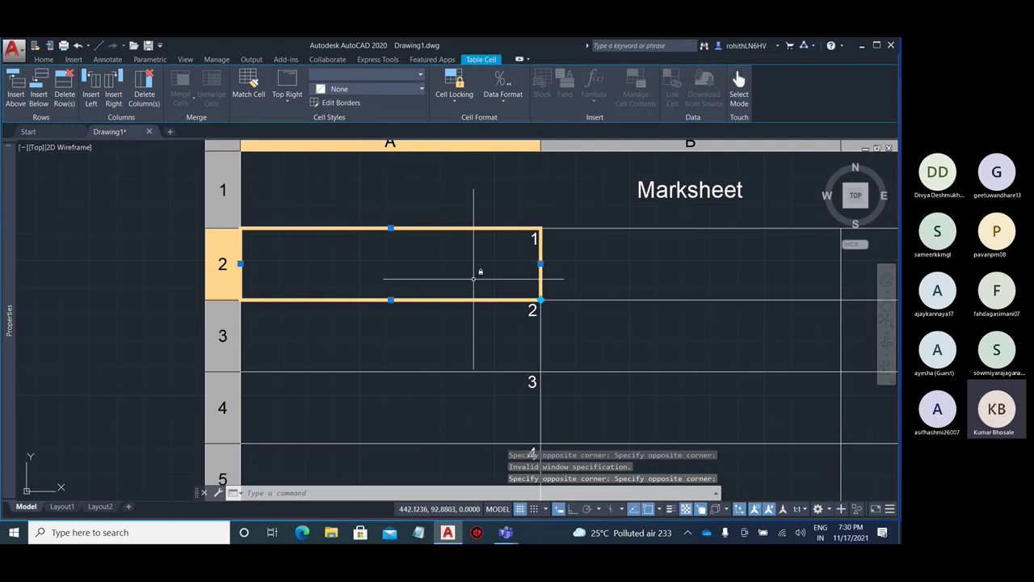
pyautogui.scroll(-3, 480, 268)
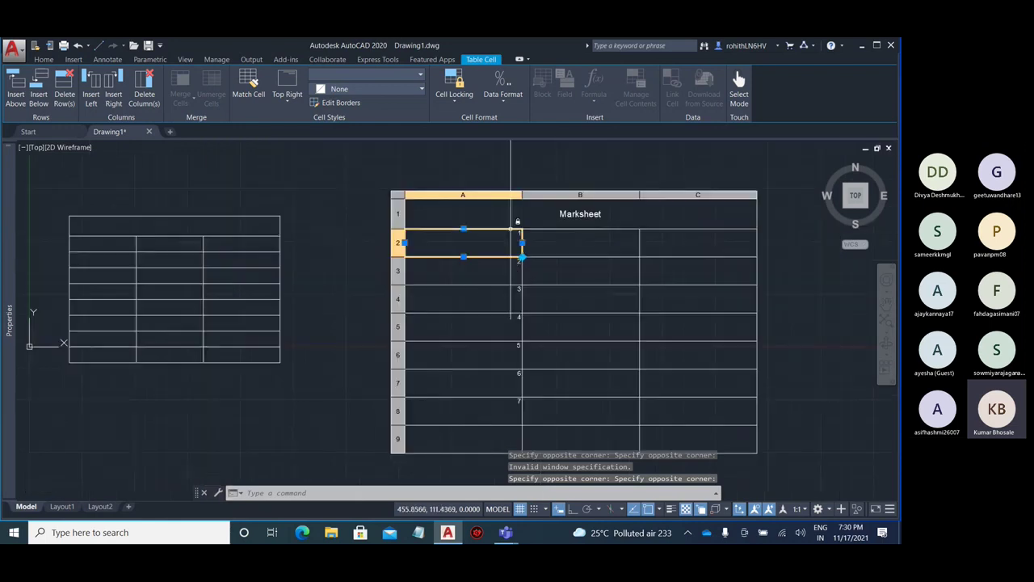
pyautogui.click(493, 276)
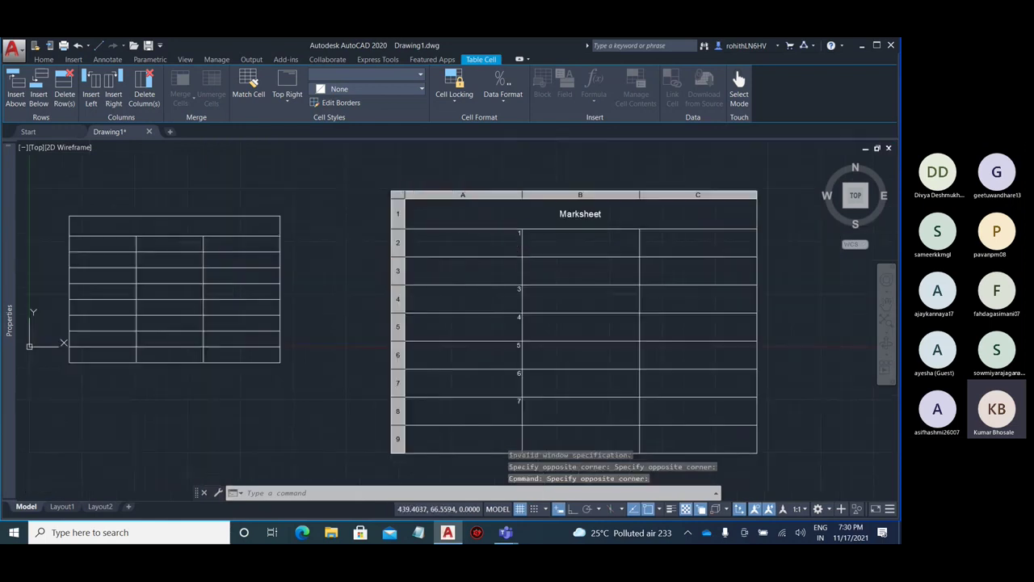
# Enter mark 5 in cell C2 of the Marksheet table
pyautogui.doubleClick(496, 269)
pyautogui.press('Escape')
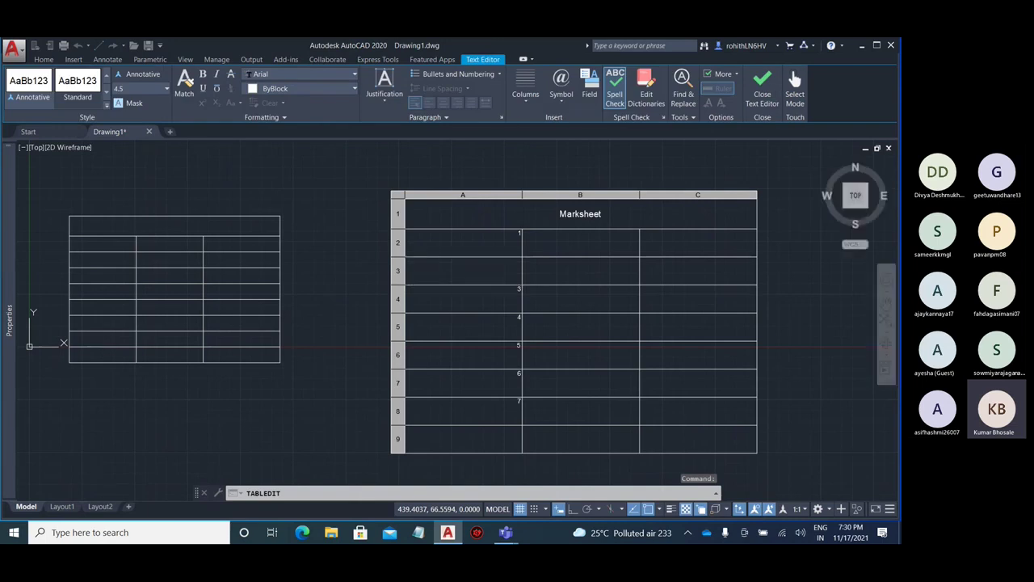
pyautogui.press('Escape')
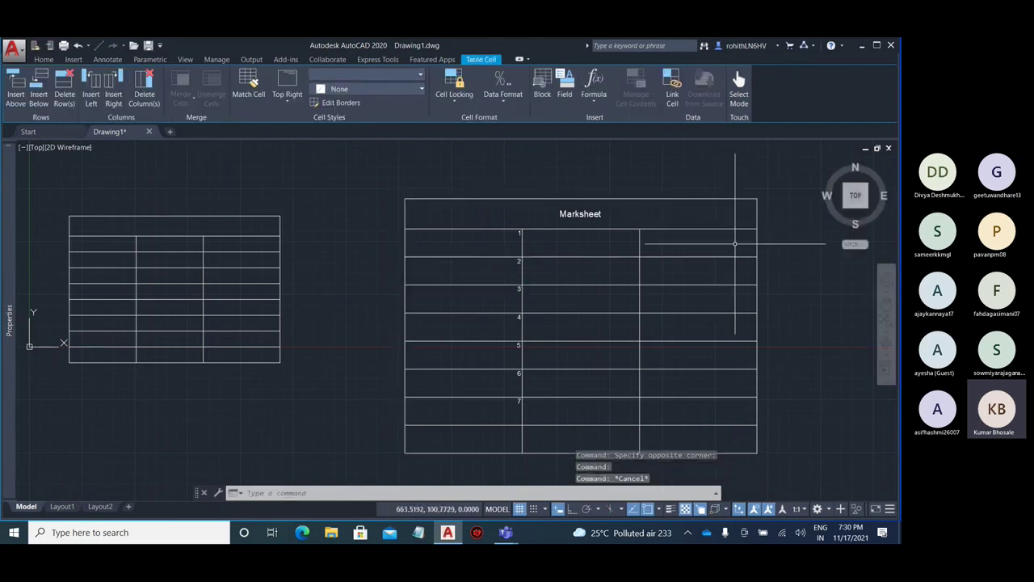
pyautogui.moveTo(797, 296); pyautogui.dragTo(673, 269, button='middle')
pyautogui.click(532, 208)
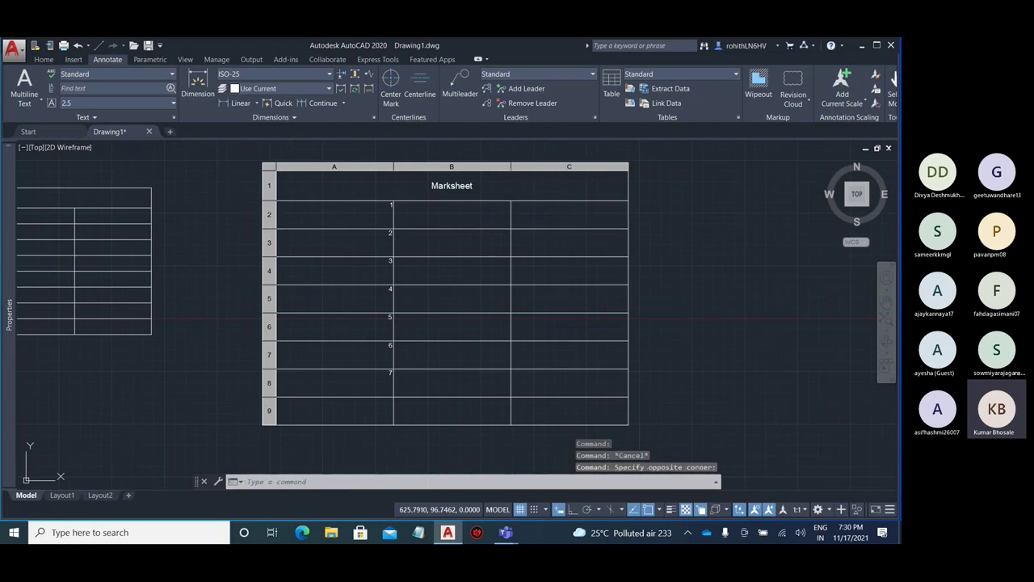
pyautogui.click(569, 215)
pyautogui.write('5')
pyautogui.press('Escape')
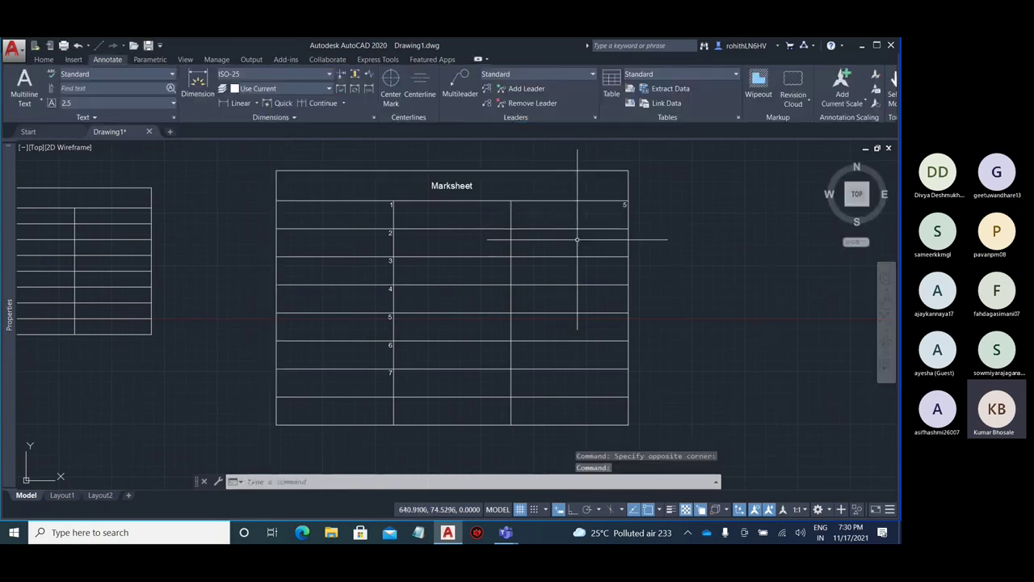
# Enter marks 10, 8 and 7 in cells C3 to C5
pyautogui.click(573, 243)
pyautogui.write('10')
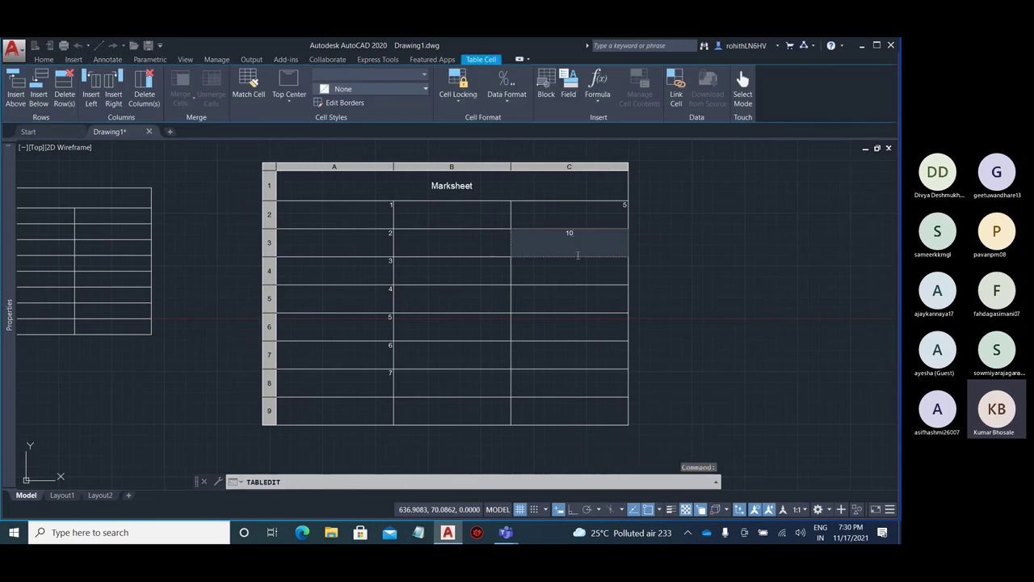
pyautogui.press('Escape')
pyautogui.click(579, 271)
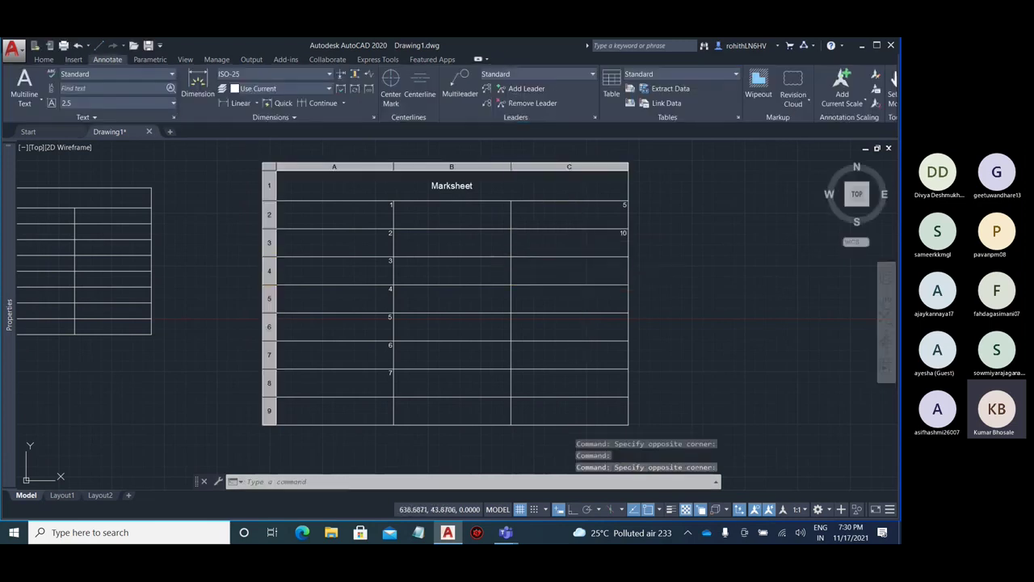
pyautogui.write('8')
pyautogui.click(584, 301)
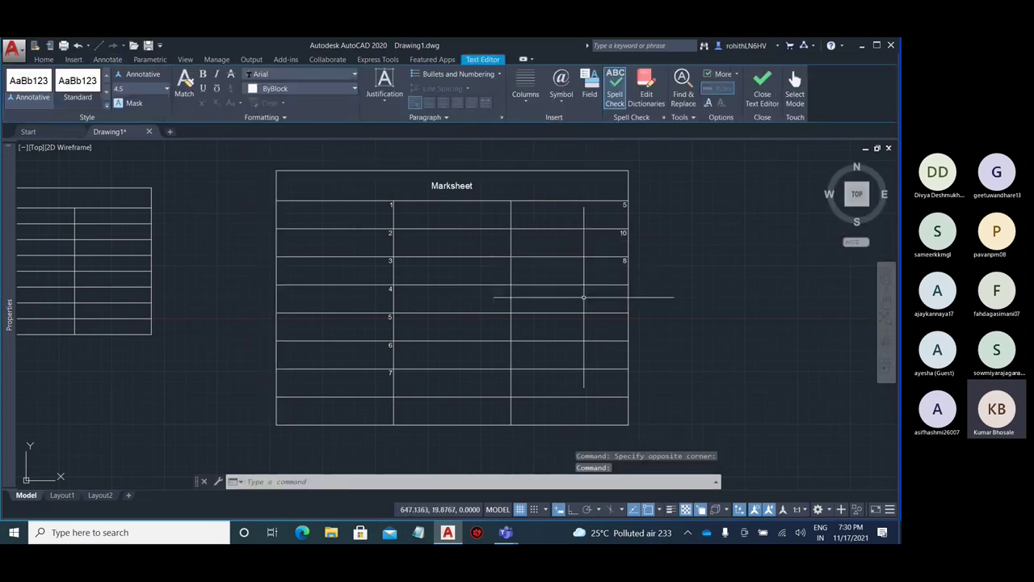
pyautogui.click(579, 299)
pyautogui.click(580, 298)
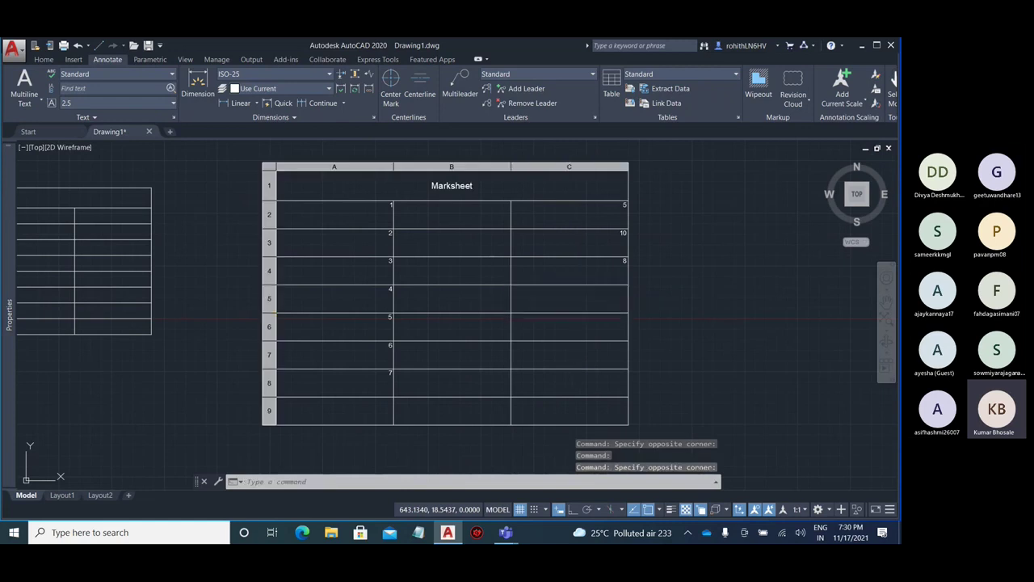
pyautogui.click(580, 299)
pyautogui.write('7')
pyautogui.click(590, 334)
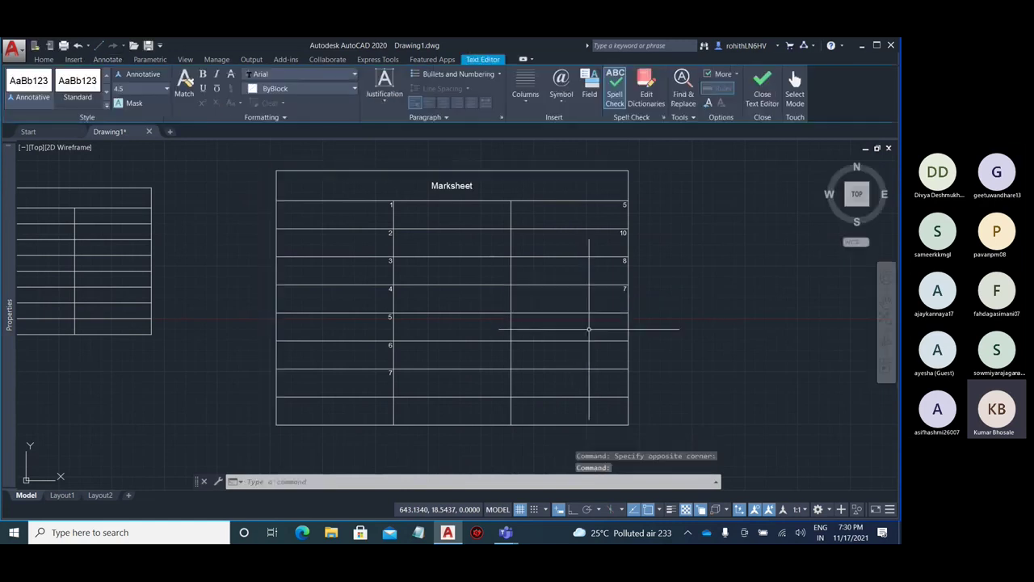
pyautogui.click(570, 299)
pyautogui.press('Escape')
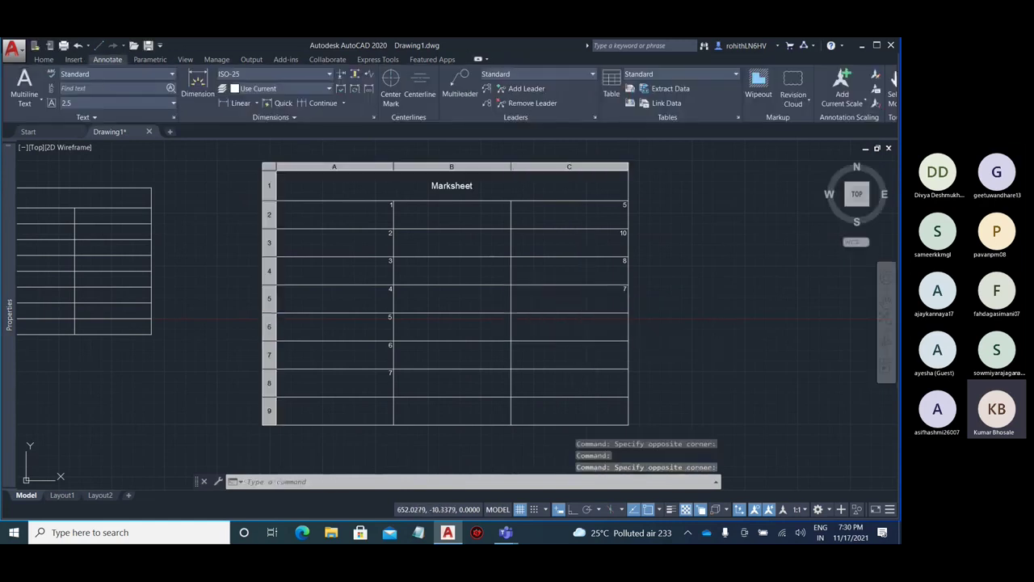
# Enter marks 9, 6 and 7 in cells C6 to C8
pyautogui.click(589, 328)
pyautogui.write('9')
pyautogui.press('Escape')
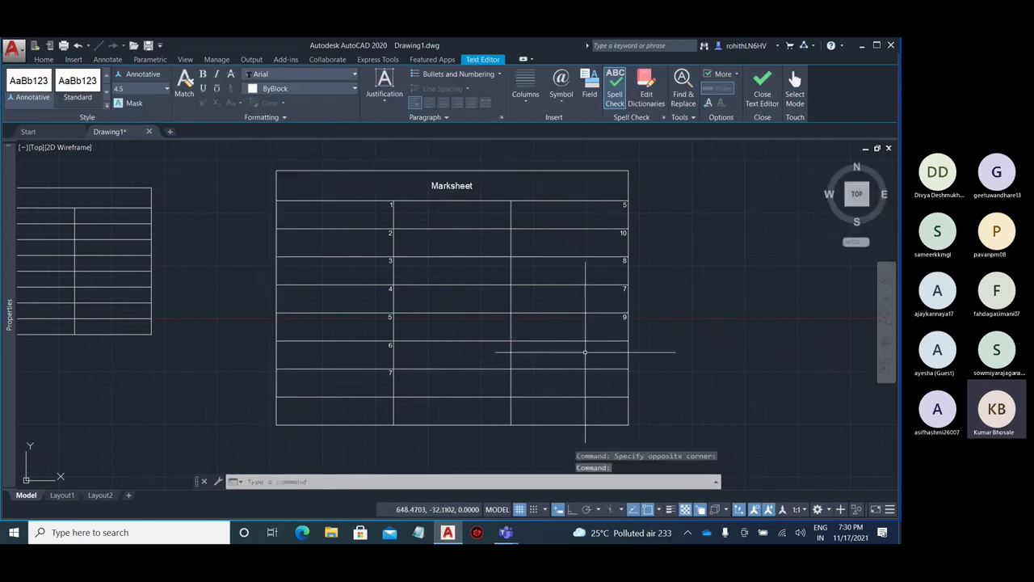
pyautogui.click(585, 352)
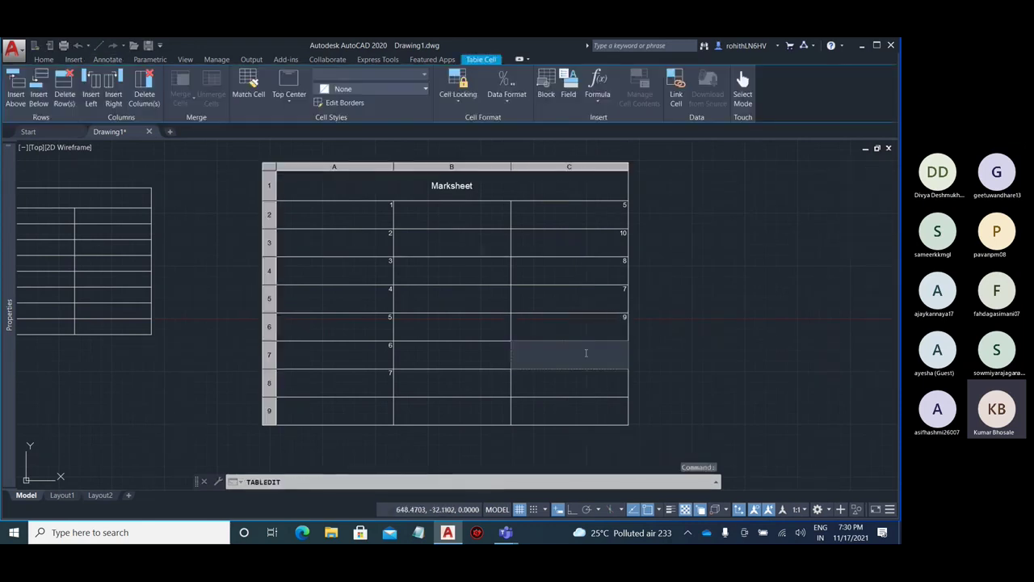
pyautogui.doubleClick(586, 352)
pyautogui.click(683, 378)
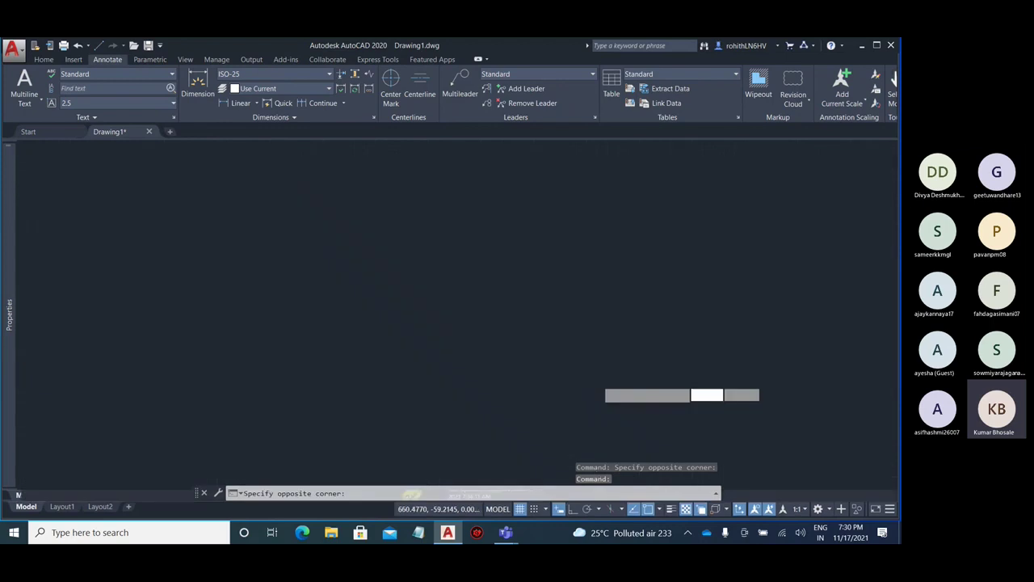
pyautogui.click(595, 388)
pyautogui.write('7')
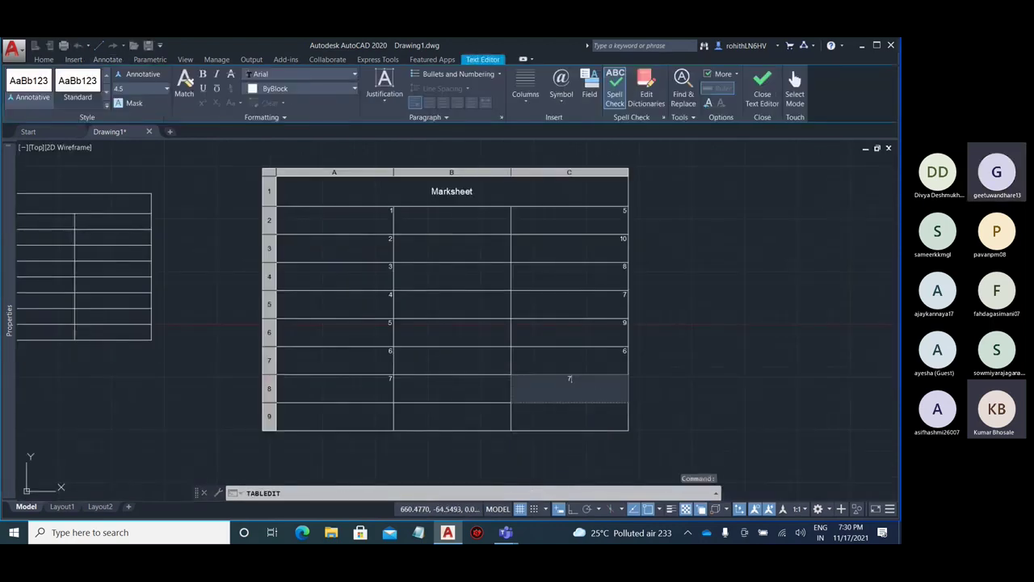
pyautogui.click(669, 266)
pyautogui.scroll(4, 348, 194)
# Set cell A5's Cell Locking to Unlocked after first trying a format lock
pyautogui.scroll(-4, 404, 198)
pyautogui.click(386, 299)
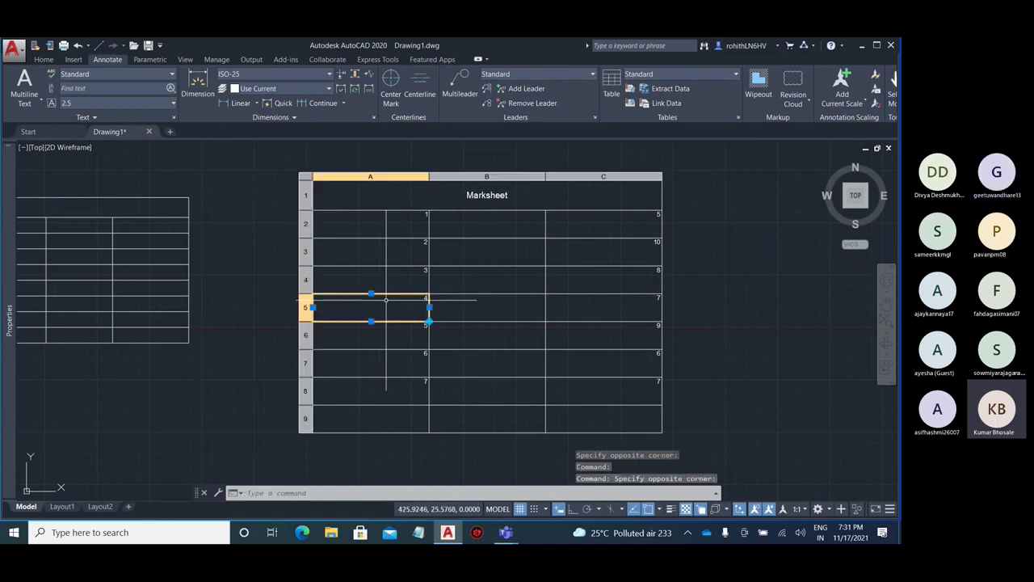
pyautogui.click(452, 88)
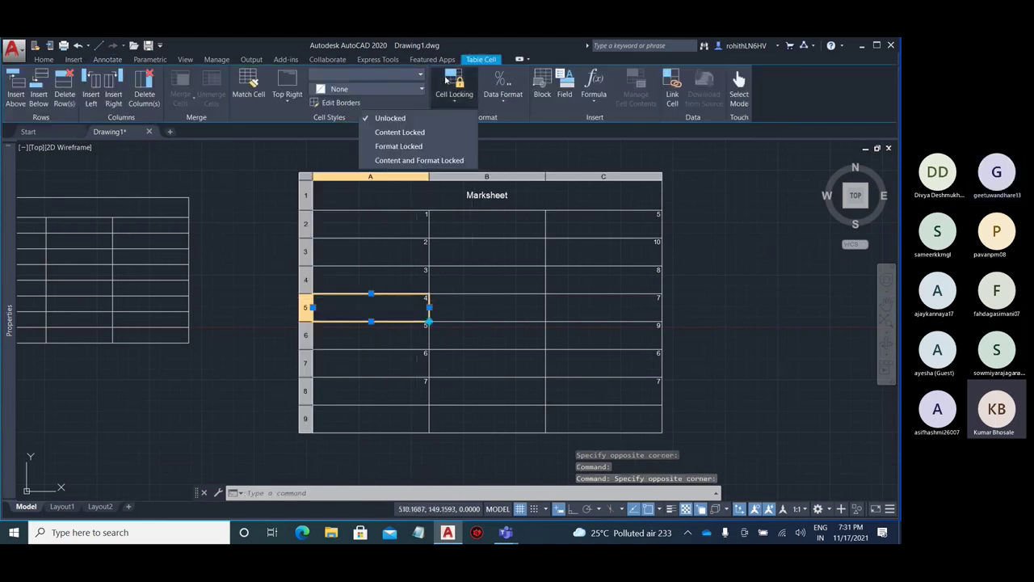
pyautogui.click(410, 146)
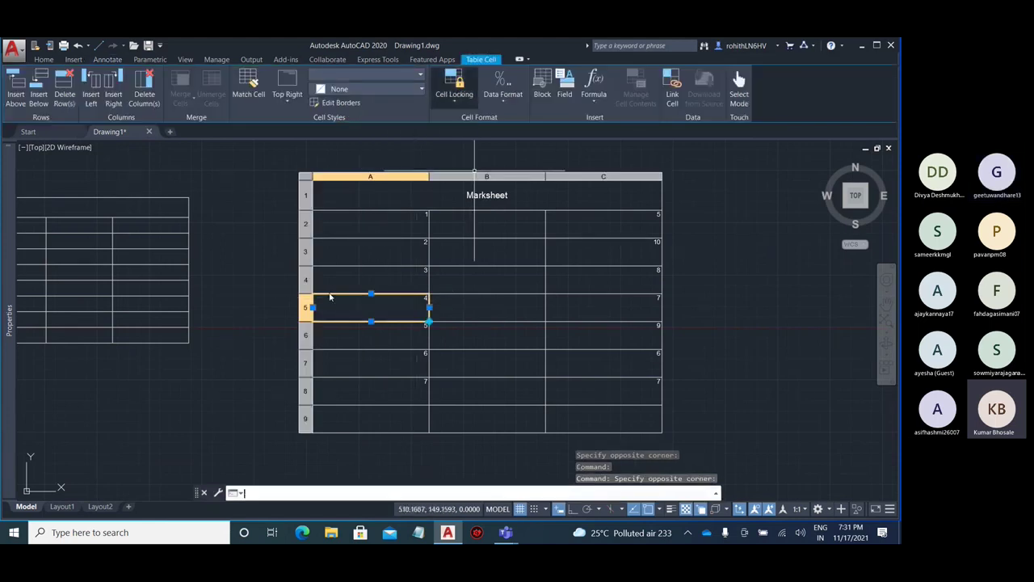
pyautogui.scroll(6, 392, 303)
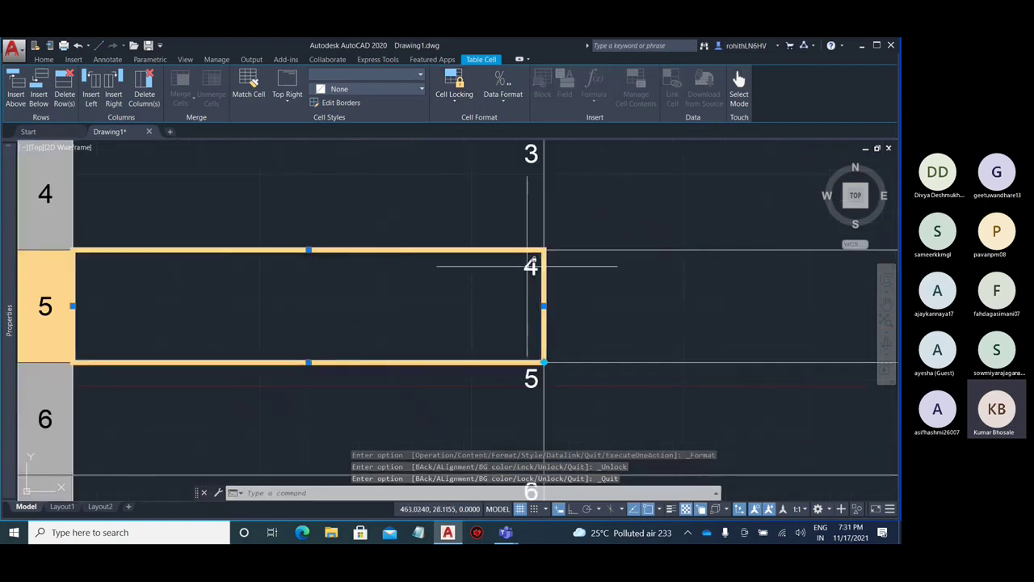
pyautogui.scroll(-4, 467, 292)
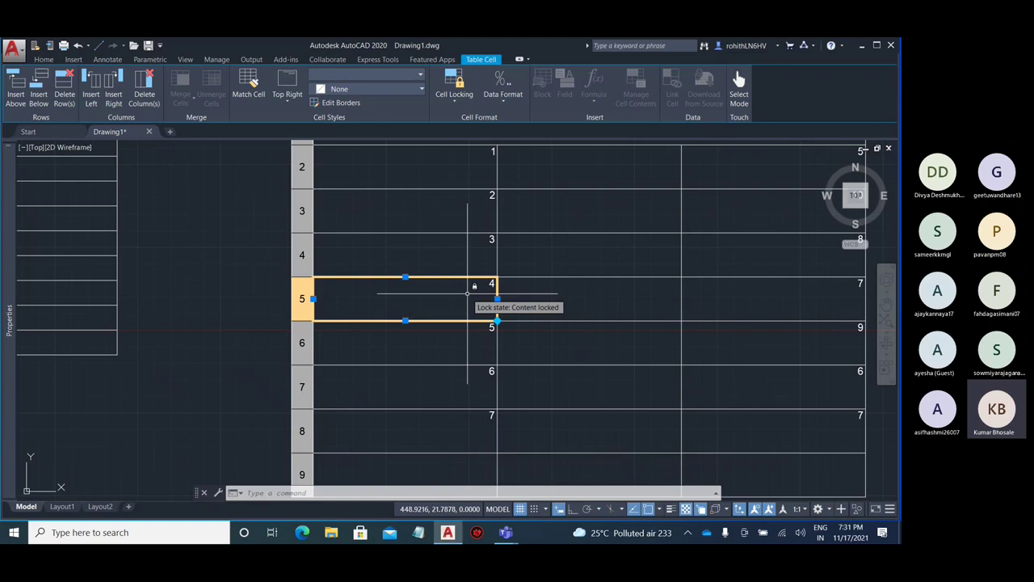
pyautogui.scroll(-3, 467, 292)
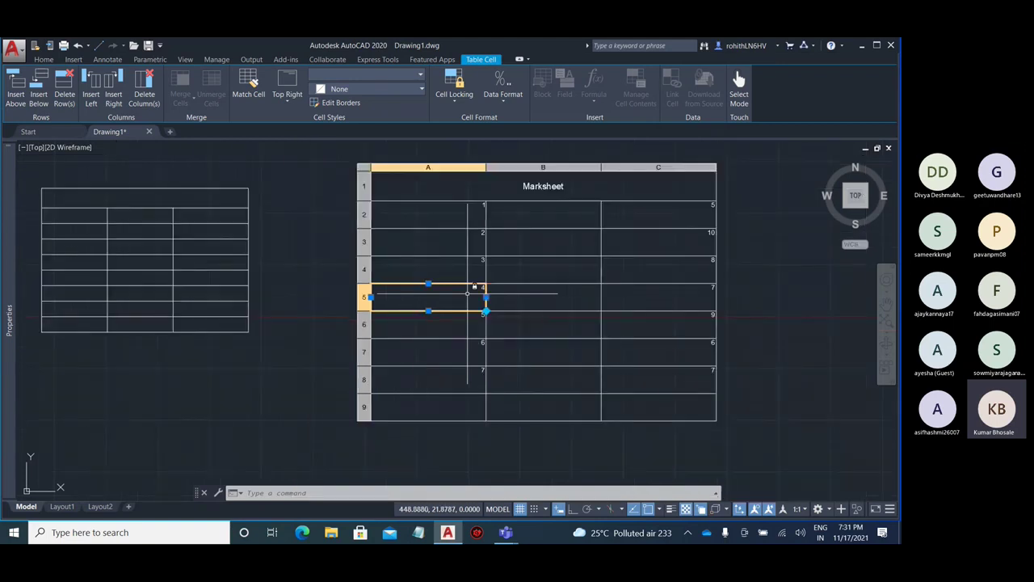
pyautogui.scroll(5, 474, 286)
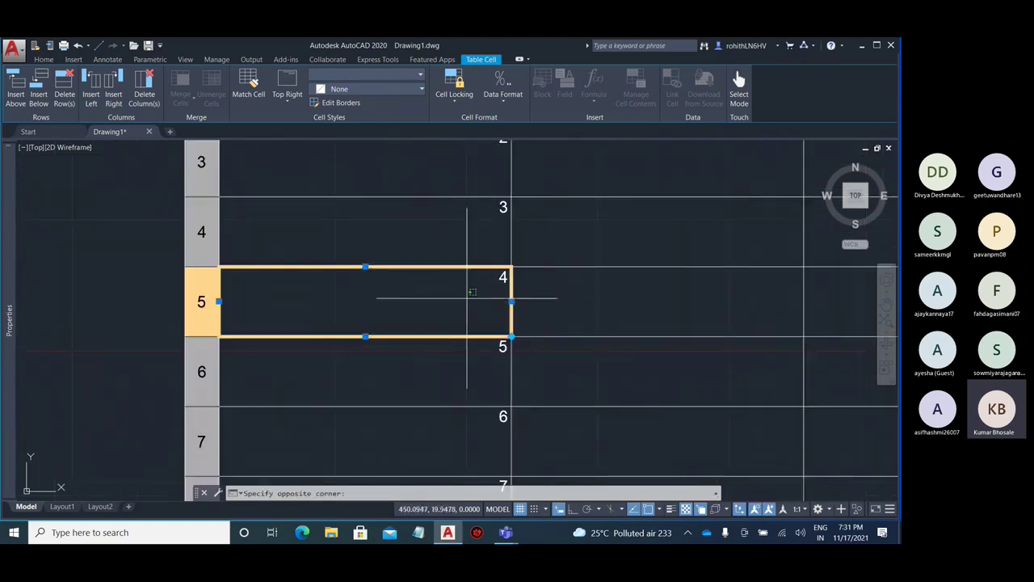
pyautogui.click(450, 319)
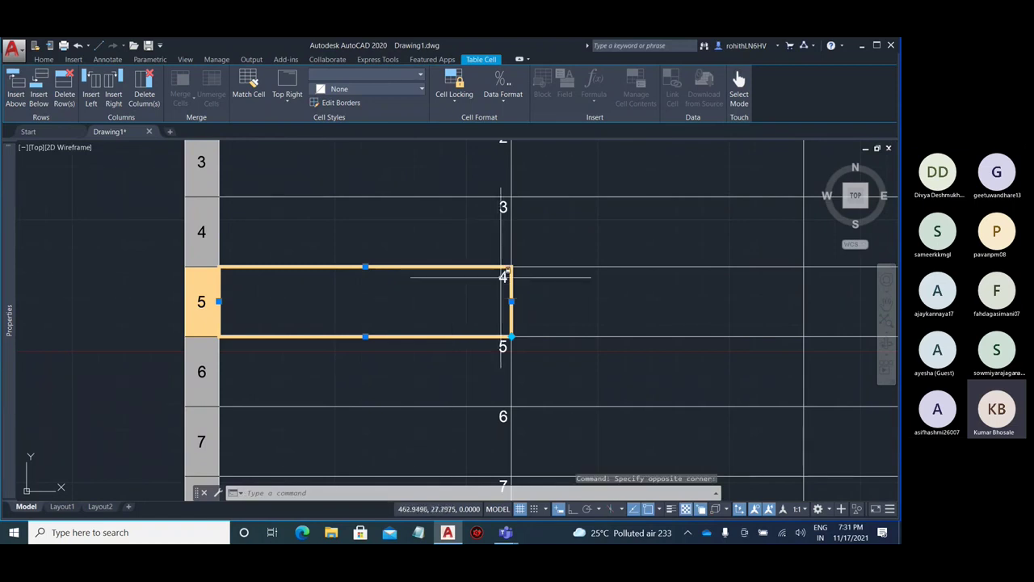
pyautogui.click(465, 285)
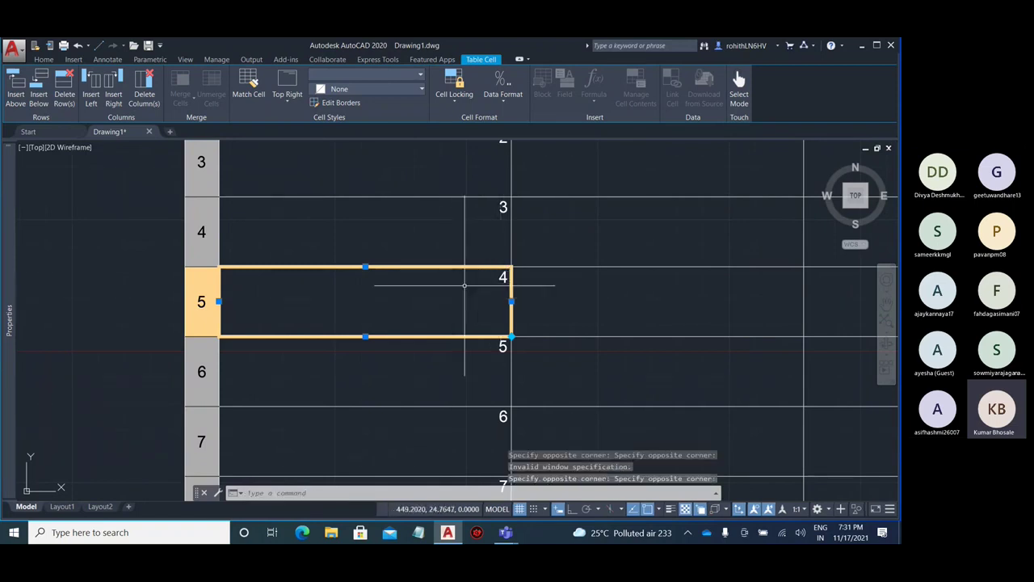
pyautogui.click(454, 85)
pyautogui.click(445, 148)
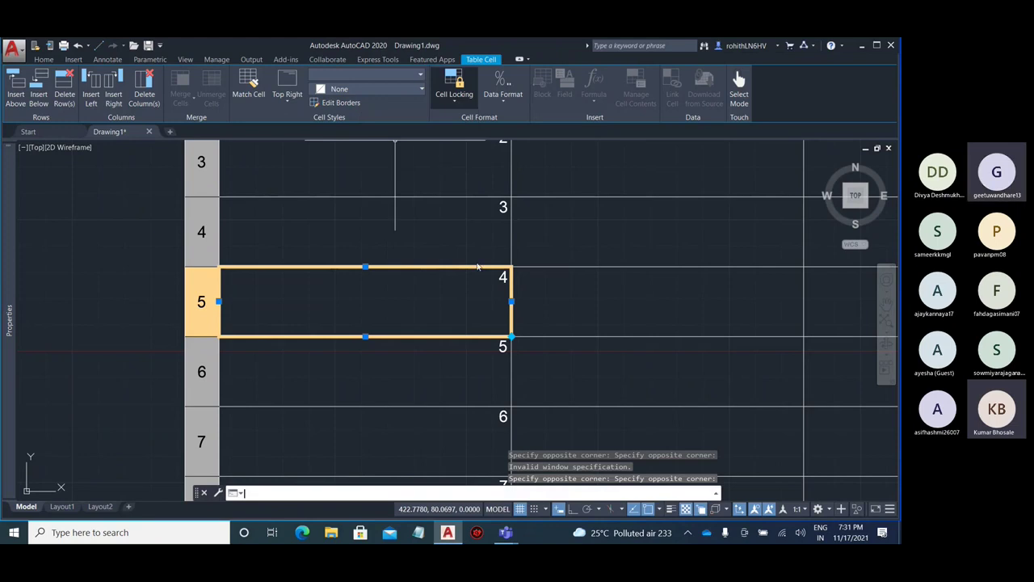
pyautogui.click(462, 288)
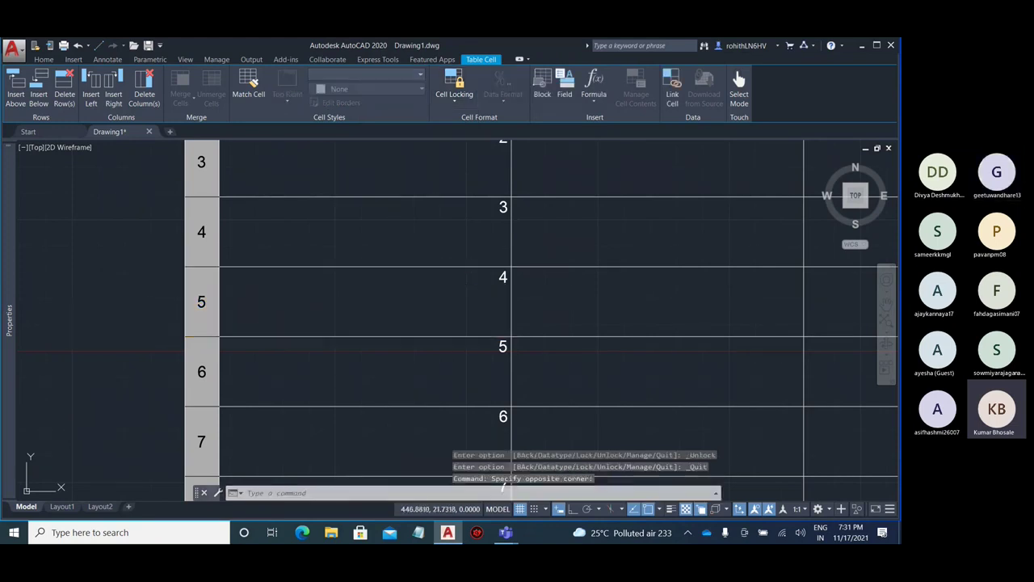
# Clear cell A5 and re-enter the value 4
pyautogui.doubleClick(501, 294)
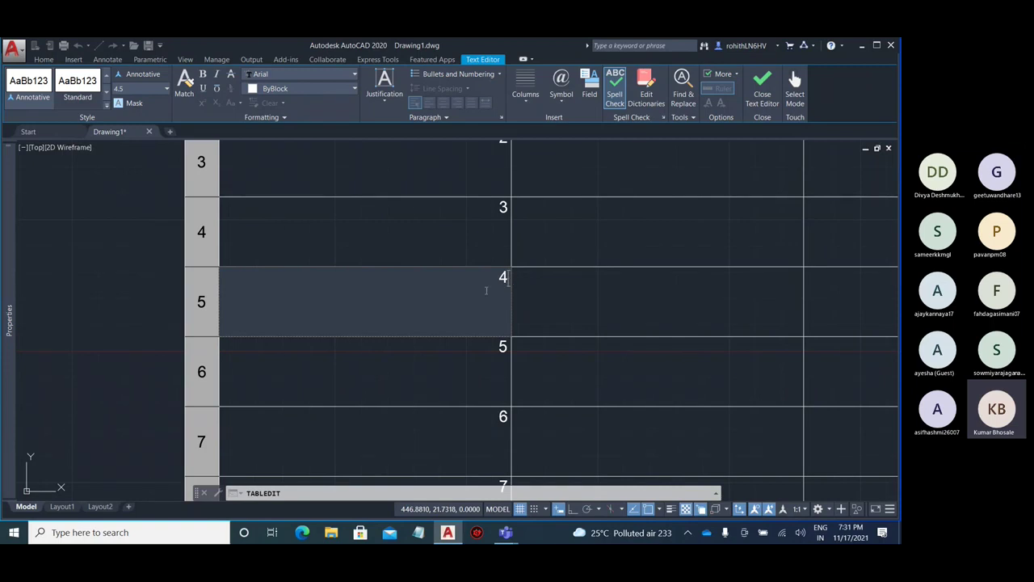
pyautogui.press('Escape')
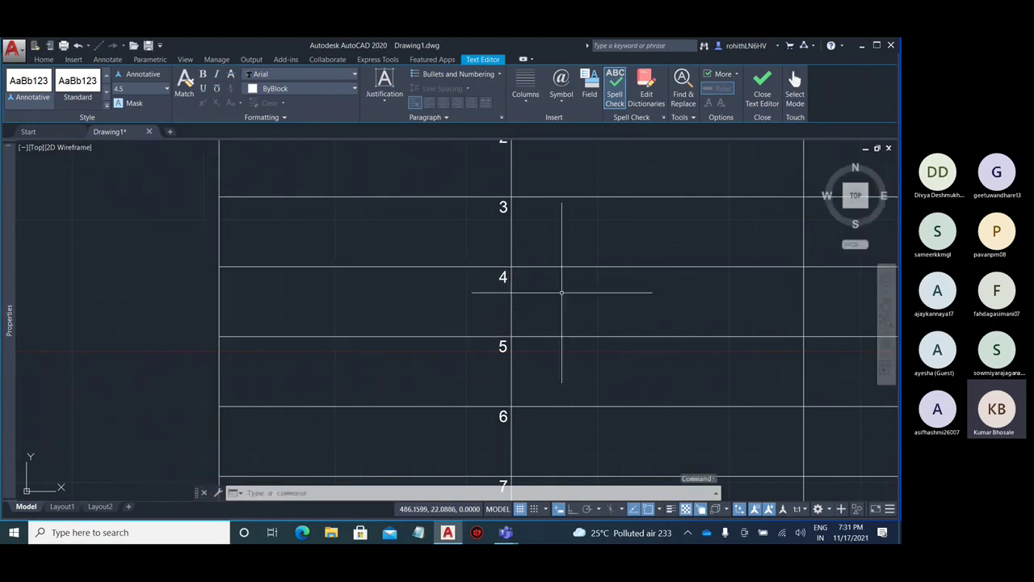
pyautogui.scroll(-3, 484, 288)
pyautogui.scroll(3, 473, 289)
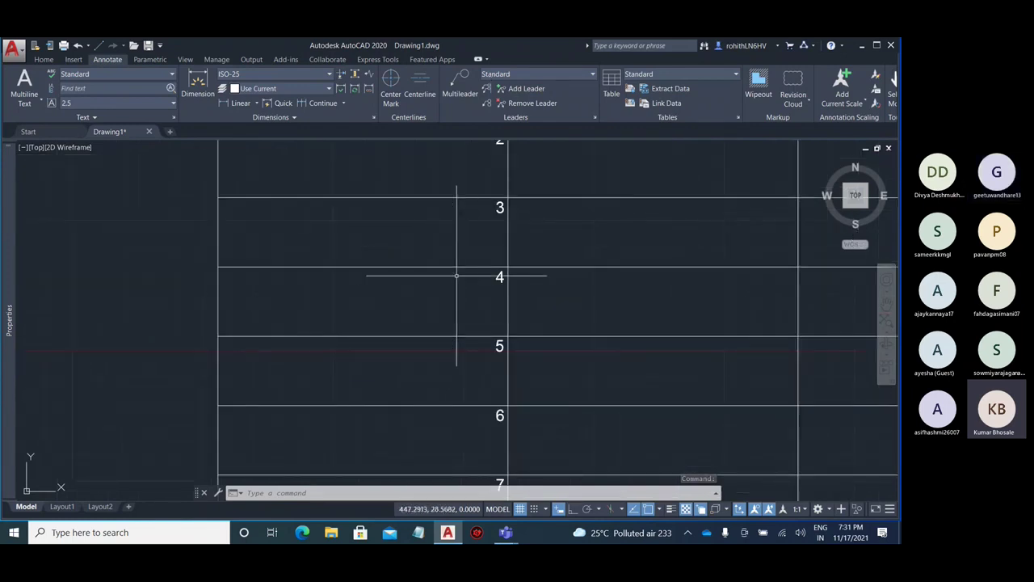
pyautogui.click(456, 275)
pyautogui.press('Escape')
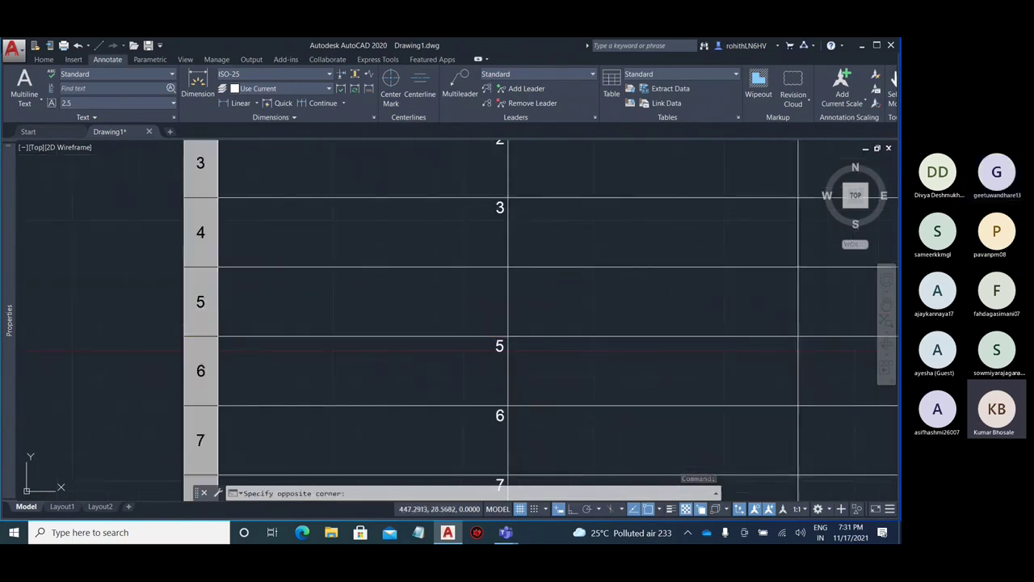
pyautogui.write('4')
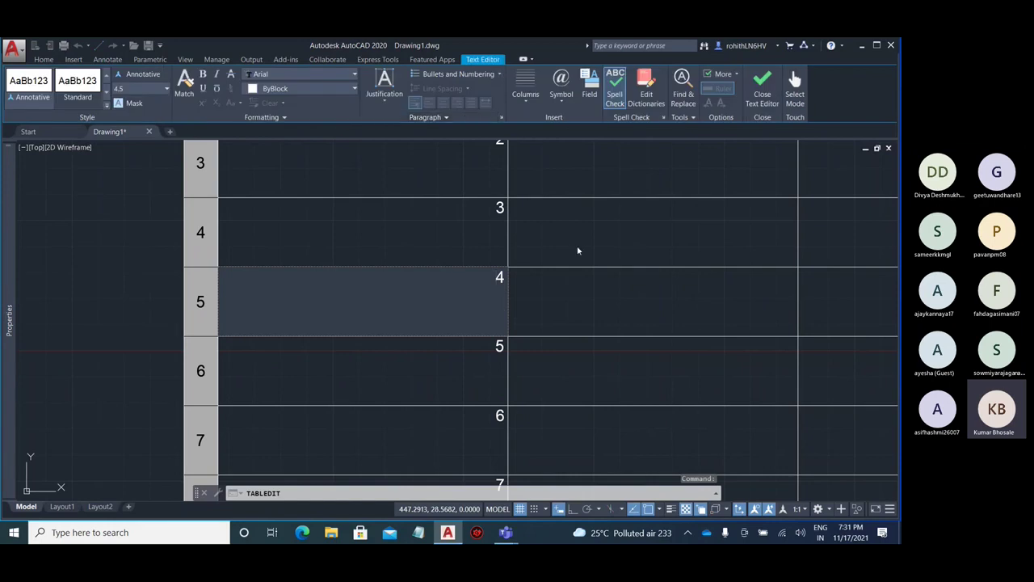
pyautogui.press('Escape')
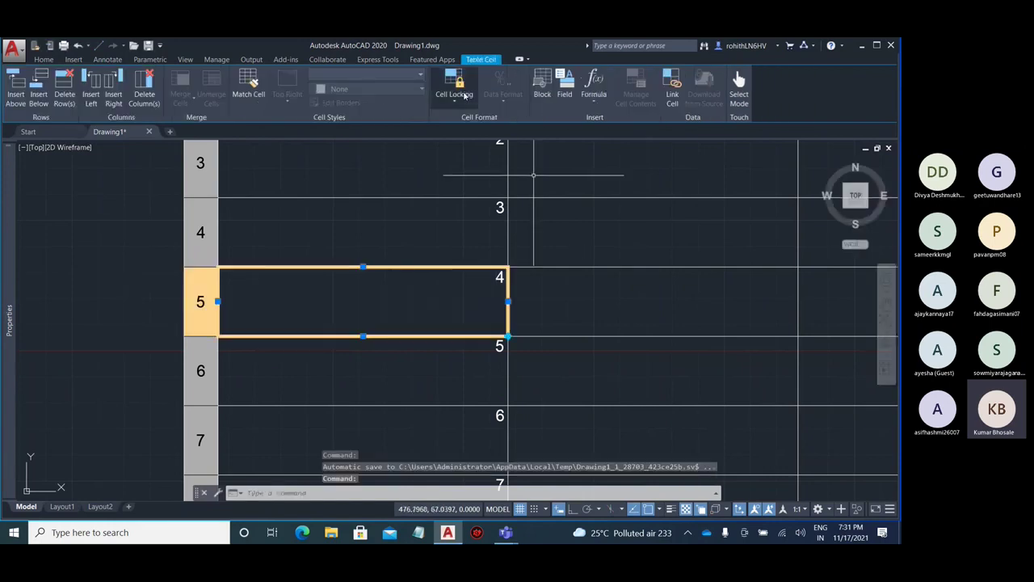
# Lock both content and format of cell A5, then deselect it
pyautogui.click(454, 85)
pyautogui.click(418, 165)
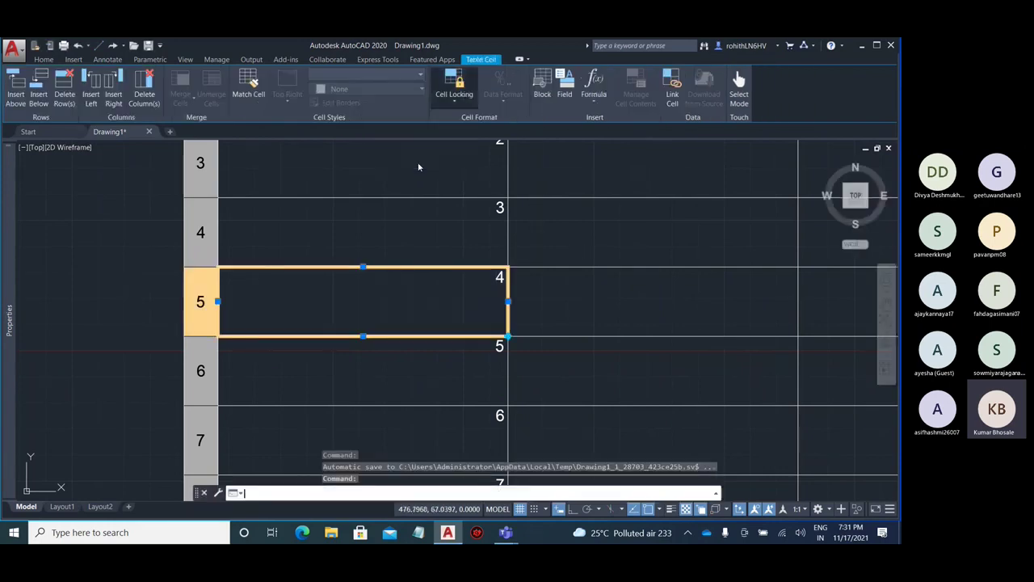
pyautogui.scroll(-5, 376, 237)
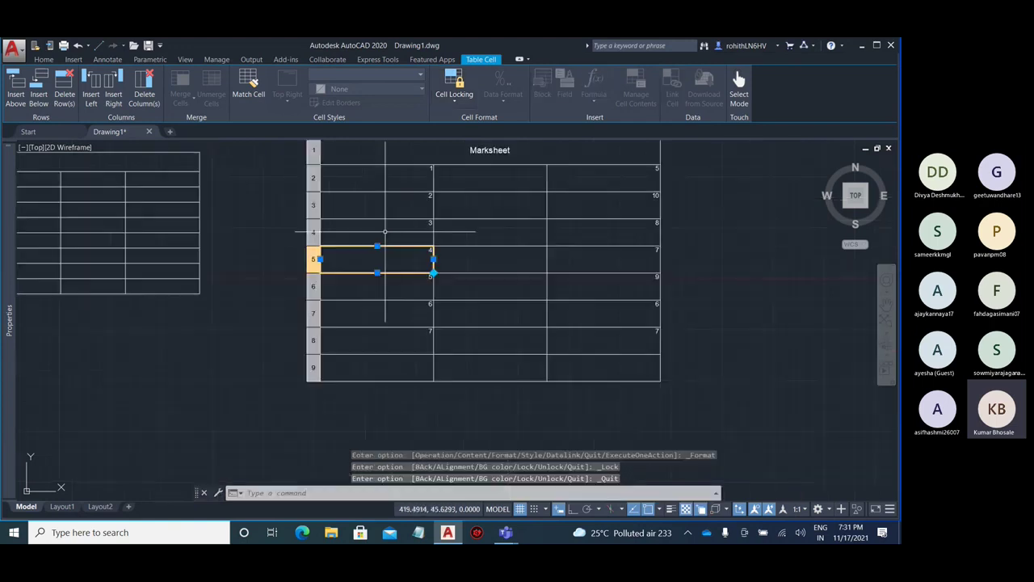
pyautogui.scroll(2, 417, 249)
pyautogui.press('Escape')
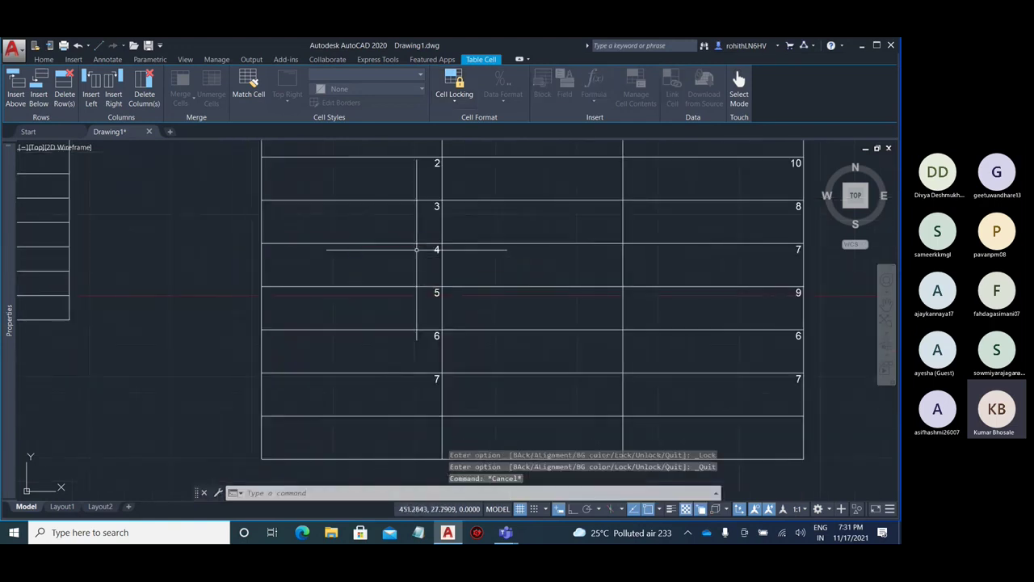
# Pan the whole Marksheet table into view and select its bottom-left cell
pyautogui.click(435, 251)
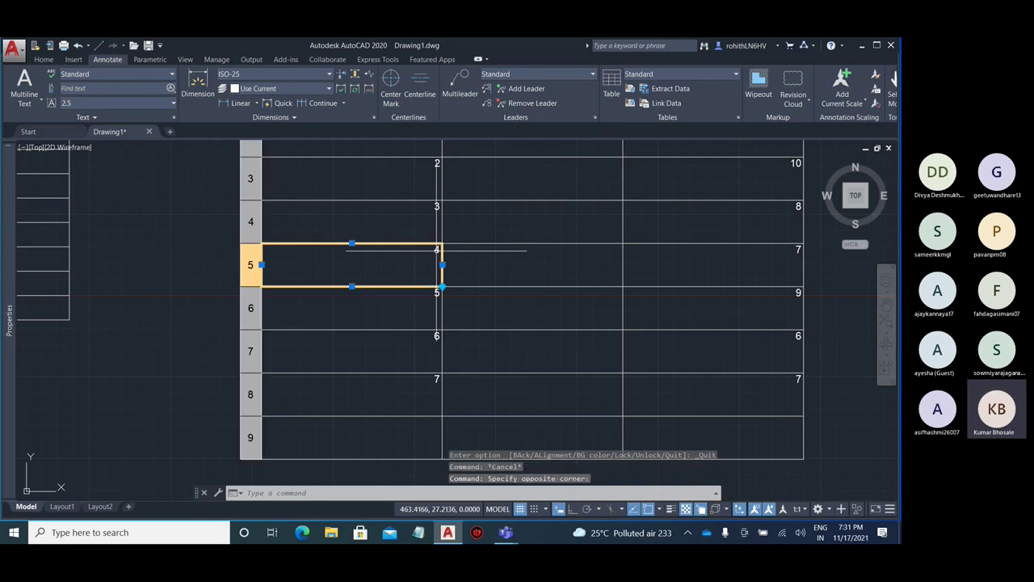
pyautogui.scroll(-2, 435, 251)
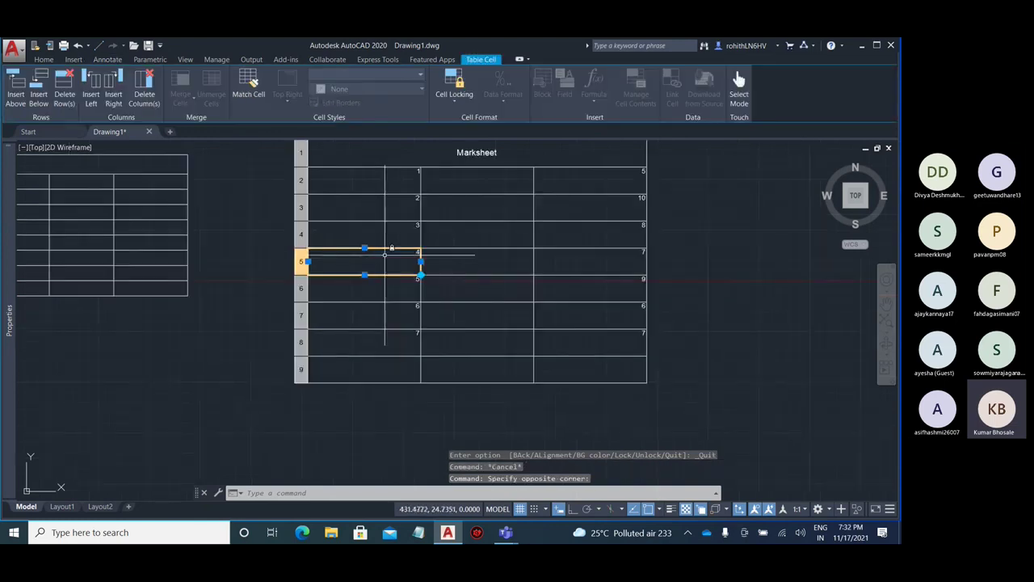
pyautogui.press('Escape')
pyautogui.moveTo(662, 212); pyautogui.dragTo(611, 237, button='middle')
pyautogui.scroll(2, 570, 192)
pyautogui.scroll(-2, 569, 191)
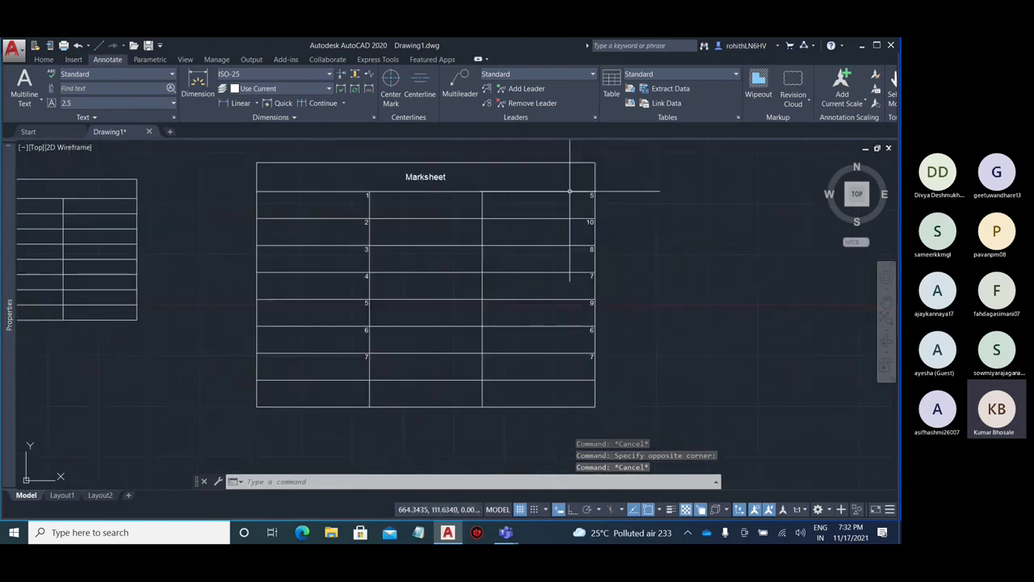
pyautogui.click(345, 393)
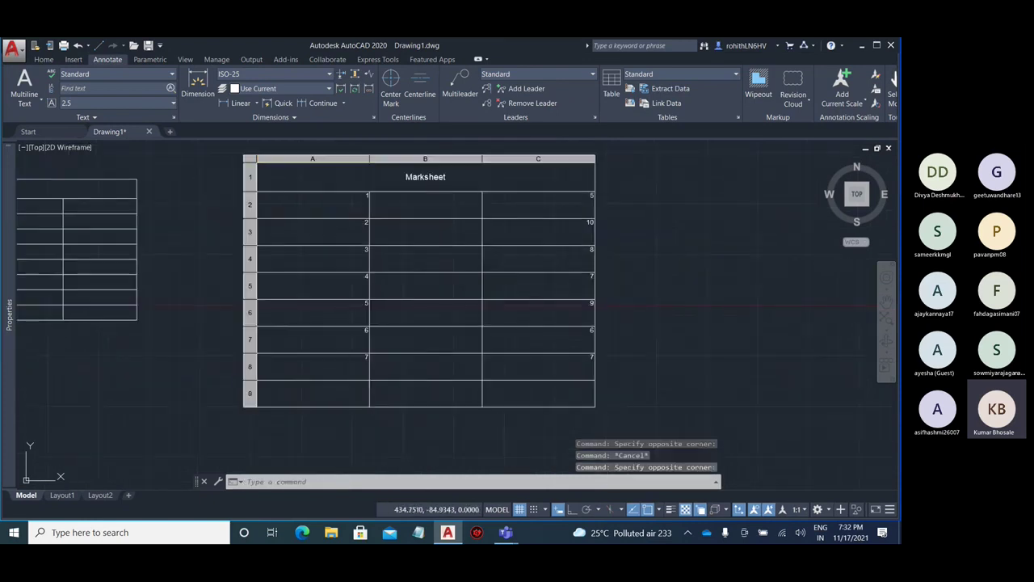
# Enter 'Total' in the bottom-left cell A9
pyautogui.doubleClick(338, 391)
pyautogui.write('Total')
pyautogui.scroll(-2, 335, 391)
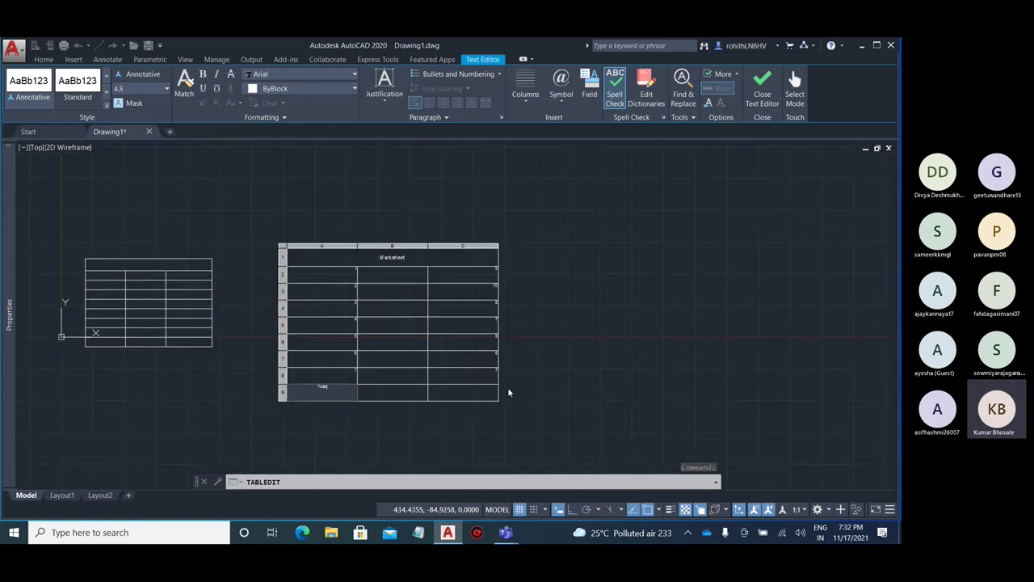
pyautogui.click(576, 386)
pyautogui.scroll(4, 461, 381)
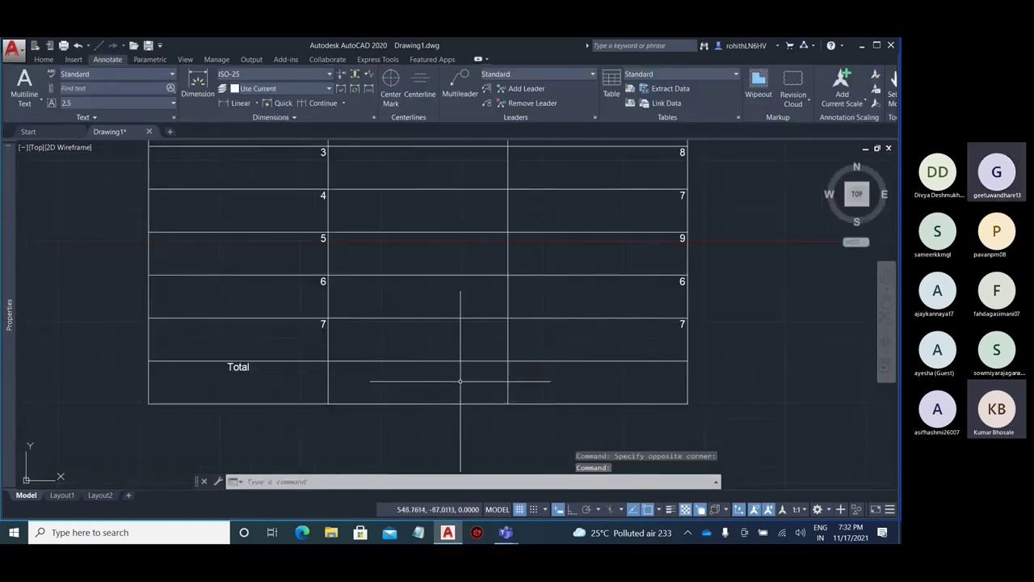
pyautogui.scroll(-2, 460, 381)
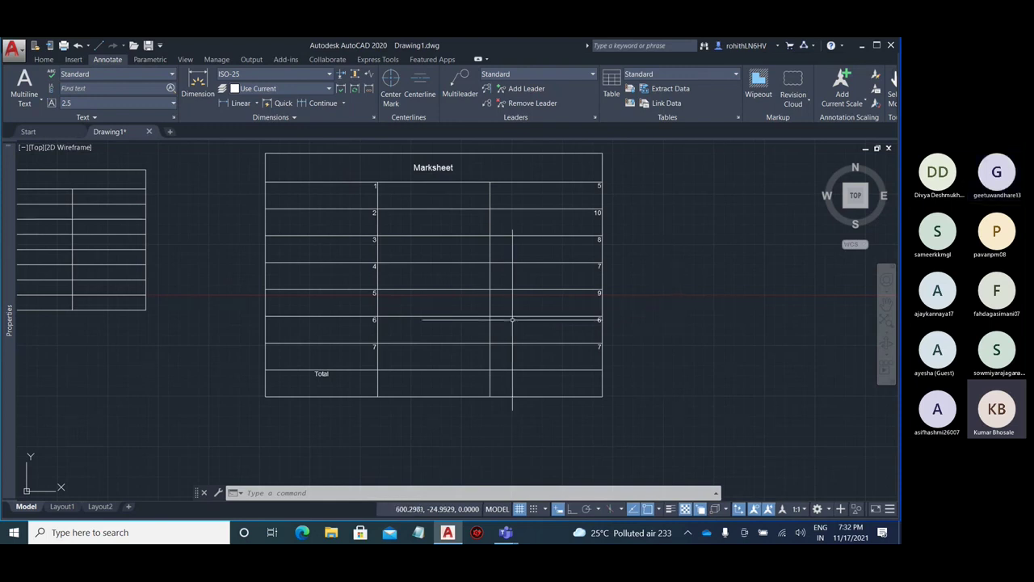
# Select the Marksheet table and cell B6, then clear the selection
pyautogui.click(311, 316)
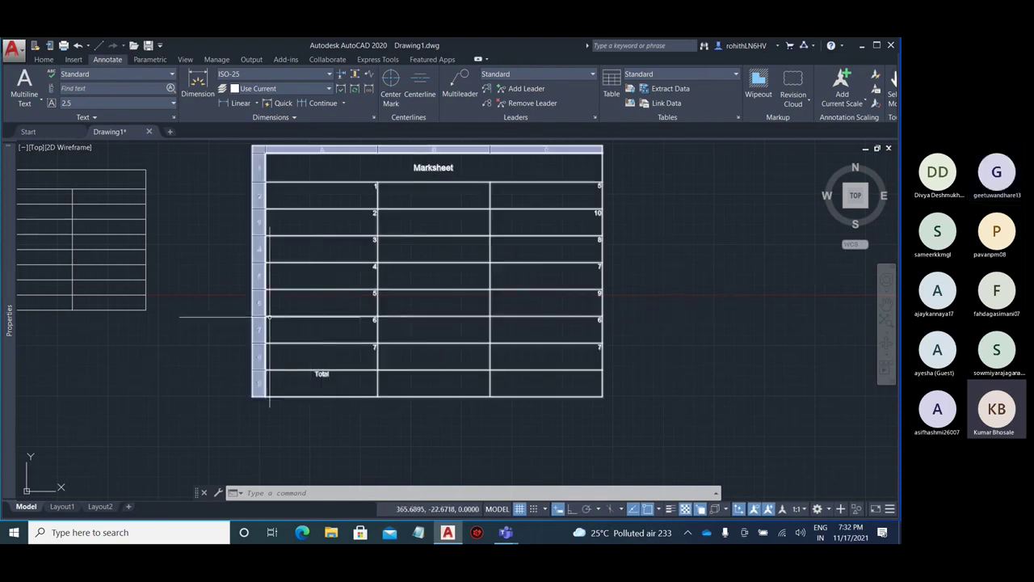
pyautogui.press('Escape')
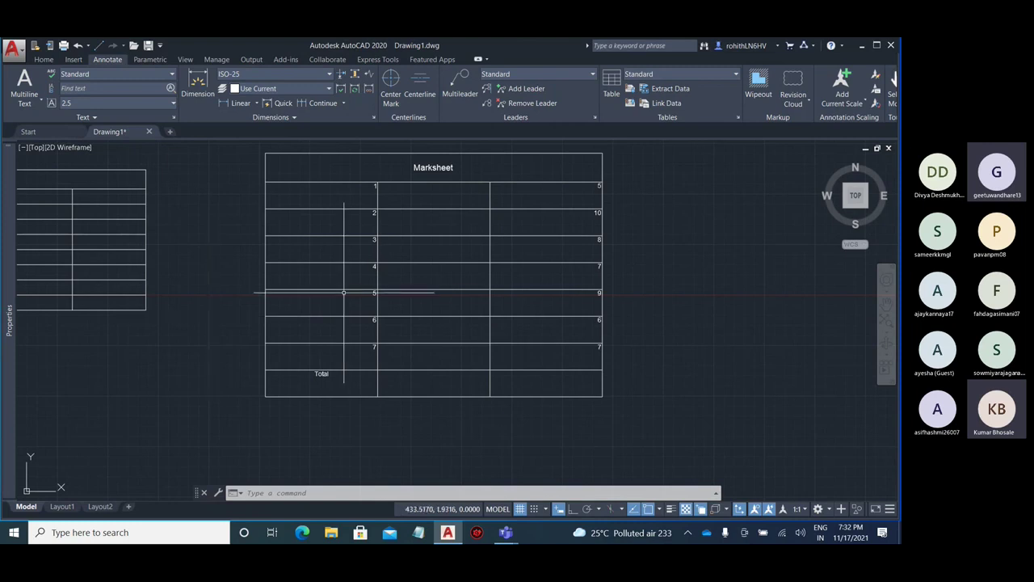
pyautogui.click(426, 294)
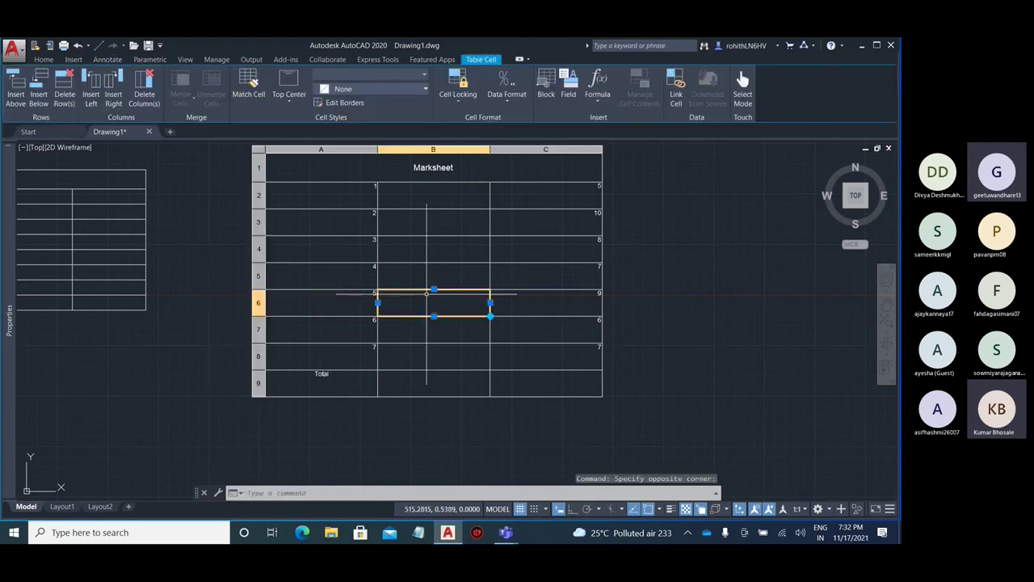
pyautogui.press('Escape')
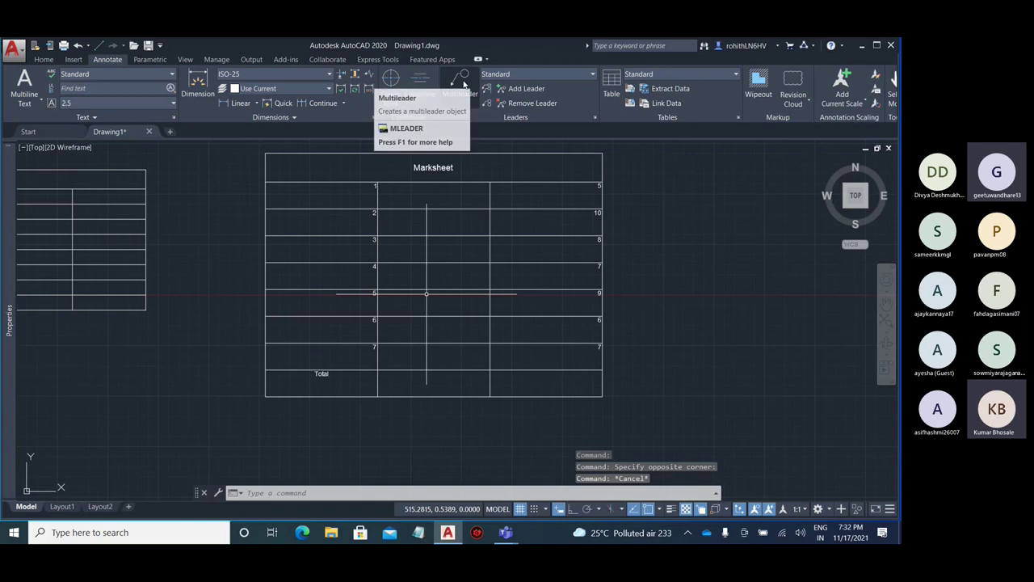
pyautogui.click(12, 48)
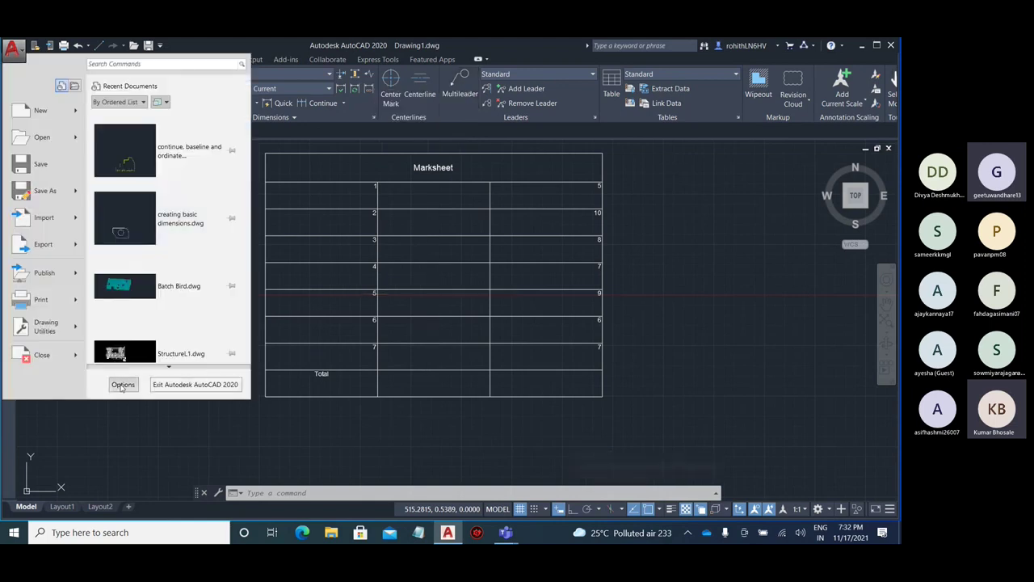
pyautogui.press('Escape')
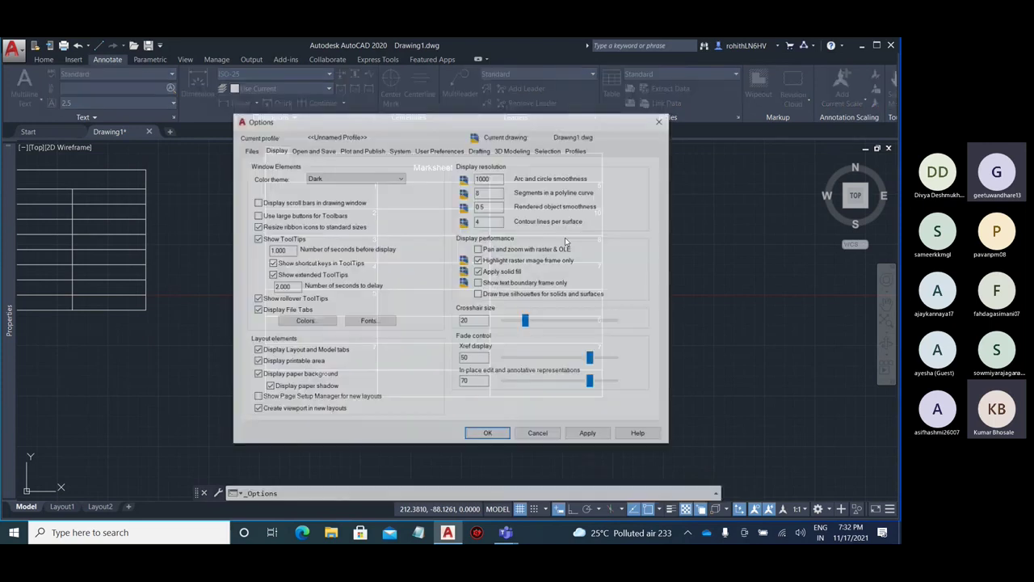
pyautogui.click(313, 151)
pyautogui.click(361, 151)
pyautogui.click(399, 150)
pyautogui.click(438, 151)
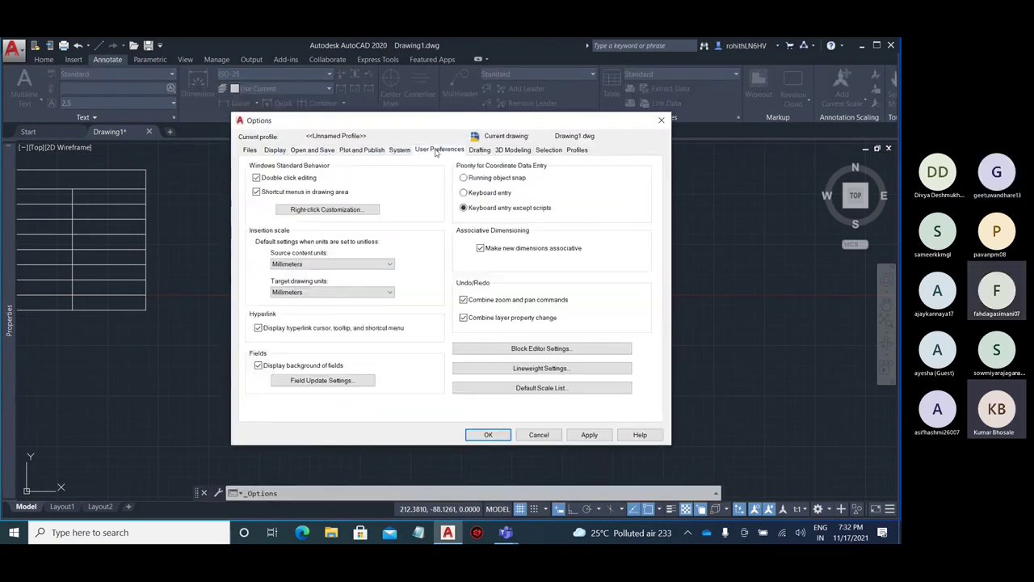
pyautogui.click(482, 150)
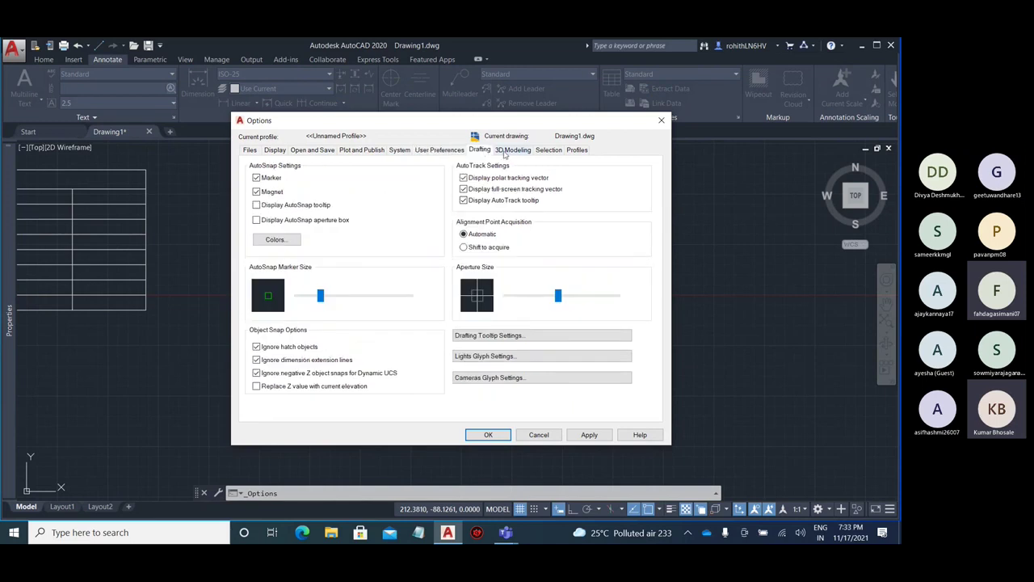
pyautogui.click(509, 151)
pyautogui.click(549, 151)
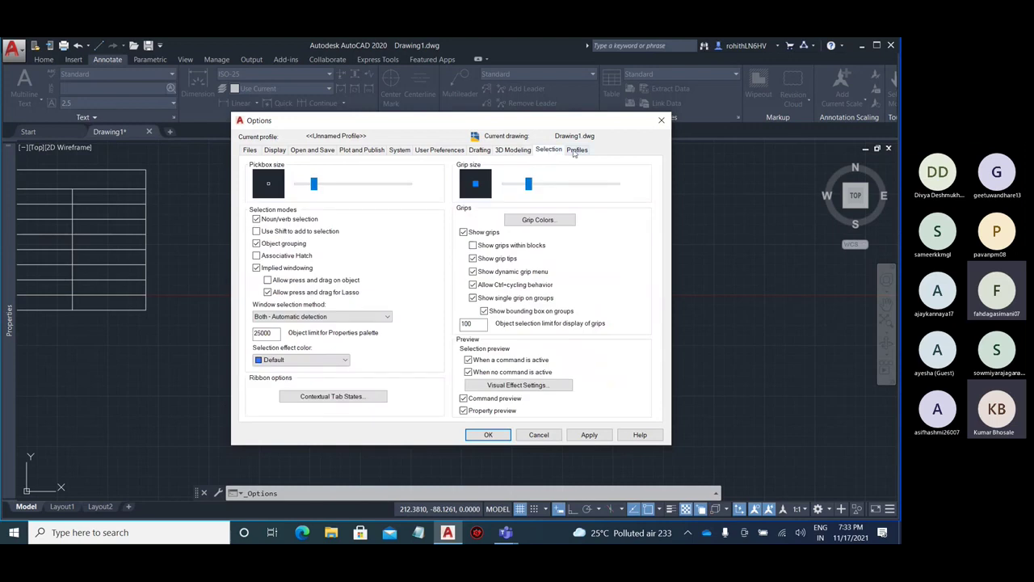
pyautogui.click(576, 152)
pyautogui.click(661, 121)
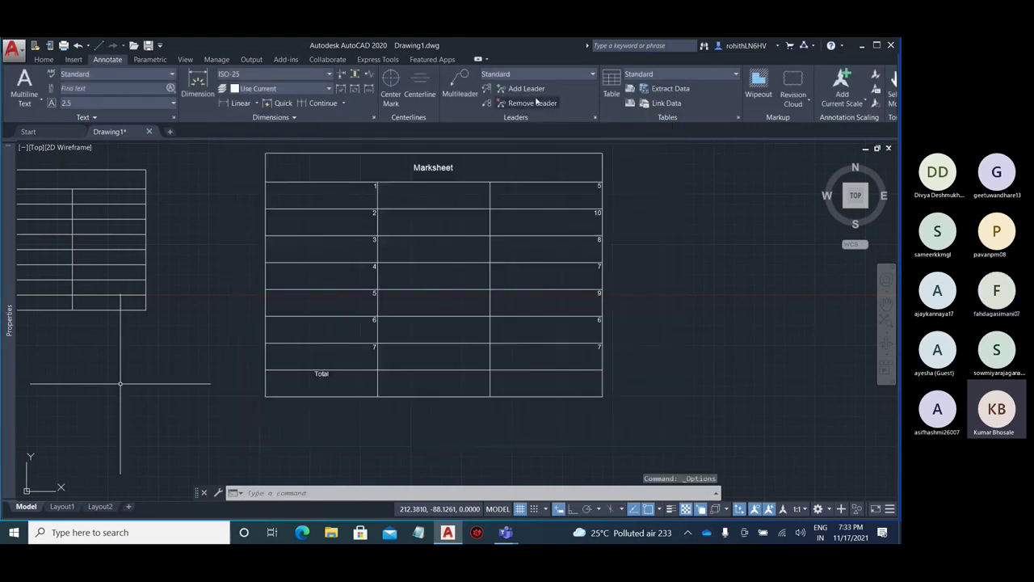
# Minimise AutoCAD and launch Windows Settings by searching 'sett'
pyautogui.click(862, 46)
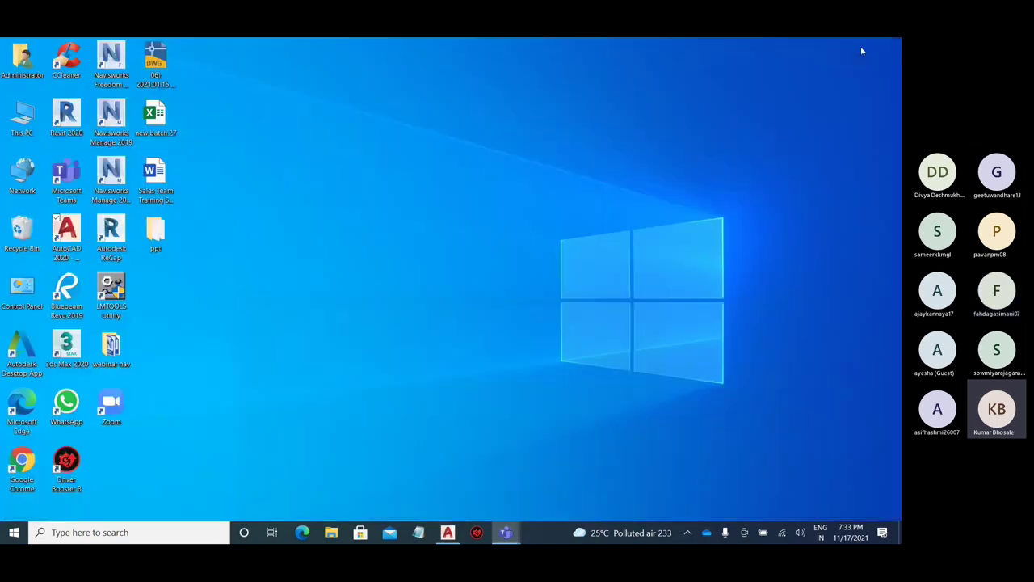
pyautogui.click(78, 532)
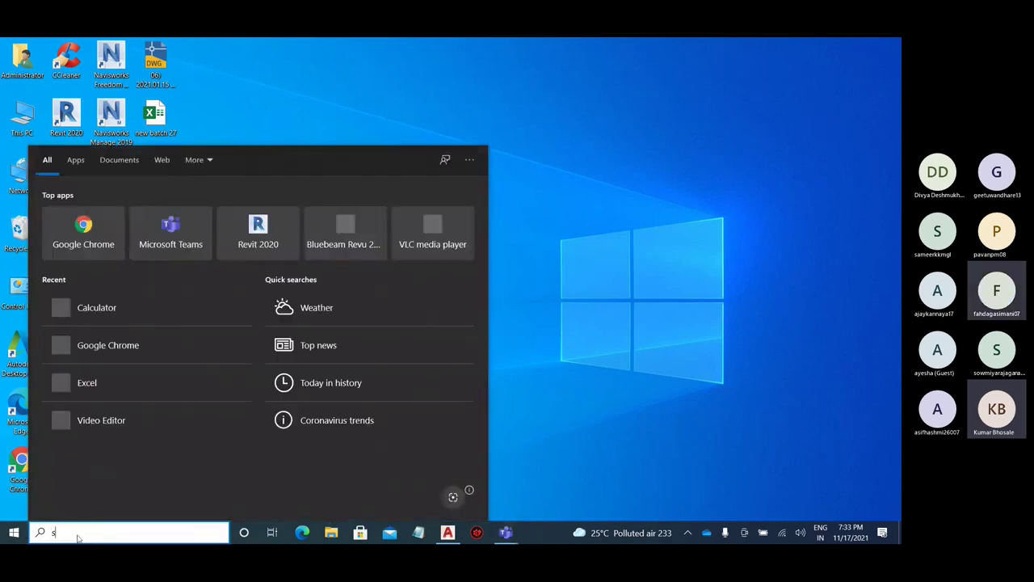
pyautogui.write('sett')
pyautogui.click(300, 306)
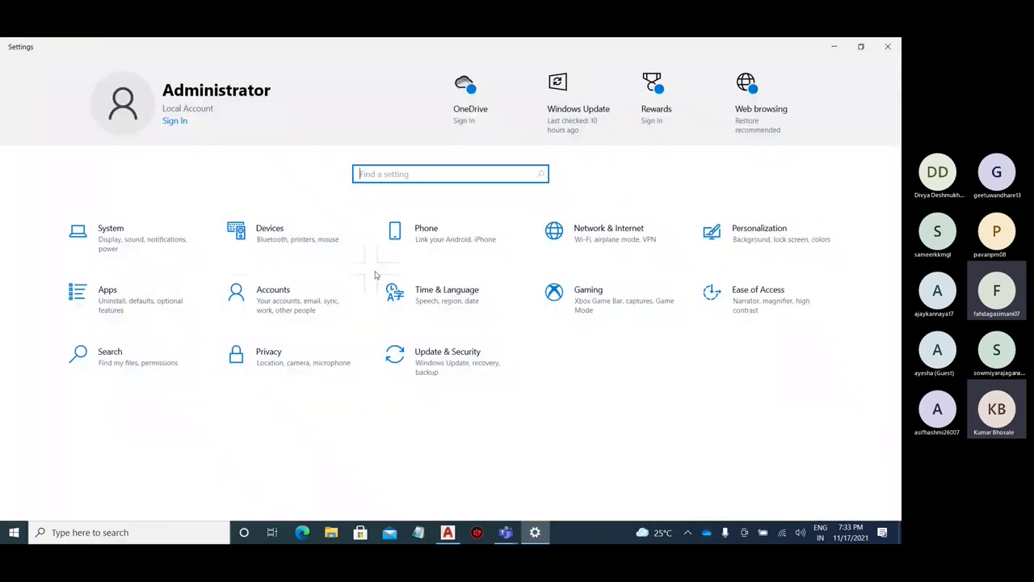
# Go to Personalization > Colors and review the colour options
pyautogui.click(831, 230)
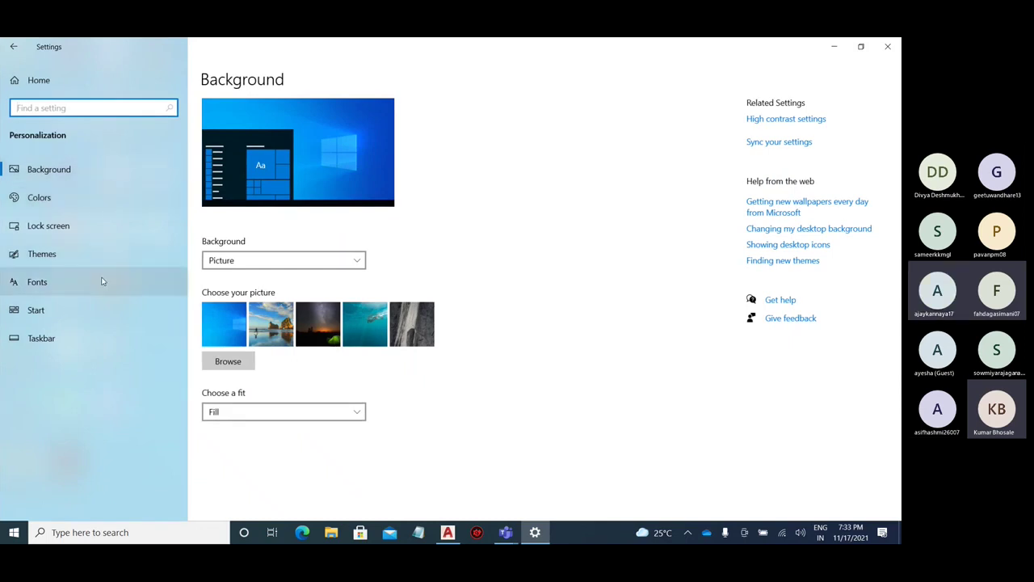
pyautogui.click(97, 210)
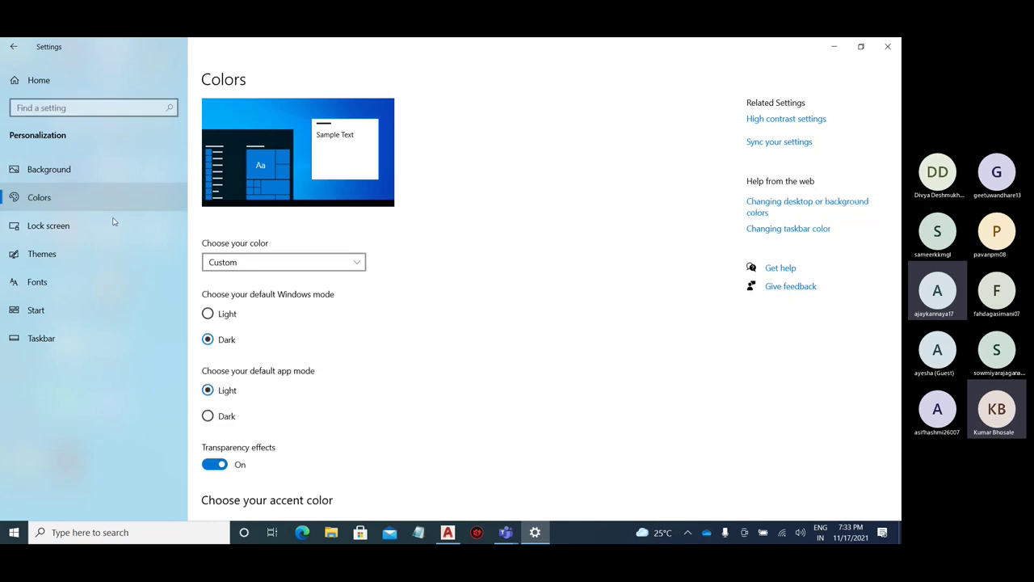
pyautogui.scroll(-3, 394, 245)
pyautogui.scroll(-3, 393, 245)
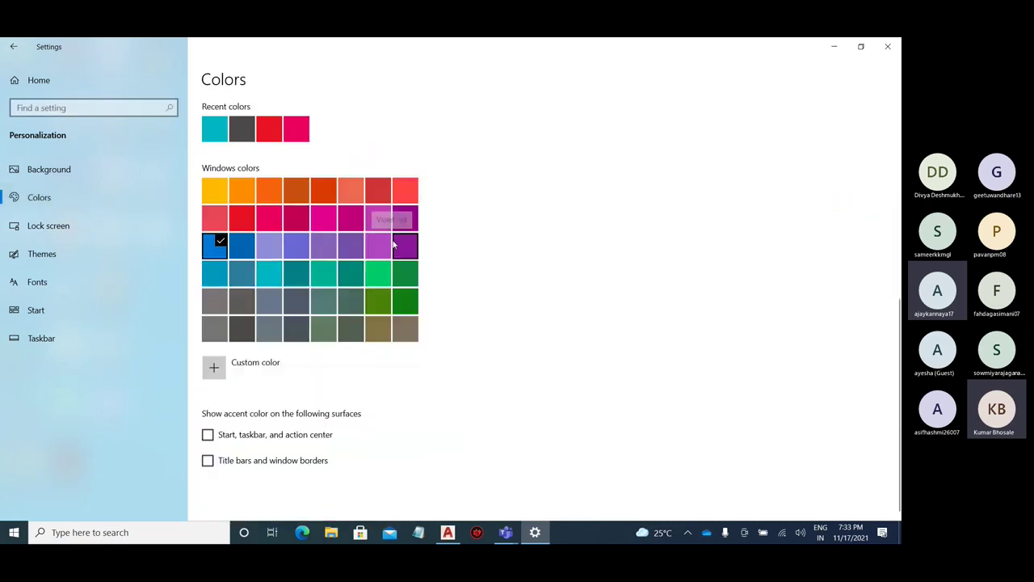
pyautogui.scroll(6, 329, 365)
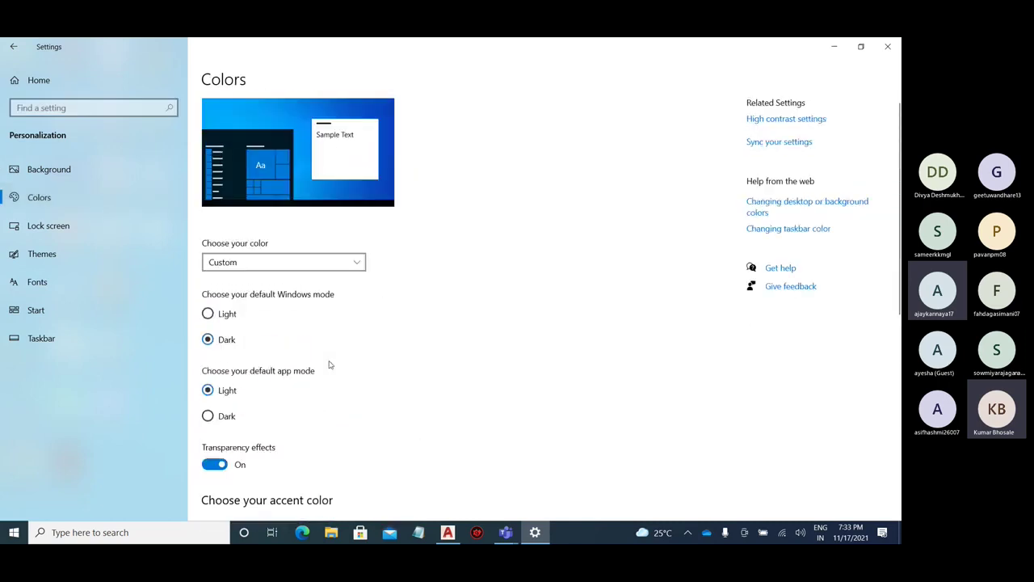
# Search Settings for 'mouse' and 'cursor' to reach the mouse pointer colour page
pyautogui.click(104, 109)
pyautogui.write('mouse')
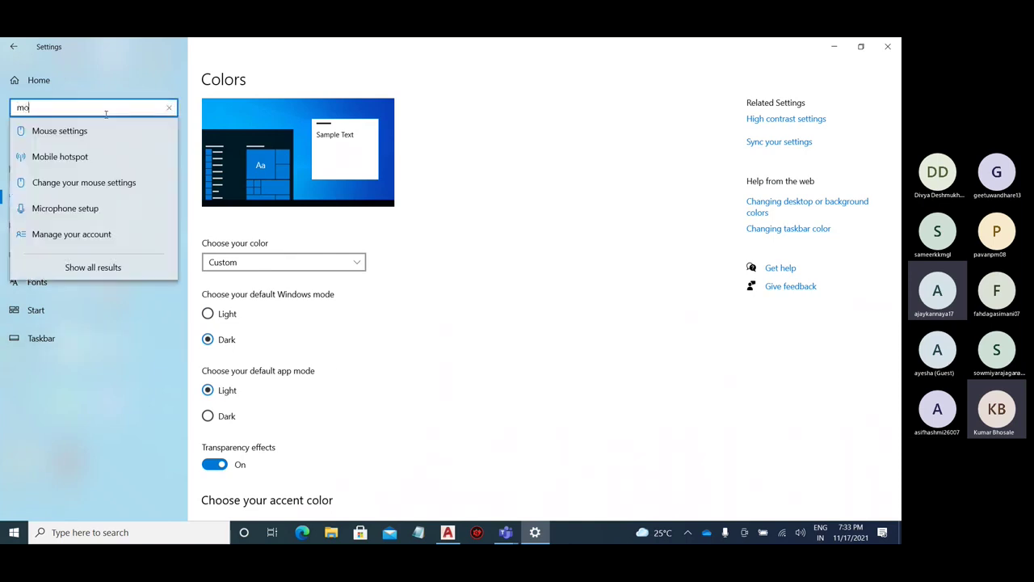
pyautogui.click(114, 130)
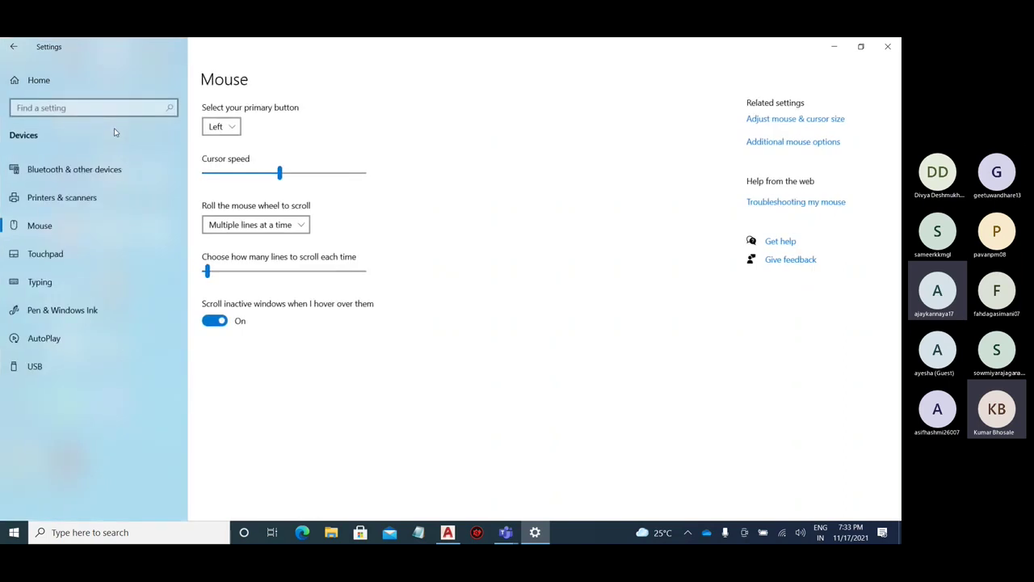
pyautogui.click(105, 110)
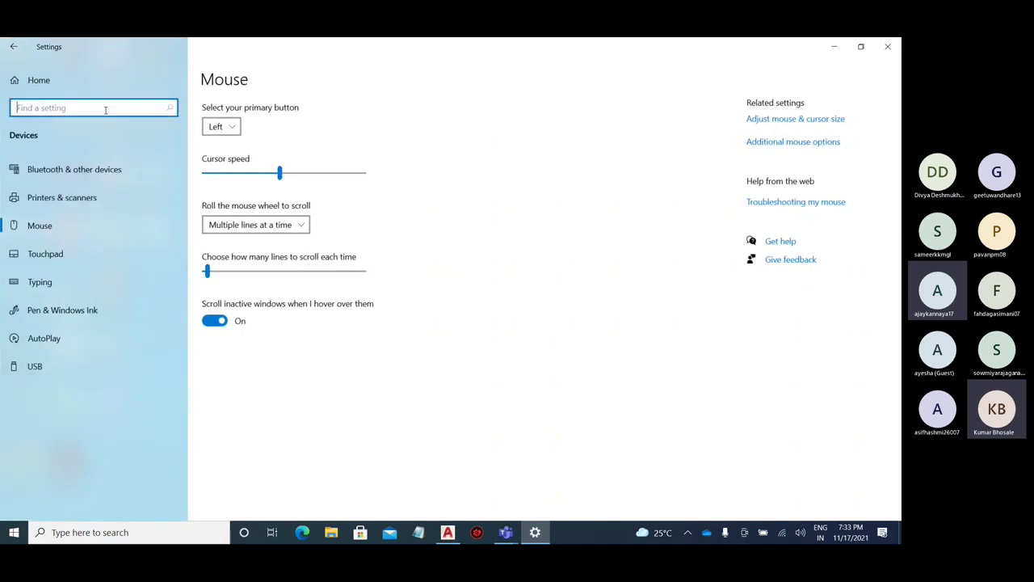
pyautogui.write('cu')
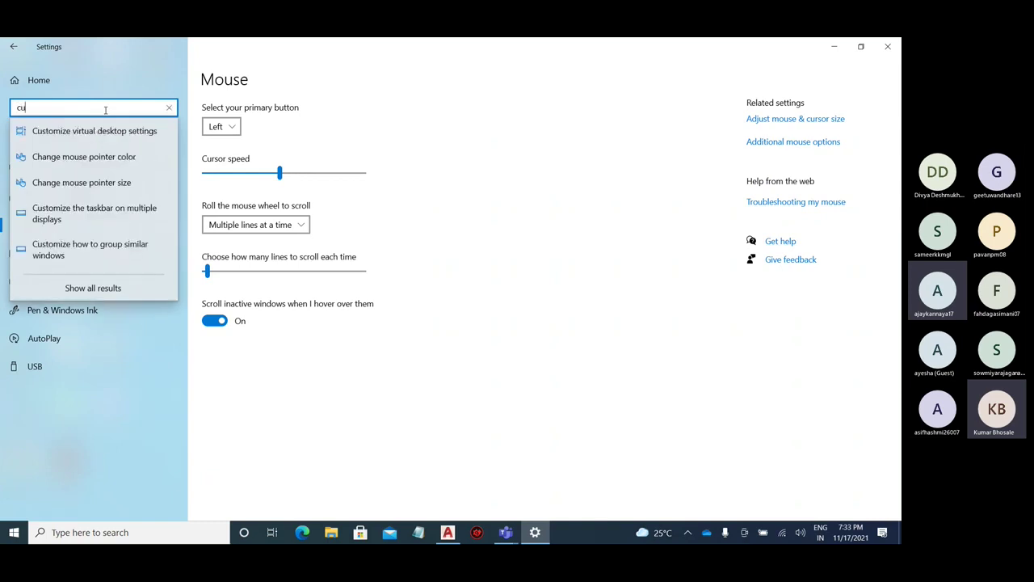
pyautogui.write('rsor')
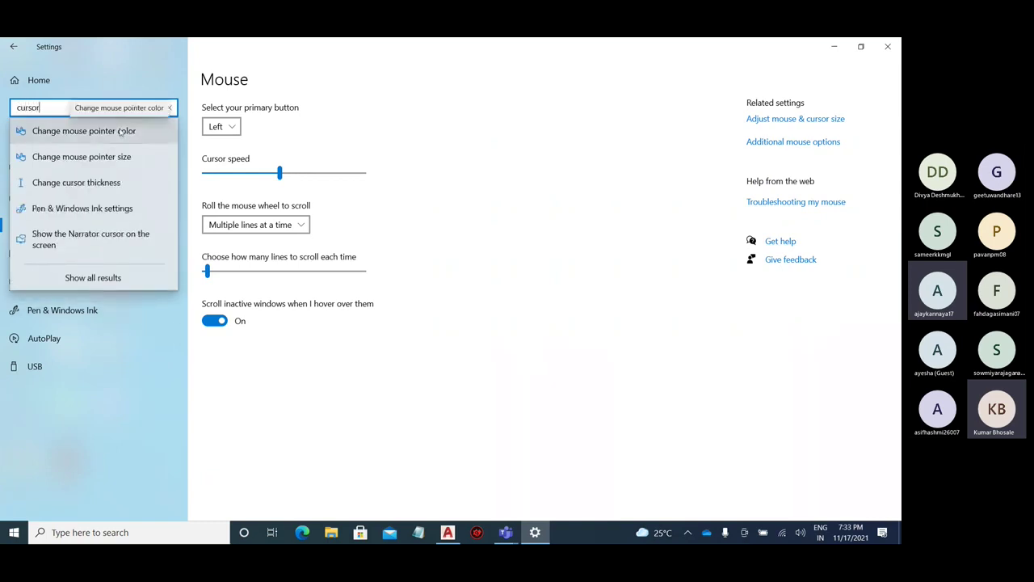
pyautogui.click(120, 132)
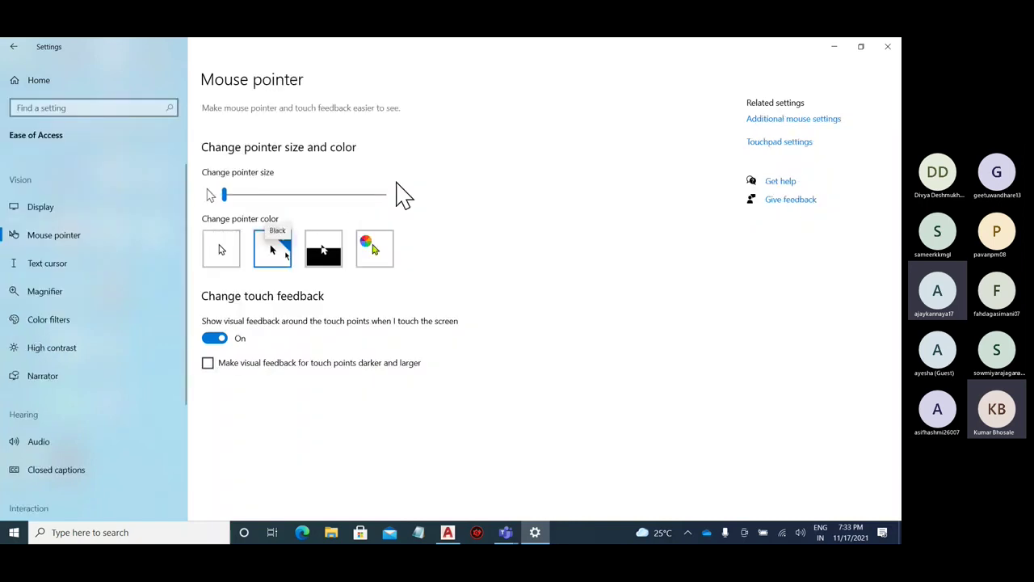
# Set the pointer to a custom yellow colour and minimise Settings
pyautogui.click(359, 255)
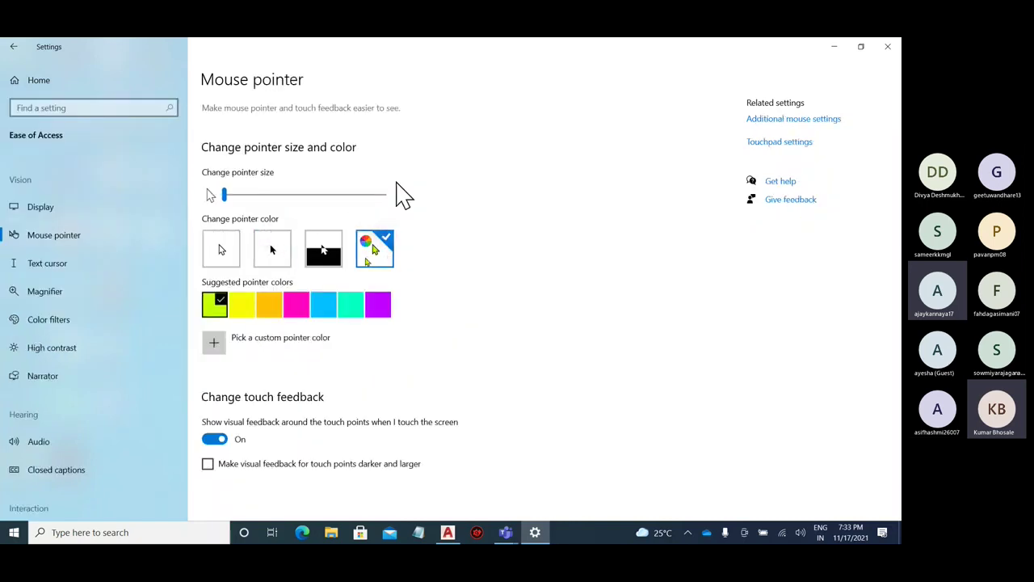
pyautogui.click(248, 310)
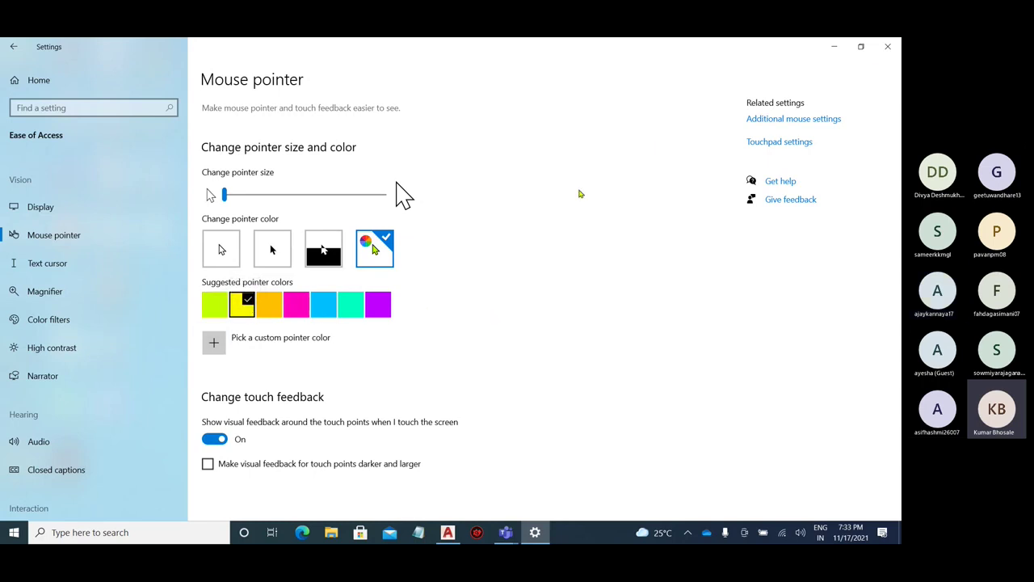
pyautogui.click(835, 48)
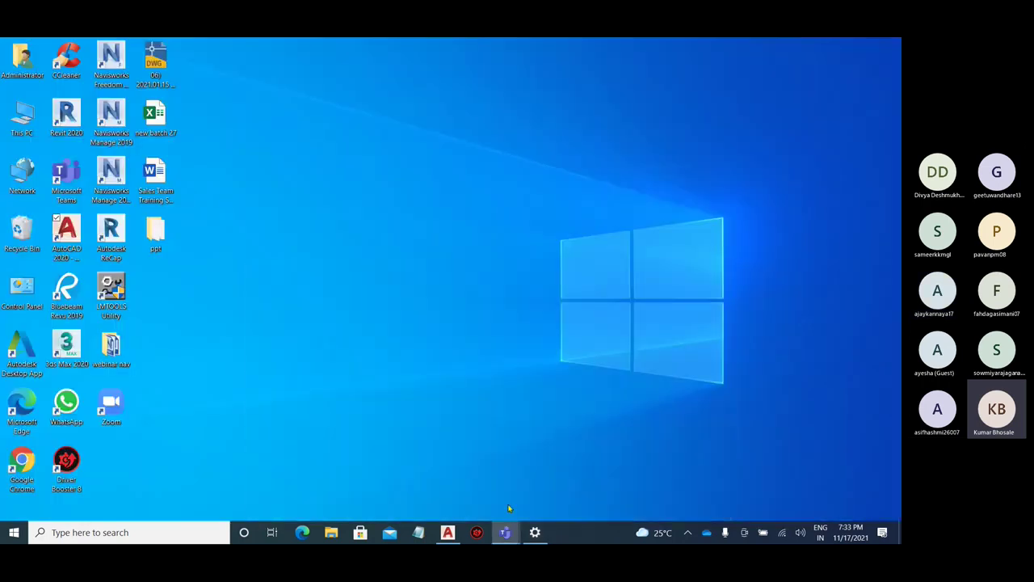
# Back in AutoCAD, give cell C9 a Sum formula over the range C2 to C8
pyautogui.click(447, 532)
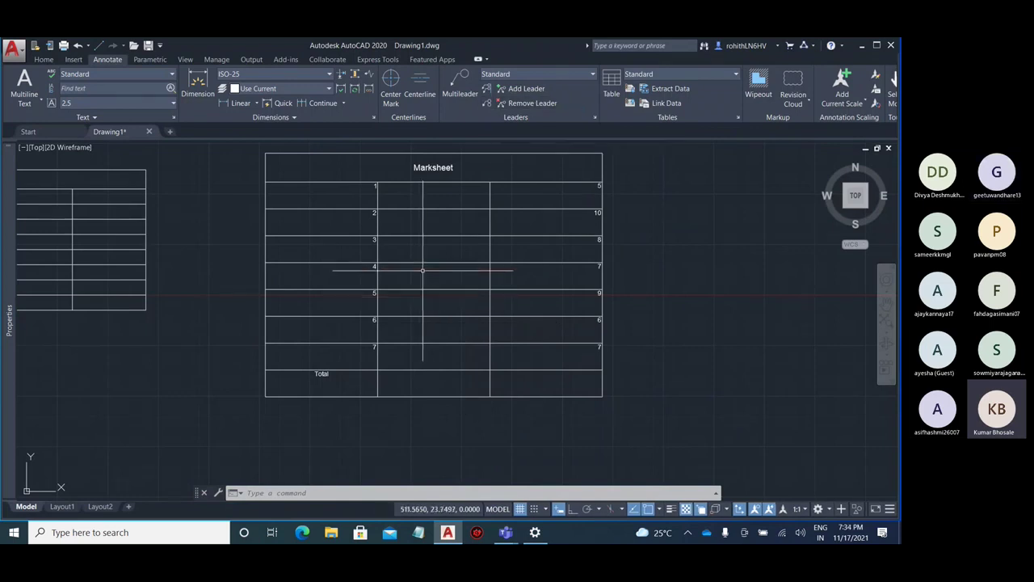
pyautogui.moveTo(431, 272); pyautogui.dragTo(399, 272, button='middle')
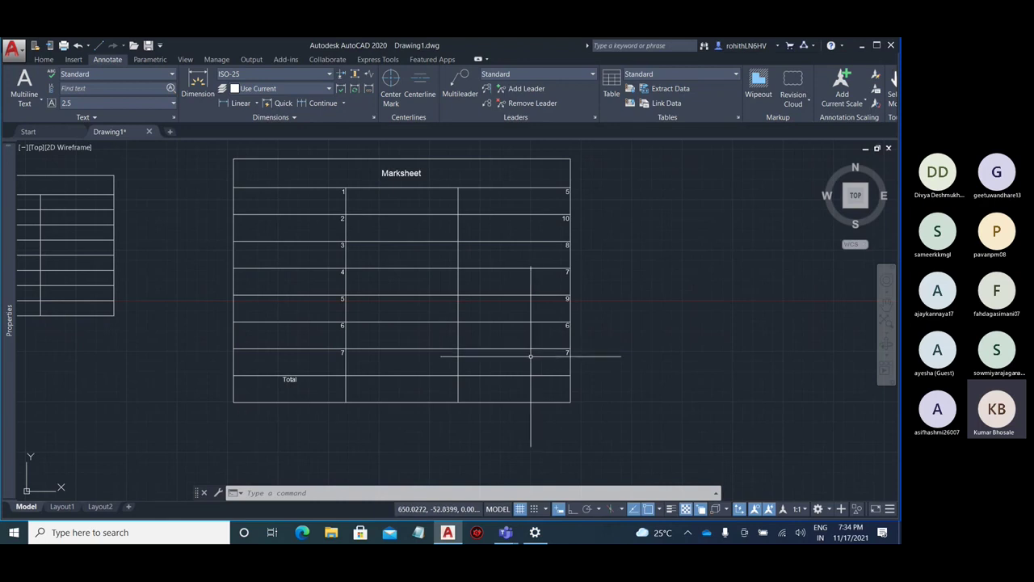
pyautogui.click(531, 394)
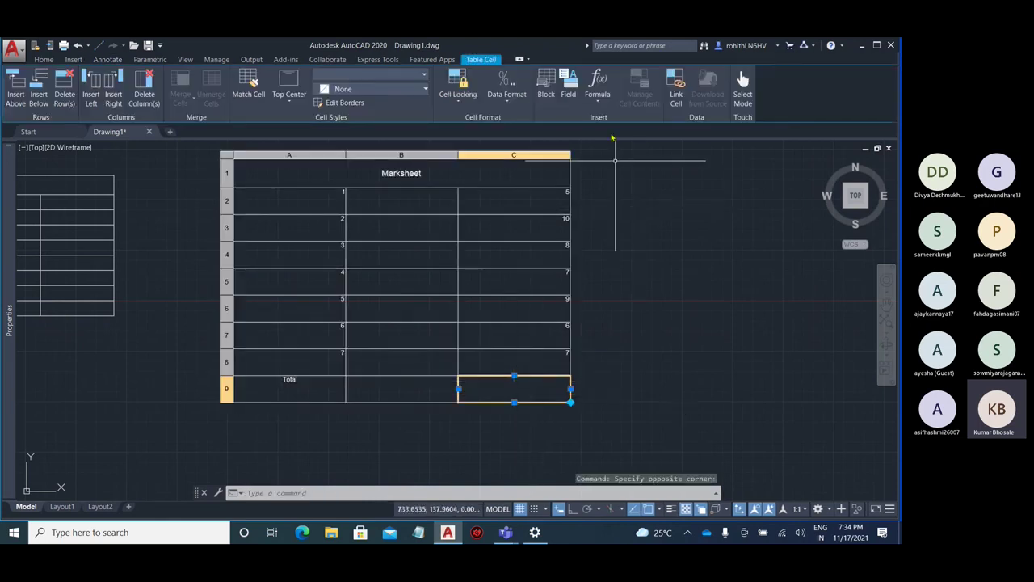
pyautogui.click(602, 100)
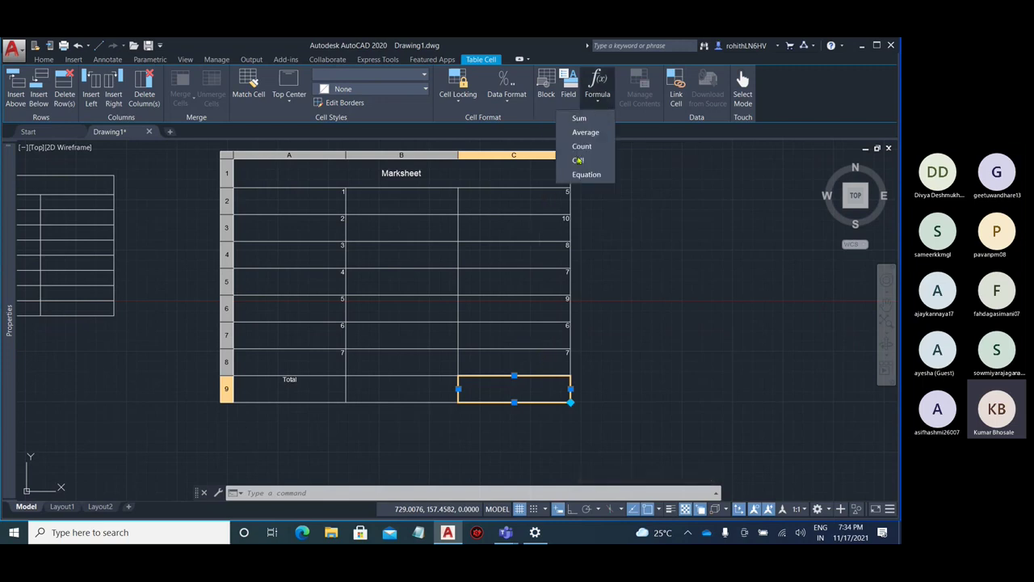
pyautogui.click(577, 160)
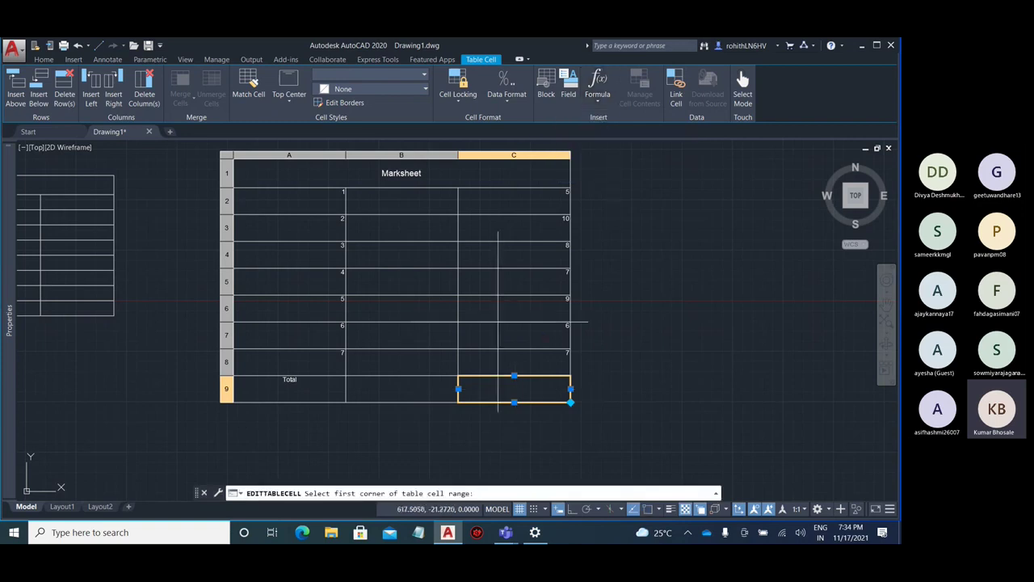
pyautogui.click(518, 203)
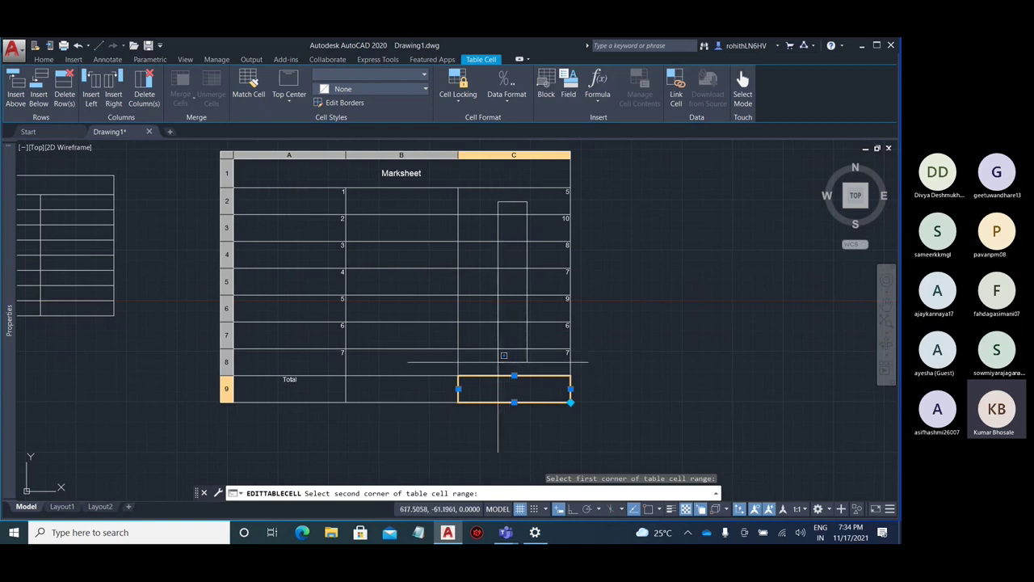
pyautogui.click(503, 355)
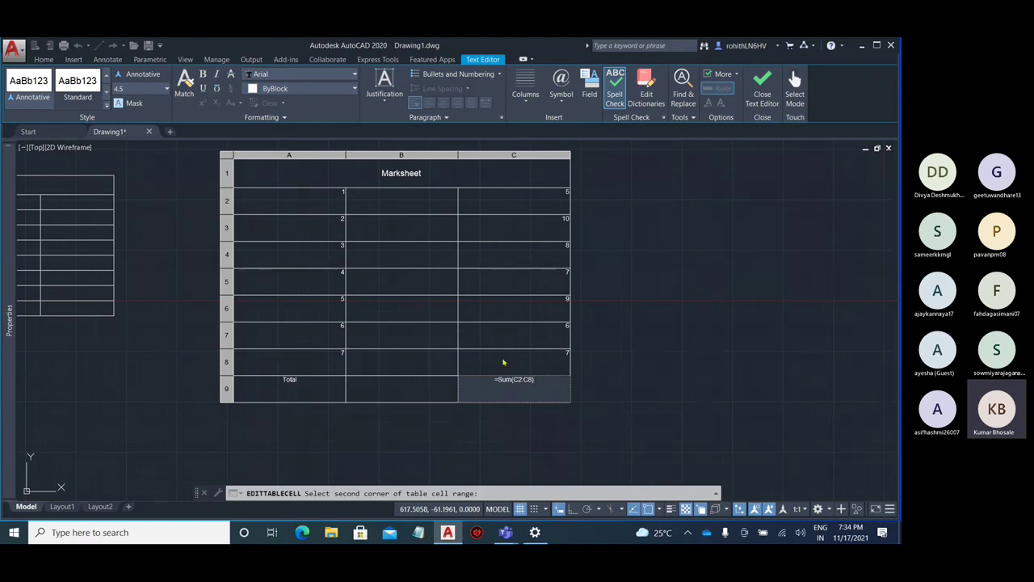
# Accept =Sum(C2:C8) so C9 shows 52, then dismiss the formula list on B9
pyautogui.click(699, 279)
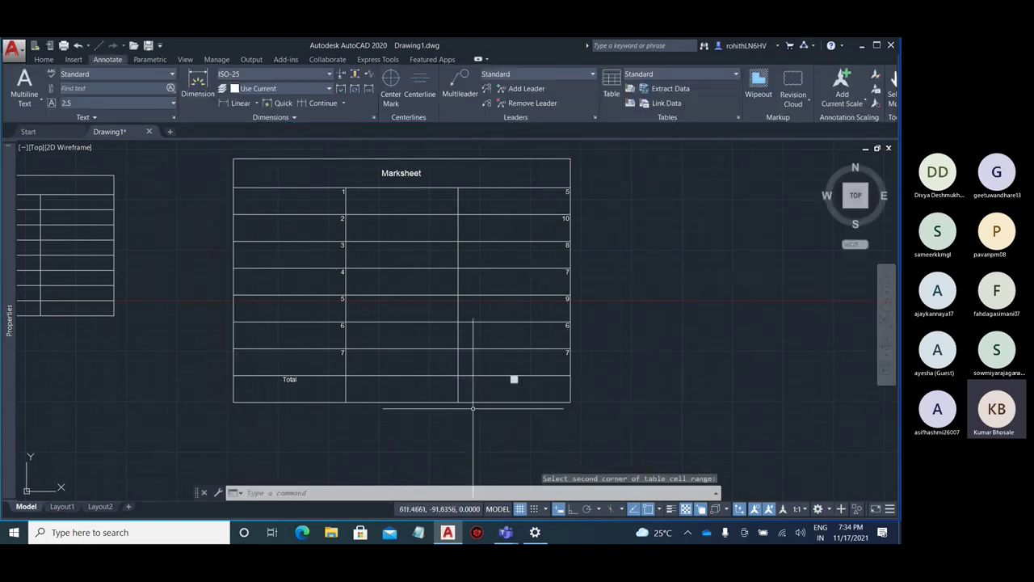
pyautogui.scroll(6, 468, 382)
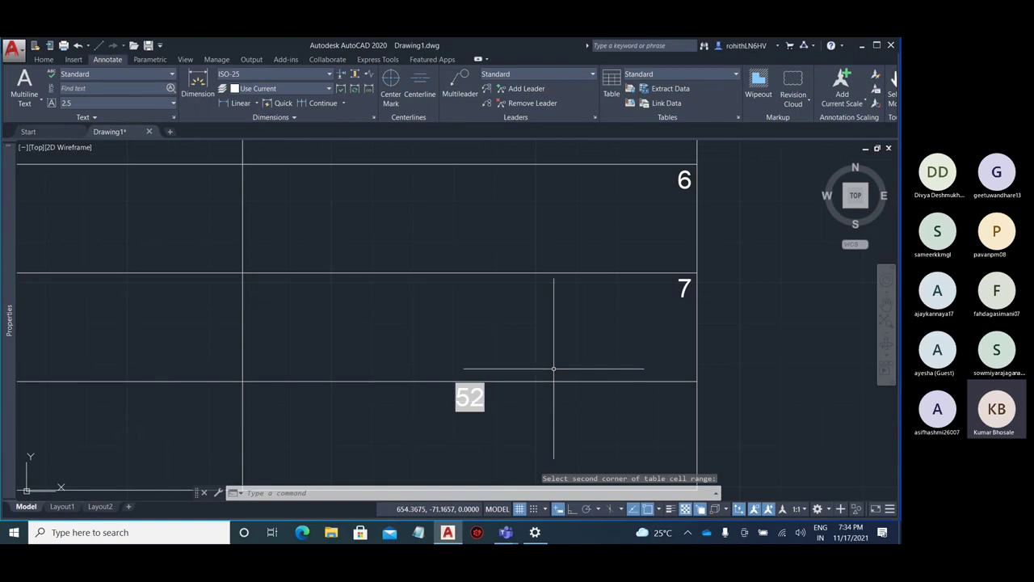
pyautogui.scroll(-6, 553, 376)
pyautogui.click(454, 381)
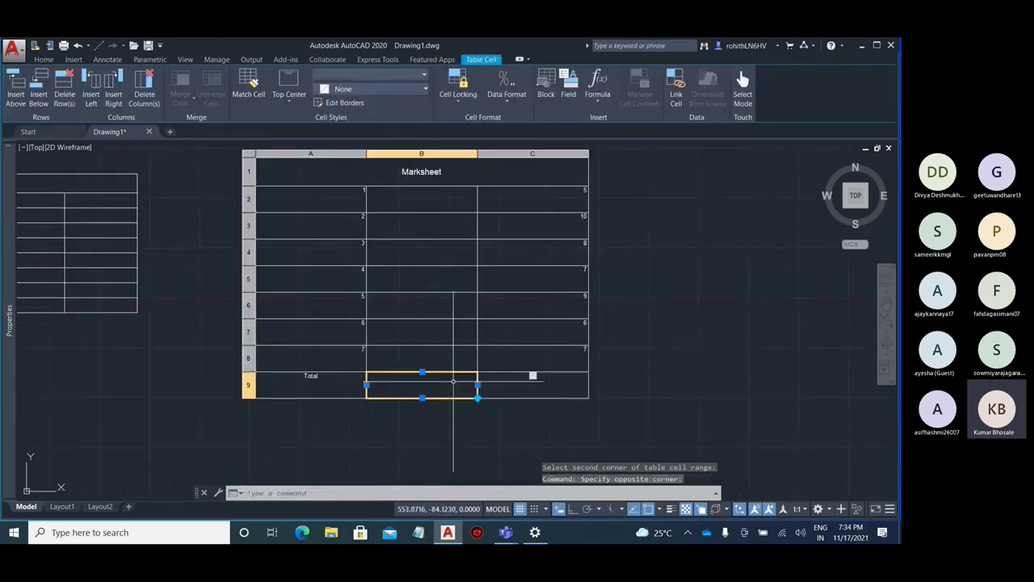
pyautogui.click(598, 93)
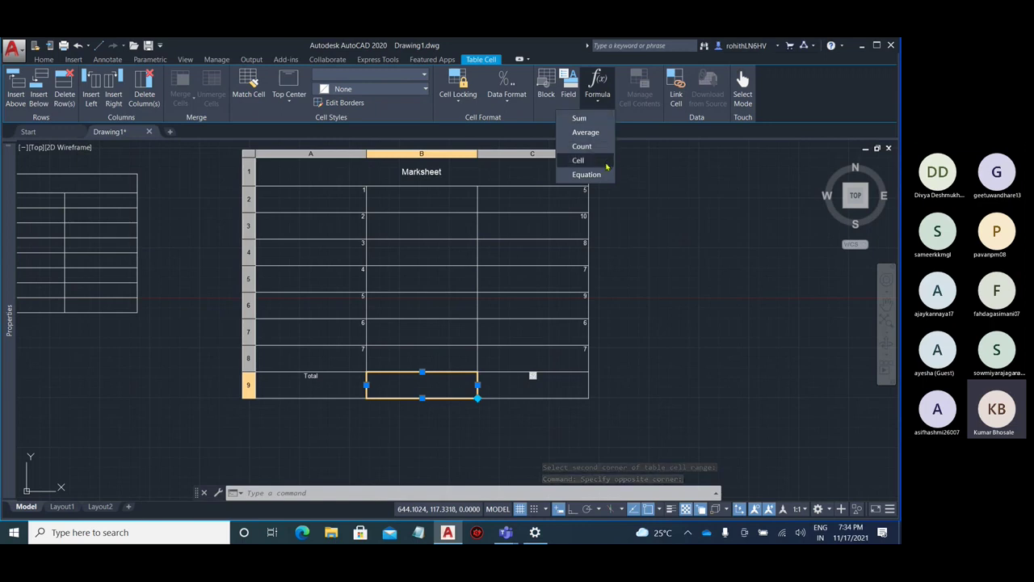
pyautogui.click(657, 191)
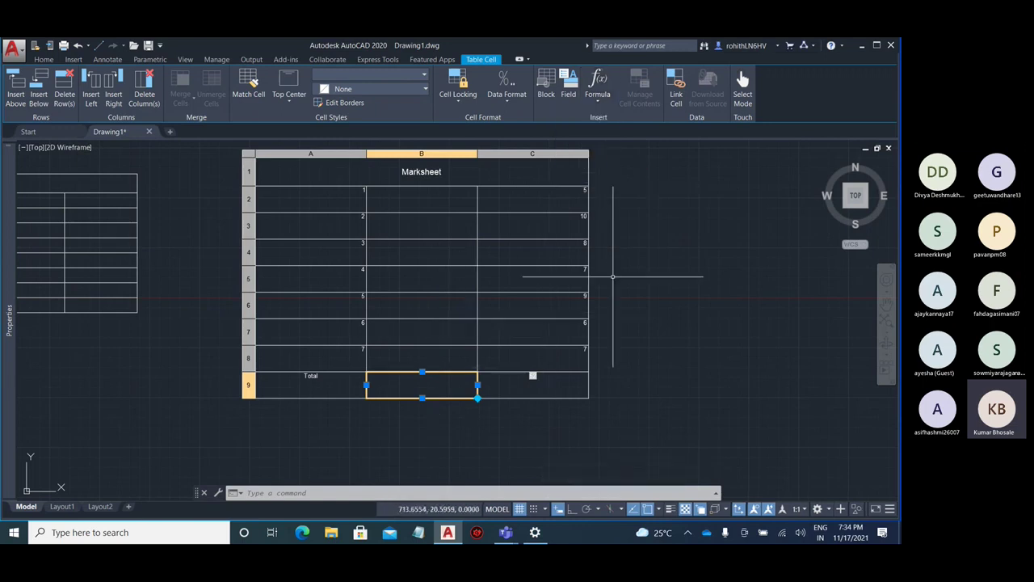
# Pan to show both tables, then select and deselect the Marksheet table
pyautogui.scroll(-1, 633, 244)
pyautogui.press('Escape')
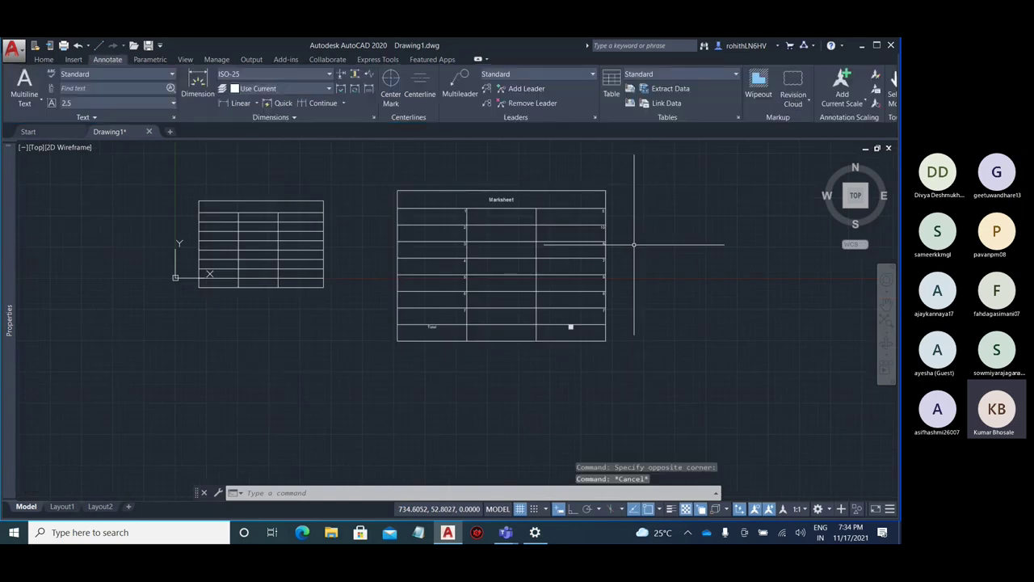
pyautogui.moveTo(643, 229); pyautogui.dragTo(614, 235, button='middle')
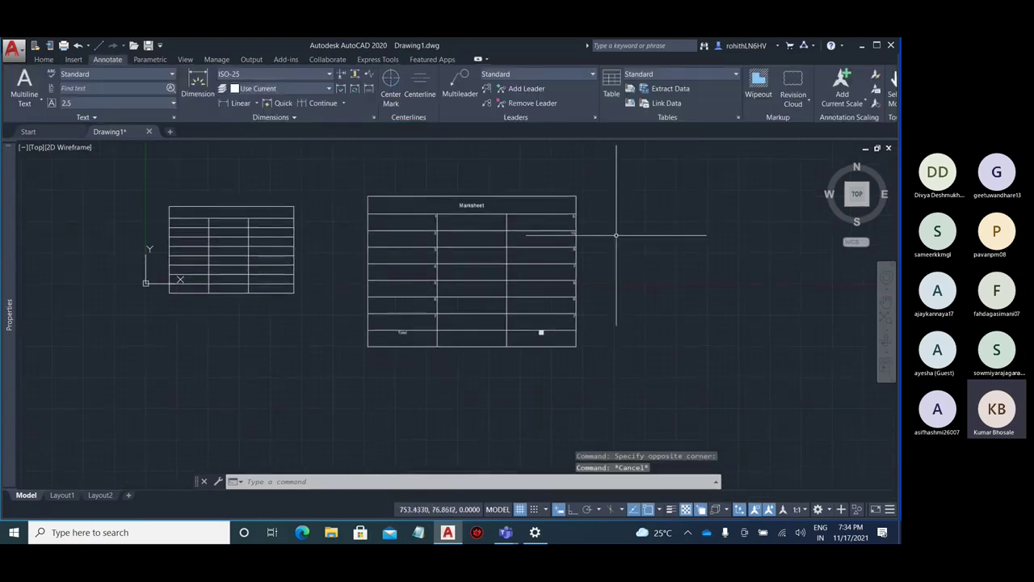
pyautogui.click(545, 346)
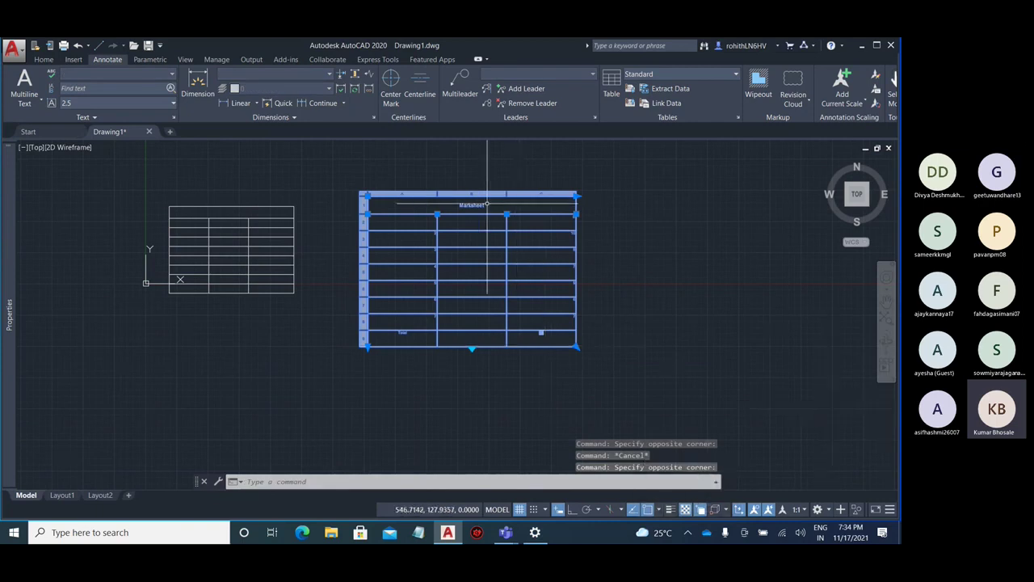
pyautogui.press('Escape')
# Start a new table from a data link and bring up the Data Link Manager
pyautogui.click(612, 81)
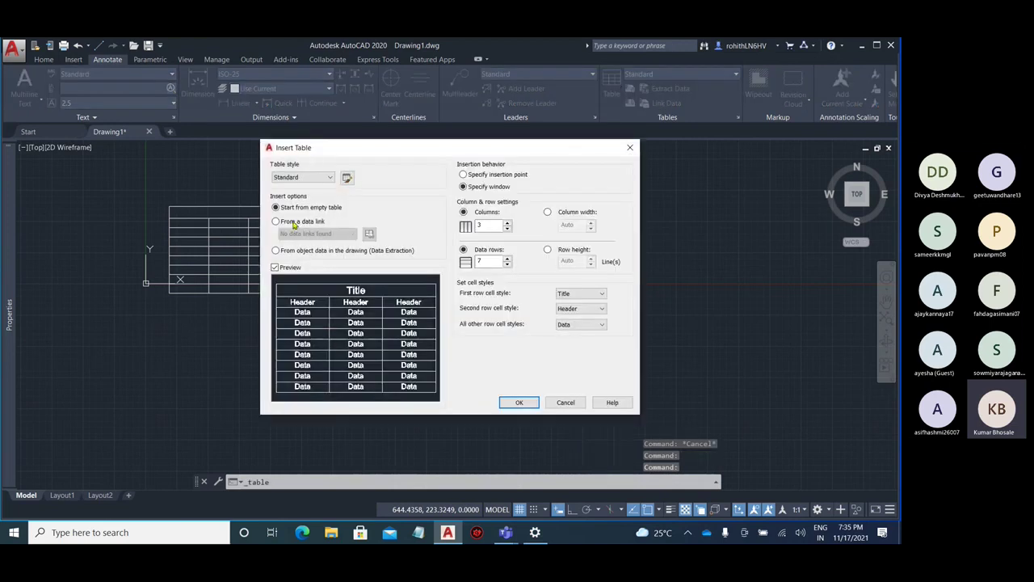
pyautogui.click(294, 223)
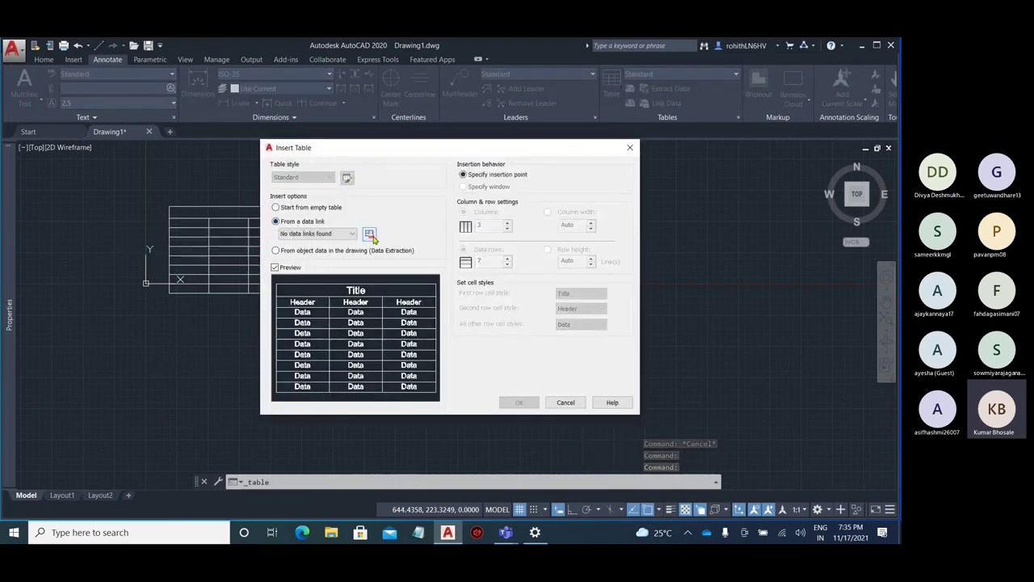
pyautogui.click(344, 235)
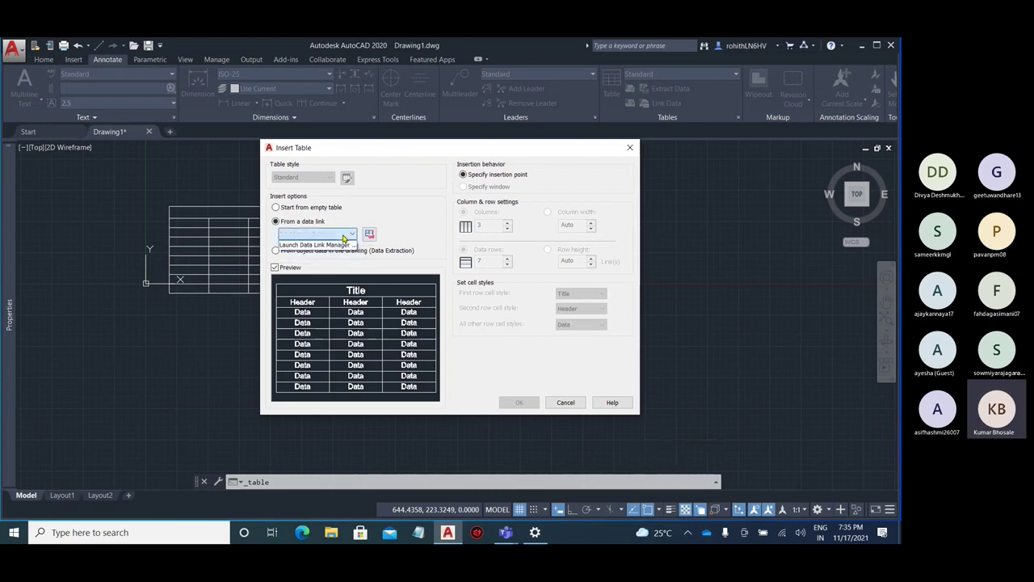
pyautogui.click(399, 235)
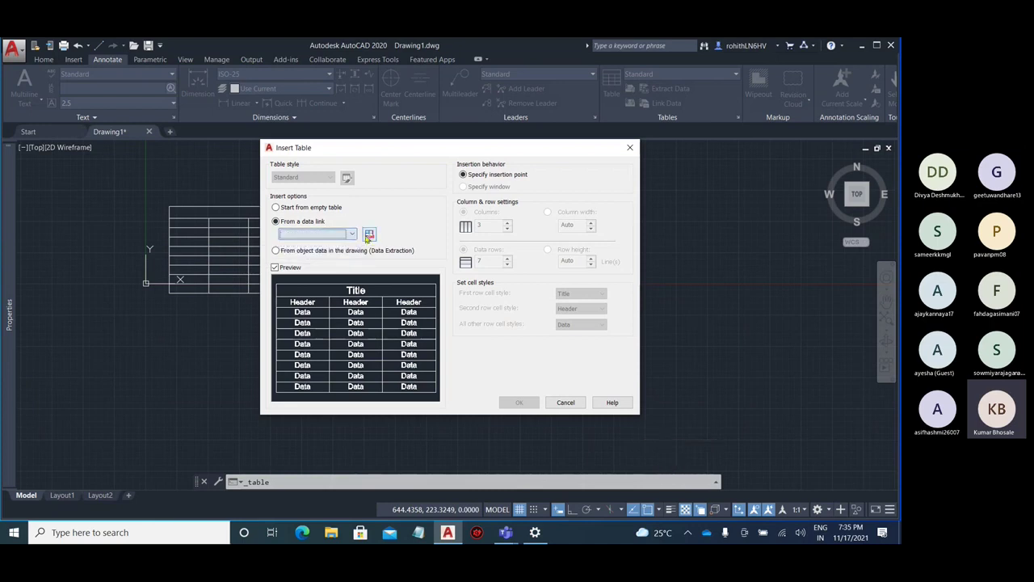
pyautogui.click(368, 234)
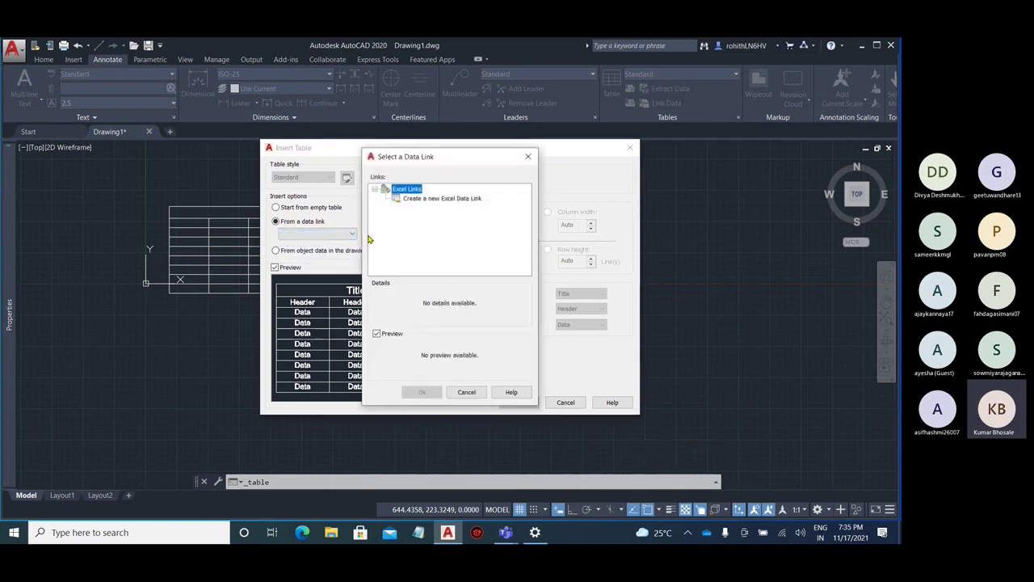
# Create Excel data link 'Sample' to Book1's Sample sheet, preview it, and confirm
pyautogui.click(441, 200)
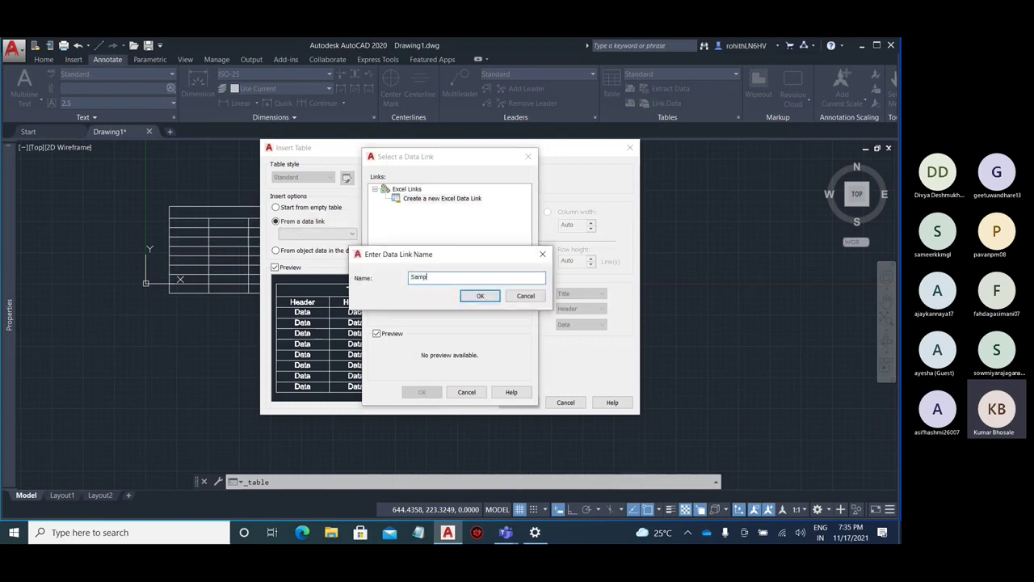
pyautogui.click(479, 297)
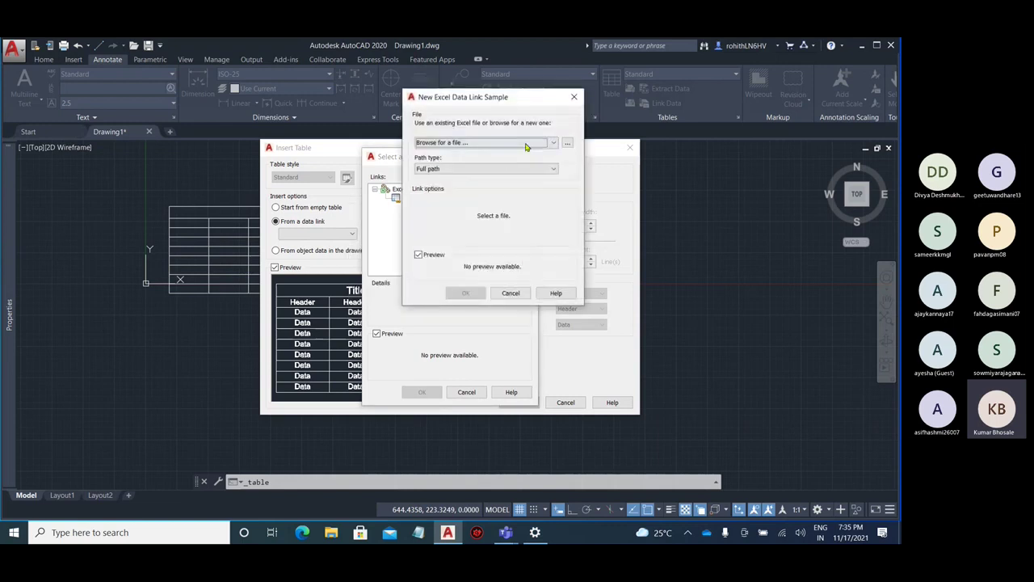
pyautogui.click(568, 144)
pyautogui.click(391, 230)
pyautogui.click(591, 355)
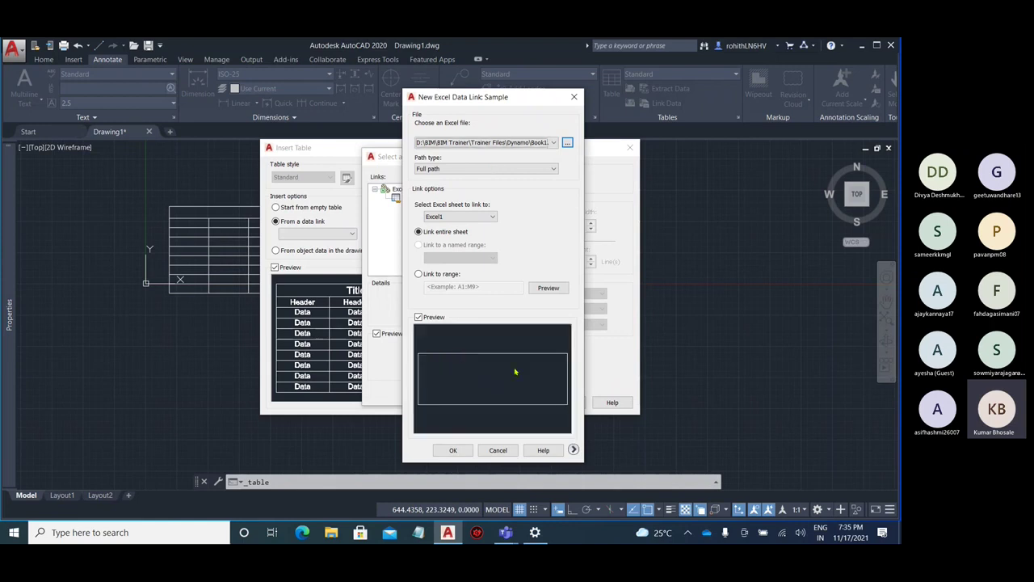
pyautogui.click(461, 217)
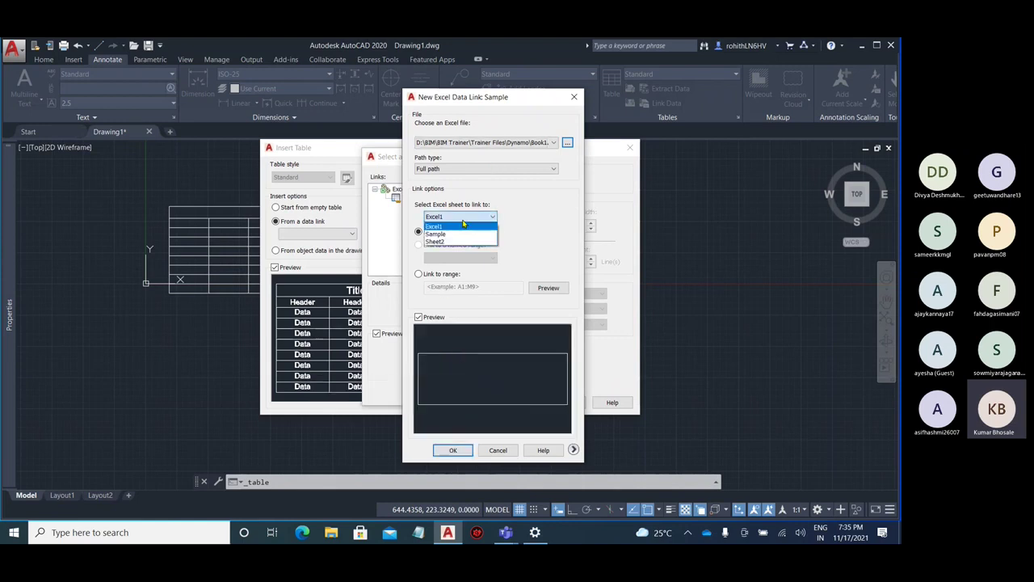
pyautogui.click(466, 235)
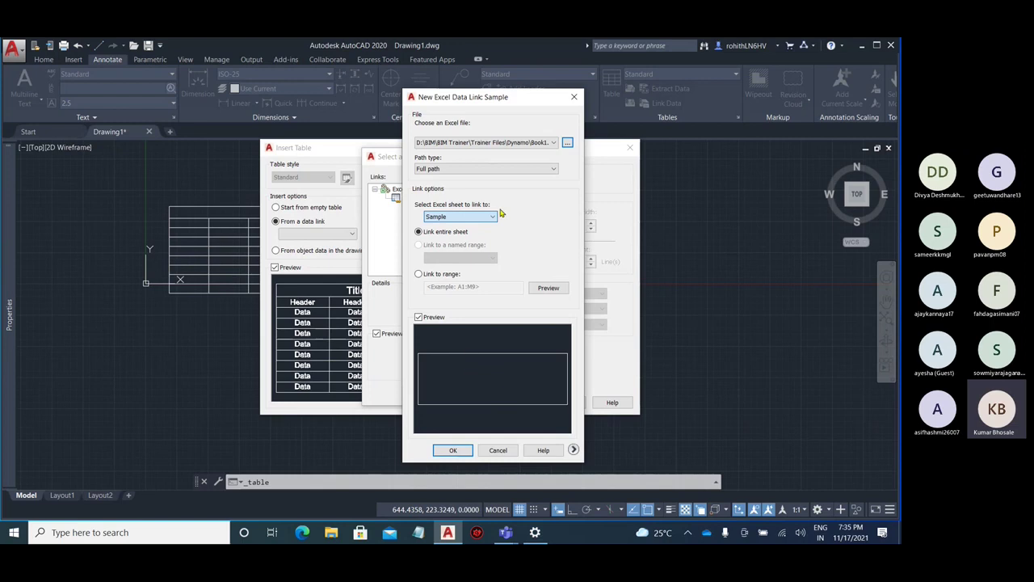
pyautogui.hotkey('alt', 'p')
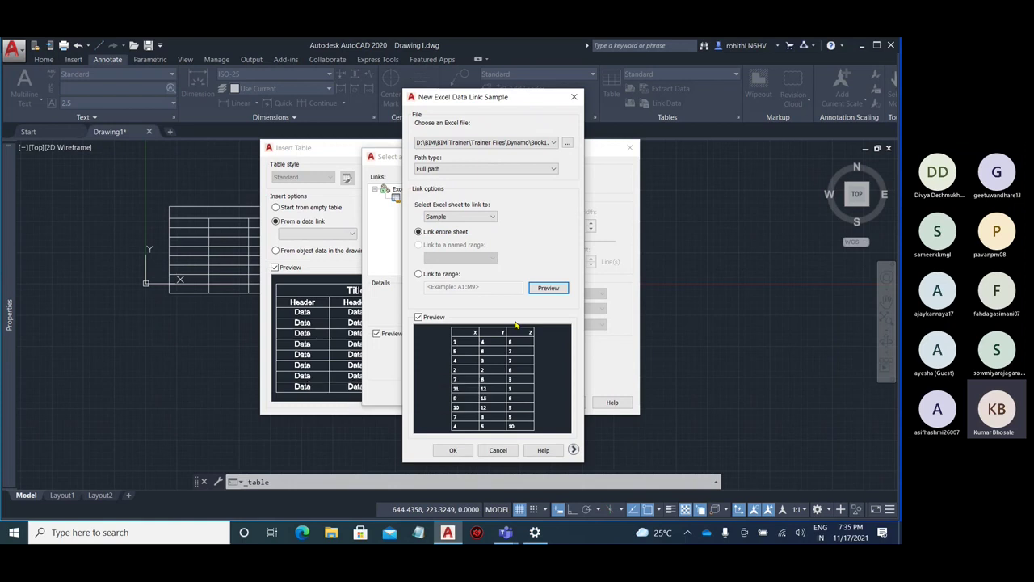
pyautogui.click(453, 450)
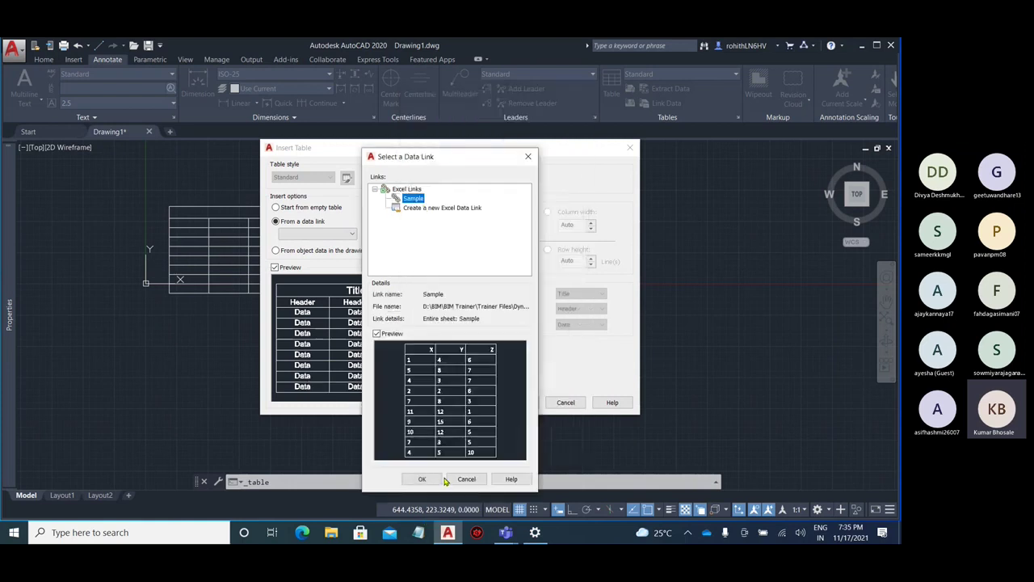
# Insert the table linked to Sample and place it in the drawing
pyautogui.click(426, 479)
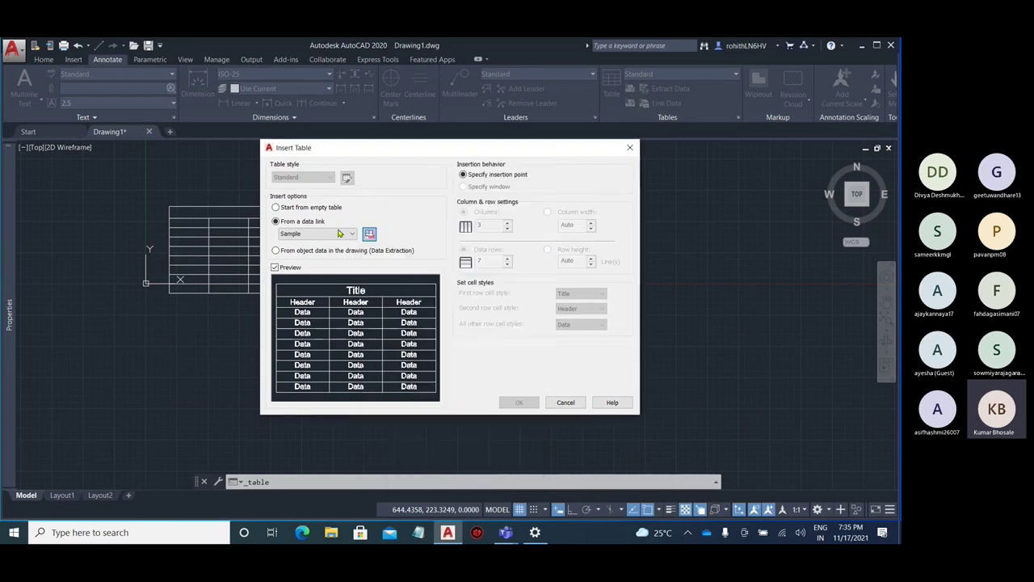
pyautogui.click(521, 403)
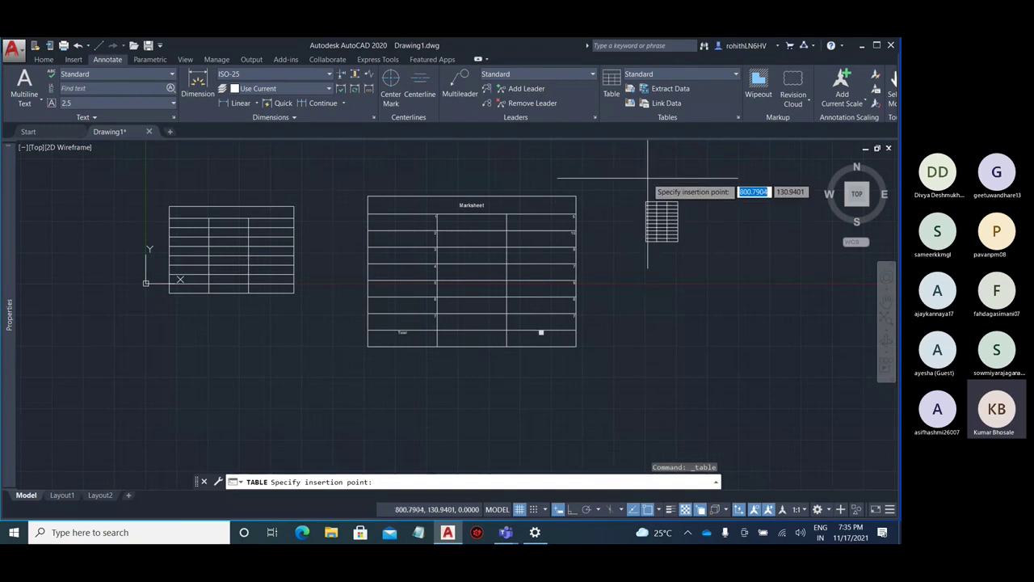
pyautogui.click(644, 193)
pyautogui.scroll(3, 682, 206)
pyautogui.scroll(4, 674, 210)
pyautogui.moveTo(686, 254); pyautogui.dragTo(619, 274, button='middle')
# Select linked table cells such as C5 and B2 to check their link details
pyautogui.click(587, 277)
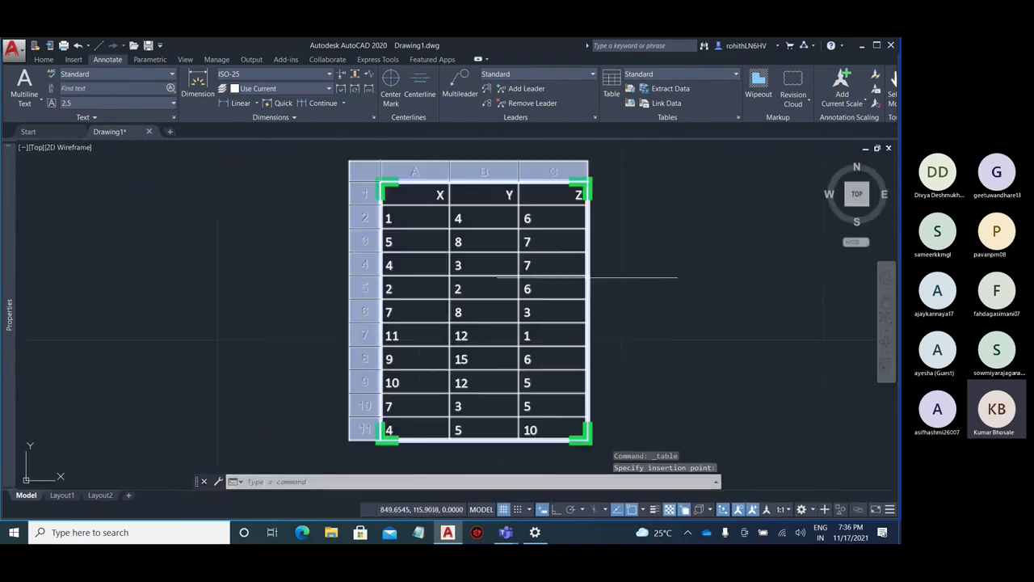
pyautogui.click(558, 292)
pyautogui.click(611, 293)
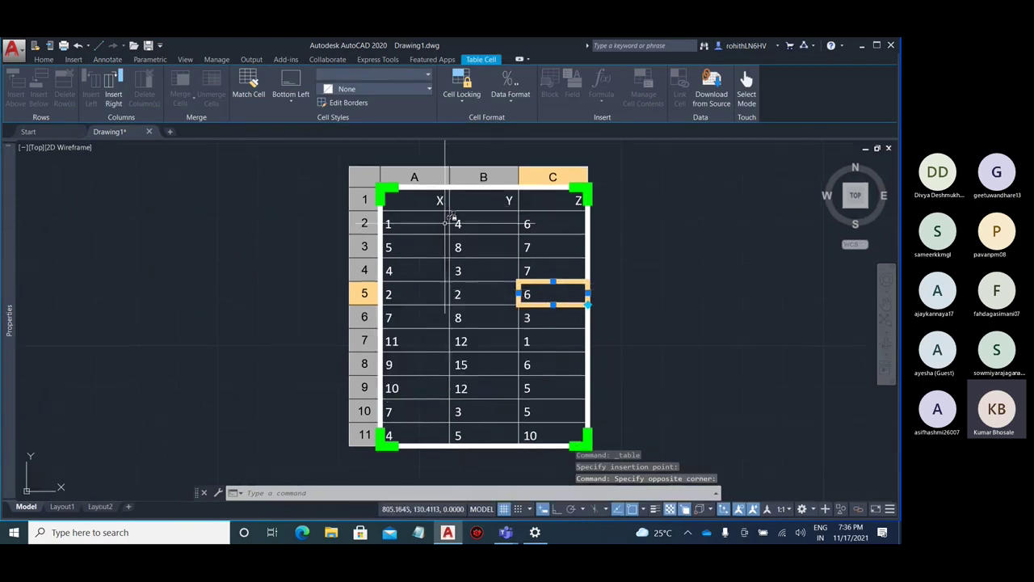
pyautogui.click(468, 223)
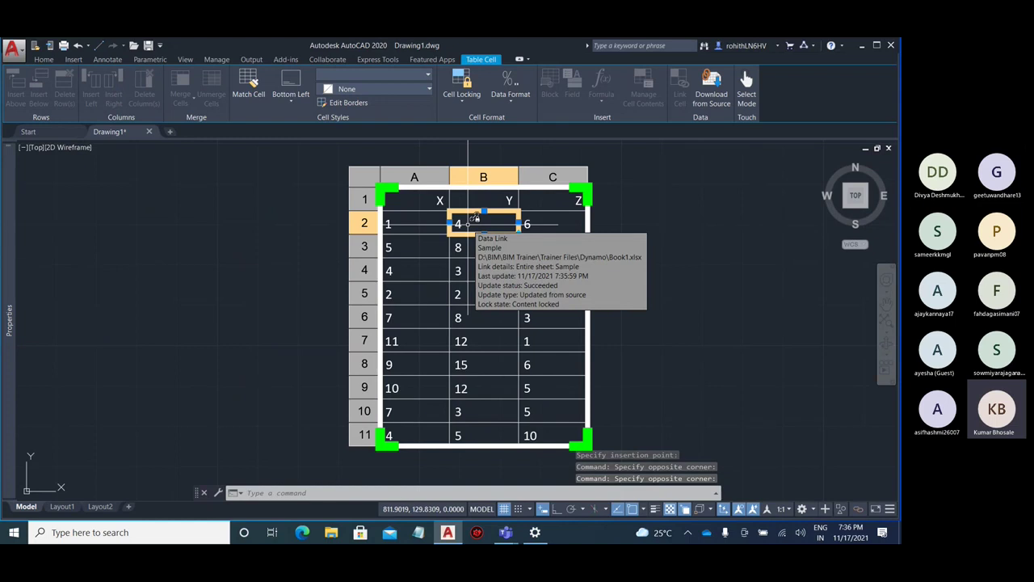
pyautogui.press('Escape')
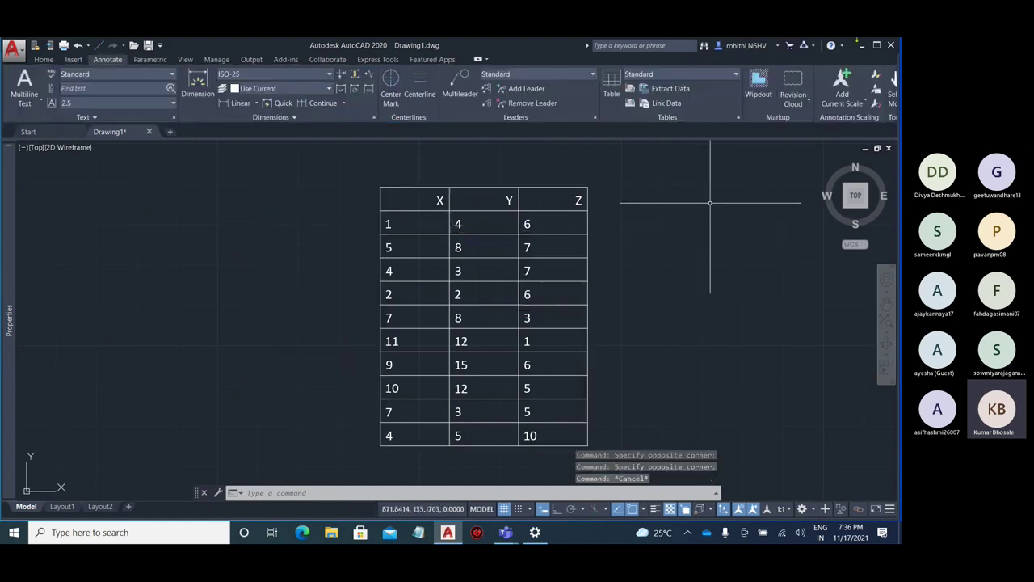
# Open Book1 from D:\BIM\BIM Trainer\Trainer Files\Dynamo and select cell A8
pyautogui.click(862, 45)
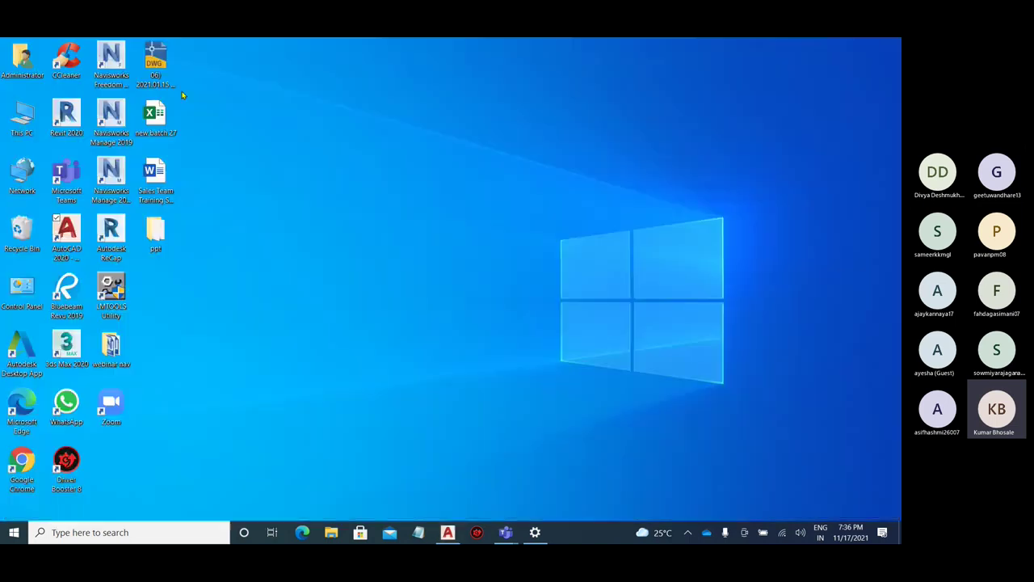
pyautogui.doubleClick(11, 121)
pyautogui.click(395, 254)
pyautogui.doubleClick(394, 253)
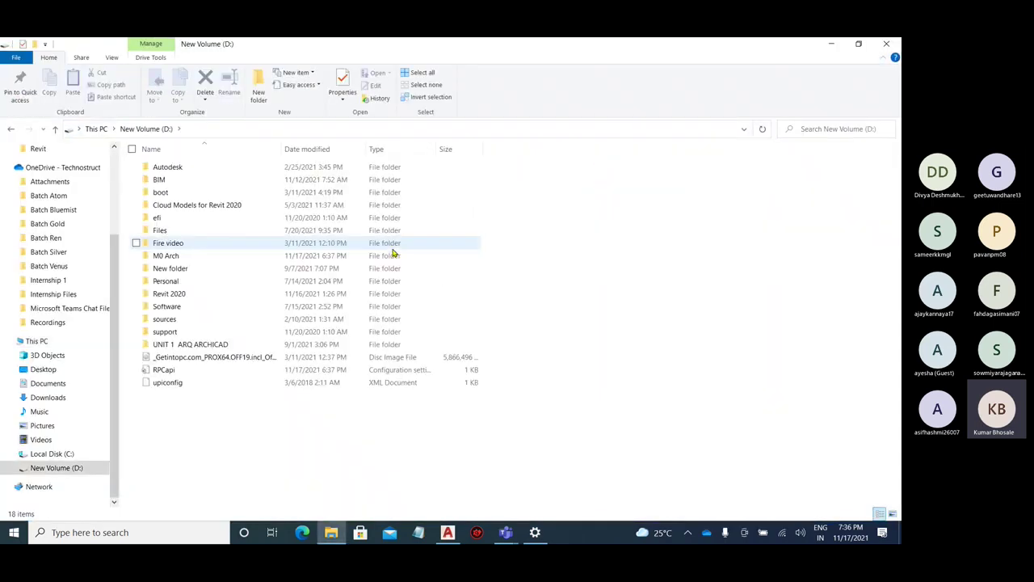
pyautogui.doubleClick(182, 180)
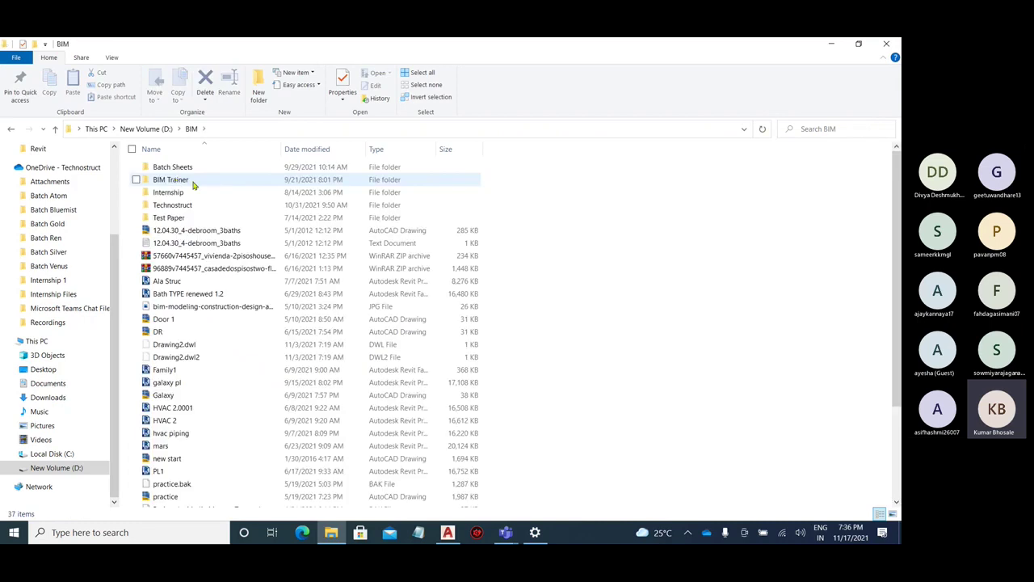
pyautogui.doubleClick(192, 182)
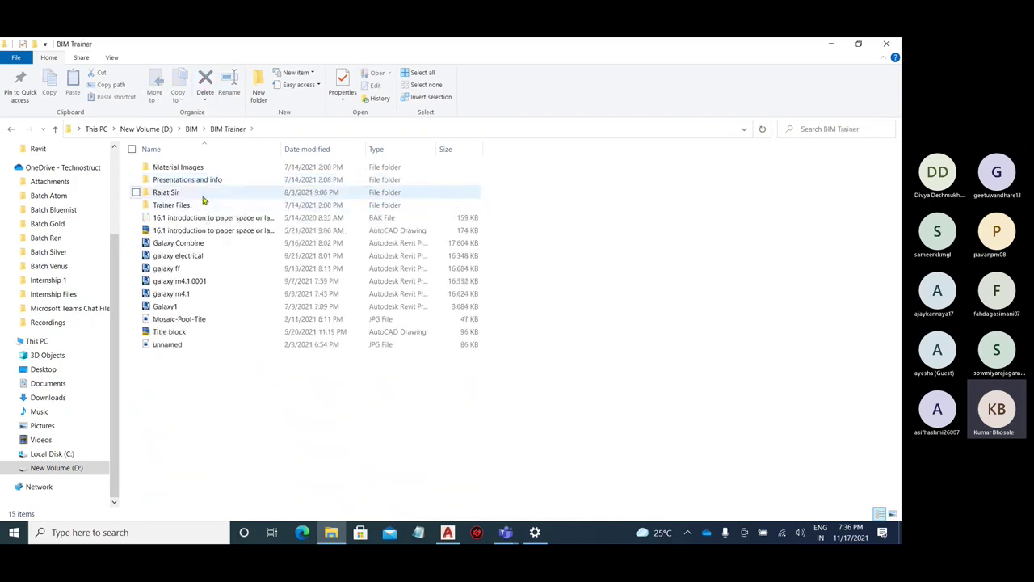
pyautogui.doubleClick(203, 205)
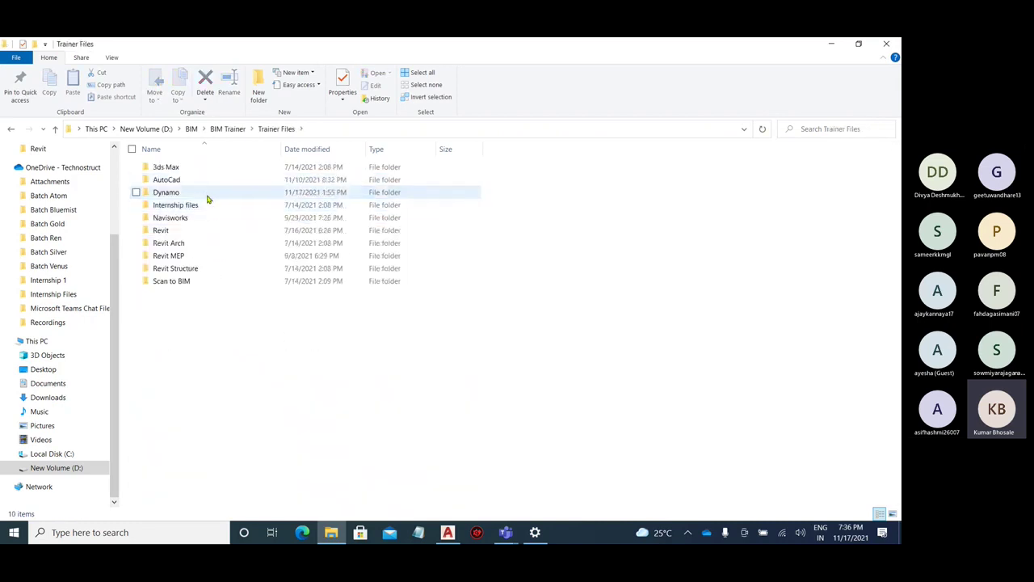
pyautogui.doubleClick(207, 195)
pyautogui.doubleClick(197, 169)
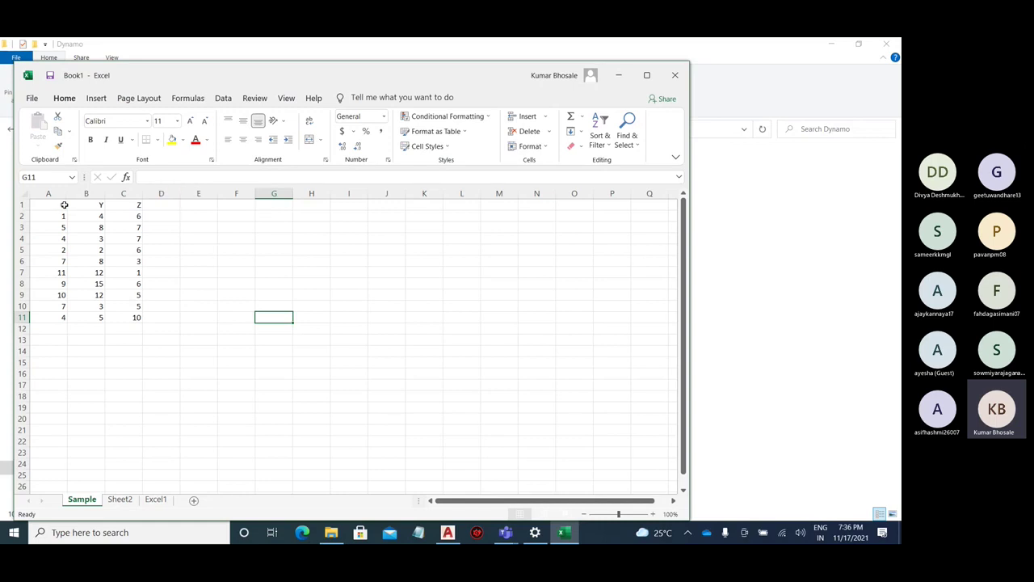
pyautogui.click(59, 283)
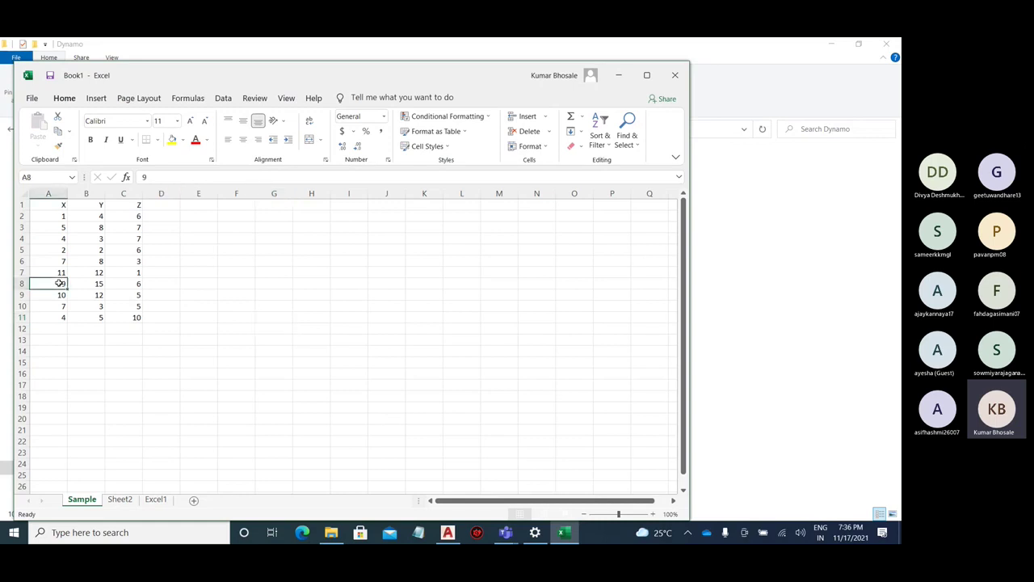
# Replace 9 with 20 in Excel cell A8, then minimize the workbook
pyautogui.write('20')
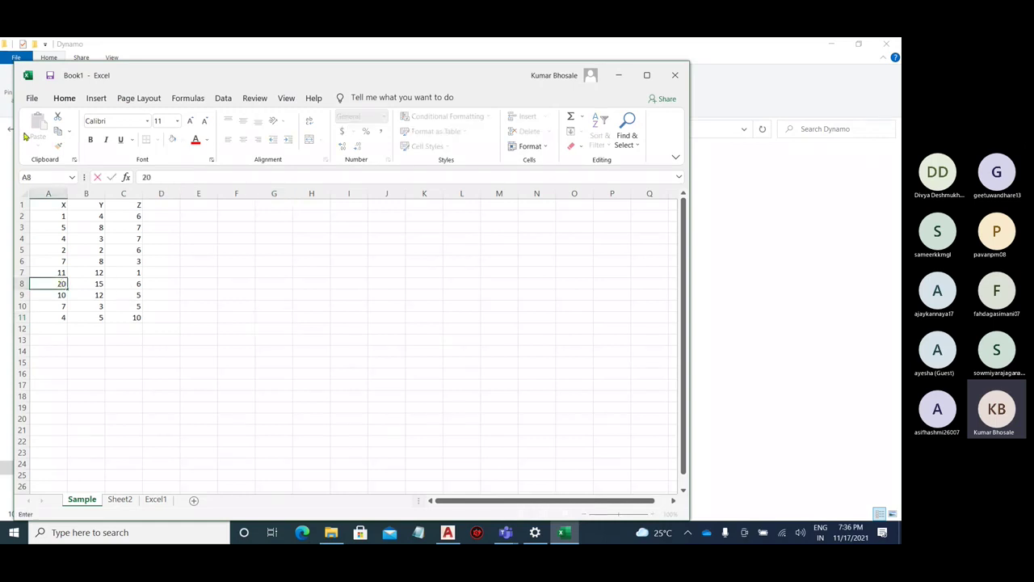
pyautogui.hotkey('ctrl', 'Return')
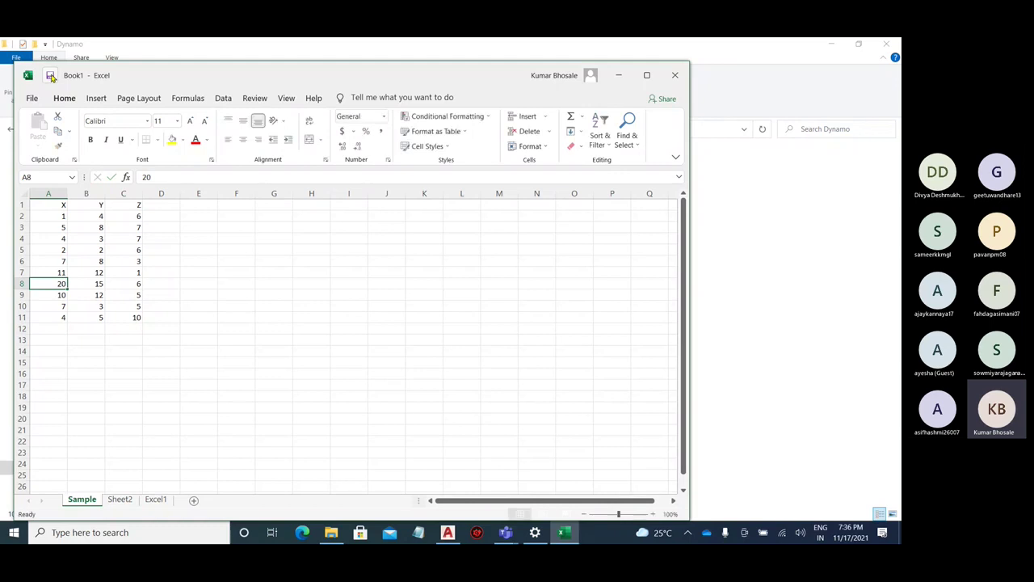
pyautogui.click(620, 77)
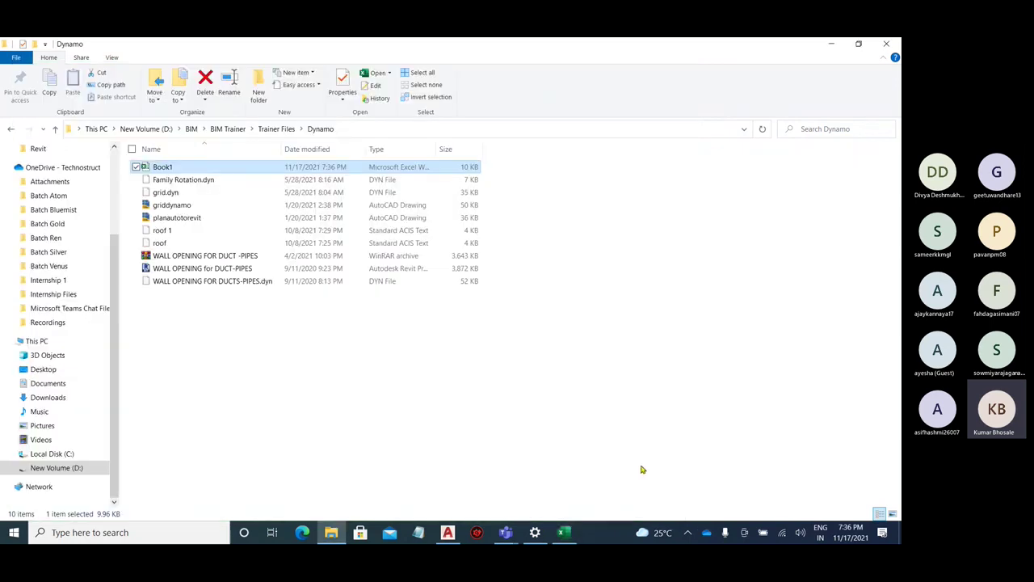
pyautogui.moveTo(567, 533)
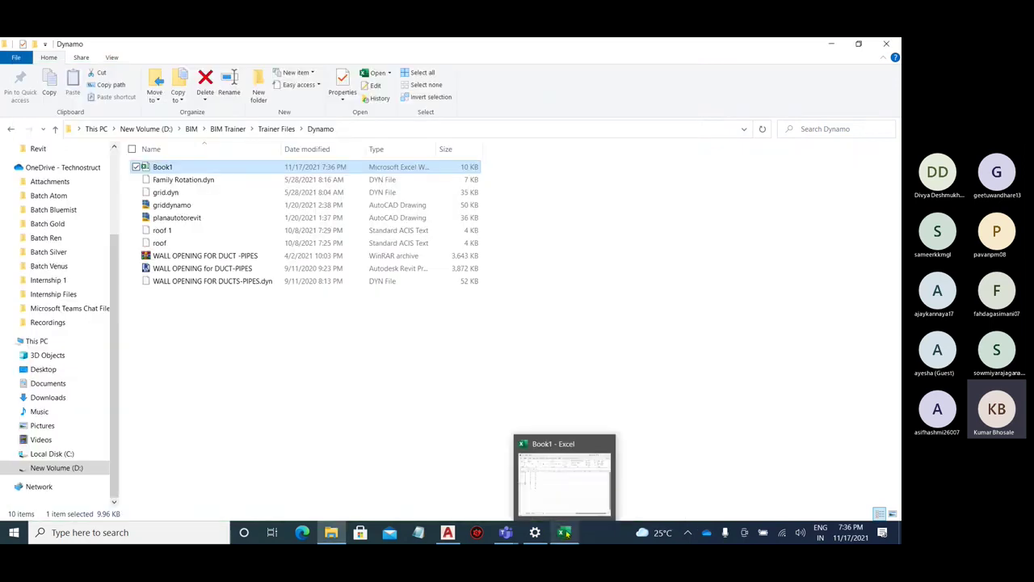
# Back in AutoCAD, zoom in on the linked XYZ table, which still shows 9 for X
pyautogui.click(452, 536)
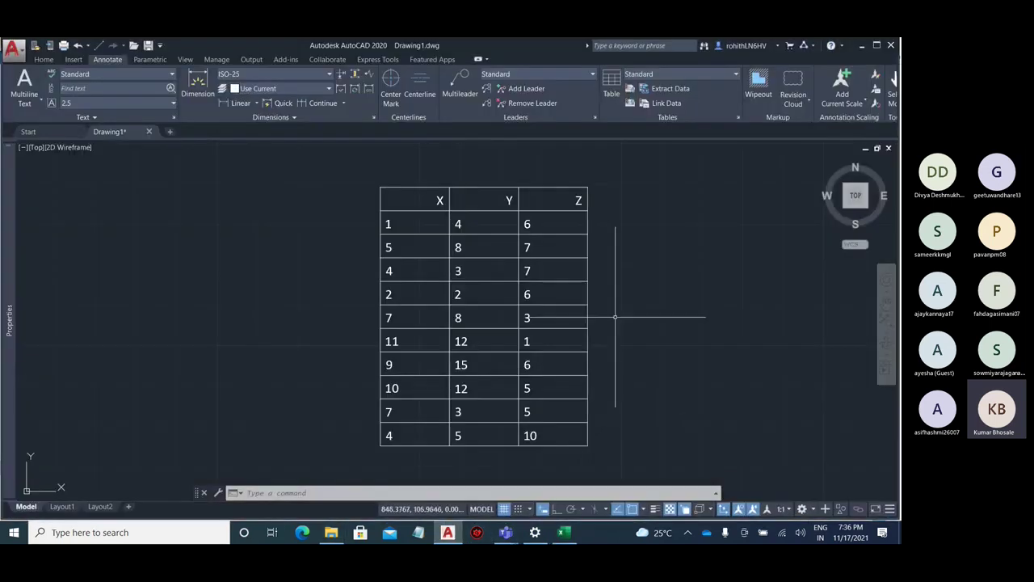
pyautogui.scroll(-5, 610, 313)
pyautogui.click(616, 340)
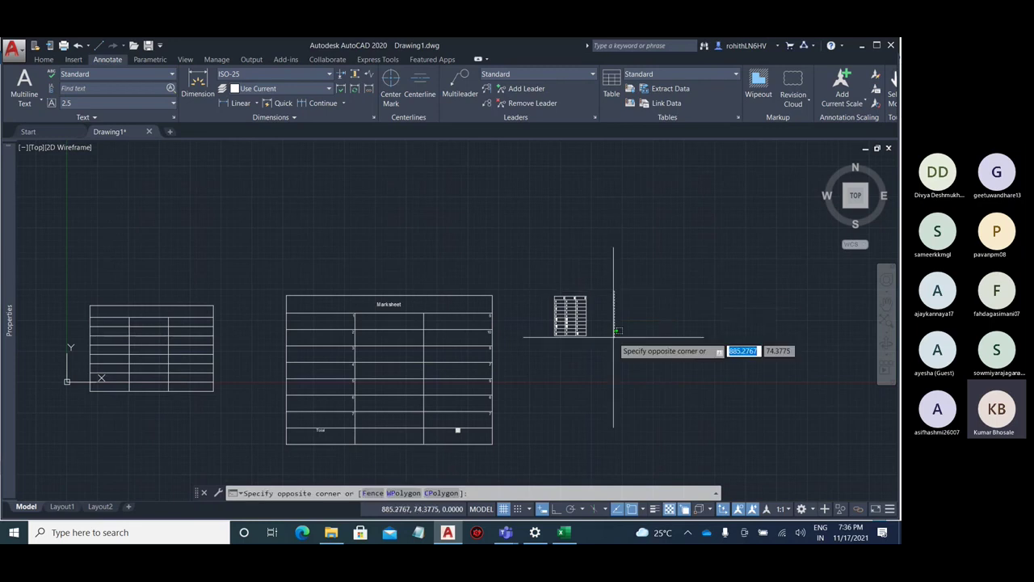
pyautogui.scroll(2, 622, 320)
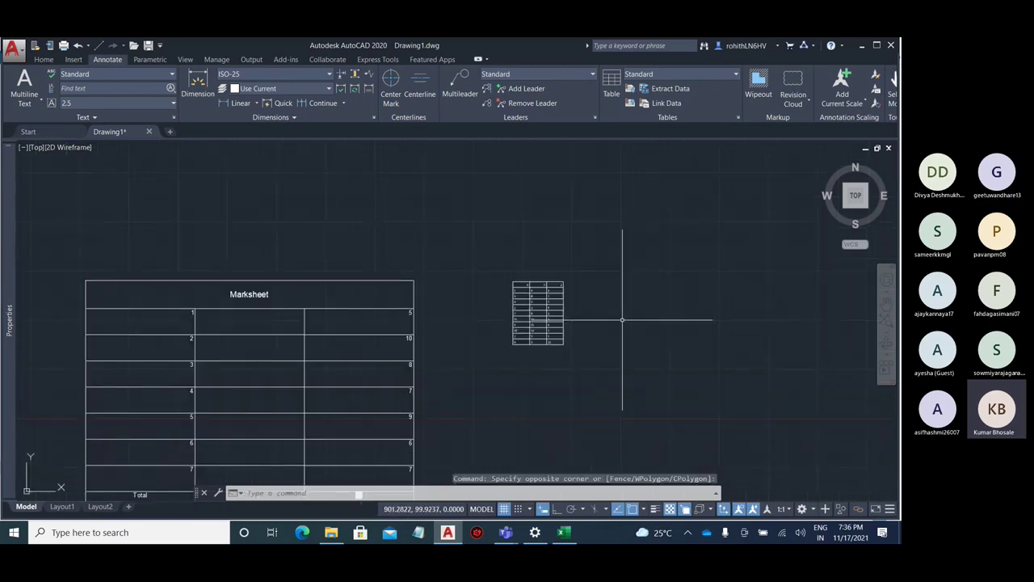
pyautogui.scroll(2, 580, 315)
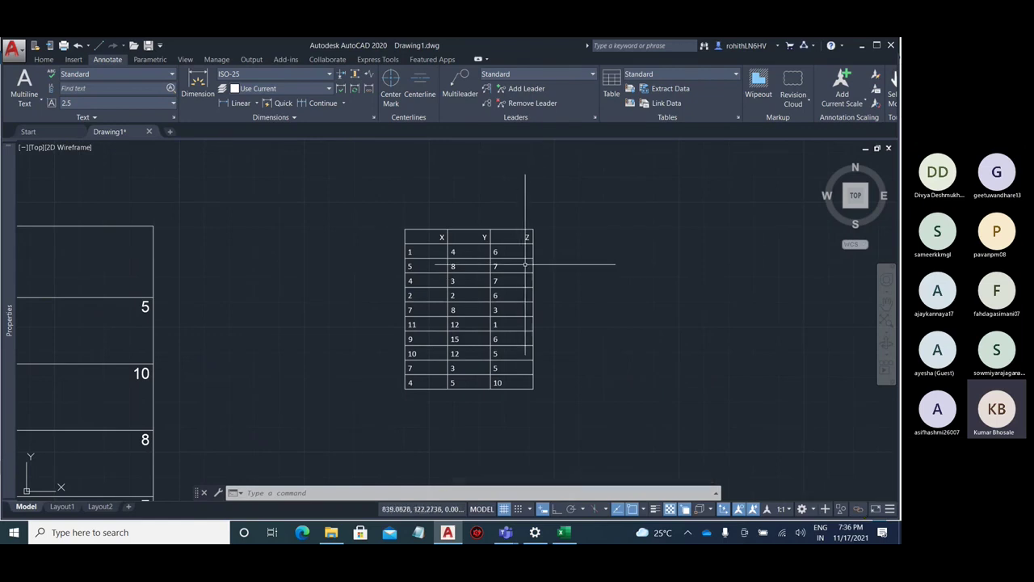
pyautogui.scroll(2, 525, 264)
pyautogui.click(349, 397)
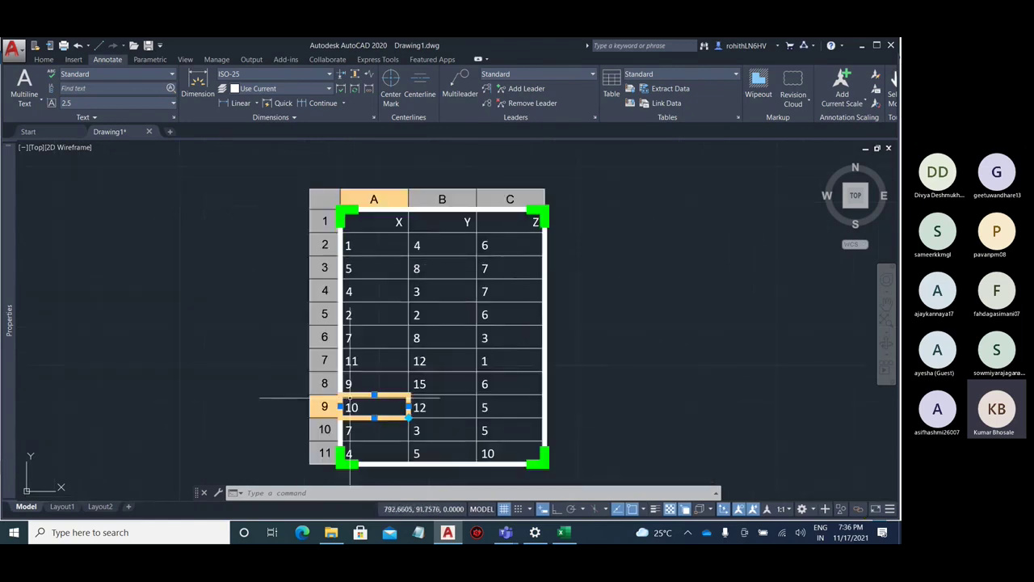
pyautogui.press('Escape')
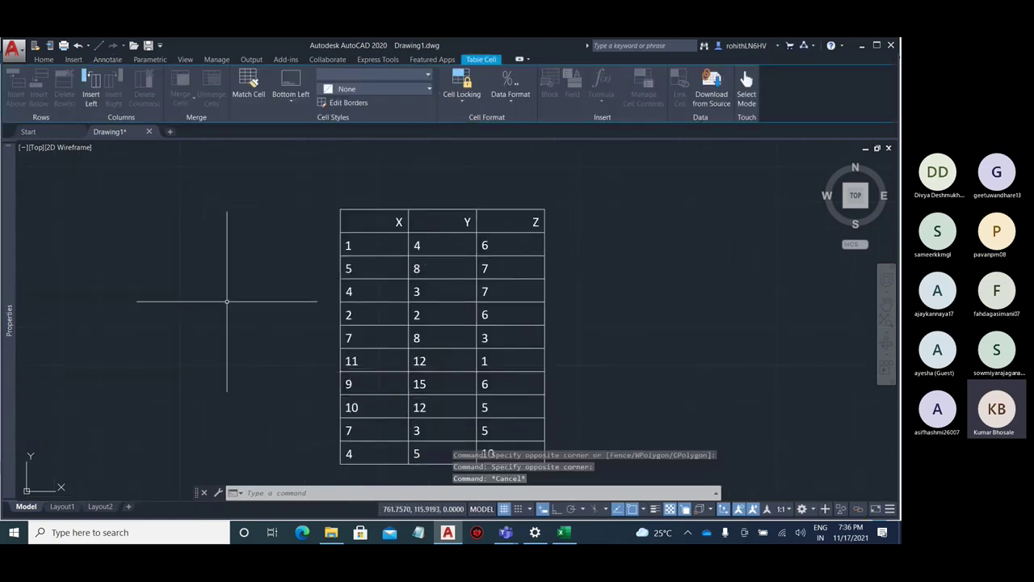
pyautogui.scroll(-3, 319, 269)
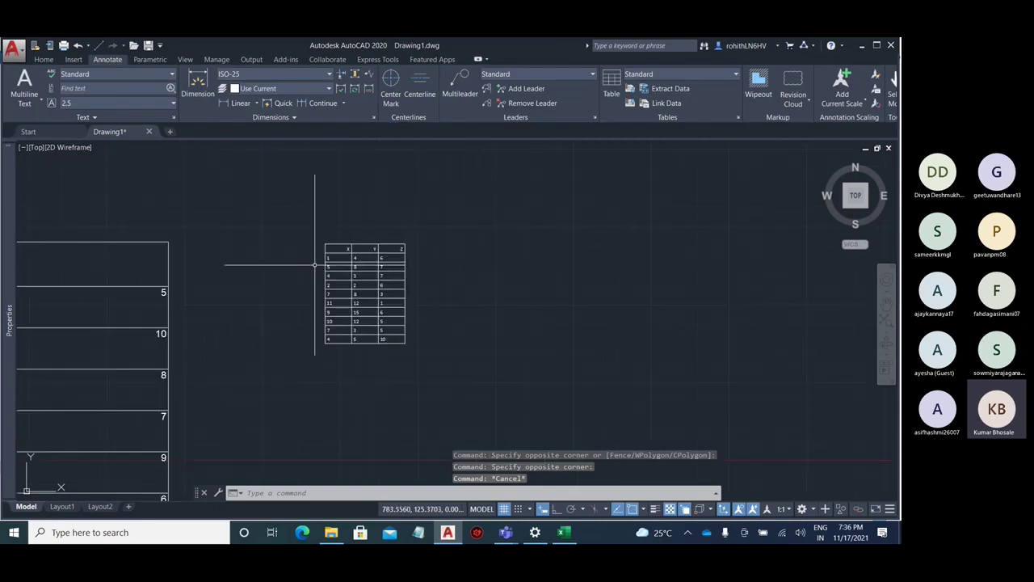
# Check Excel again briefly, then pan so the XYZ table sits centered in view
pyautogui.click(564, 531)
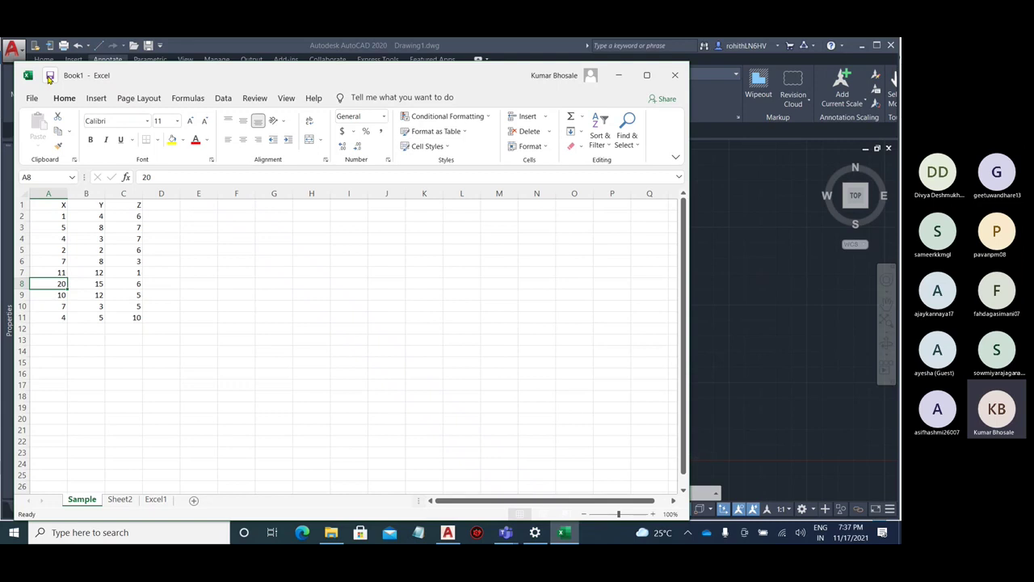
pyautogui.click(618, 76)
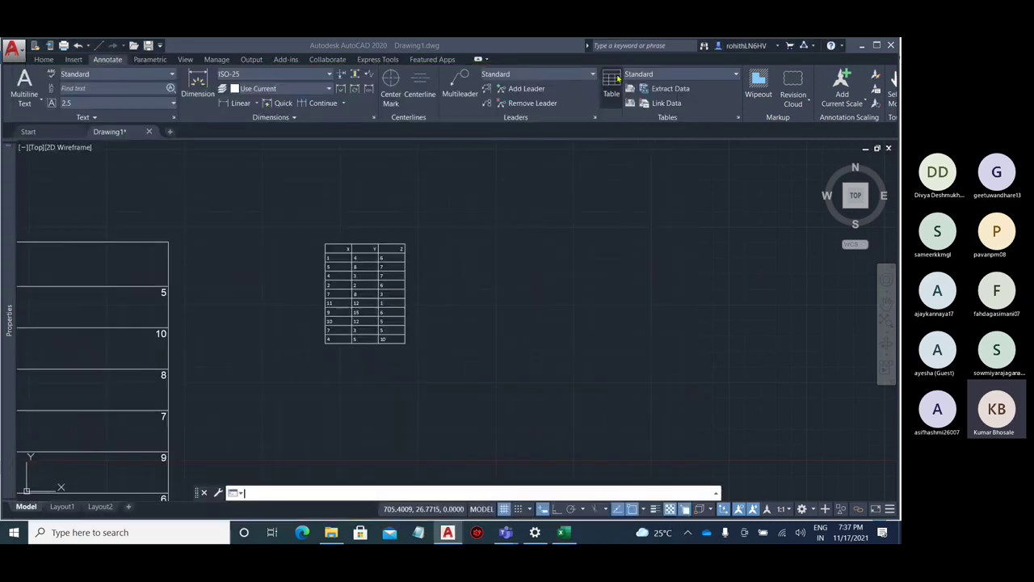
pyautogui.scroll(4, 340, 305)
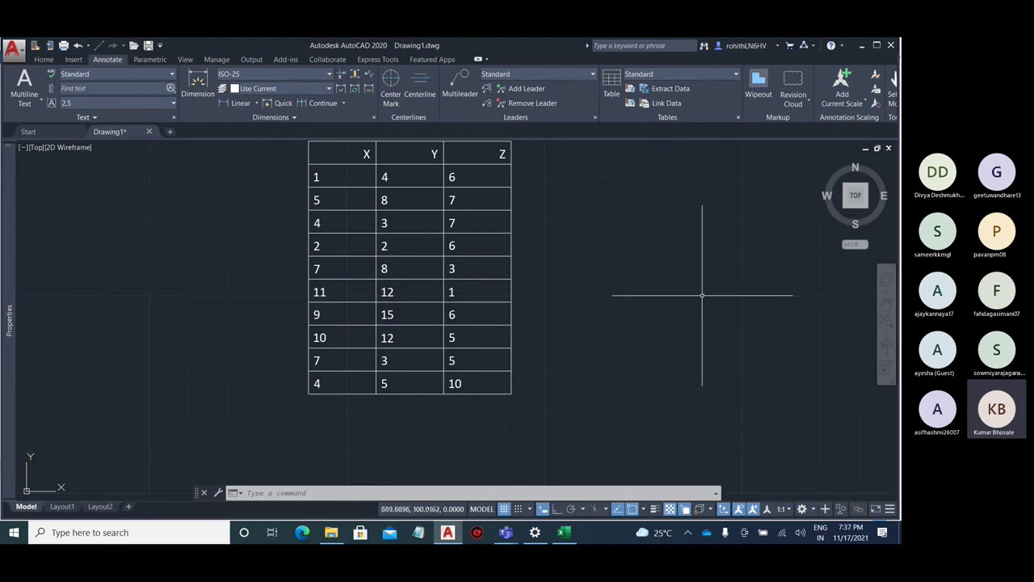
pyautogui.scroll(-3, 694, 267)
pyautogui.moveTo(630, 275); pyautogui.dragTo(571, 323, button='middle')
pyautogui.scroll(2, 571, 323)
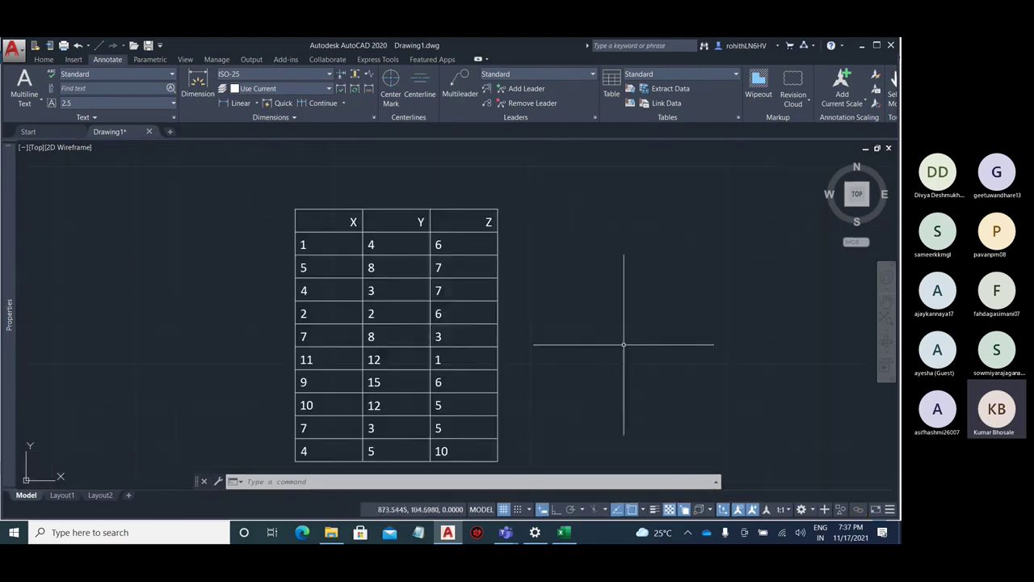
pyautogui.moveTo(685, 347); pyautogui.dragTo(657, 322, button='middle')
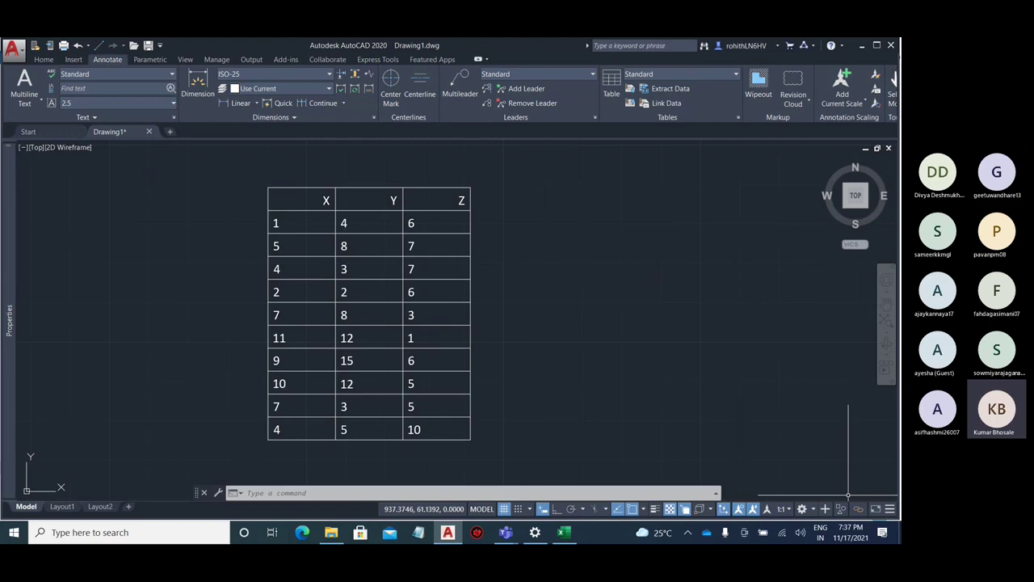
# Run Download from Source on the linked table so its X column updates from 9 to 20
pyautogui.click(275, 383)
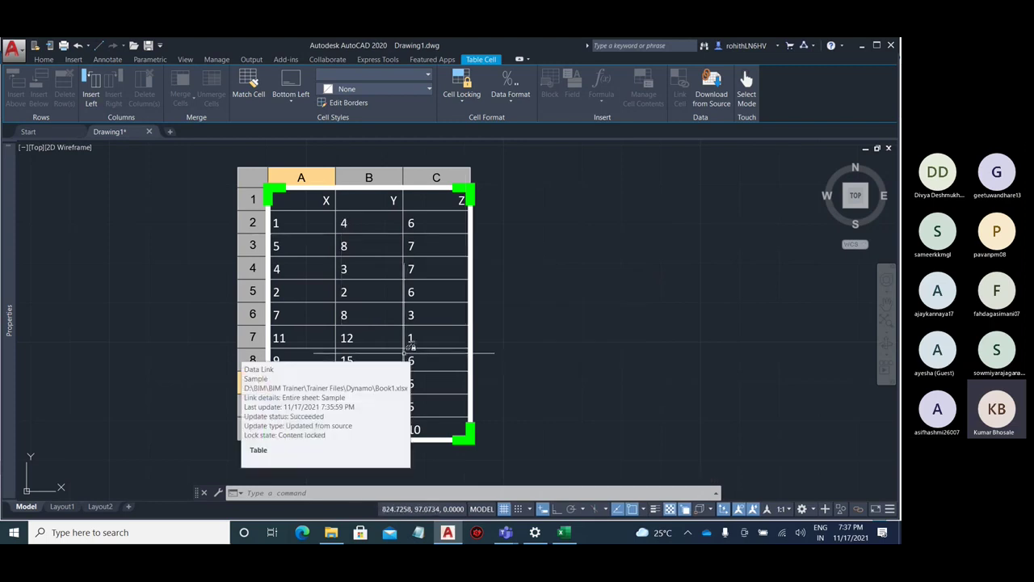
pyautogui.click(714, 102)
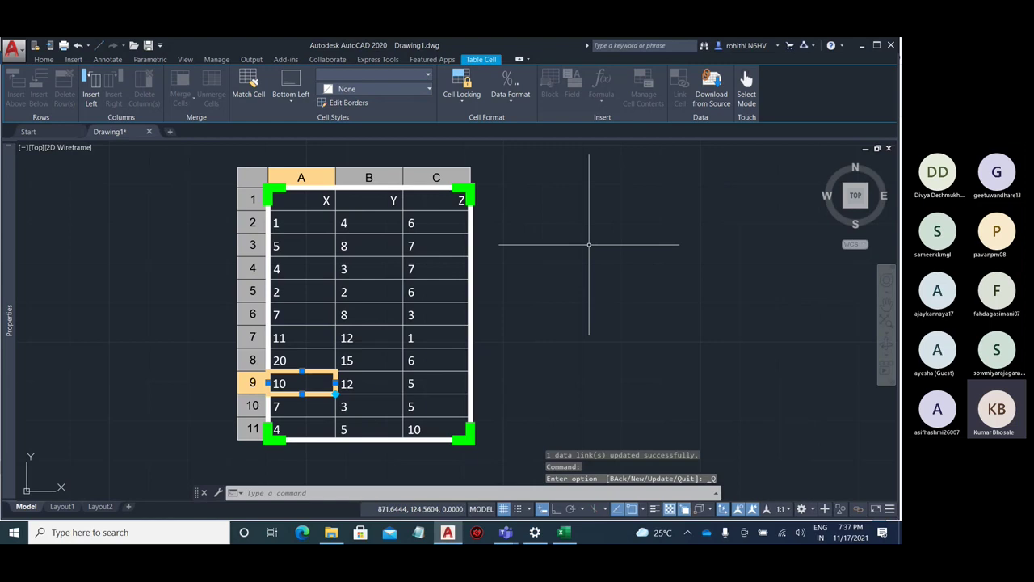
pyautogui.click(290, 359)
pyautogui.scroll(5, 286, 359)
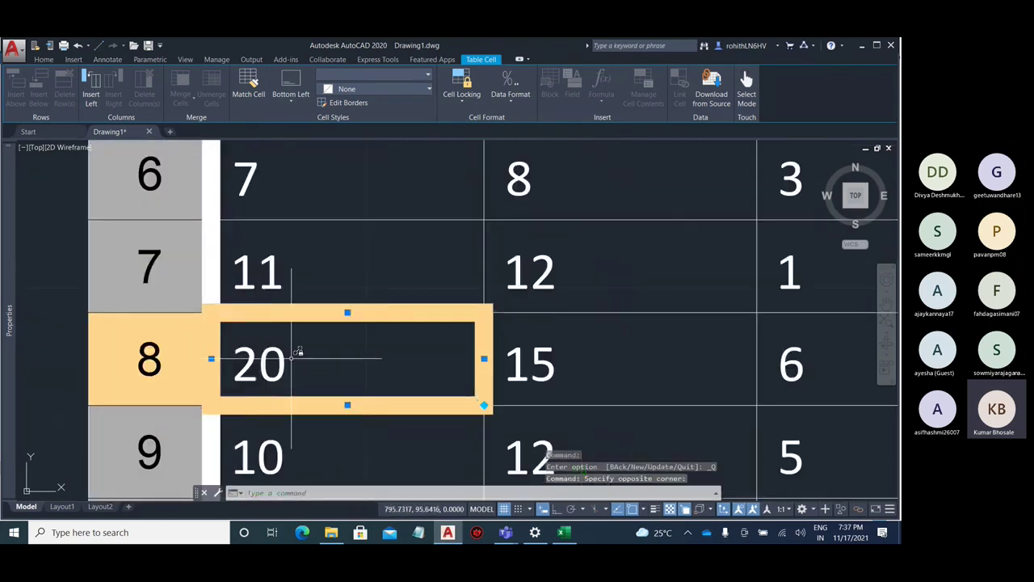
pyautogui.scroll(-8, 345, 326)
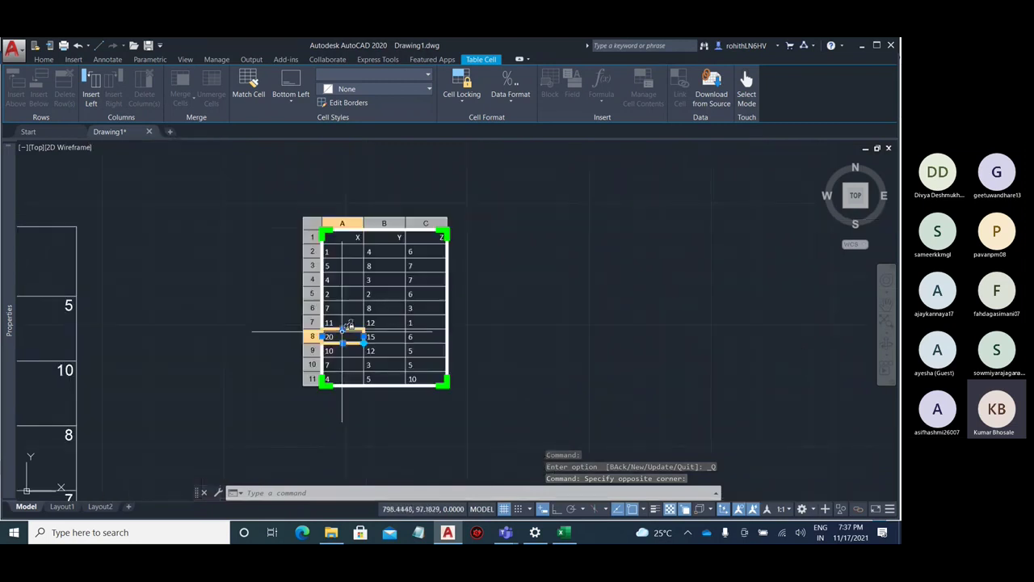
pyautogui.scroll(2, 337, 314)
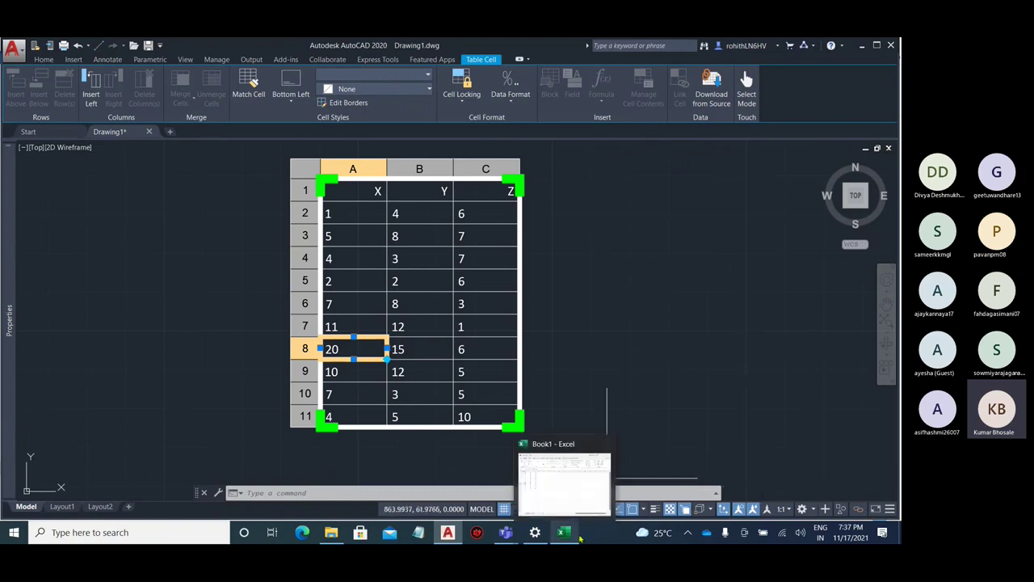
# Enter 10 in cells C8, C6 and B2 of Excel's Sample sheet
pyautogui.click(568, 534)
pyautogui.click(126, 283)
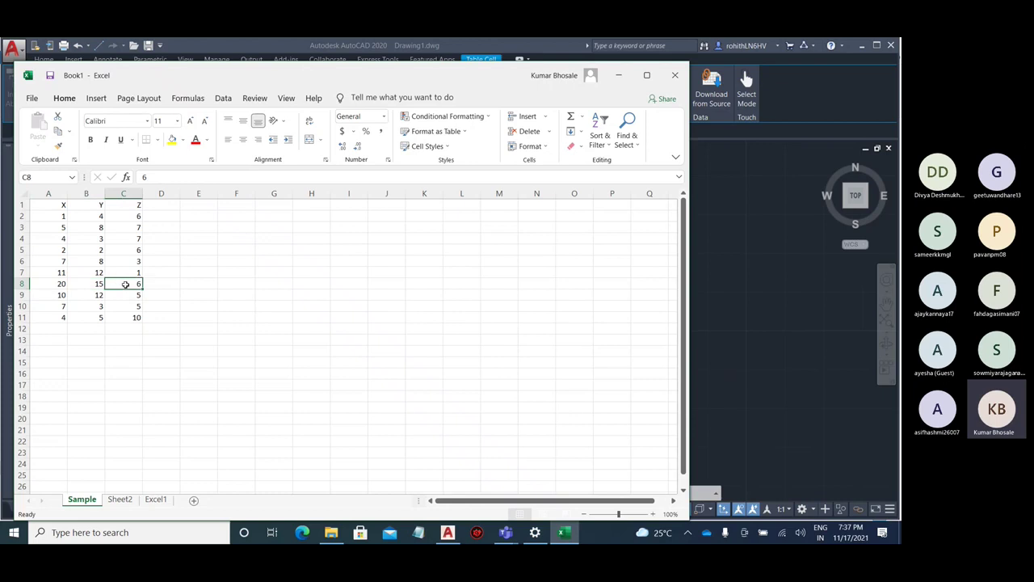
pyautogui.write('10')
pyautogui.click(135, 259)
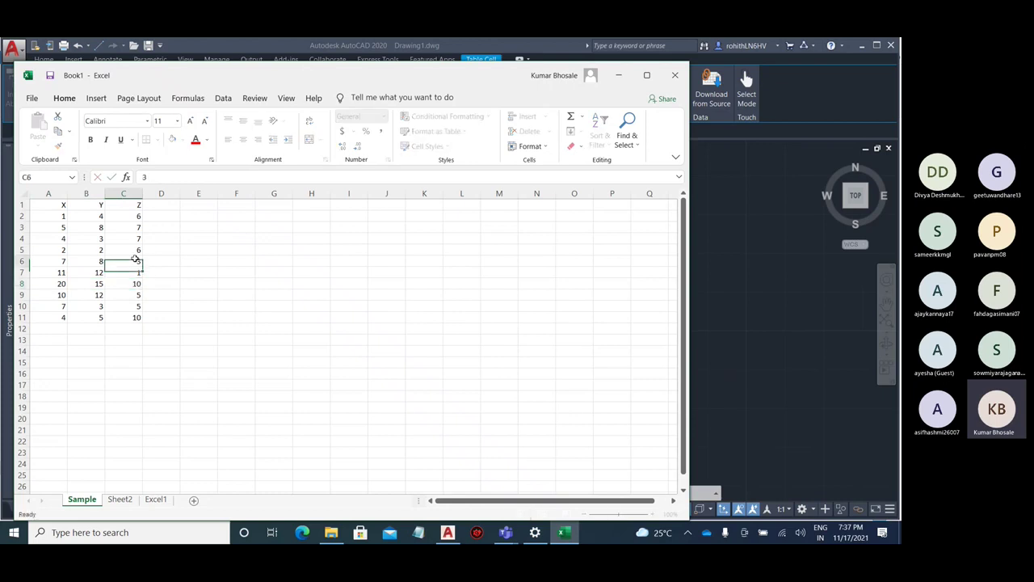
pyautogui.write('10')
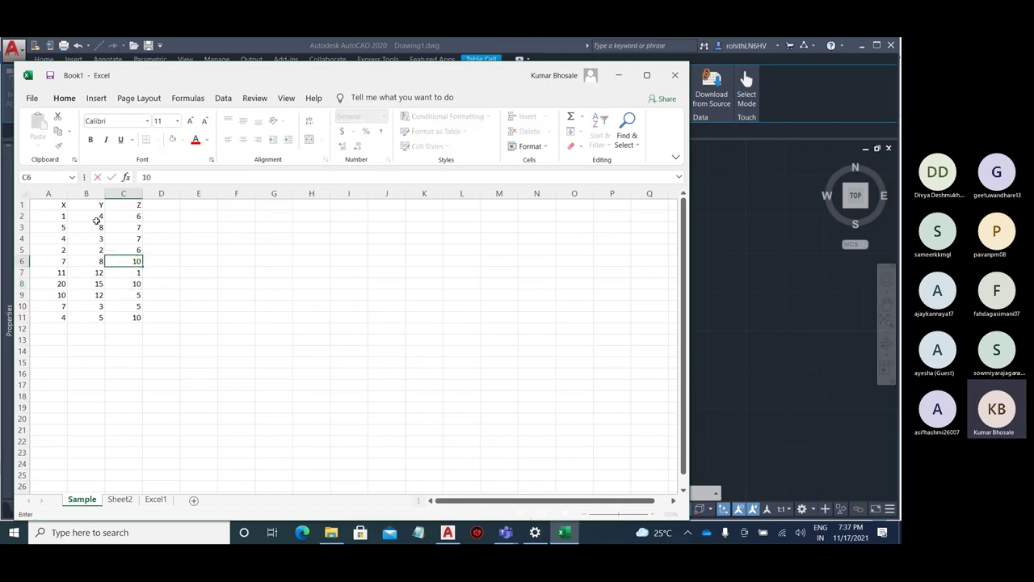
pyautogui.click(96, 219)
pyautogui.write('10')
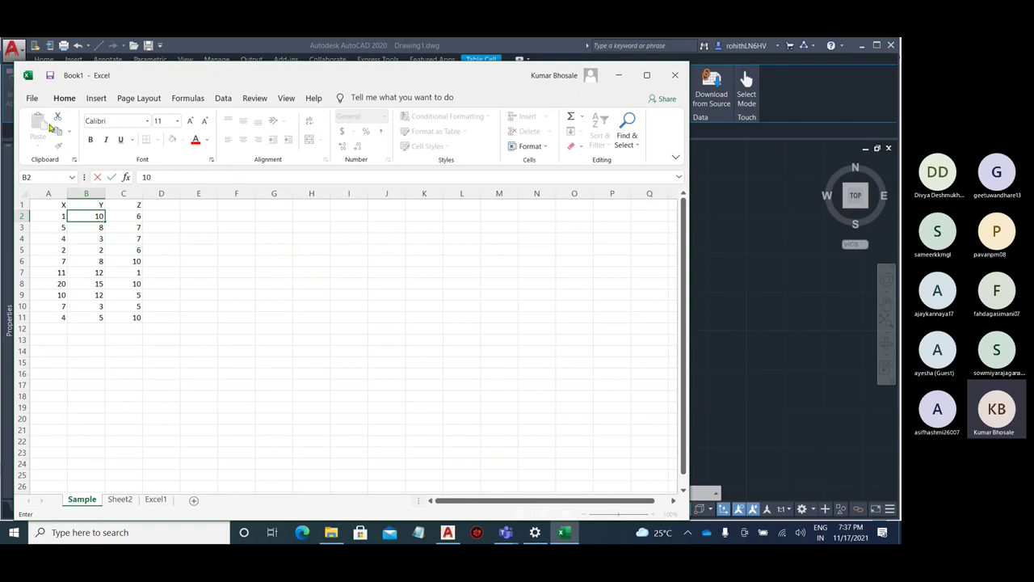
pyautogui.click(51, 76)
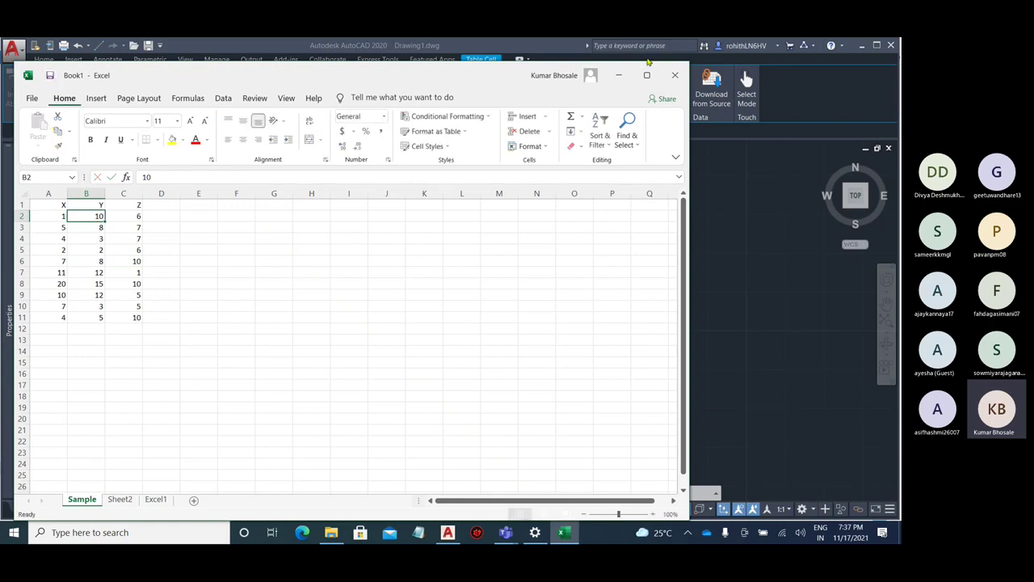
# Back in AutoCAD, window-select the whole linked XYZ table
pyautogui.click(622, 76)
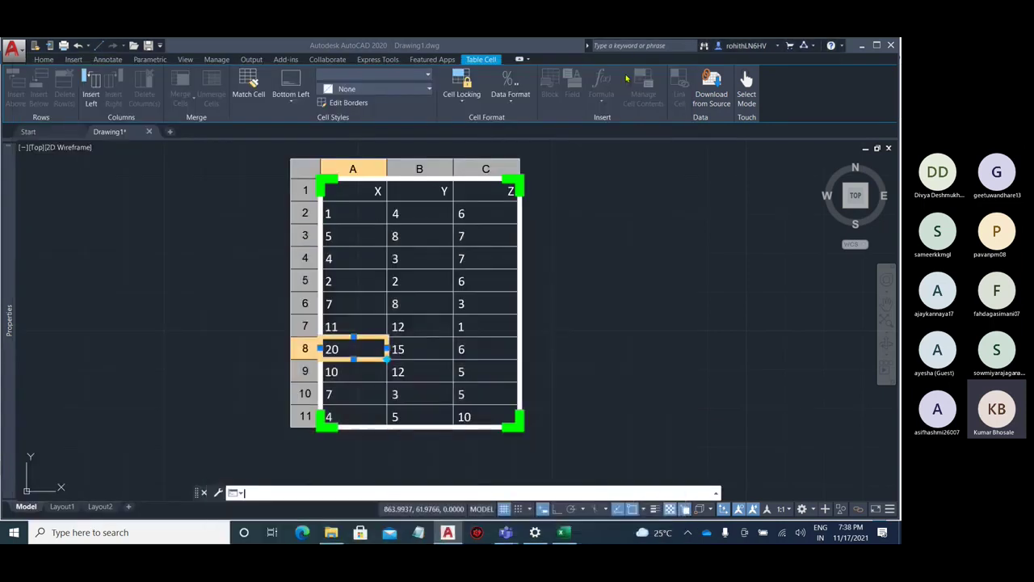
pyautogui.click(611, 335)
pyautogui.click(612, 332)
pyautogui.click(620, 337)
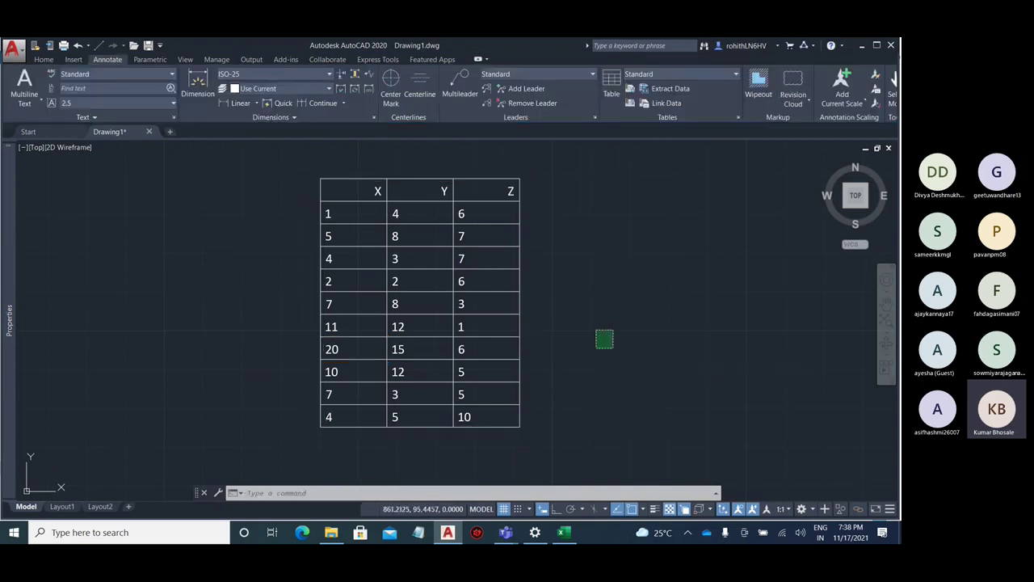
pyautogui.click(498, 332)
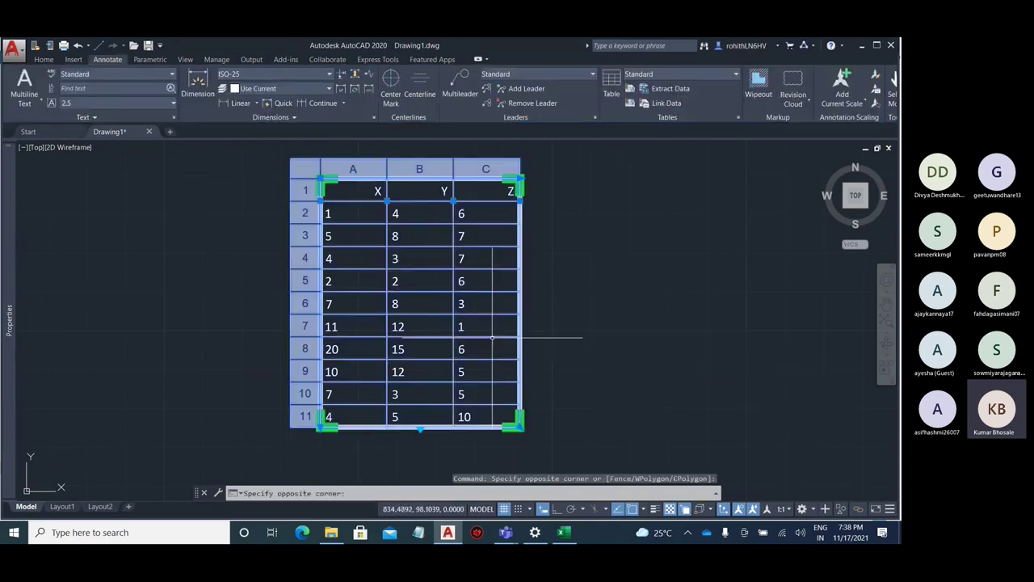
# Deselect, reposition the view and run Download from Source on a table cell, which crashes AutoCAD
pyautogui.scroll(-4, 606, 301)
pyautogui.scroll(2, 610, 315)
pyautogui.scroll(2, 610, 315)
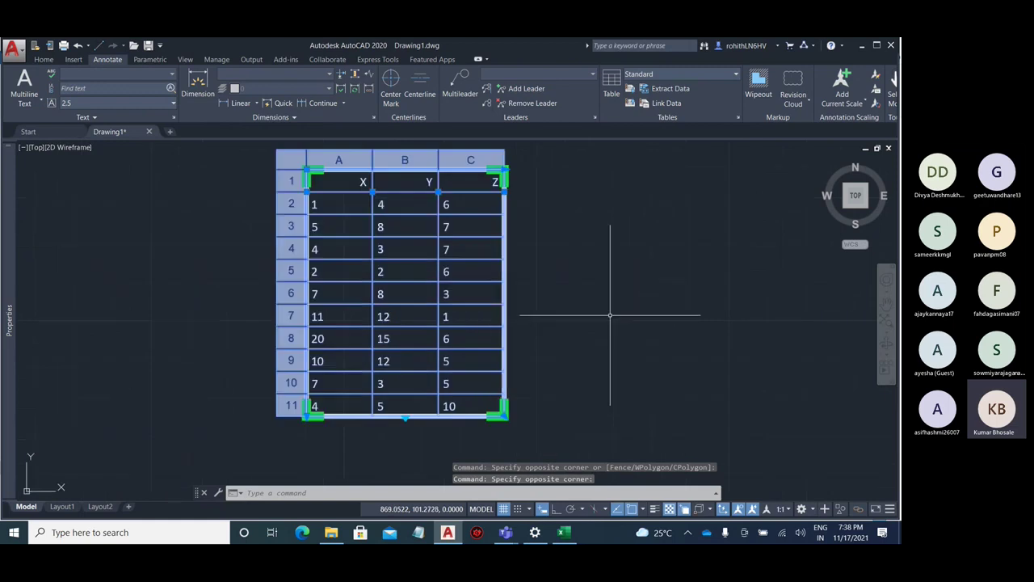
pyautogui.press('Escape')
pyautogui.moveTo(607, 316)
pyautogui.mouseDown(button='middle')
pyautogui.moveTo(560, 223)
pyautogui.moveTo(549, 224)
pyautogui.mouseUp(button='middle')
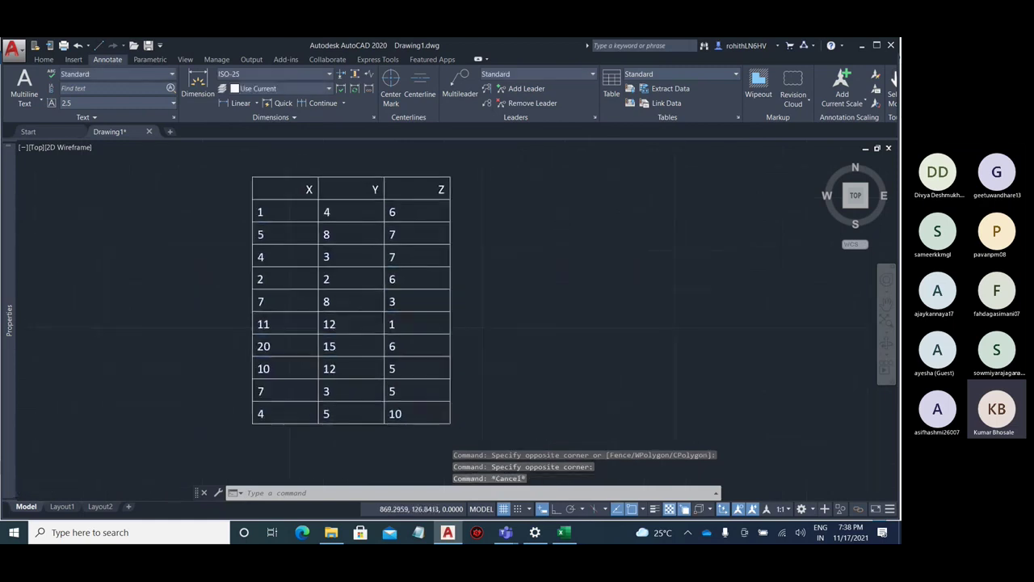
pyautogui.click(442, 227)
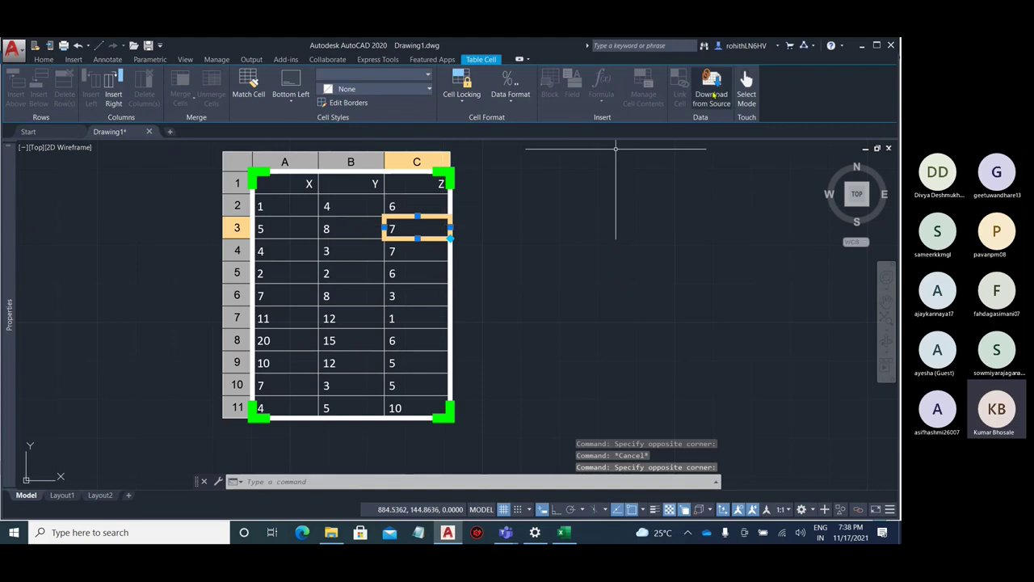
pyautogui.click(713, 94)
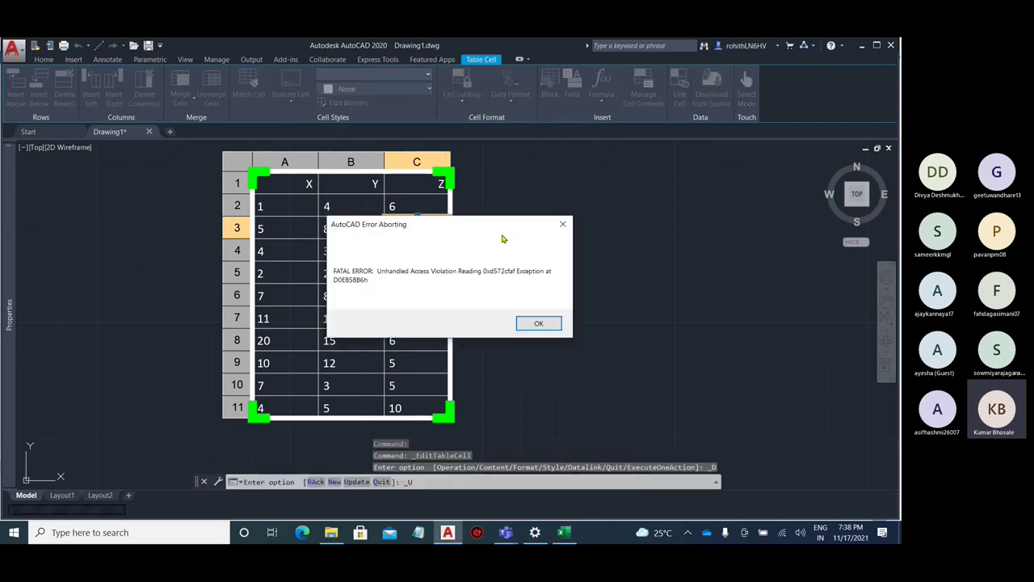
# Save the session as Drawing1_recover.dwg, cancel the error report, and minimize File Explorer
pyautogui.click(537, 324)
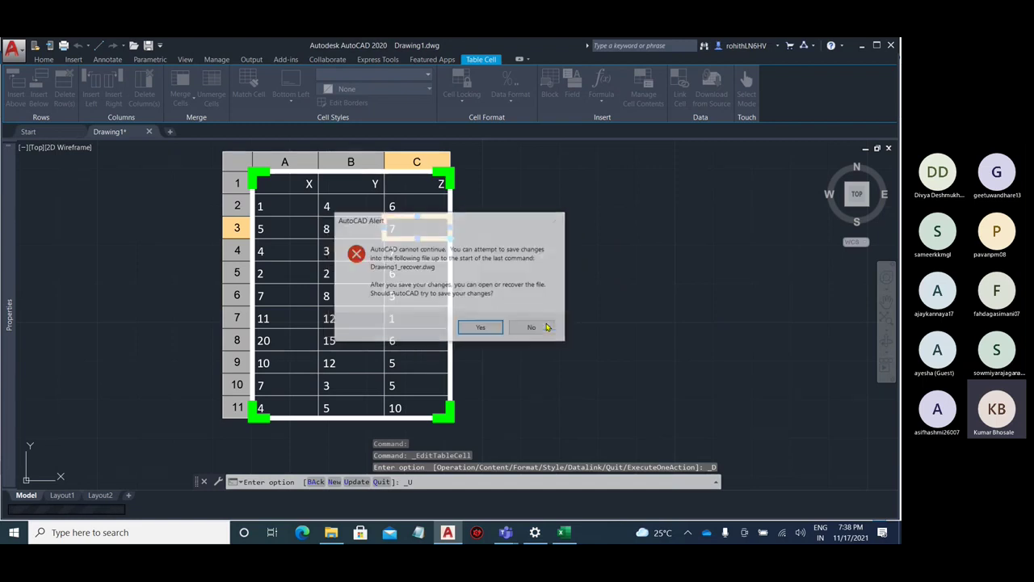
pyautogui.click(496, 329)
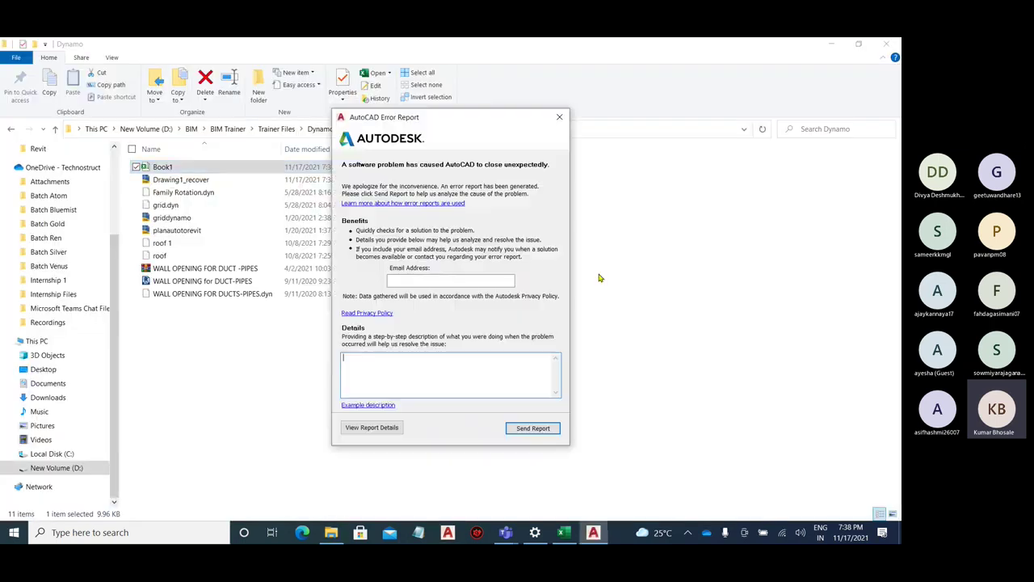
pyautogui.click(559, 118)
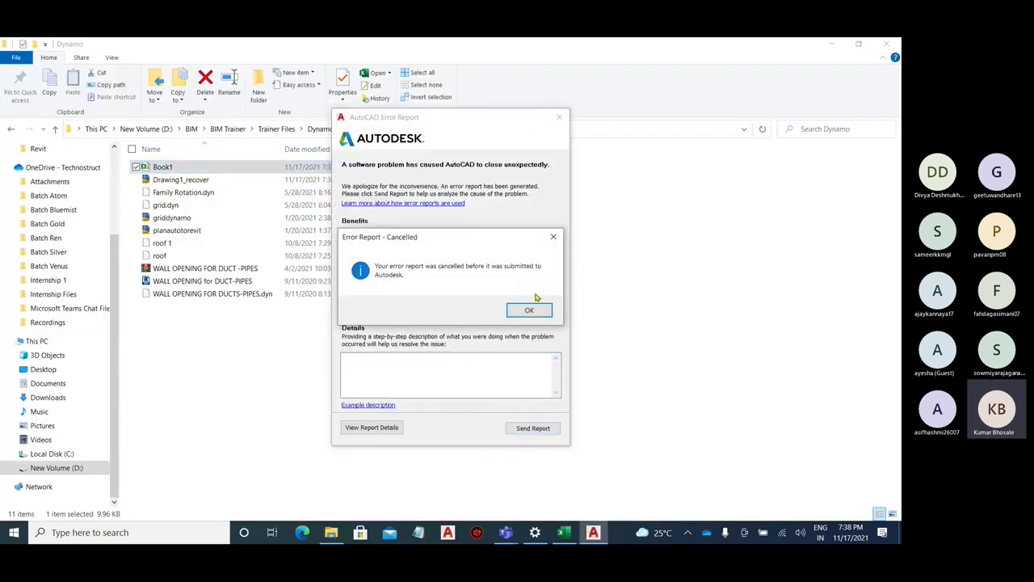
pyautogui.press('Return')
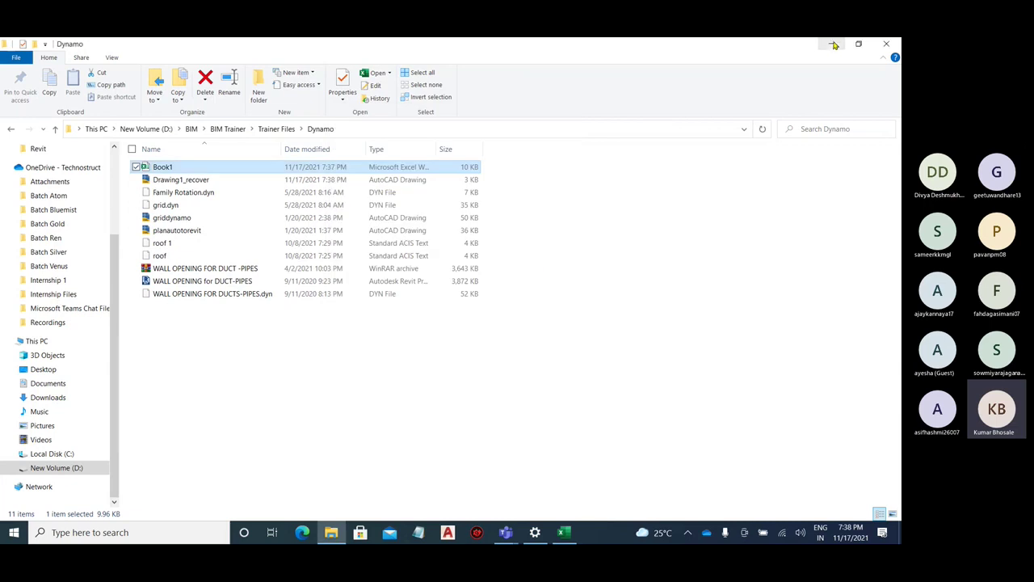
pyautogui.click(833, 43)
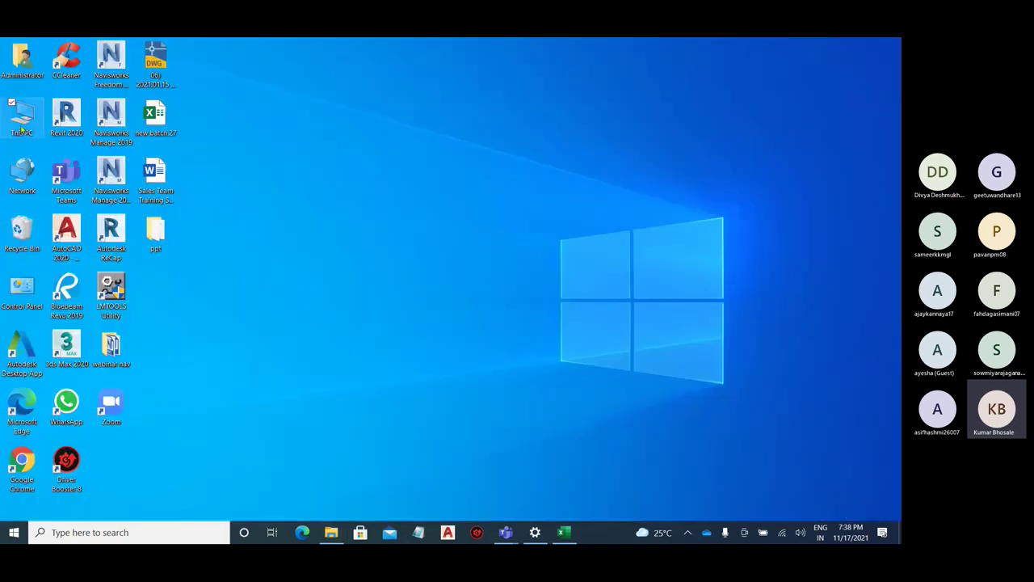
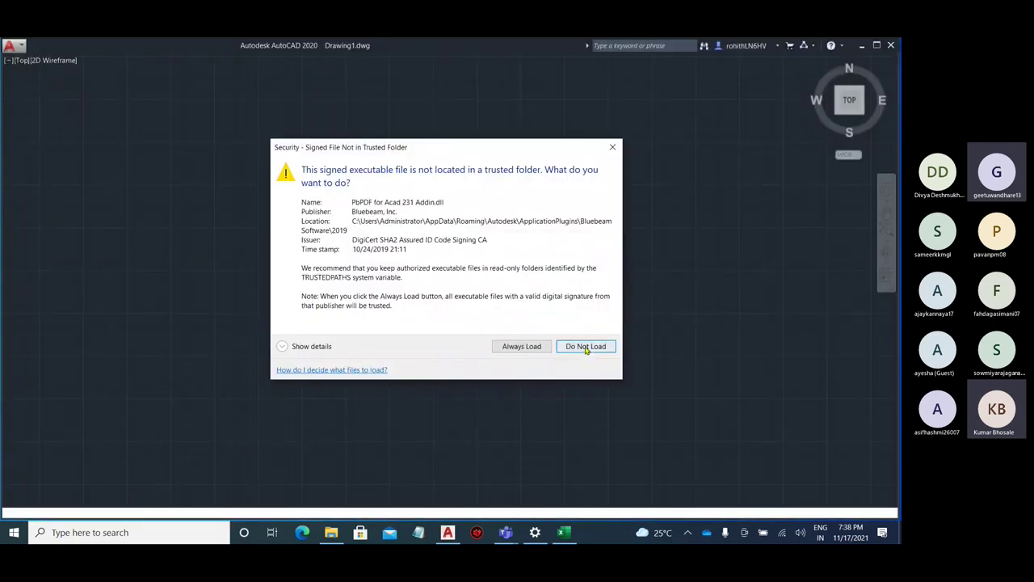
# Decline loading the unsigned add-in and let AutoCAD open the blank Drawing1
pyautogui.click(586, 349)
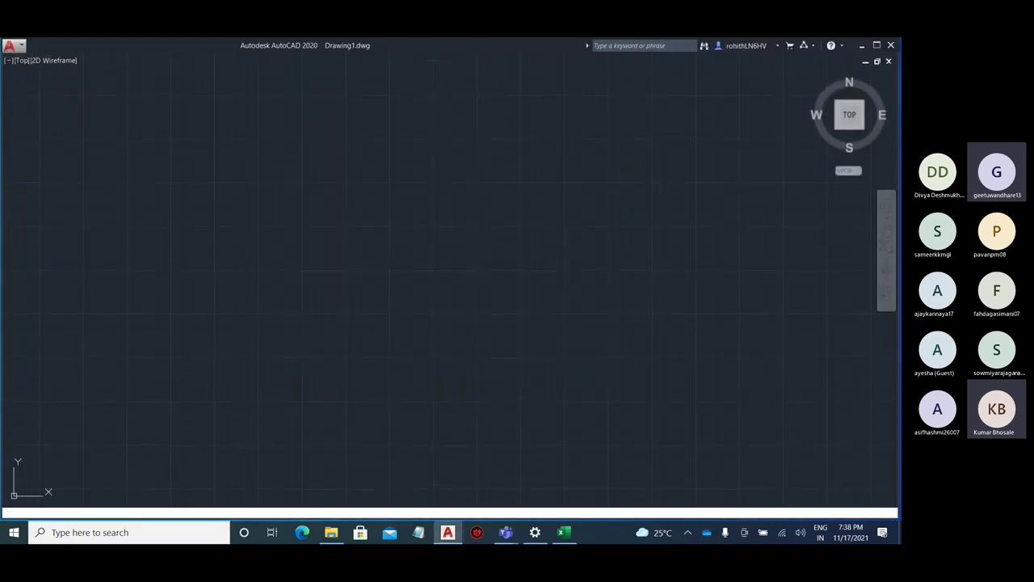
pyautogui.moveTo(570, 537)
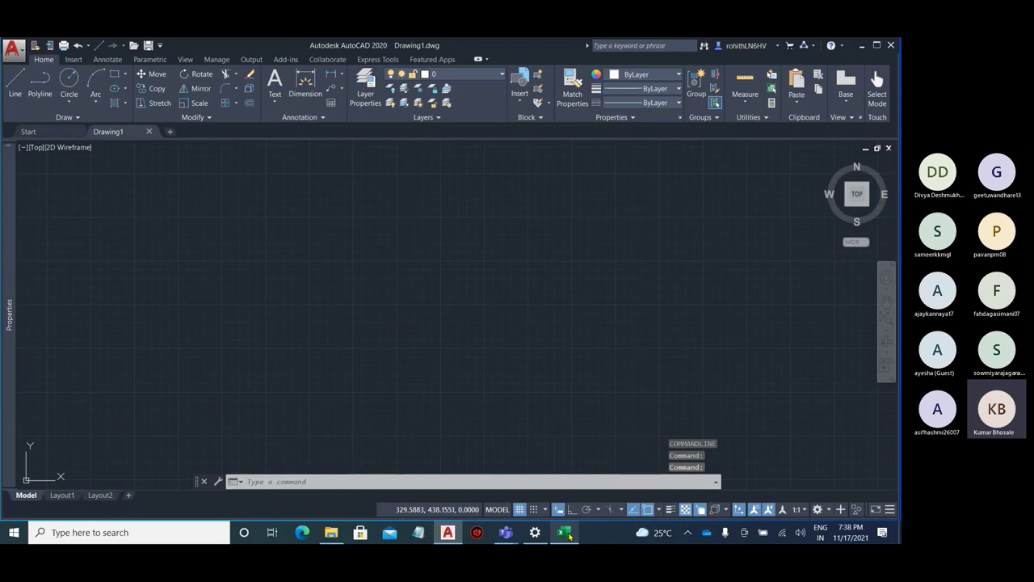
pyautogui.scroll(-10, 239, 332)
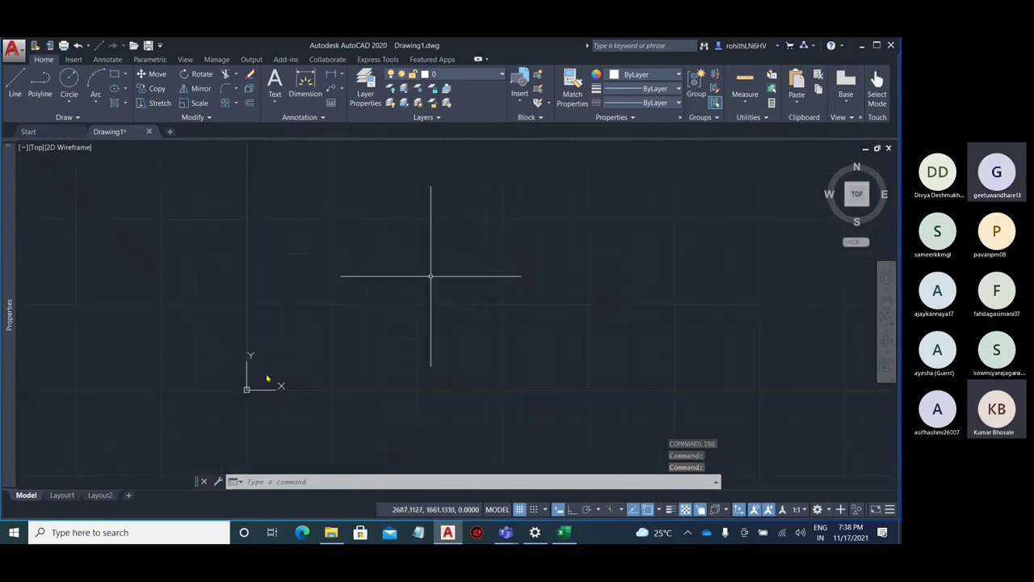
pyautogui.scroll(10, 245, 396)
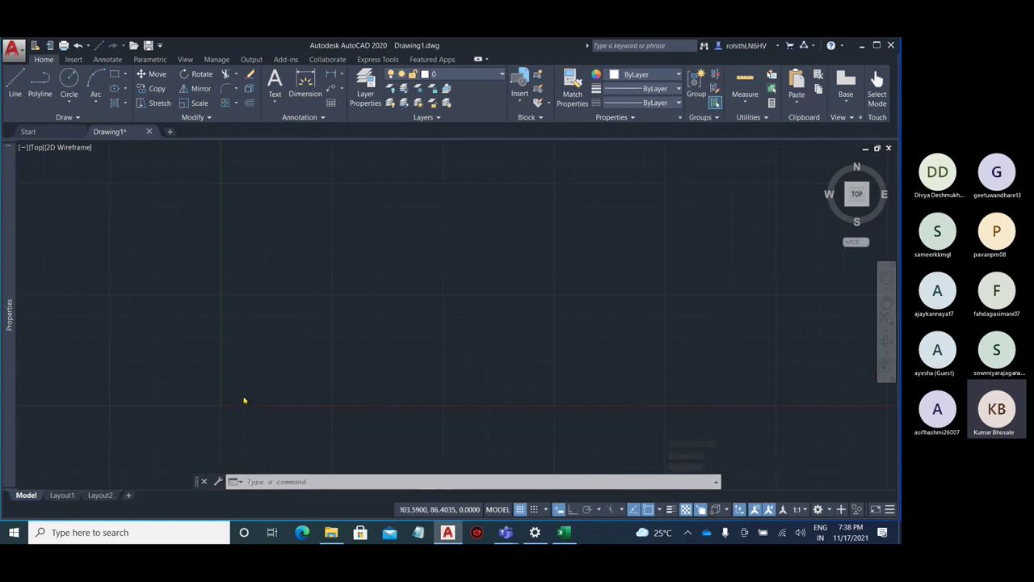
# Start a new table from the Annotate tab, based on a data link
pyautogui.click(113, 62)
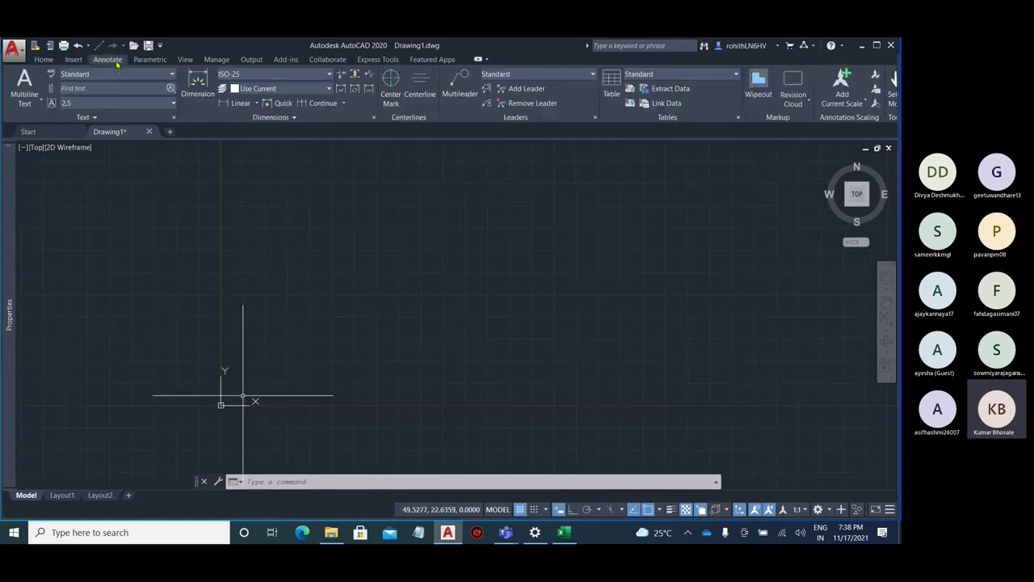
pyautogui.click(611, 90)
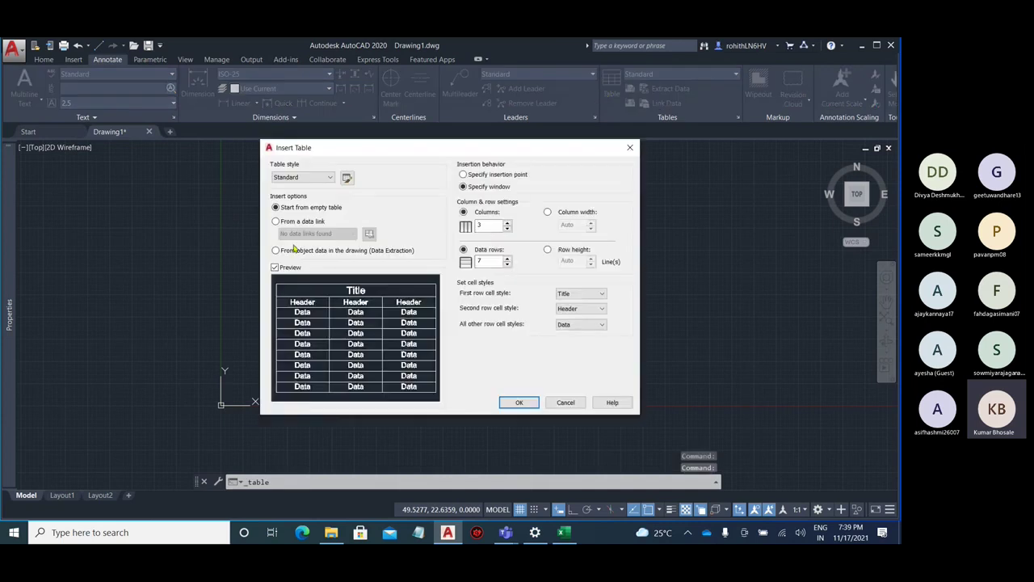
pyautogui.click(284, 220)
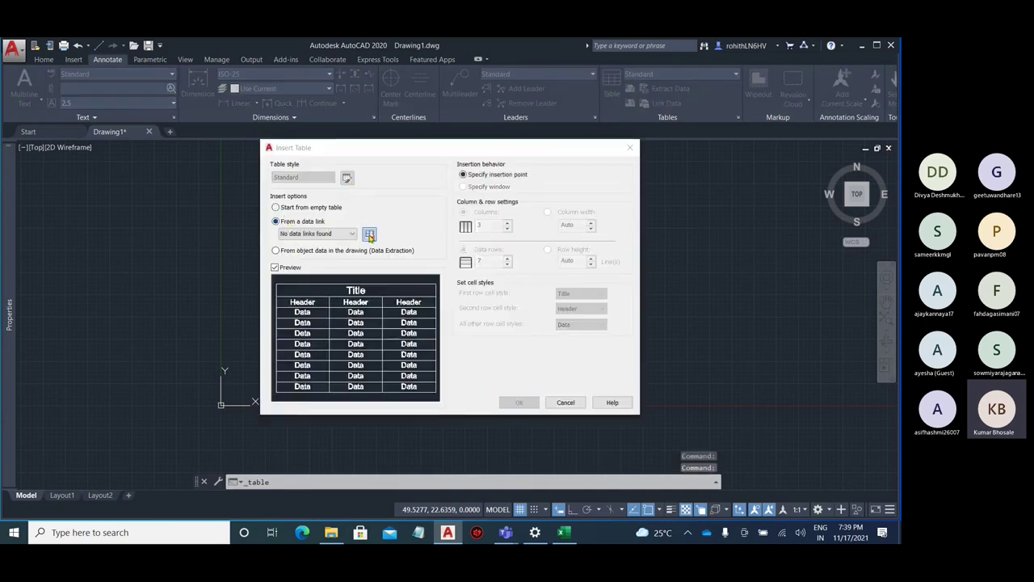
pyautogui.click(369, 234)
# Create a new Excel data link named Sample pointing to the Book1 workbook
pyautogui.click(422, 198)
pyautogui.write('Sampl')
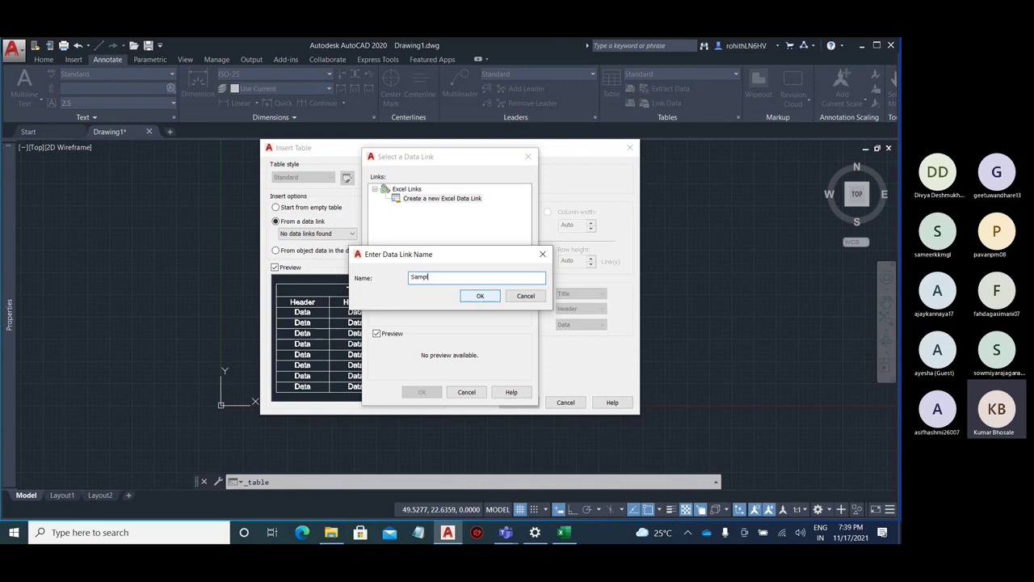
pyautogui.write('e')
pyautogui.click(480, 296)
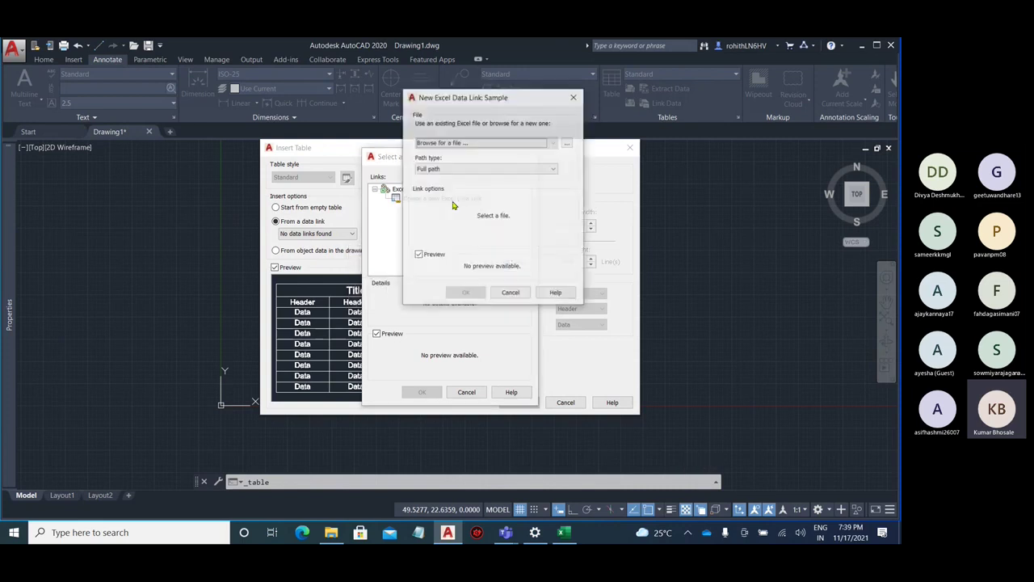
pyautogui.click(567, 143)
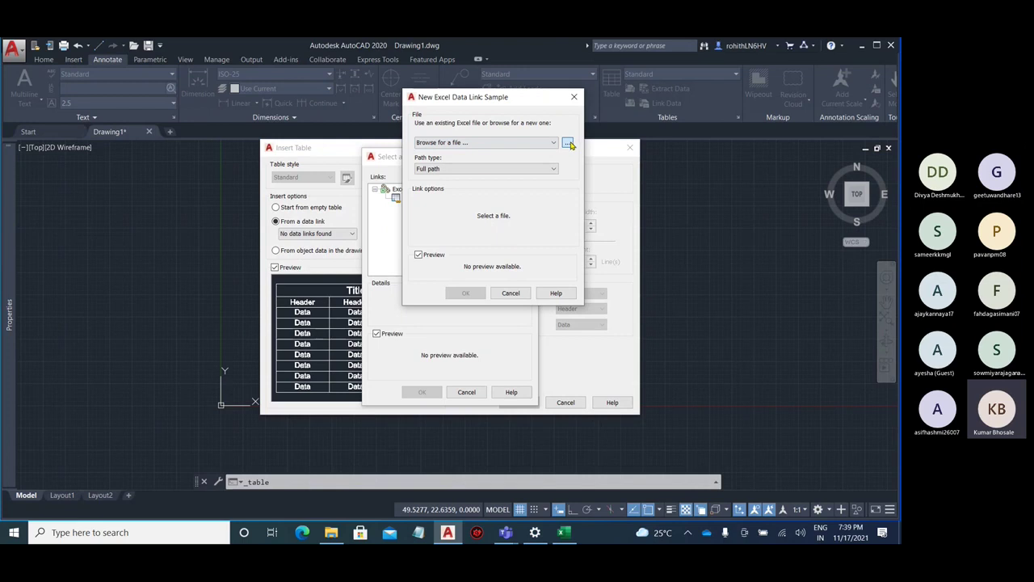
pyautogui.click(366, 224)
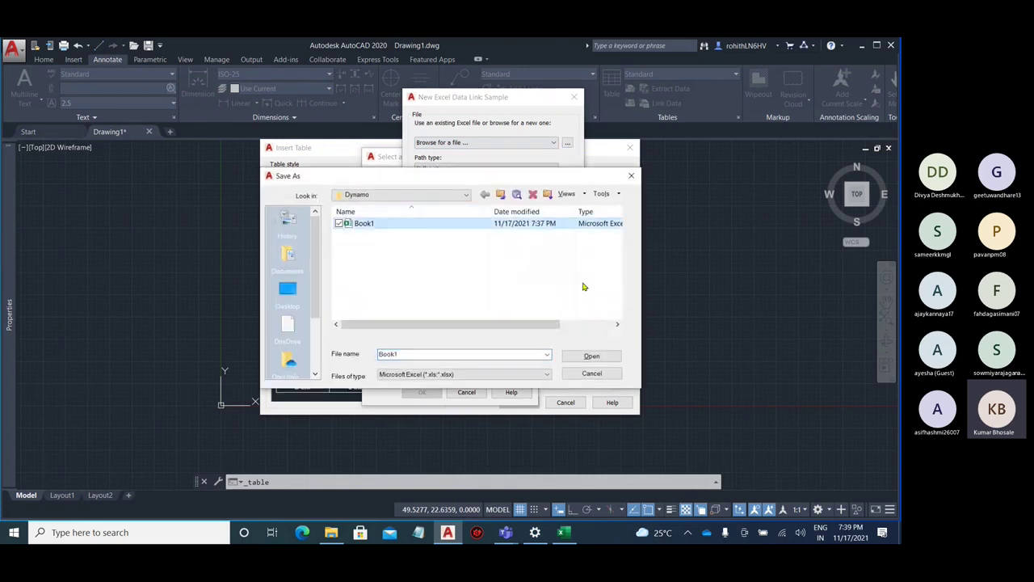
pyautogui.click(591, 356)
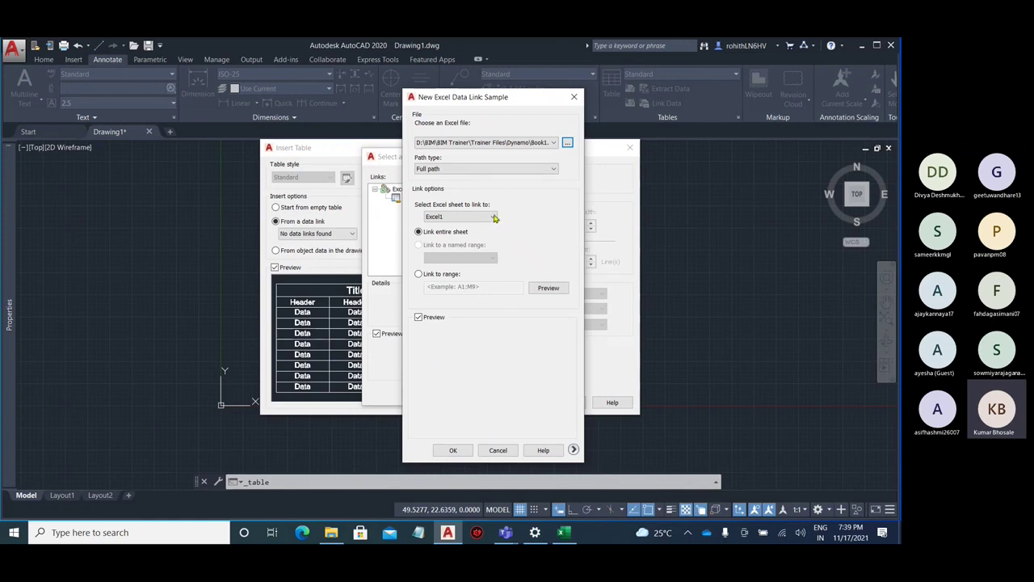
# Link the Sample sheet and use the Sample link for the table
pyautogui.click(496, 218)
pyautogui.click(482, 223)
pyautogui.click(475, 237)
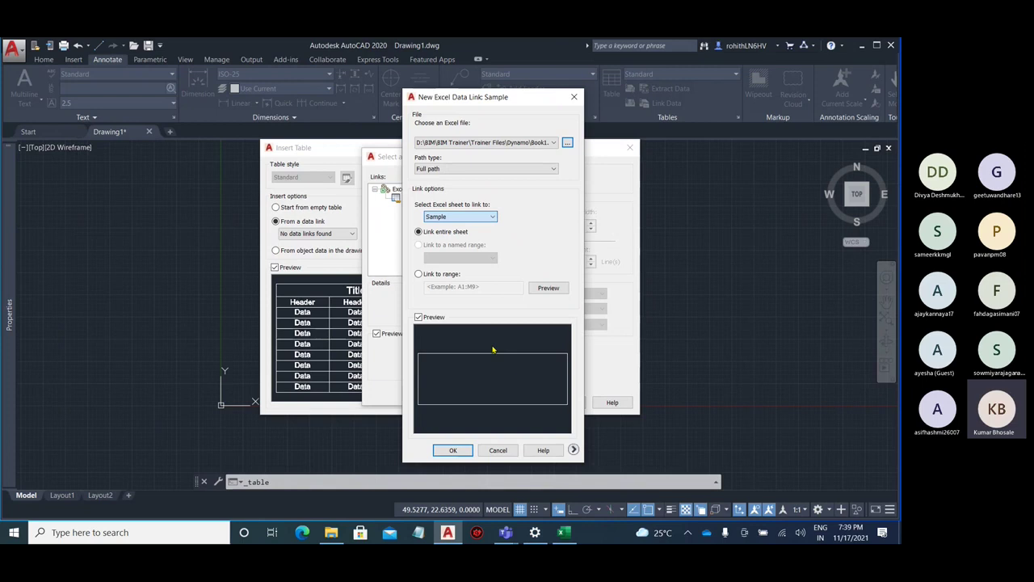
pyautogui.click(441, 454)
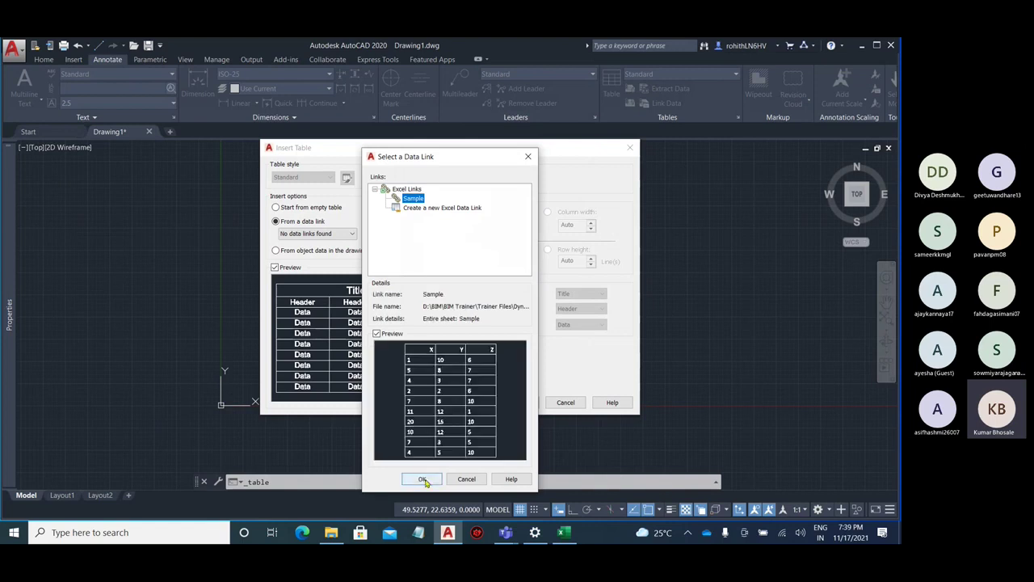
pyautogui.click(423, 479)
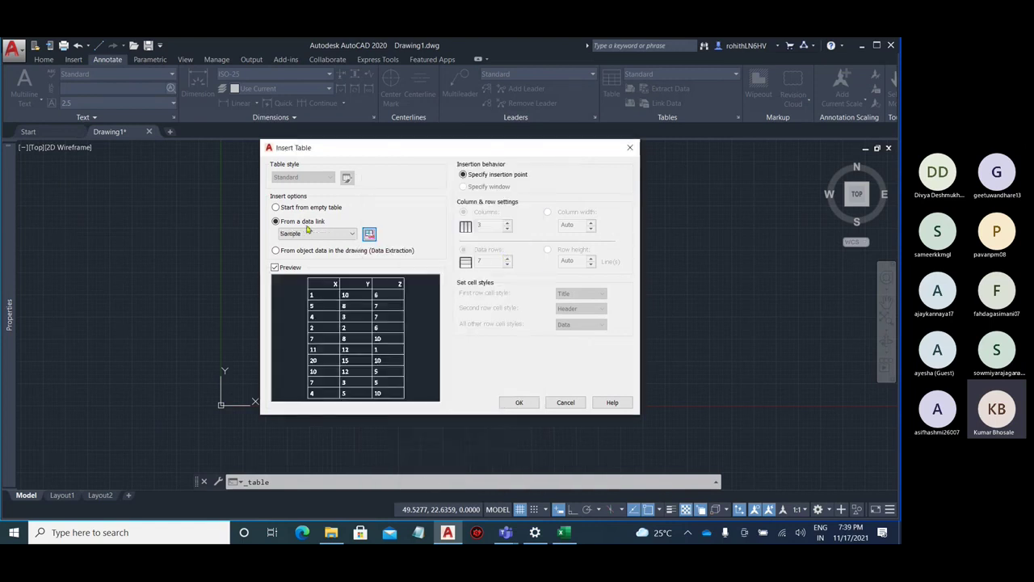
# Insert the linked X/Y/Z table into the drawing, frame it, and minimise AutoCAD
pyautogui.click(522, 402)
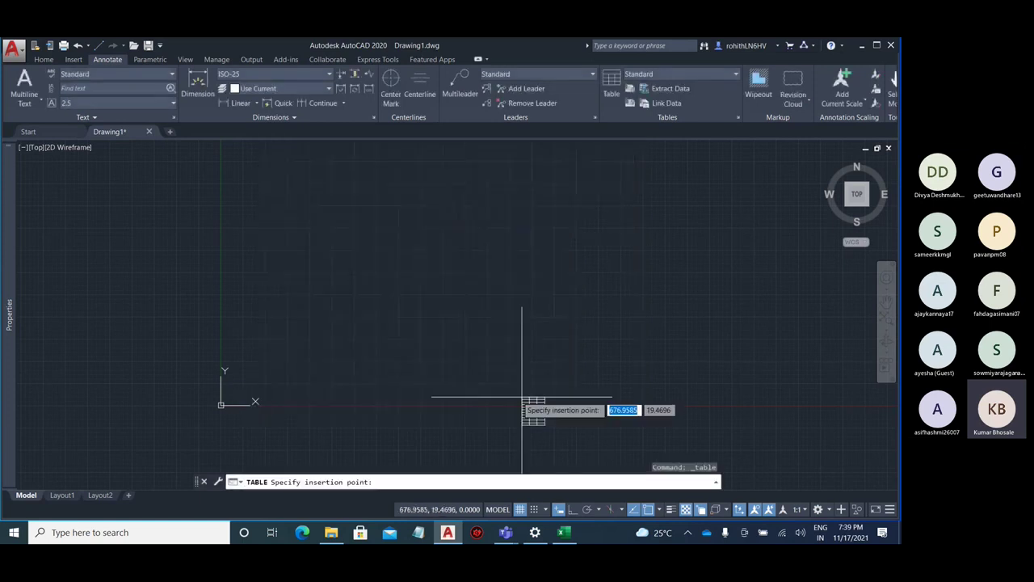
pyautogui.click(240, 368)
pyautogui.scroll(5, 312, 380)
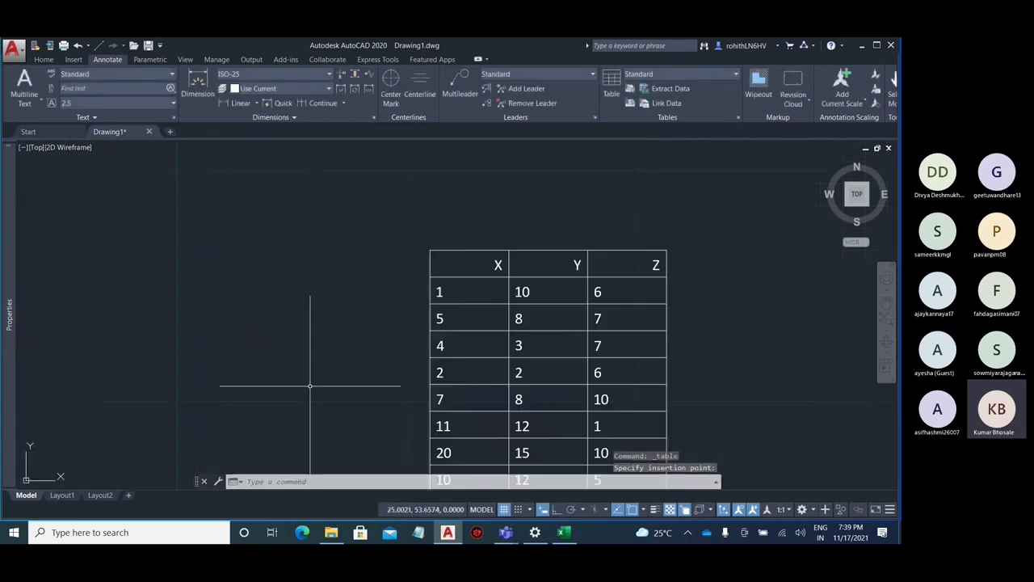
pyautogui.moveTo(360, 358); pyautogui.dragTo(275, 271, button='middle')
pyautogui.scroll(-2, 299, 273)
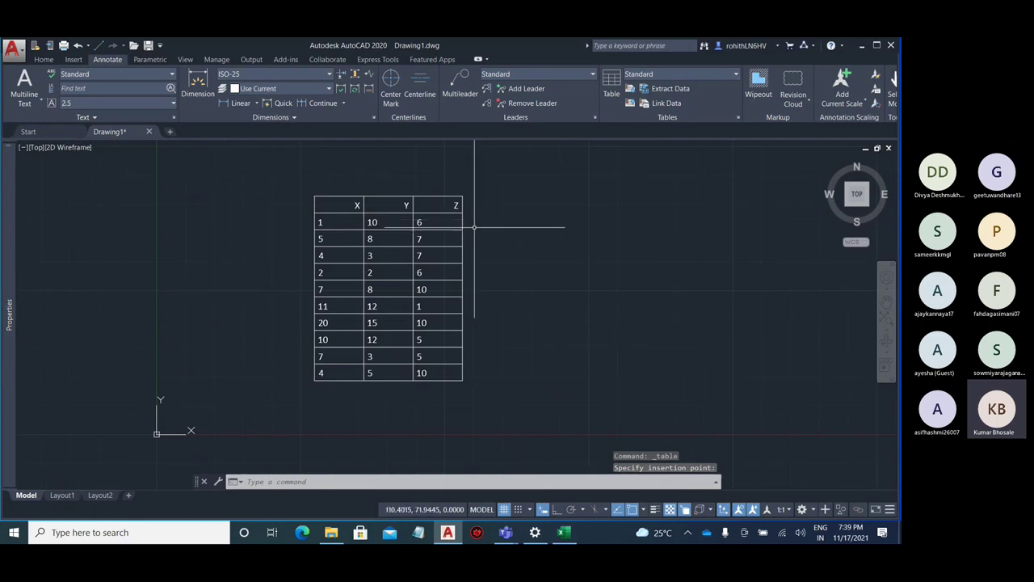
pyautogui.scroll(2, 471, 221)
pyautogui.moveTo(508, 277); pyautogui.dragTo(532, 257, button='middle')
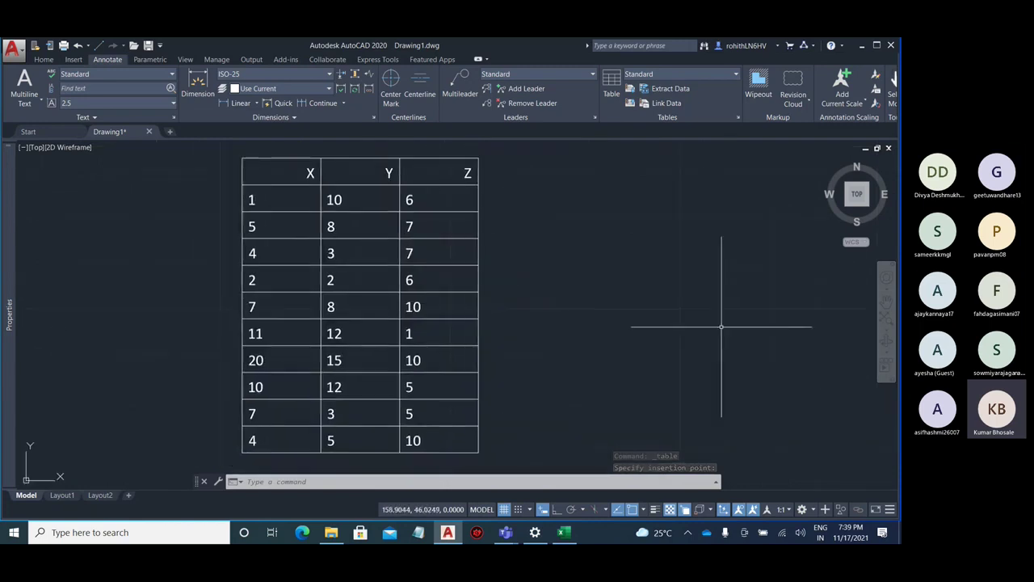
pyautogui.click(861, 46)
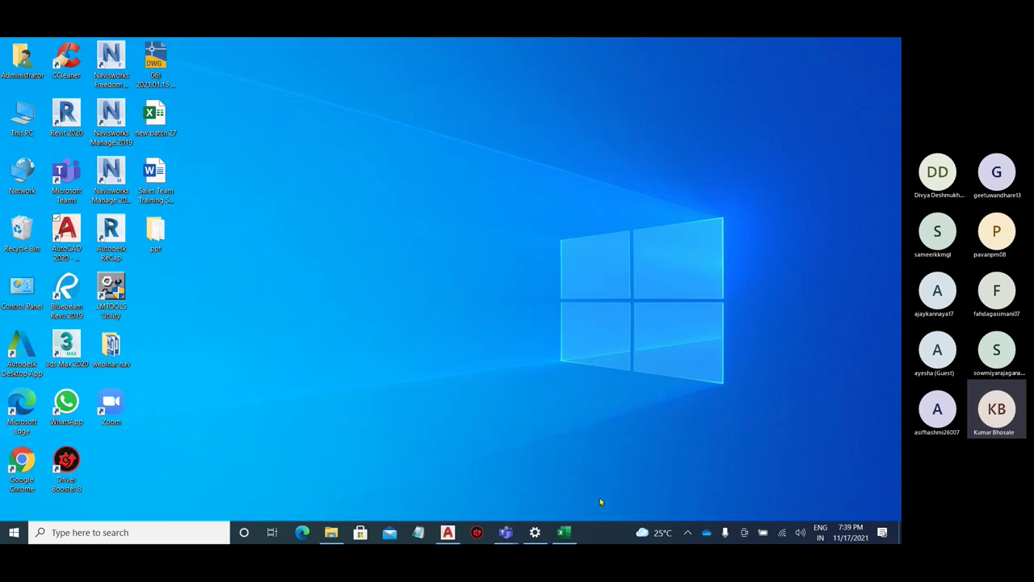
# Open Book1 full screen in Excel and set cells C2 and A2 to 10
pyautogui.click(570, 538)
pyautogui.click(647, 74)
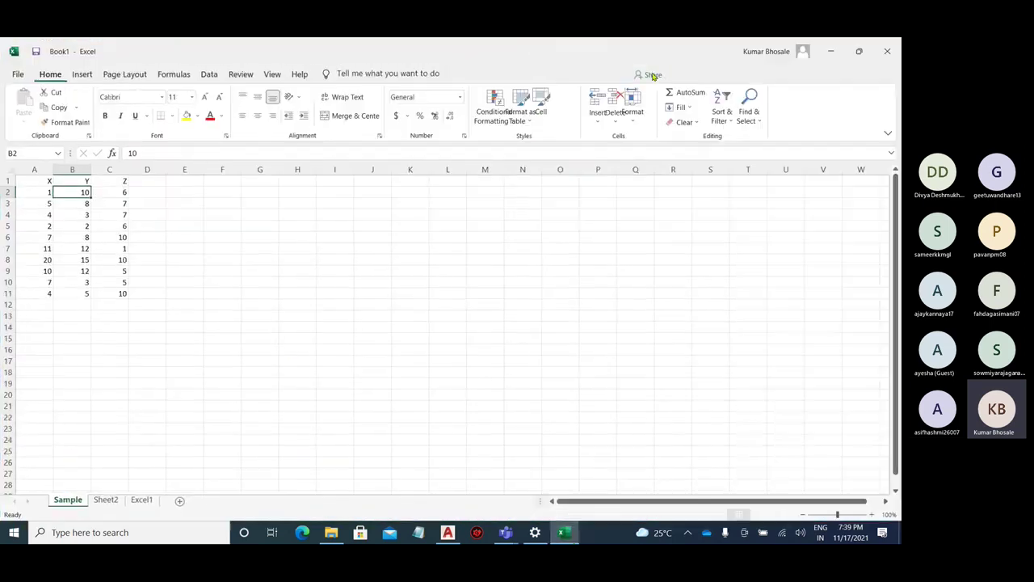
pyautogui.click(123, 193)
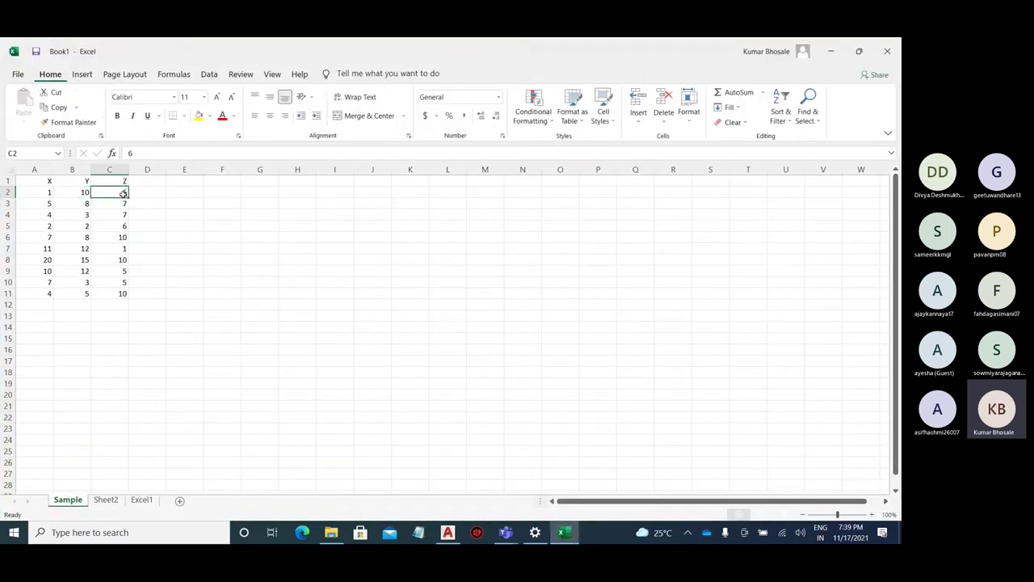
pyautogui.write('10')
pyautogui.click(42, 191)
pyautogui.write('10')
# Set A3, B3 and C3 to 10, close Excel and return to AutoCAD
pyautogui.click(48, 204)
pyautogui.write('10')
pyautogui.press('Tab')
pyautogui.write('10')
pyautogui.press('Tab')
pyautogui.write('10')
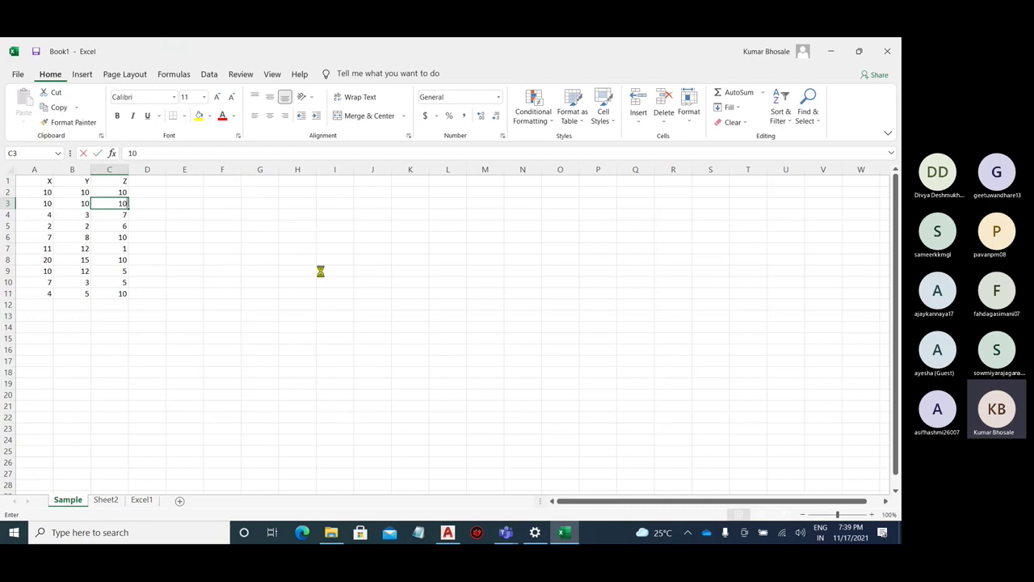
pyautogui.click(320, 272)
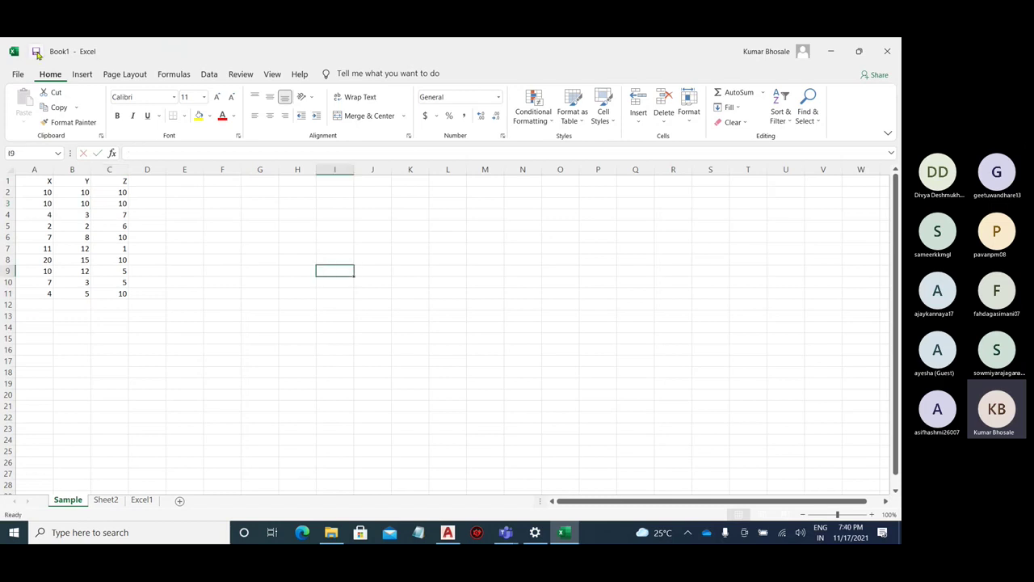
pyautogui.click(887, 51)
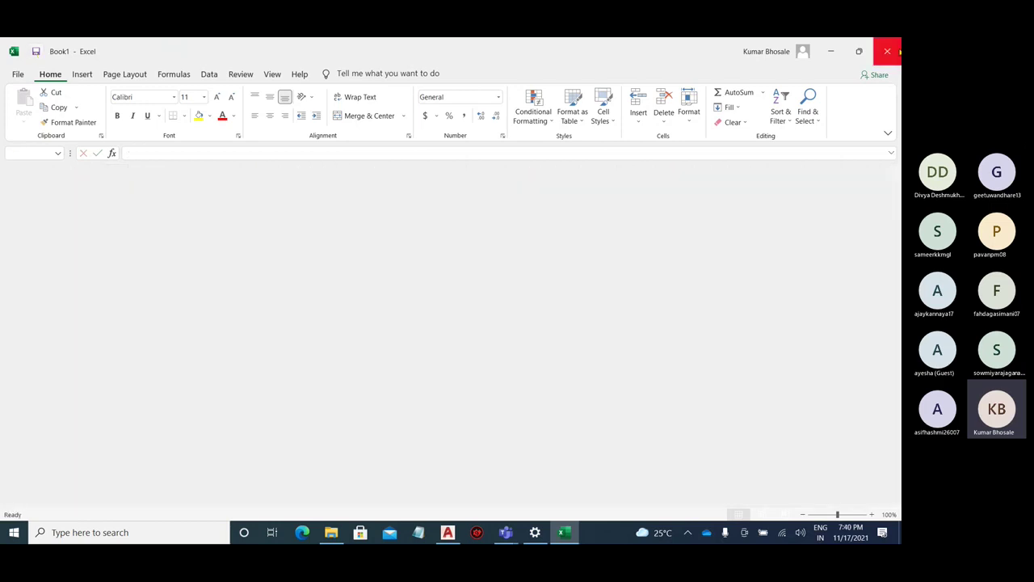
pyautogui.click(448, 533)
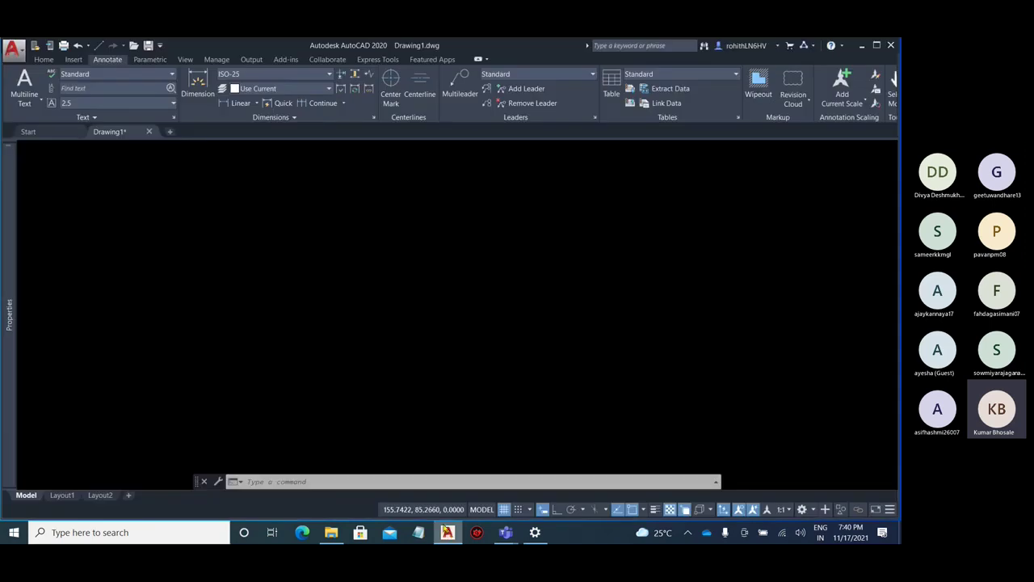
# Update the table from the changed Sample data link so rows 2 and 3 read 10
pyautogui.scroll(-4, 531, 323)
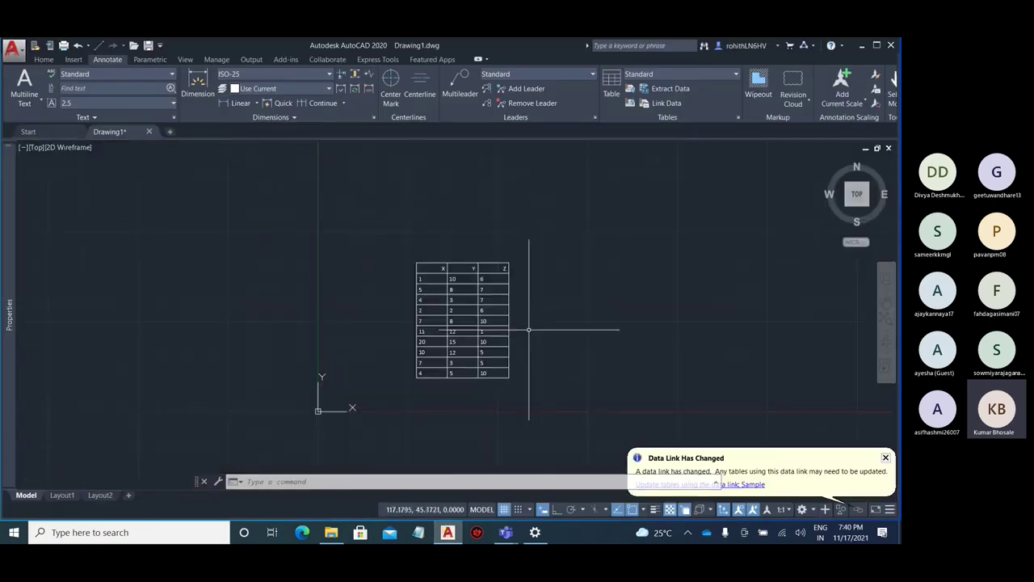
pyautogui.scroll(2, 622, 350)
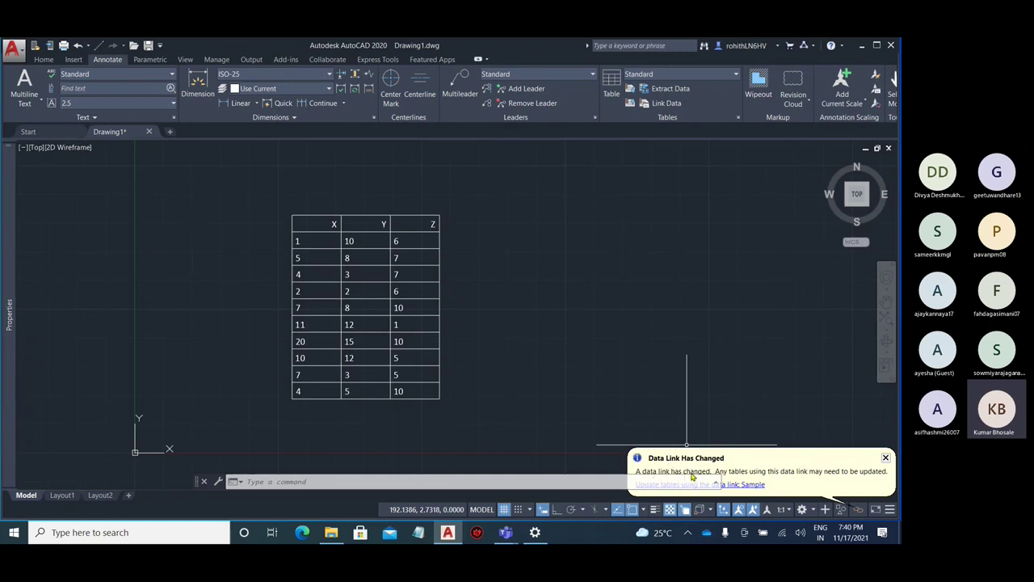
pyautogui.click(749, 484)
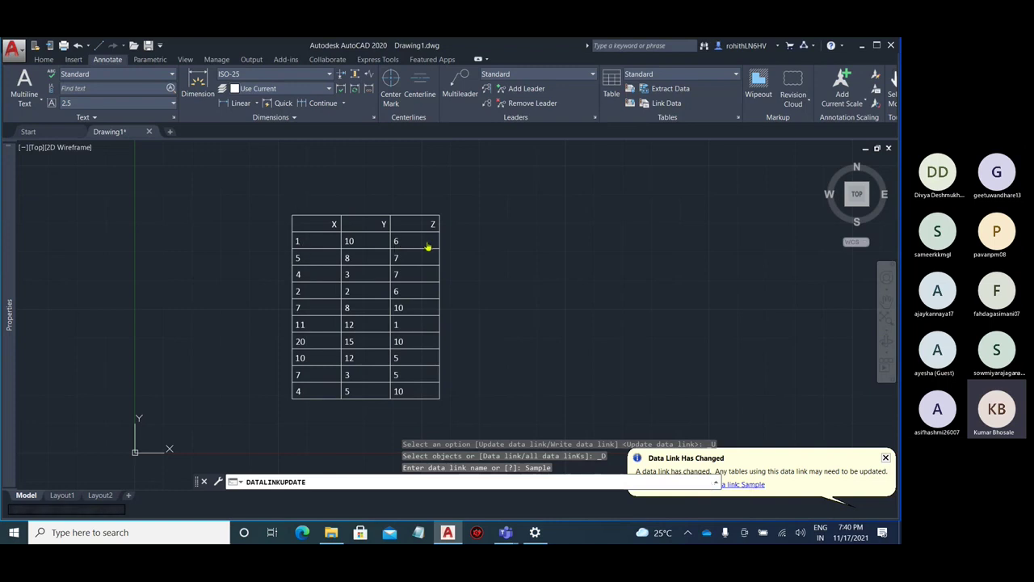
pyautogui.scroll(2, 312, 252)
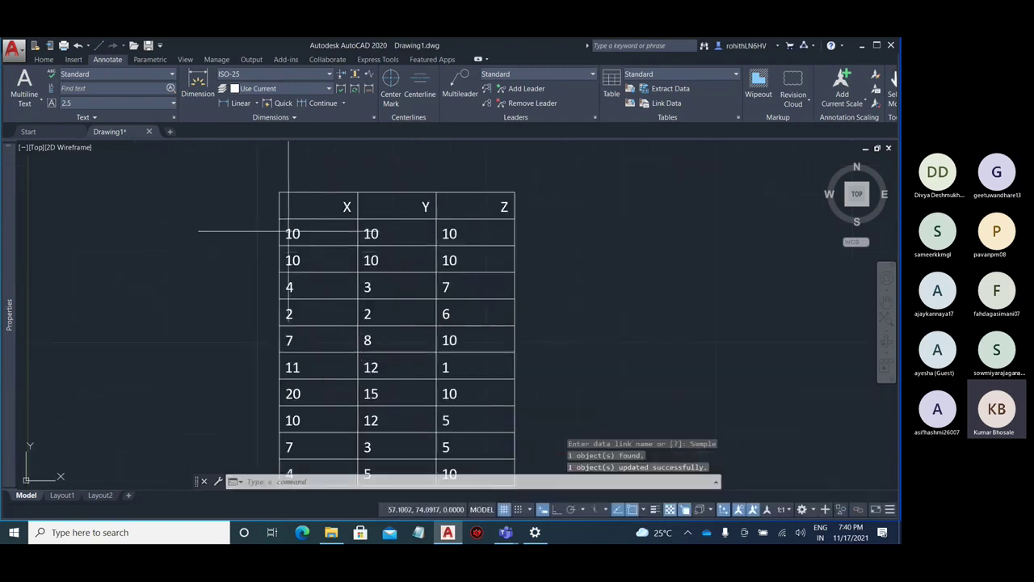
pyautogui.scroll(-3, 555, 222)
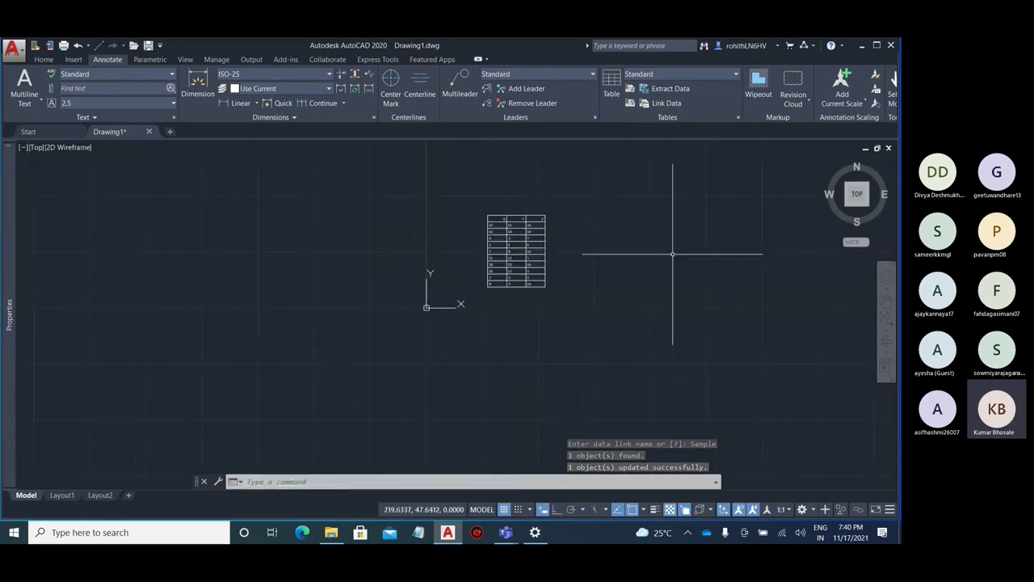
# Save the drawing as Drawing1.dwg on the Desktop when Data Extraction prompts
pyautogui.click(662, 88)
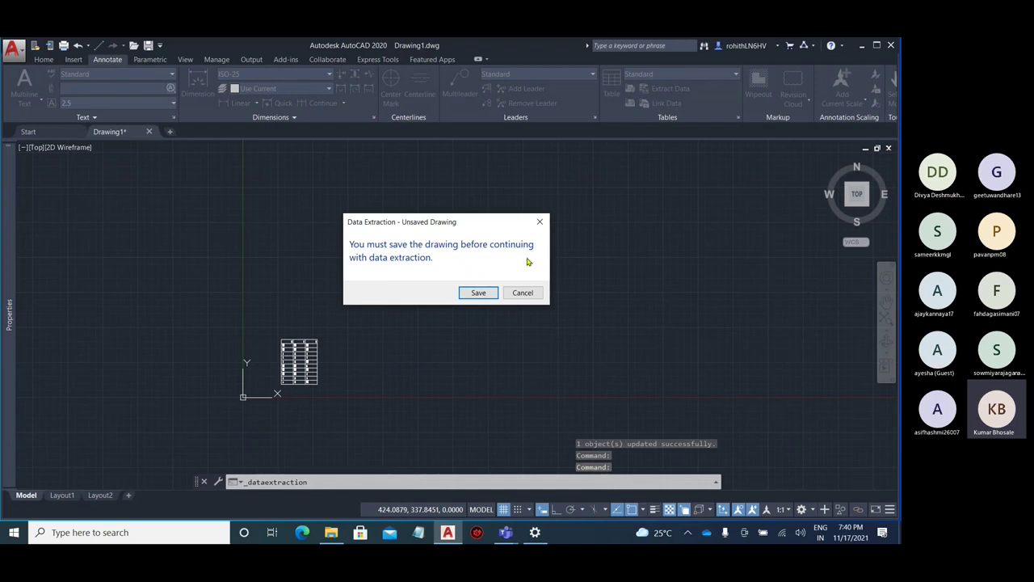
pyautogui.click(478, 293)
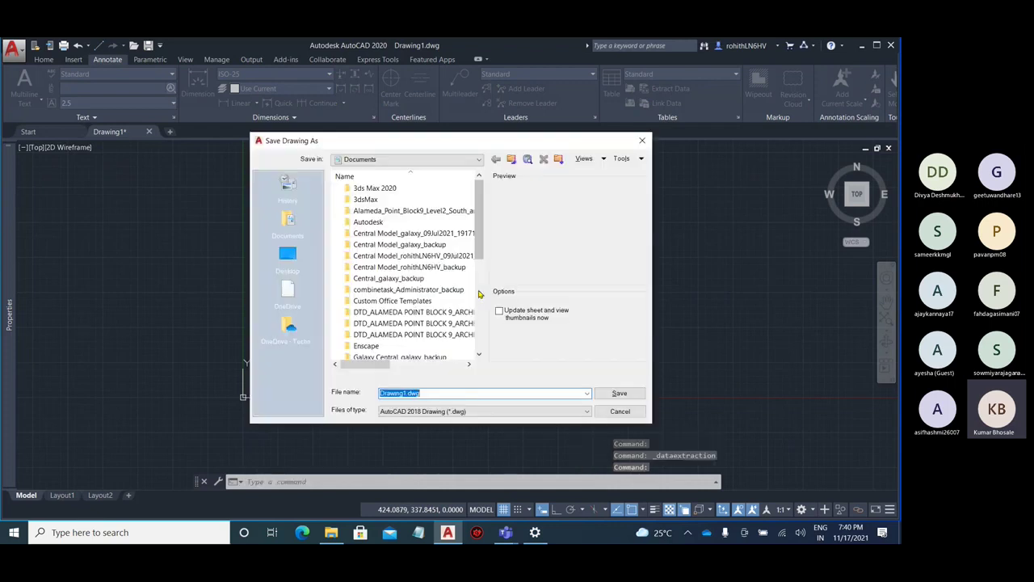
pyautogui.click(288, 257)
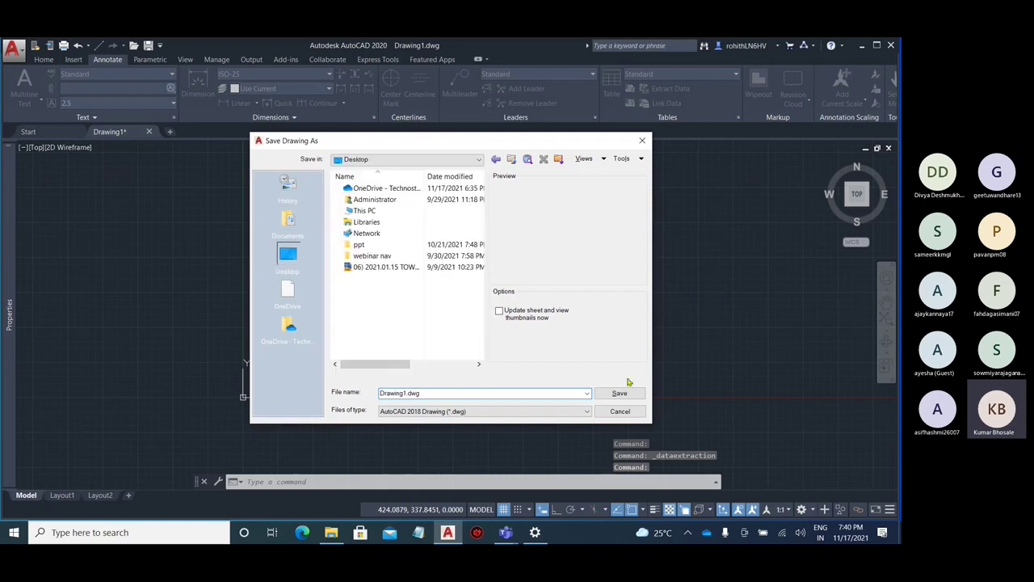
pyautogui.click(618, 393)
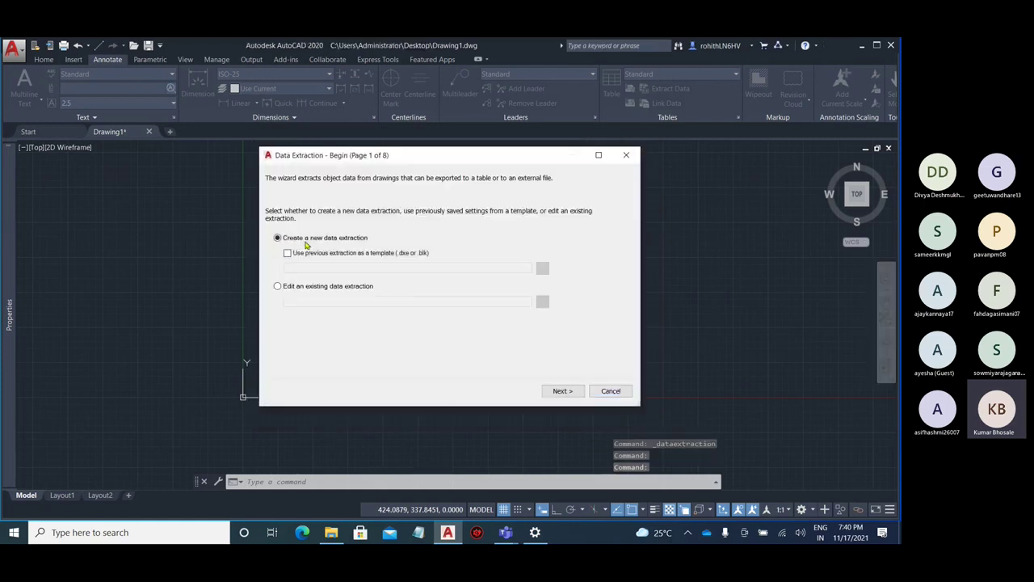
# Cancel the Data Extraction wizard and pan to bring the X, Y, Z table into view
pyautogui.click(299, 288)
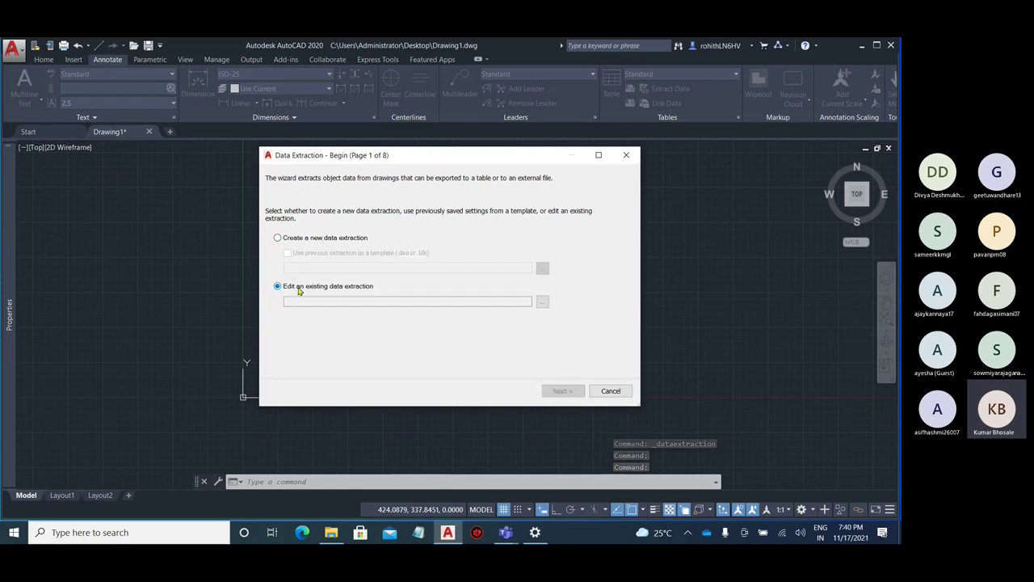
pyautogui.click(335, 239)
pyautogui.click(289, 253)
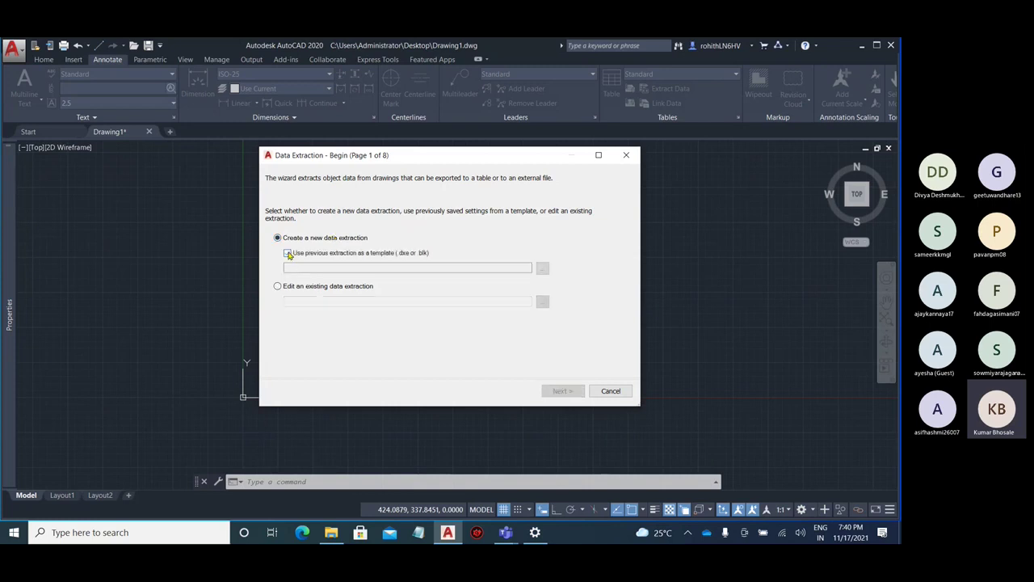
pyautogui.click(611, 390)
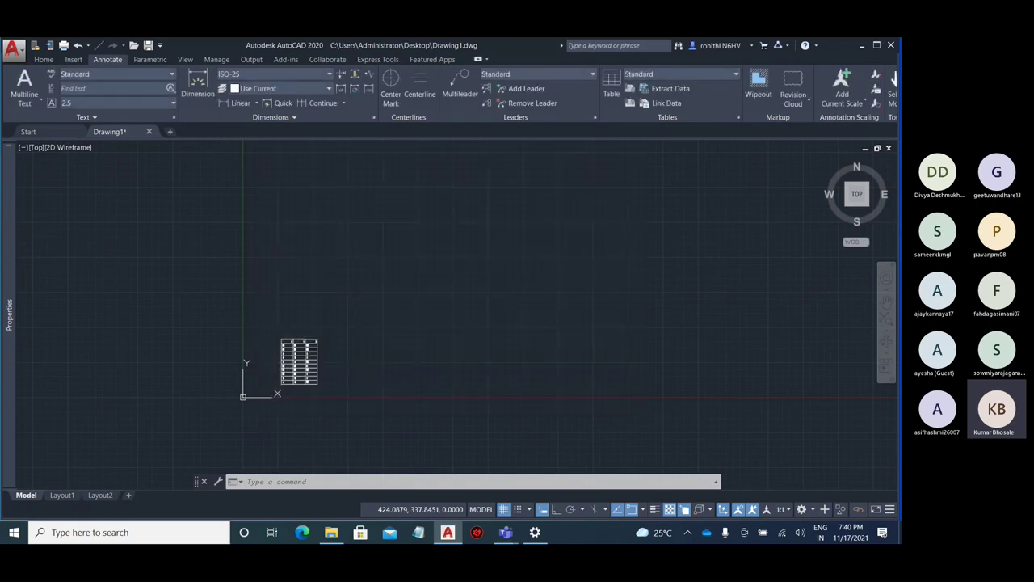
pyautogui.moveTo(384, 374); pyautogui.dragTo(316, 307, button='middle')
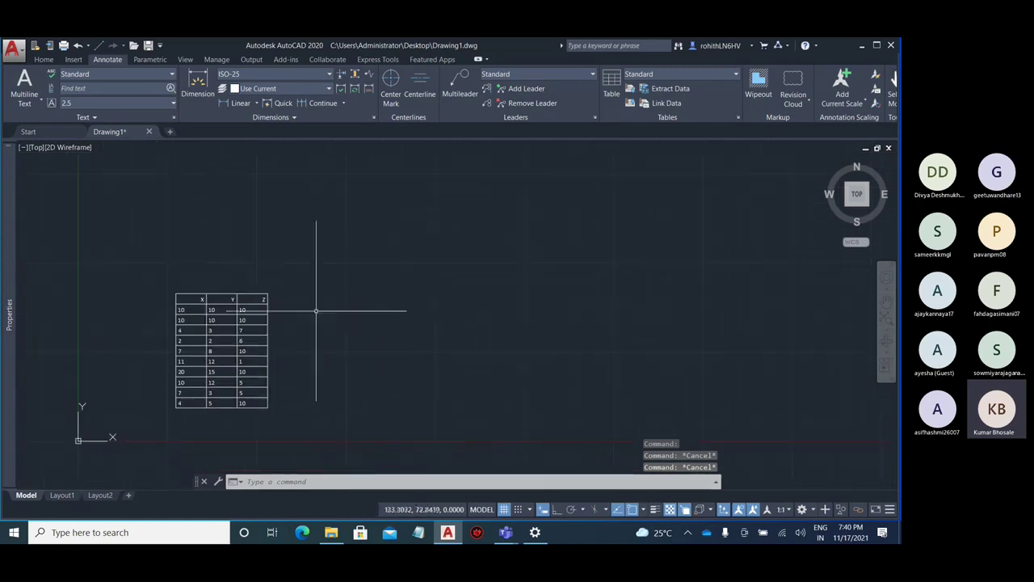
pyautogui.click(13, 50)
pyautogui.press('Escape')
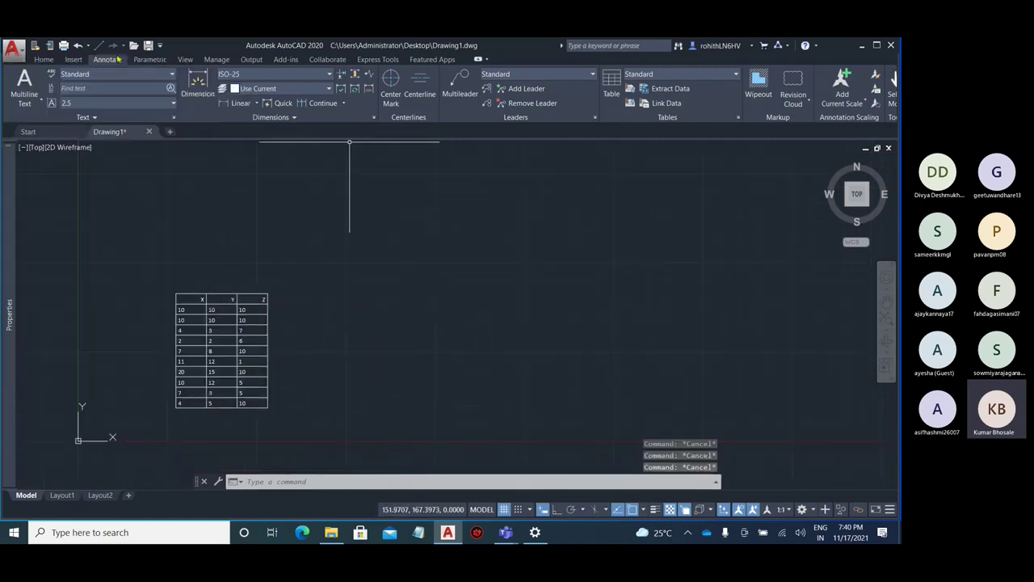
# Insert a blank three-column table beside the linked one with Title in its top row
pyautogui.click(612, 81)
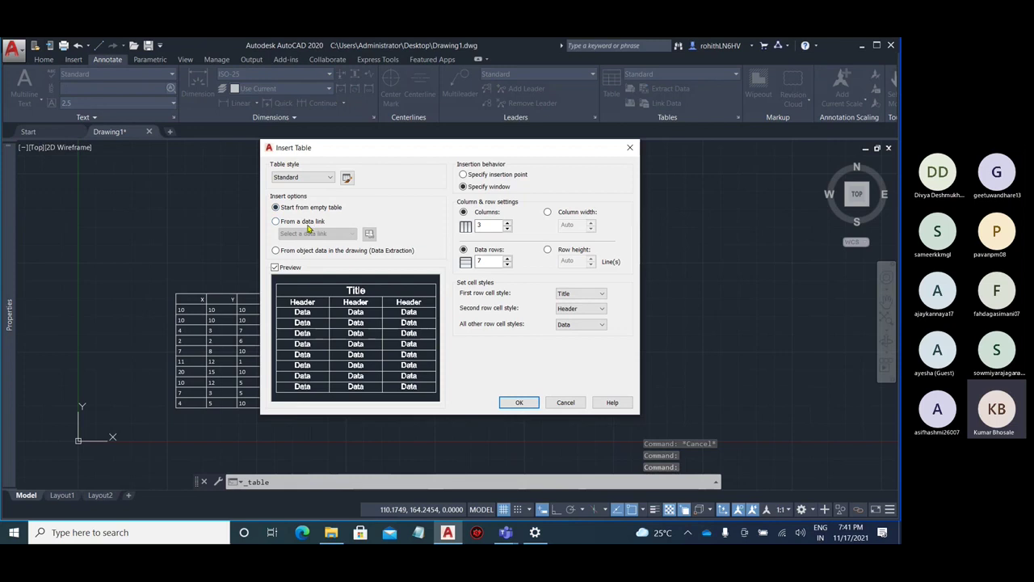
pyautogui.click(518, 403)
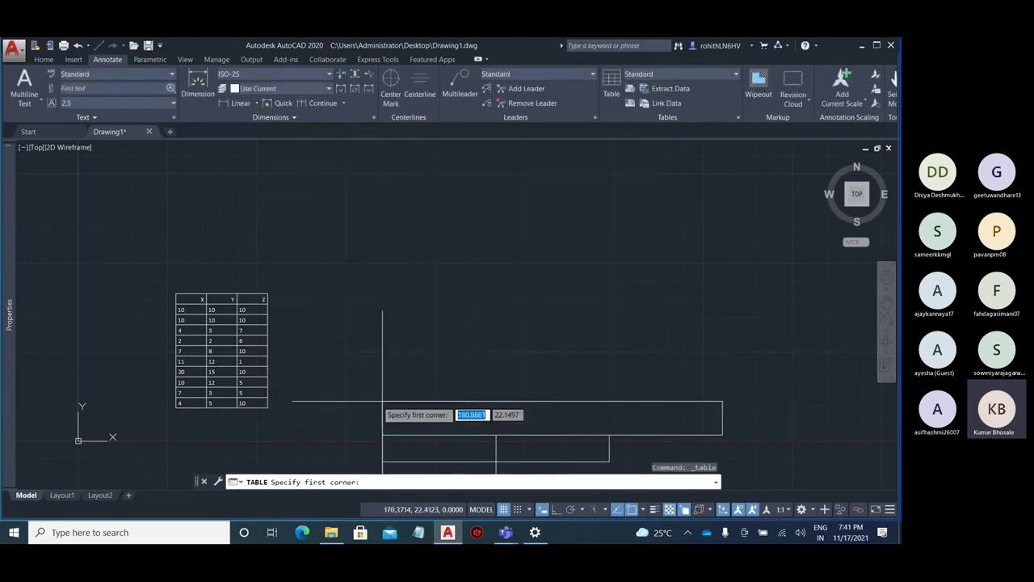
pyautogui.click(369, 240)
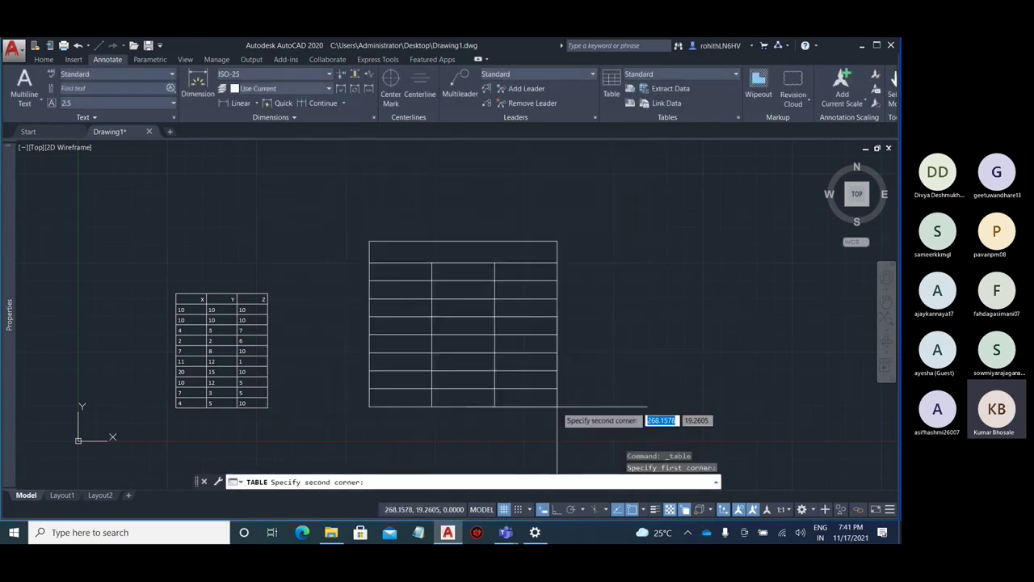
pyautogui.click(561, 421)
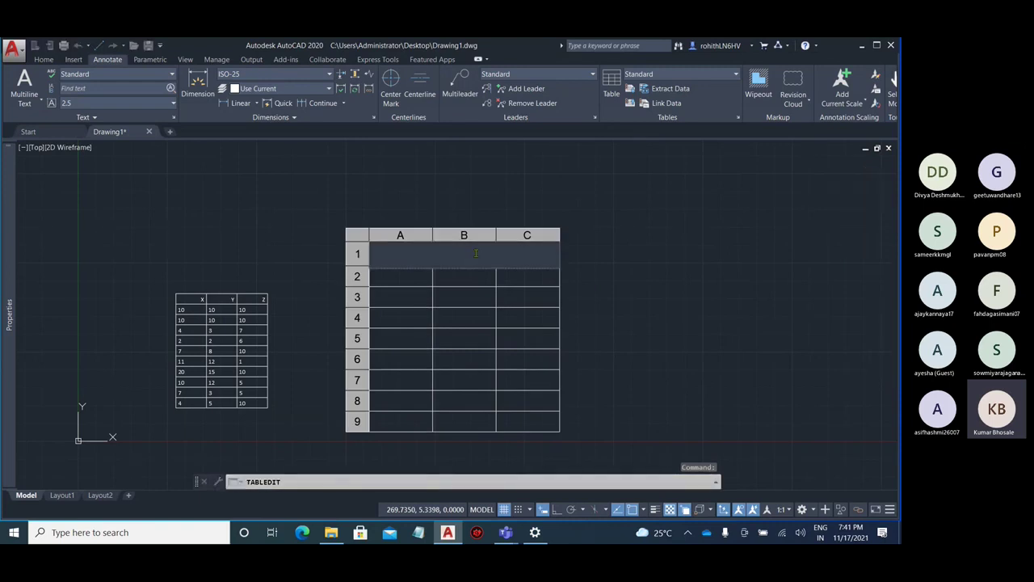
pyautogui.write('Title')
pyautogui.press('Escape')
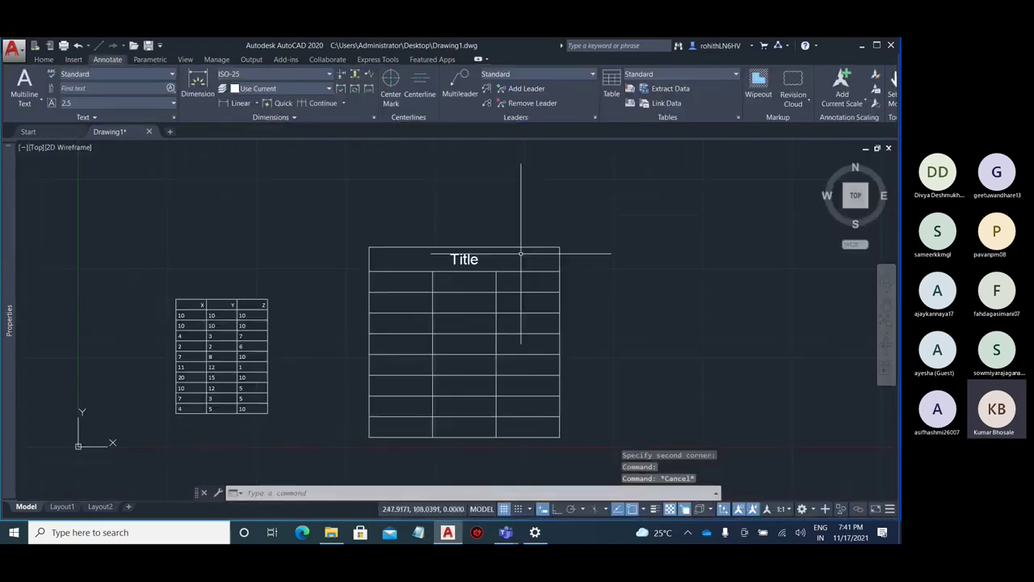
pyautogui.click(522, 248)
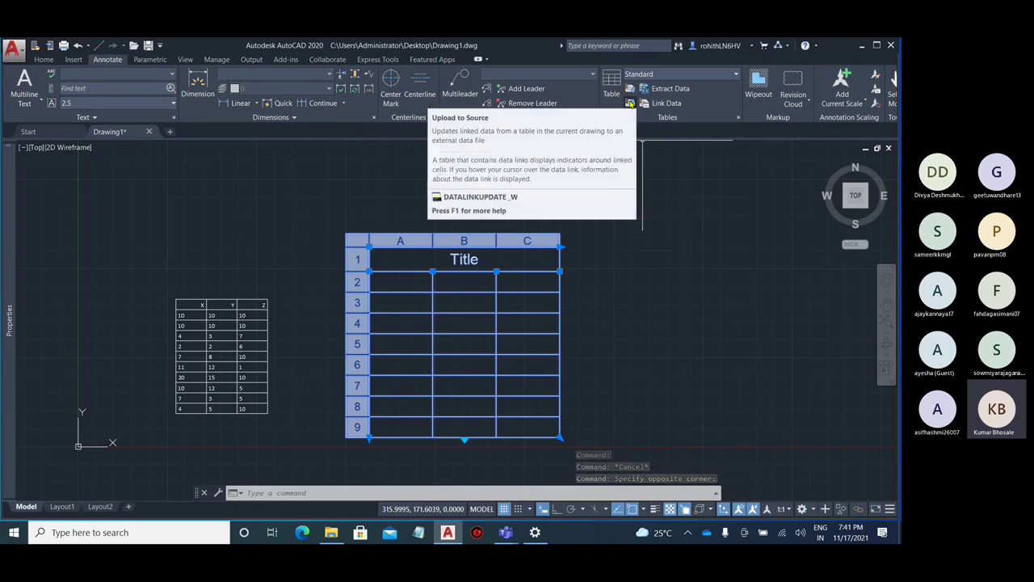
pyautogui.click(738, 118)
pyautogui.moveTo(435, 194); pyautogui.dragTo(454, 170)
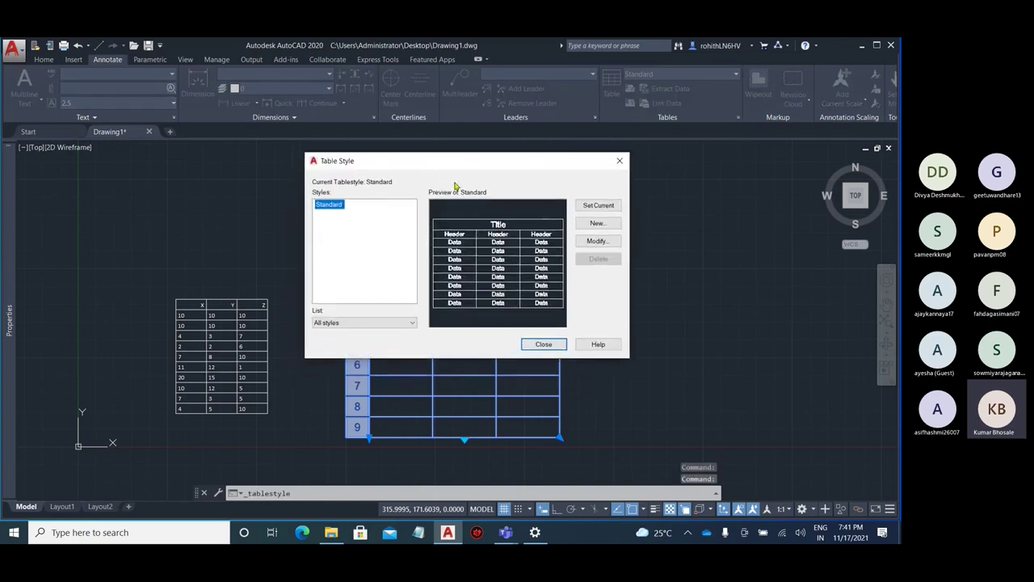
pyautogui.click(619, 160)
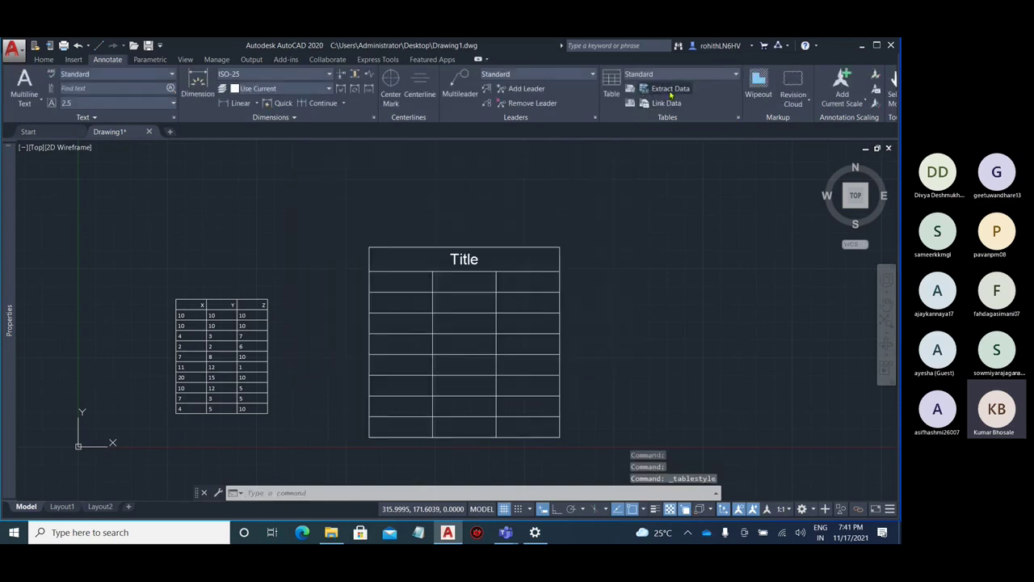
pyautogui.click(670, 91)
pyautogui.click(298, 287)
pyautogui.click(482, 303)
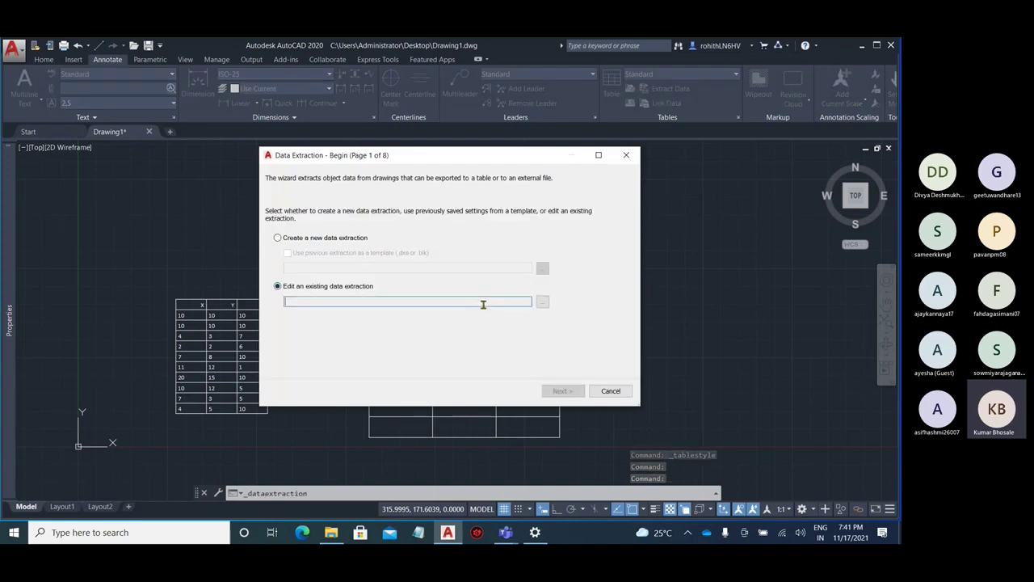
pyautogui.click(542, 301)
pyautogui.scroll(-5, 452, 338)
pyautogui.scroll(5, 414, 242)
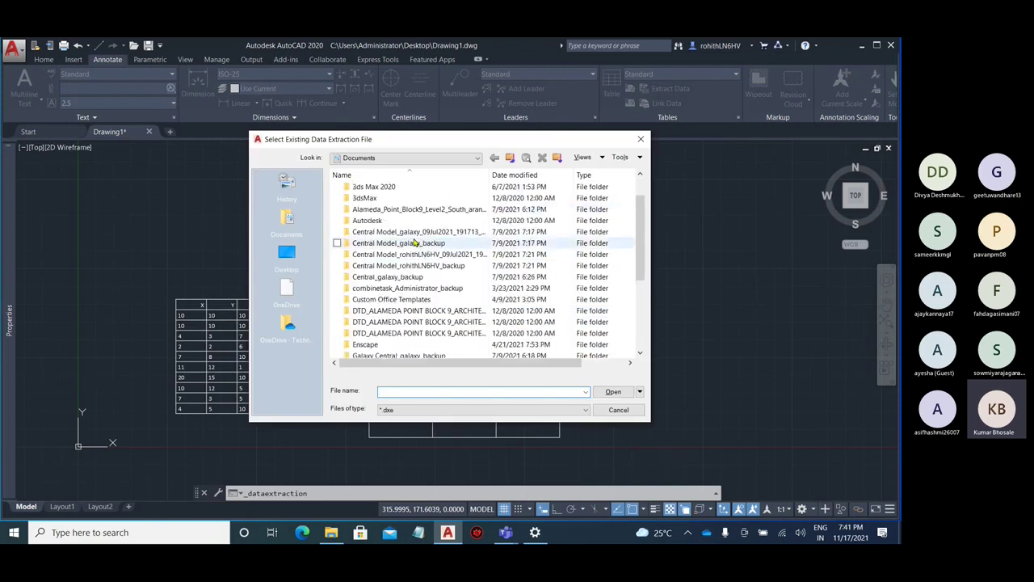
pyautogui.click(640, 141)
pyautogui.click(309, 239)
pyautogui.click(315, 253)
pyautogui.click(610, 391)
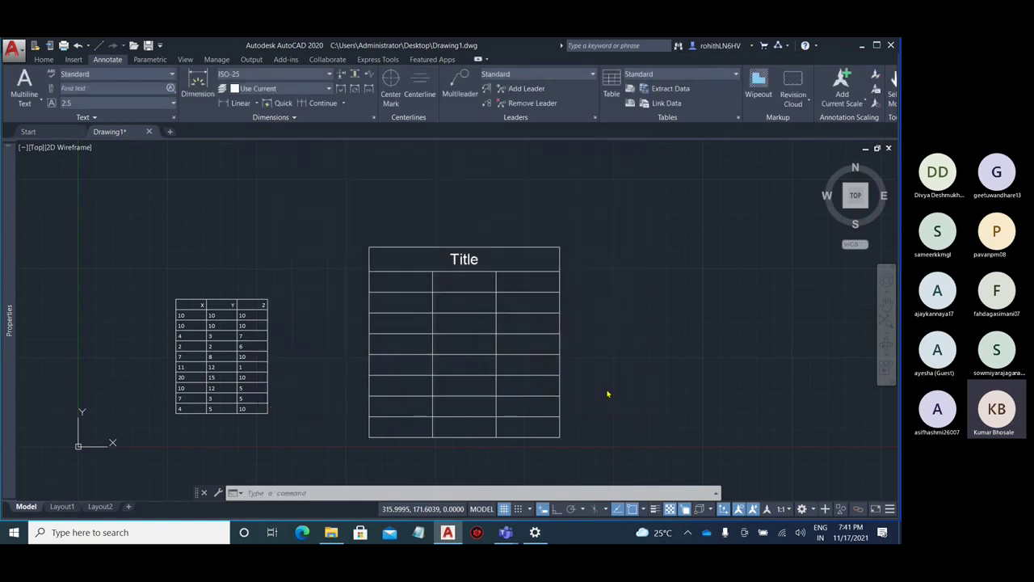
pyautogui.click(545, 248)
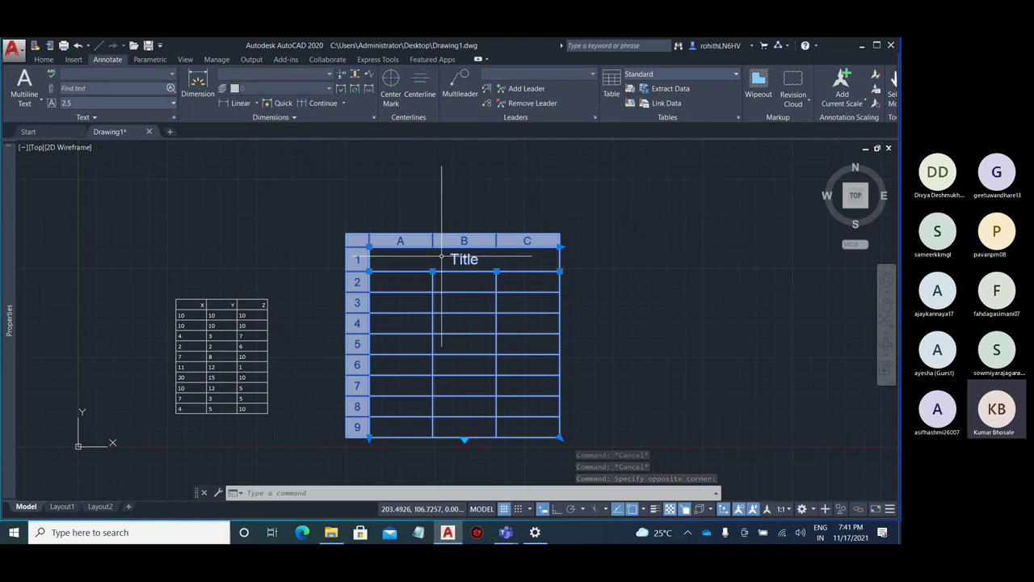
pyautogui.click(609, 95)
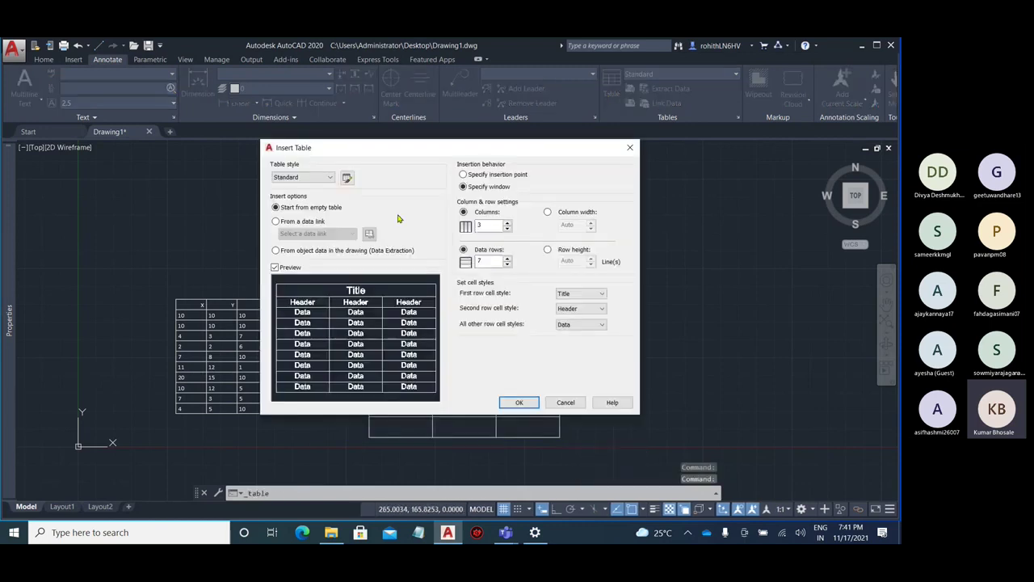
pyautogui.click(355, 253)
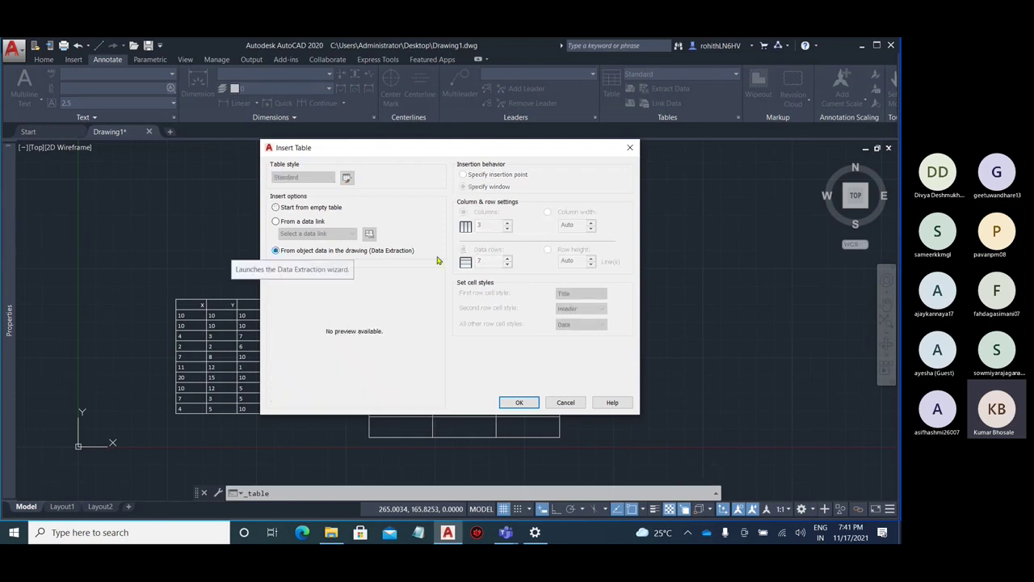
pyautogui.click(520, 403)
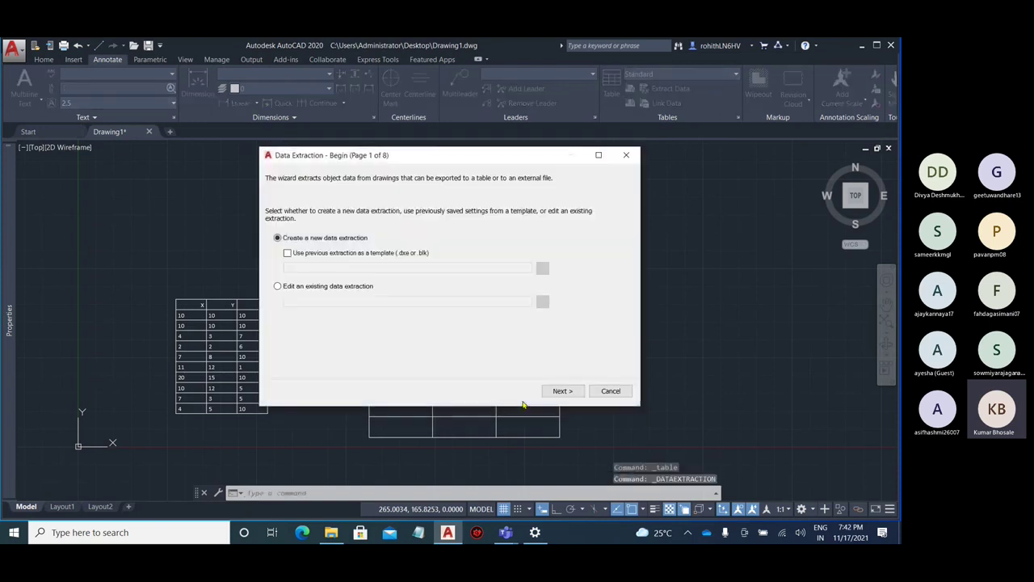
pyautogui.click(287, 253)
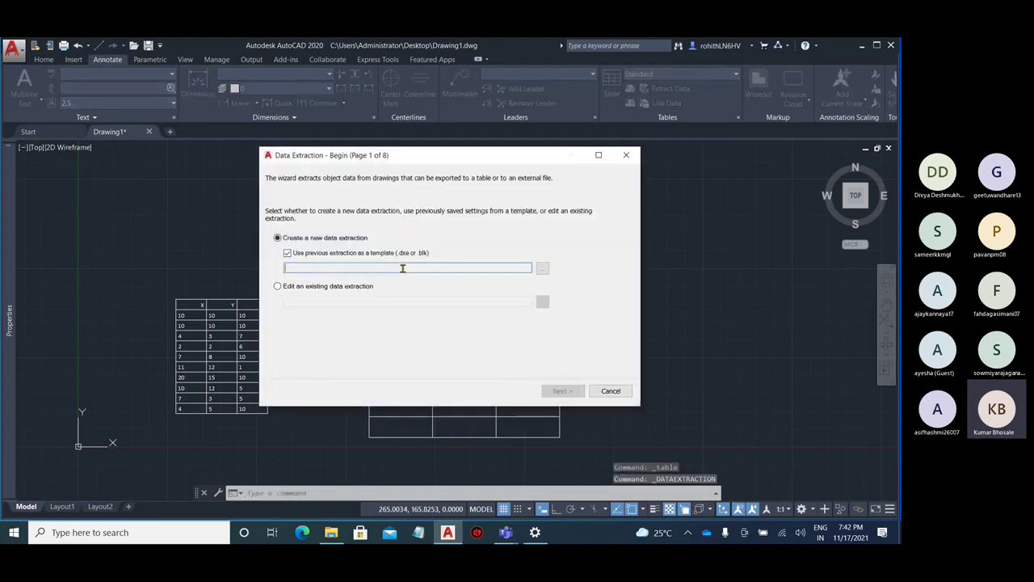
pyautogui.click(282, 289)
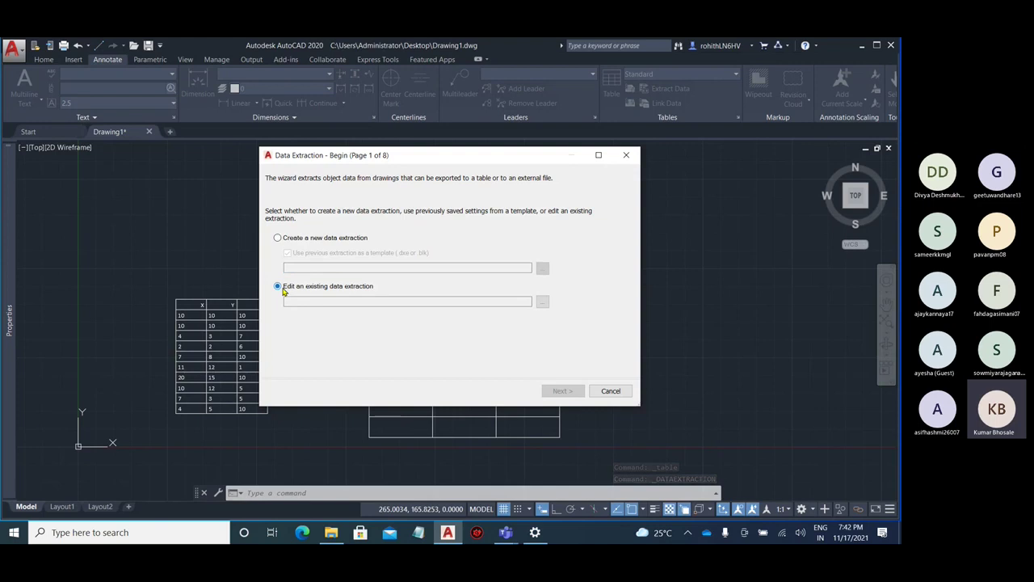
pyautogui.click(542, 301)
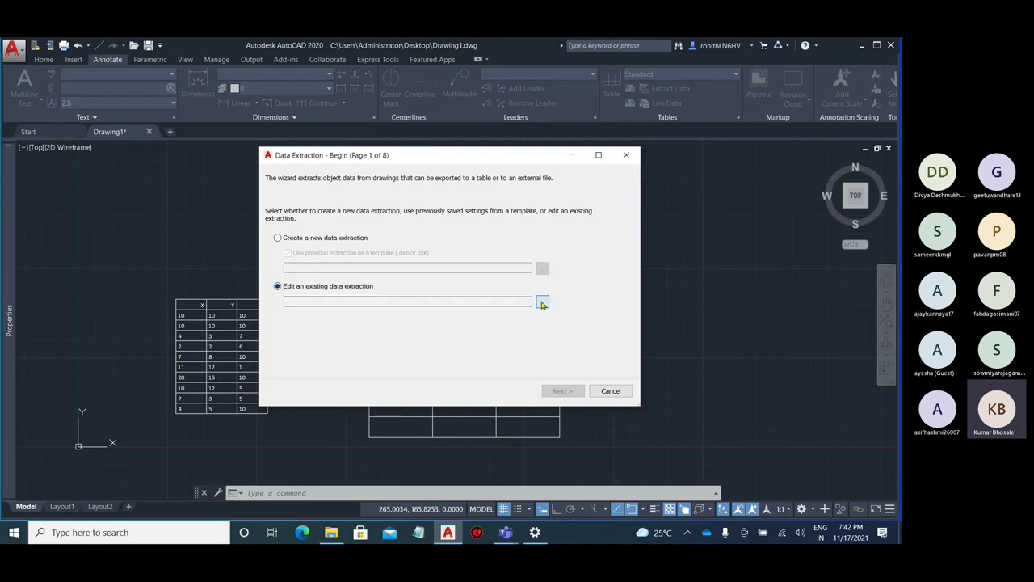
pyautogui.click(291, 253)
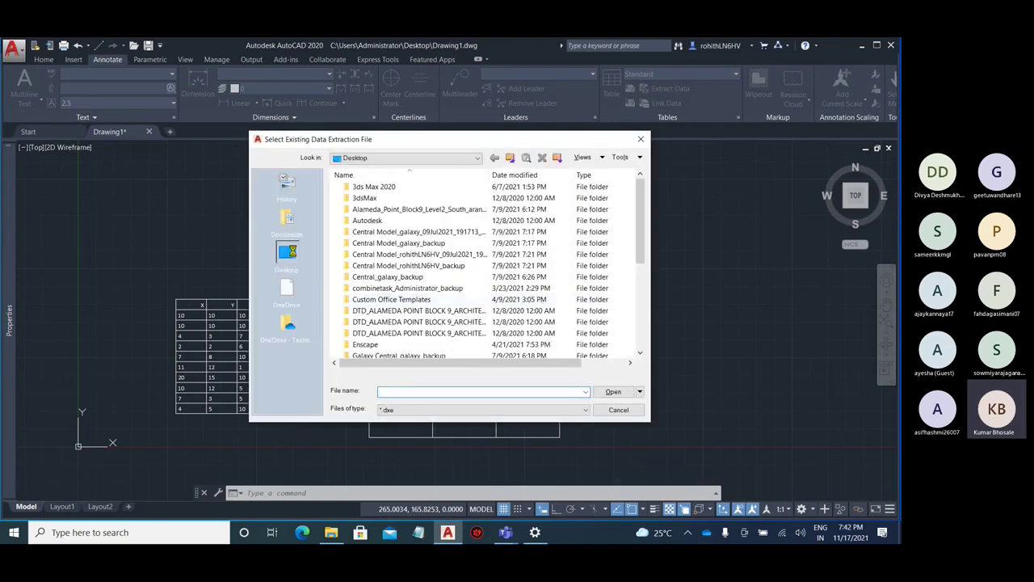
pyautogui.click(410, 410)
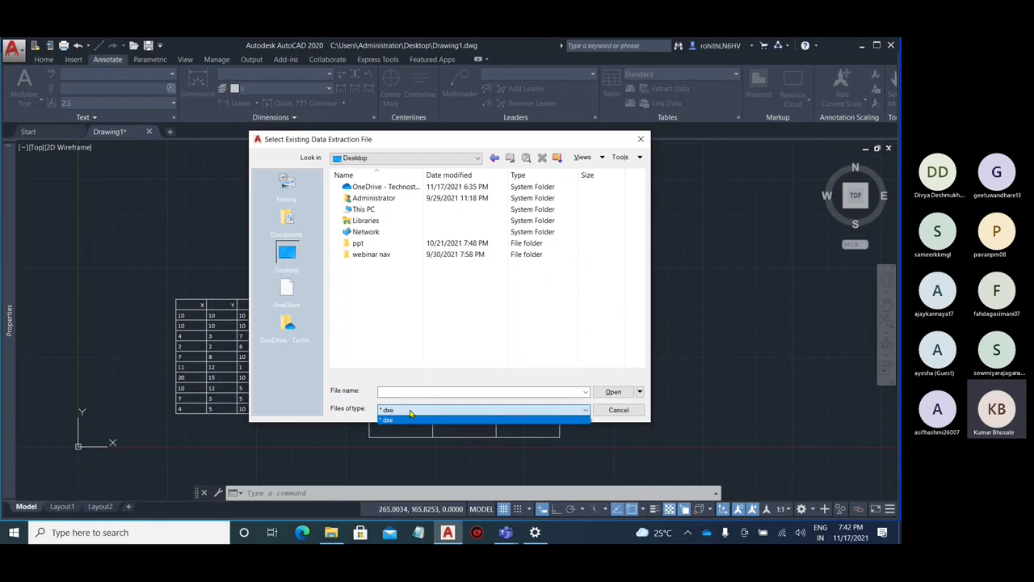
pyautogui.click(409, 419)
pyautogui.click(614, 410)
pyautogui.click(610, 391)
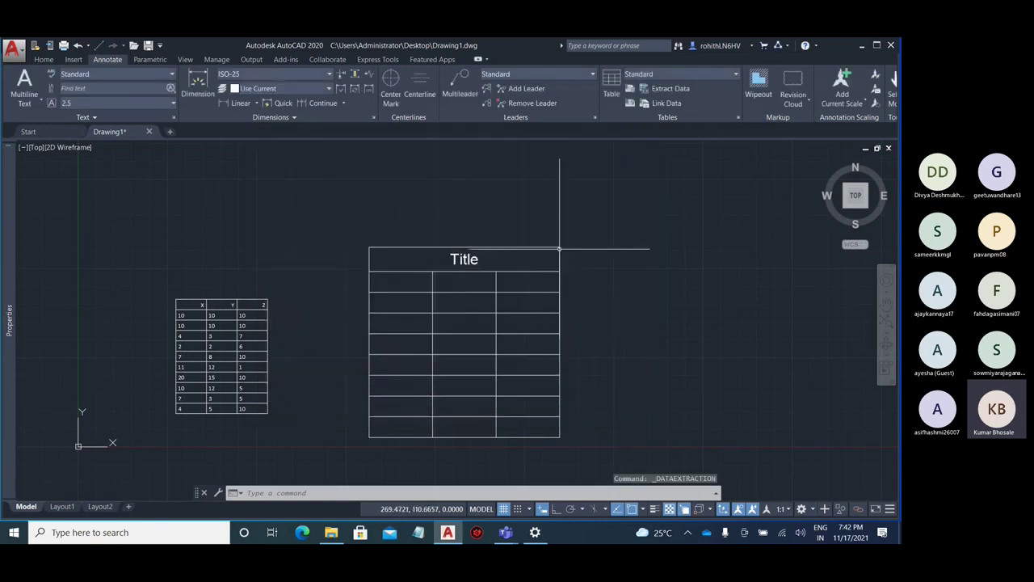
pyautogui.click(559, 249)
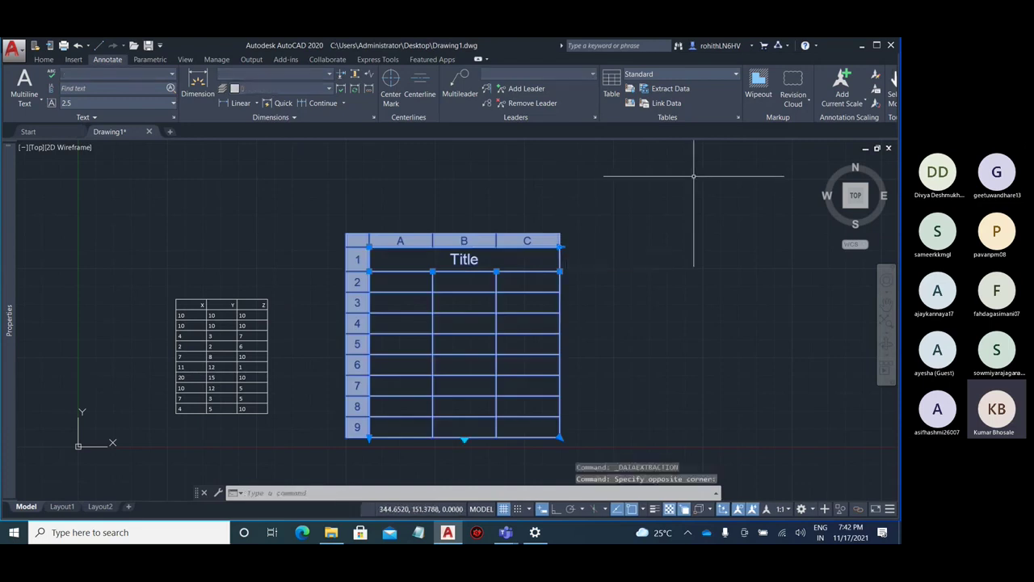
# Export the blank Title table to the Desktop as comma-delimited Table1.csv, then minimise AutoCAD
pyautogui.click(711, 75)
pyautogui.click(711, 75)
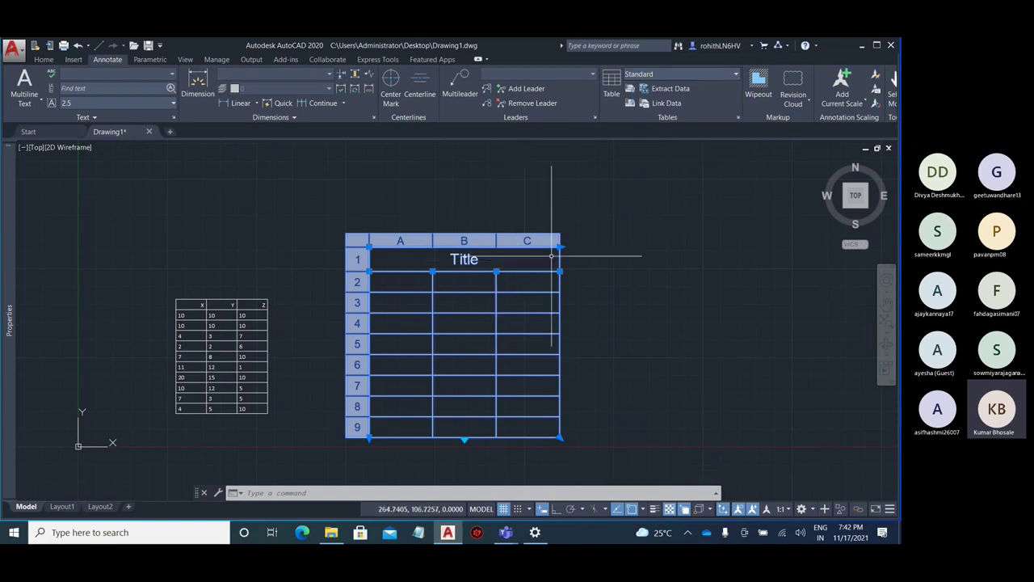
pyautogui.rightClick(558, 335)
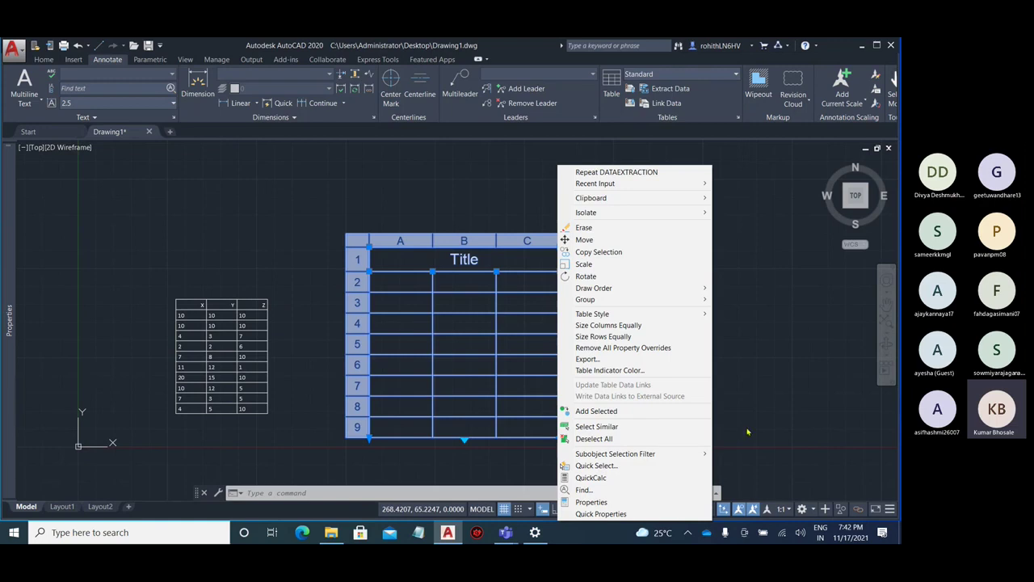
pyautogui.click(616, 360)
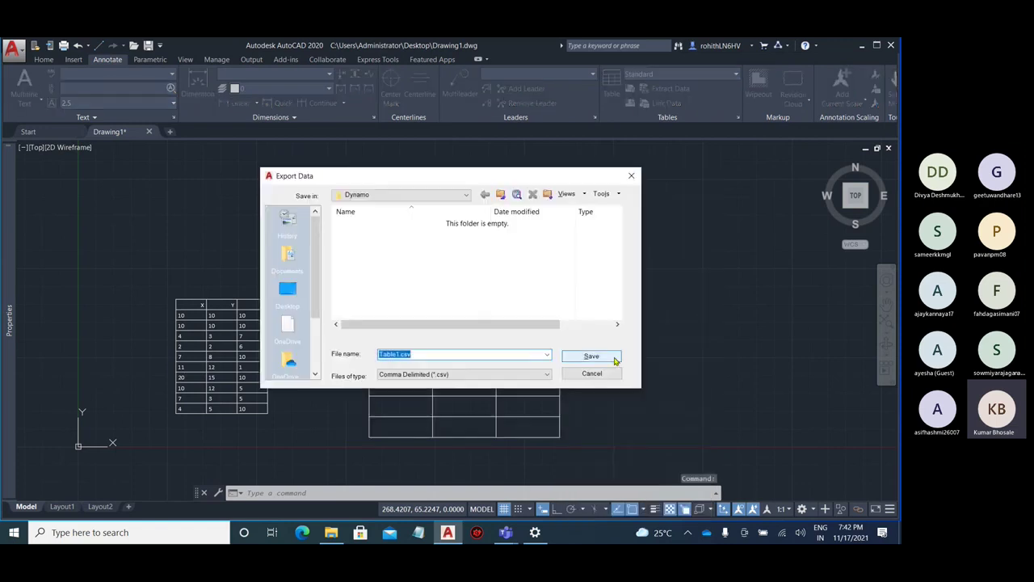
pyautogui.click(457, 374)
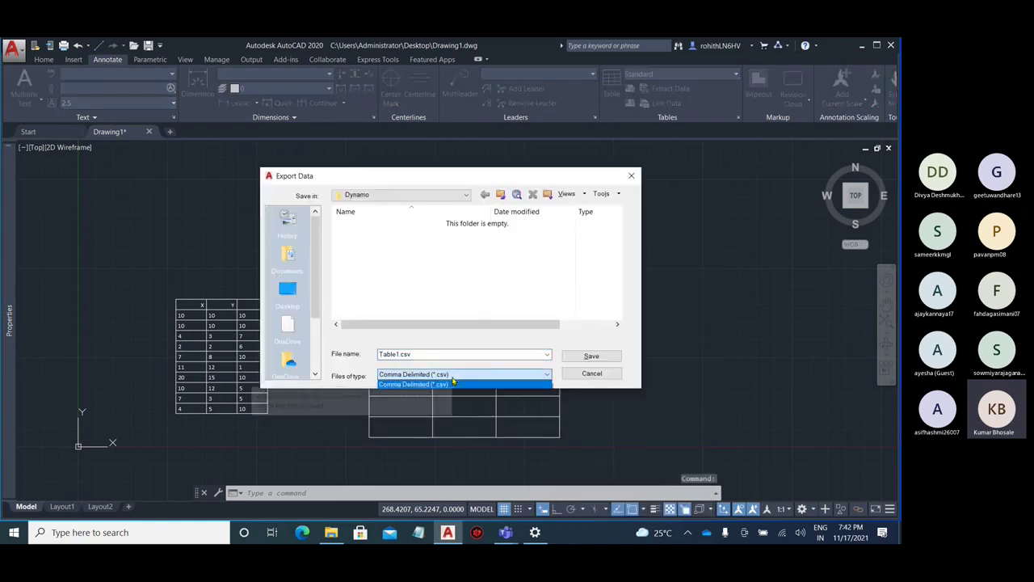
pyautogui.click(453, 383)
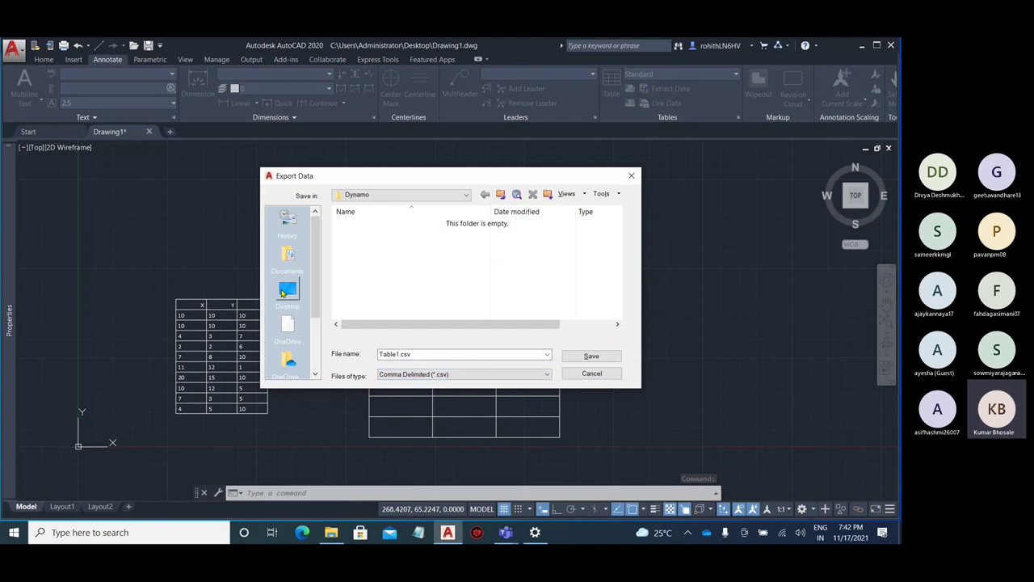
pyautogui.click(287, 291)
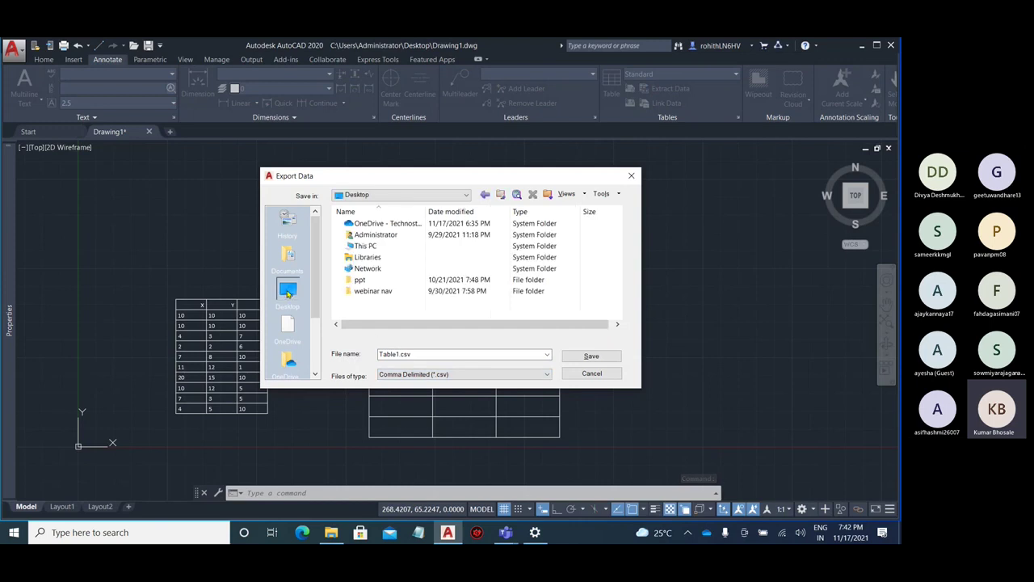
pyautogui.click(573, 361)
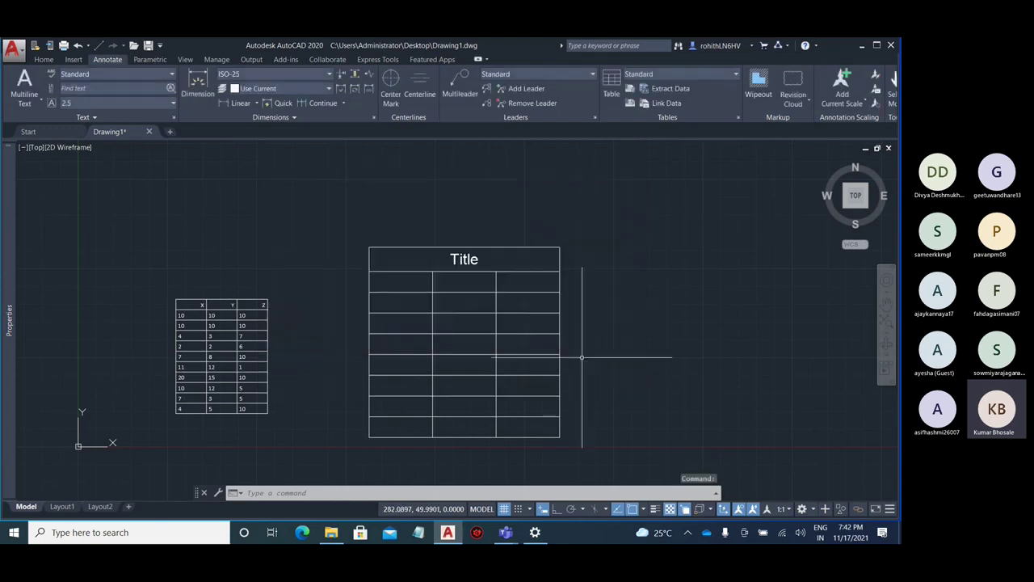
pyautogui.click(861, 46)
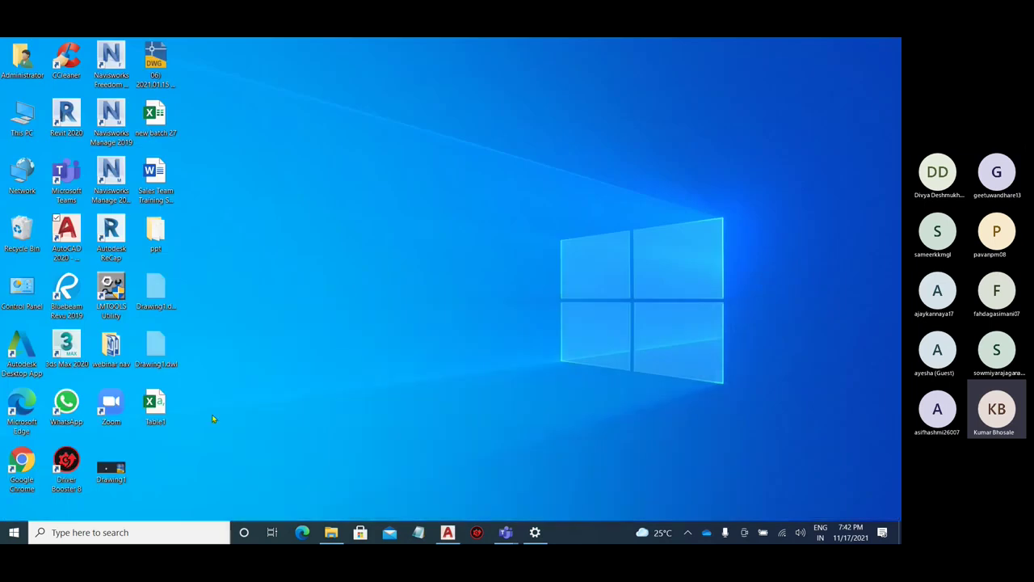
# Open Table1.csv in Excel to confirm it holds only Title, then close it and restore AutoCAD
pyautogui.doubleClick(160, 408)
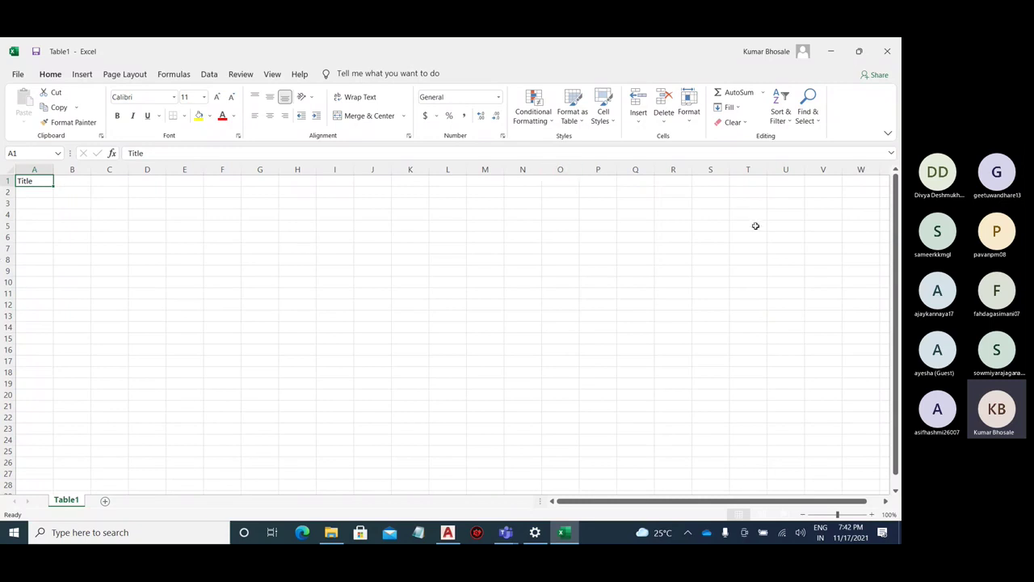
pyautogui.click(887, 51)
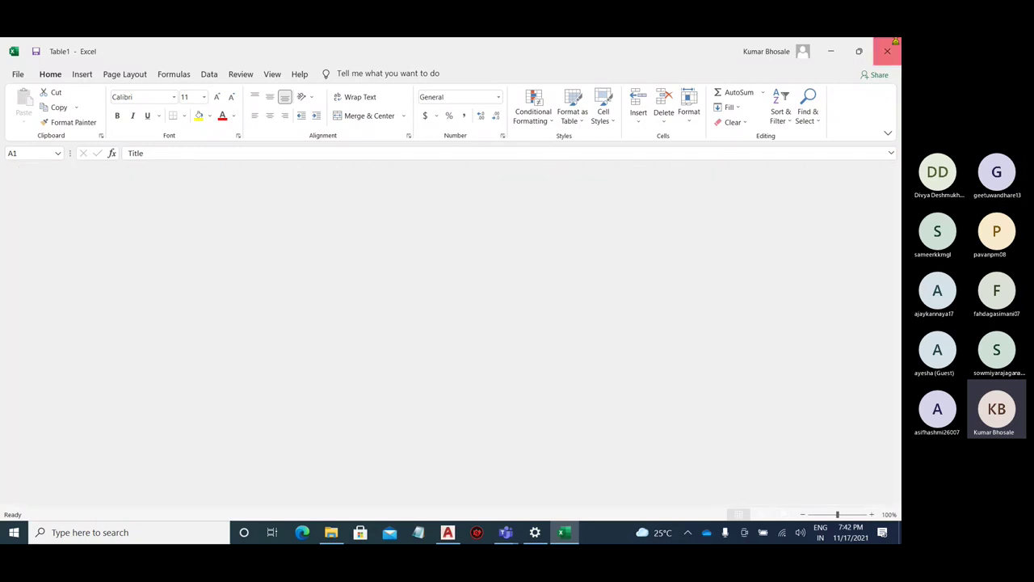
pyautogui.click(449, 535)
# Export the X, Y, Z table to the Desktop as Table1.csv, replacing the old file, then minimise AutoCAD
pyautogui.click(268, 325)
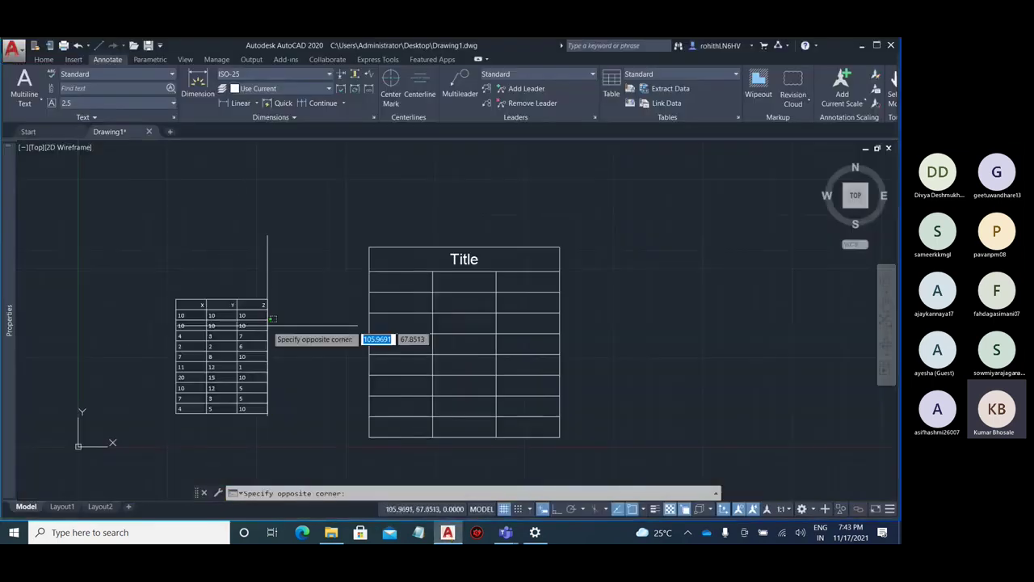
pyautogui.click(263, 321)
pyautogui.rightClick(268, 323)
pyautogui.moveTo(391, 212)
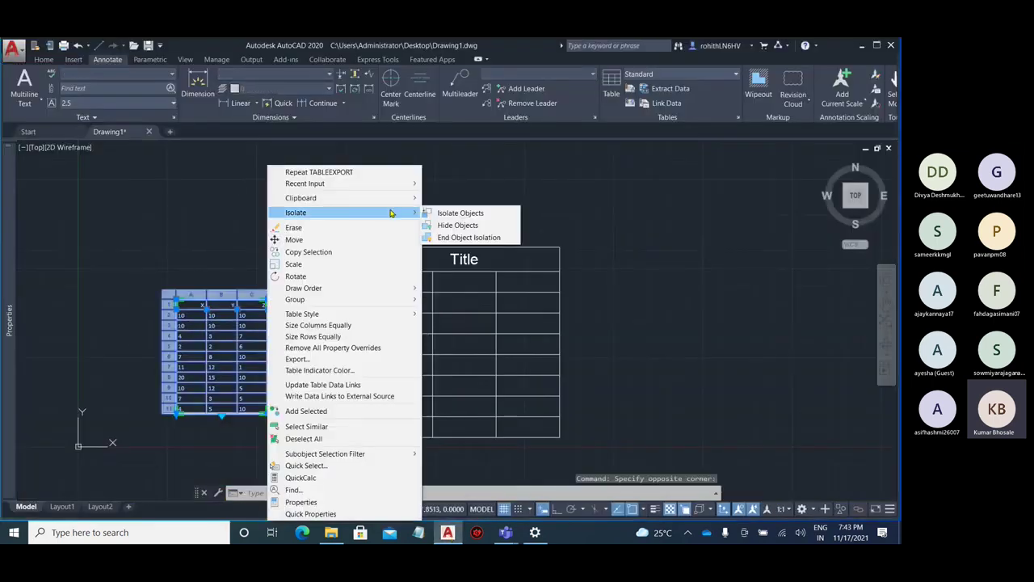
pyautogui.click(339, 359)
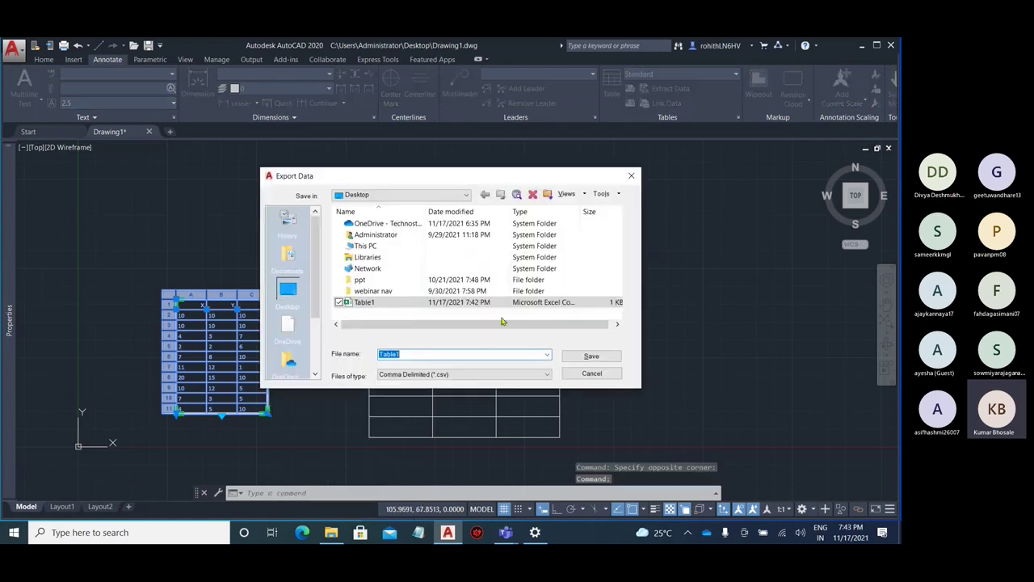
pyautogui.click(591, 357)
pyautogui.click(428, 312)
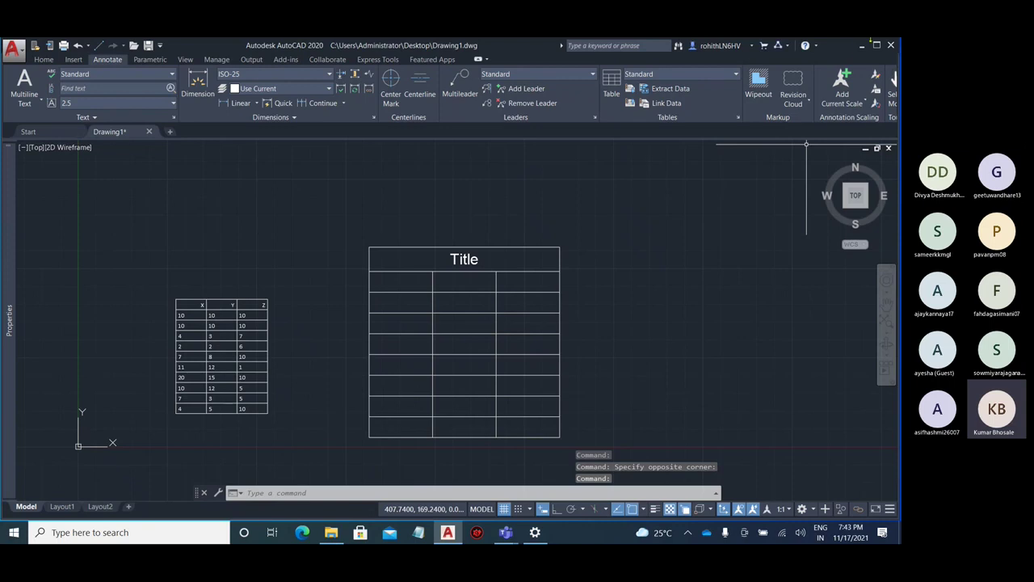
pyautogui.click(861, 45)
# Check in Excel that Table1 shows X, Y and Z in columns A–C, then return to AutoCAD
pyautogui.doubleClick(155, 404)
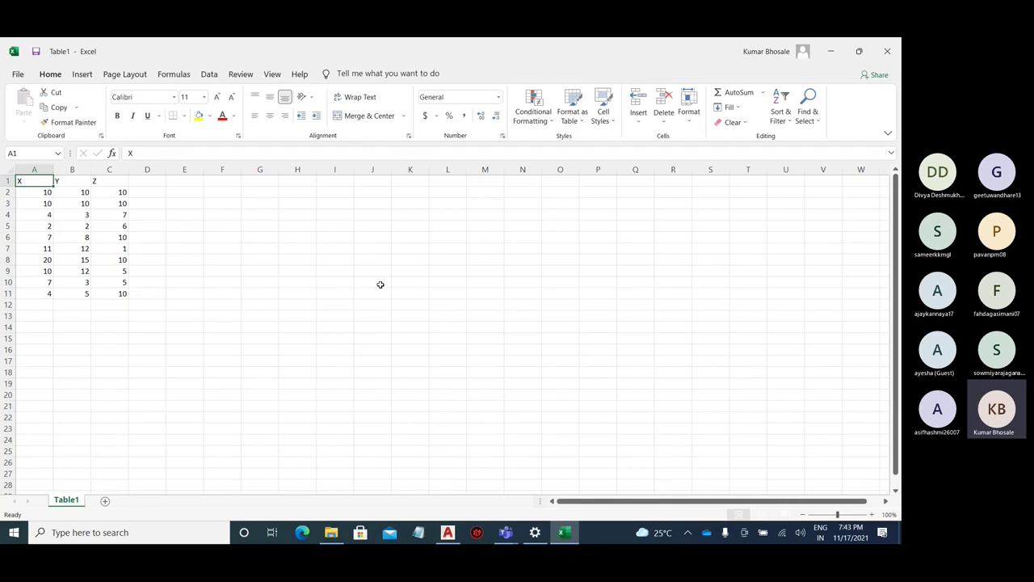
pyautogui.click(831, 51)
pyautogui.moveTo(447, 532)
pyautogui.click(465, 494)
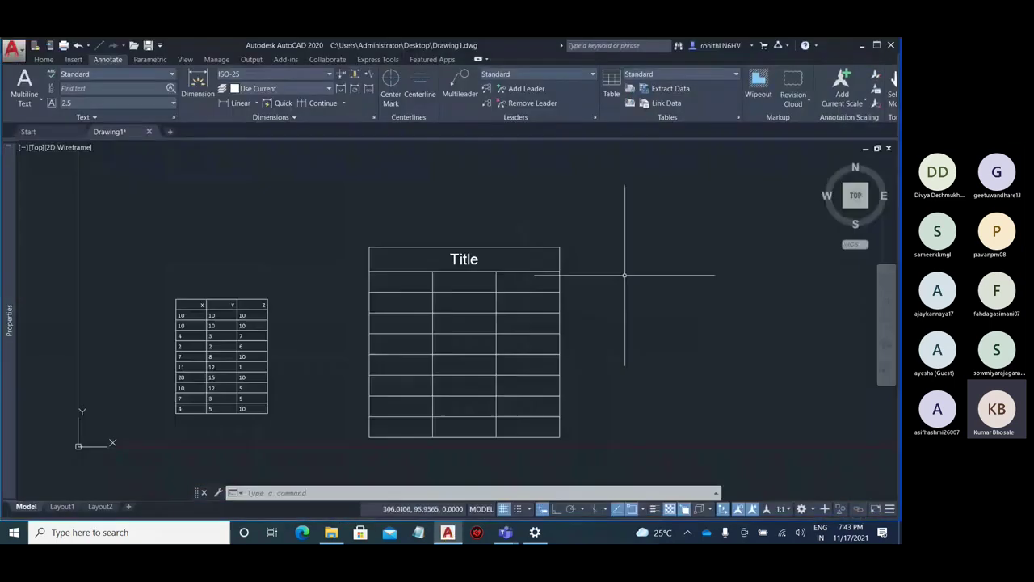
# Erase both tables with a crossing selection, leaving model space empty
pyautogui.scroll(4, 623, 284)
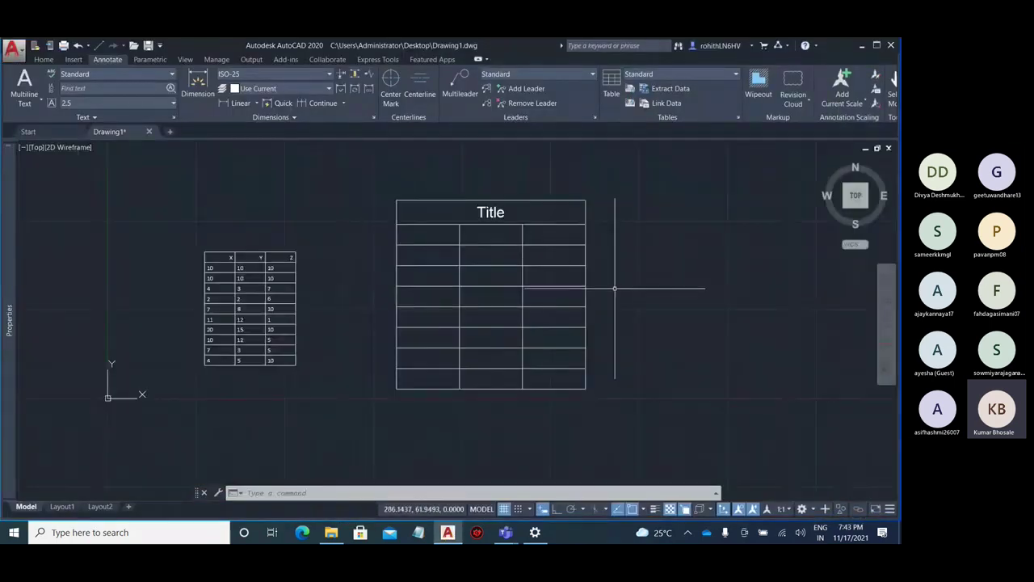
pyautogui.moveTo(614, 288); pyautogui.dragTo(623, 298, button='middle')
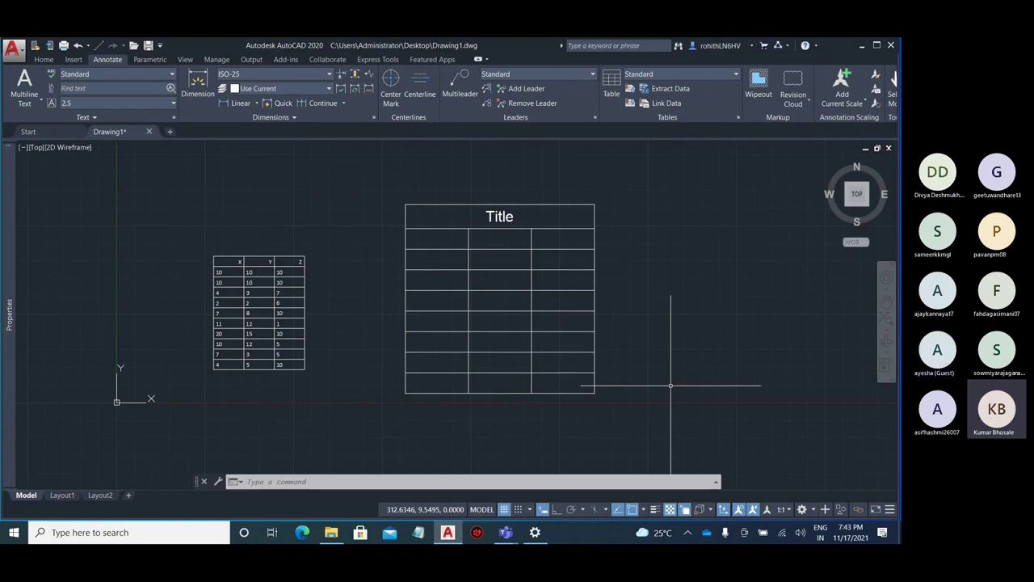
pyautogui.click(670, 425)
pyautogui.click(203, 185)
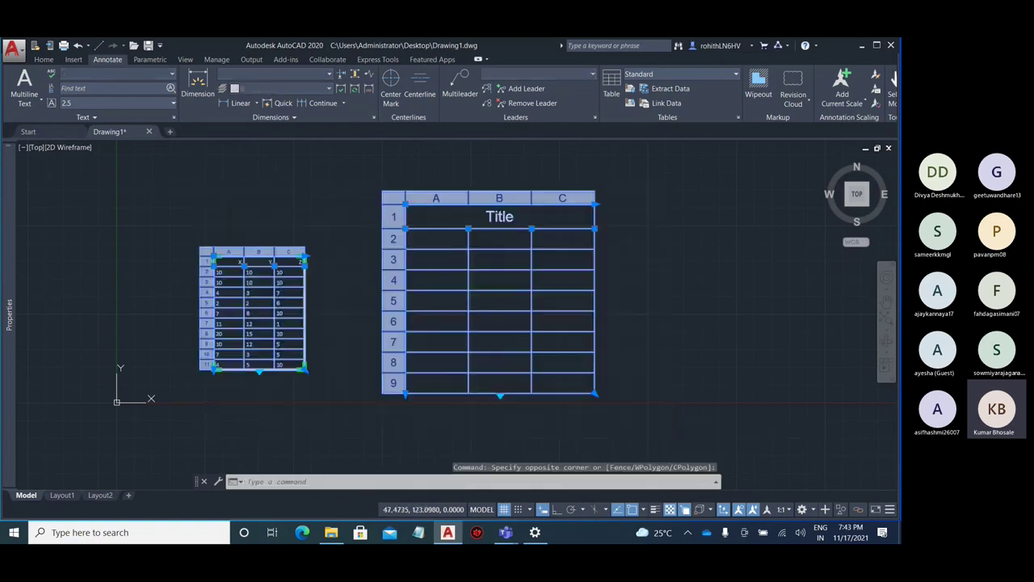
pyautogui.press('Delete')
pyautogui.scroll(3, 162, 373)
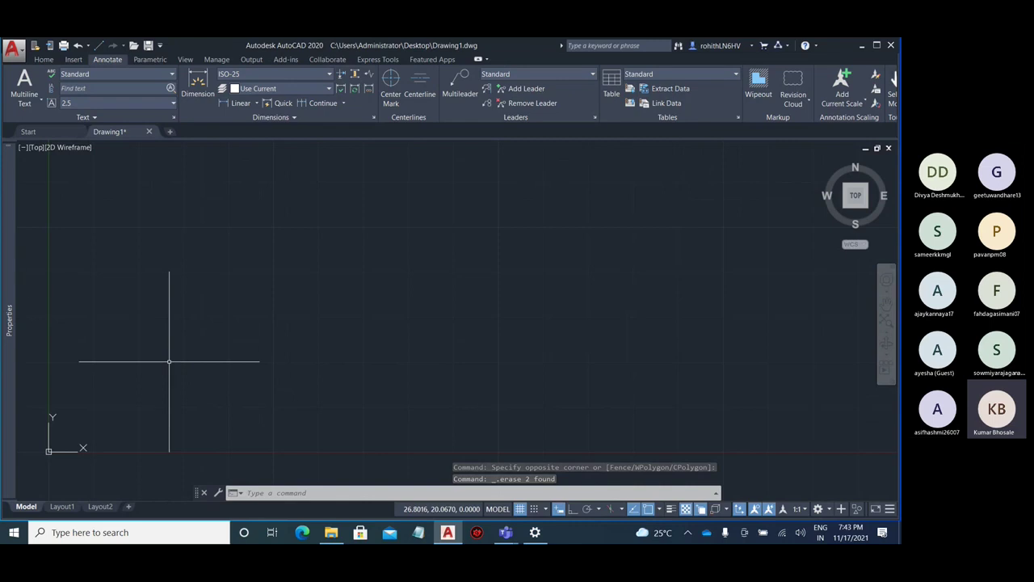
pyautogui.click(44, 60)
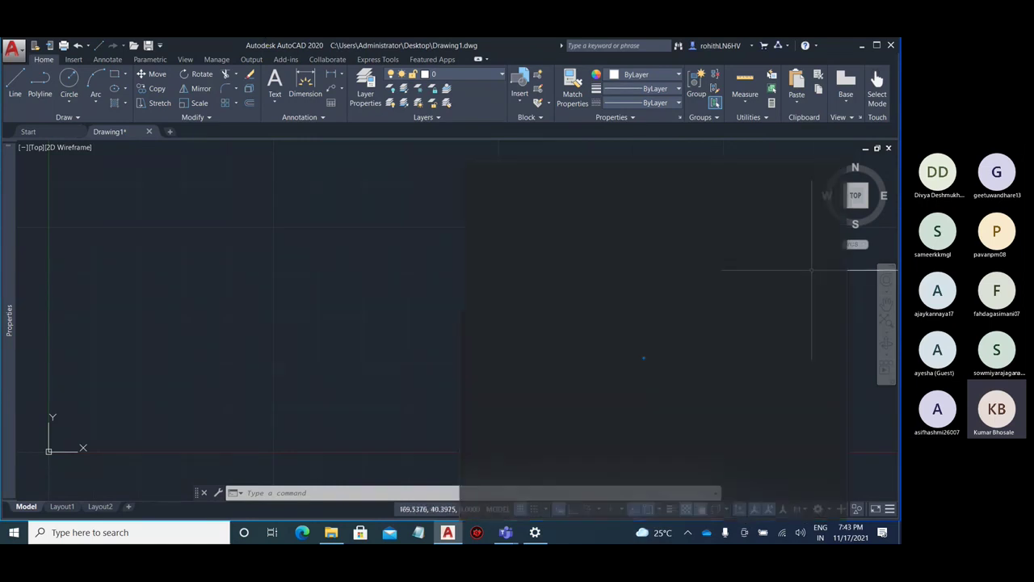
pyautogui.moveTo(507, 539)
pyautogui.click(509, 462)
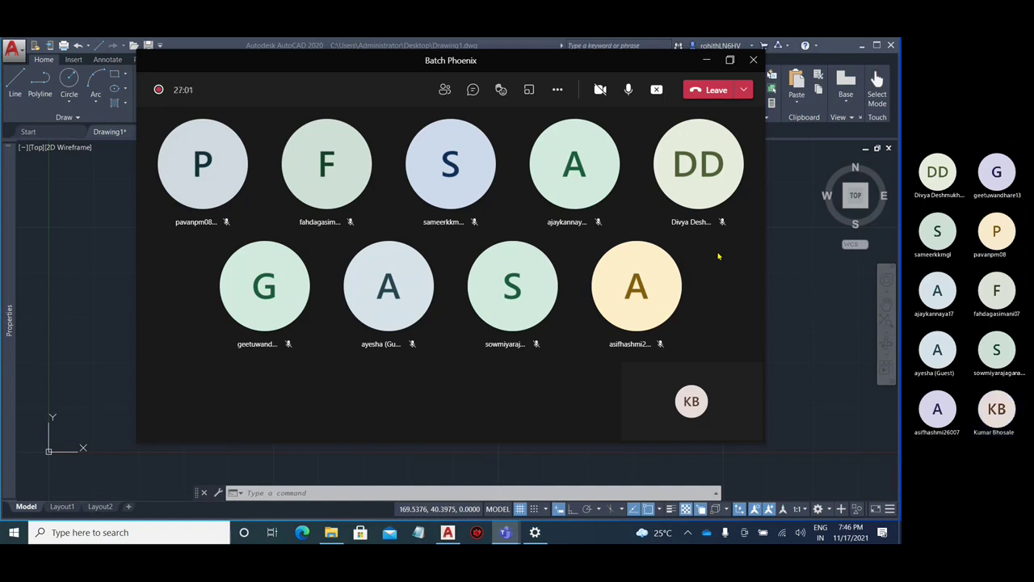
# Start the LINE command and cancel it, then start RECTANG
pyautogui.click(707, 62)
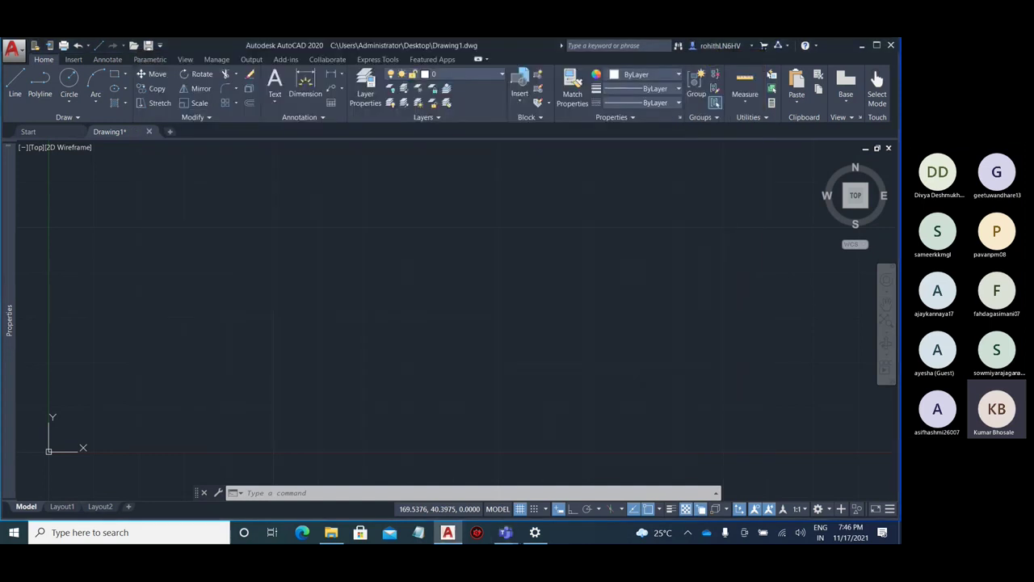
pyautogui.moveTo(364, 309)
pyautogui.mouseDown(button='middle')
pyautogui.moveTo(353, 351)
pyautogui.moveTo(328, 318)
pyautogui.moveTo(305, 339)
pyautogui.mouseUp(button='middle')
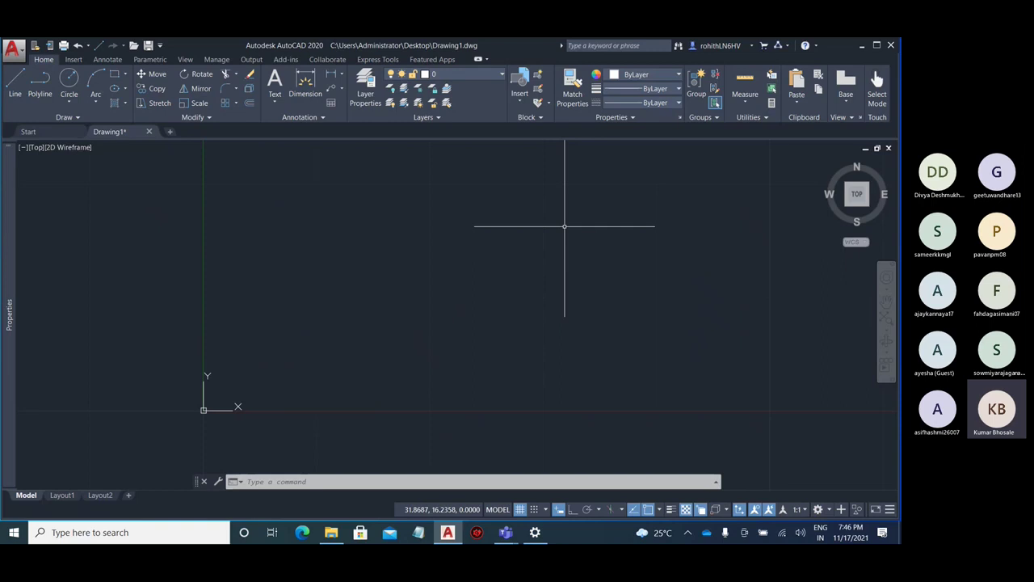
pyautogui.write('l')
pyautogui.press('Return')
pyautogui.scroll(-6, 457, 346)
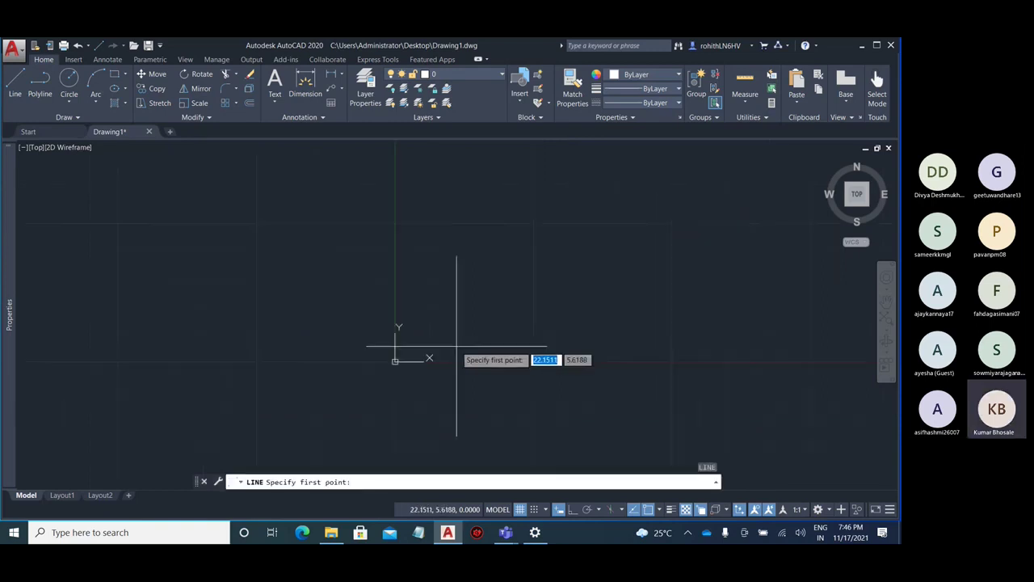
pyautogui.press('Escape')
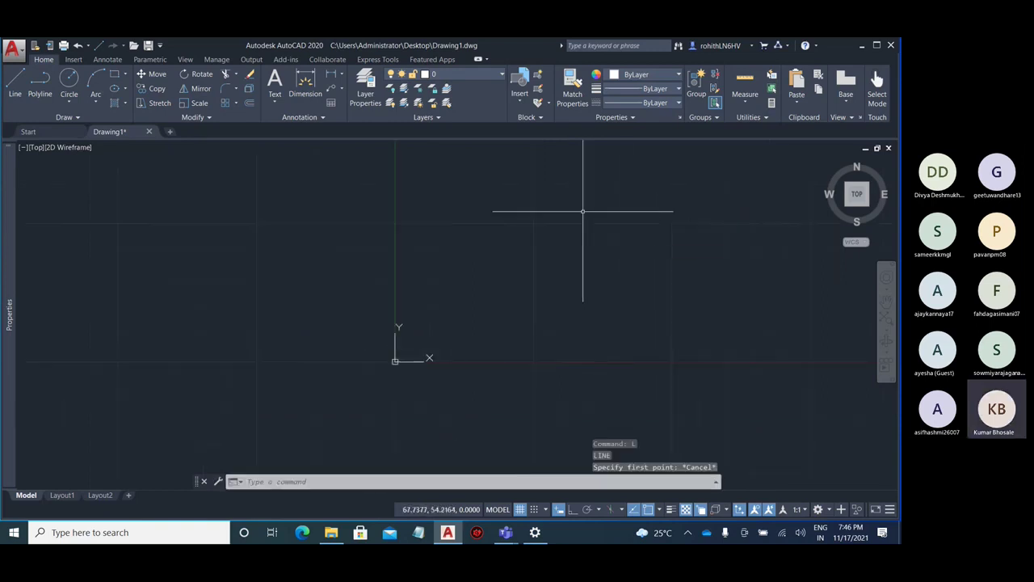
pyautogui.write('rec')
pyautogui.press('Return')
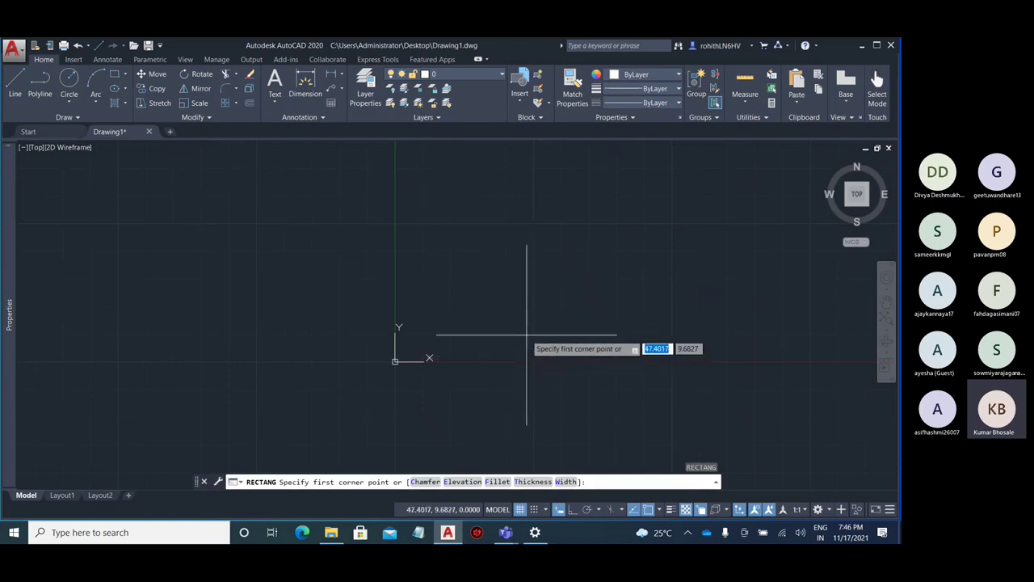
# Create a new drawing, close Drawing1 without saving, and work in model space
pyautogui.click(169, 132)
pyautogui.click(148, 132)
pyautogui.click(485, 310)
pyautogui.click(26, 506)
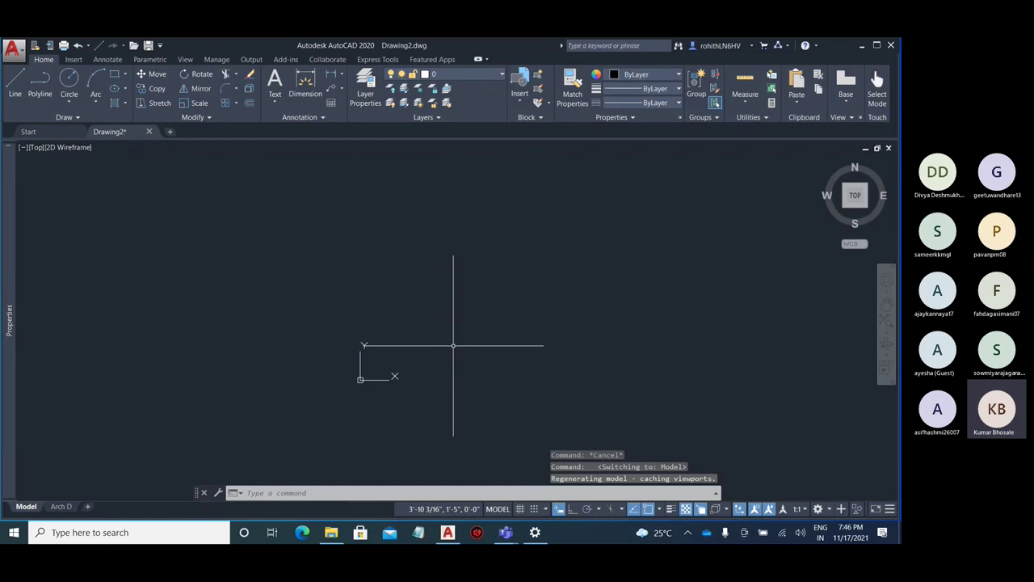
# Turn on the grid and draw a rectangle by picking two opposite corners
pyautogui.press('F7')
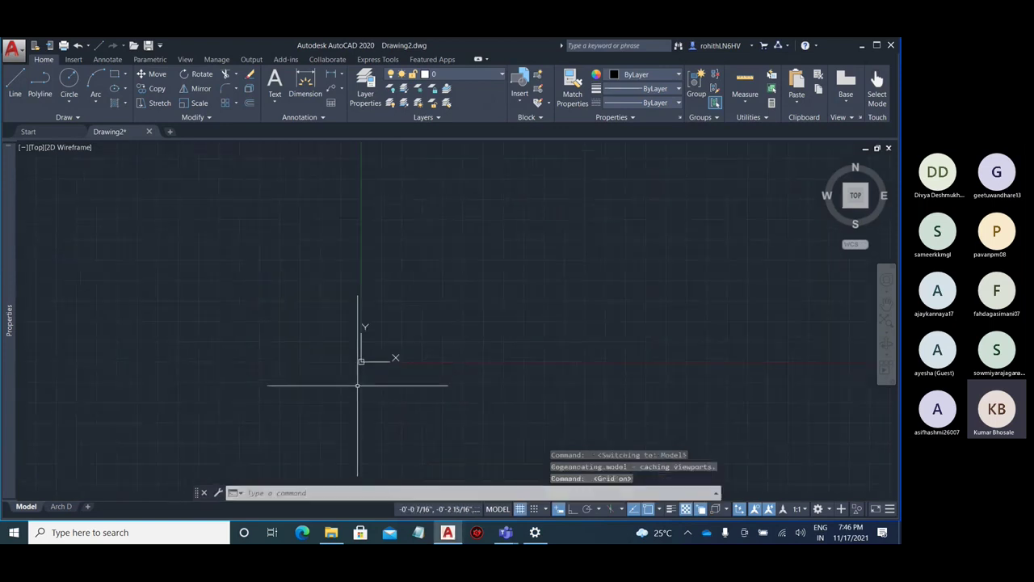
pyautogui.scroll(-2, 265, 318)
pyautogui.moveTo(316, 314); pyautogui.dragTo(294, 272, button='middle')
pyautogui.scroll(-1, 326, 293)
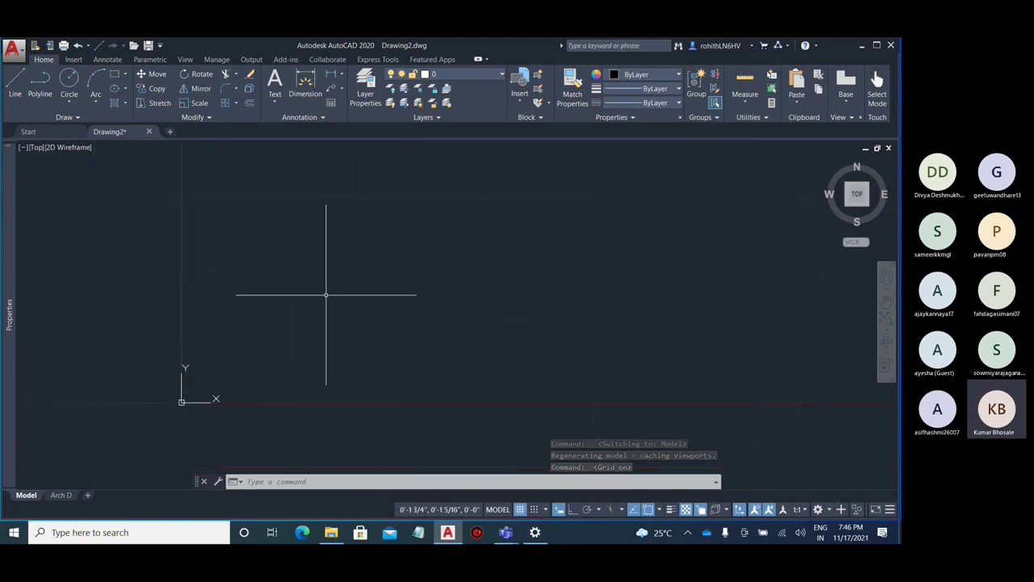
pyautogui.moveTo(532, 250); pyautogui.dragTo(483, 288, button='middle')
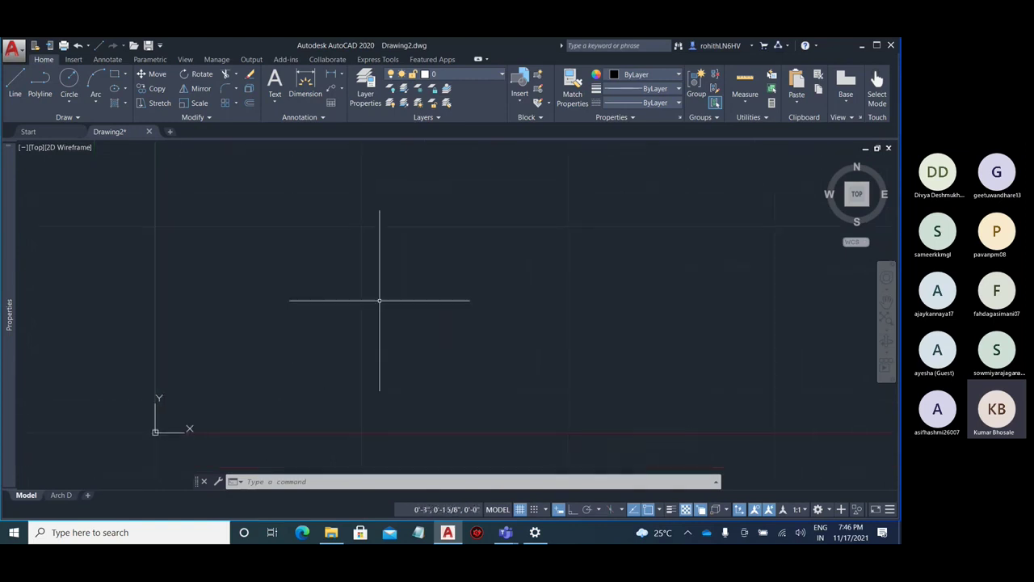
pyautogui.write('rec')
pyautogui.press('Return')
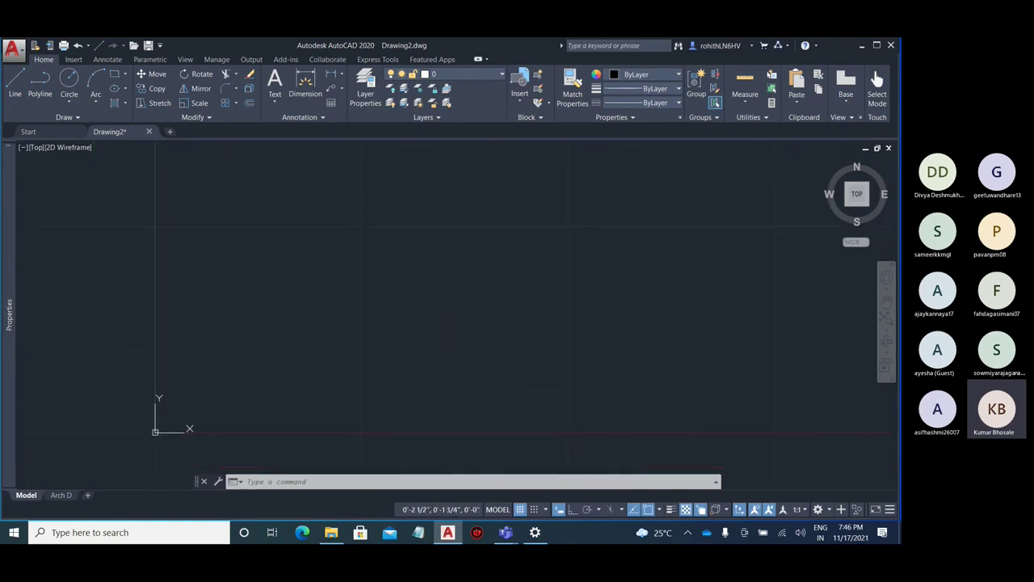
pyautogui.scroll(-4, 358, 369)
pyautogui.click(372, 385)
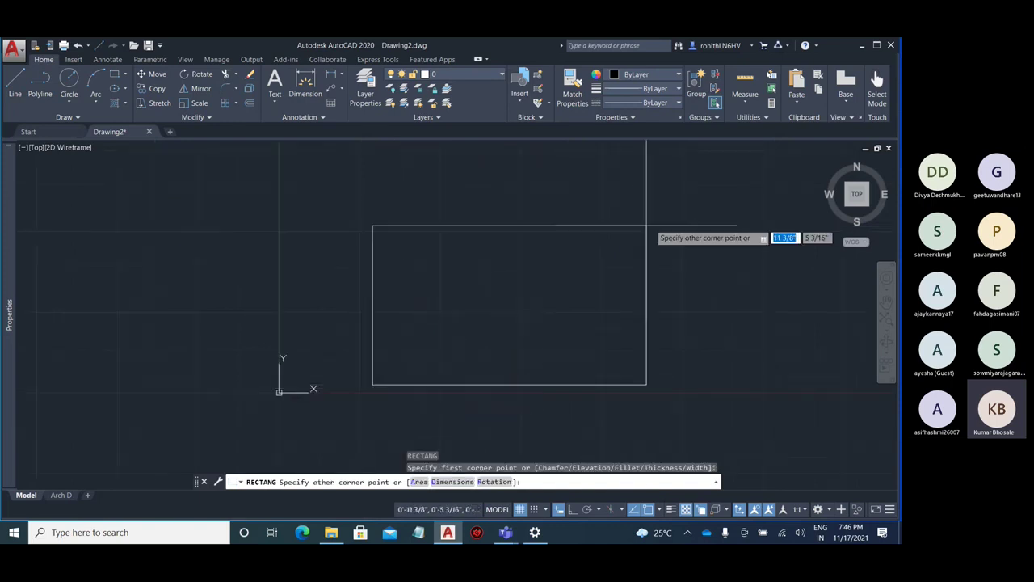
pyautogui.click(704, 172)
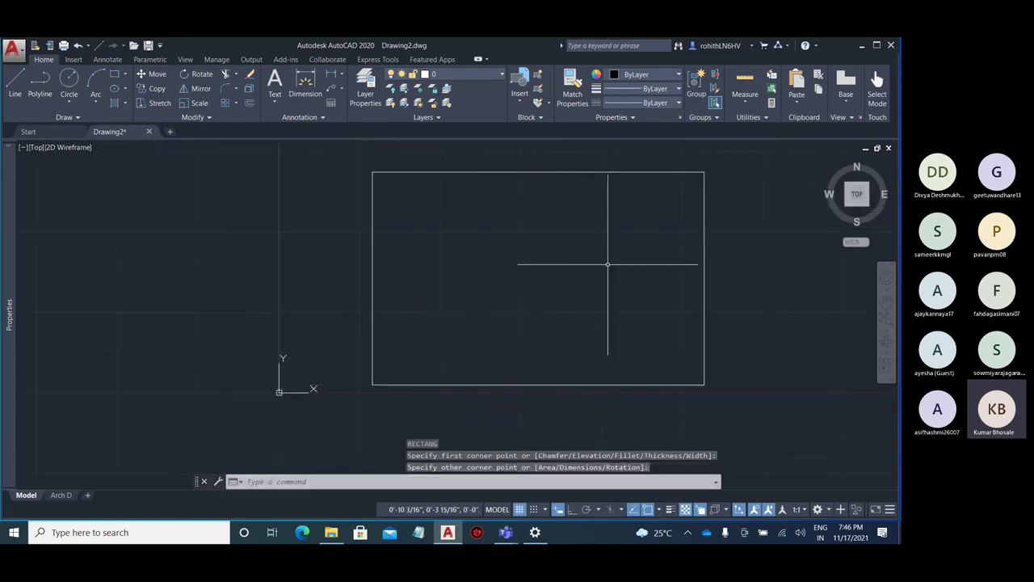
# Attempt a 6-inch offset of the rectangle, then cancel the failed offset
pyautogui.moveTo(522, 290); pyautogui.dragTo(443, 319, button='middle')
pyautogui.scroll(2, 474, 307)
pyautogui.scroll(-2, 577, 288)
pyautogui.moveTo(577, 288)
pyautogui.mouseDown(button='middle')
pyautogui.moveTo(522, 307)
pyautogui.moveTo(550, 296)
pyautogui.mouseUp(button='middle')
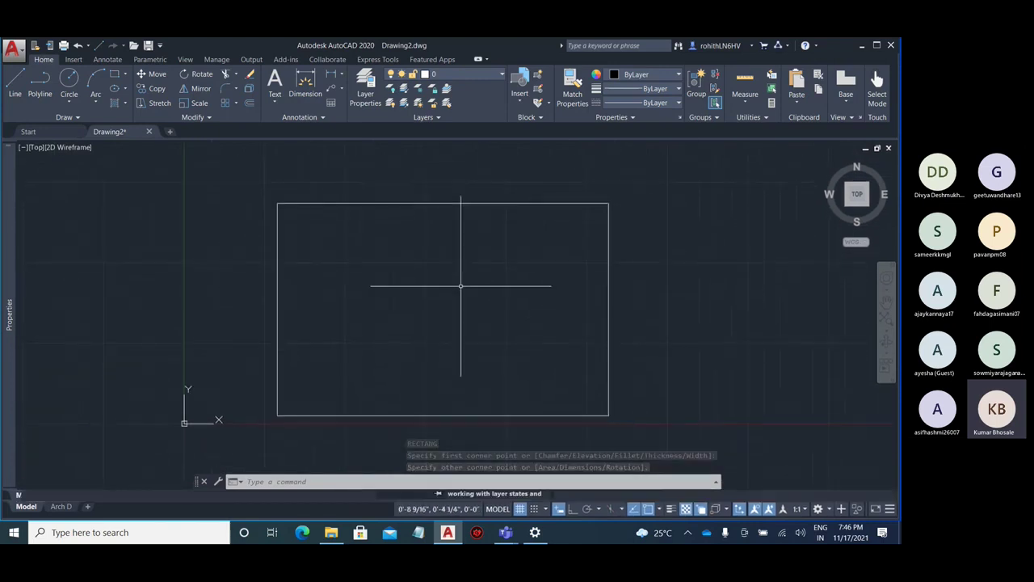
pyautogui.write('o')
pyautogui.press('Return')
pyautogui.click(611, 266)
pyautogui.write('6')
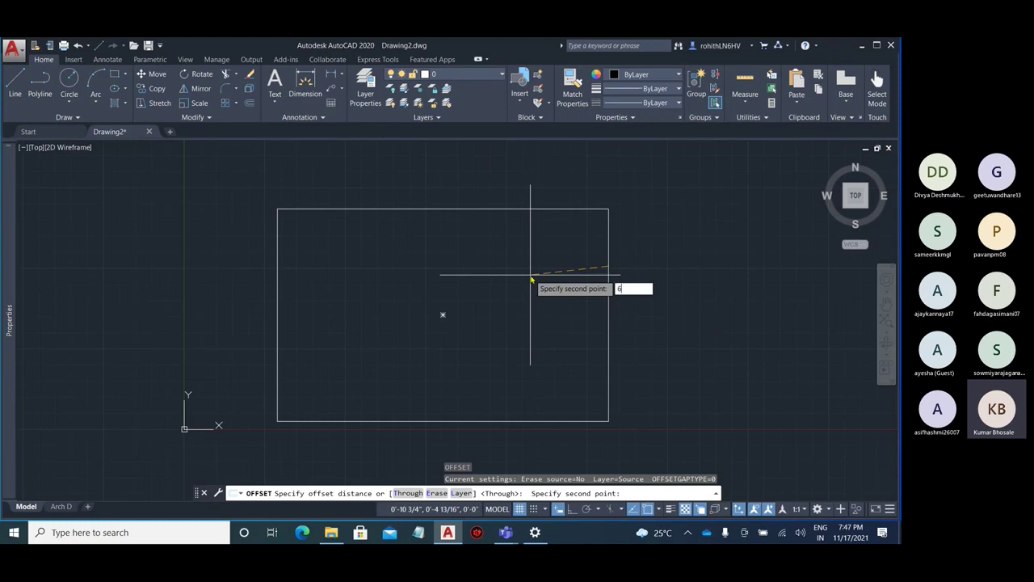
pyautogui.press('Return')
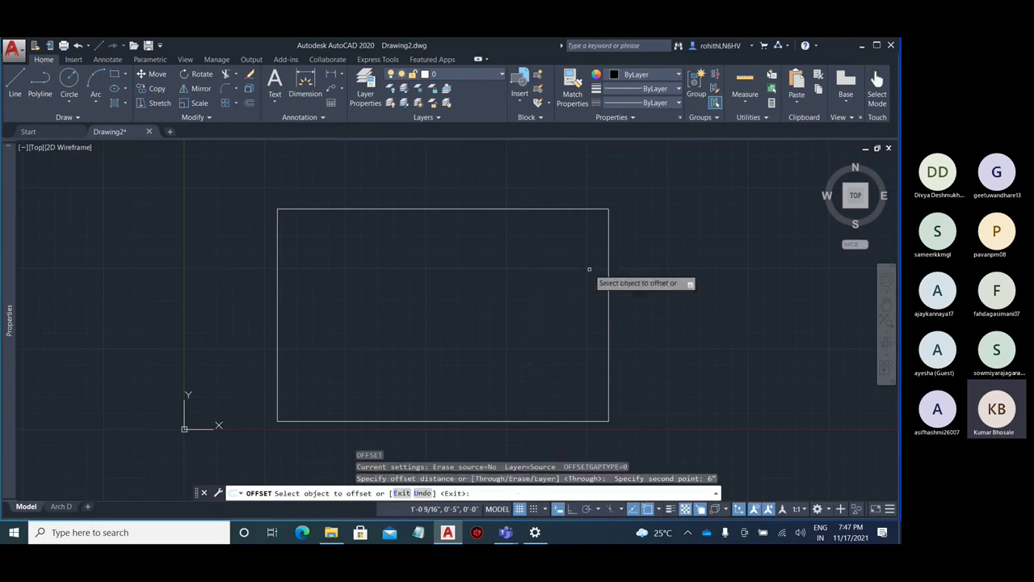
pyautogui.click(609, 278)
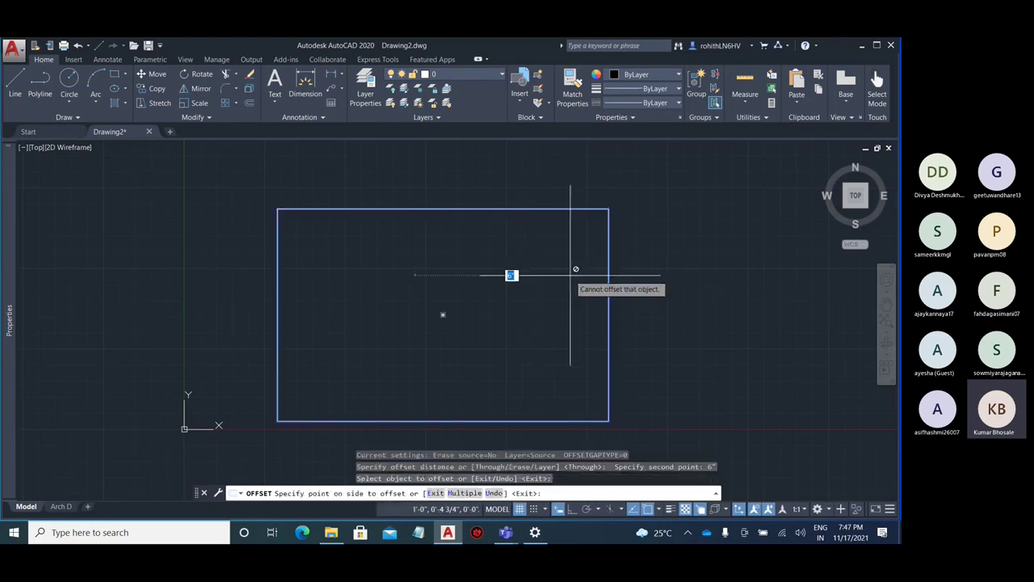
pyautogui.click(574, 273)
pyautogui.press('Escape')
pyautogui.press('Escape')
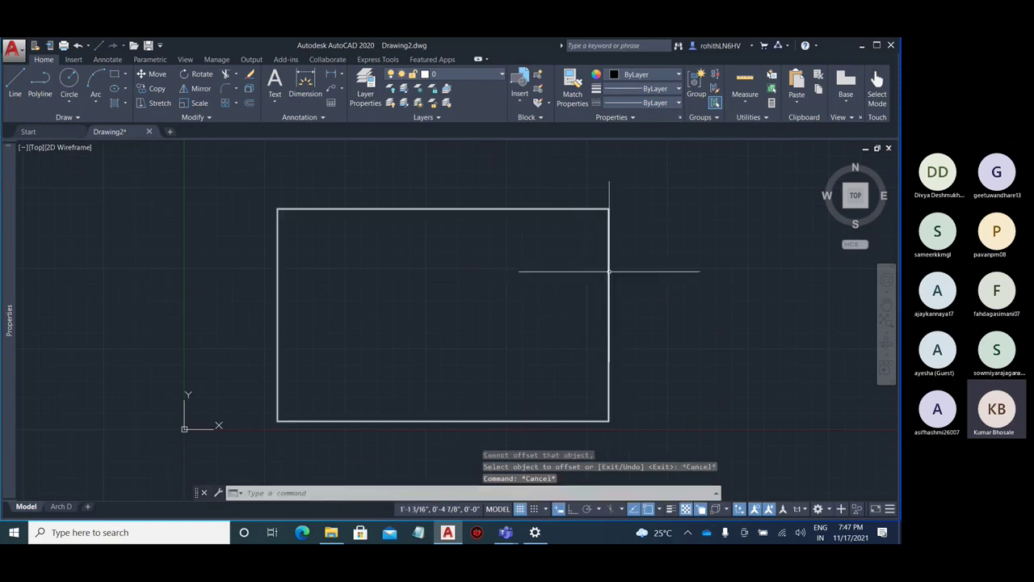
# Reposition the view and reselect the rectangle
pyautogui.click(610, 273)
pyautogui.scroll(-2, 639, 305)
pyautogui.press('Escape')
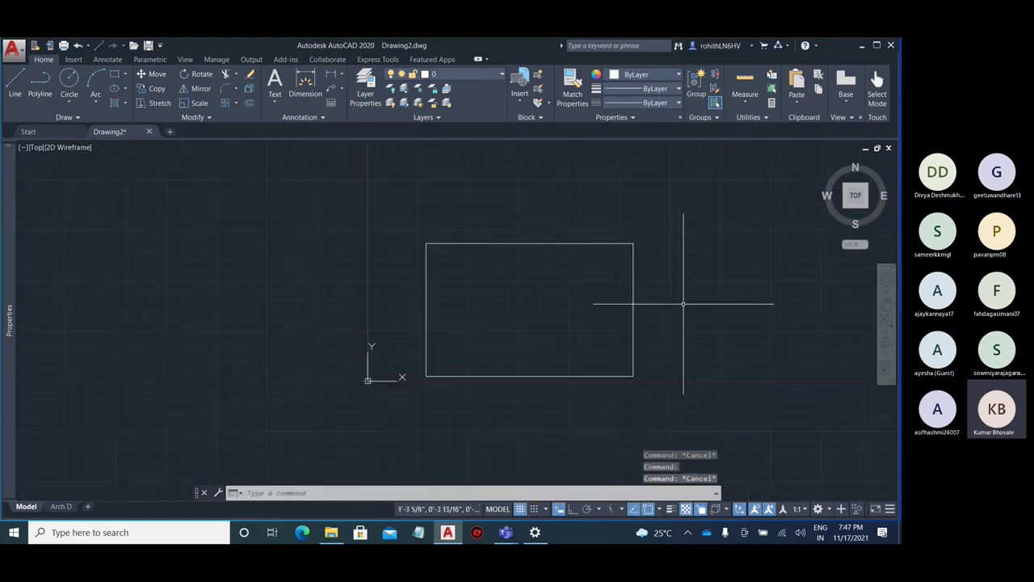
pyautogui.moveTo(690, 300); pyautogui.dragTo(563, 417, button='middle')
pyautogui.click(248, 266)
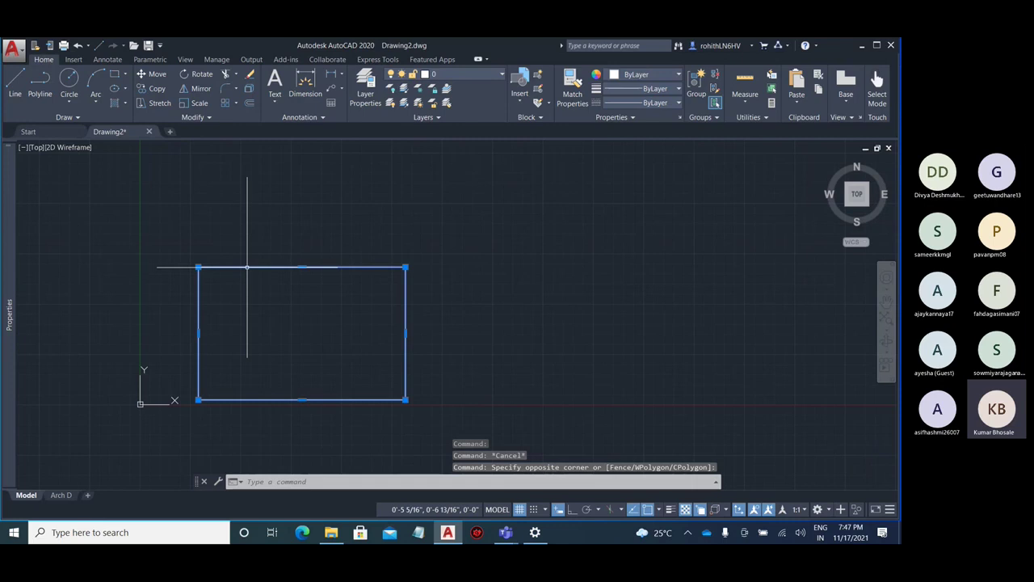
# Delete the rectangle and draw a new one from the origin with RECTANG
pyautogui.press('Delete')
pyautogui.write('rec')
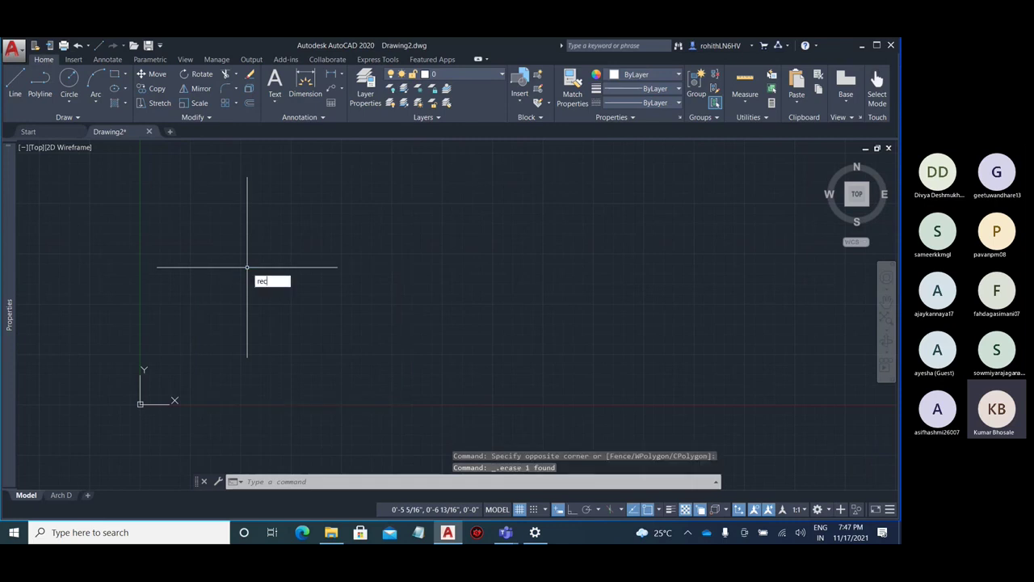
pyautogui.press('Return')
pyautogui.click(214, 394)
pyautogui.scroll(-4, 337, 363)
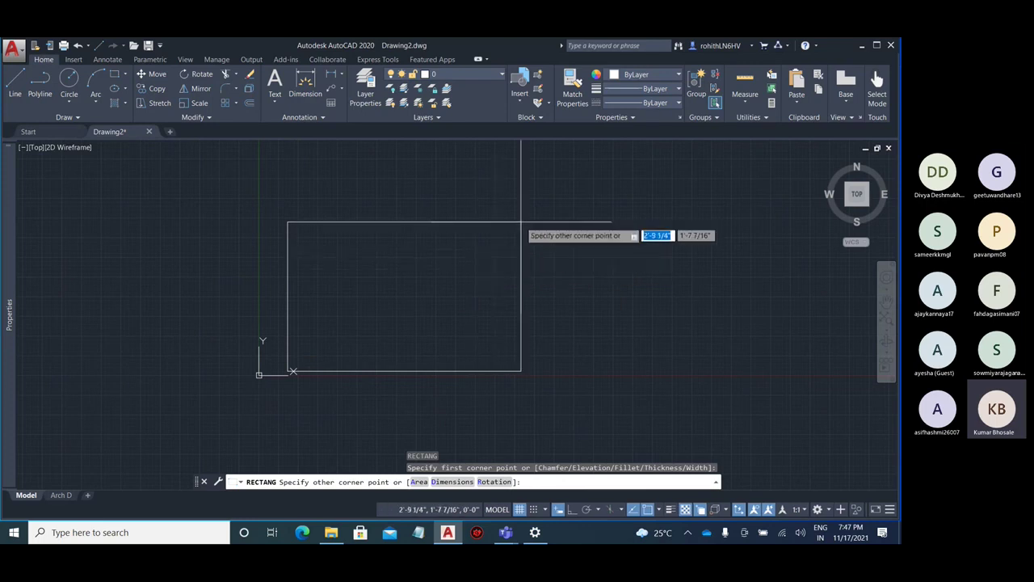
pyautogui.moveTo(598, 187); pyautogui.dragTo(568, 261, button='middle')
pyautogui.click(669, 187)
pyautogui.moveTo(369, 393); pyautogui.dragTo(401, 367, button='middle')
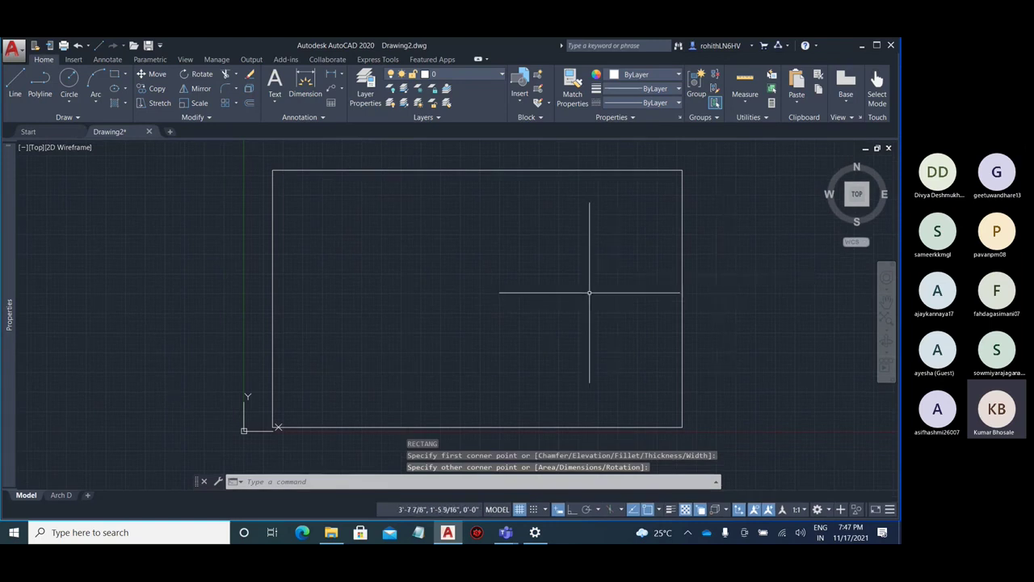
# Start a 6-inch offset on the new rectangle, then cancel it
pyautogui.write('o')
pyautogui.press('Return')
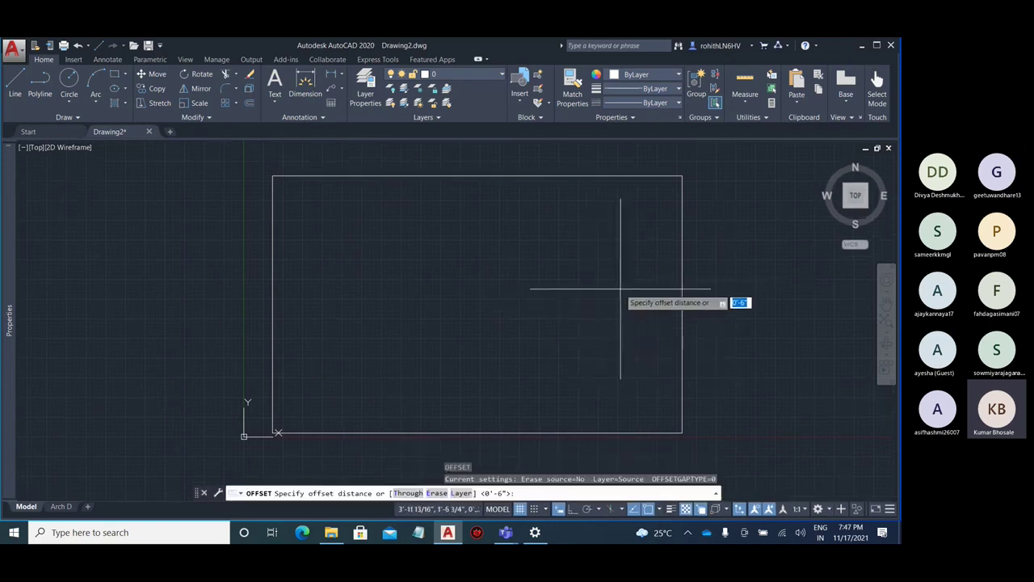
pyautogui.press('Return')
pyautogui.click(681, 281)
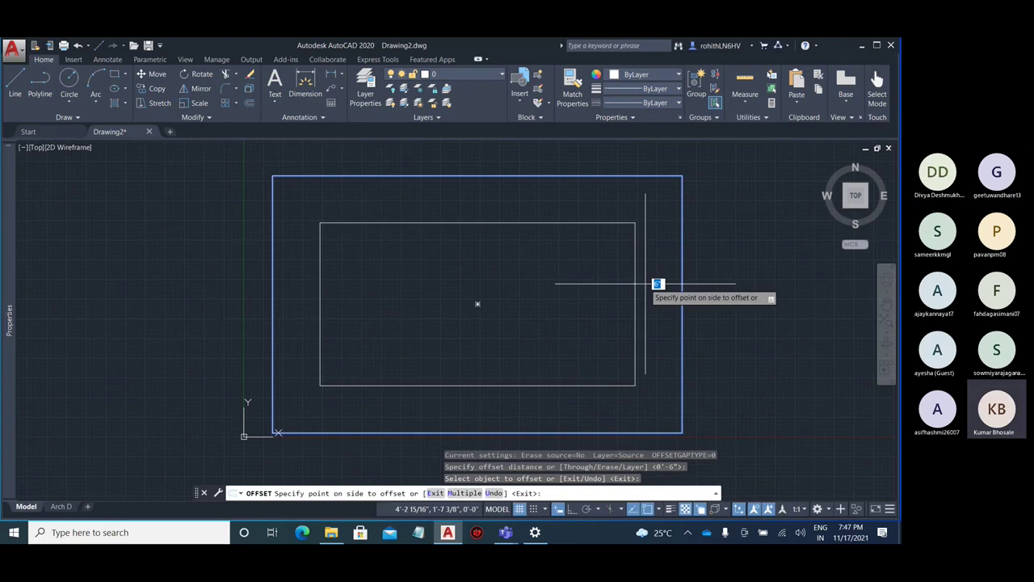
pyautogui.press('Escape')
pyautogui.scroll(-7, 496, 364)
# Erase the rectangle and draw a fresh room rectangle with RECTANG
pyautogui.click(499, 346)
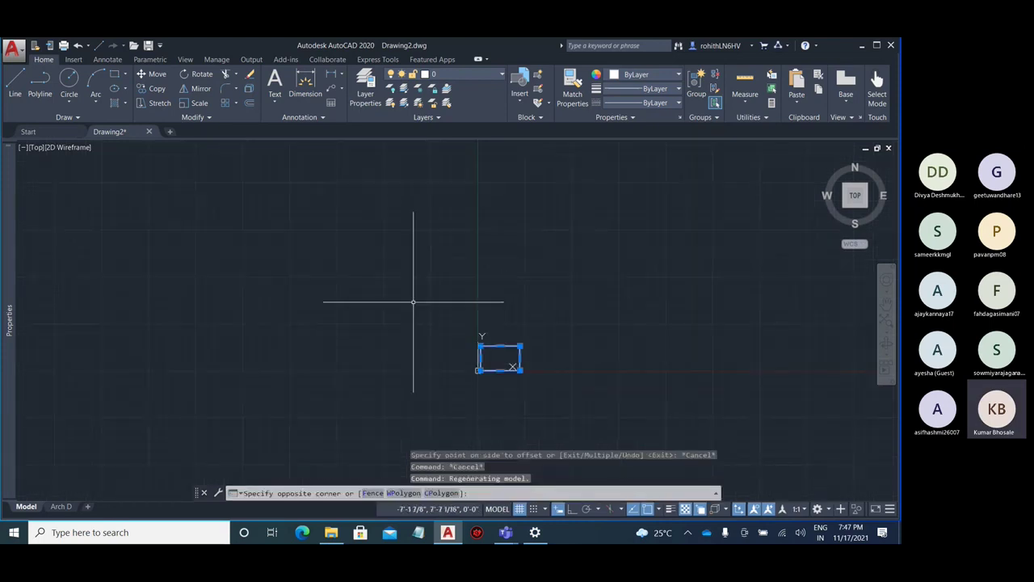
pyautogui.click(413, 302)
pyautogui.press('Delete')
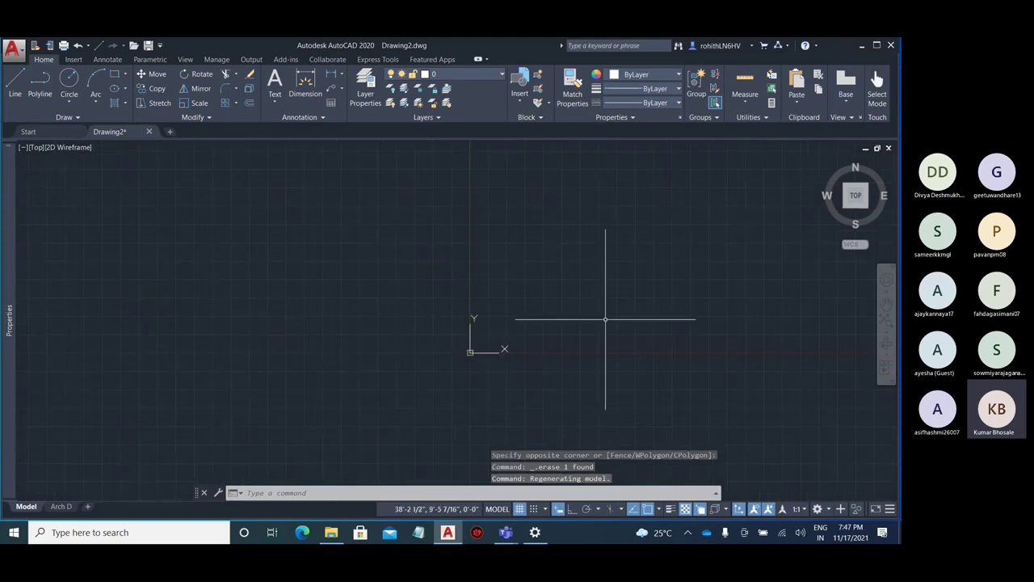
pyautogui.write('rec')
pyautogui.press('Return')
pyautogui.click(491, 342)
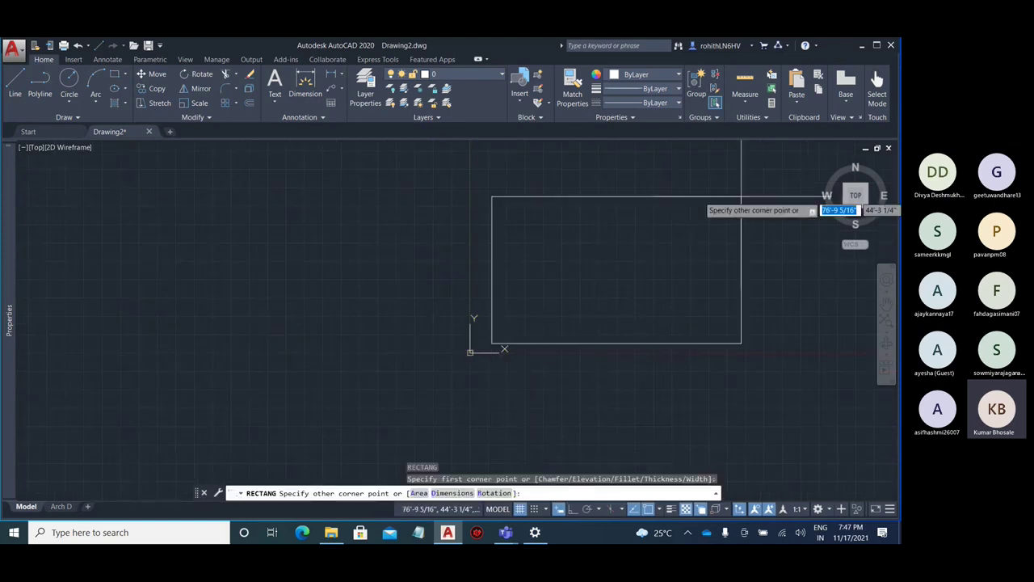
pyautogui.moveTo(741, 196)
pyautogui.mouseDown(button='middle')
pyautogui.moveTo(572, 261)
pyautogui.moveTo(509, 298)
pyautogui.mouseUp(button='middle')
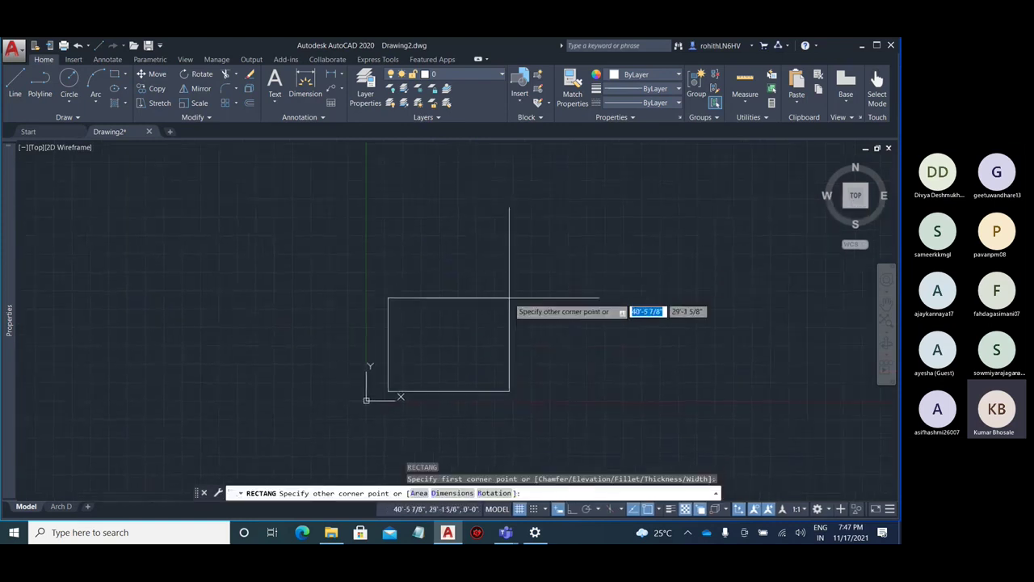
pyautogui.click(509, 298)
pyautogui.scroll(4, 445, 357)
pyautogui.moveTo(472, 345); pyautogui.dragTo(542, 323, button='middle')
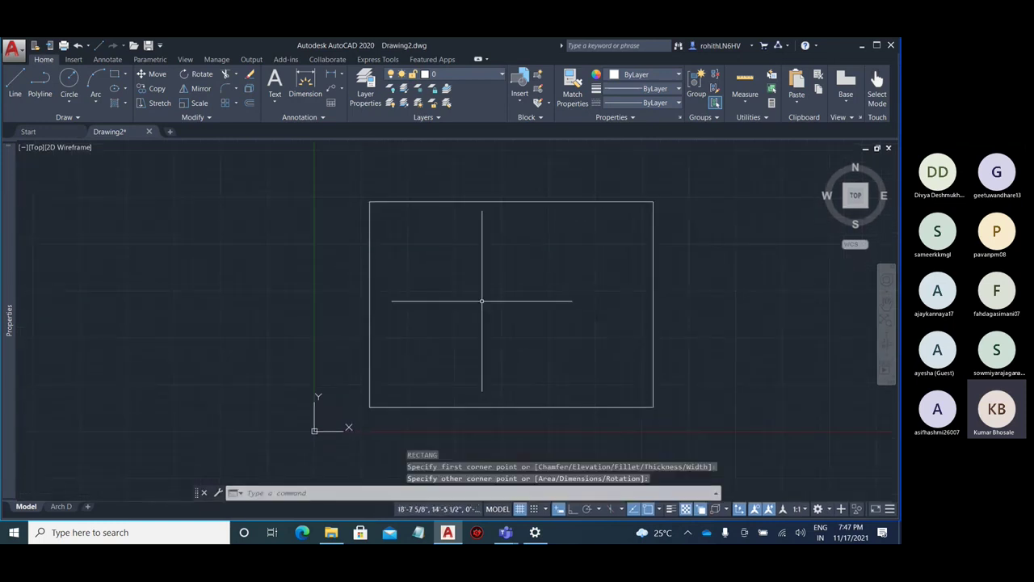
# Offset the rectangle 6 inches inward to form double-line outer walls
pyautogui.write('o')
pyautogui.press('Return')
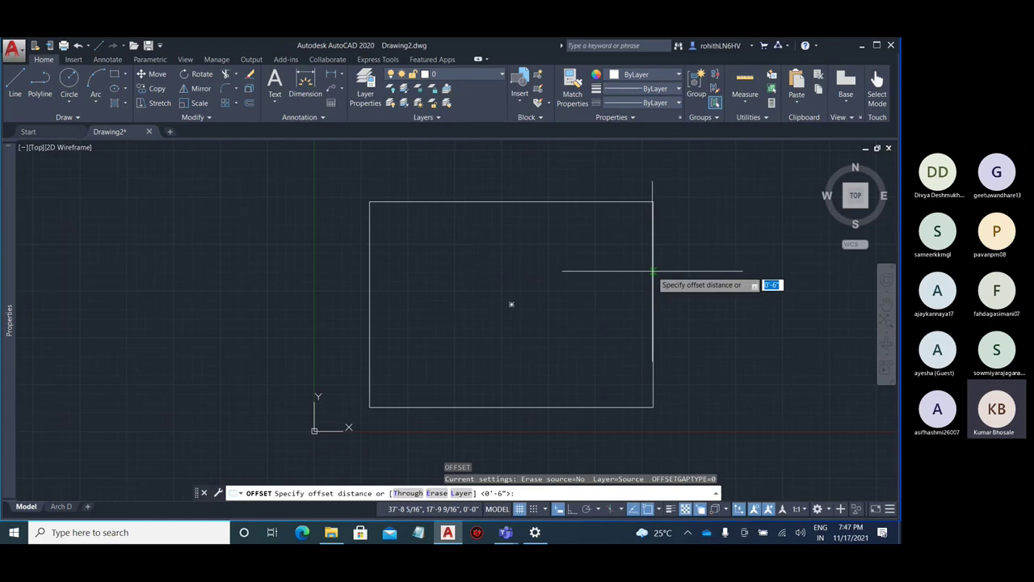
pyautogui.press('Return')
pyautogui.click(651, 279)
pyautogui.click(619, 279)
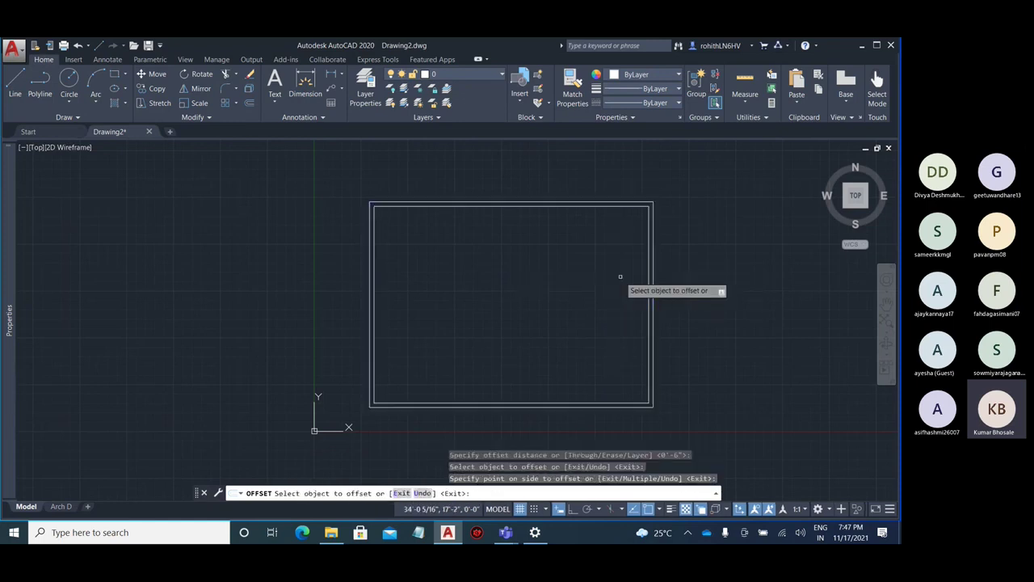
pyautogui.scroll(2, 563, 284)
pyautogui.press('Escape')
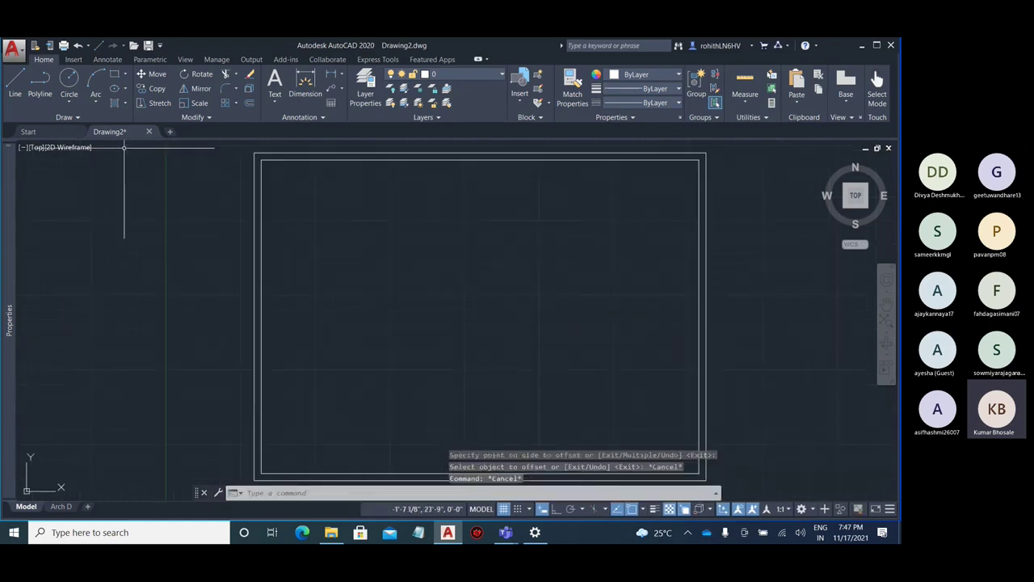
# With Ortho on, draw an L-shaped wall line from the right inner wall across and down
pyautogui.click(14, 81)
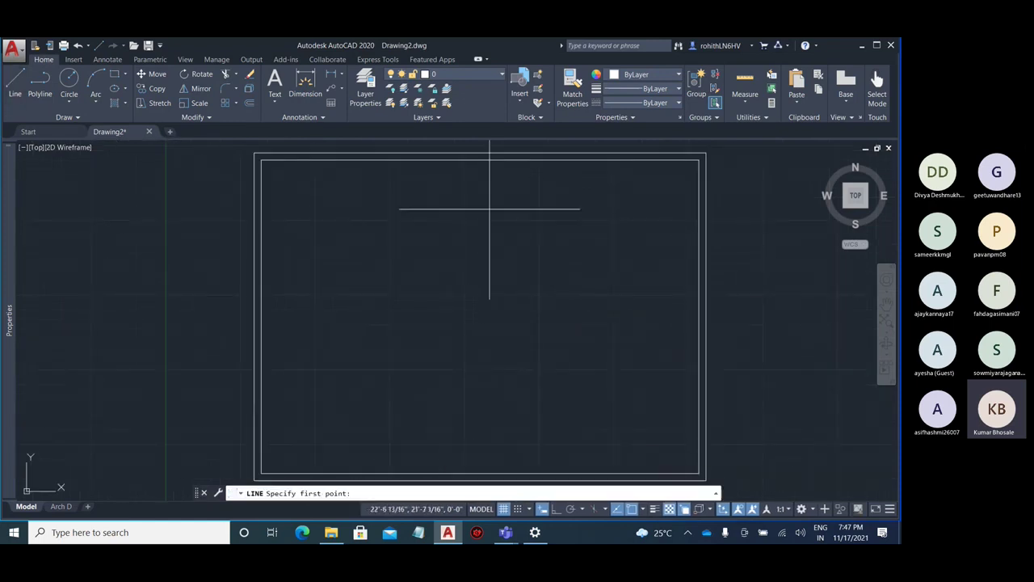
pyautogui.click(700, 270)
pyautogui.press('F8')
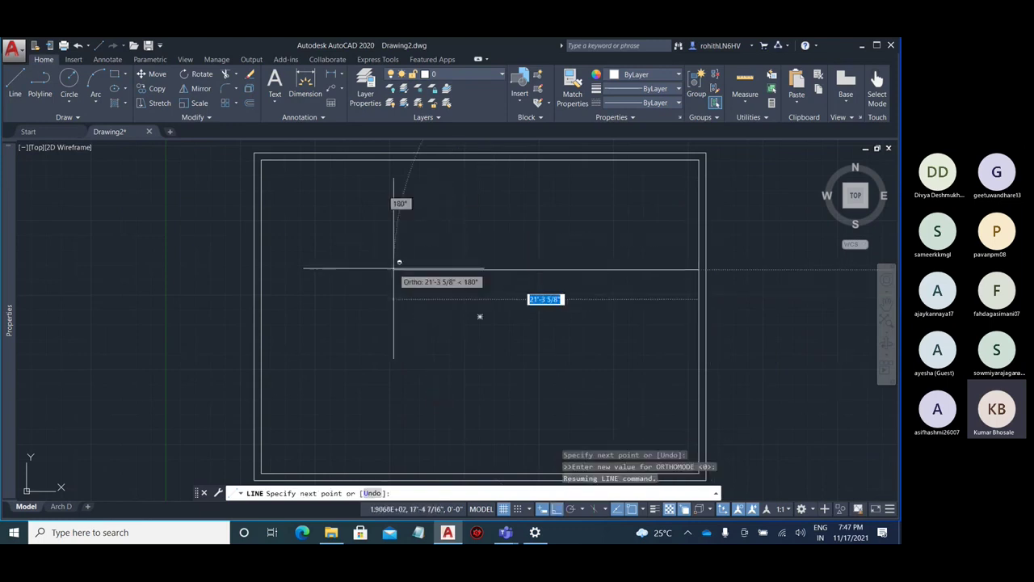
pyautogui.click(393, 269)
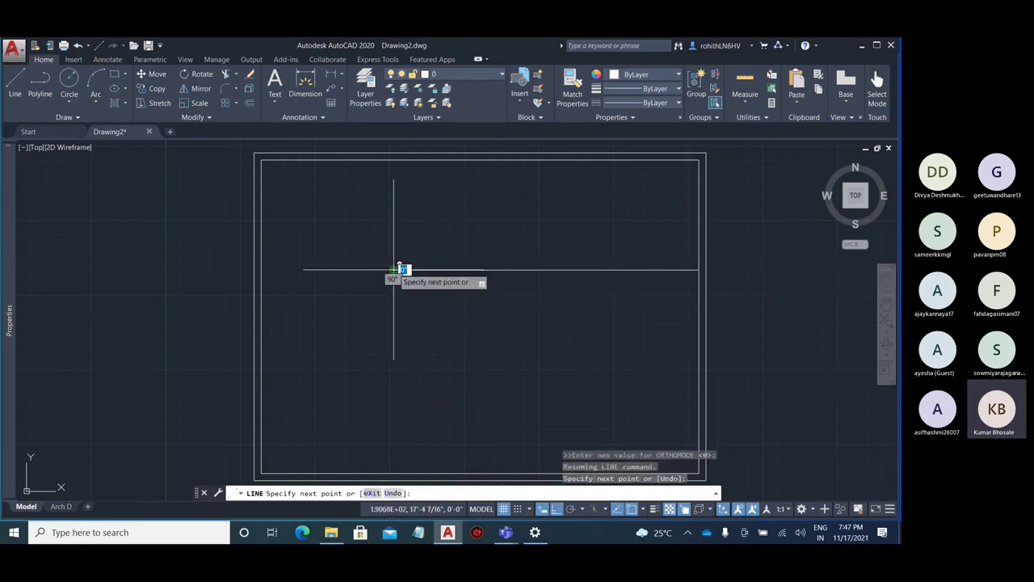
pyautogui.click(393, 469)
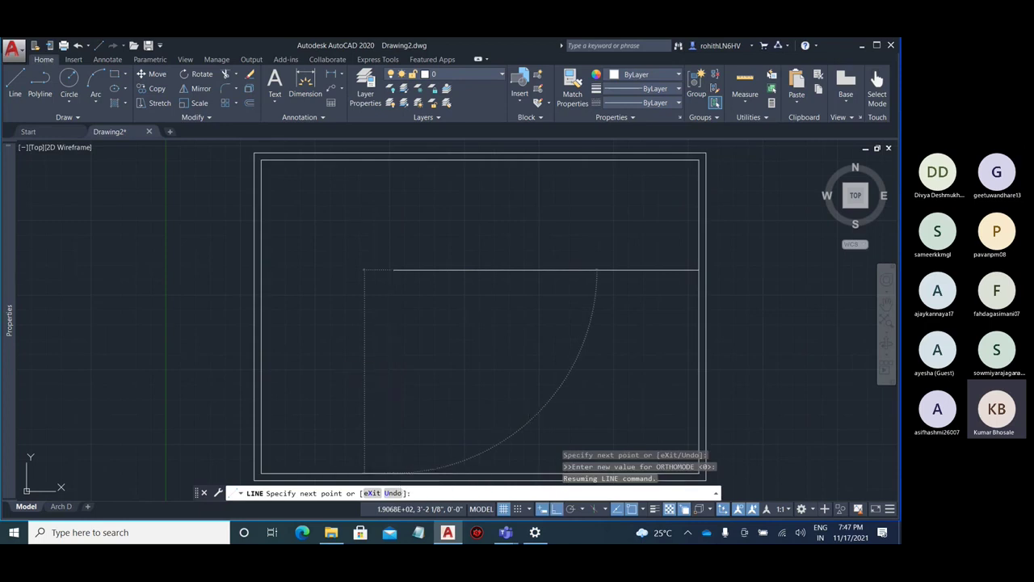
pyautogui.press('Escape')
pyautogui.moveTo(472, 325)
pyautogui.mouseDown(button='middle')
pyautogui.moveTo(441, 282)
pyautogui.moveTo(443, 261)
pyautogui.mouseUp(button='middle')
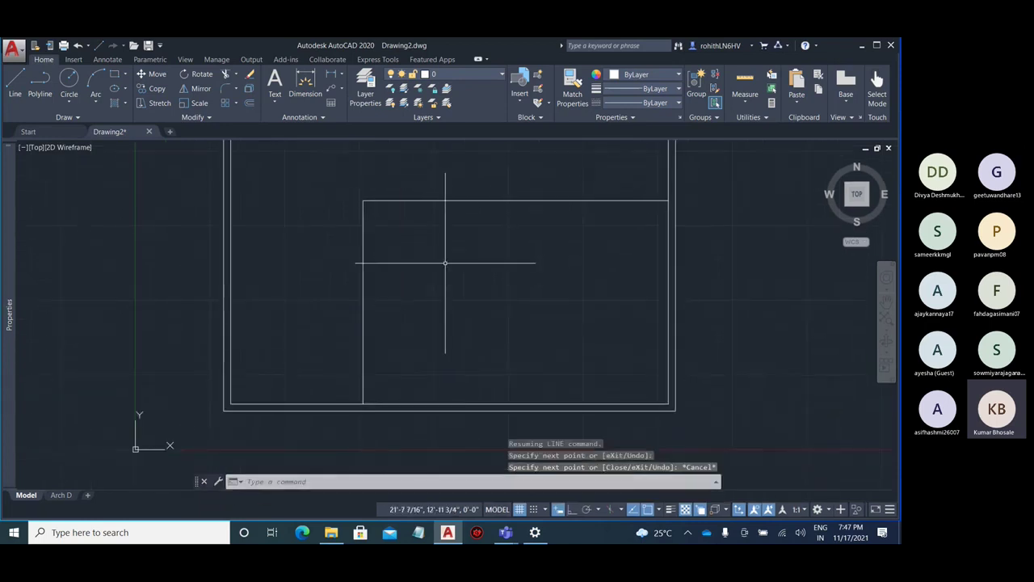
# Offset the horizontal and vertical wall lines 6 inches to double them
pyautogui.write('o')
pyautogui.press('Return')
pyautogui.press('Return')
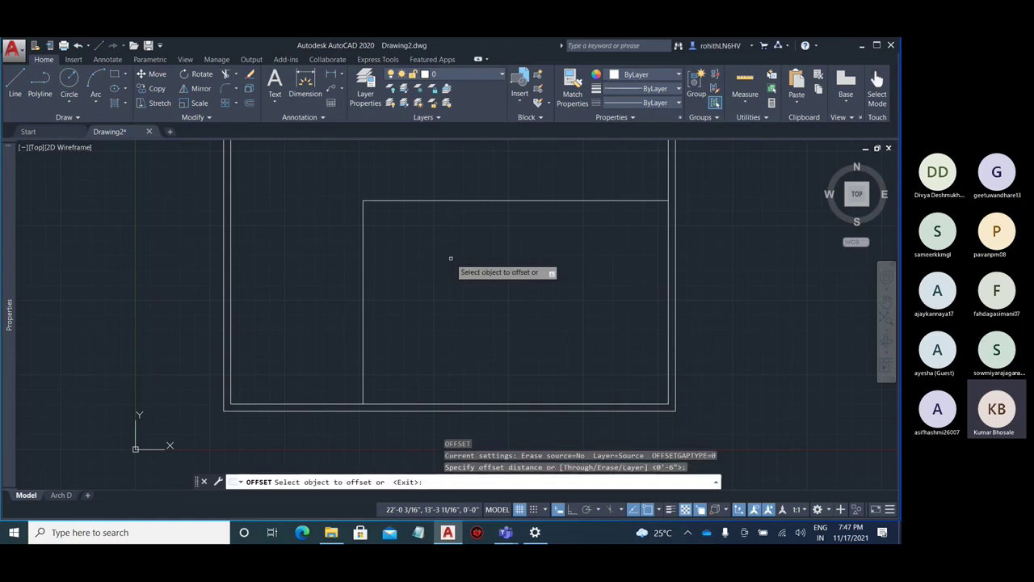
pyautogui.click(481, 200)
pyautogui.click(436, 231)
pyautogui.click(364, 242)
pyautogui.click(369, 240)
pyautogui.press('Escape')
pyautogui.scroll(4, 356, 189)
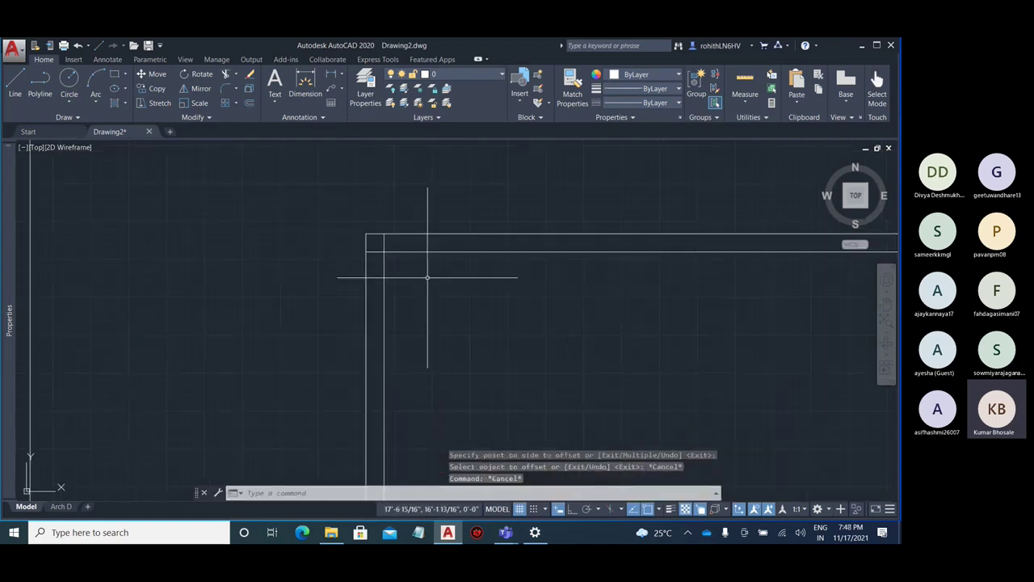
# Trim the overlapping stubs at the interior wall corner
pyautogui.press('Return')
pyautogui.press('Return')
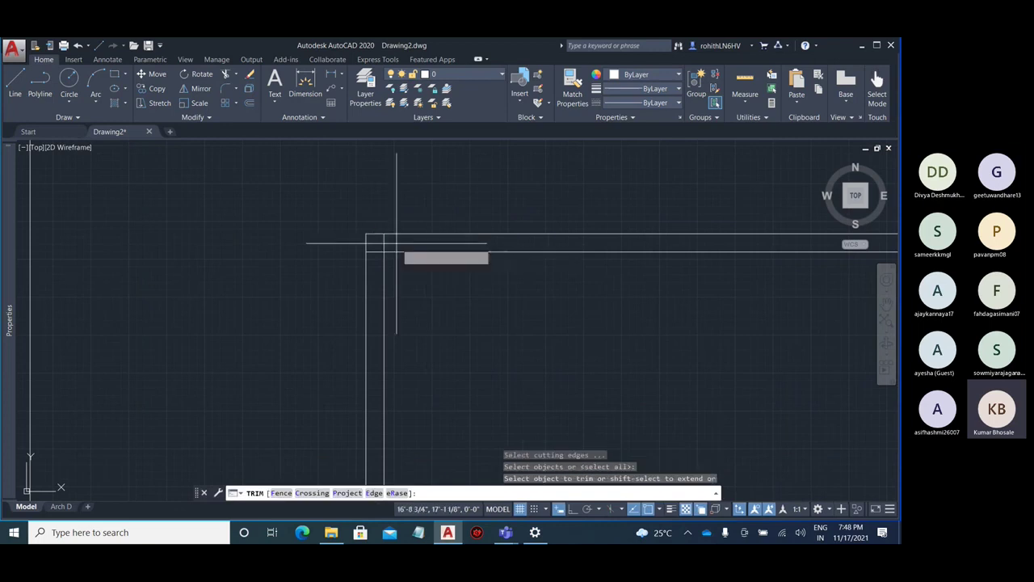
pyautogui.click(396, 241)
pyautogui.click(374, 253)
pyautogui.click(377, 251)
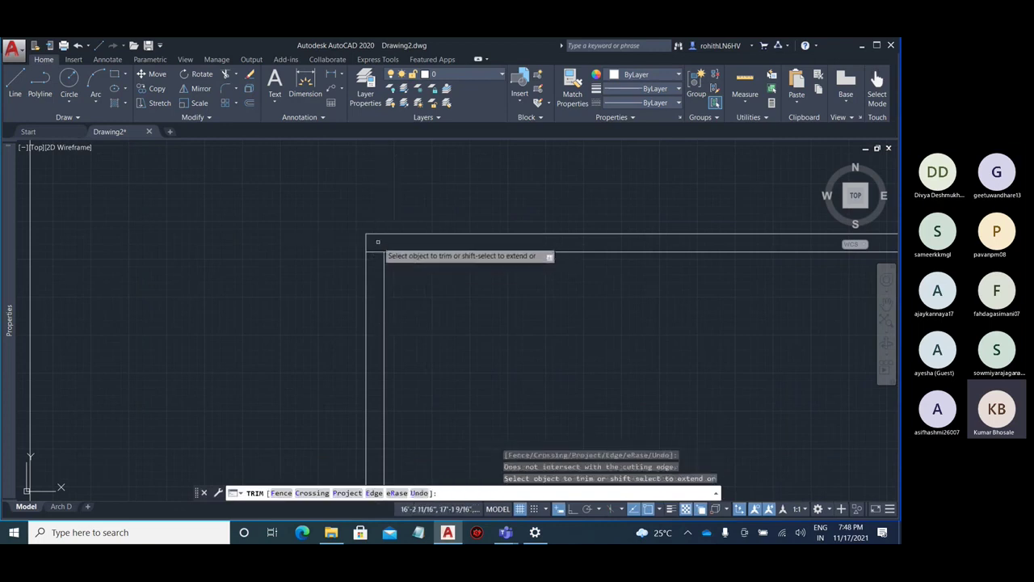
pyautogui.press('Escape')
pyautogui.scroll(-4, 496, 266)
# Begin a rectangle with width 3 below the room, then cancel it
pyautogui.scroll(2, 480, 231)
pyautogui.moveTo(480, 231); pyautogui.dragTo(375, 233, button='middle')
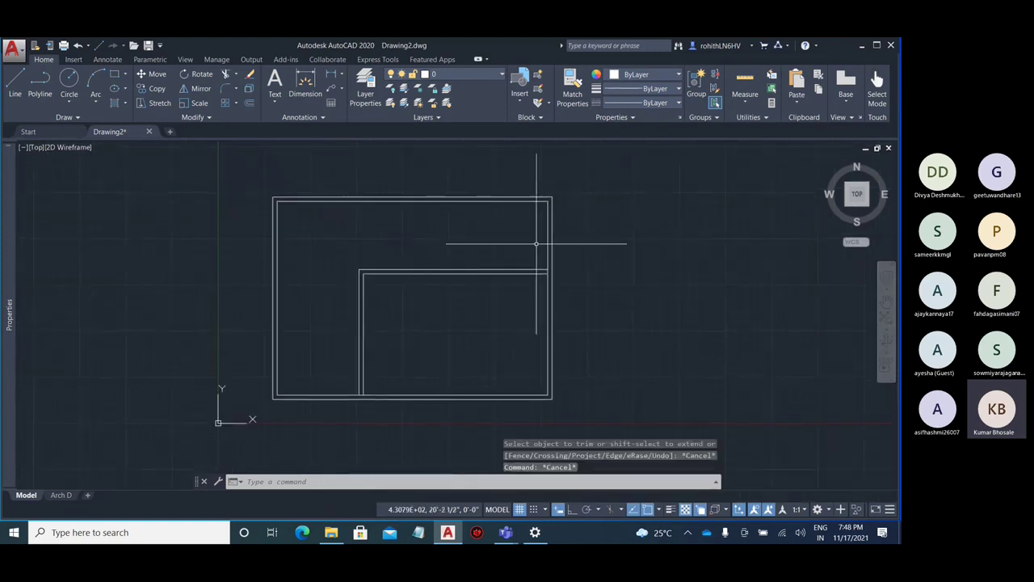
pyautogui.moveTo(607, 300)
pyautogui.mouseDown(button='middle')
pyautogui.moveTo(549, 280)
pyautogui.moveTo(582, 268)
pyautogui.mouseUp(button='middle')
pyautogui.write('rec')
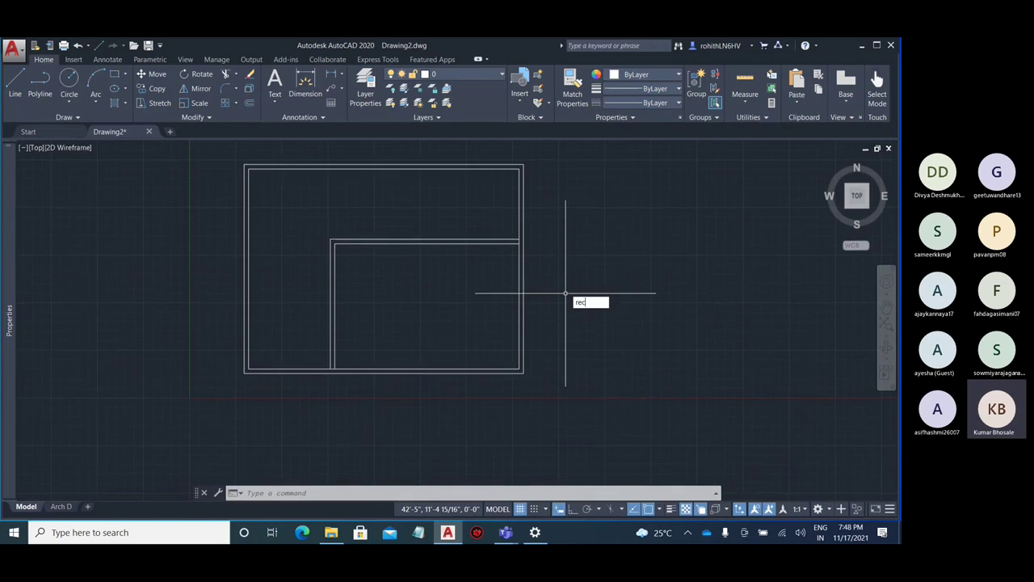
pyautogui.press('Return')
pyautogui.click(587, 368)
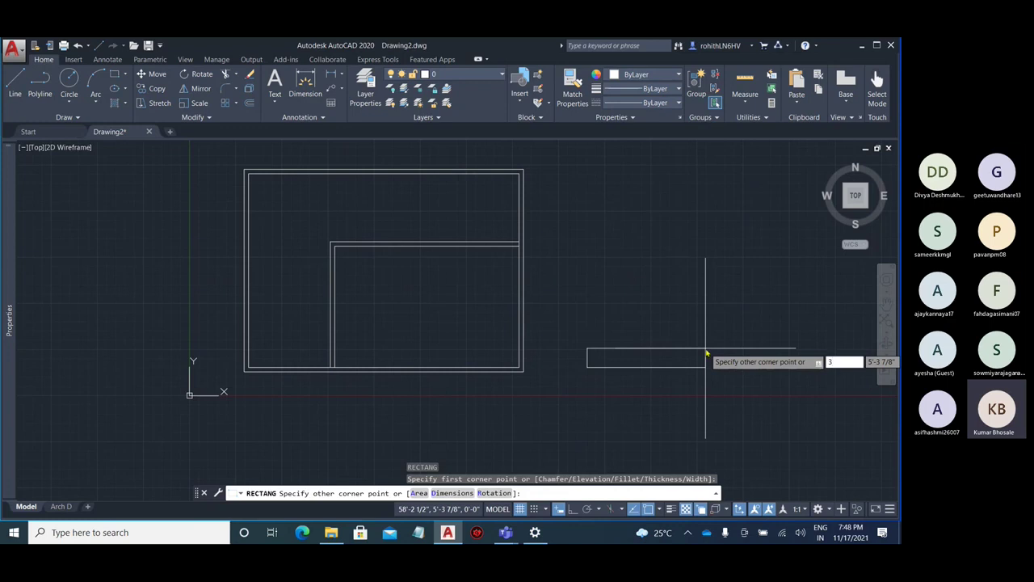
pyautogui.press('Tab')
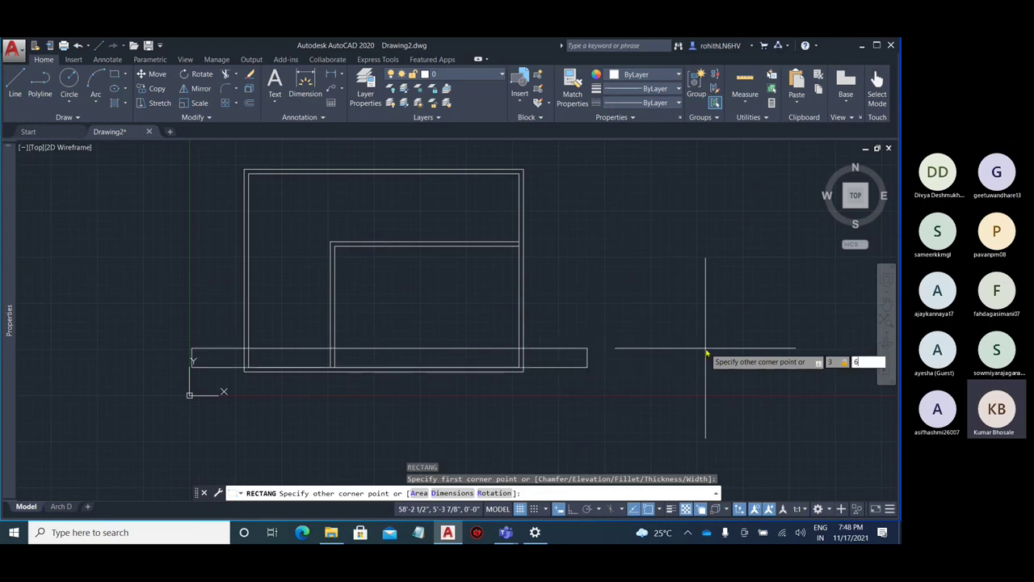
pyautogui.press('Escape')
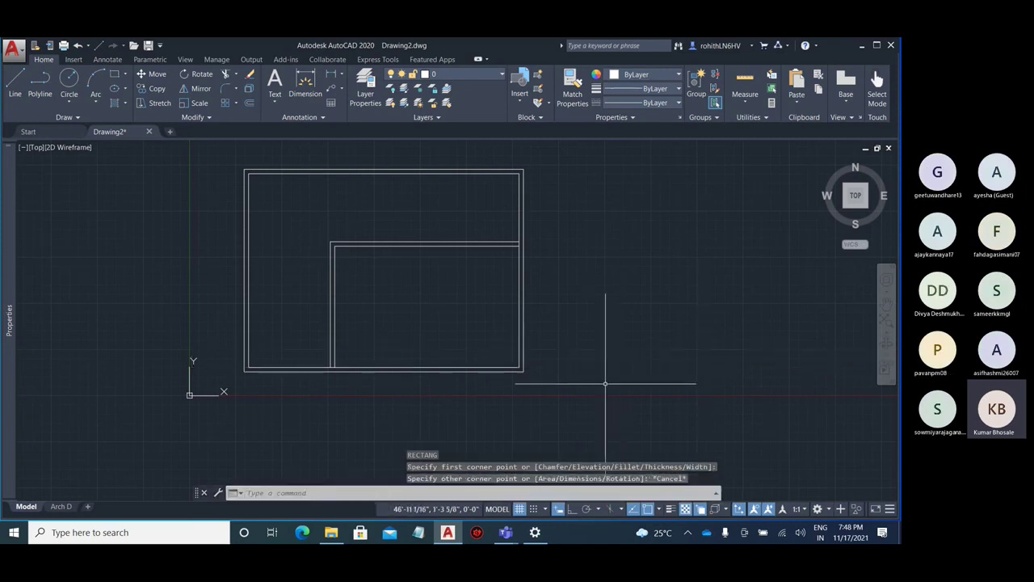
# Draw a rectangle with typed 3 and 6 values, producing a long thin strip
pyautogui.scroll(4, 614, 369)
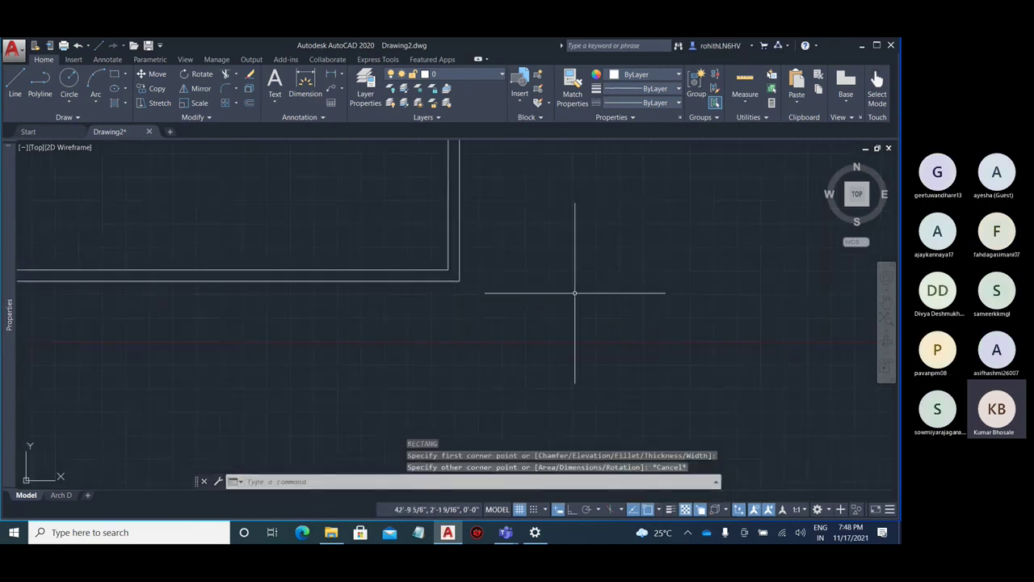
pyautogui.write('rec')
pyautogui.press('Return')
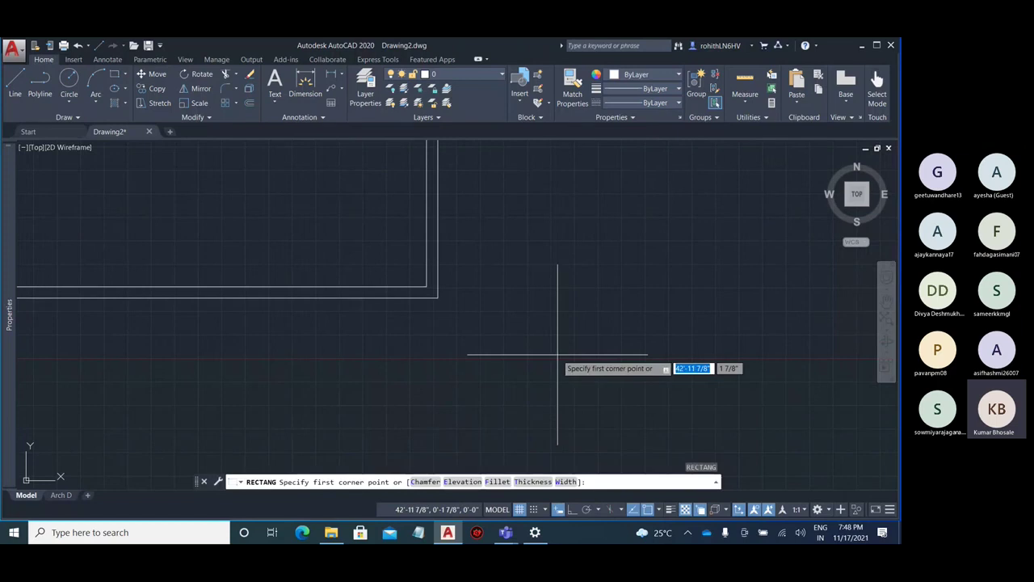
pyautogui.click(547, 355)
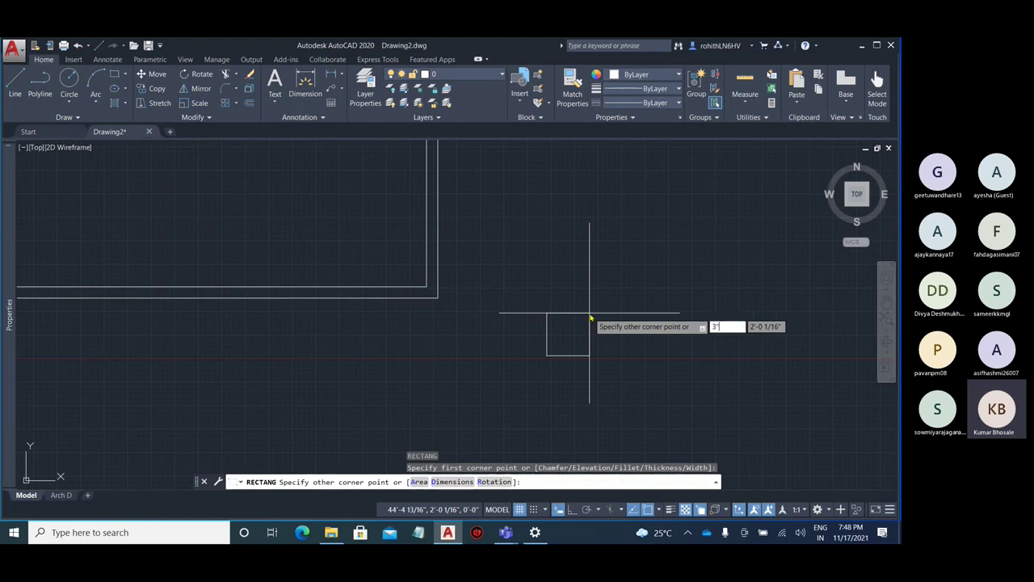
pyautogui.press('Tab')
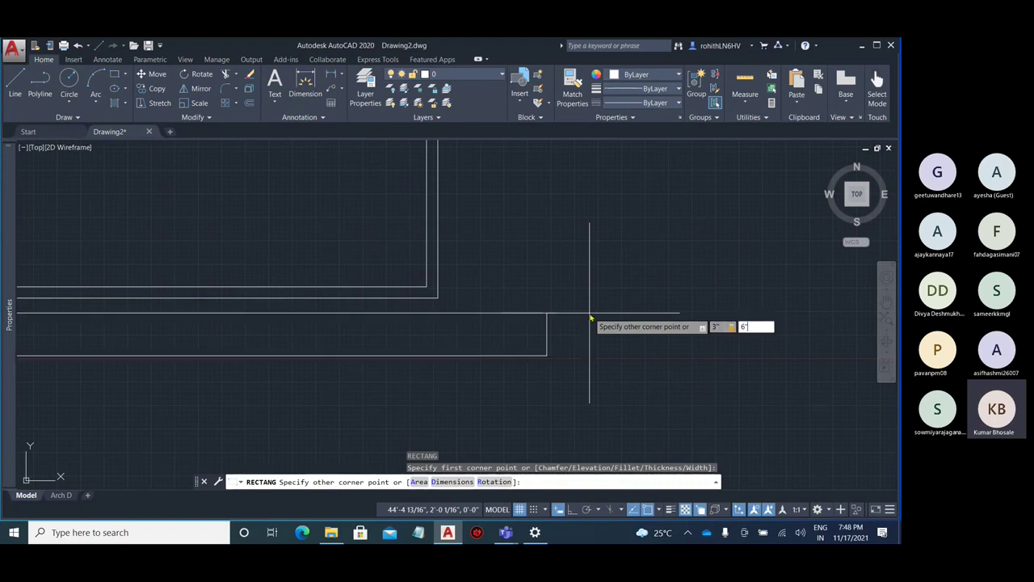
pyautogui.press('Return')
pyautogui.scroll(-3, 593, 313)
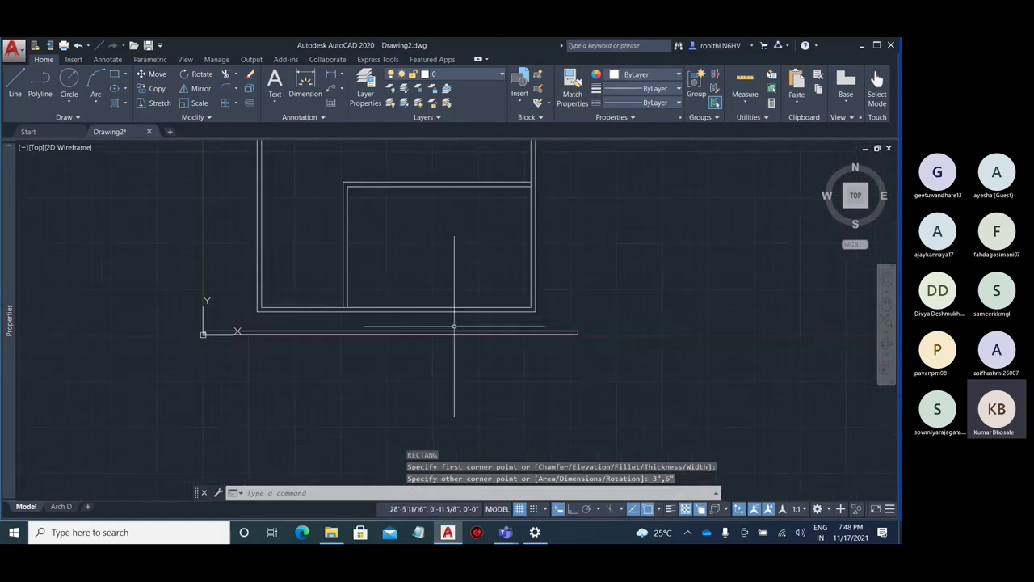
# Erase the stray strip and draw a 3" by 6" rectangle below the room
pyautogui.click(537, 331)
pyautogui.press('Delete')
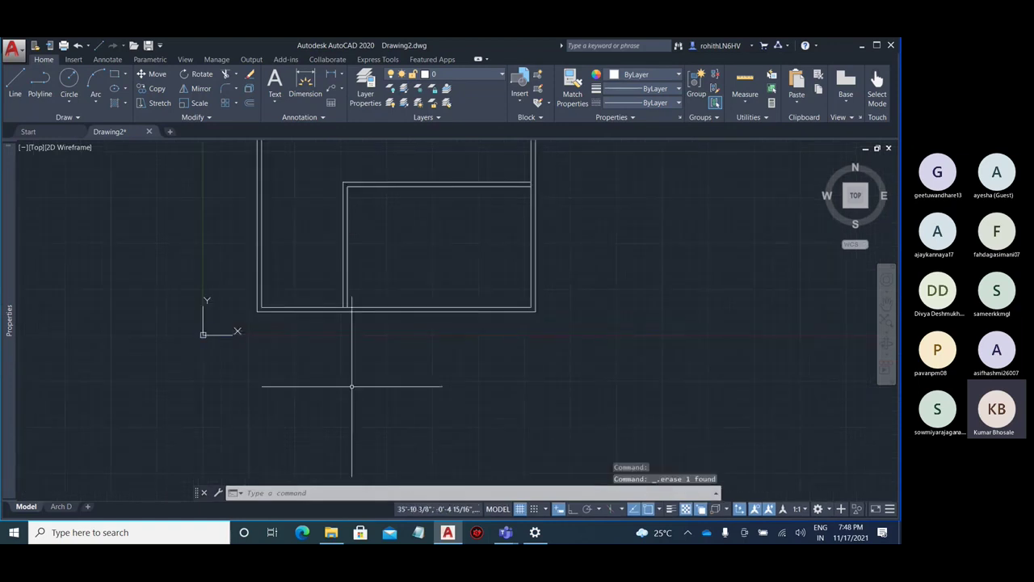
pyautogui.scroll(3, 314, 353)
pyautogui.write('rec')
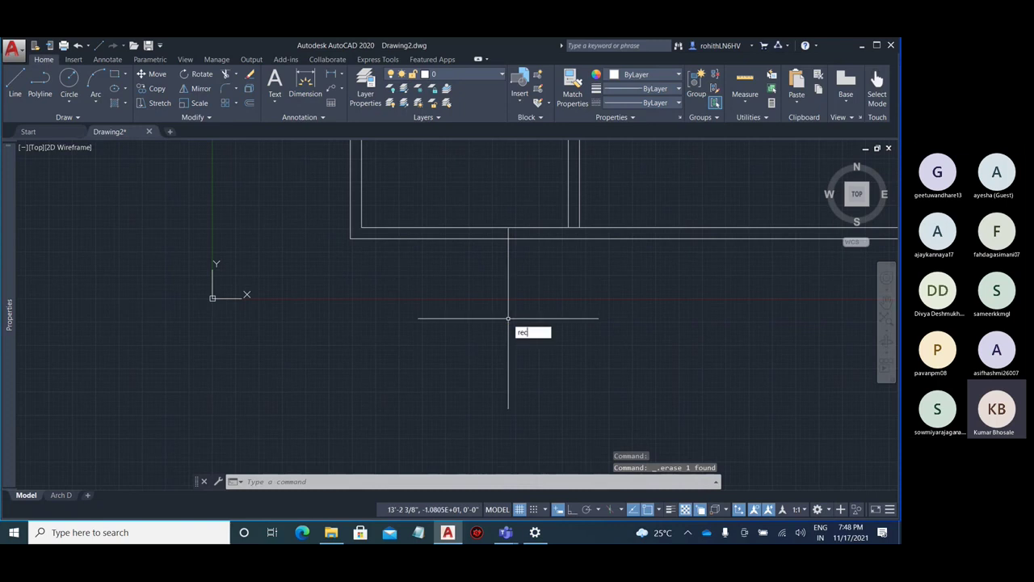
pyautogui.press('Return')
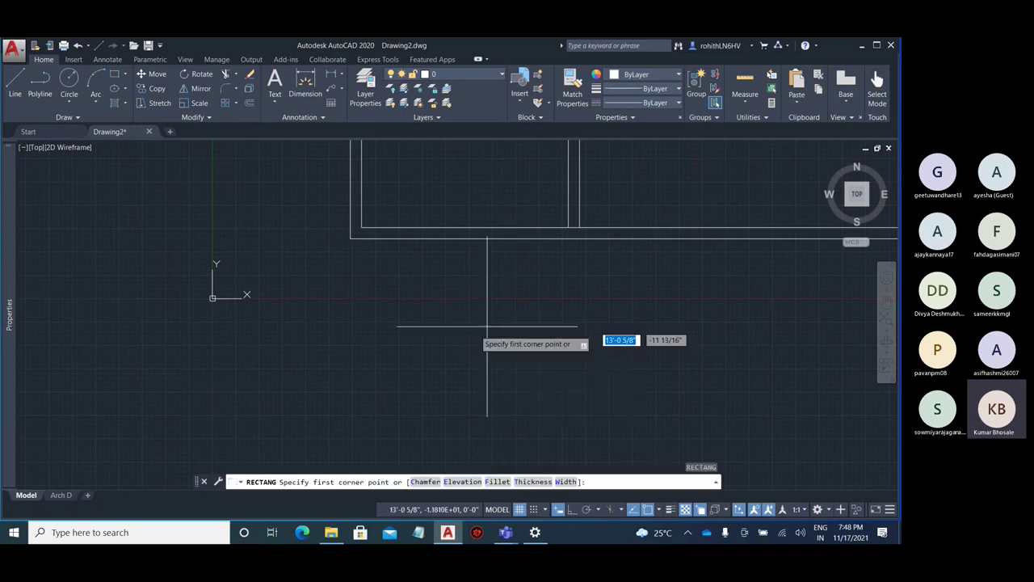
pyautogui.click(440, 347)
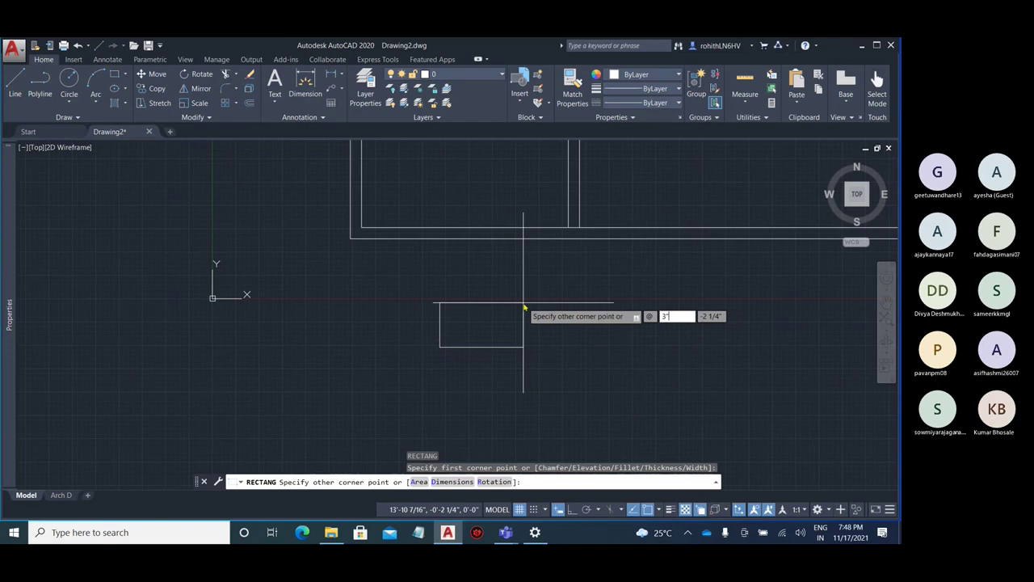
pyautogui.write('3"')
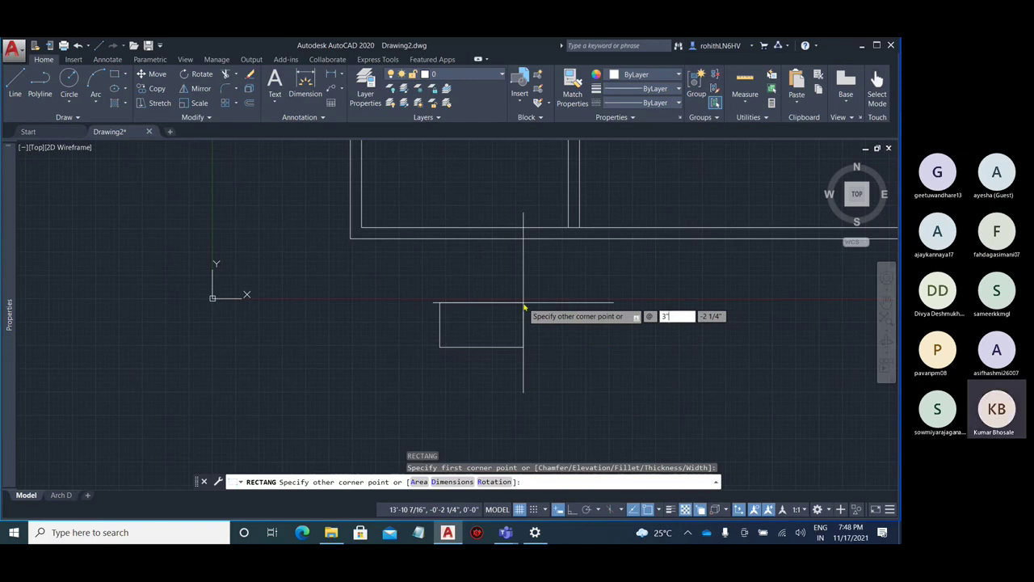
pyautogui.press('Tab')
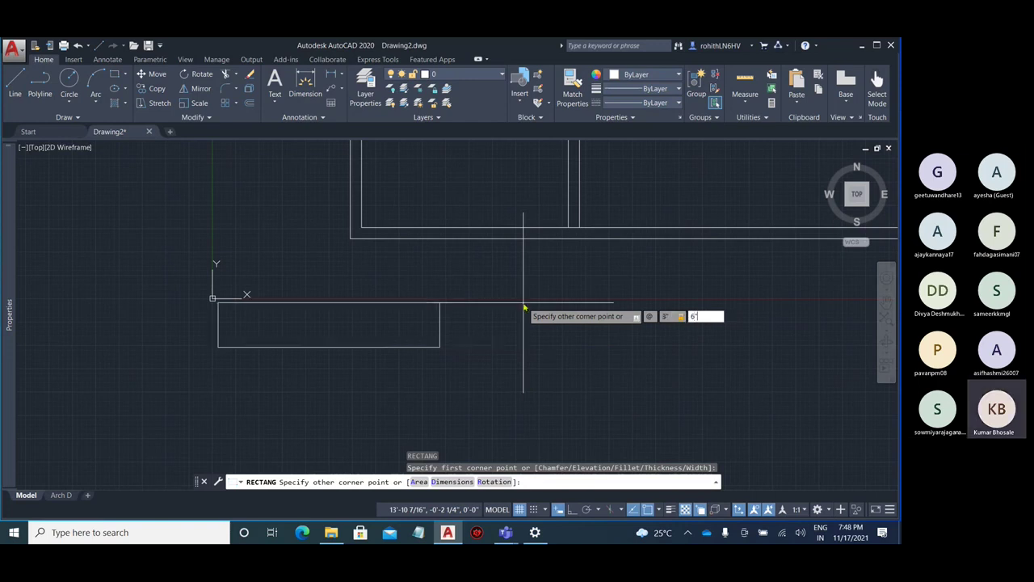
pyautogui.write('6"')
pyautogui.press('Return')
pyautogui.scroll(3, 413, 331)
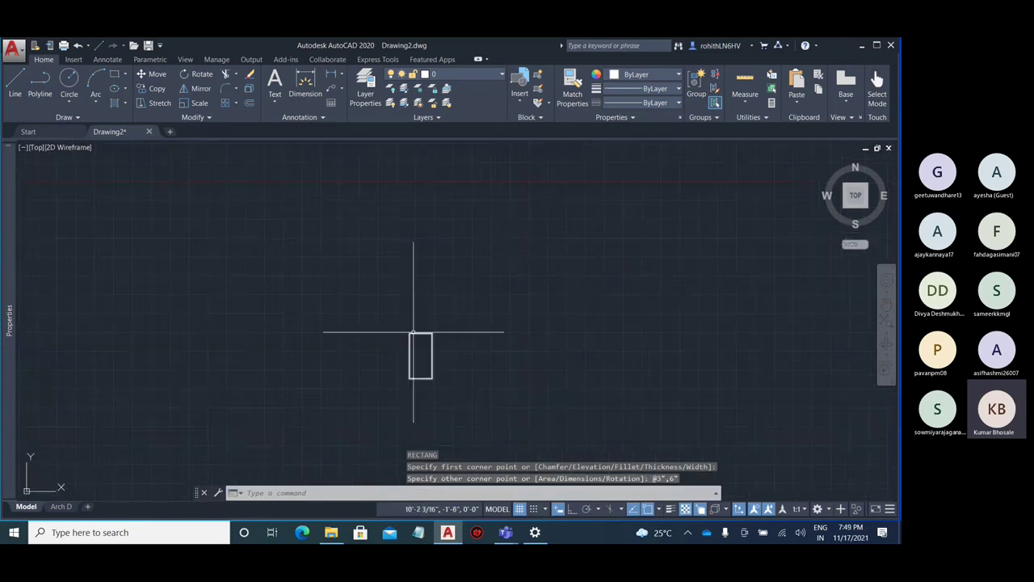
# Copy the small rectangle from its top-left corner 3'3" to the right
pyautogui.click(413, 331)
pyautogui.write('co')
pyautogui.press('Return')
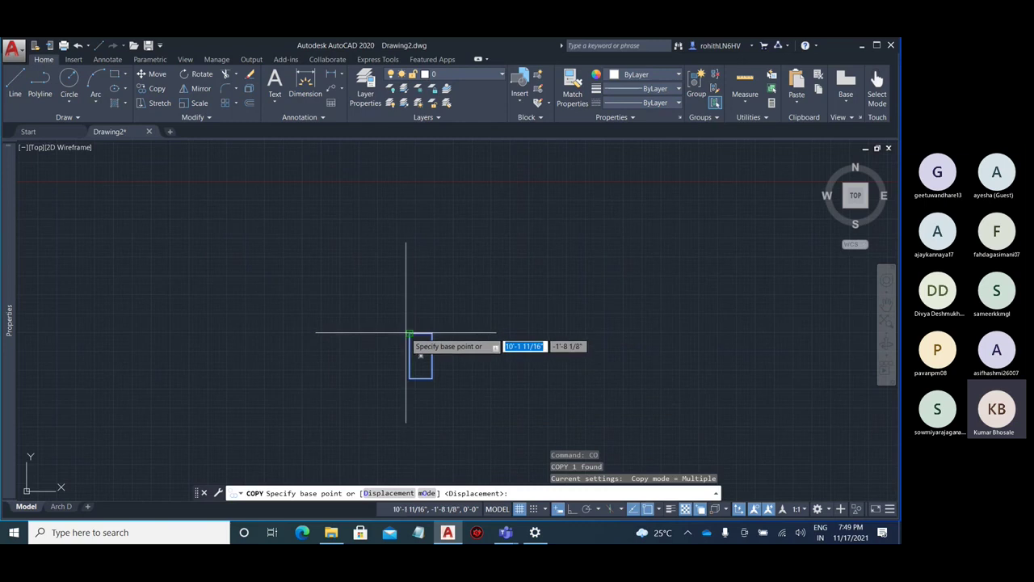
pyautogui.click(409, 332)
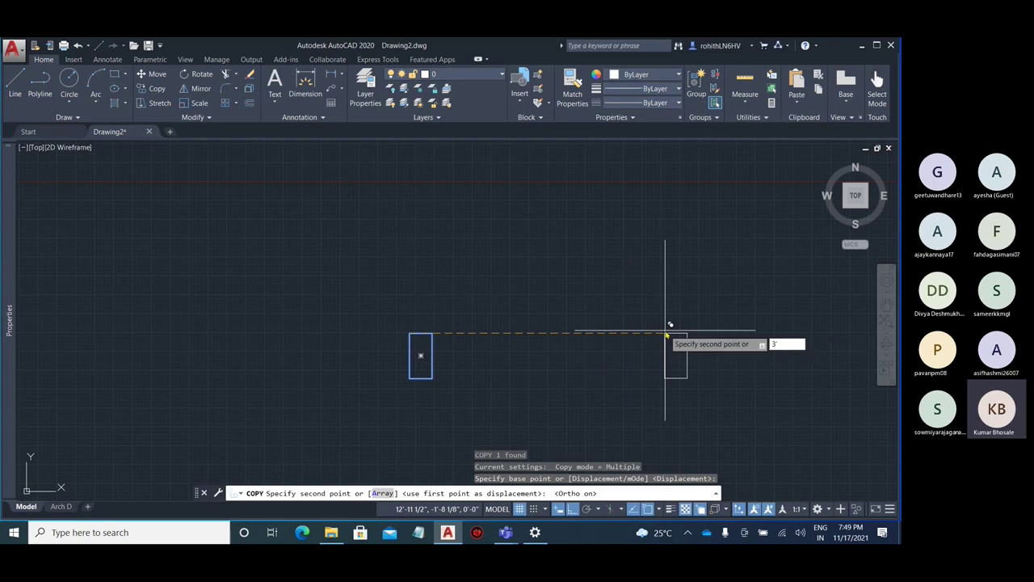
pyautogui.write("3'3")
pyautogui.press('Return')
pyautogui.press('Escape')
pyautogui.press('Escape')
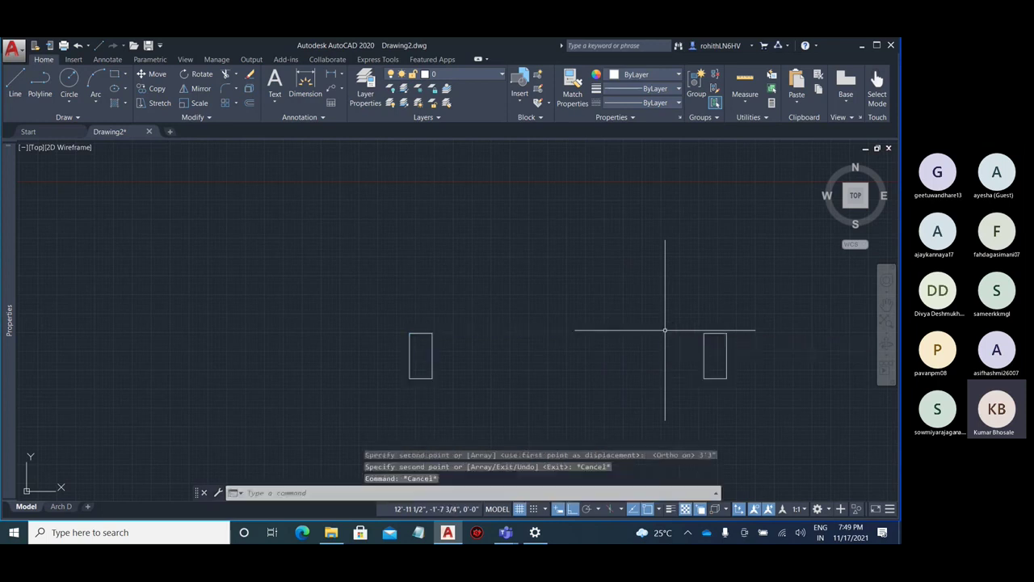
pyautogui.write('di')
pyautogui.press('Return')
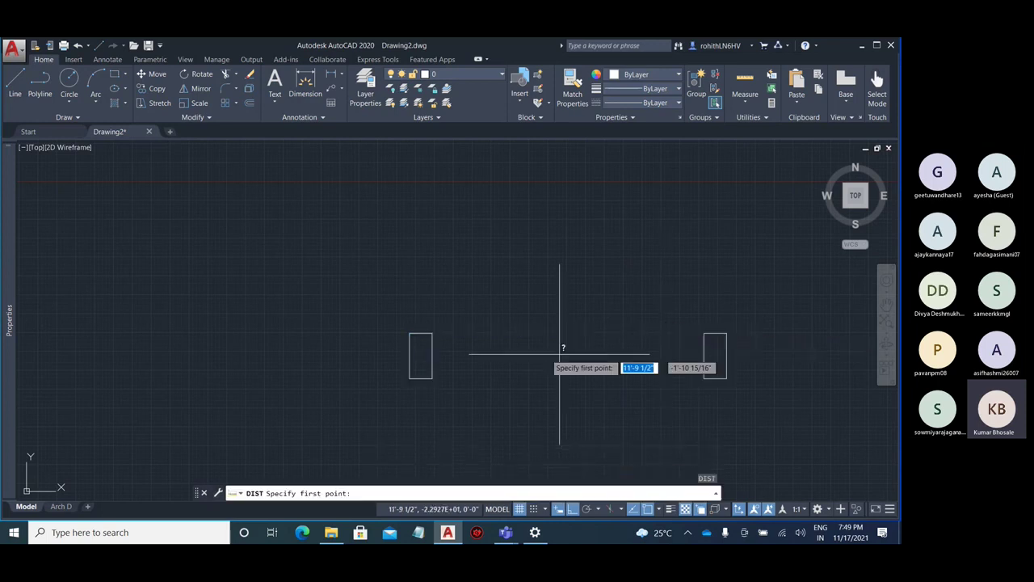
# Measure the spacing from the left box's top-right corner with DIST, then cancel
pyautogui.click(432, 333)
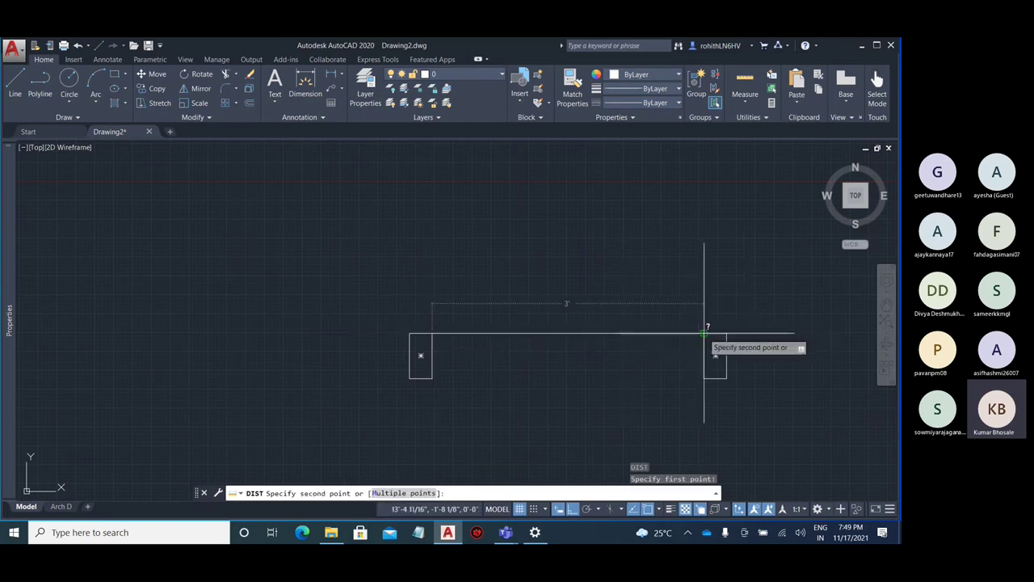
pyautogui.press('Escape')
pyautogui.moveTo(599, 340); pyautogui.dragTo(541, 347, button='middle')
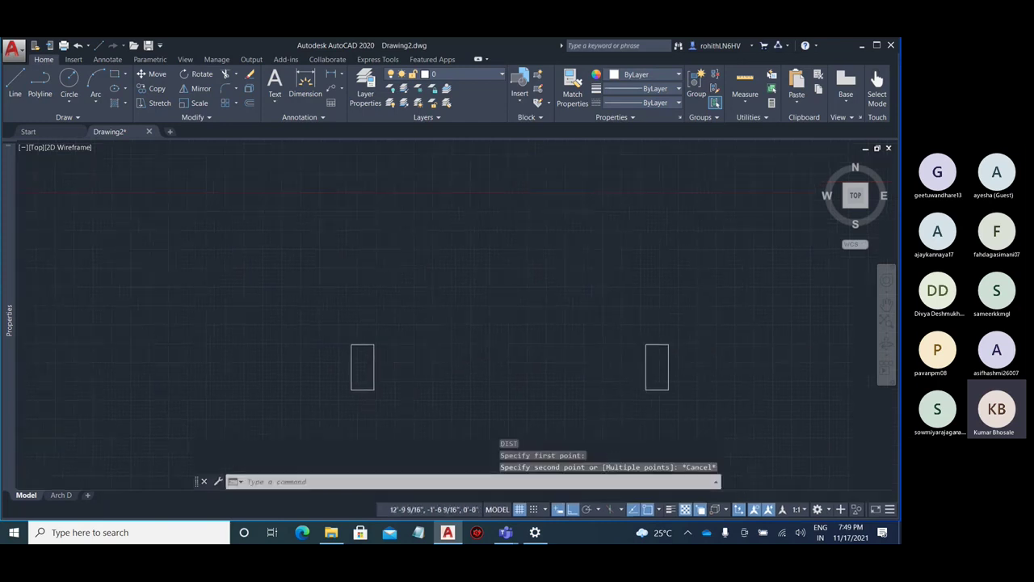
# Draw a 3-inch by 3-foot rectangle up from the right box's top-left corner
pyautogui.write('re')
pyautogui.press('Return')
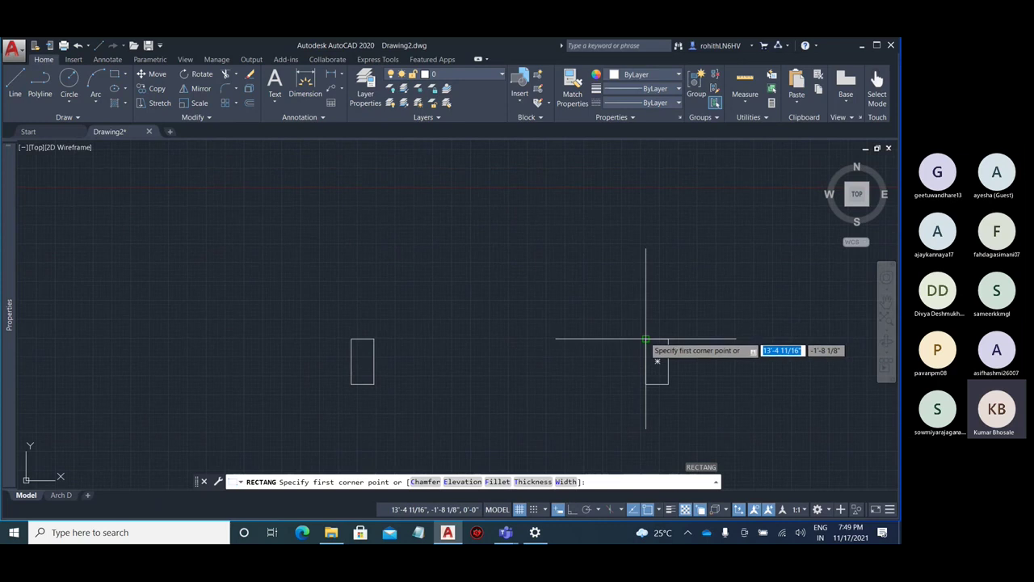
pyautogui.click(645, 338)
pyautogui.moveTo(613, 175); pyautogui.dragTo(605, 203, button='middle')
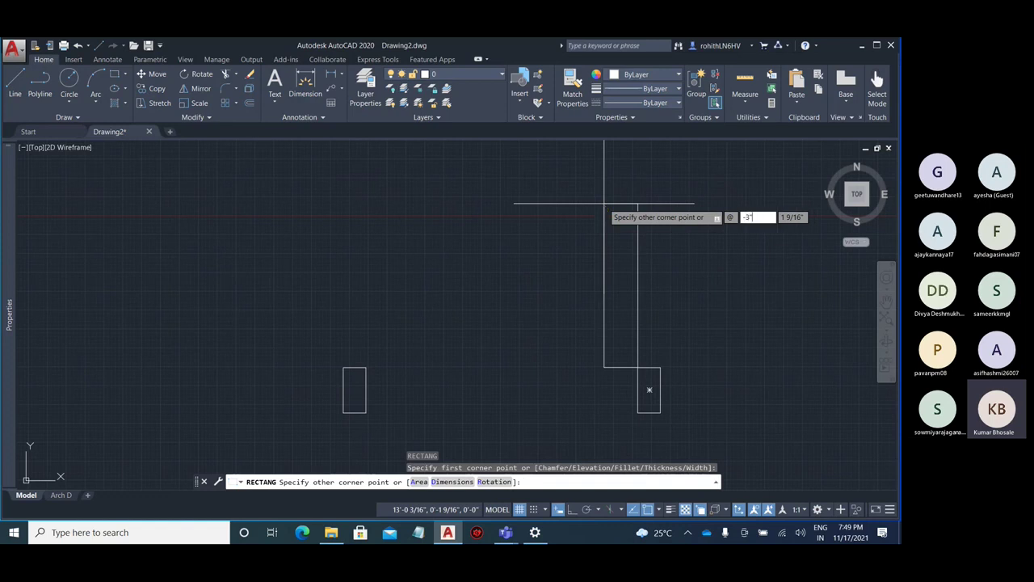
pyautogui.press('Tab')
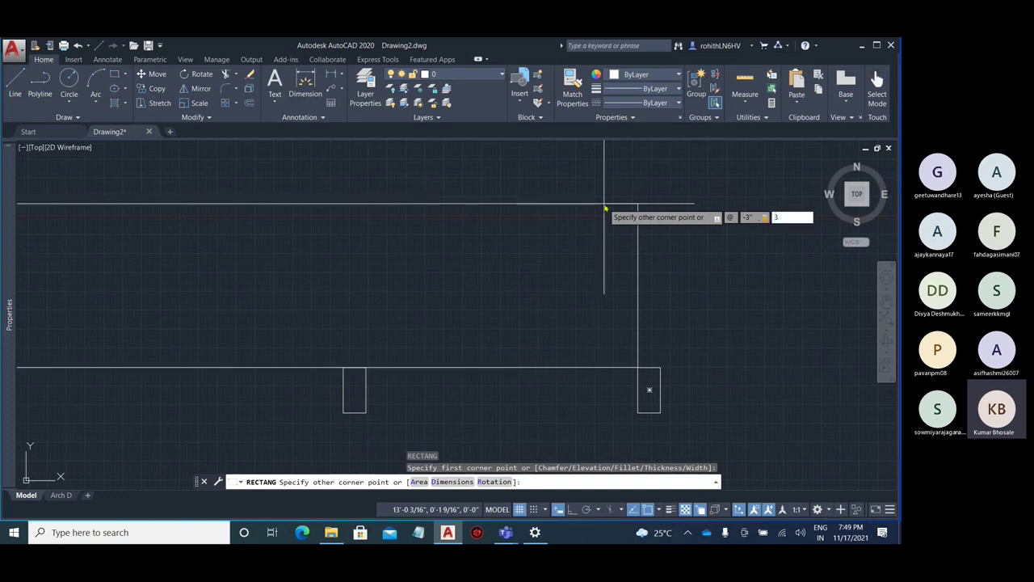
pyautogui.write("3'")
pyautogui.press('Return')
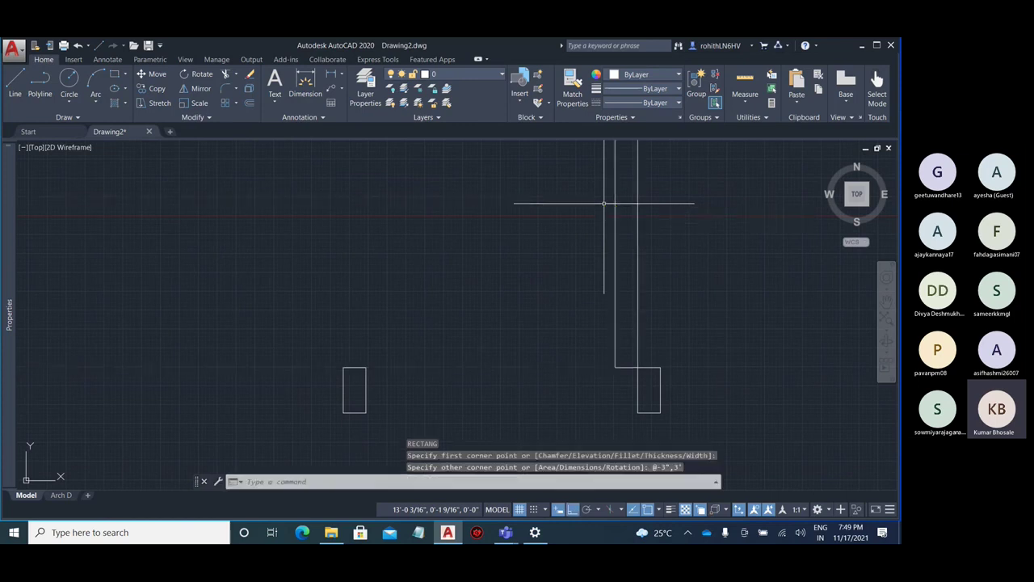
pyautogui.press('Escape')
pyautogui.press('Escape')
pyautogui.scroll(-4, 604, 204)
pyautogui.scroll(2, 536, 193)
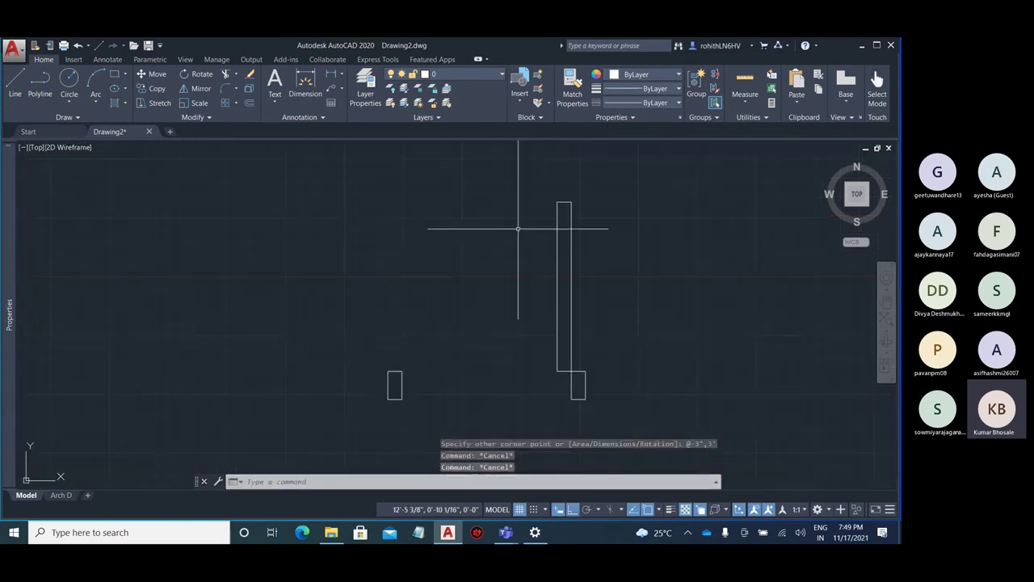
pyautogui.click(578, 385)
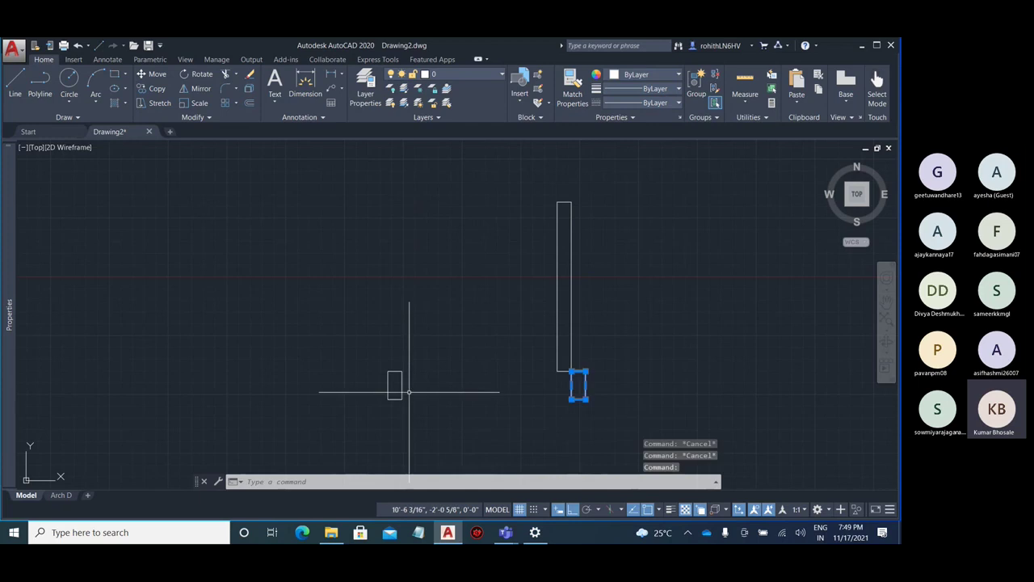
pyautogui.scroll(-2, 501, 347)
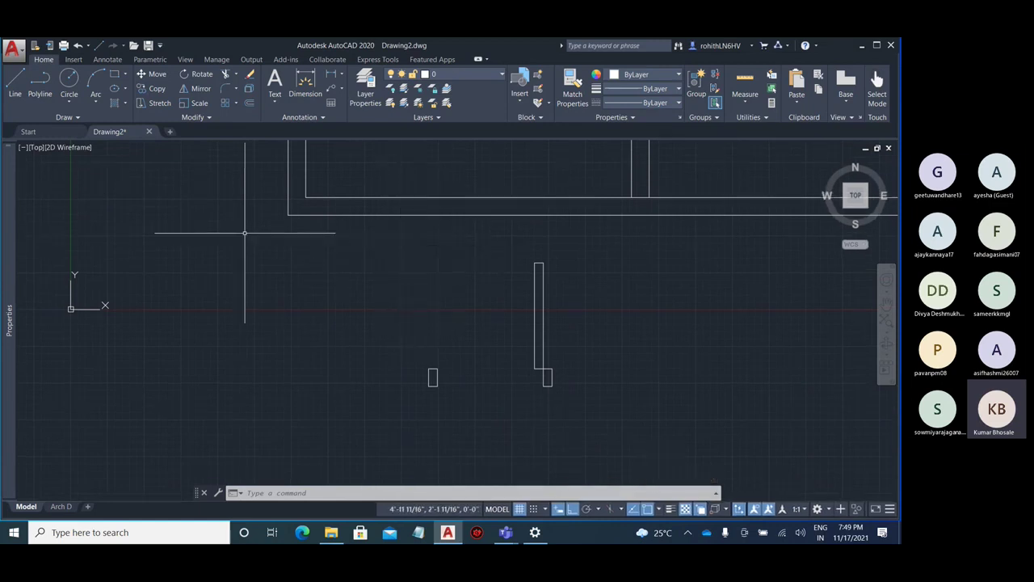
# Draw a Start-Center-End arc from the leaf's top, centred on the jamb corner, to the far jamb
pyautogui.click(96, 95)
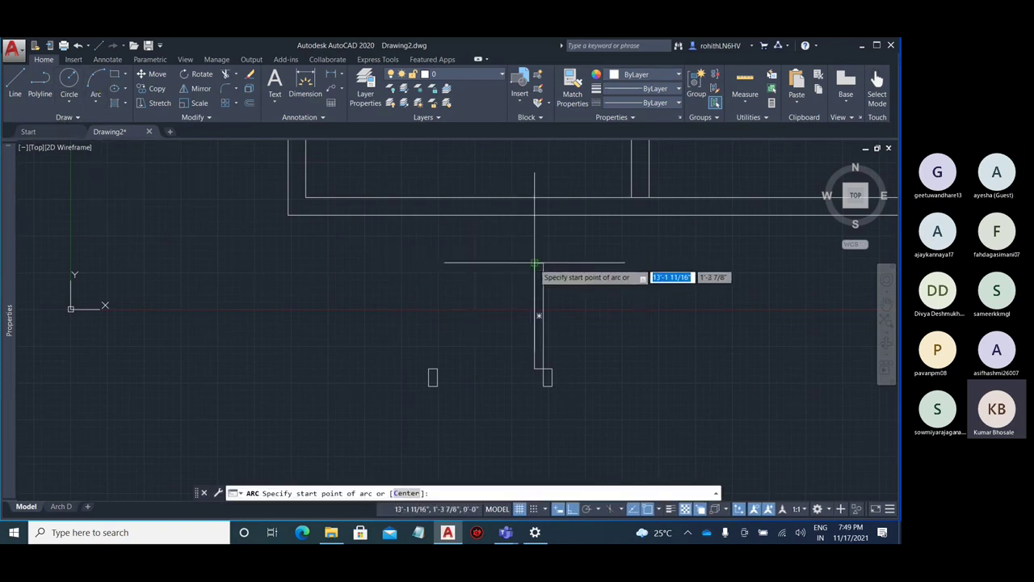
pyautogui.click(534, 264)
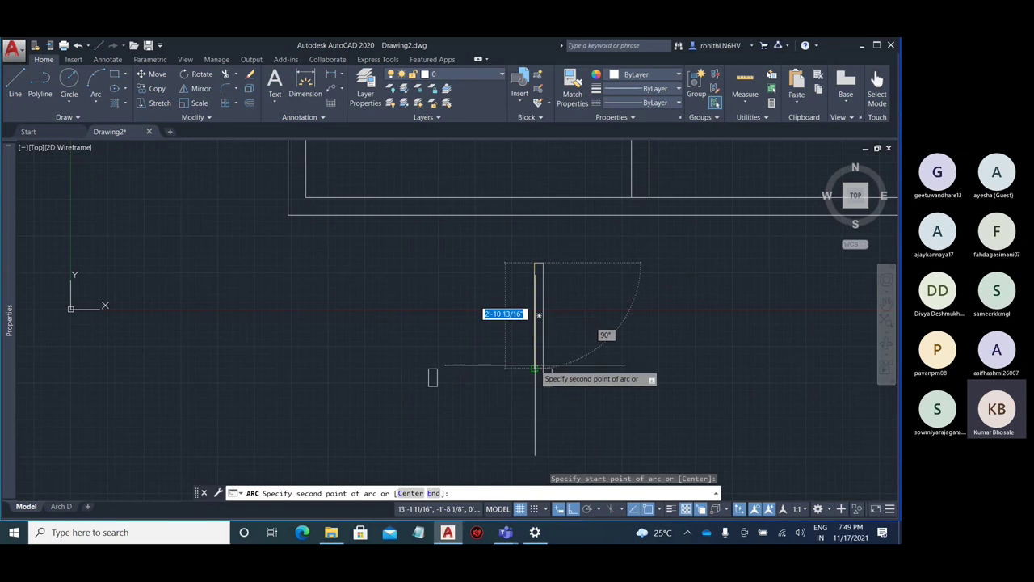
pyautogui.press('Escape')
pyautogui.click(94, 103)
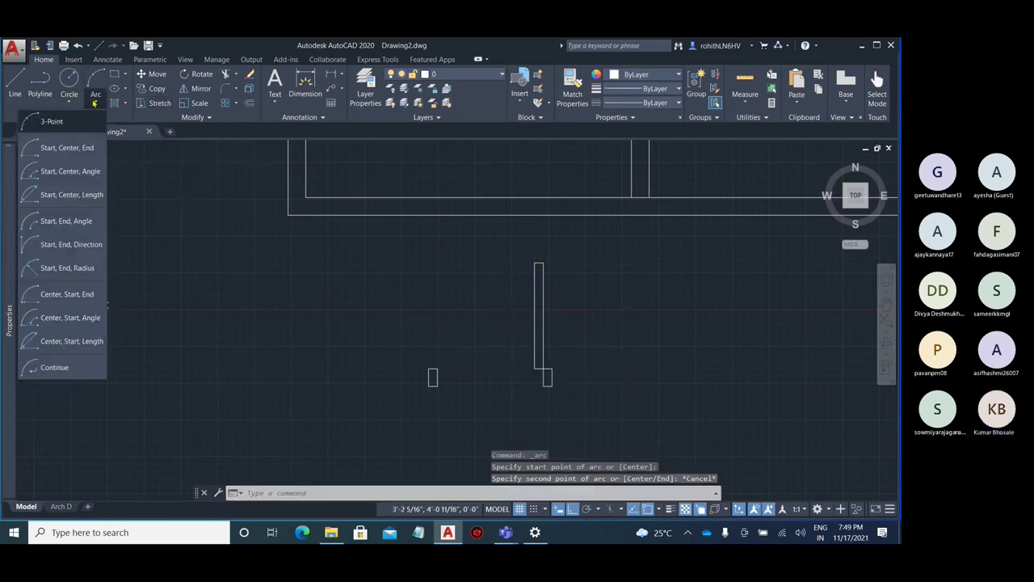
pyautogui.click(66, 147)
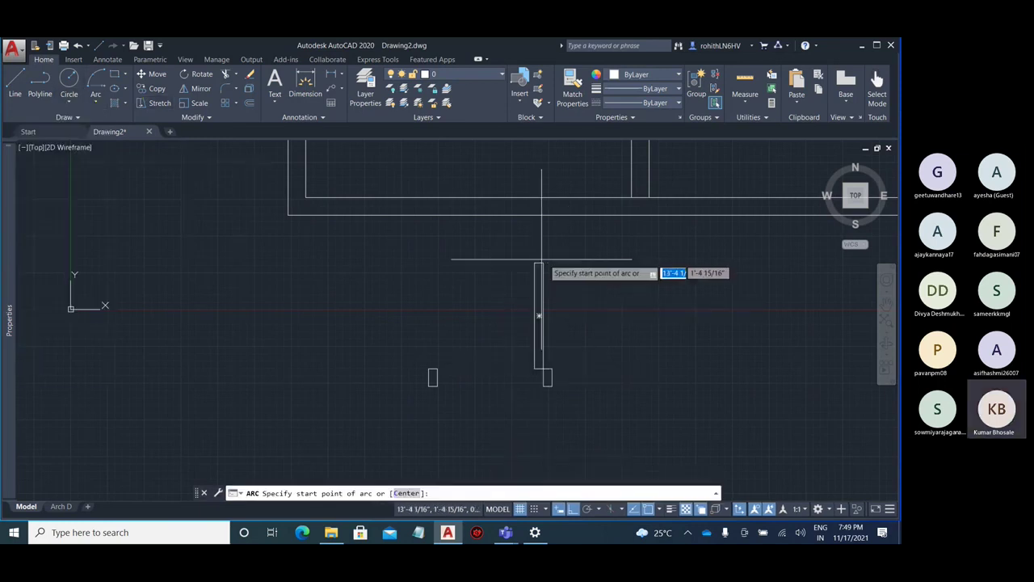
pyautogui.click(542, 262)
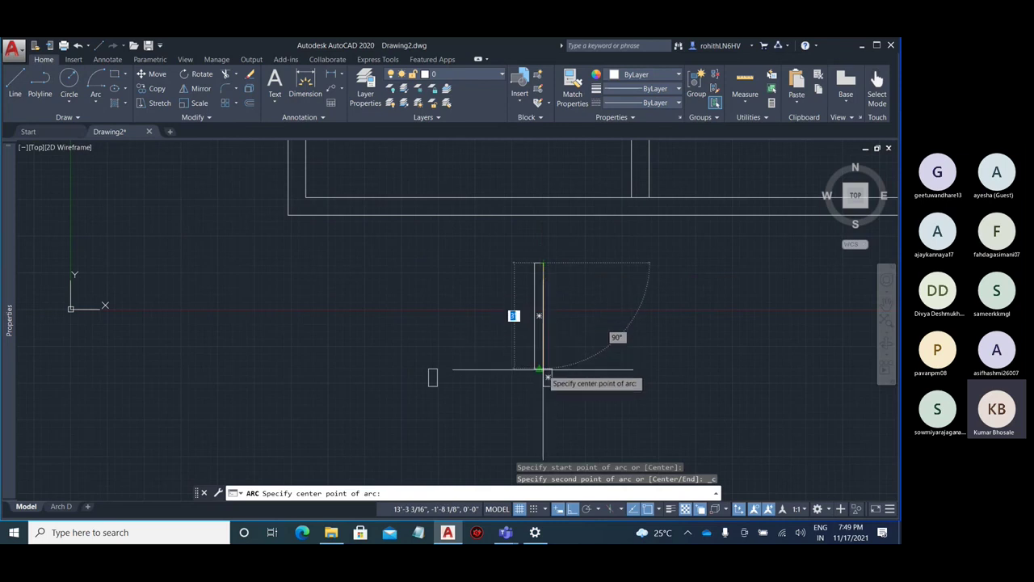
pyautogui.click(541, 370)
pyautogui.click(436, 370)
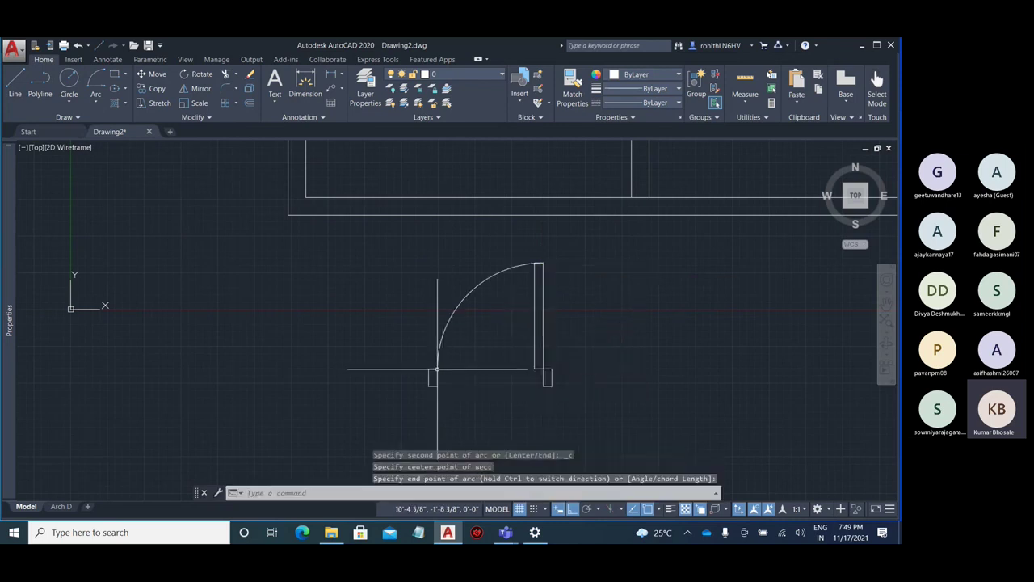
pyautogui.press('Escape')
pyautogui.press('Escape')
# Window-select the whole door symbol
pyautogui.scroll(2, 480, 340)
pyautogui.scroll(-4, 483, 337)
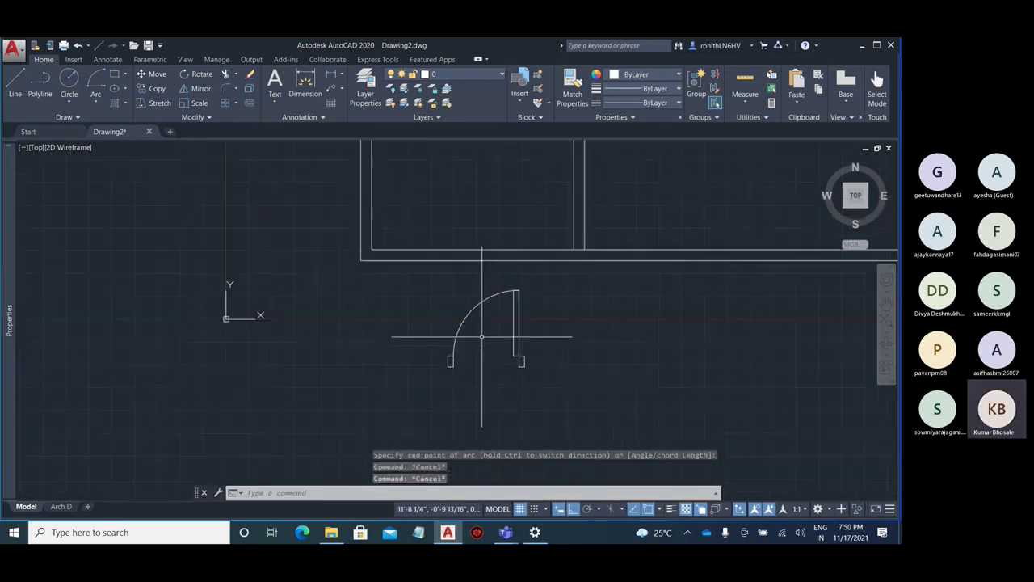
pyautogui.click(411, 279)
pyautogui.click(565, 395)
# Copy the door from its jamb corner into the interior wall opening
pyautogui.write('co')
pyautogui.press('Return')
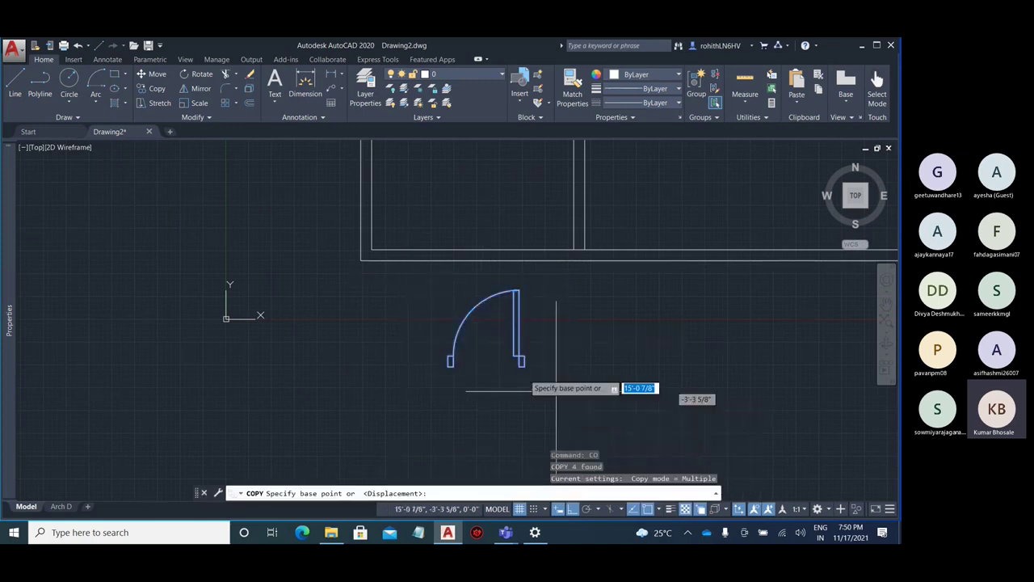
pyautogui.click(521, 362)
pyautogui.scroll(-3, 412, 404)
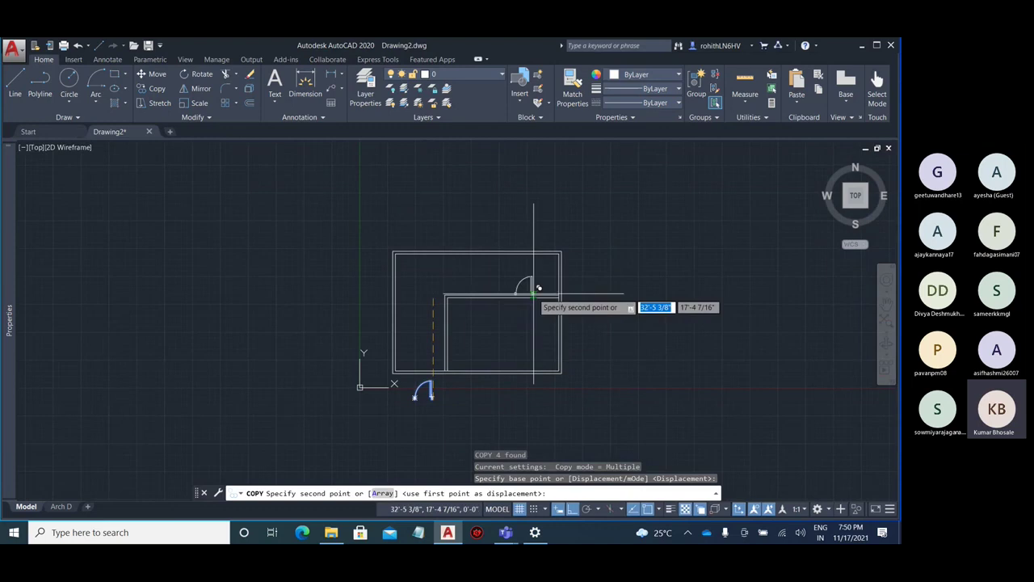
pyautogui.scroll(6, 535, 287)
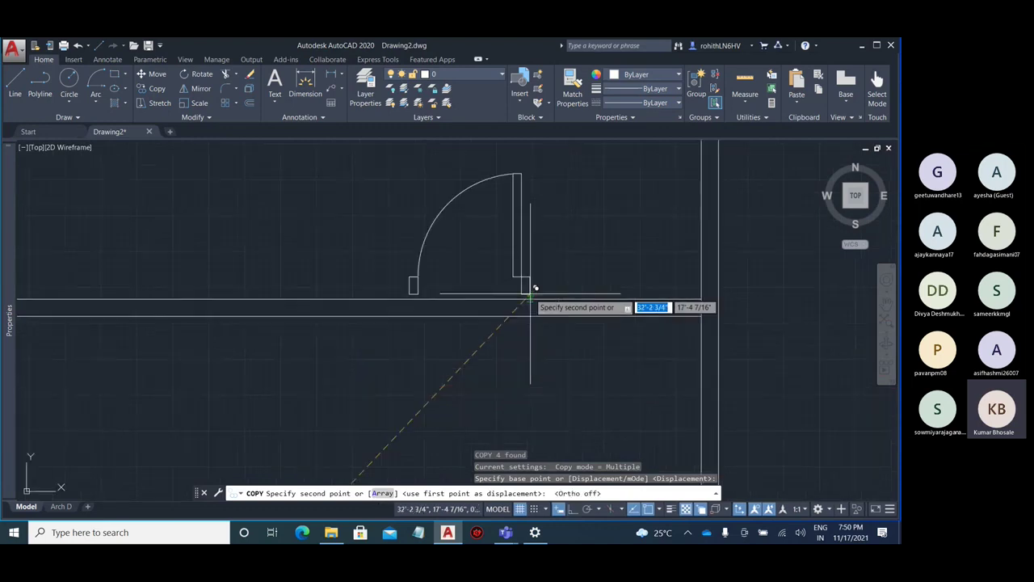
pyautogui.scroll(-4, 557, 242)
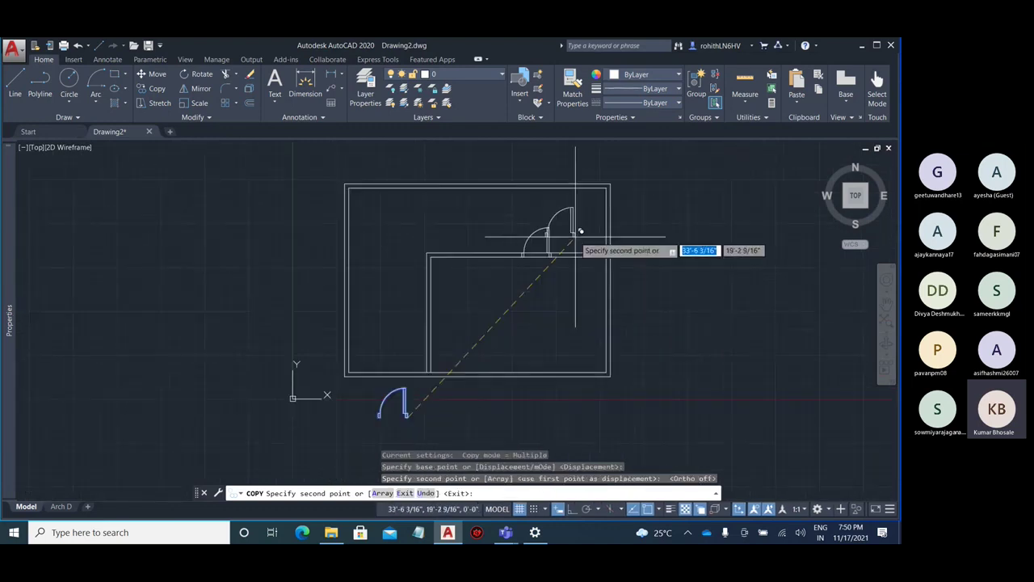
pyautogui.scroll(5, 467, 319)
pyautogui.click(453, 333)
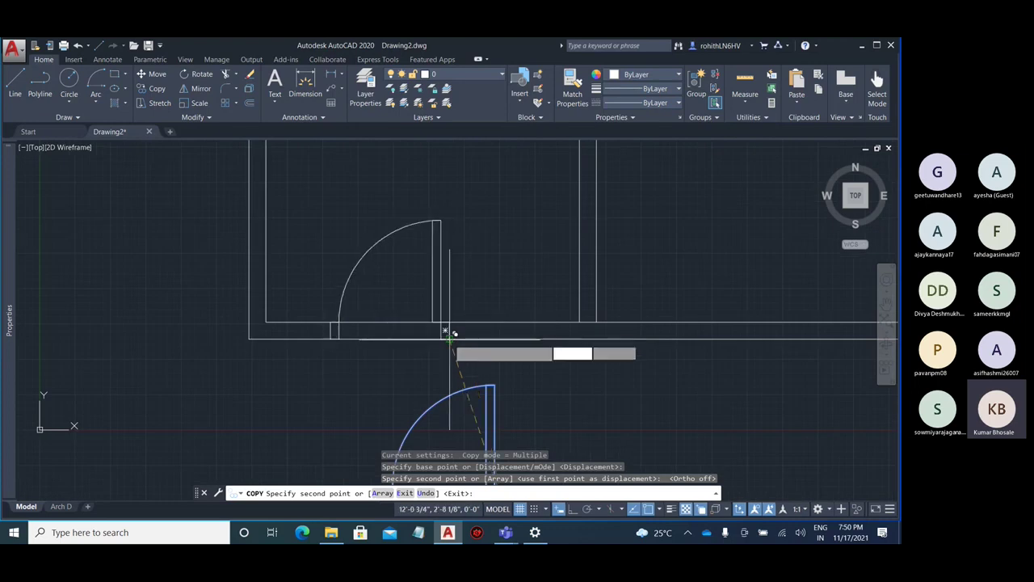
pyautogui.scroll(-4, 447, 267)
pyautogui.scroll(-2, 525, 250)
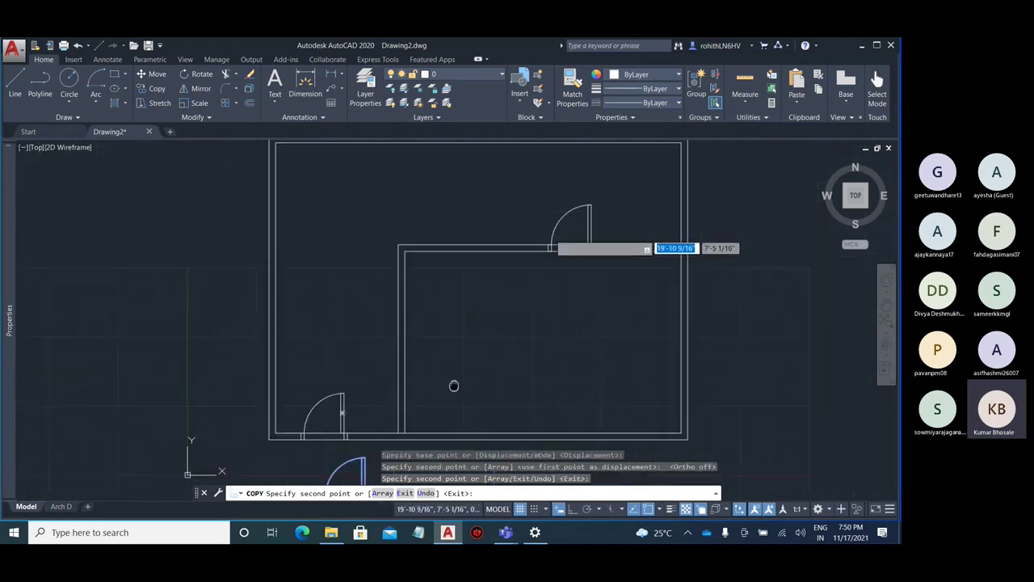
pyautogui.scroll(2, 457, 396)
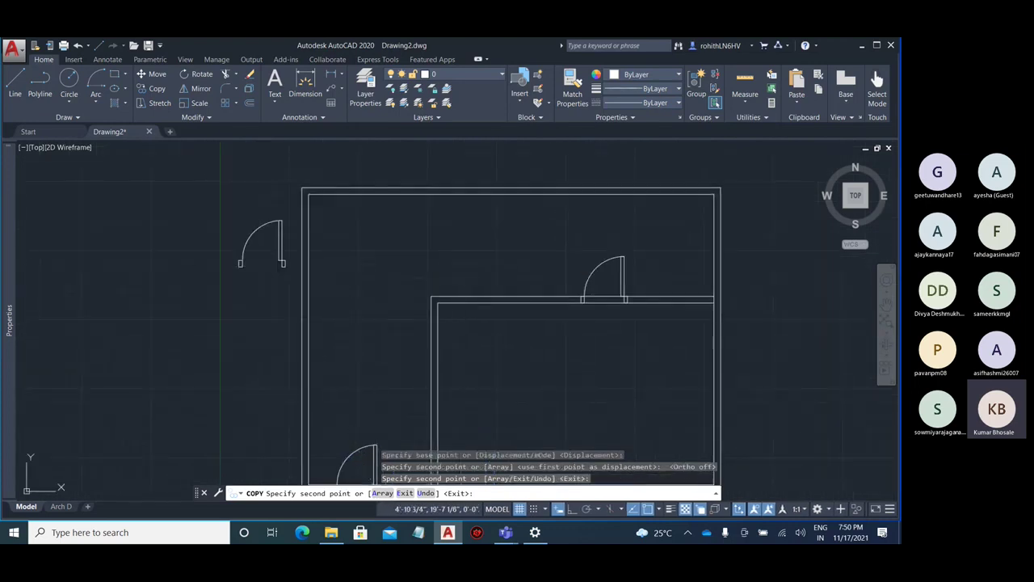
pyautogui.press('Escape')
pyautogui.scroll(3, 229, 257)
pyautogui.click(222, 242)
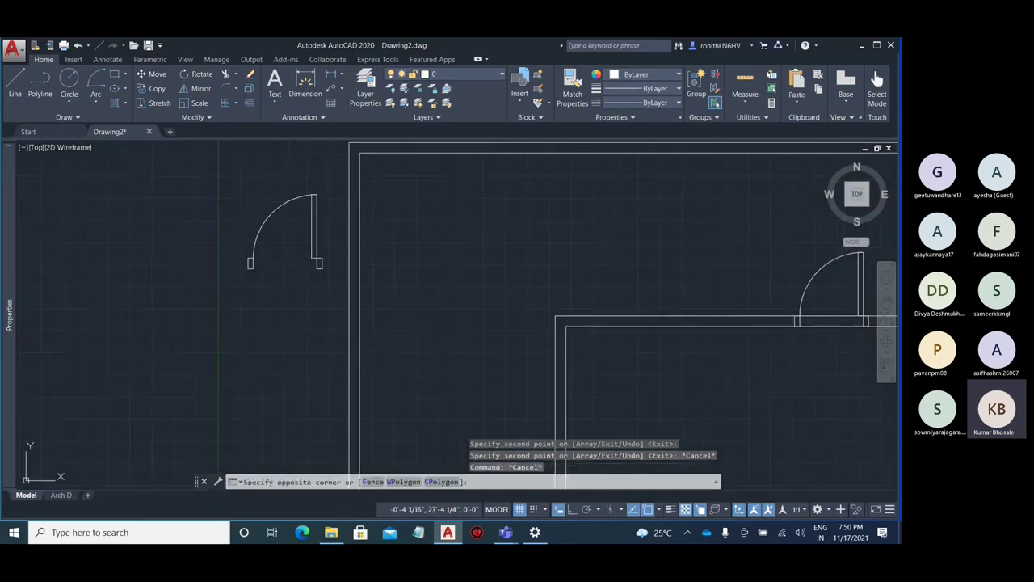
# Rotate the spare door 90° about its jamb corner with Ortho on
pyautogui.click(334, 289)
pyautogui.write('ro')
pyautogui.press('Return')
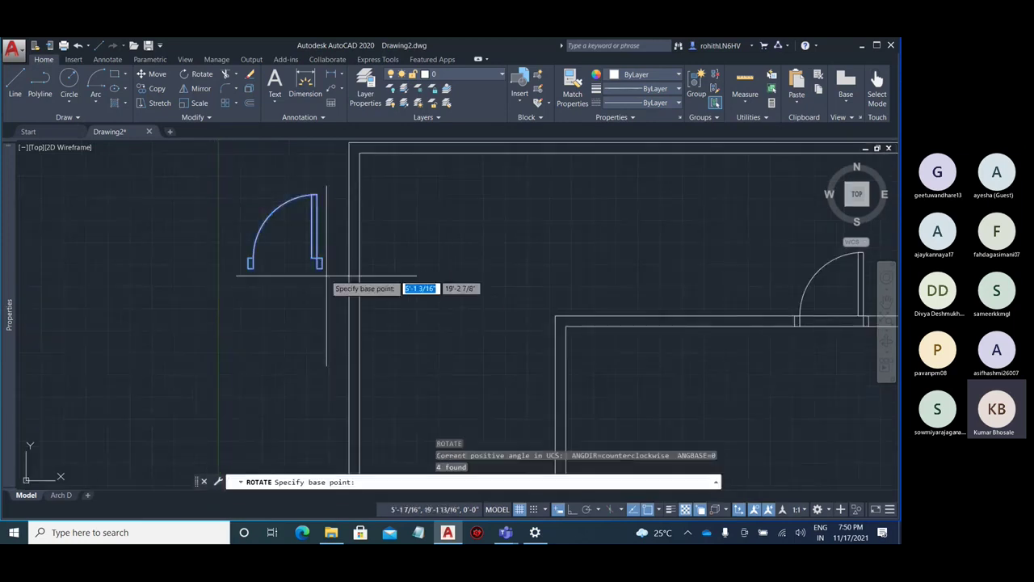
pyautogui.click(319, 264)
pyautogui.press('F8')
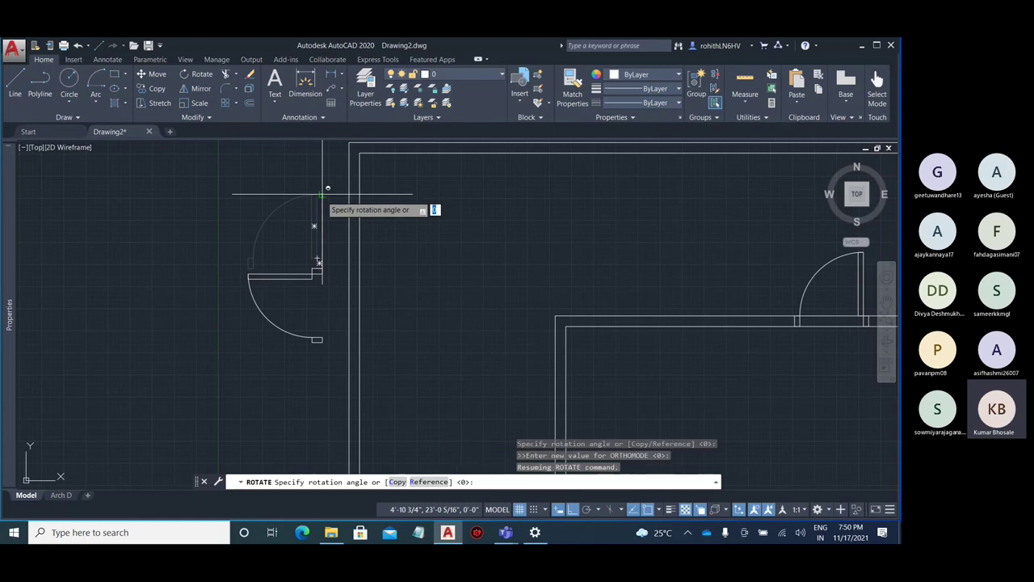
pyautogui.press('Return')
# Copy the rotated door from its jamb end into the left wall opening
pyautogui.click(217, 238)
pyautogui.click(349, 369)
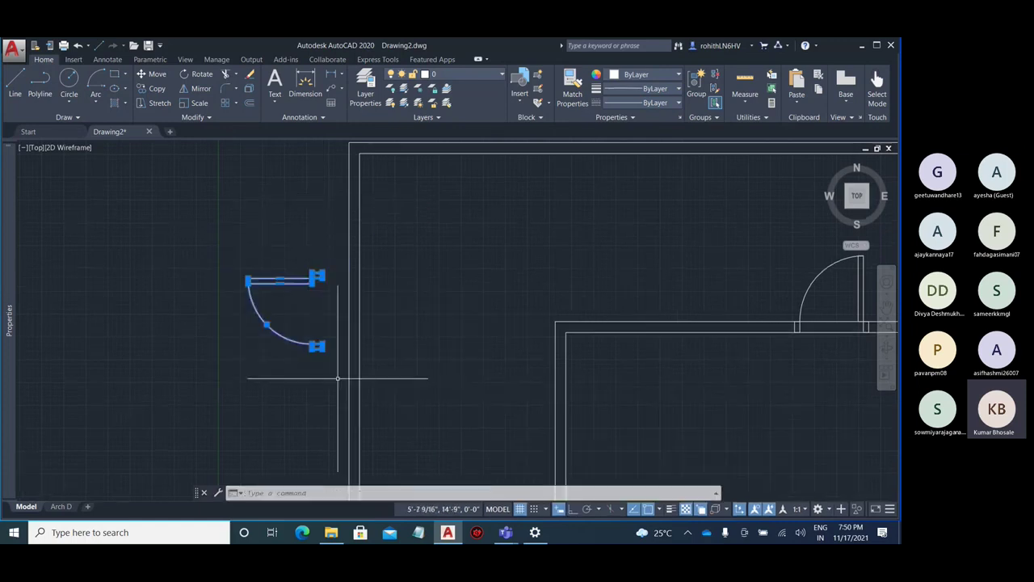
pyautogui.write('co')
pyautogui.press('Return')
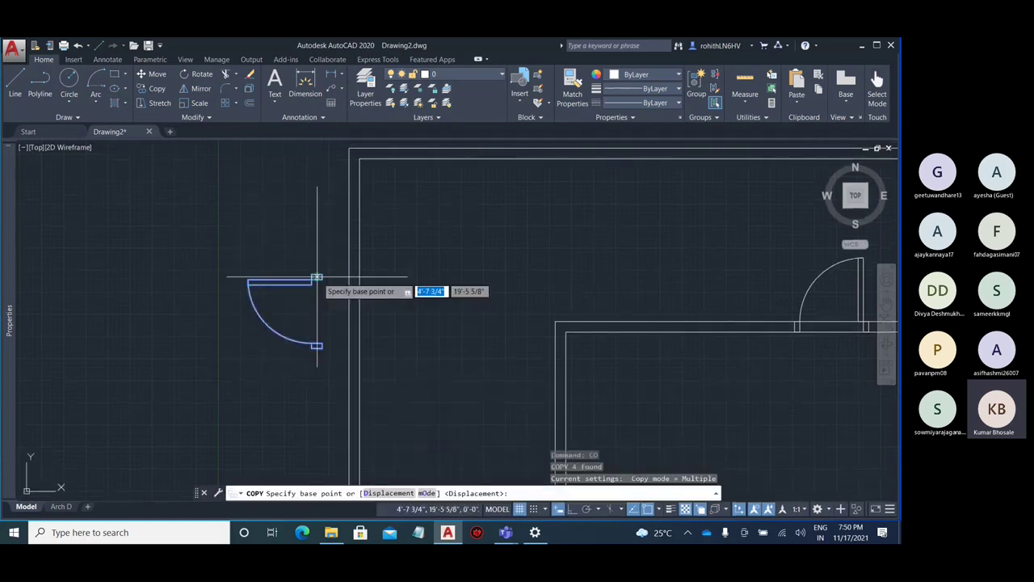
pyautogui.scroll(2, 329, 280)
pyautogui.scroll(5, 326, 276)
pyautogui.click(267, 285)
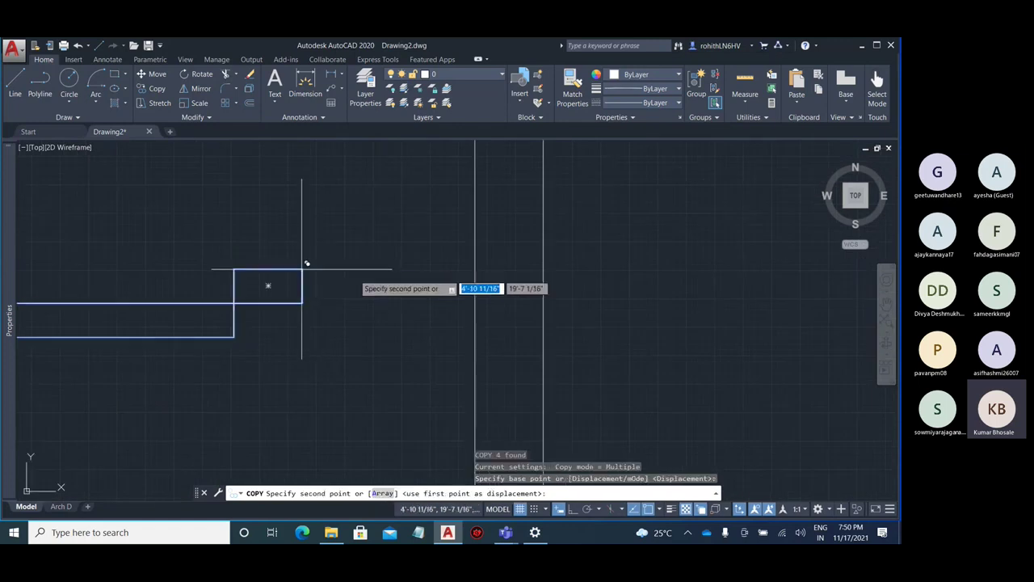
pyautogui.click(545, 257)
pyautogui.press('Escape')
# Try selecting the copied door among its overlapping outlines, then clear the selection
pyautogui.scroll(-5, 561, 205)
pyautogui.scroll(-2, 573, 218)
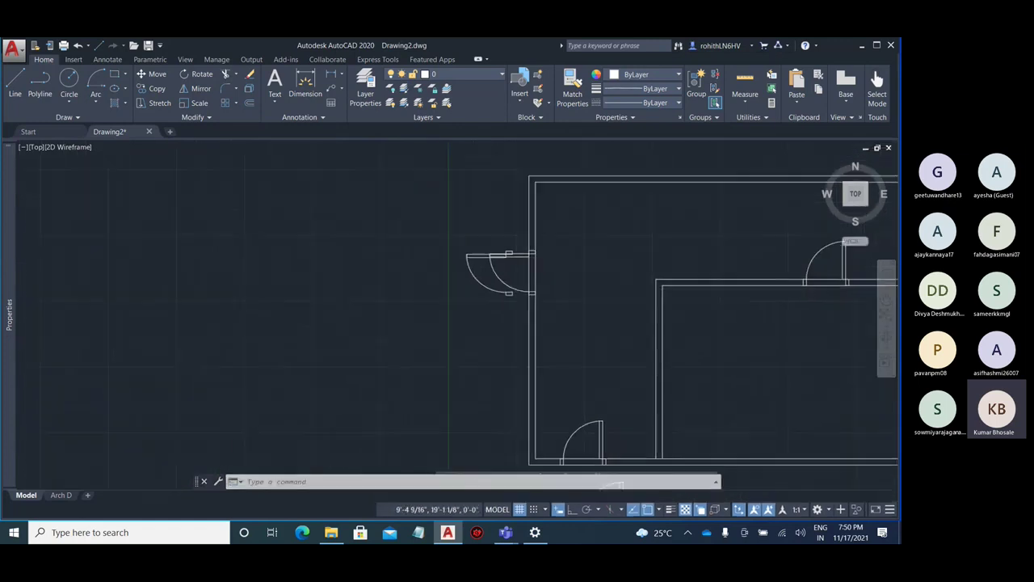
pyautogui.scroll(4, 477, 240)
pyautogui.click(487, 300)
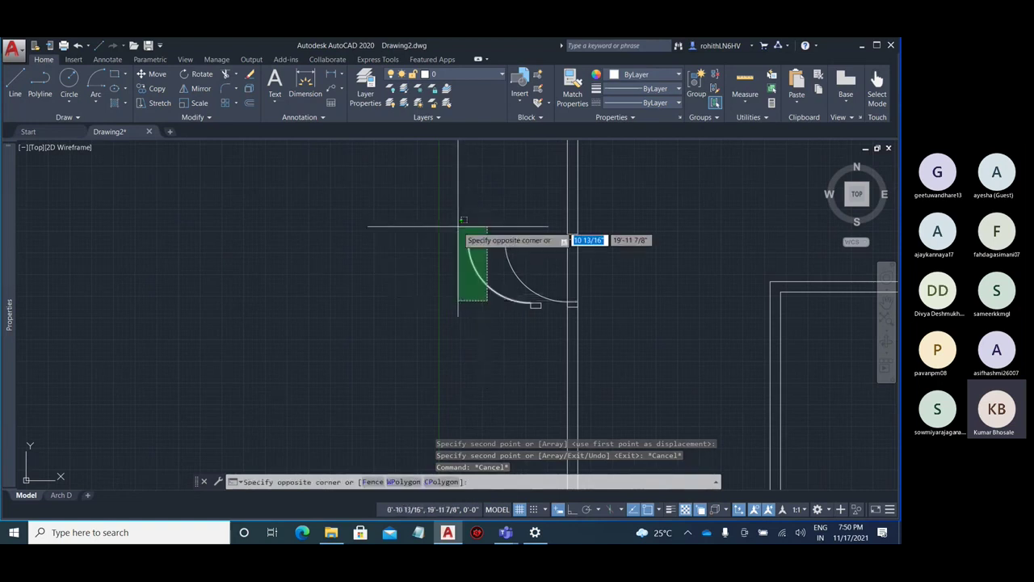
pyautogui.click(460, 219)
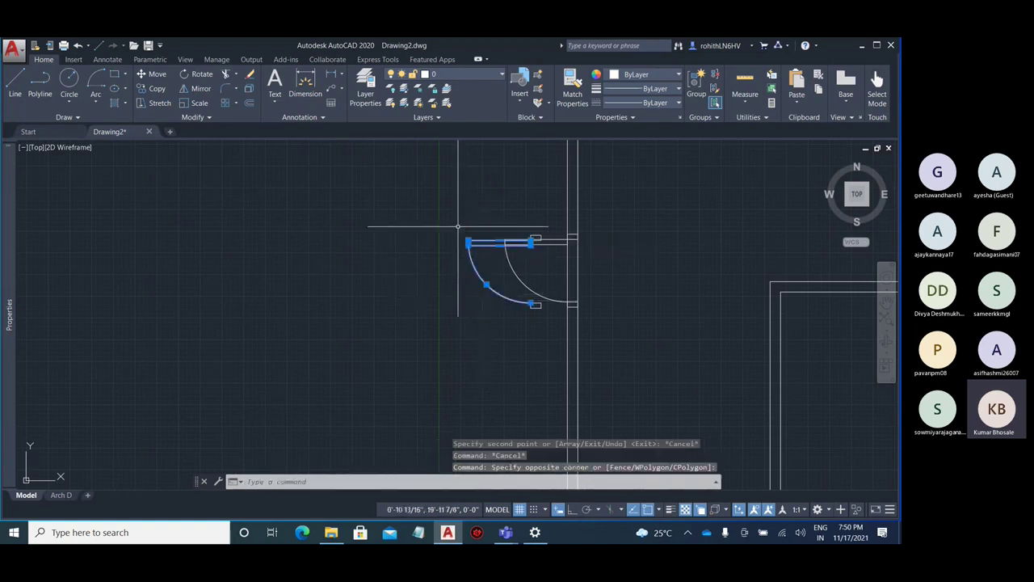
pyautogui.click(540, 313)
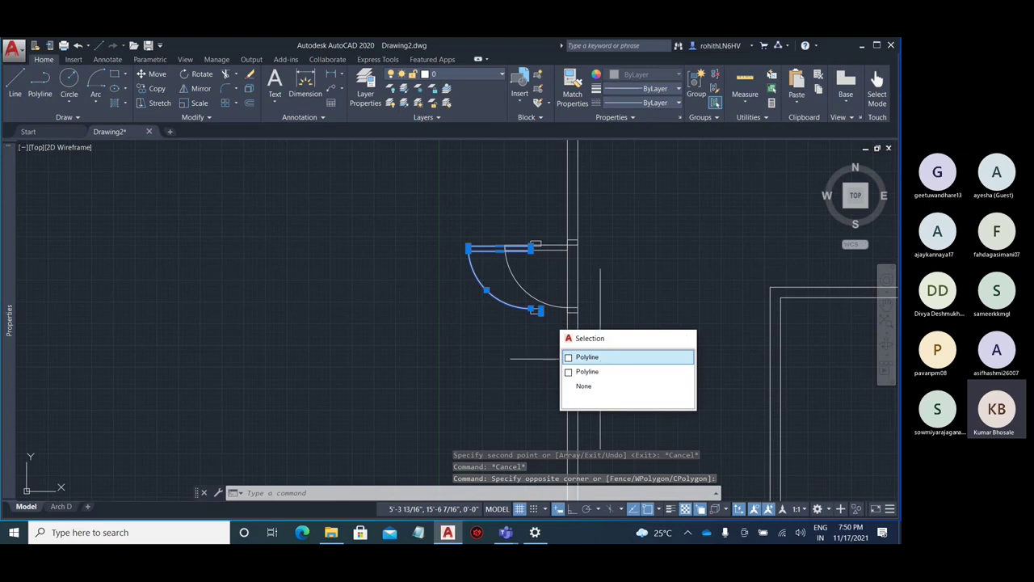
pyautogui.click(587, 356)
pyautogui.scroll(5, 507, 332)
pyautogui.press('Escape')
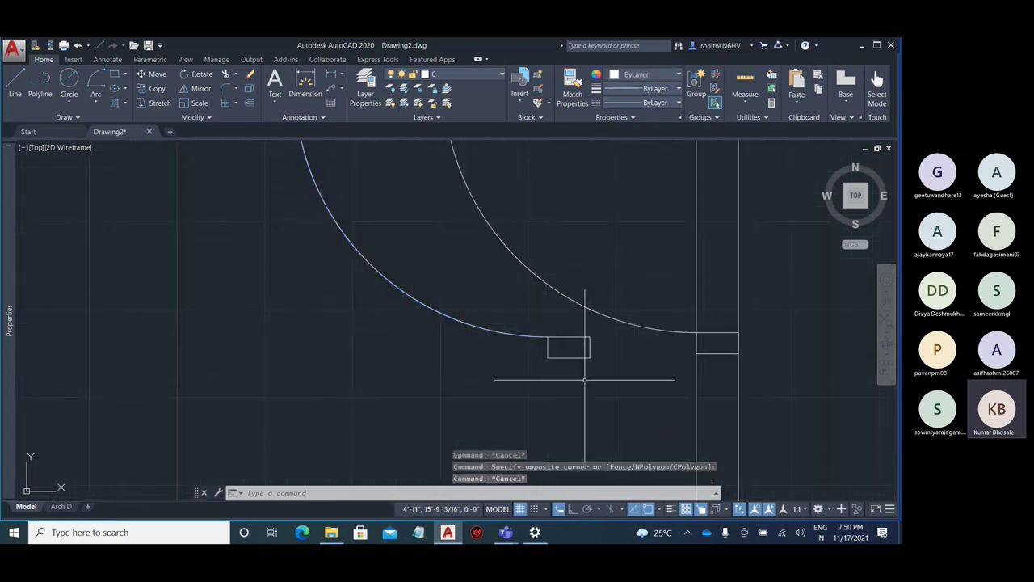
# Select the copied door's swing arc, small jamb rectangle and leaf
pyautogui.click(507, 332)
pyautogui.click(606, 397)
pyautogui.click(526, 337)
pyautogui.scroll(-3, 526, 338)
pyautogui.scroll(3, 561, 338)
pyautogui.click(405, 305)
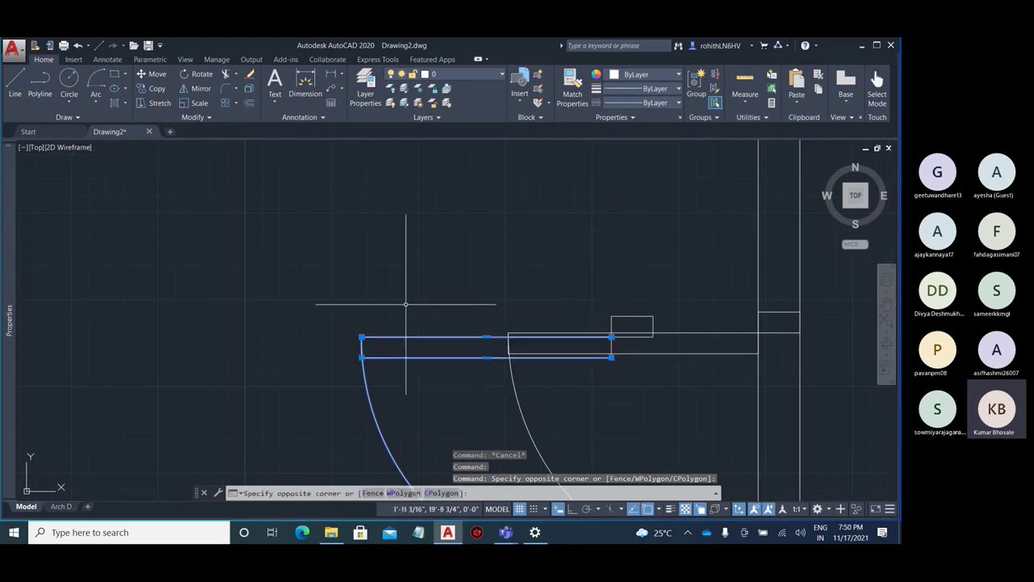
pyautogui.click(551, 294)
pyautogui.scroll(4, 598, 300)
pyautogui.click(702, 338)
pyautogui.scroll(-6, 687, 312)
# Start moving the selected door, then cancel, leaving it in place
pyautogui.write('m')
pyautogui.press('Return')
pyautogui.click(586, 257)
pyautogui.press('Escape')
pyautogui.press('Escape')
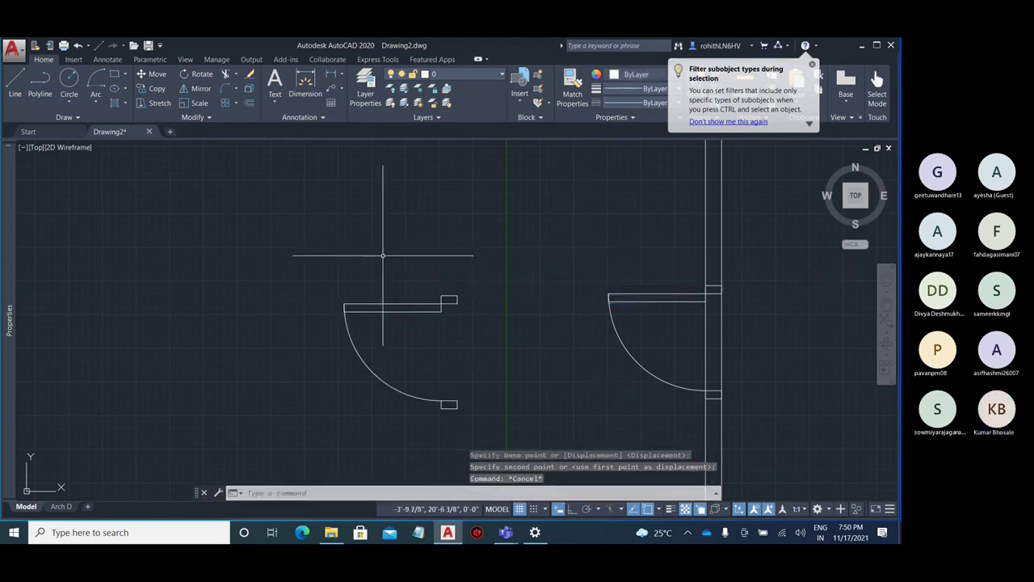
pyautogui.scroll(-6, 383, 255)
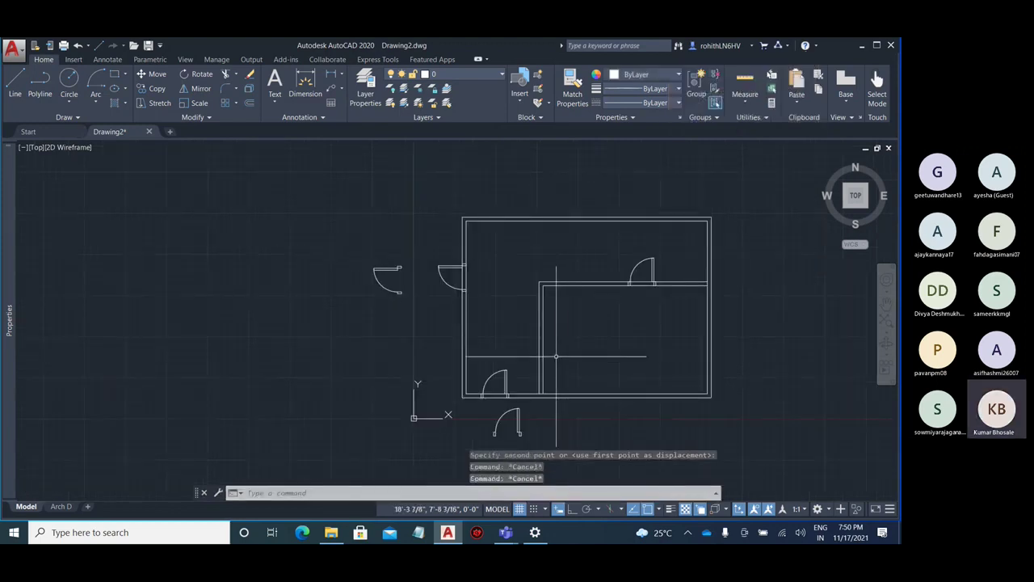
pyautogui.moveTo(399, 294)
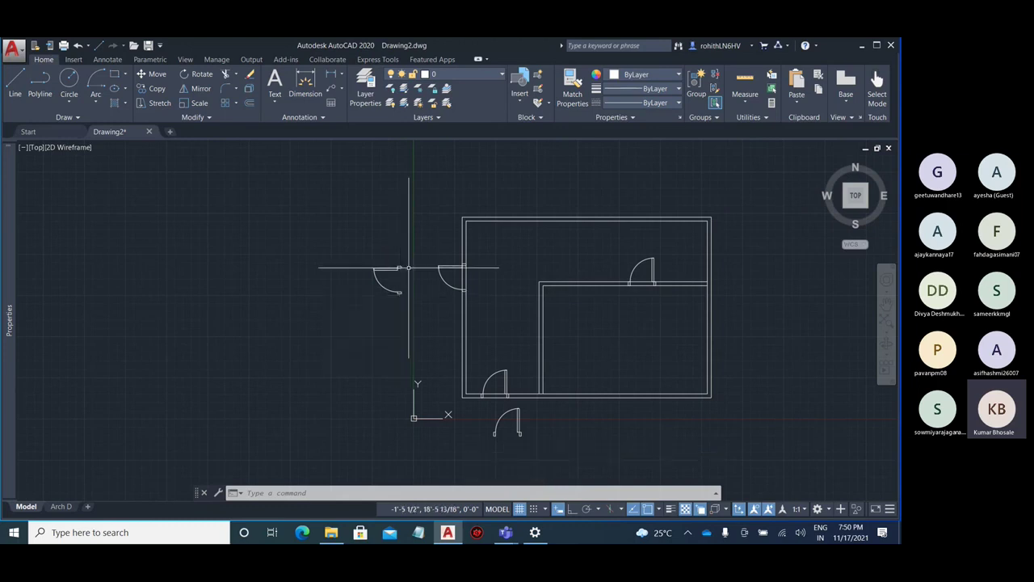
pyautogui.scroll(6, 484, 258)
pyautogui.scroll(2, 483, 257)
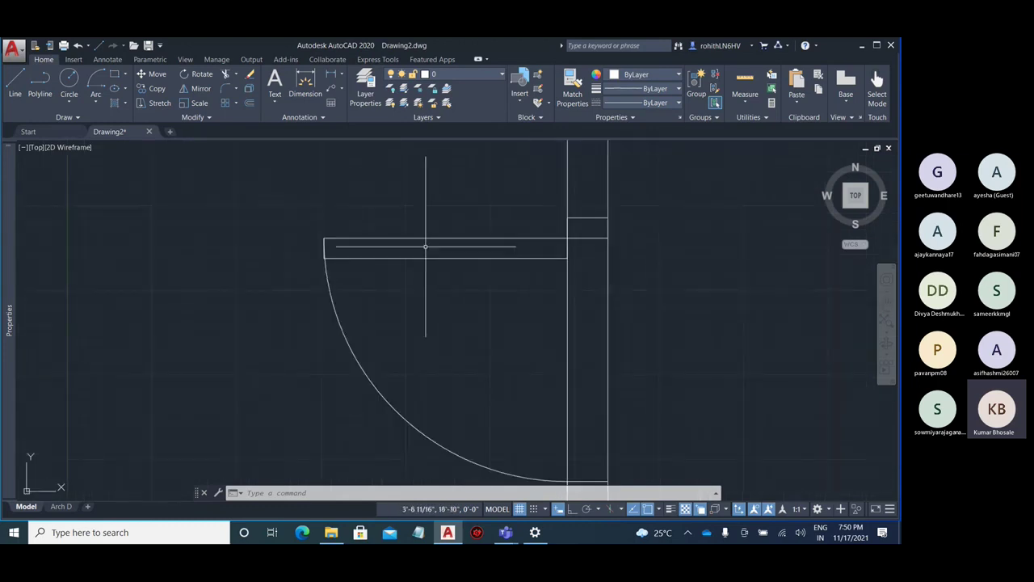
pyautogui.scroll(-4, 454, 299)
pyautogui.scroll(5, 478, 275)
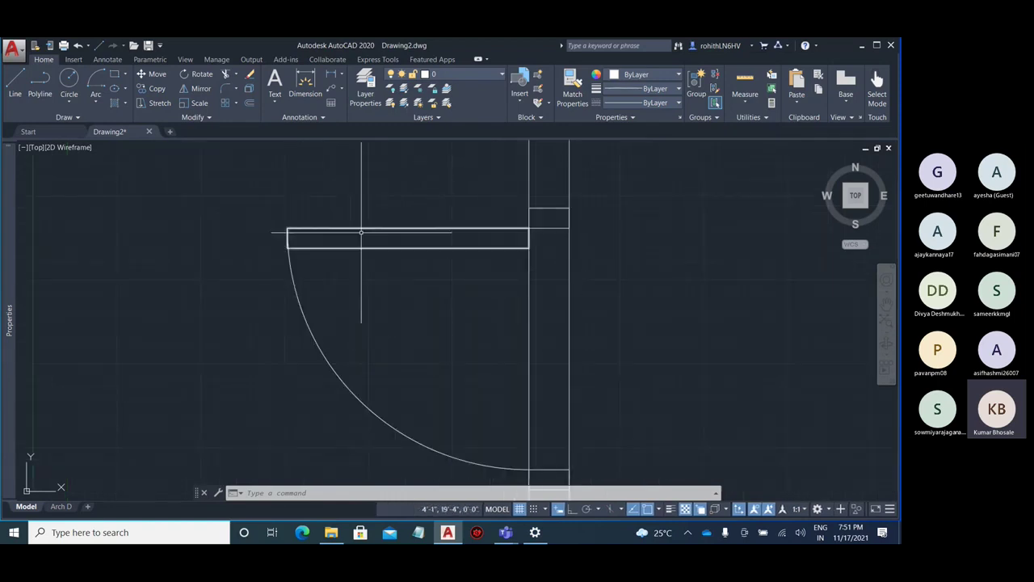
pyautogui.scroll(-5, 375, 227)
pyautogui.scroll(-2, 358, 235)
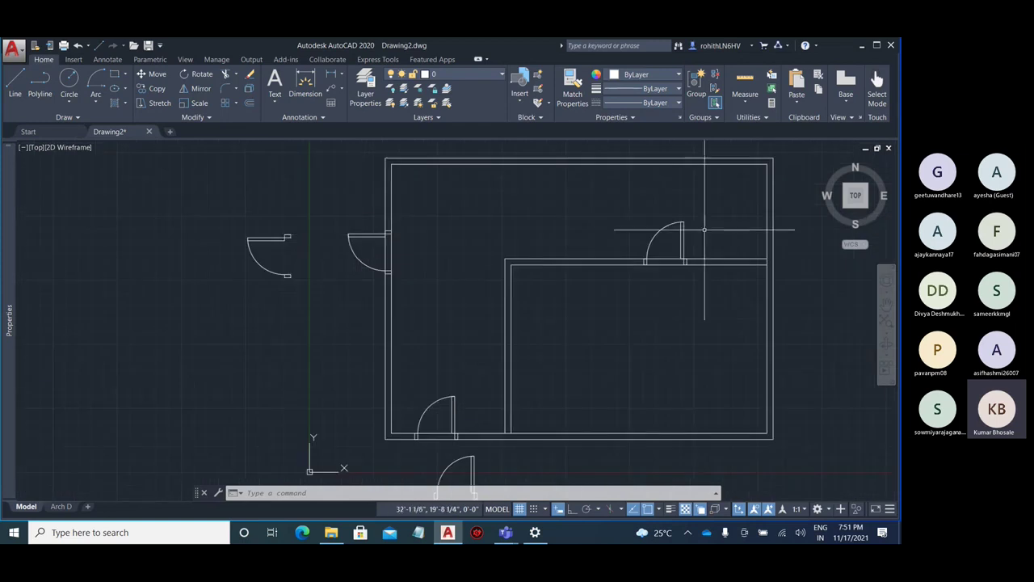
pyautogui.scroll(4, 686, 224)
pyautogui.scroll(-4, 694, 216)
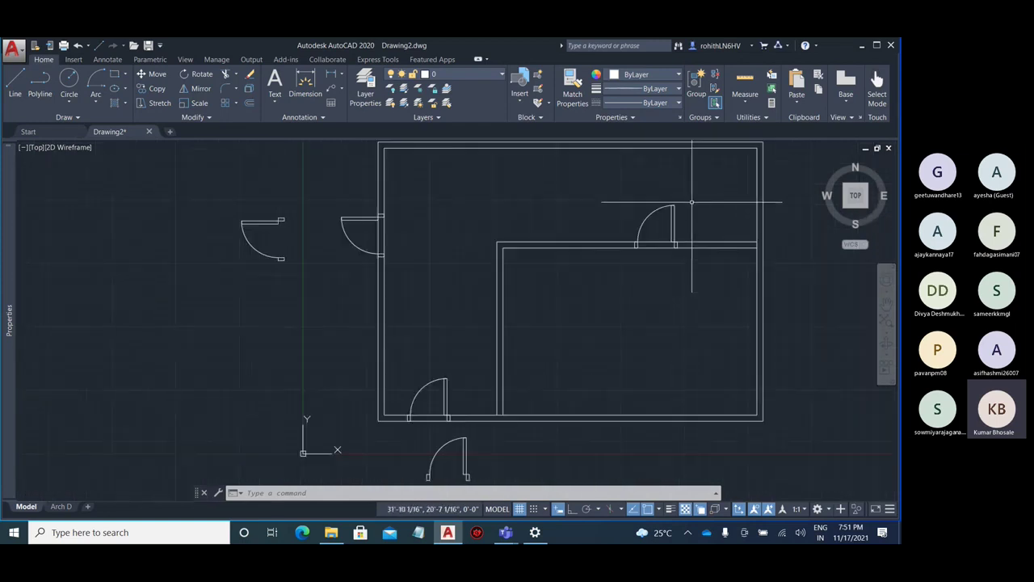
pyautogui.scroll(-2, 485, 298)
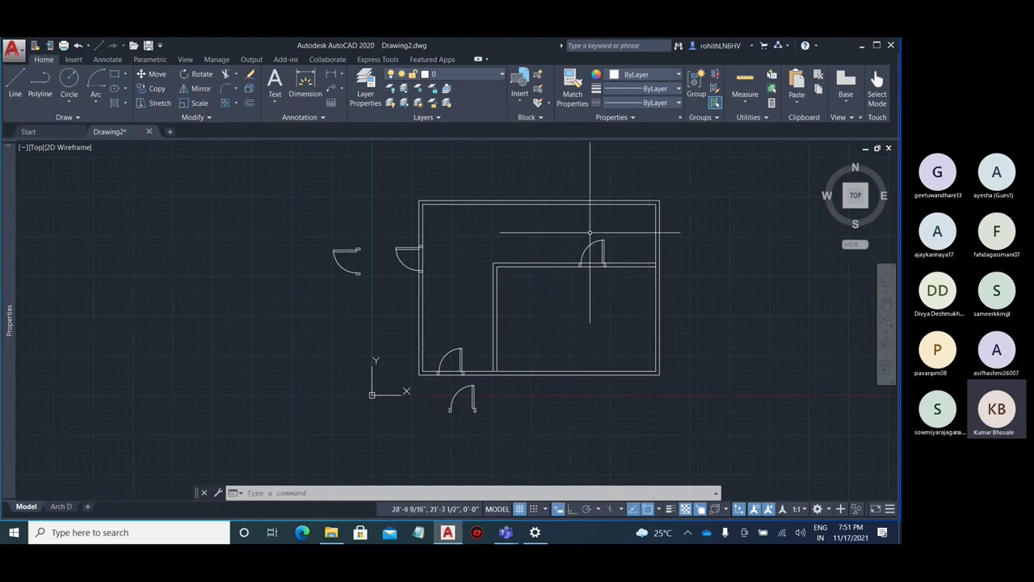
pyautogui.scroll(5, 590, 233)
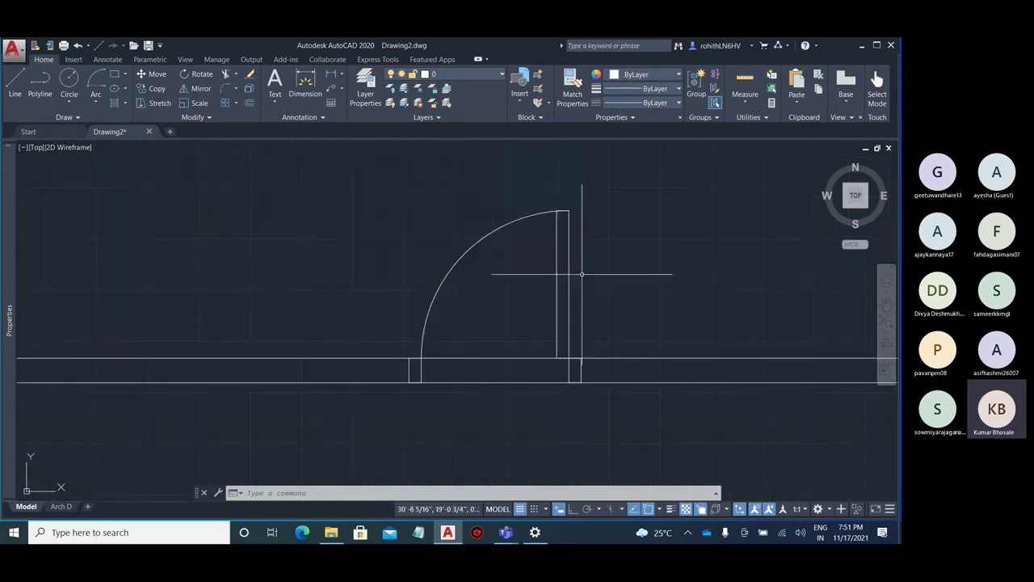
pyautogui.click(571, 267)
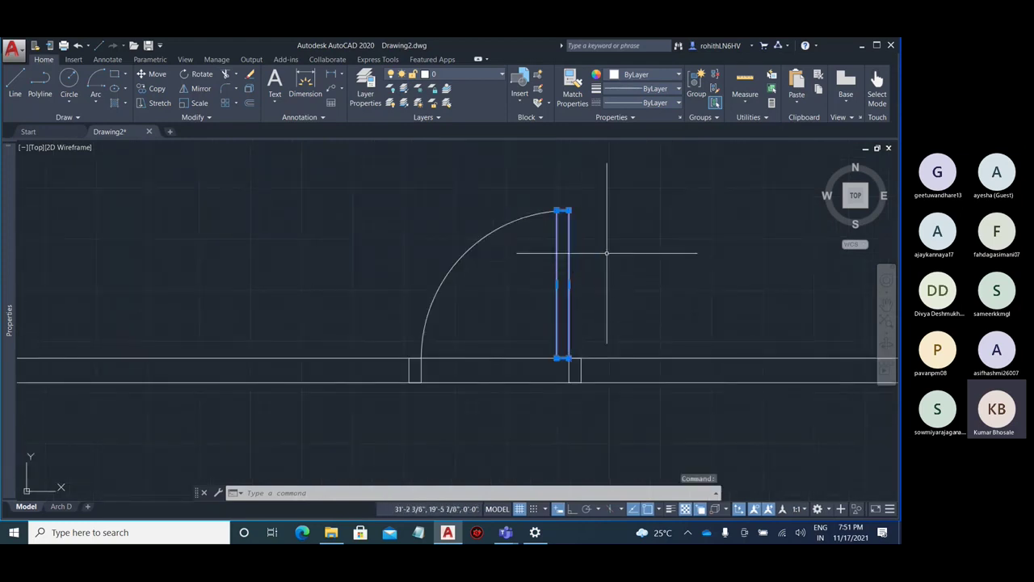
pyautogui.write('o')
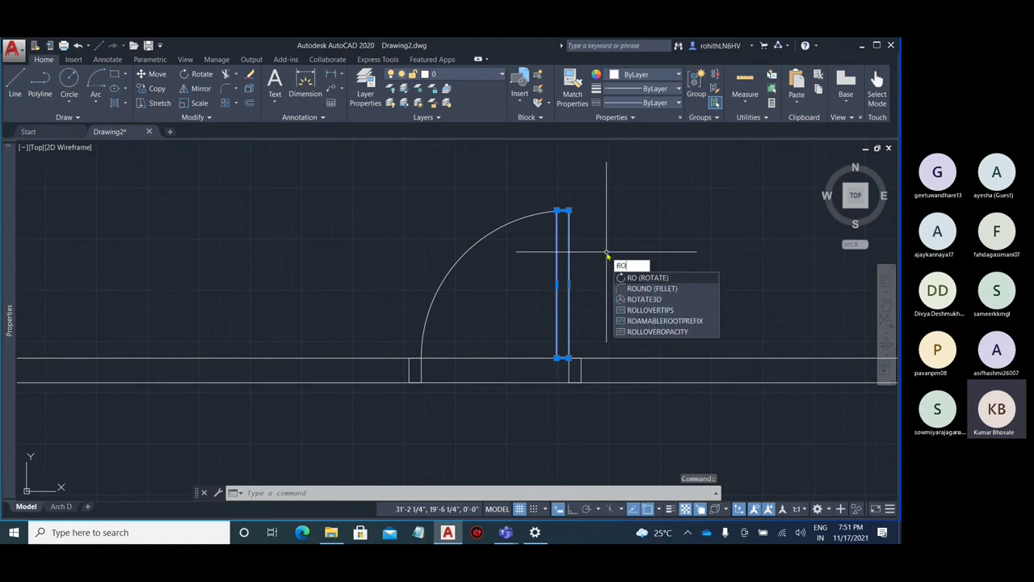
pyautogui.press('Return')
pyautogui.click(569, 360)
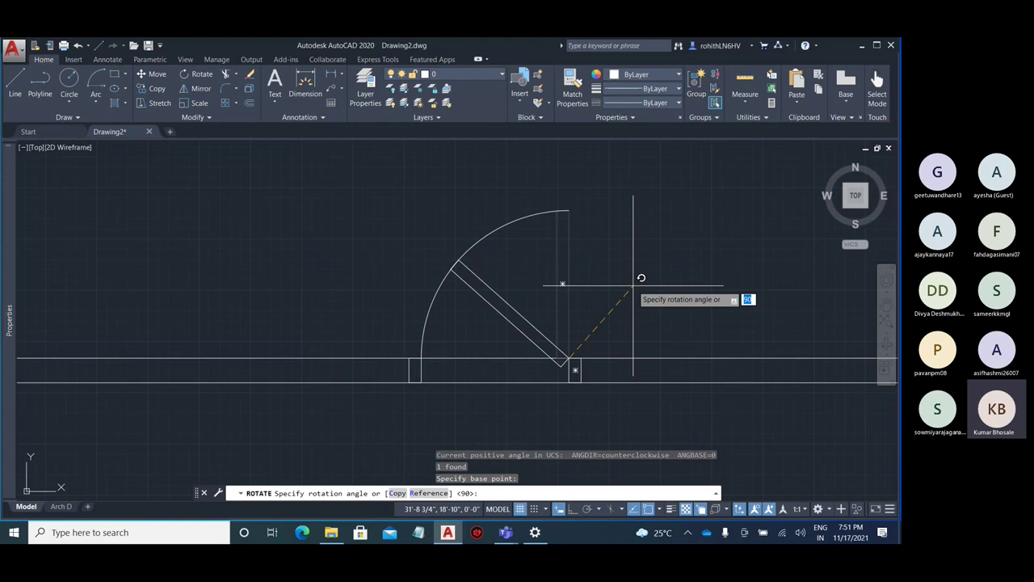
pyautogui.press('Return')
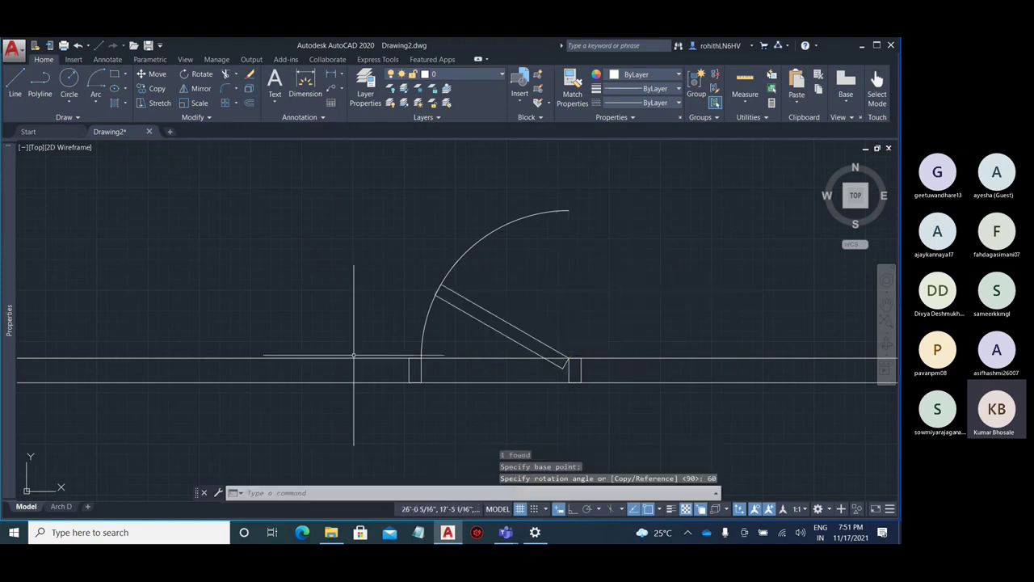
pyautogui.write('tr')
pyautogui.press('Return')
pyautogui.click(482, 233)
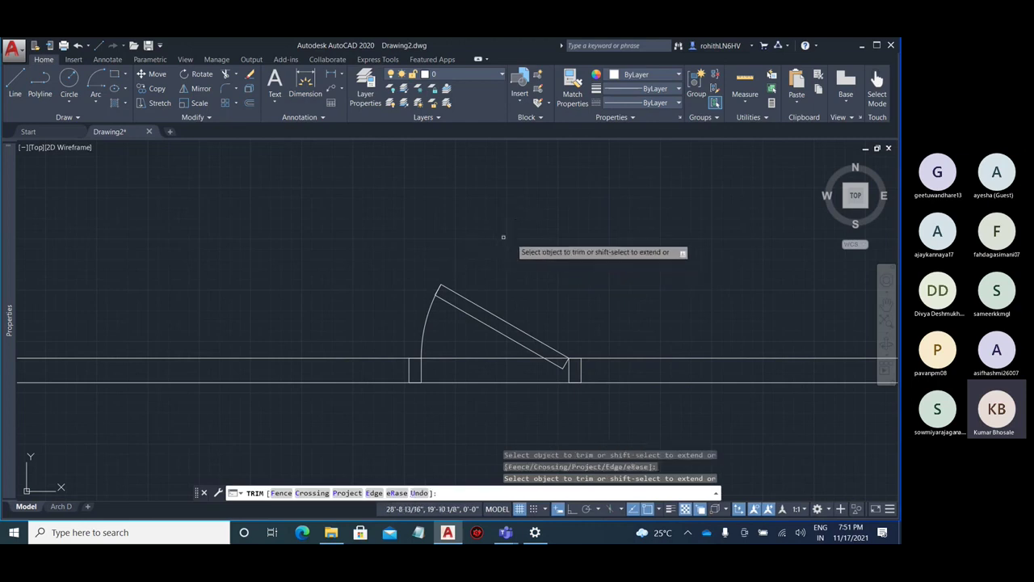
pyautogui.scroll(-4, 576, 255)
pyautogui.press('Escape')
pyautogui.scroll(2, 562, 262)
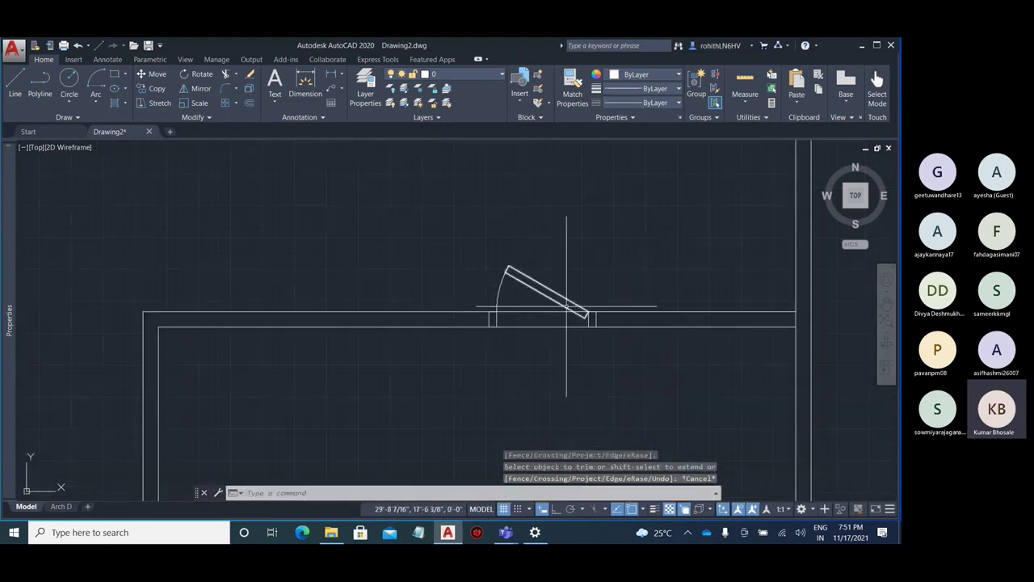
pyautogui.scroll(-5, 608, 248)
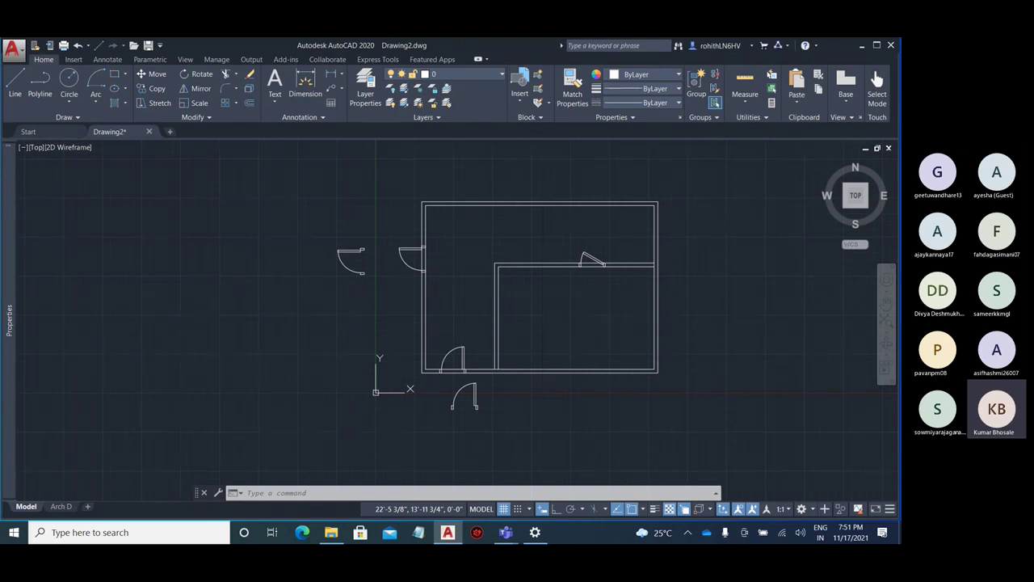
pyautogui.hotkey('ctrl', 'z')
pyautogui.hotkey('ctrl', 'z')
pyautogui.hotkey('ctrl', 'z')
pyautogui.hotkey('ctrl', 'z')
pyautogui.hotkey('ctrl', 'z')
pyautogui.hotkey('ctrl', 'z')
pyautogui.hotkey('ctrl', 'z')
pyautogui.hotkey('ctrl', 'z')
pyautogui.hotkey('ctrl', 'z')
pyautogui.hotkey('ctrl', 'z')
pyautogui.hotkey('ctrl', 'z')
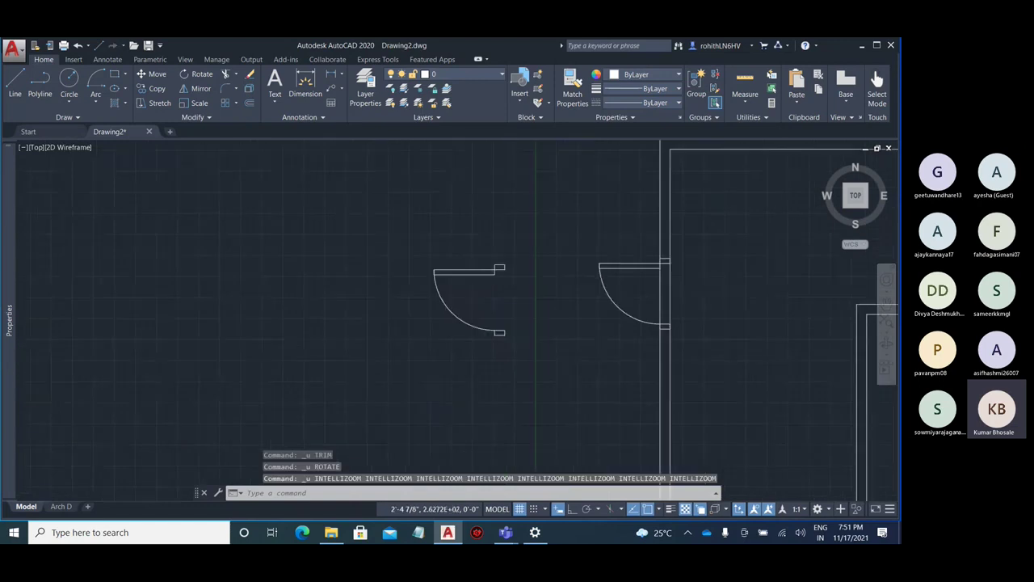
# Make the window-selected door's arc, jambs and panel a block 'Door 1', base point at the door
pyautogui.click(462, 231)
pyautogui.click(683, 380)
pyautogui.write('b')
pyautogui.press('Return')
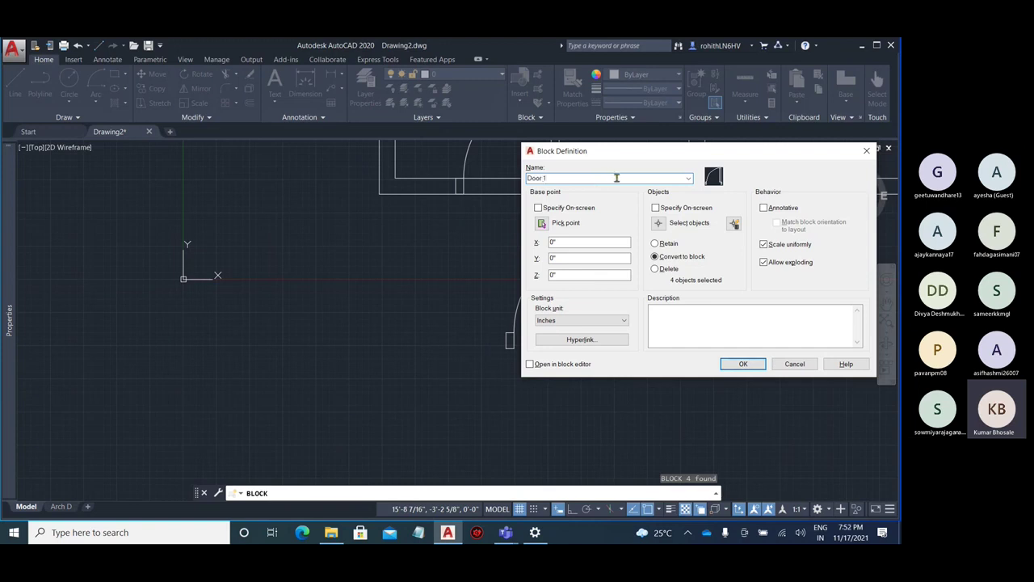
pyautogui.click(541, 224)
pyautogui.click(616, 346)
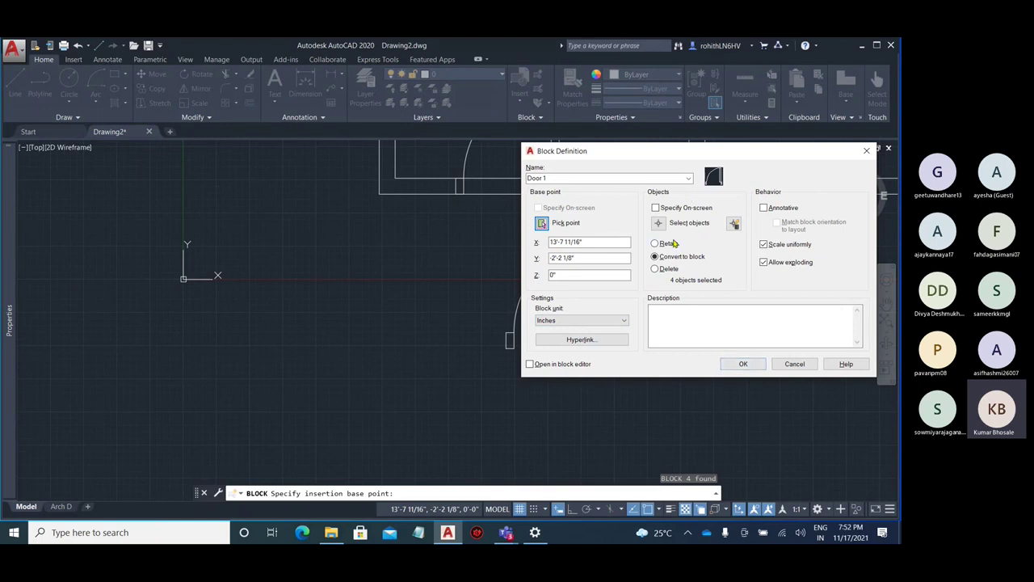
pyautogui.click(743, 364)
pyautogui.moveTo(664, 254); pyautogui.dragTo(559, 408, button='middle')
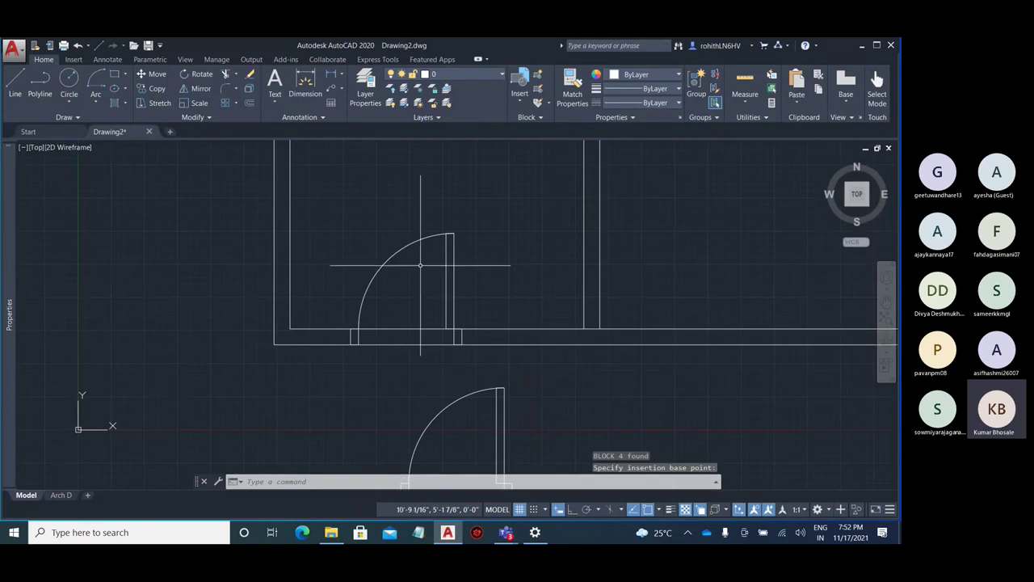
# Select the Door 1 block and move it by its corner grip
pyautogui.scroll(-4, 461, 242)
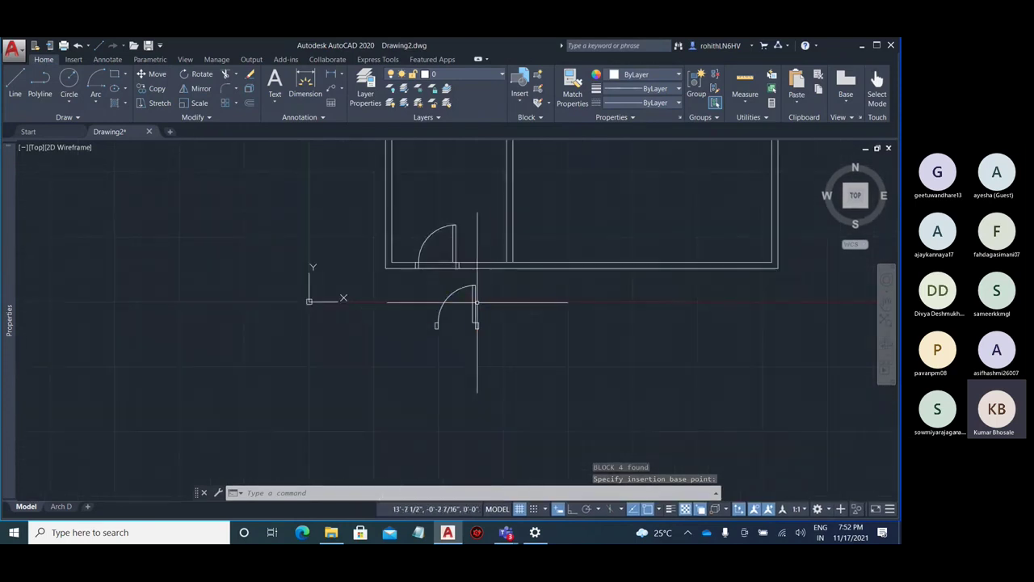
pyautogui.click(477, 327)
pyautogui.moveTo(519, 299); pyautogui.dragTo(671, 330, button='middle')
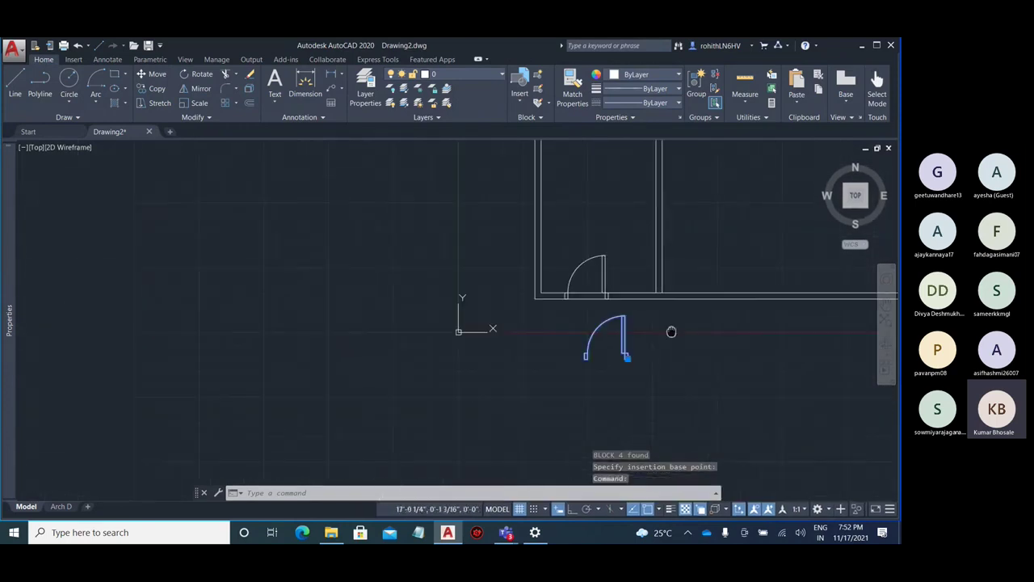
pyautogui.click(635, 358)
pyautogui.scroll(-5, 667, 341)
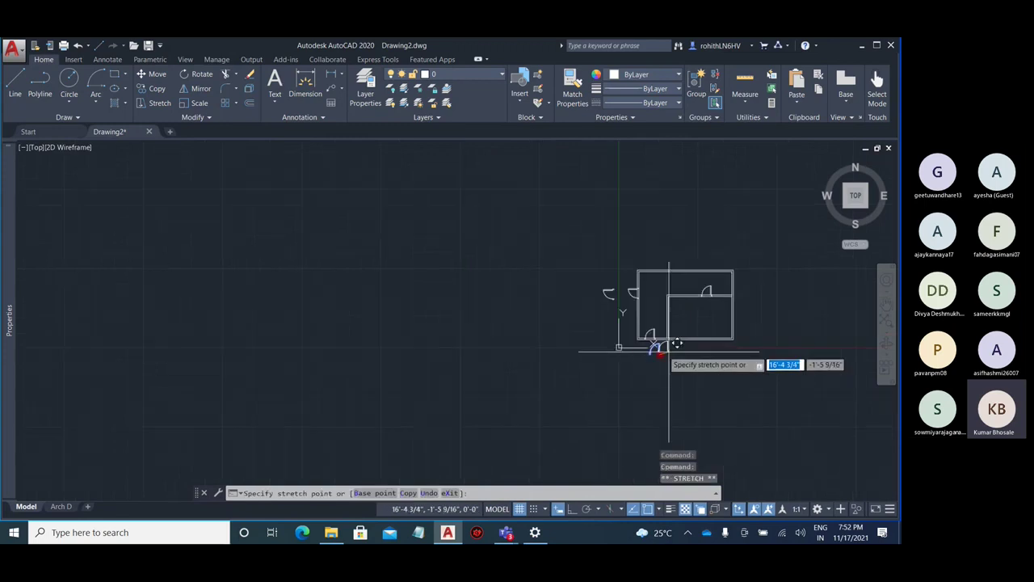
pyautogui.scroll(4, 545, 319)
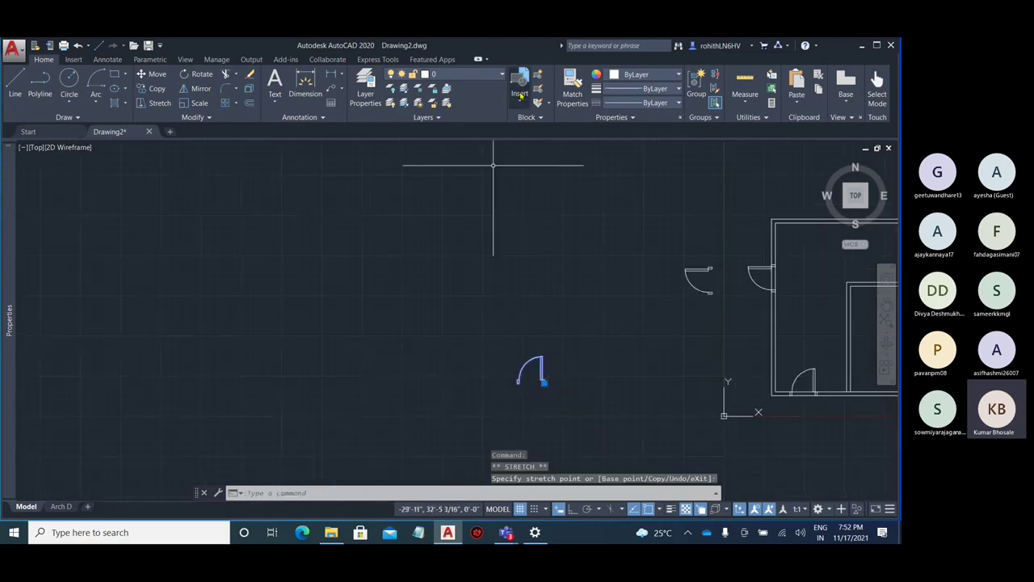
pyautogui.click(520, 89)
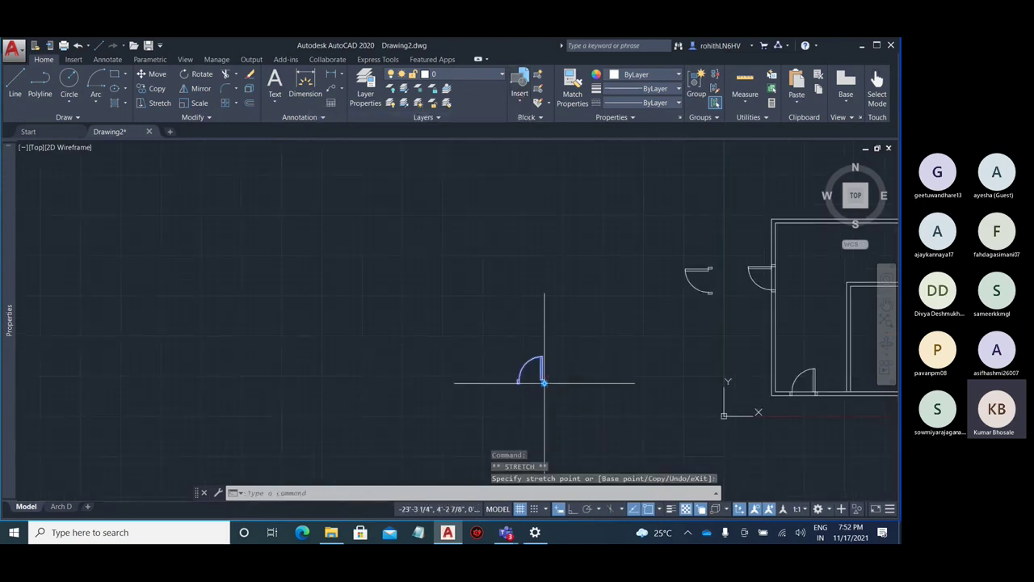
# Copy the Door 1 block to seven spots in the open area left of the plan
pyautogui.write('co')
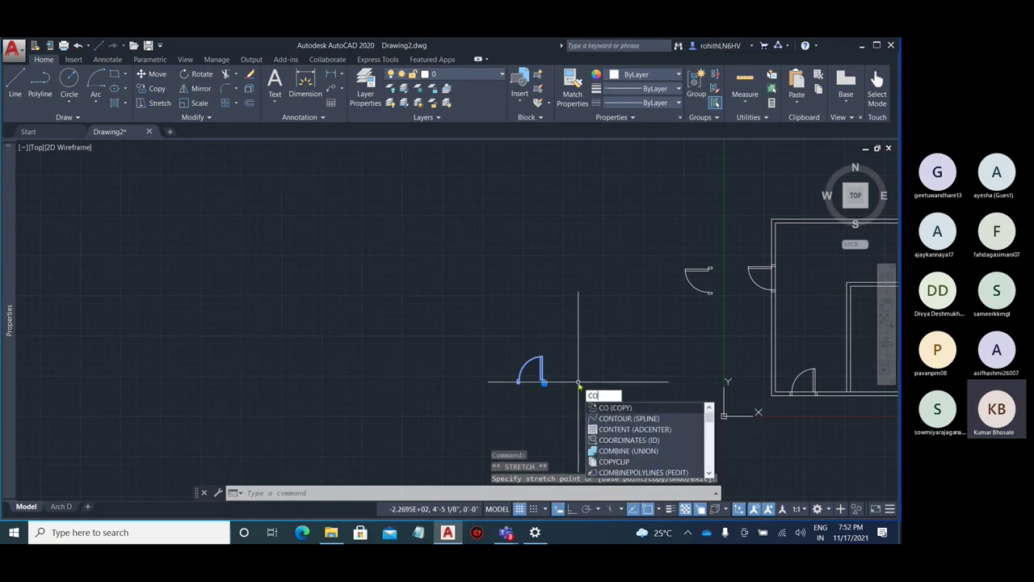
pyautogui.press('Return')
pyautogui.click(543, 382)
pyautogui.click(521, 244)
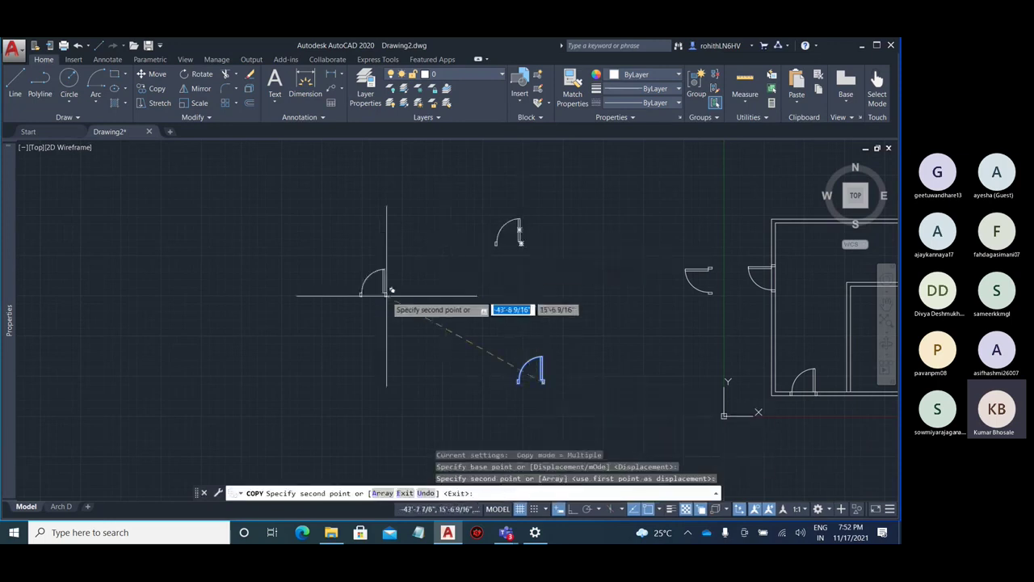
pyautogui.click(387, 295)
pyautogui.click(337, 381)
pyautogui.click(482, 331)
pyautogui.click(587, 304)
pyautogui.click(676, 403)
pyautogui.click(438, 422)
pyautogui.press('Escape')
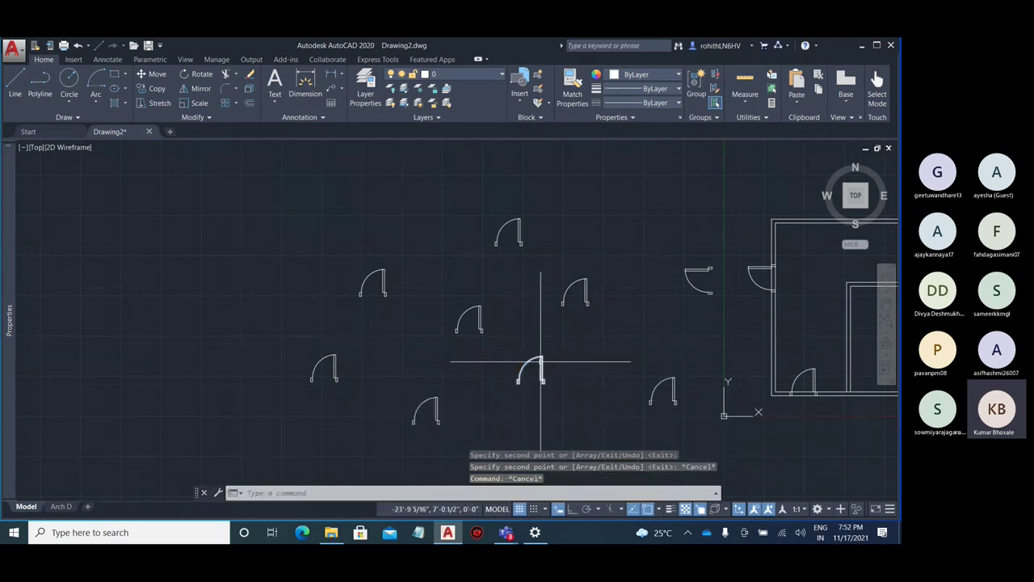
pyautogui.click(531, 364)
pyautogui.press('Escape')
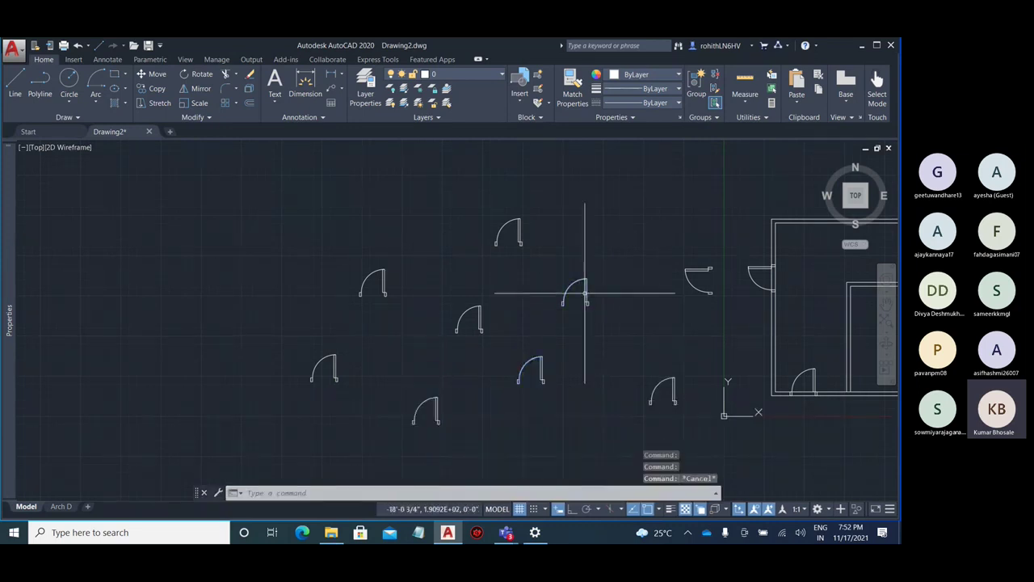
# In the Door 1 Block Editor, rotate the panel 60° about its bottom corner
pyautogui.doubleClick(543, 375)
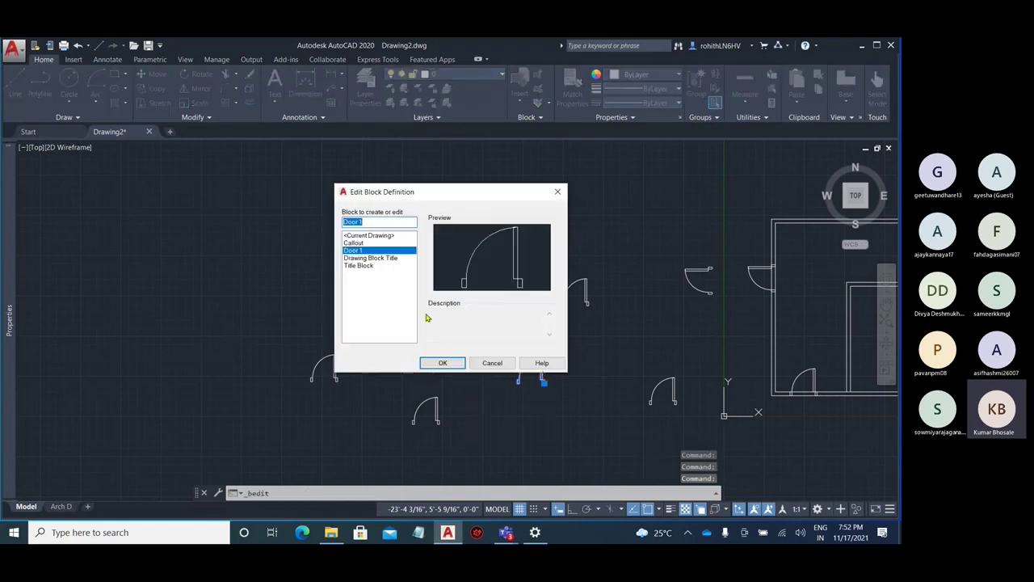
pyautogui.click(437, 362)
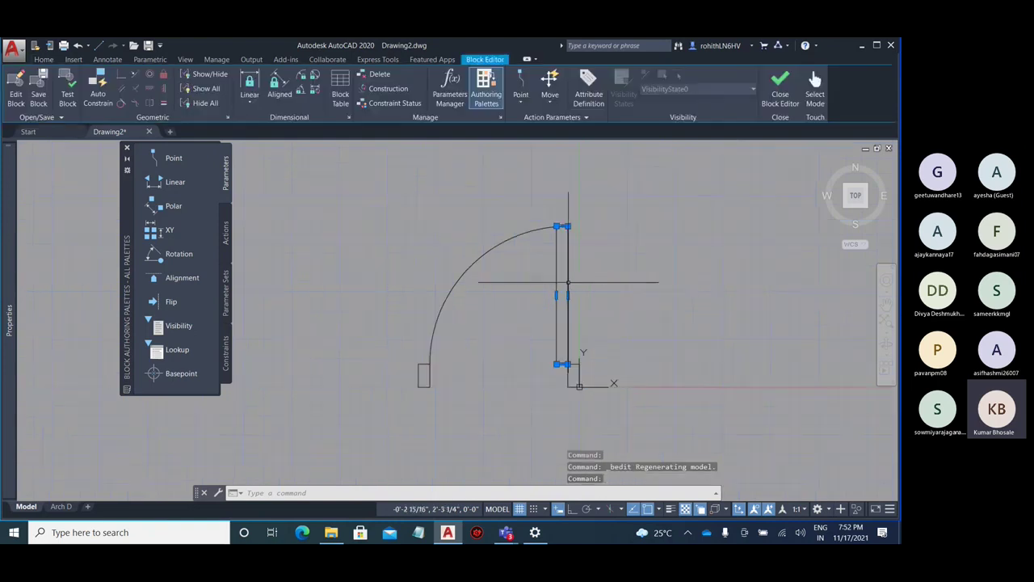
pyautogui.write('ro')
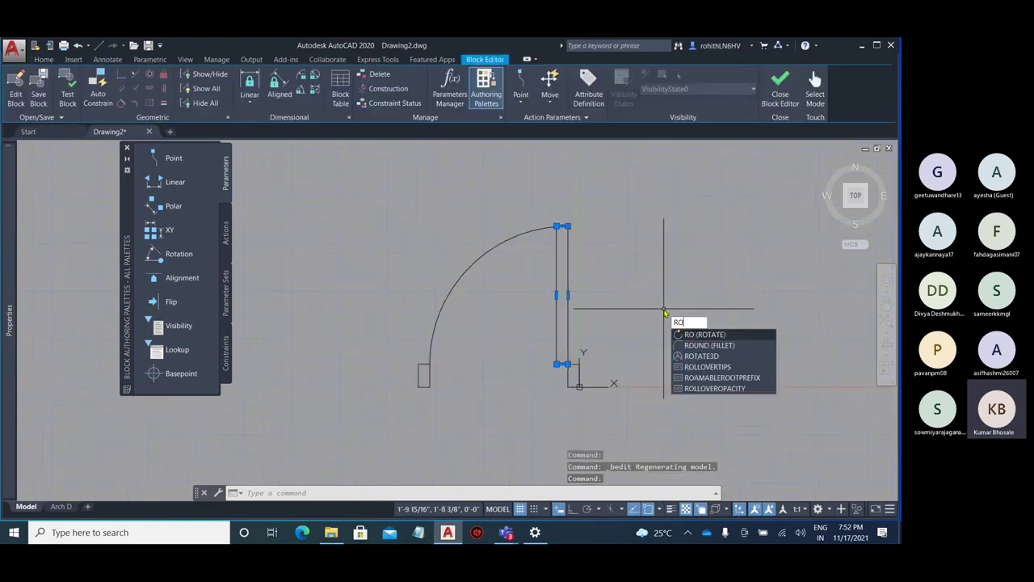
pyautogui.press('Return')
pyautogui.click(569, 364)
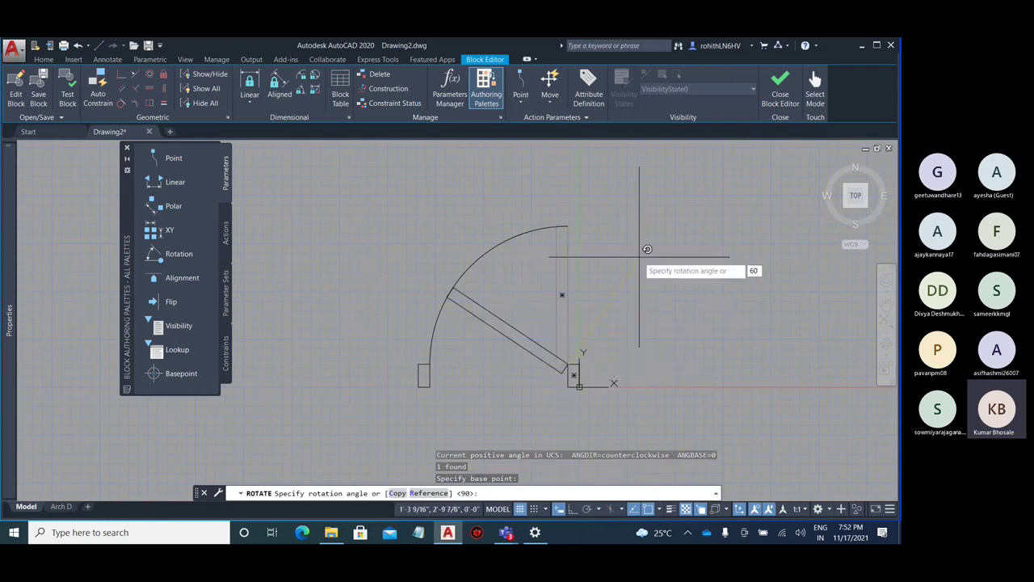
pyautogui.press('Return')
# Trim the swing arc beyond the panel, then close the Block Editor saving changes
pyautogui.write('tr')
pyautogui.press('Return')
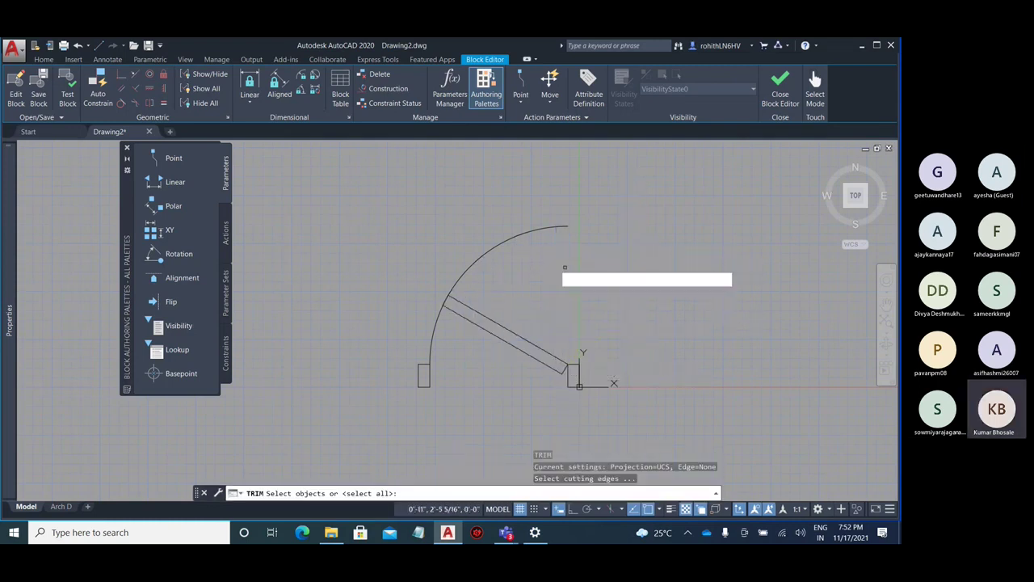
pyautogui.press('Return')
pyautogui.click(508, 235)
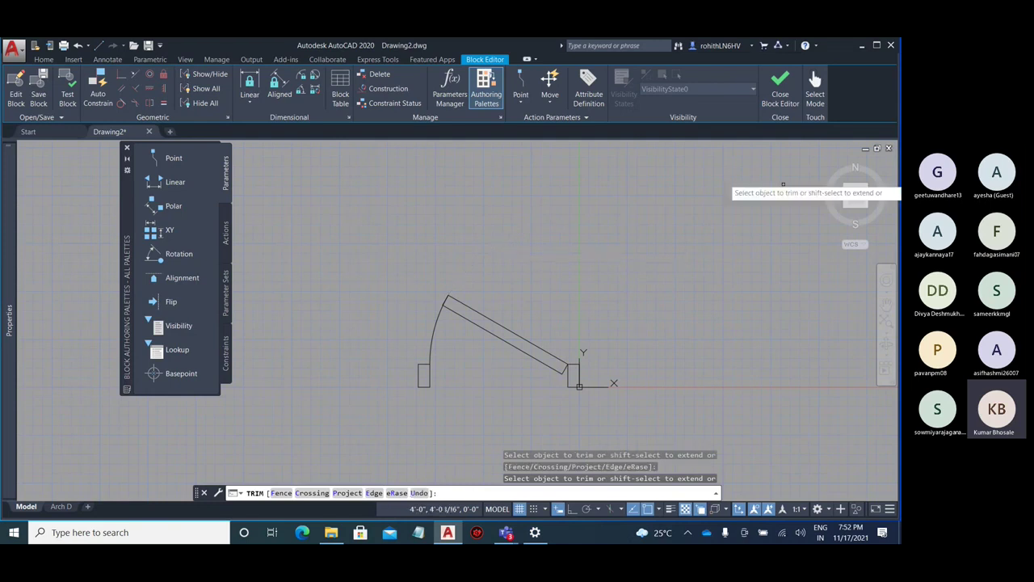
pyautogui.click(781, 94)
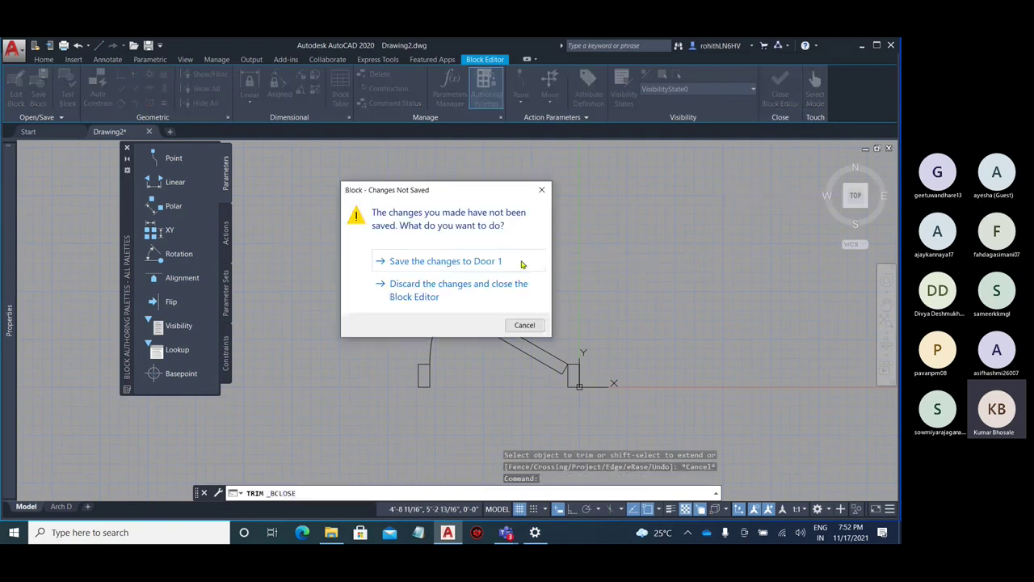
pyautogui.click(445, 261)
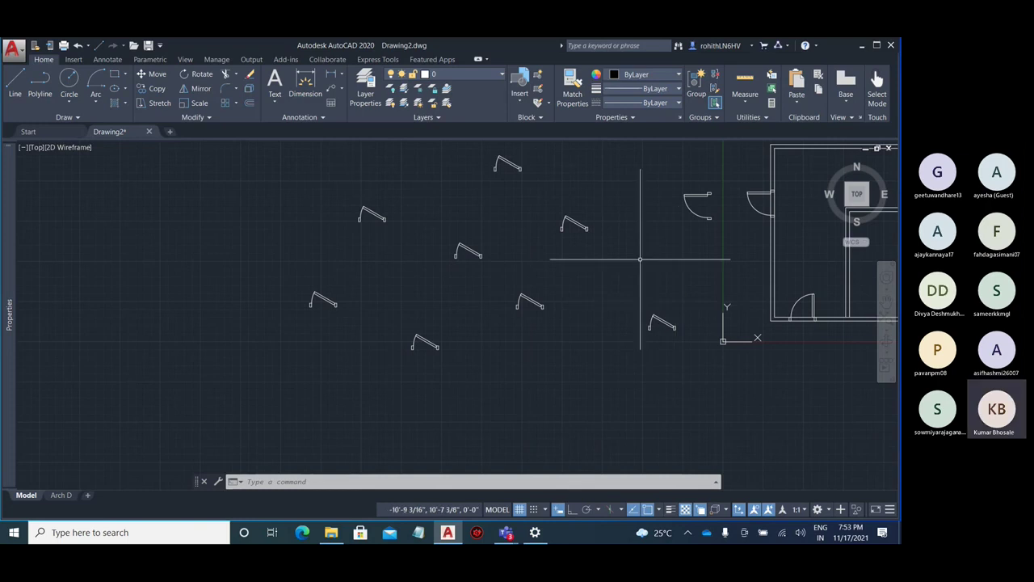
# Explode one Door 1 copy into separate objects and select its panel rectangle
pyautogui.moveTo(568, 235); pyautogui.dragTo(503, 305, button='middle')
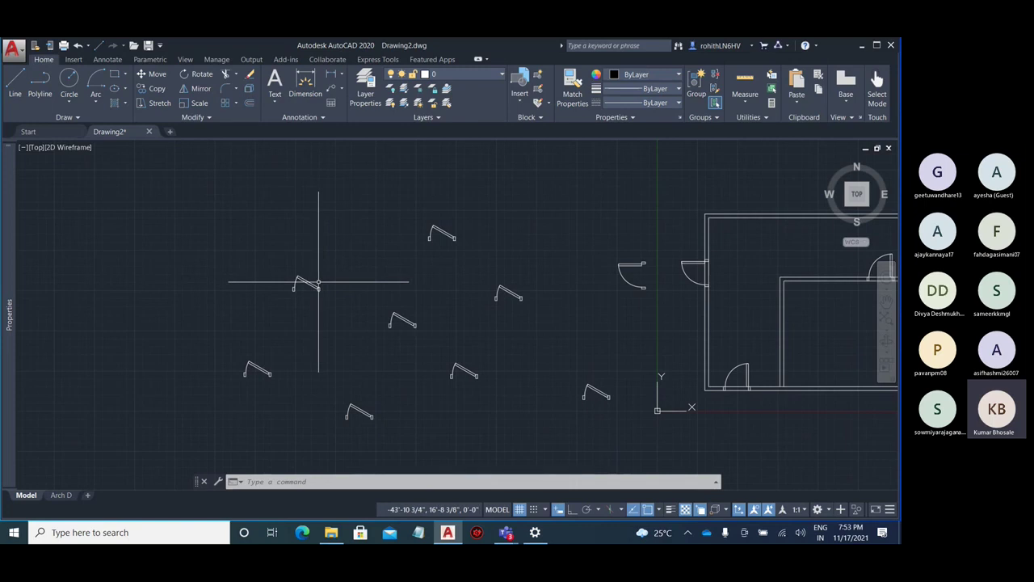
pyautogui.moveTo(573, 246); pyautogui.dragTo(570, 247, button='middle')
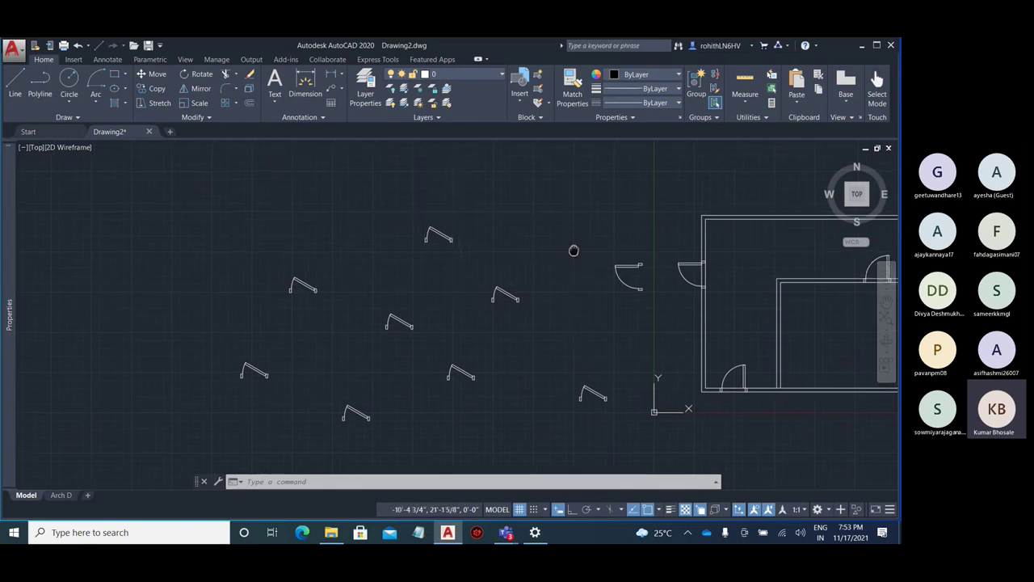
pyautogui.scroll(8, 400, 235)
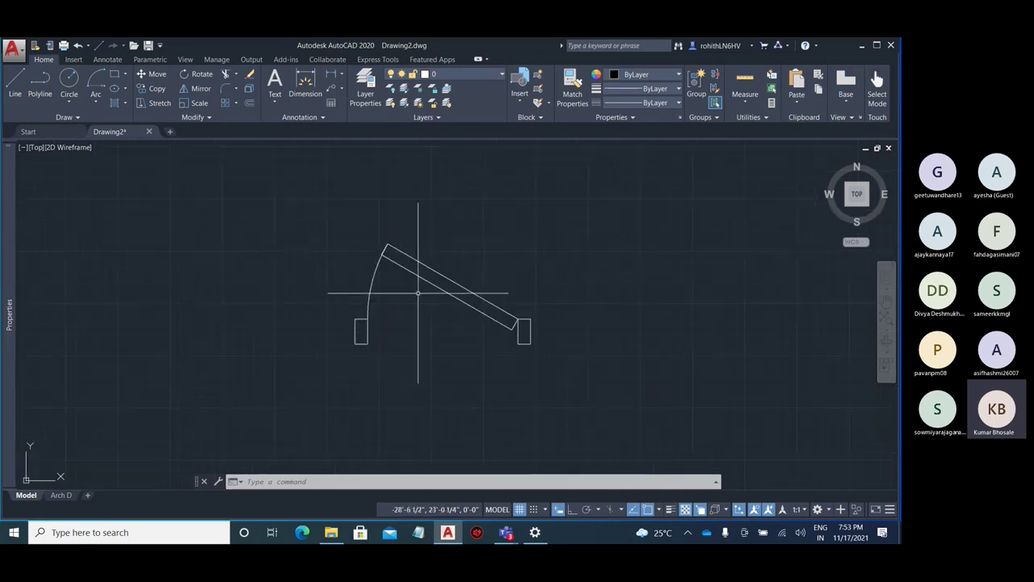
pyautogui.scroll(-8, 504, 219)
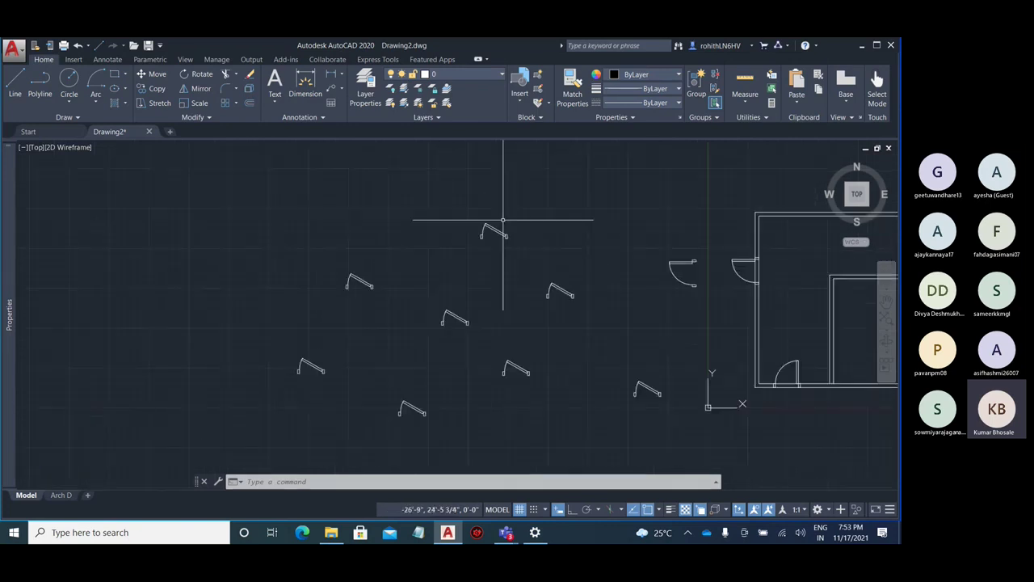
pyautogui.scroll(5, 503, 227)
pyautogui.click(571, 339)
pyautogui.click(522, 315)
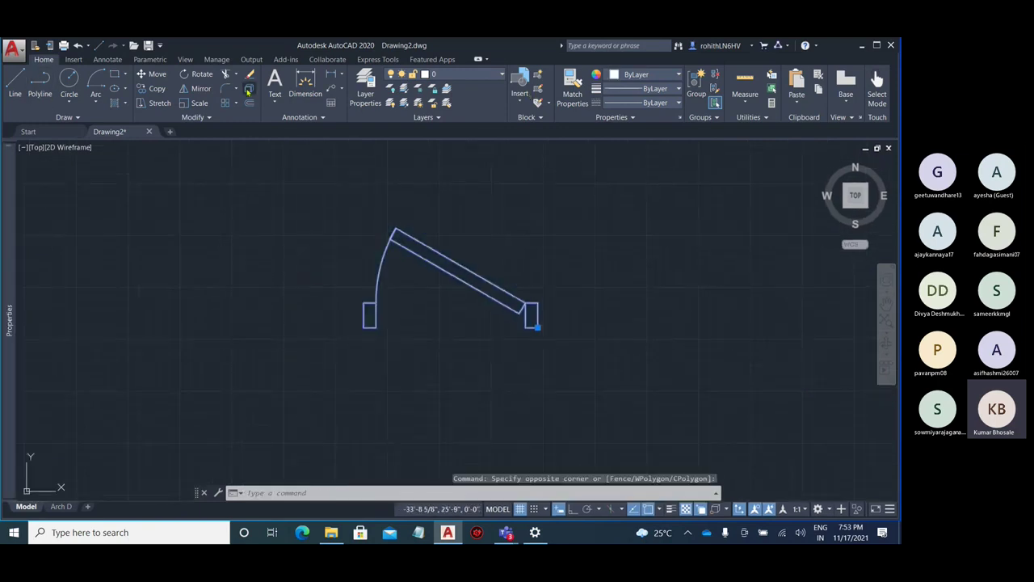
pyautogui.click(248, 91)
pyautogui.click(469, 272)
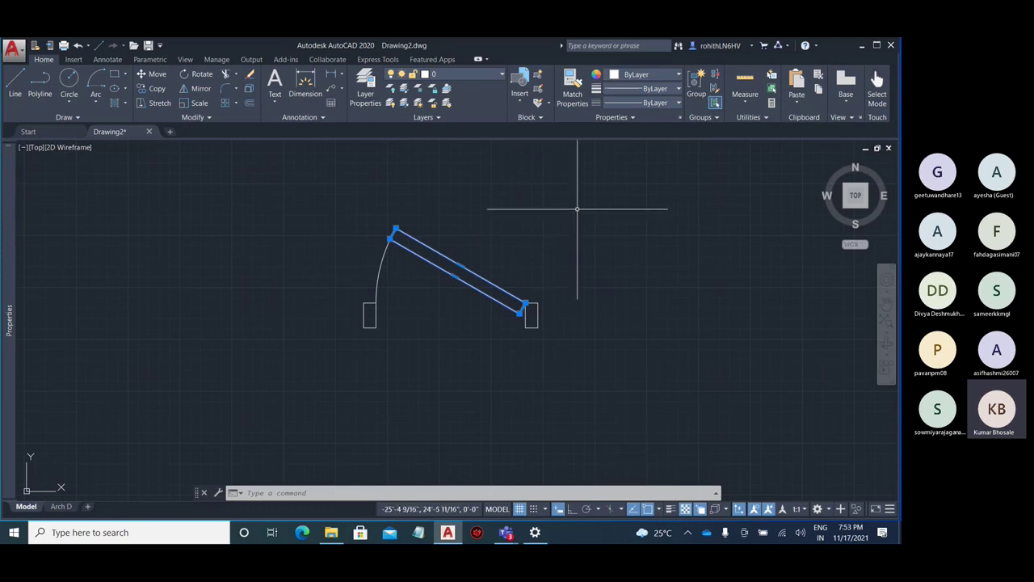
# Bring the video meeting window forward, then minimize it to return to the drawing
pyautogui.scroll(-8, 406, 213)
pyautogui.moveTo(404, 214)
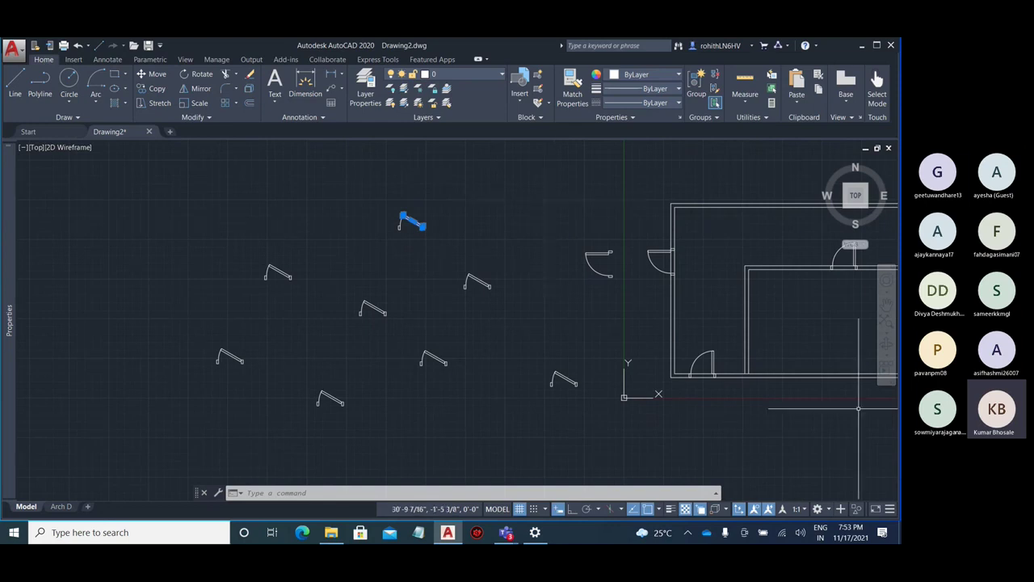
pyautogui.click(506, 532)
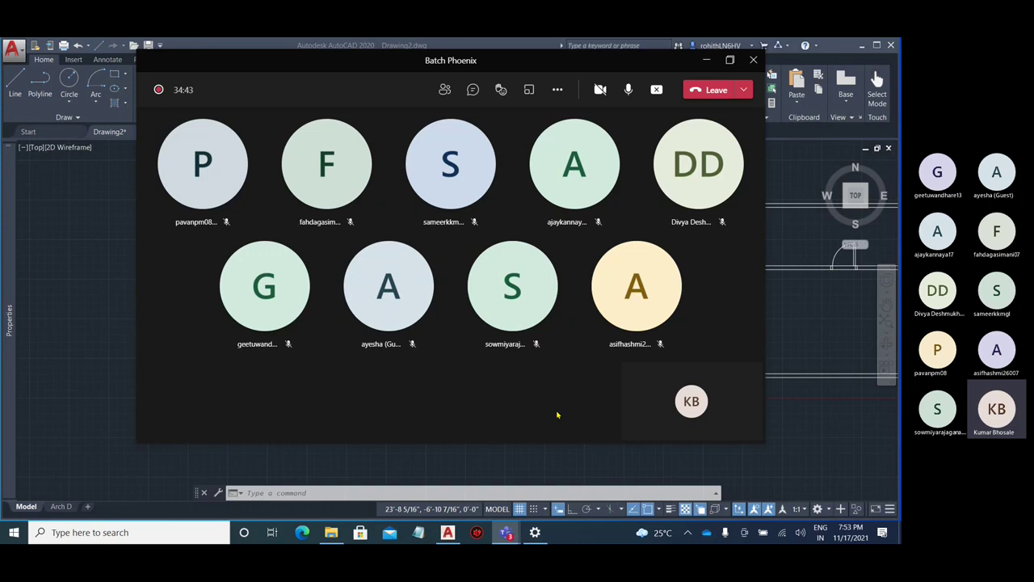
pyautogui.click(706, 59)
pyautogui.scroll(-3, 246, 359)
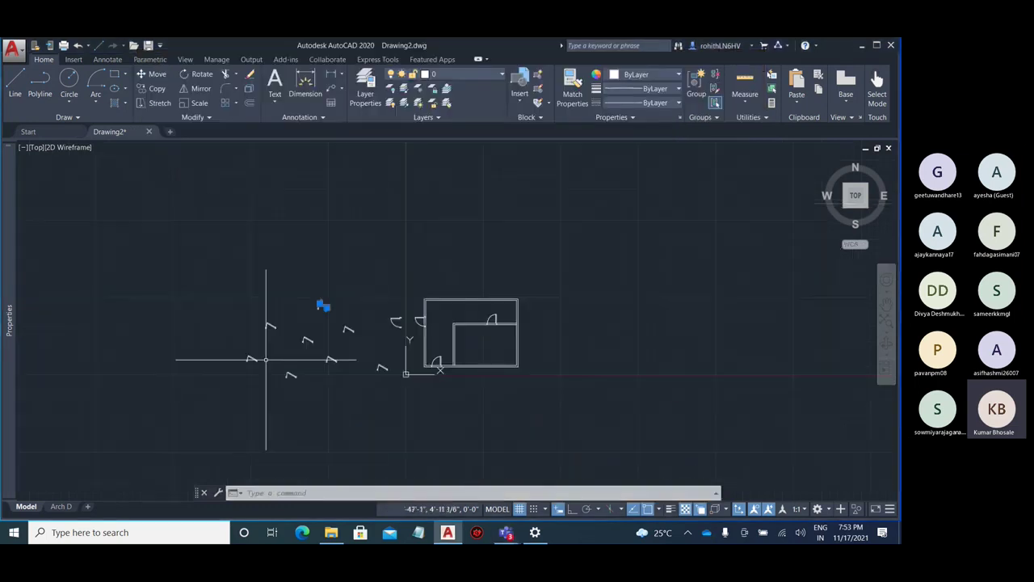
pyautogui.scroll(3, 262, 367)
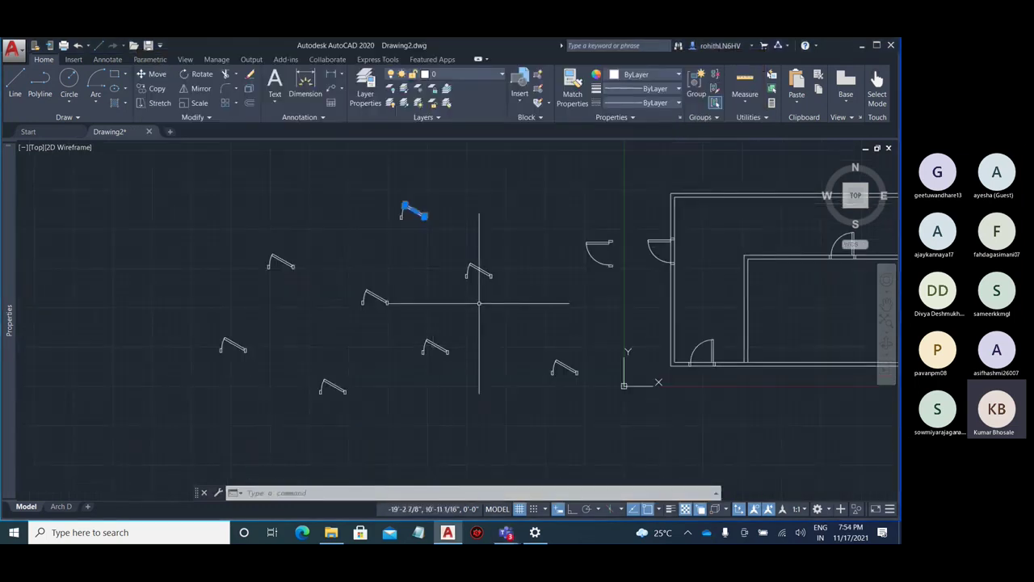
# Undo out of the Block Editor and remove the old swing arc, zooming in on the door
pyautogui.hotkey('ctrl', 'z')
pyautogui.hotkey('ctrl', 'z')
pyautogui.hotkey('ctrl', 'z')
pyautogui.hotkey('ctrl', 'z')
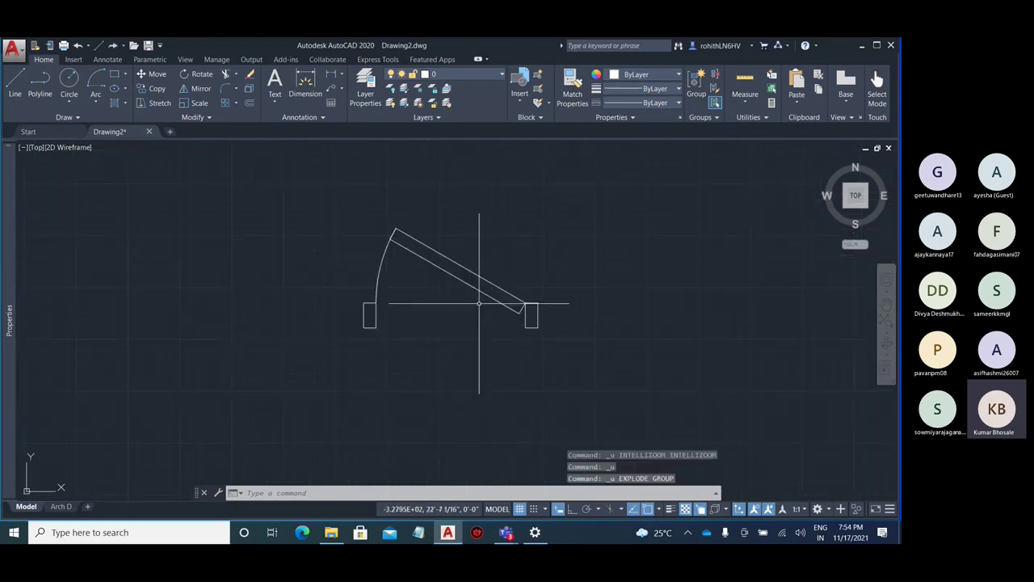
pyautogui.hotkey('ctrl', 'z')
pyautogui.hotkey('ctrl', 'z')
pyautogui.hotkey('ctrl', 'z')
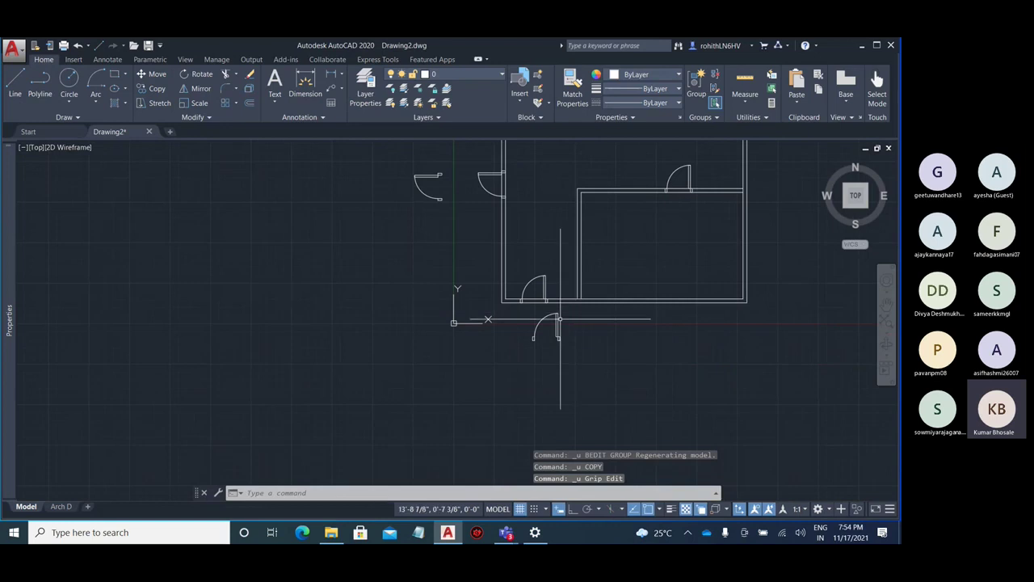
pyautogui.scroll(6, 556, 323)
pyautogui.moveTo(556, 324); pyautogui.dragTo(596, 317, button='middle')
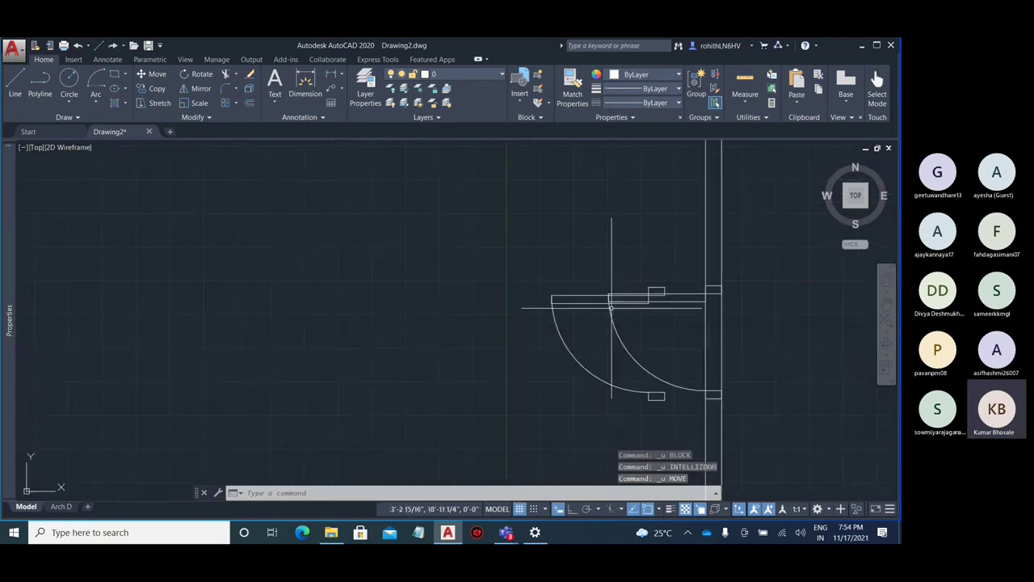
pyautogui.scroll(5, 612, 299)
pyautogui.scroll(-6, 612, 307)
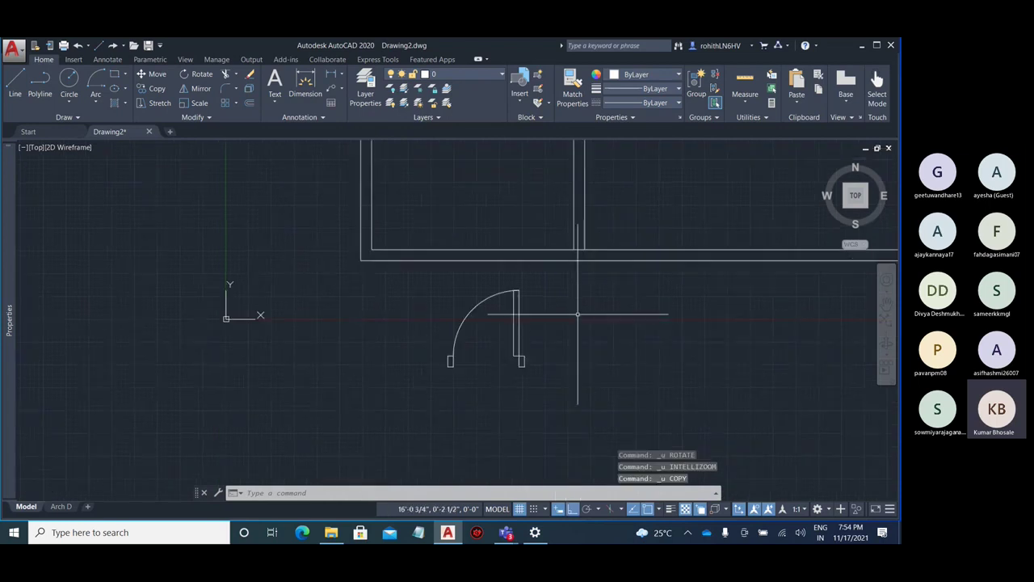
pyautogui.hotkey('ctrl', 'z')
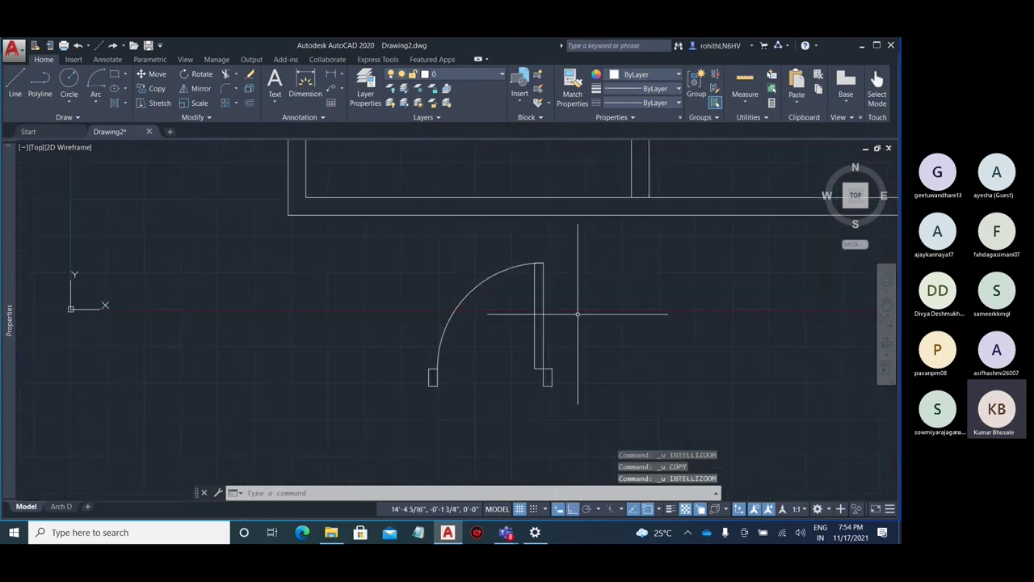
pyautogui.hotkey('ctrl', 'z')
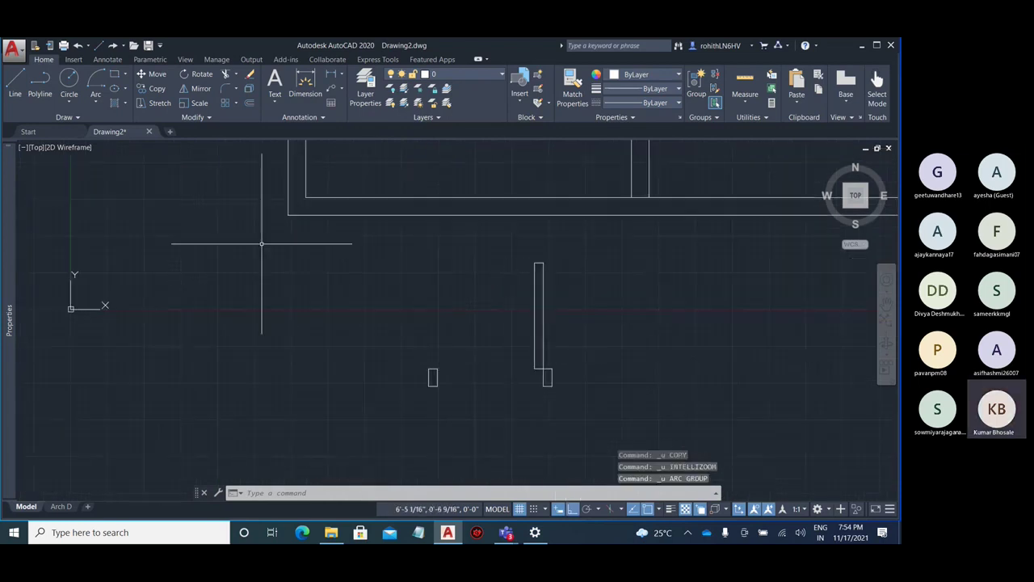
# Draw the swing arc by Start, Center, End: panel top, hinge corner, left jamb
pyautogui.click(96, 103)
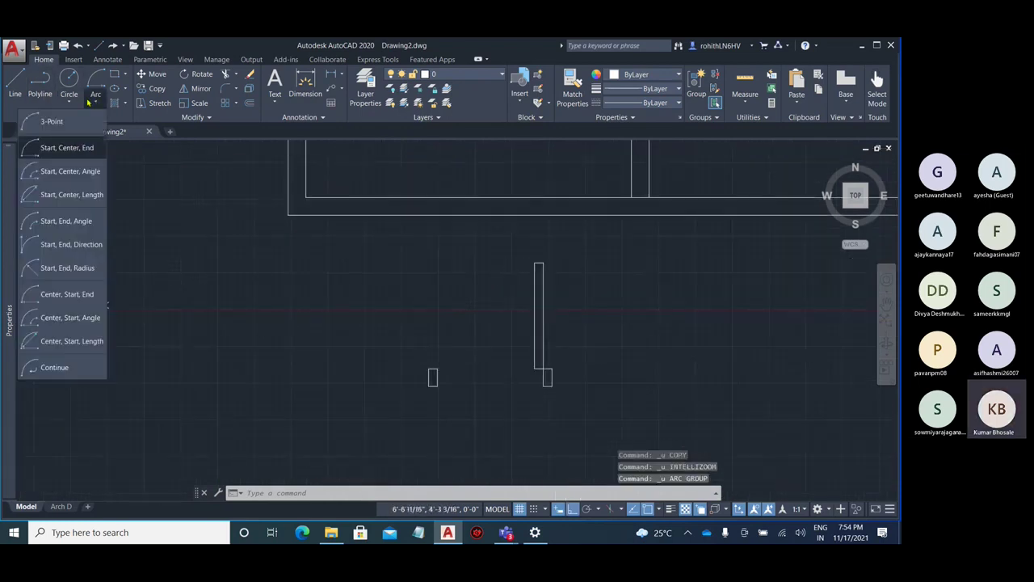
pyautogui.click(81, 125)
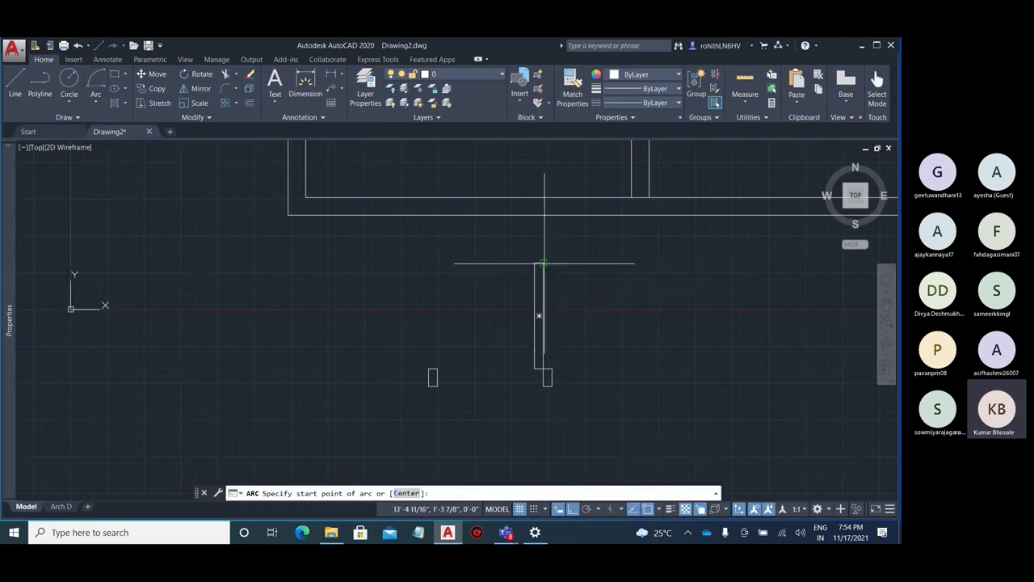
pyautogui.click(542, 264)
pyautogui.click(543, 366)
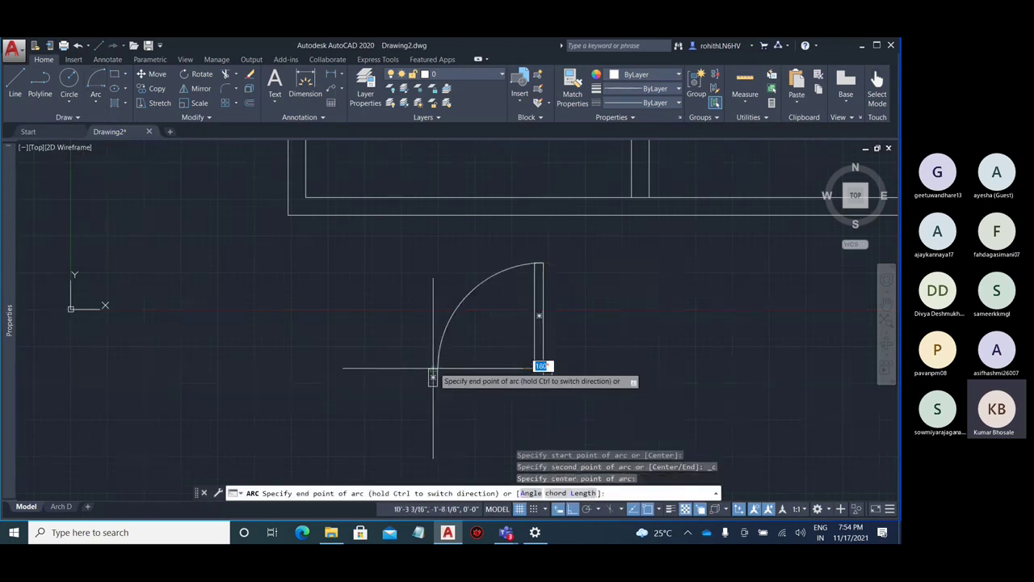
pyautogui.click(439, 365)
pyautogui.press('Escape')
pyautogui.press('Escape')
# Check the left jamb, right jamb, door panel and swing arc by selecting each in turn
pyautogui.scroll(4, 477, 332)
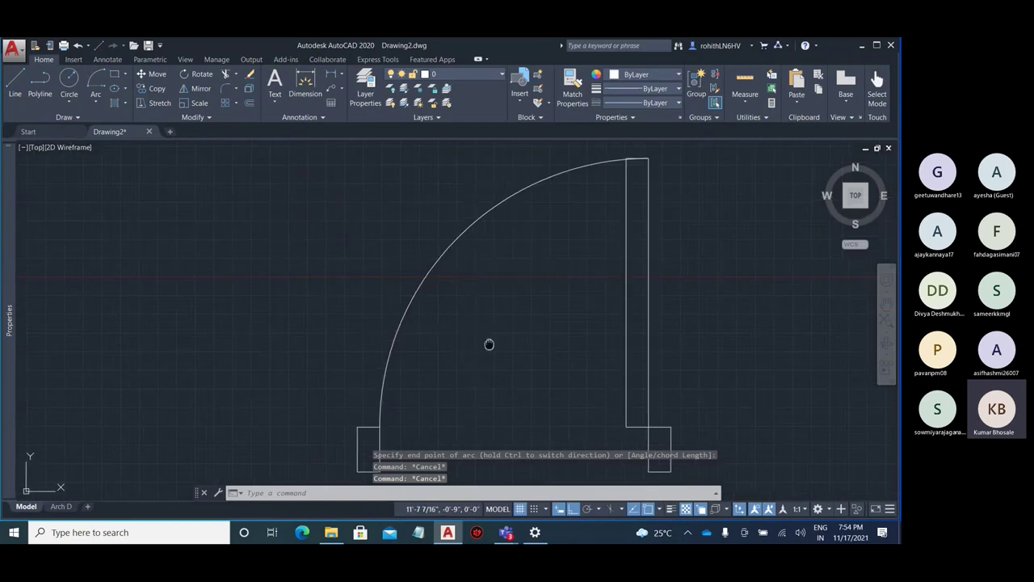
pyautogui.moveTo(365, 459); pyautogui.dragTo(347, 423, button='middle')
pyautogui.click(339, 385)
pyautogui.press('Escape')
pyautogui.click(652, 364)
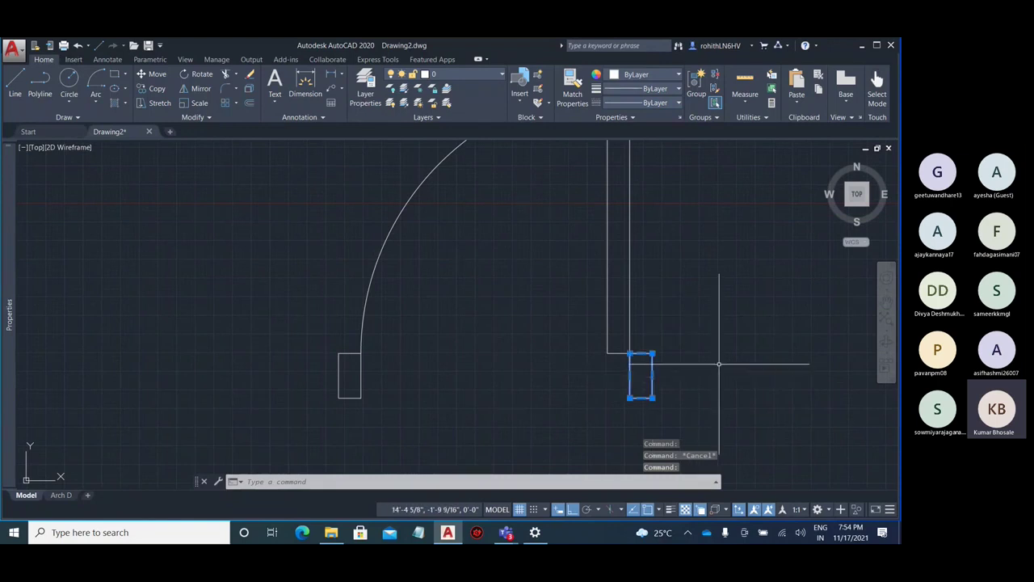
pyautogui.press('Escape')
pyautogui.moveTo(706, 337); pyautogui.dragTo(642, 376, button='middle')
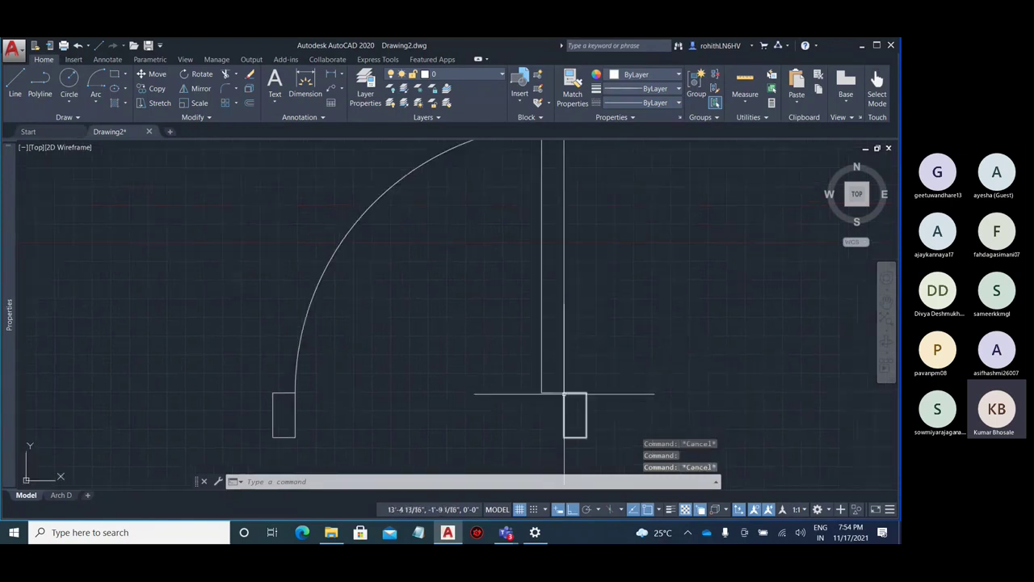
pyautogui.click(563, 334)
pyautogui.scroll(-2, 595, 362)
pyautogui.press('Escape')
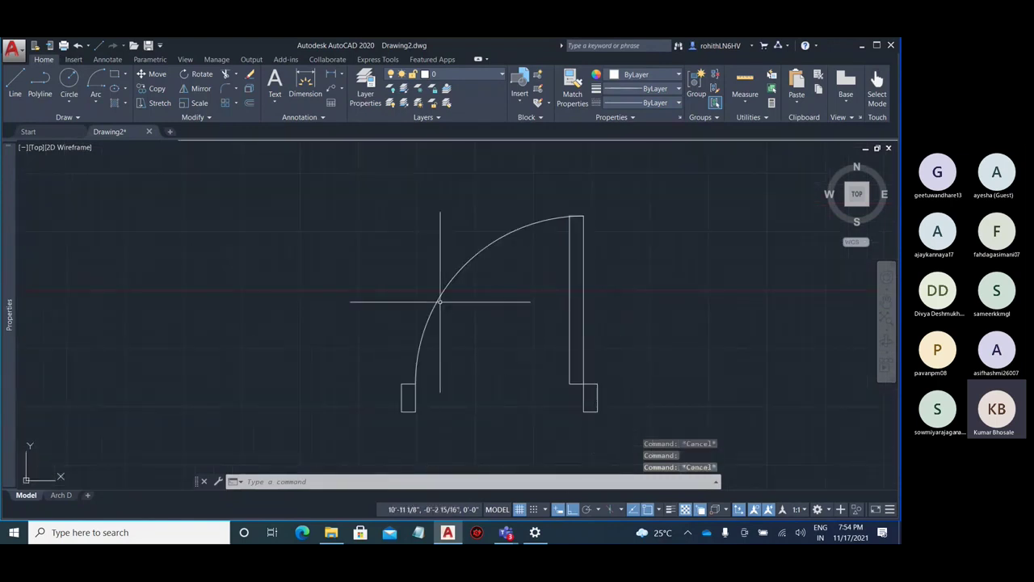
pyautogui.click(436, 301)
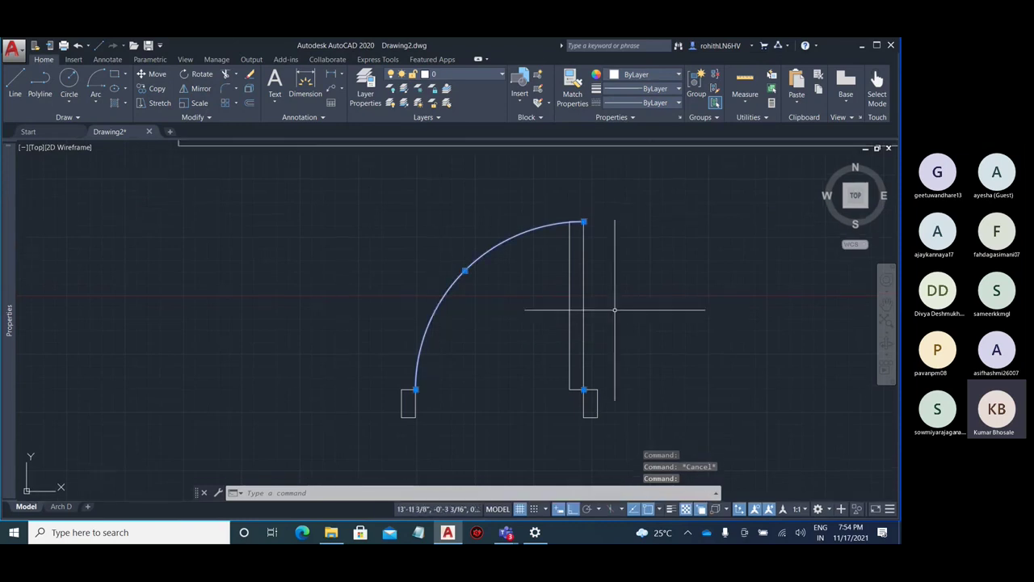
pyautogui.press('Escape')
# Window-select the whole door: both jambs, the panel and the arc
pyautogui.moveTo(639, 296); pyautogui.dragTo(543, 284, button='middle')
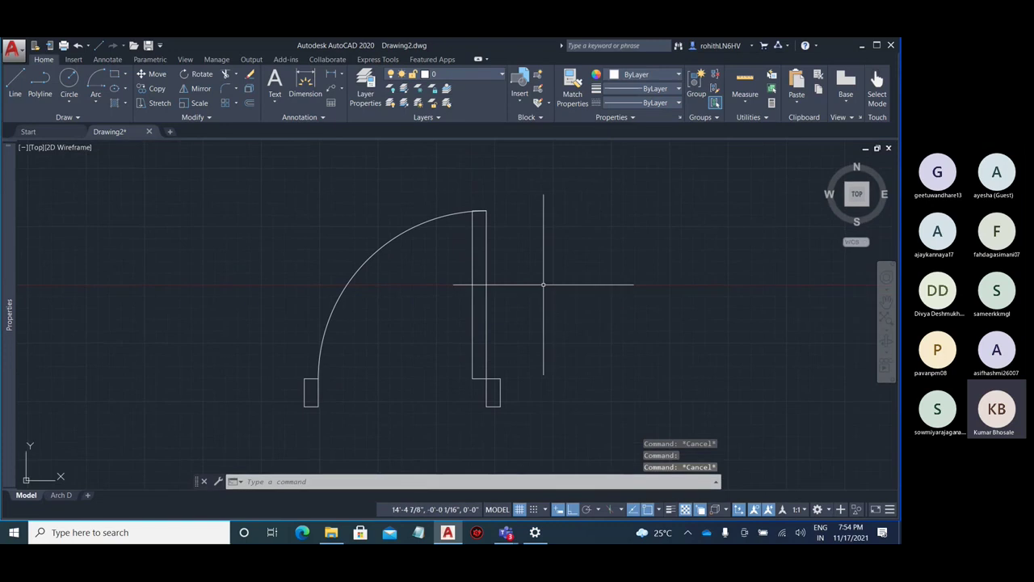
pyautogui.scroll(-4, 536, 316)
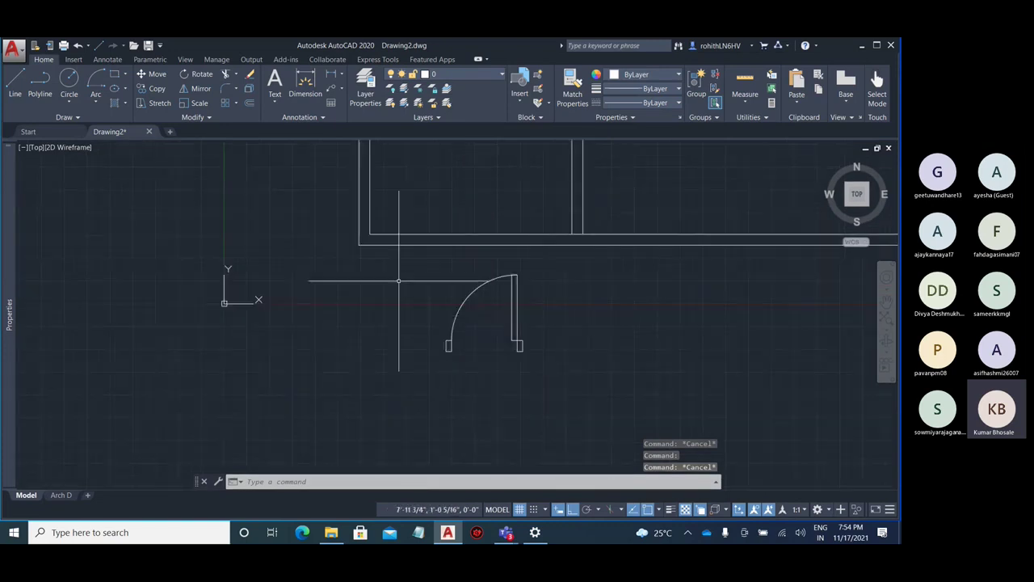
pyautogui.click(417, 267)
pyautogui.click(624, 393)
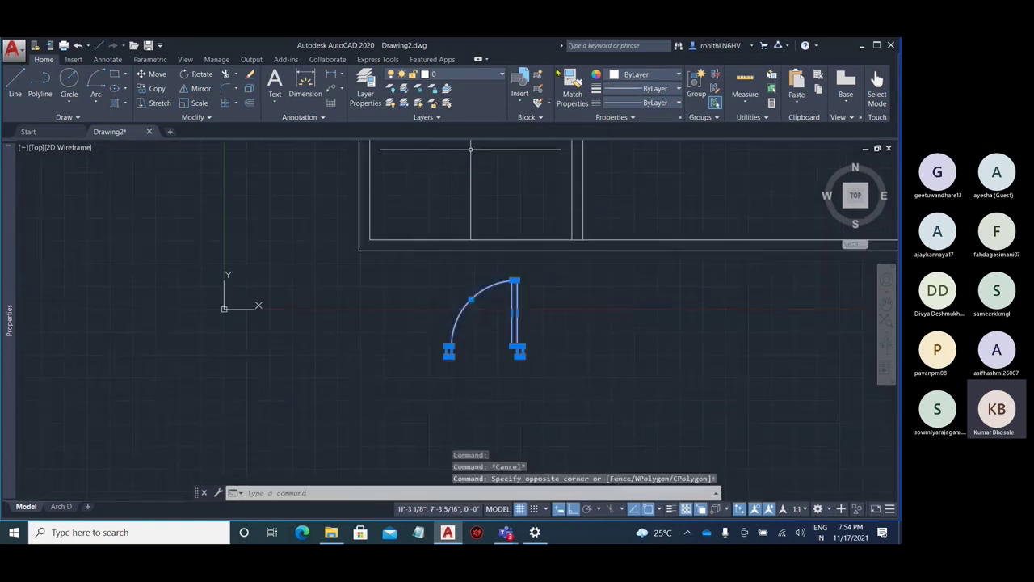
# Start a Block Definition for the door, then cancel it
pyautogui.click(538, 75)
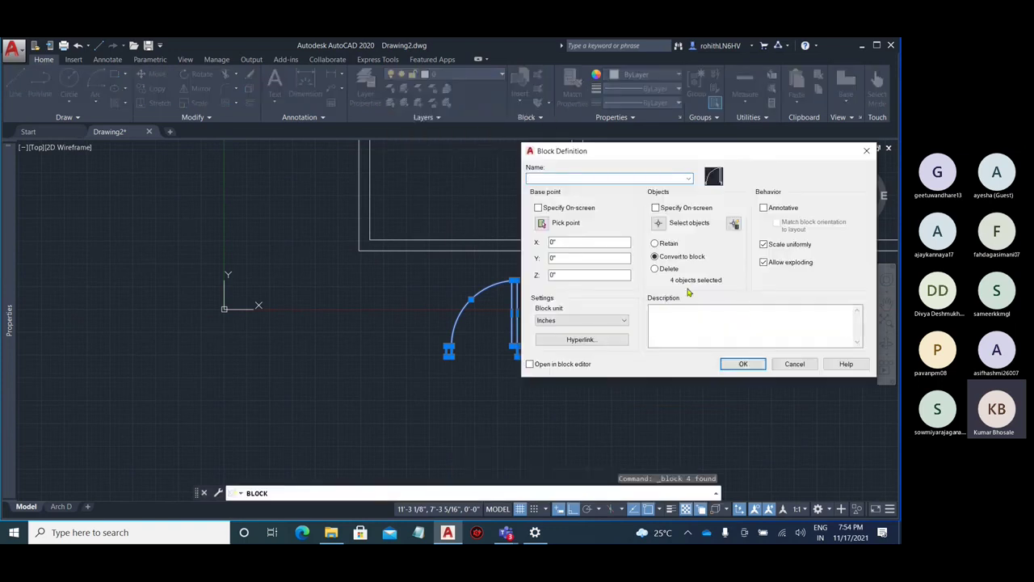
pyautogui.click(866, 150)
pyautogui.scroll(2, 484, 324)
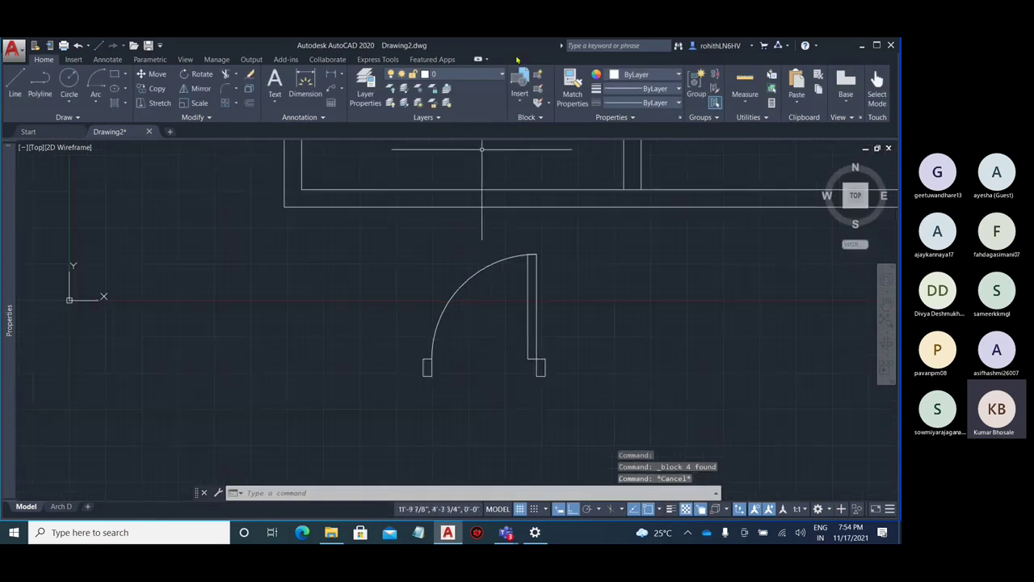
# Reopen Create Block, window-pick the door's four objects, and go to the Name field
pyautogui.click(538, 75)
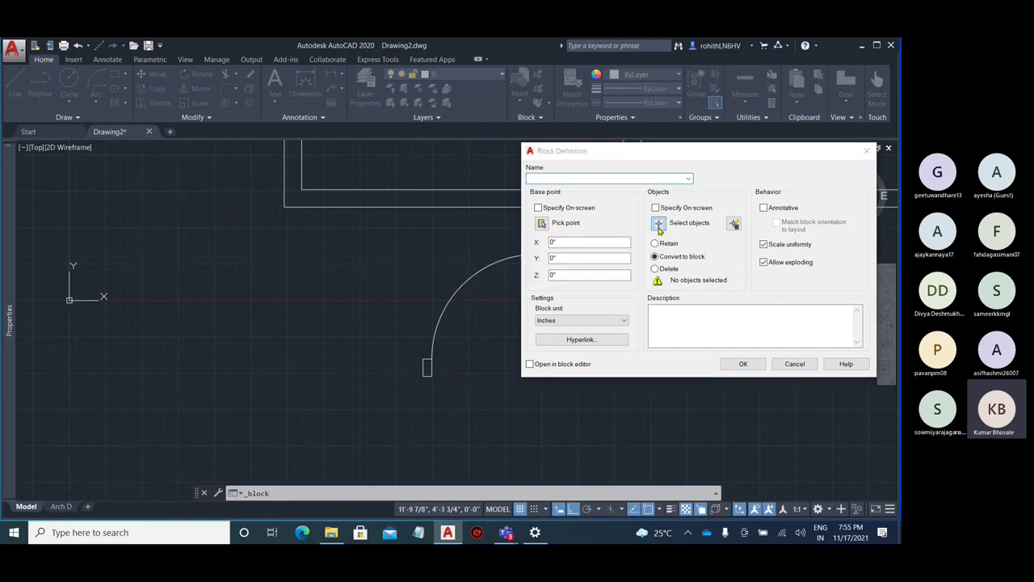
pyautogui.click(659, 225)
pyautogui.click(380, 236)
pyautogui.click(622, 411)
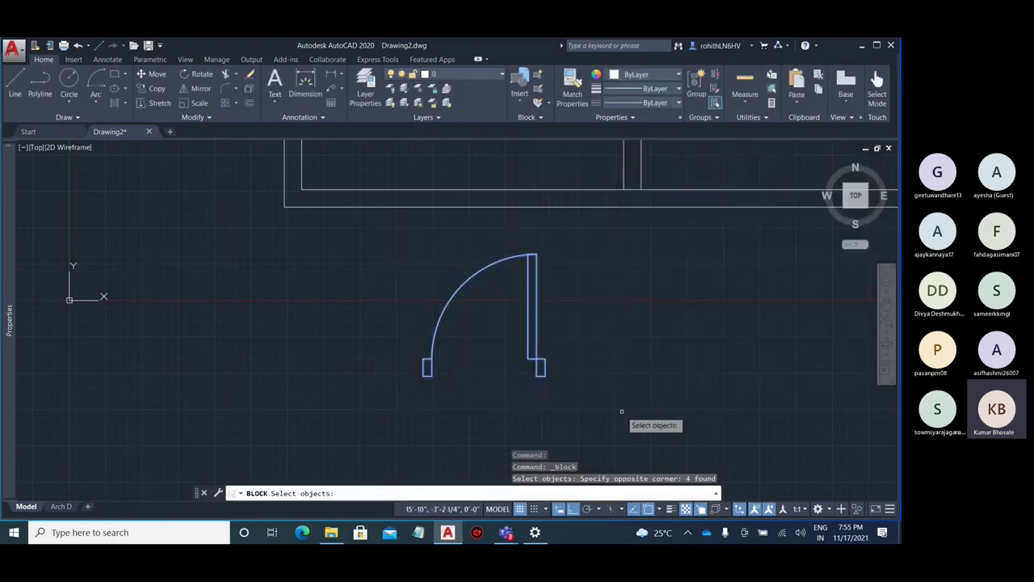
pyautogui.press('Return')
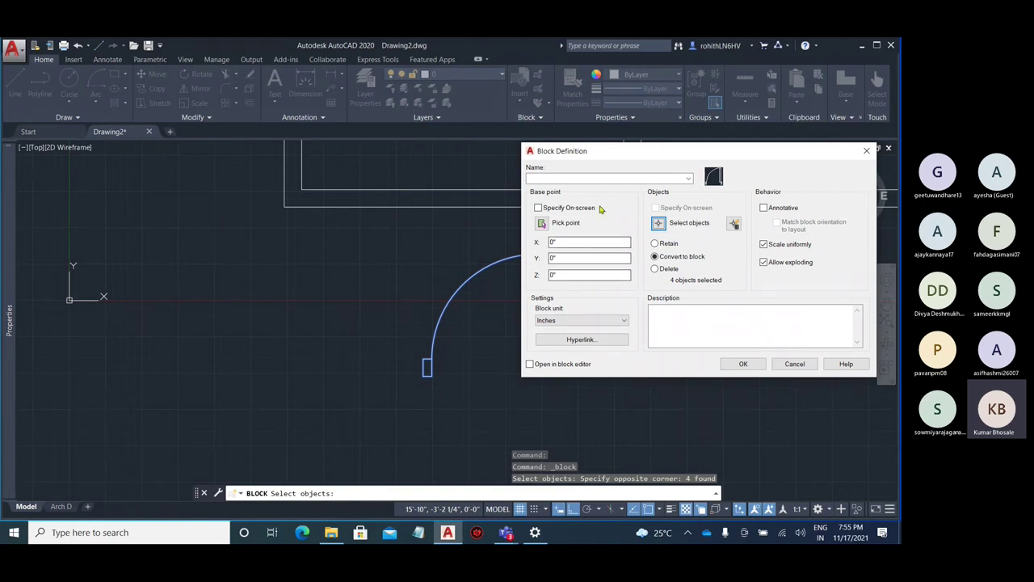
pyautogui.click(552, 179)
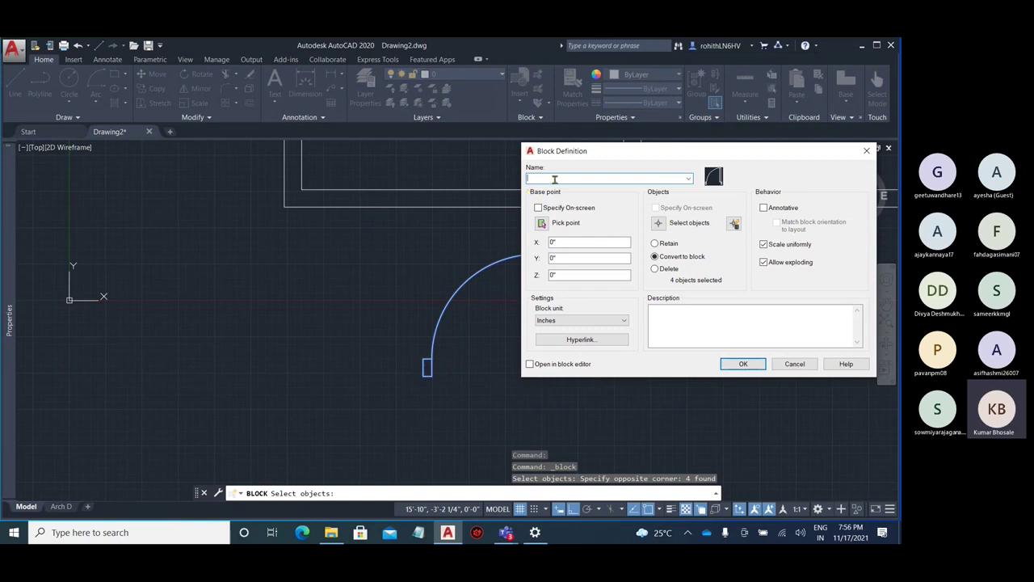
# Name the block Door 1 and set its base point at the door's lower-right corner
pyautogui.write('Door 1')
pyautogui.click(542, 225)
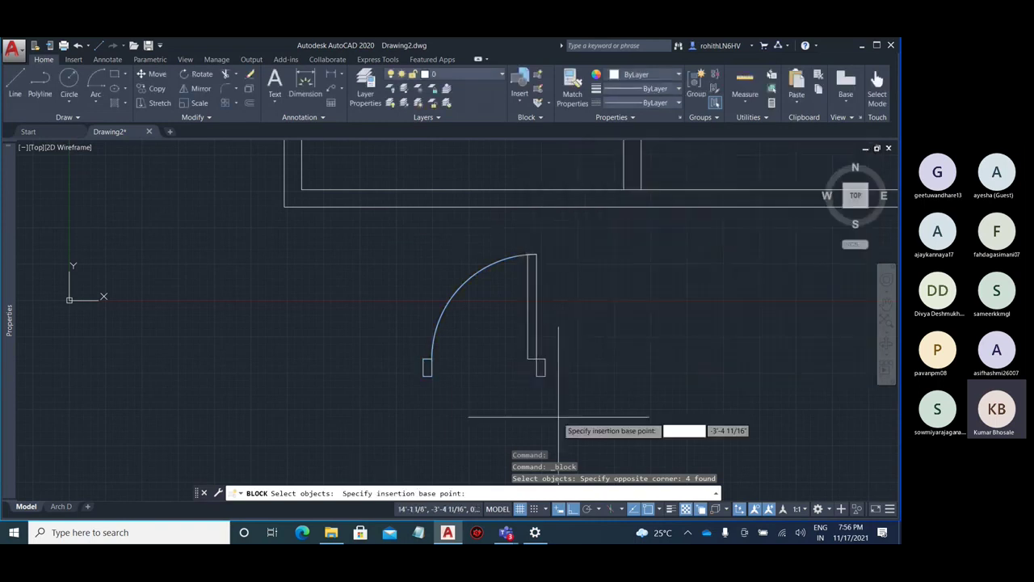
pyautogui.click(546, 380)
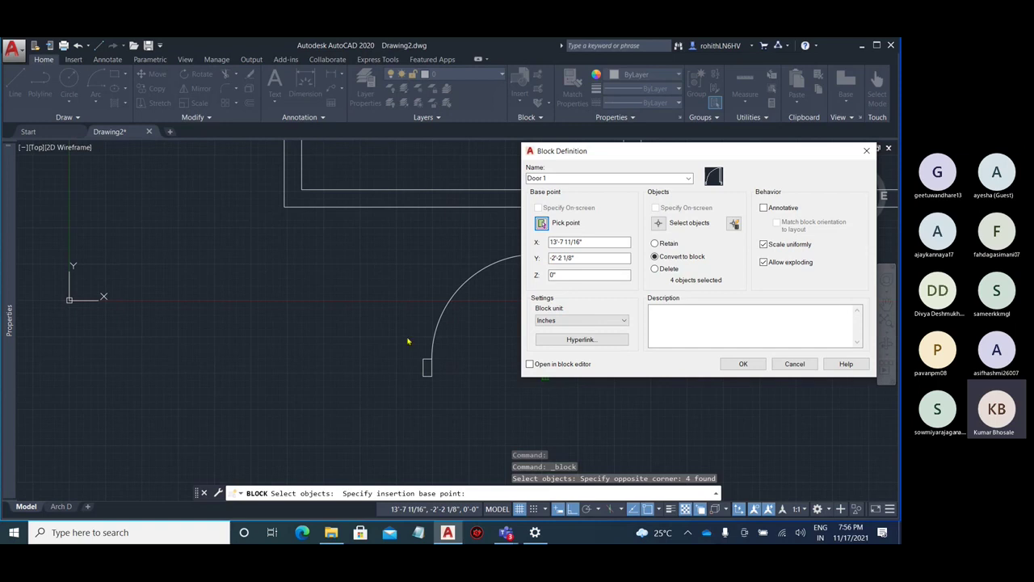
# Choose how the source objects are handled and confirm the Door 1 block definition
pyautogui.moveTo(614, 150)
pyautogui.mouseDown()
pyautogui.moveTo(192, 115)
pyautogui.moveTo(200, 118)
pyautogui.mouseUp()
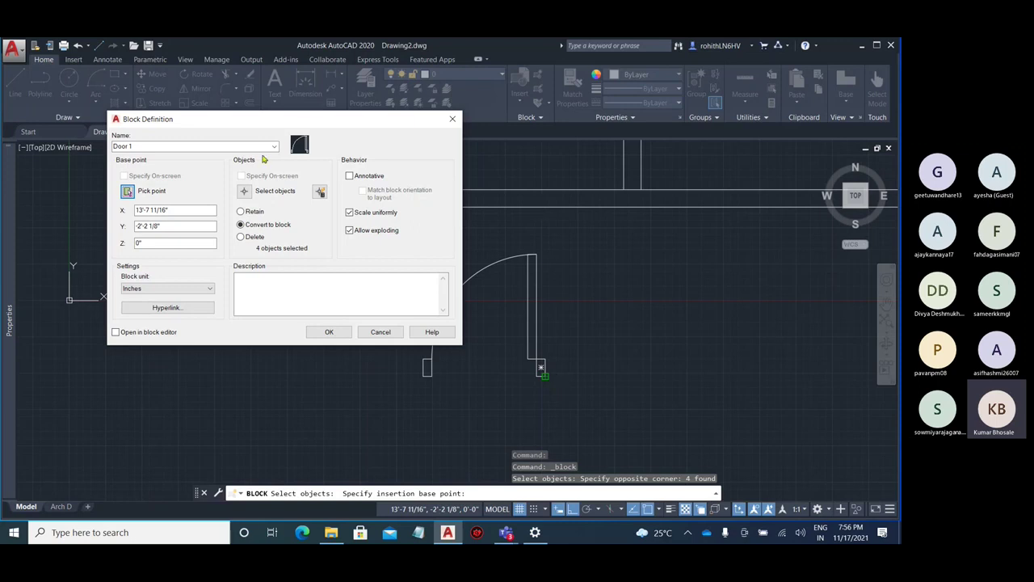
pyautogui.moveTo(309, 129); pyautogui.dragTo(610, 173)
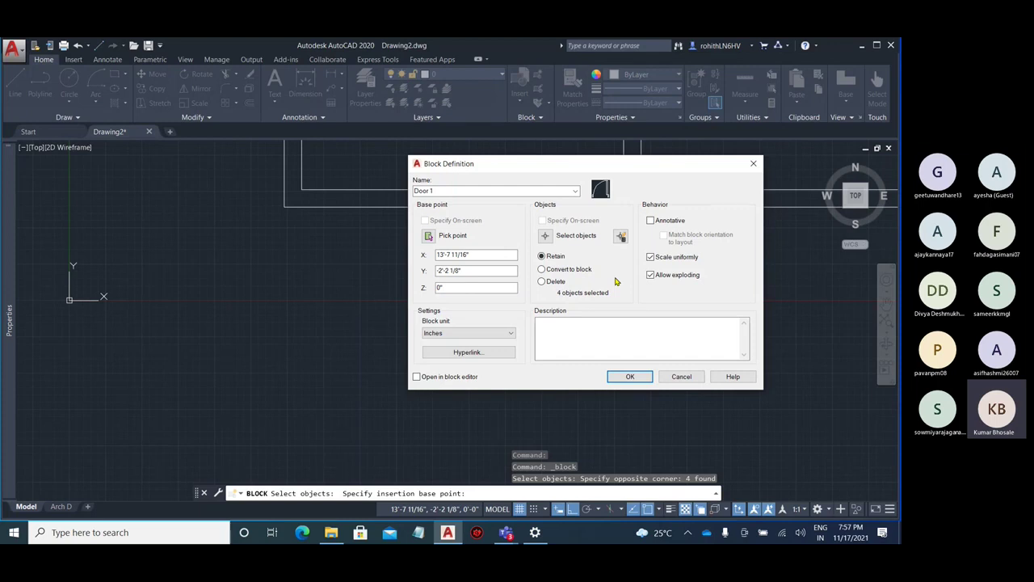
pyautogui.moveTo(569, 172); pyautogui.dragTo(224, 163)
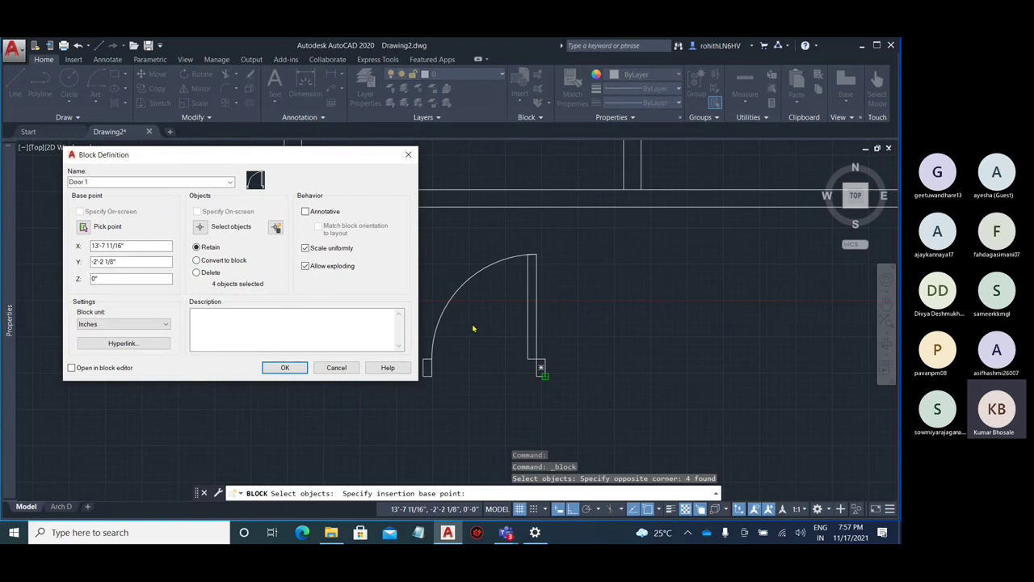
pyautogui.click(228, 262)
pyautogui.click(211, 274)
pyautogui.click(296, 369)
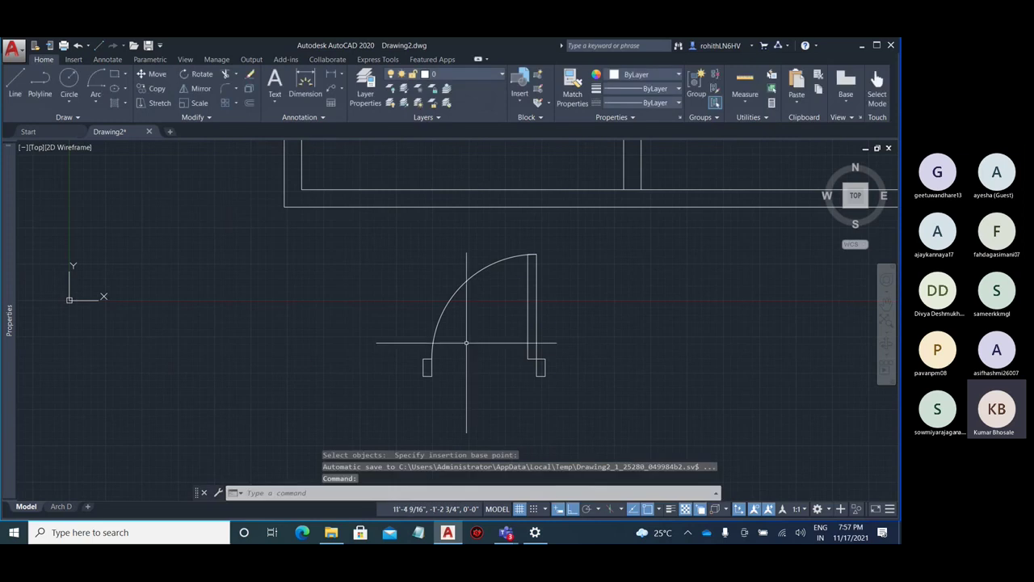
# Check that the door panel, arc and left jamb are separate objects
pyautogui.click(537, 315)
pyautogui.press('Escape')
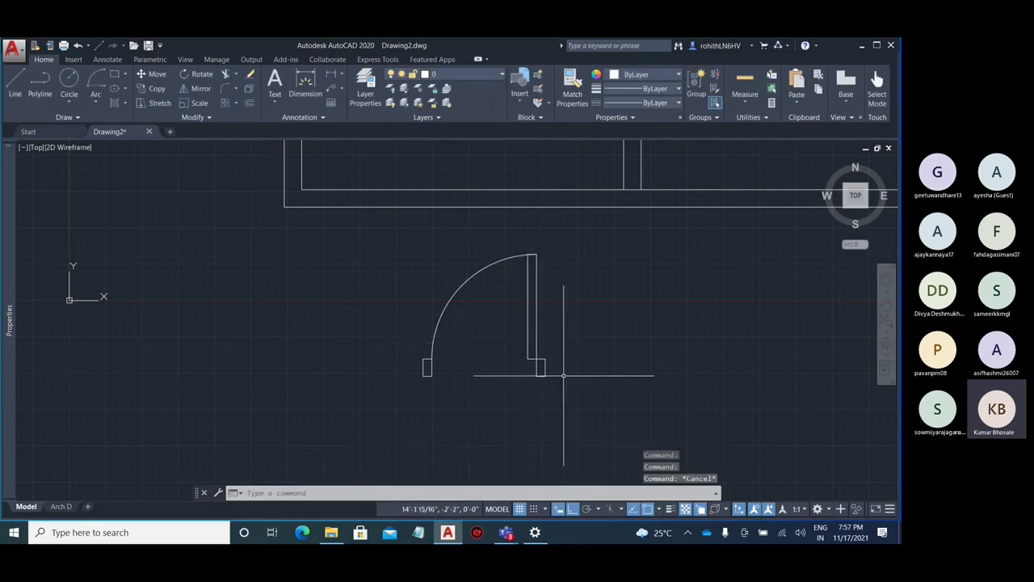
pyautogui.click(442, 306)
pyautogui.press('Escape')
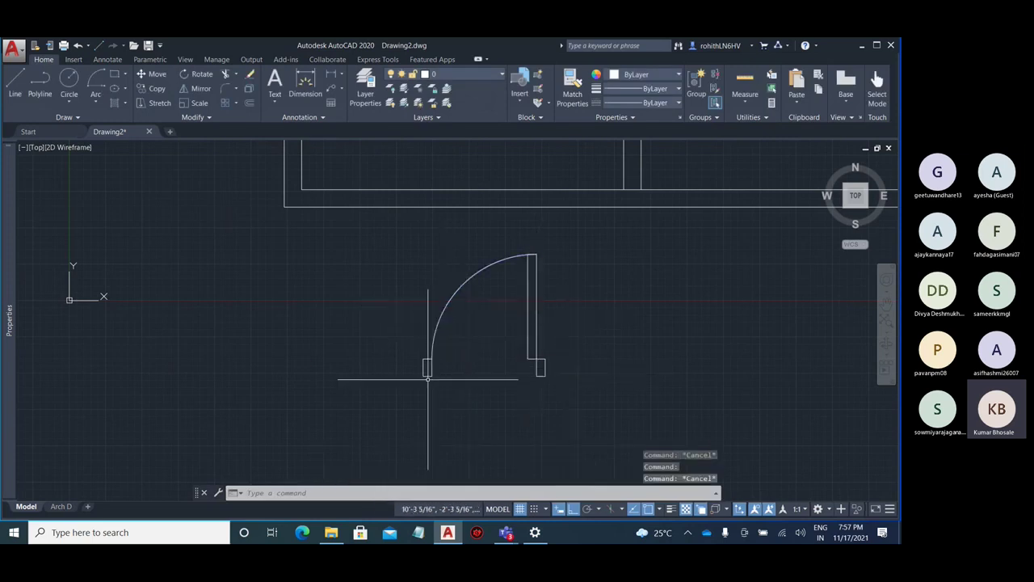
pyautogui.click(427, 369)
pyautogui.press('Escape')
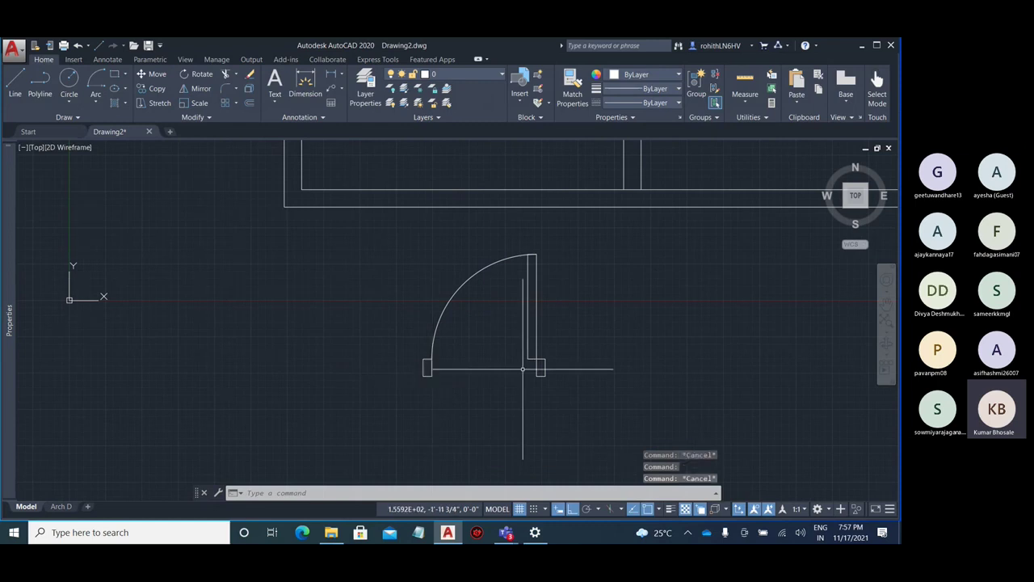
# Insert a Door 1 block up and to the left of the original door
pyautogui.click(517, 91)
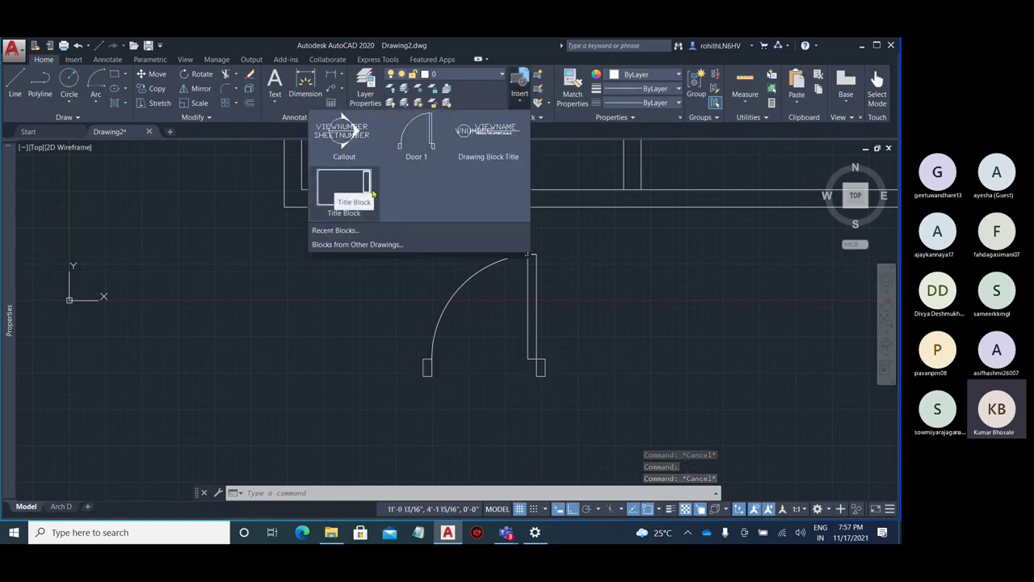
pyautogui.click(414, 151)
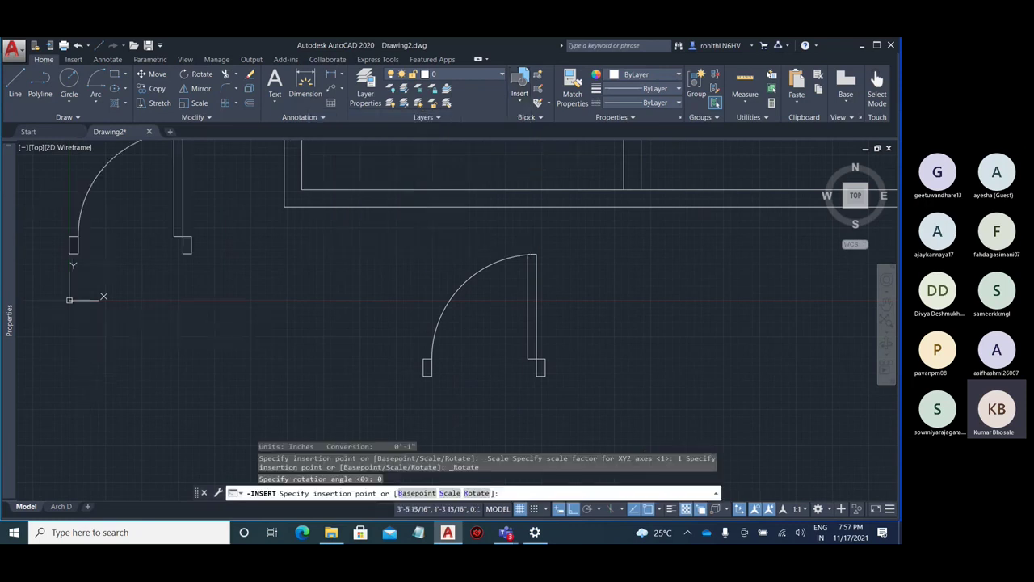
pyautogui.scroll(-3, 327, 313)
pyautogui.scroll(4, 242, 295)
pyautogui.press('Escape')
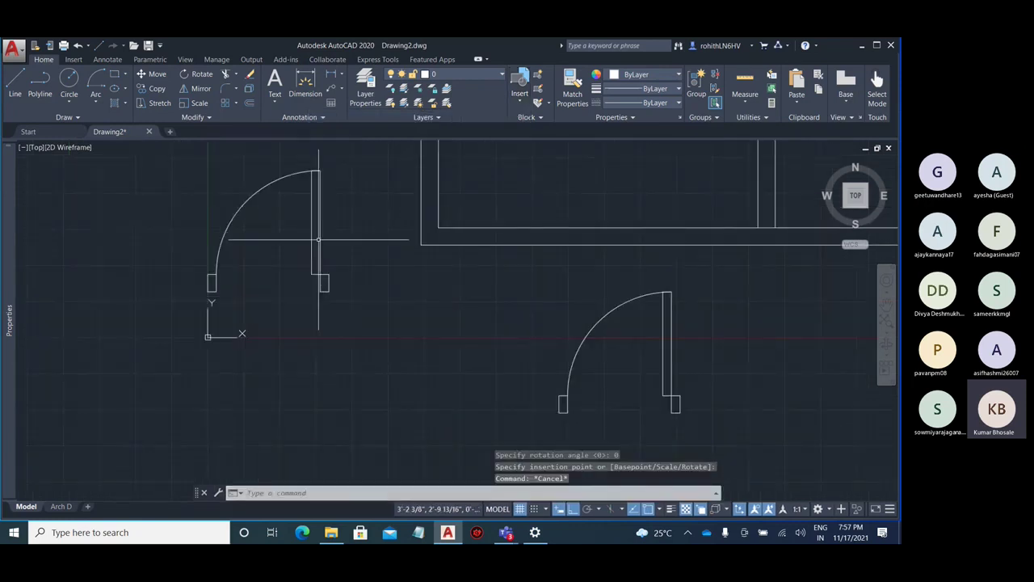
# Move the Door 1 block by its base grip, with Ortho off, to left of the original door
pyautogui.click(328, 291)
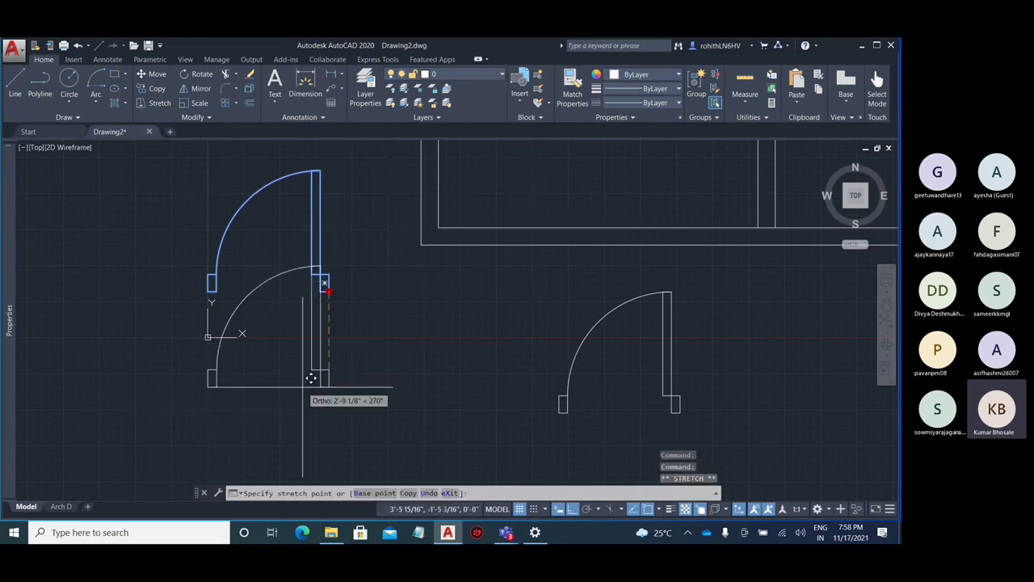
pyautogui.press('F8')
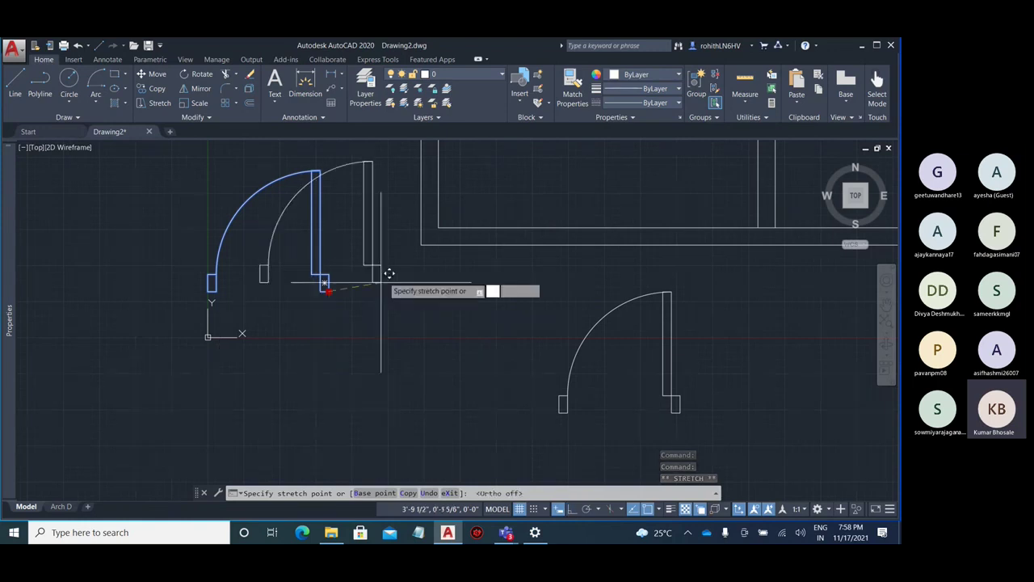
pyautogui.click(290, 398)
pyautogui.scroll(-2, 243, 332)
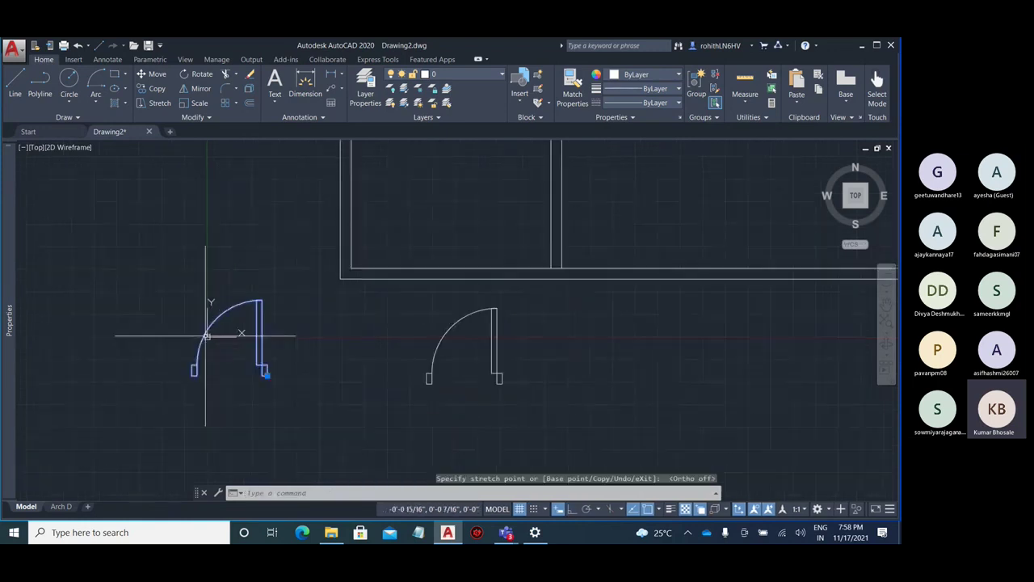
pyautogui.scroll(2, 529, 367)
# Window-select the original door's arc and jambs
pyautogui.moveTo(522, 364); pyautogui.dragTo(525, 342, button='middle')
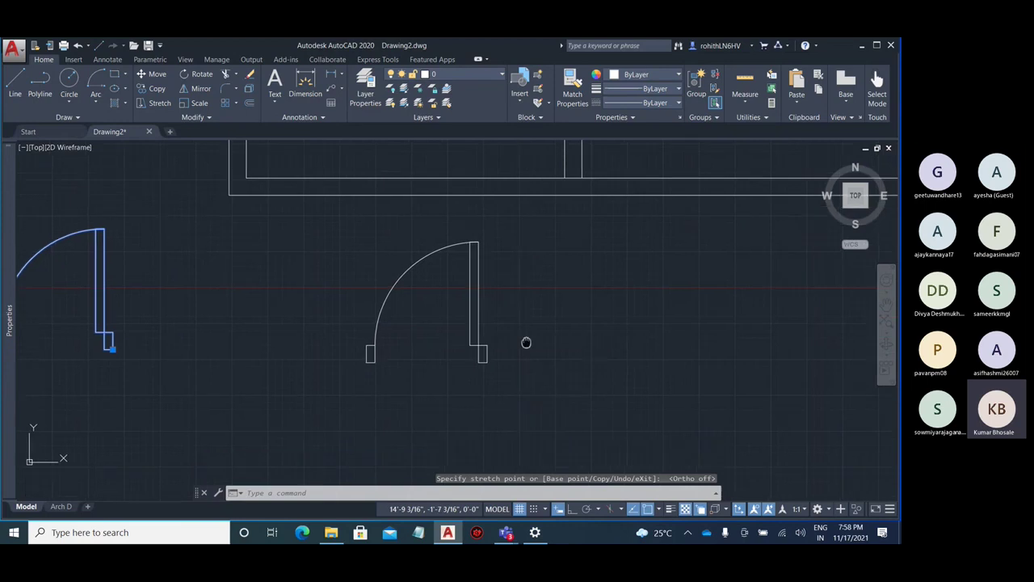
pyautogui.click(351, 231)
pyautogui.click(606, 417)
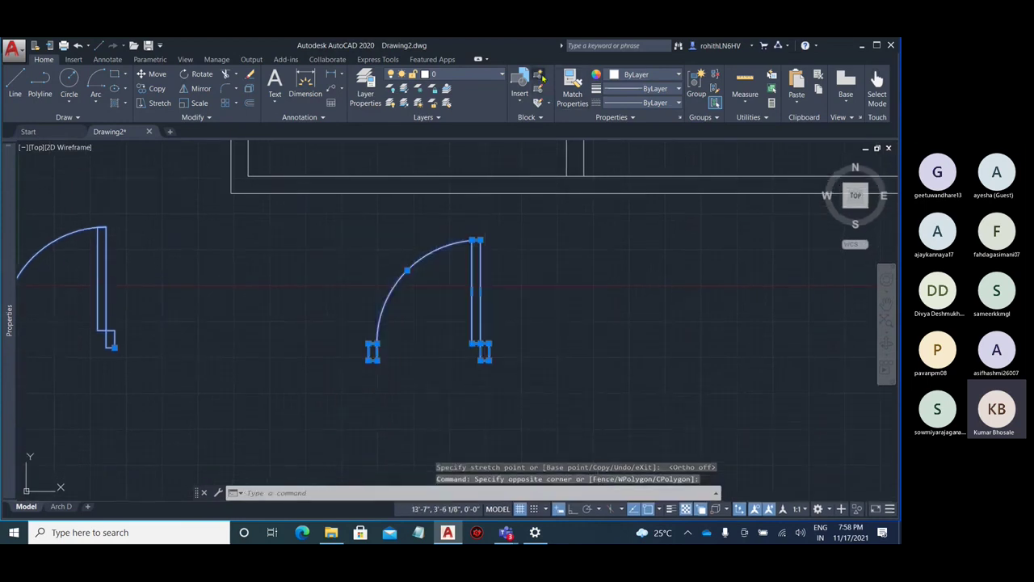
# Start a new block named Door 2 with its base point specified on-screen
pyautogui.click(540, 75)
pyautogui.moveTo(226, 154); pyautogui.dragTo(577, 172)
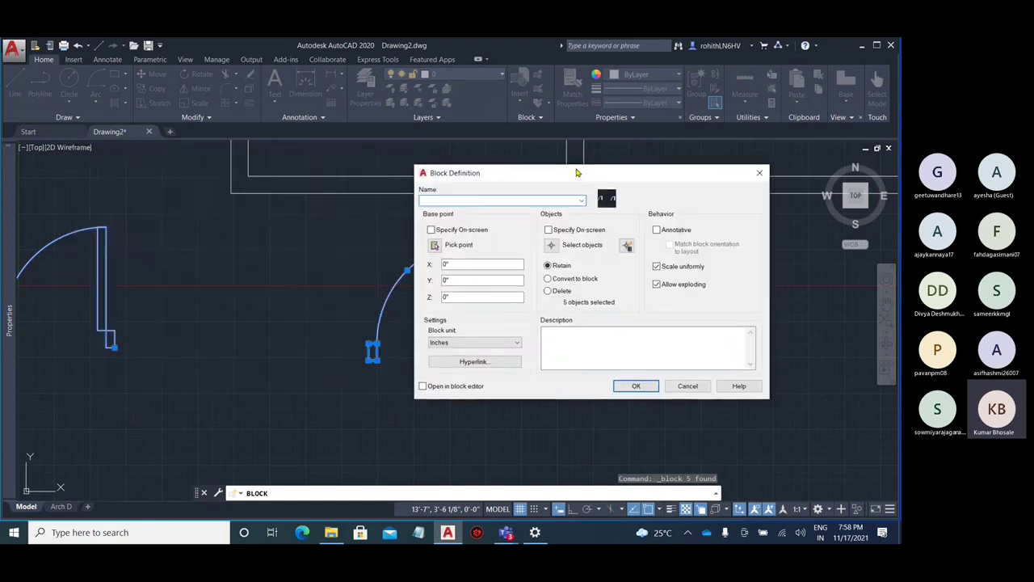
pyautogui.write('Door 2')
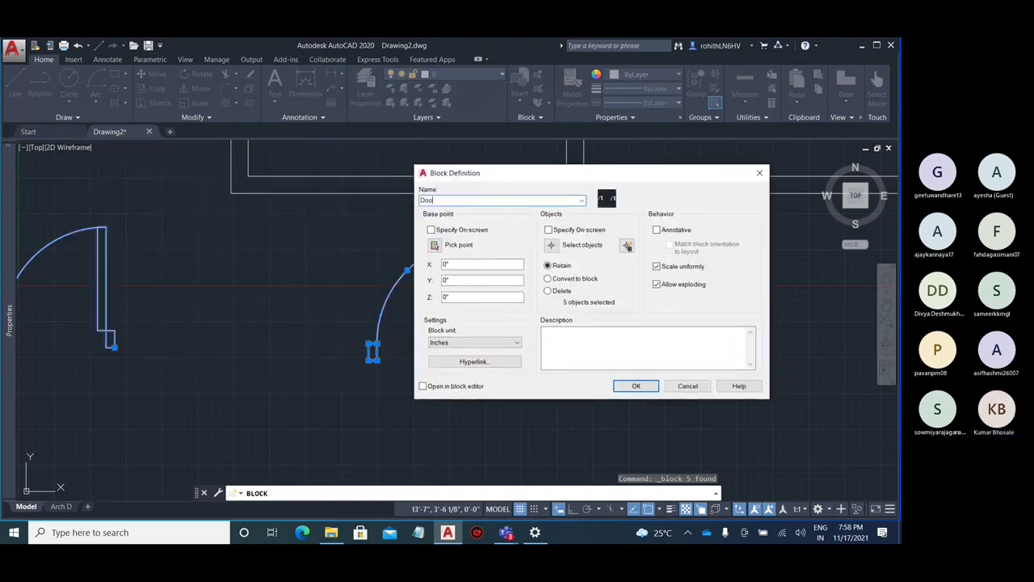
pyautogui.click(434, 246)
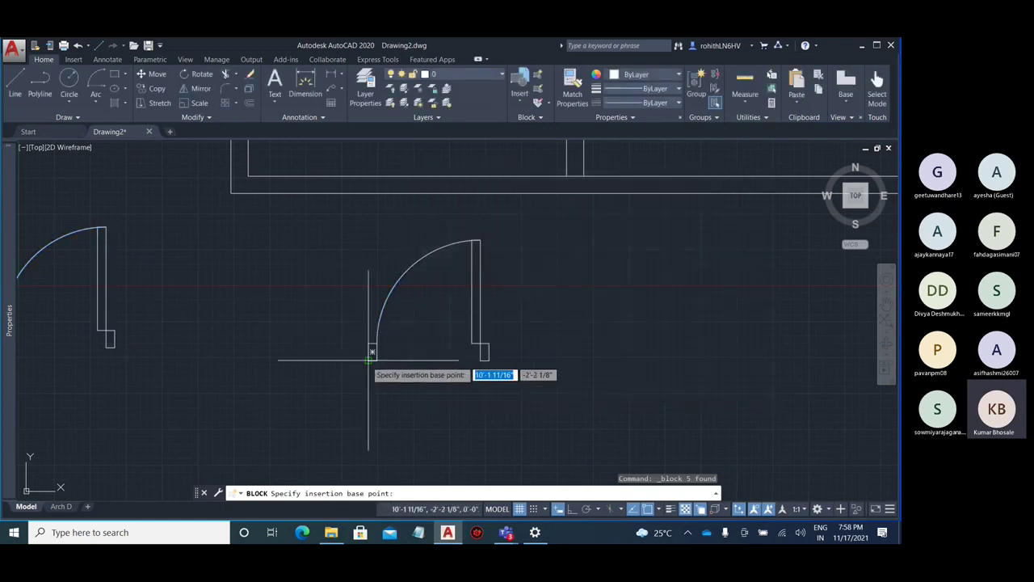
pyautogui.press('Escape')
pyautogui.click(431, 230)
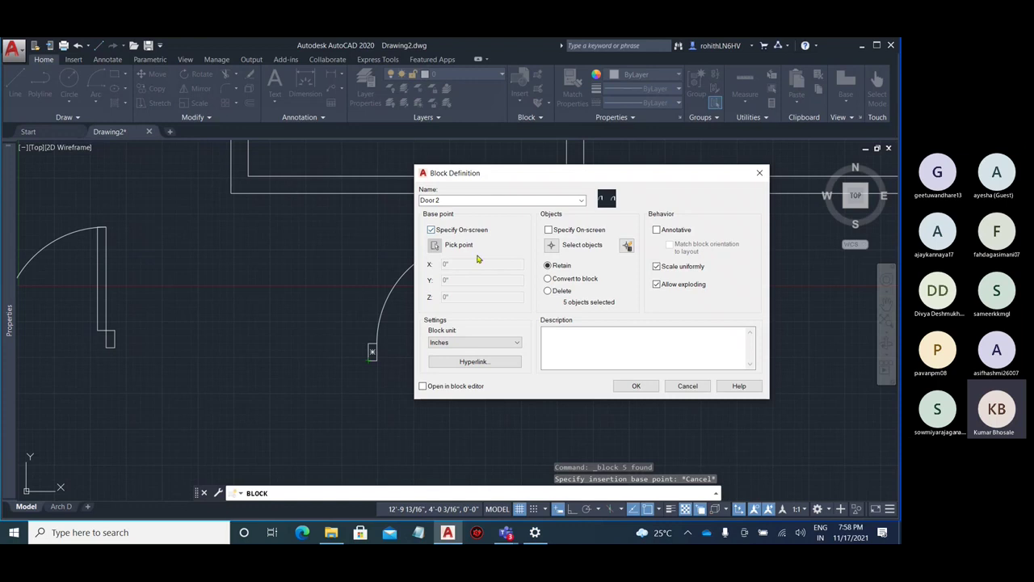
# Convert the selected door to the block and pick its lower-right corner as base point
pyautogui.click(574, 279)
pyautogui.click(619, 387)
pyautogui.moveTo(609, 268); pyautogui.dragTo(457, 290, button='middle')
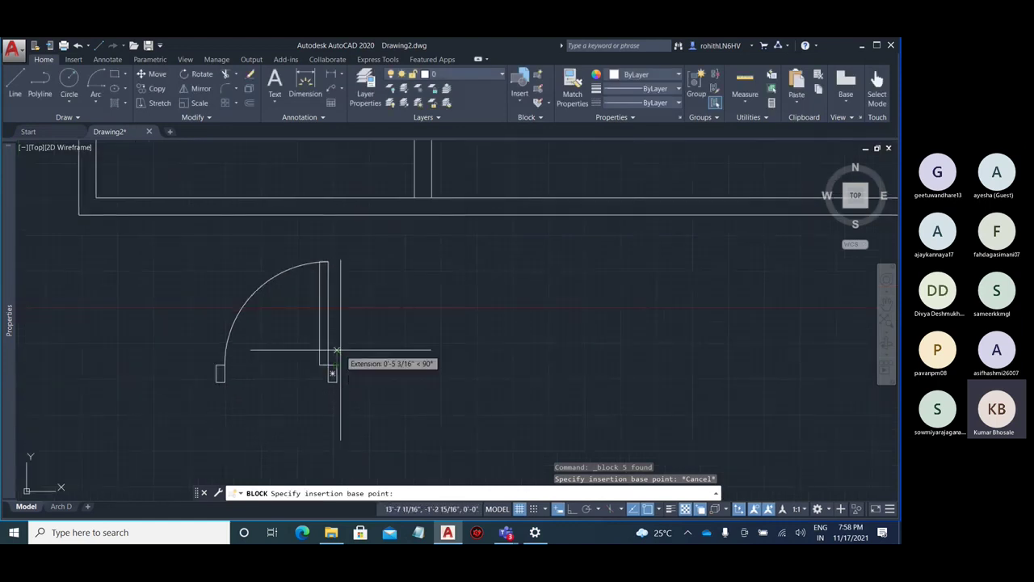
pyautogui.click(331, 374)
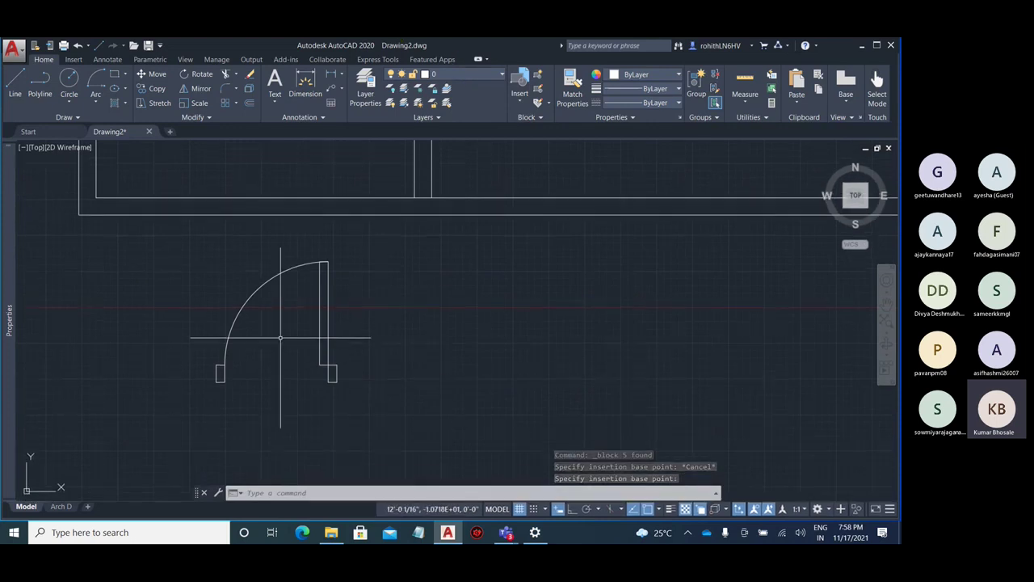
pyautogui.moveTo(281, 338); pyautogui.dragTo(359, 338, button='middle')
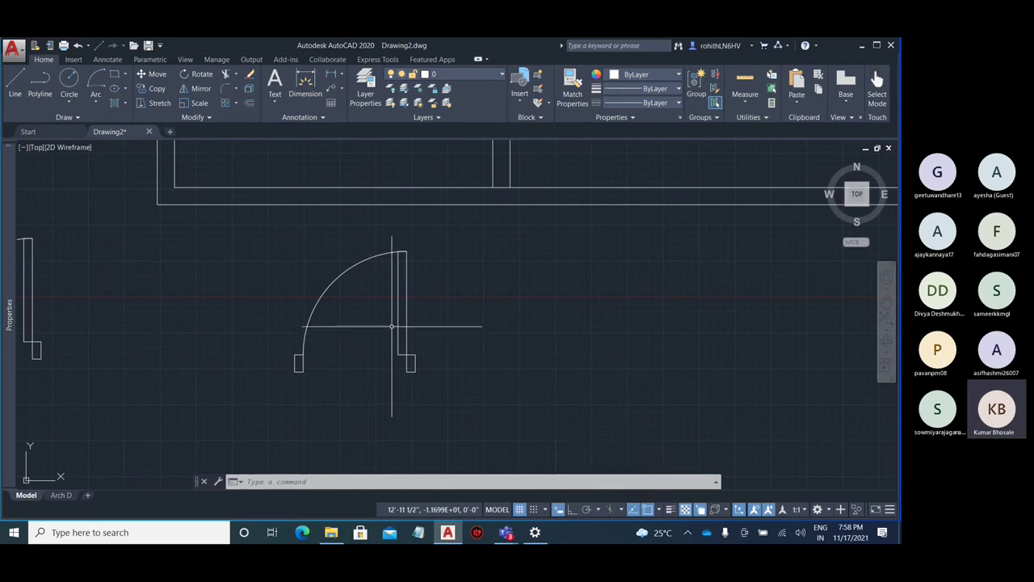
# Insert another Door 1 block into the drawing
pyautogui.click(520, 87)
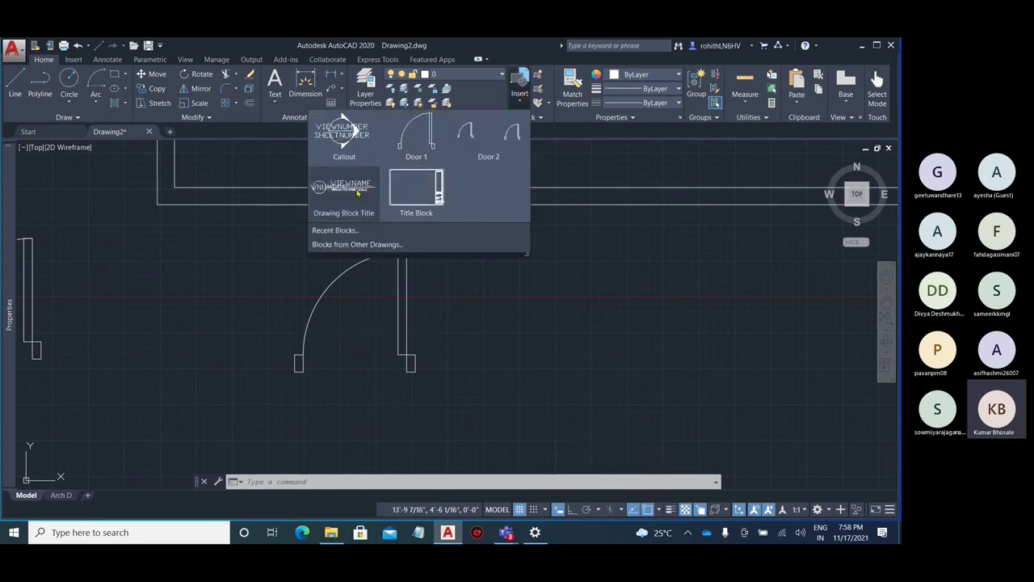
pyautogui.click(436, 152)
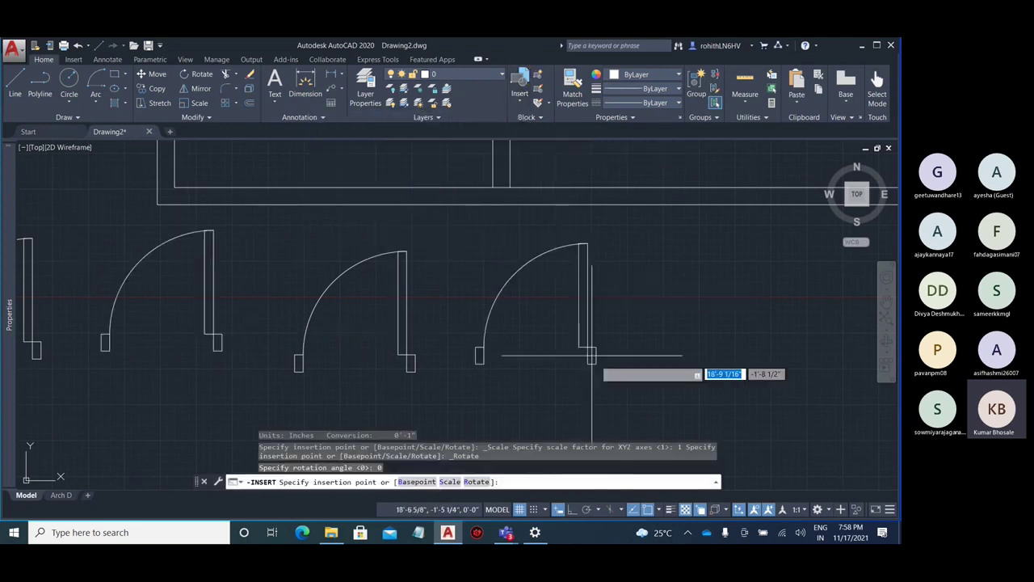
pyautogui.scroll(-3, 594, 349)
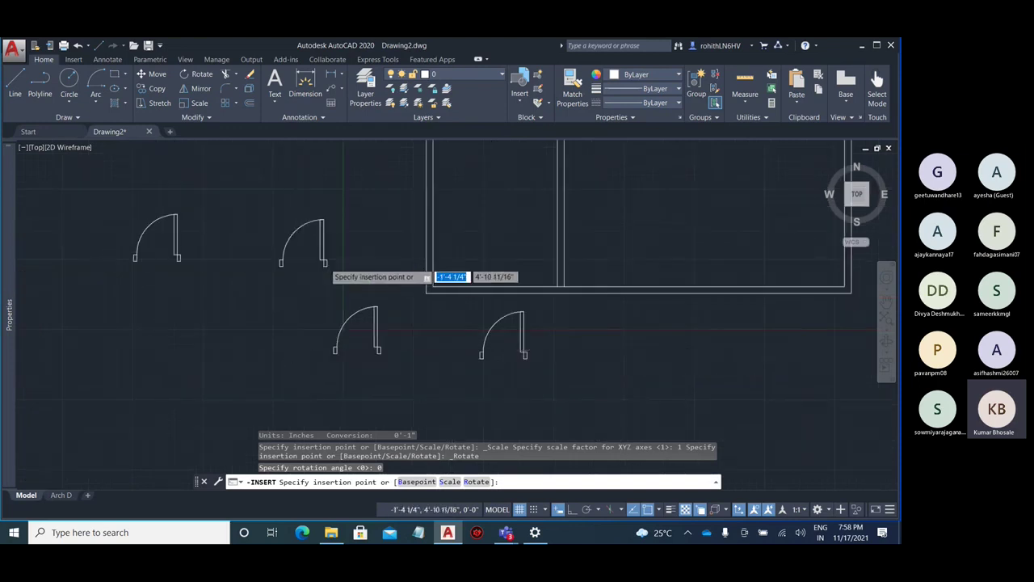
pyautogui.scroll(2, 415, 247)
pyautogui.click(414, 247)
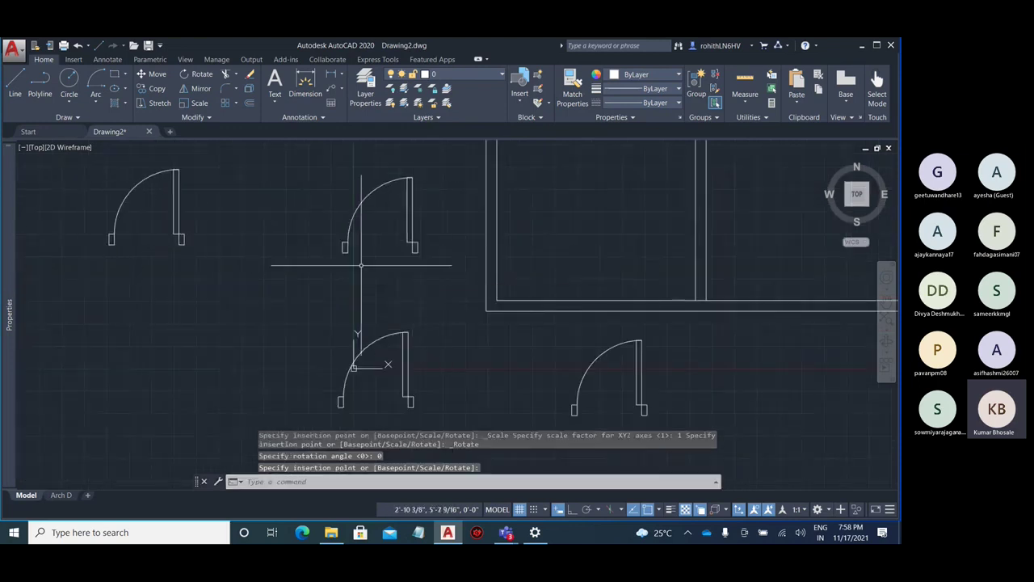
pyautogui.moveTo(231, 224); pyautogui.dragTo(412, 295, button='middle')
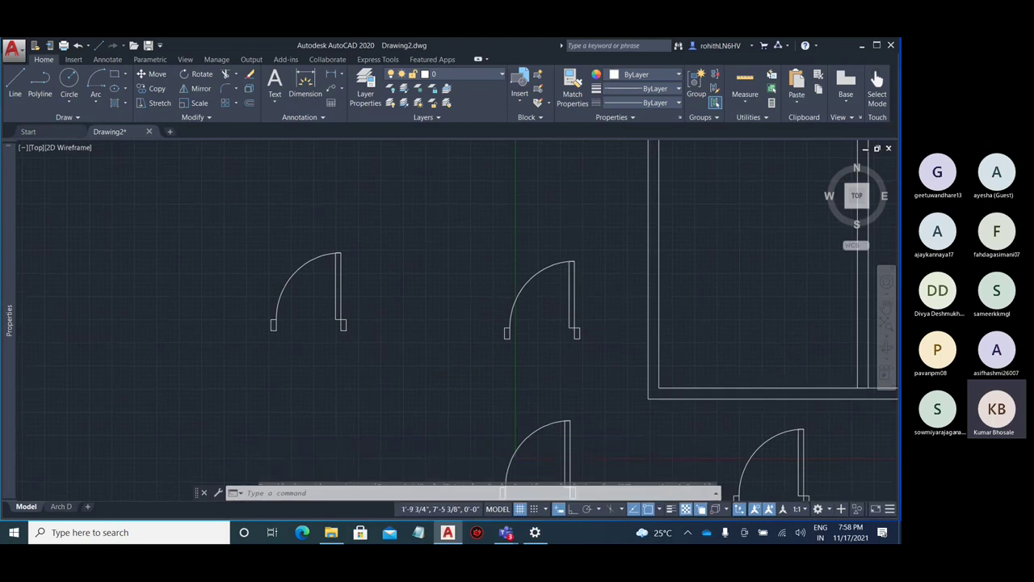
pyautogui.press('Escape')
# Crossing-select the two upper door blocks, then clear the selection
pyautogui.scroll(-5, 355, 258)
pyautogui.scroll(4, 375, 251)
pyautogui.click(374, 252)
pyautogui.click(208, 231)
pyautogui.press('Escape')
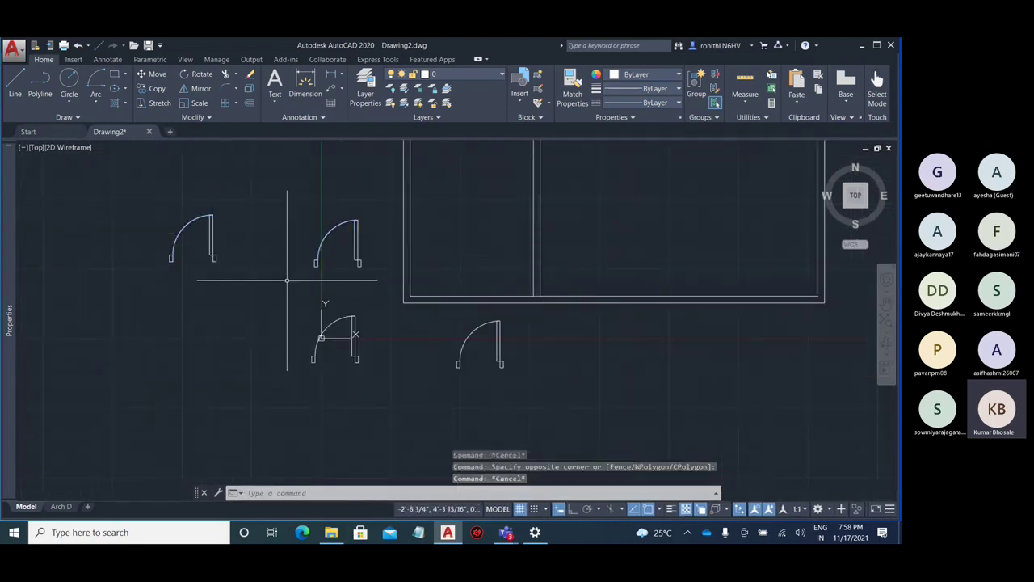
pyautogui.scroll(4, 287, 281)
pyautogui.moveTo(288, 289); pyautogui.dragTo(284, 282, button='middle')
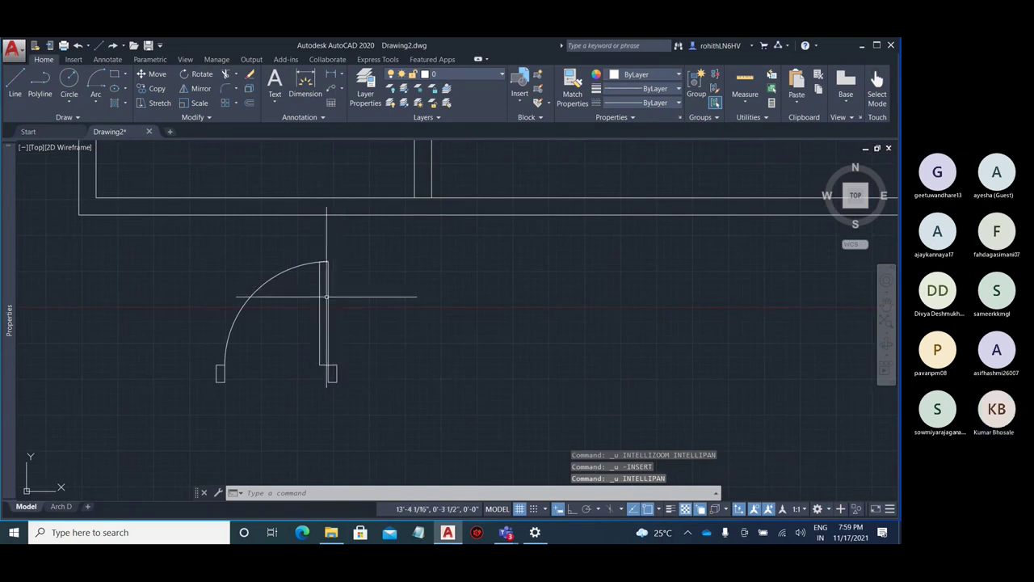
# Undo the grouping and window-select the right door's loose lines
pyautogui.hotkey('ctrl', 'z')
pyautogui.hotkey('ctrl', 'z')
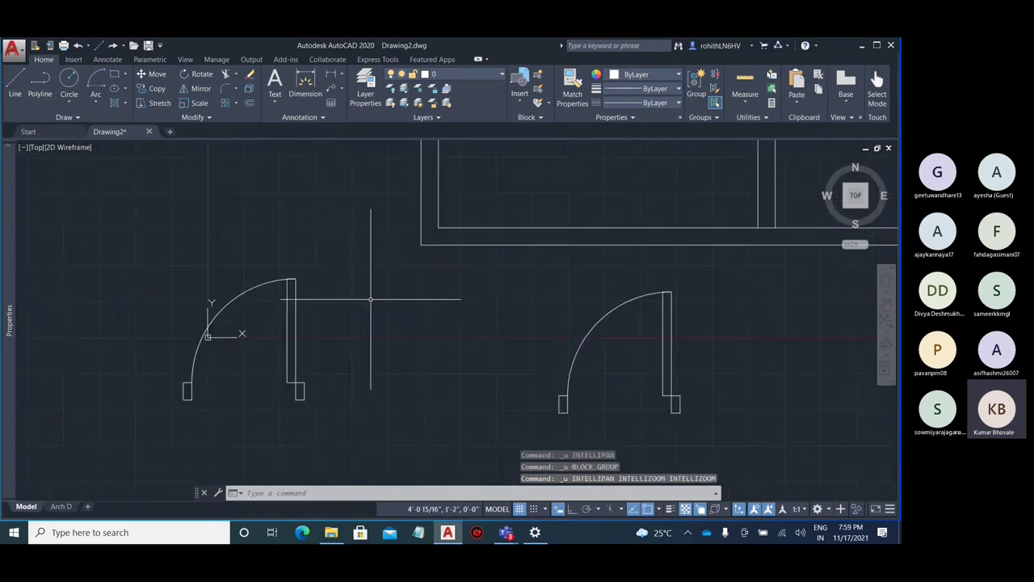
pyautogui.click(587, 346)
pyautogui.press('Escape')
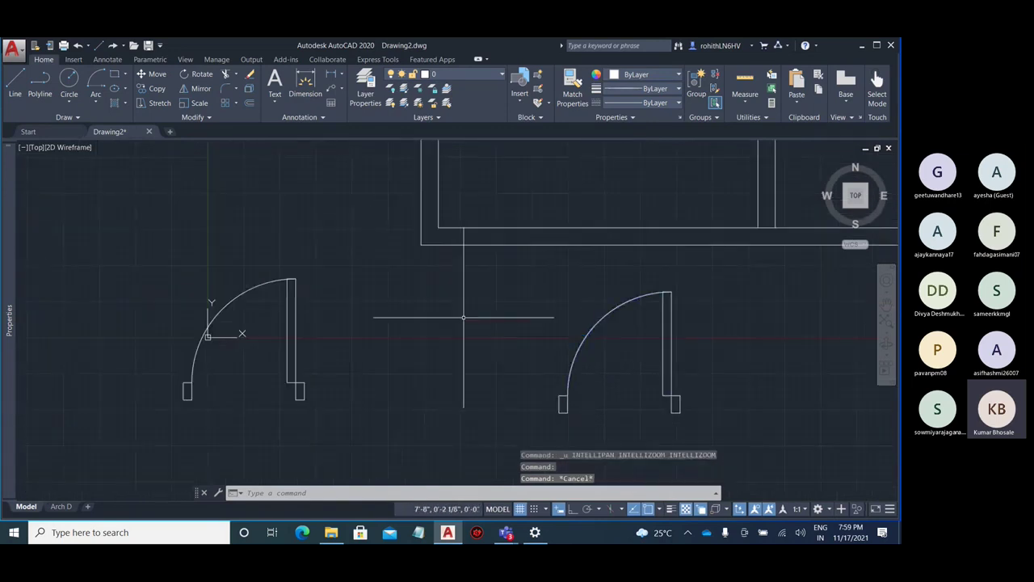
pyautogui.scroll(-2, 463, 316)
pyautogui.click(692, 381)
pyautogui.click(474, 288)
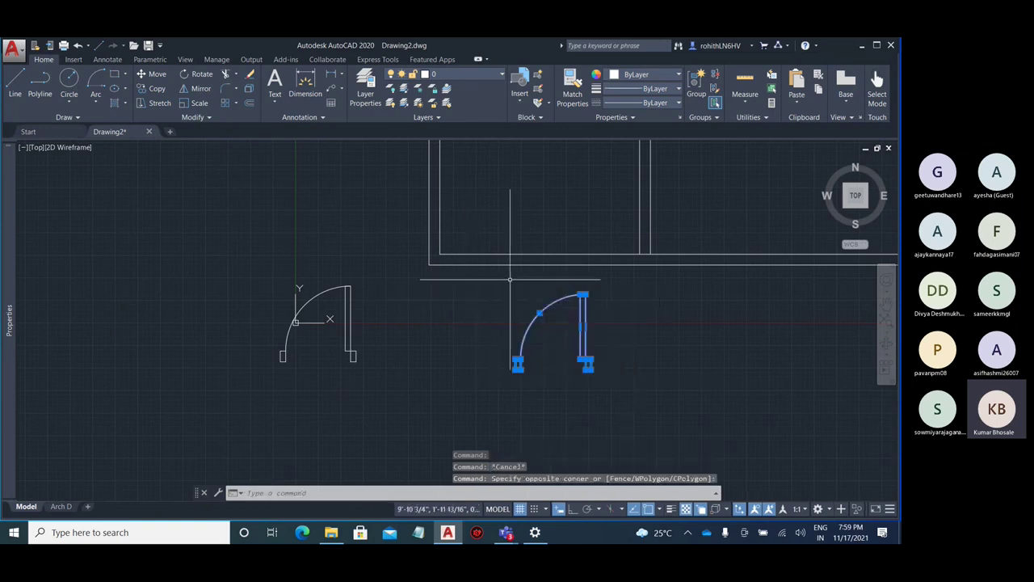
# Try creating a block named Door with a corner base point, then undo it
pyautogui.click(539, 75)
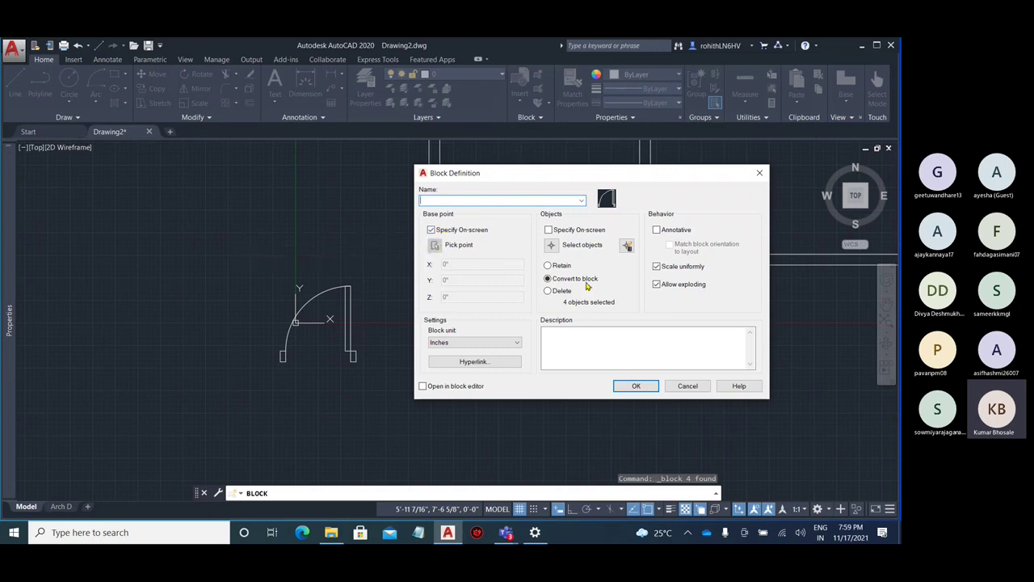
pyautogui.click(636, 386)
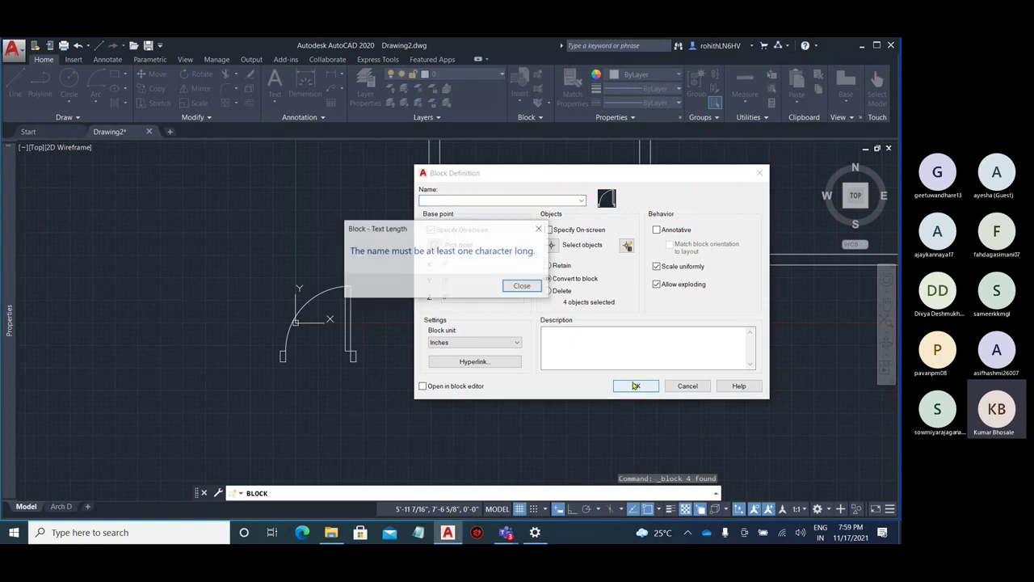
pyautogui.click(521, 287)
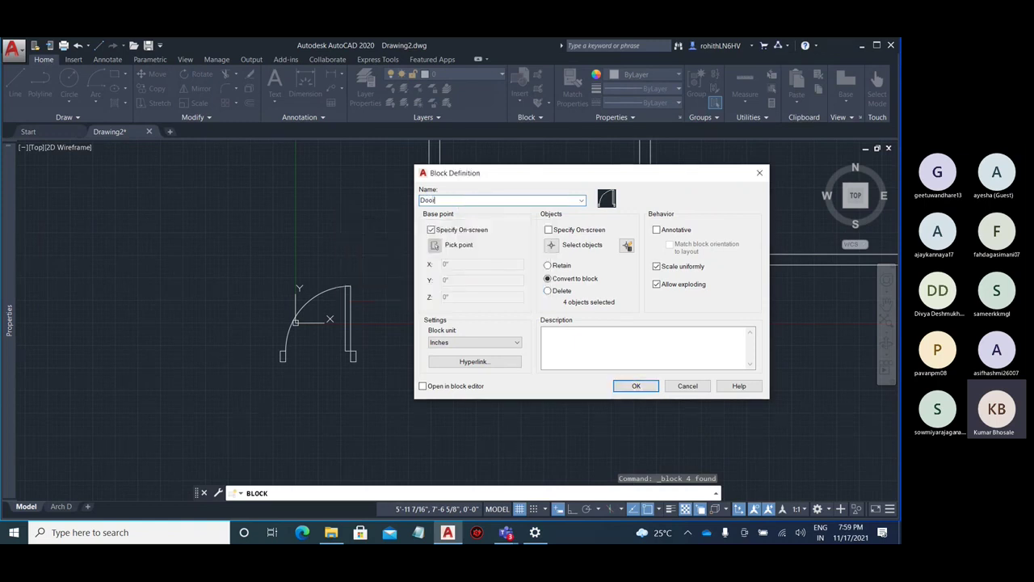
pyautogui.write('Door')
pyautogui.click(635, 385)
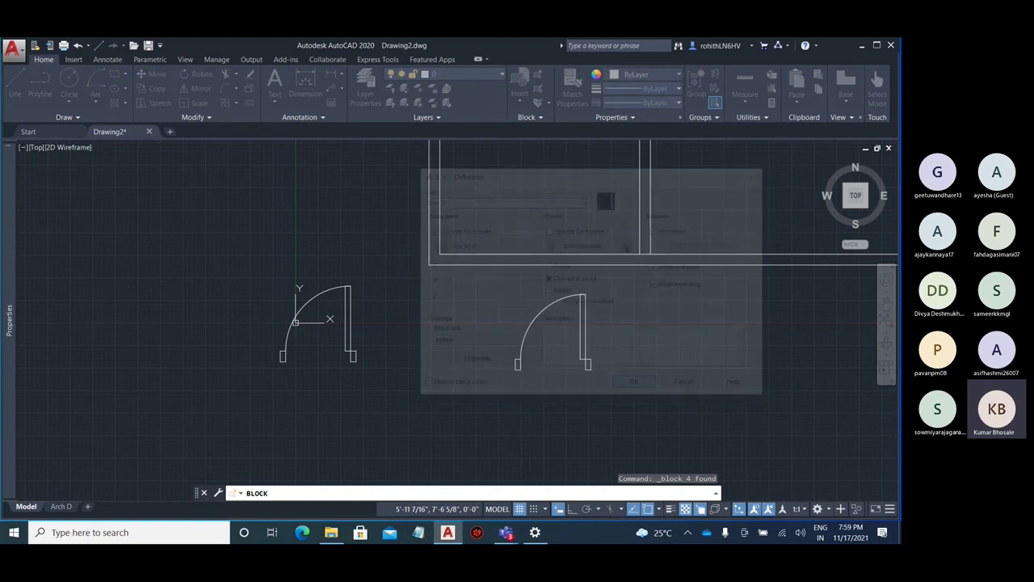
pyautogui.scroll(2, 586, 338)
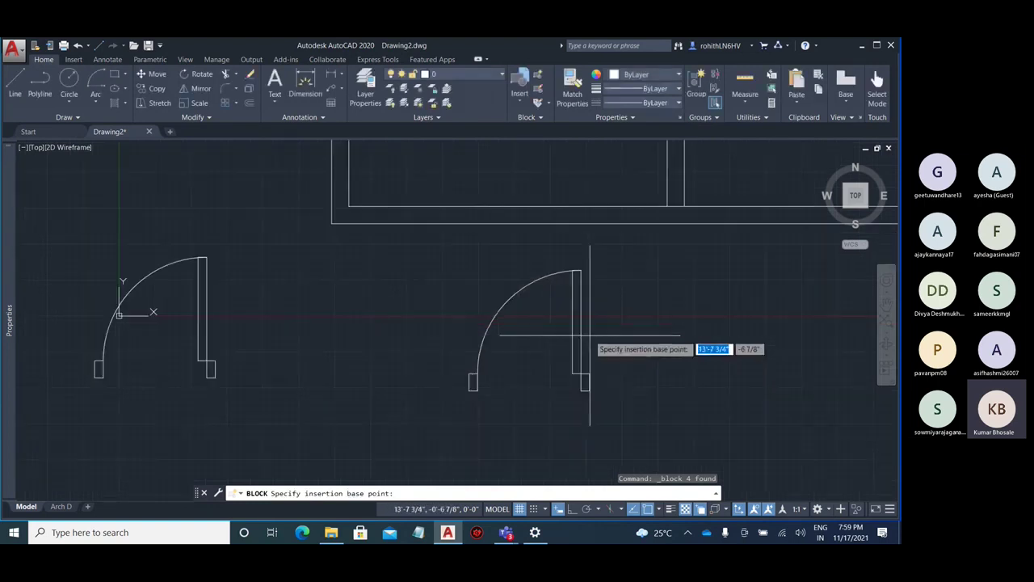
pyautogui.scroll(5, 466, 399)
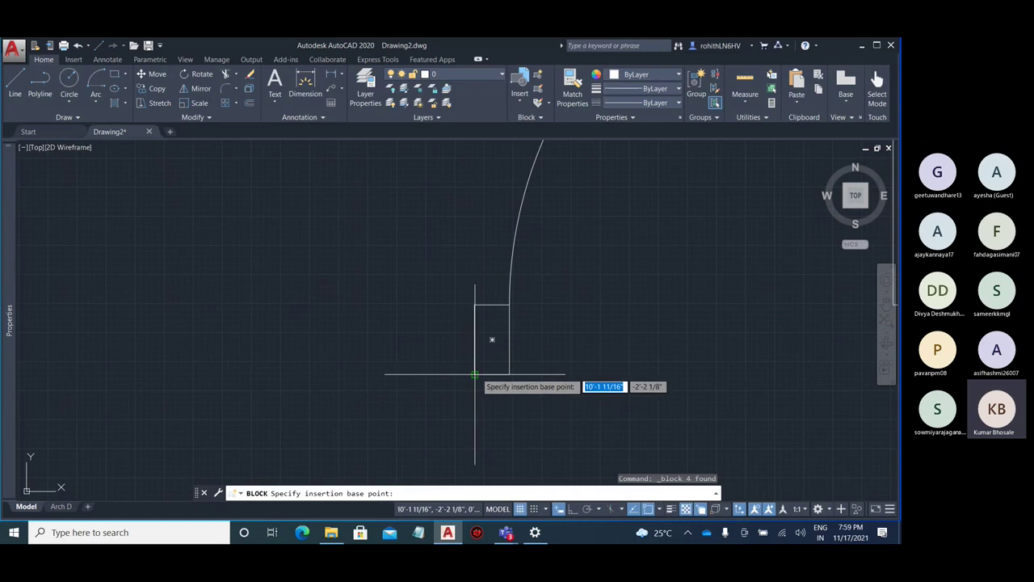
pyautogui.scroll(-5, 493, 363)
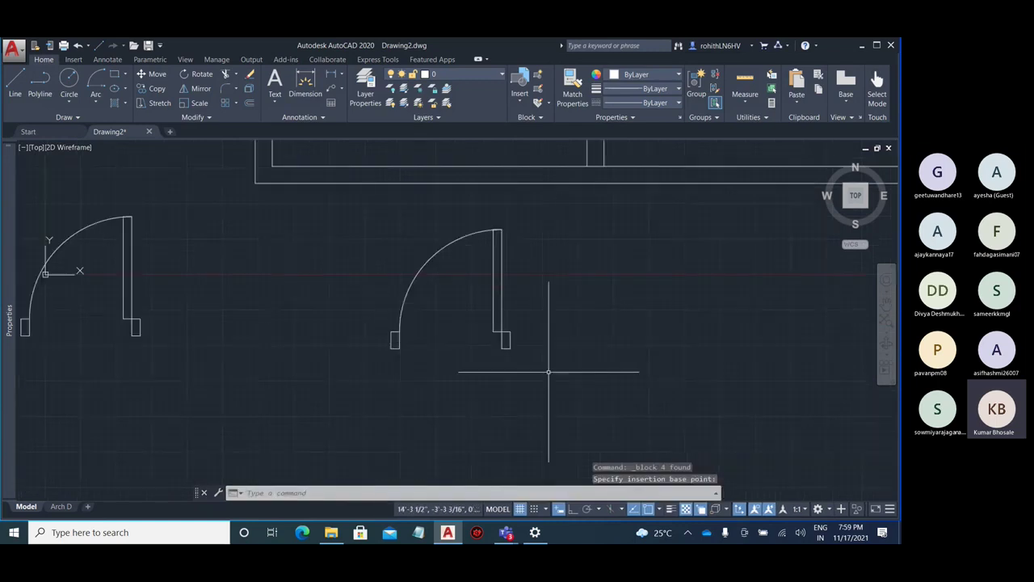
pyautogui.click(496, 286)
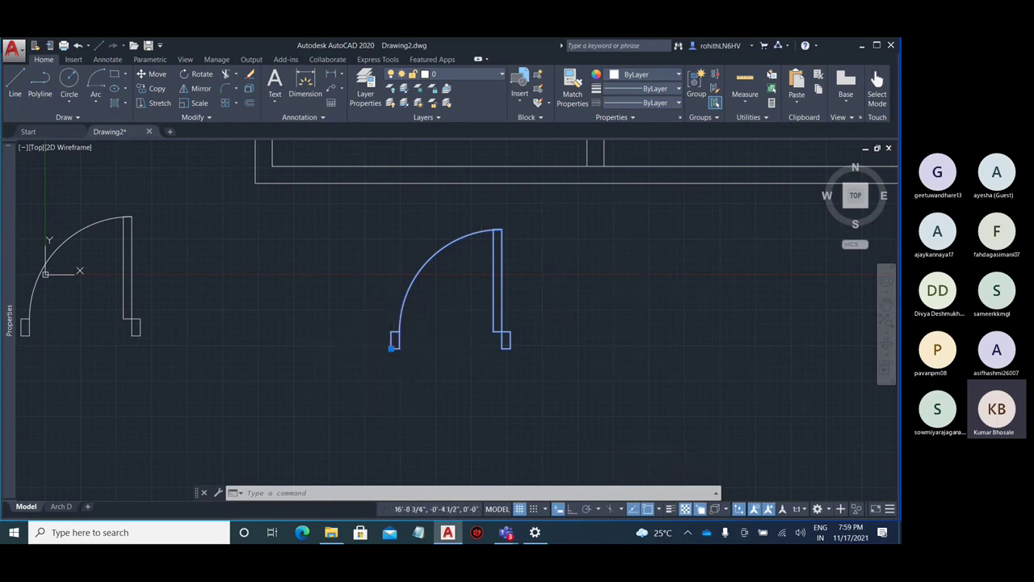
pyautogui.hotkey('ctrl', 'z')
pyautogui.hotkey('ctrl', 'z')
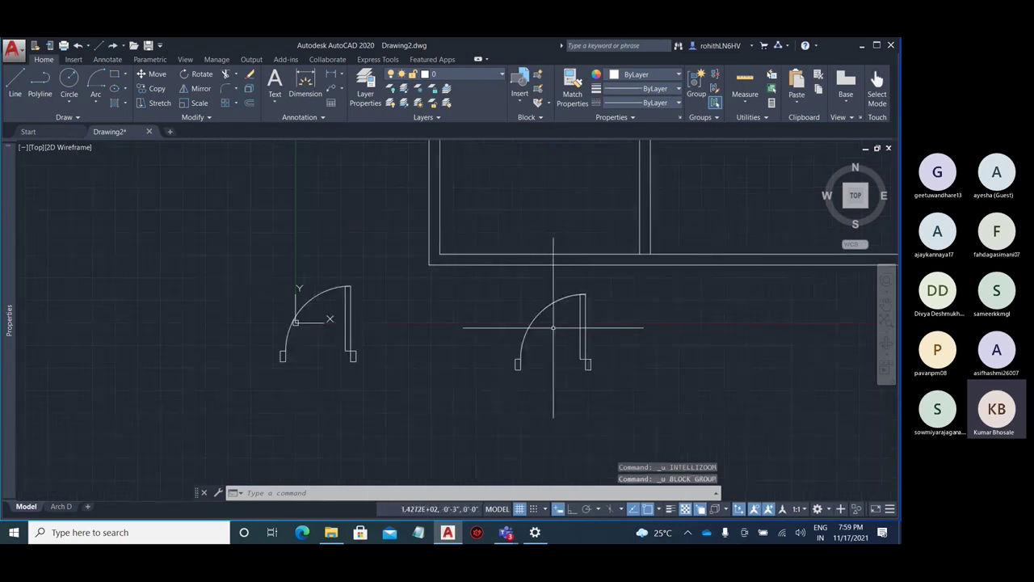
# Define the right door's four lines as block Door 2, deleting originals, based at its lower corner
pyautogui.click(634, 393)
pyautogui.click(495, 280)
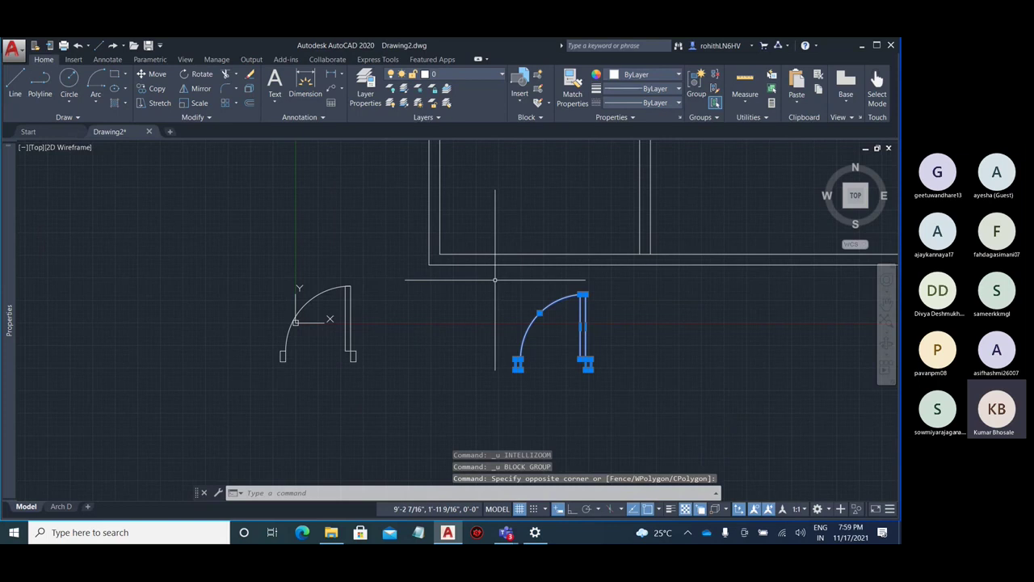
pyautogui.click(538, 75)
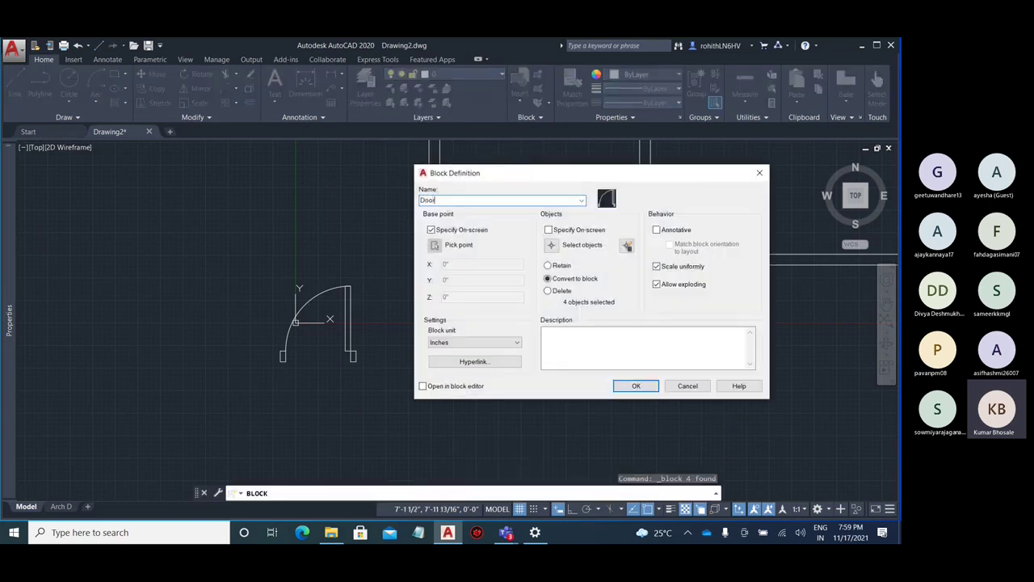
pyautogui.click(563, 292)
pyautogui.click(432, 231)
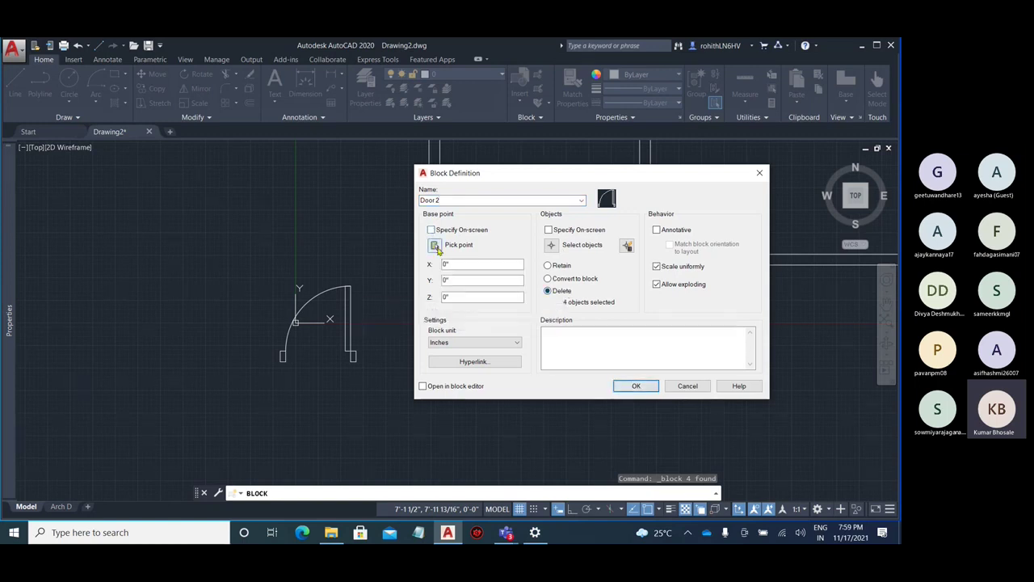
pyautogui.click(435, 246)
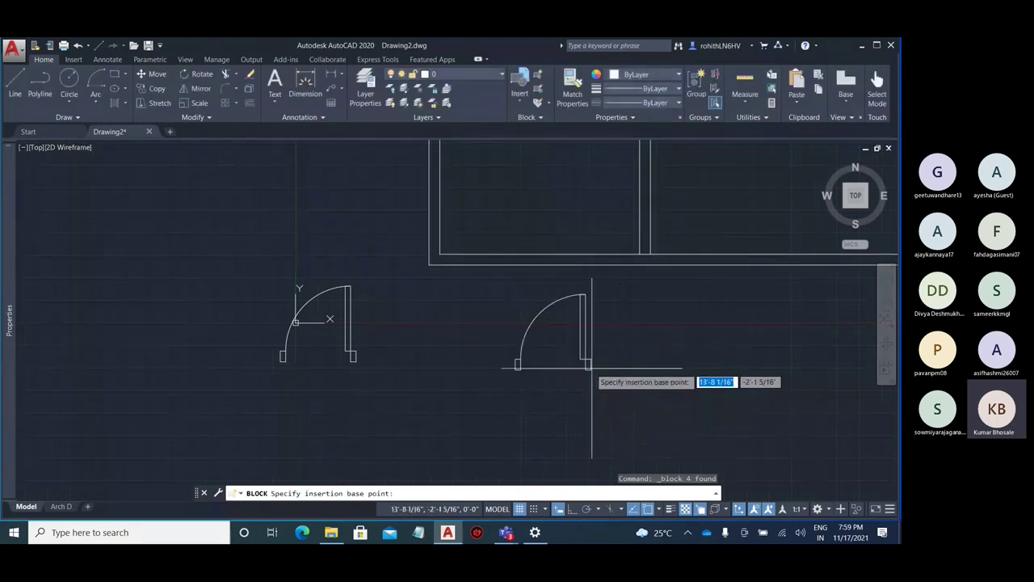
pyautogui.click(585, 369)
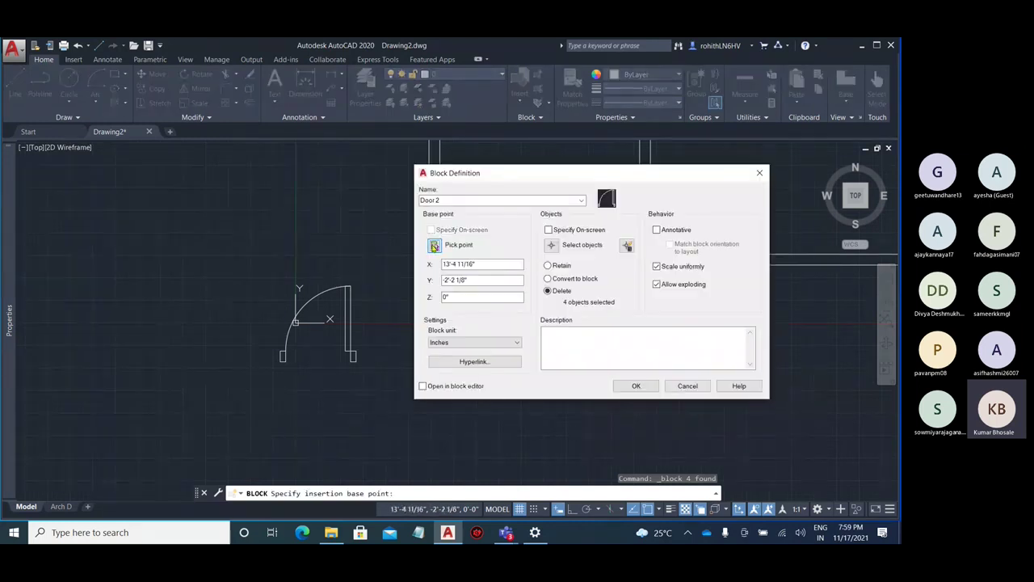
pyautogui.click(636, 385)
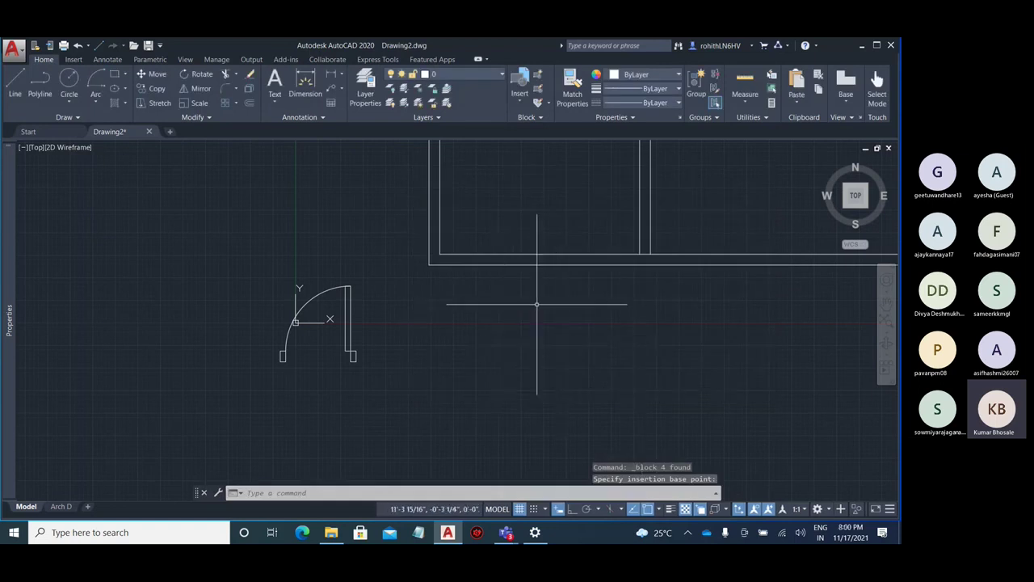
pyautogui.click(519, 85)
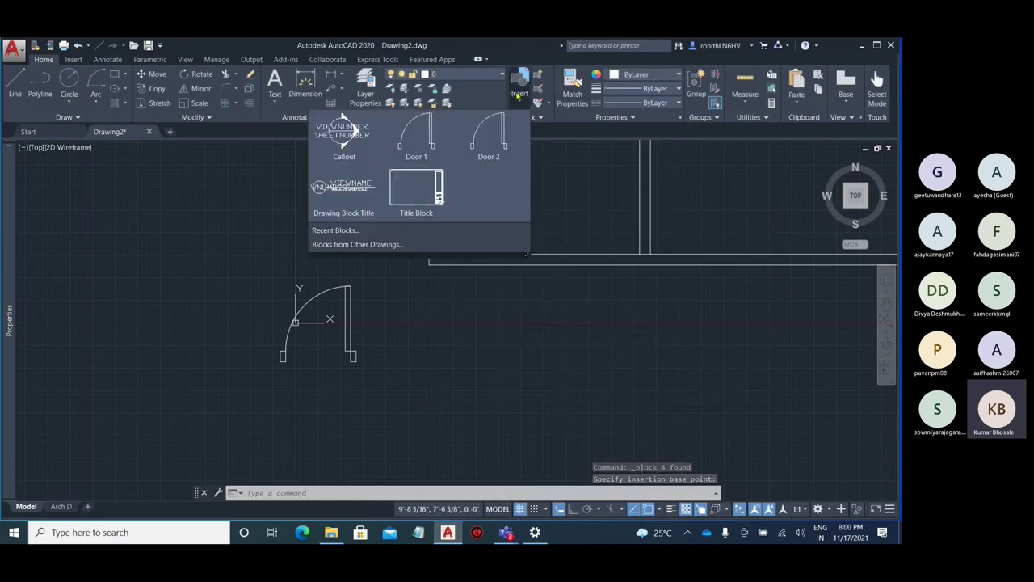
# Place a Door 2 block below and right of the first door, then switch to the meeting window
pyautogui.click(517, 148)
pyautogui.click(466, 377)
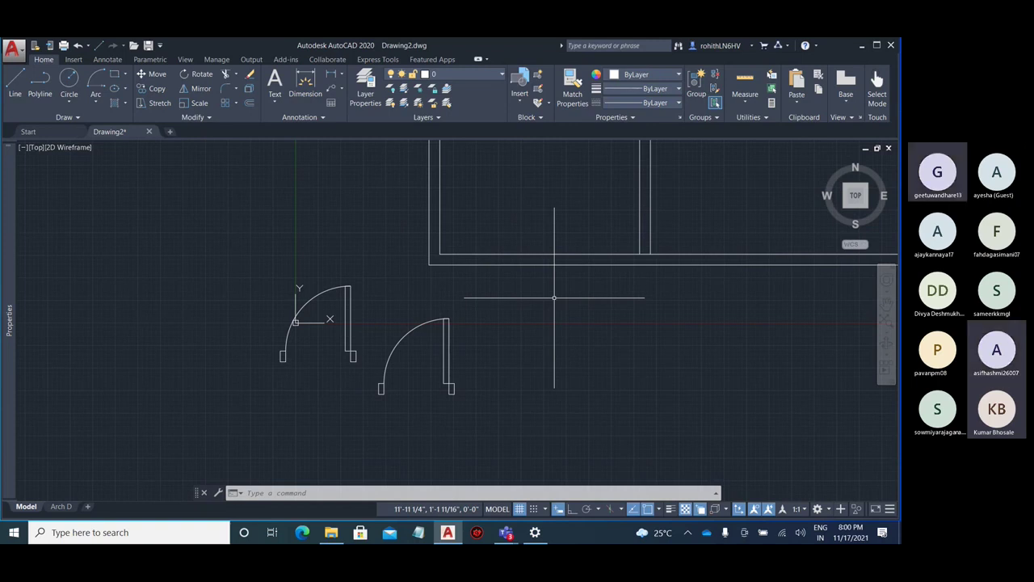
pyautogui.click(853, 462)
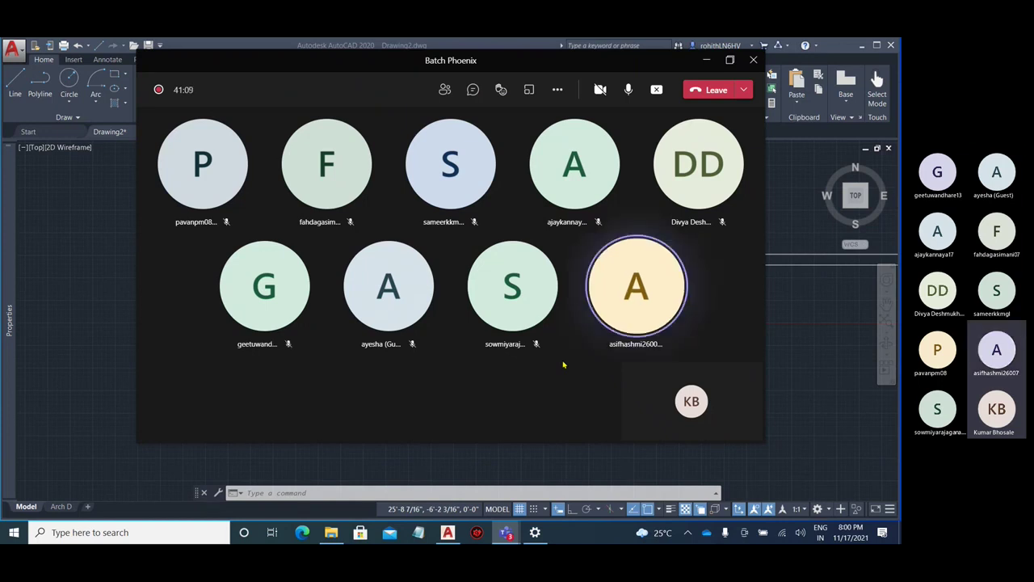
# Return to the drawing, undo the insertion and block creation, and clear stray selections
pyautogui.click(707, 63)
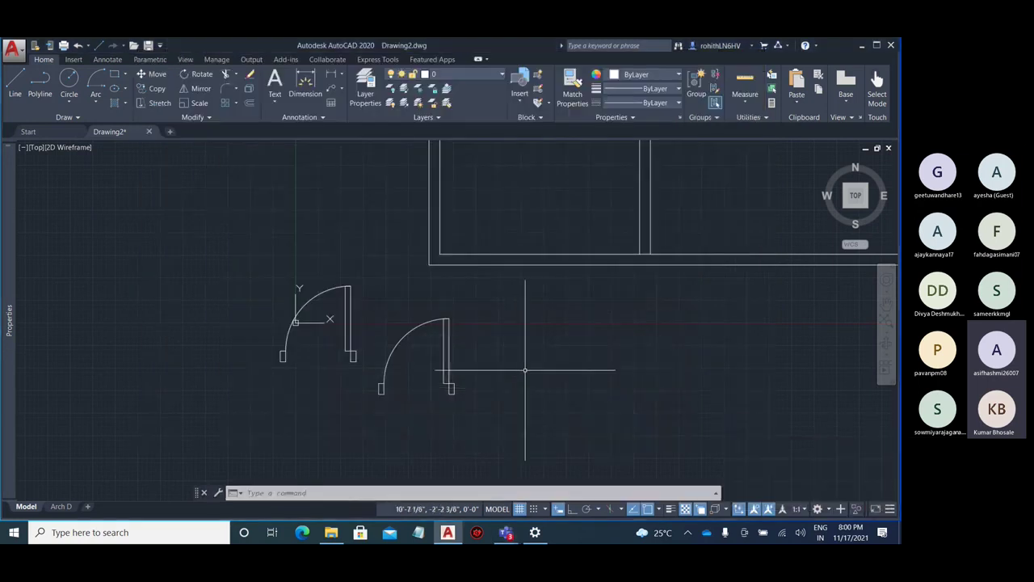
pyautogui.hotkey('ctrl', 'z')
pyautogui.hotkey('ctrl', 'z')
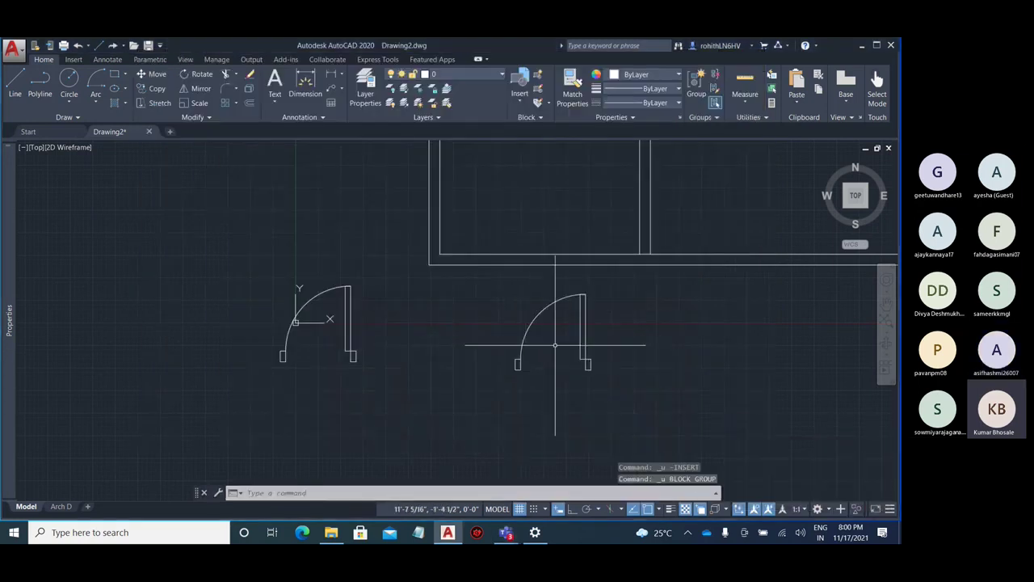
pyautogui.click(591, 309)
pyautogui.click(573, 313)
pyautogui.scroll(3, 580, 315)
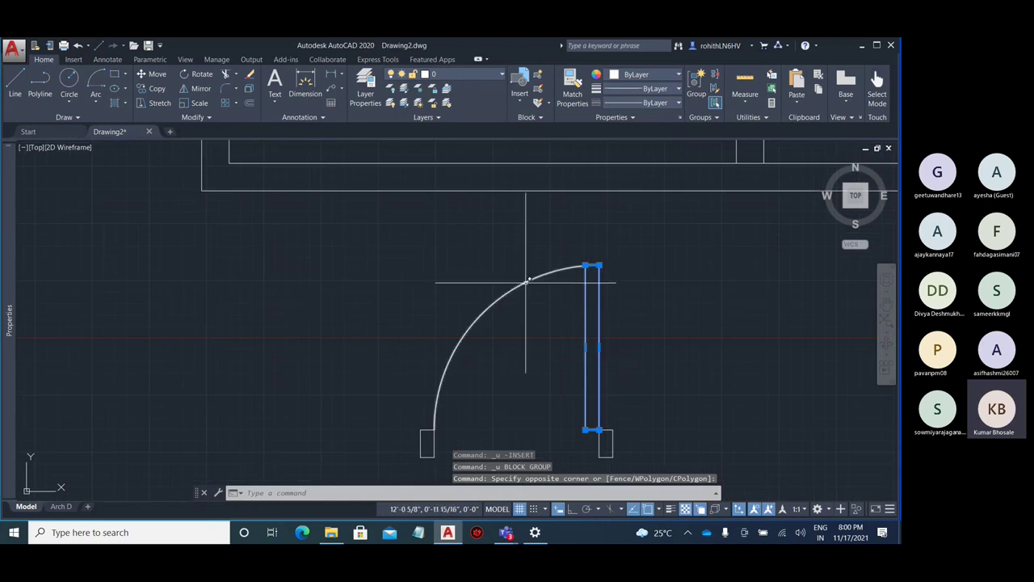
pyautogui.press('Escape')
pyautogui.scroll(-2, 565, 289)
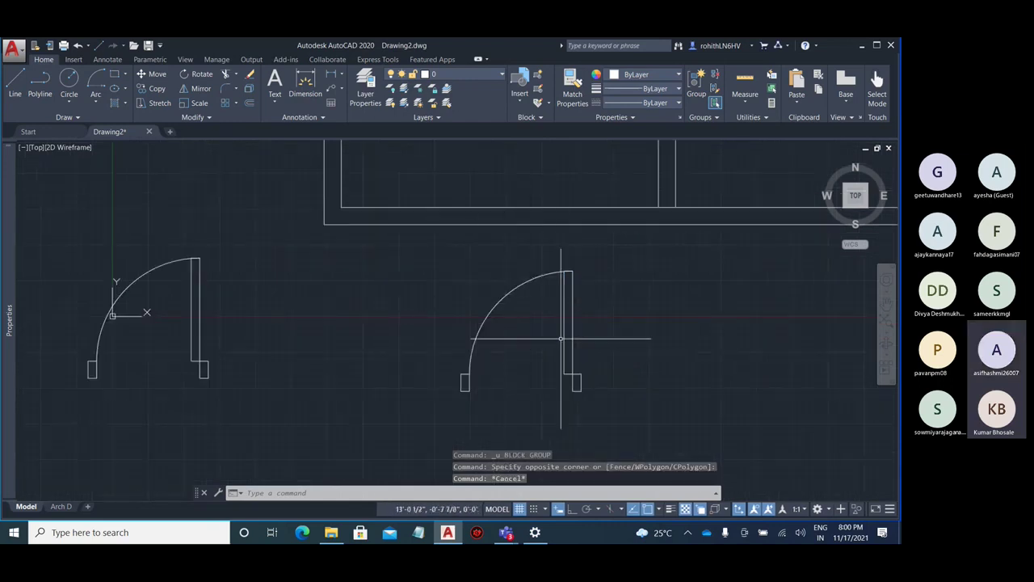
pyautogui.click(423, 257)
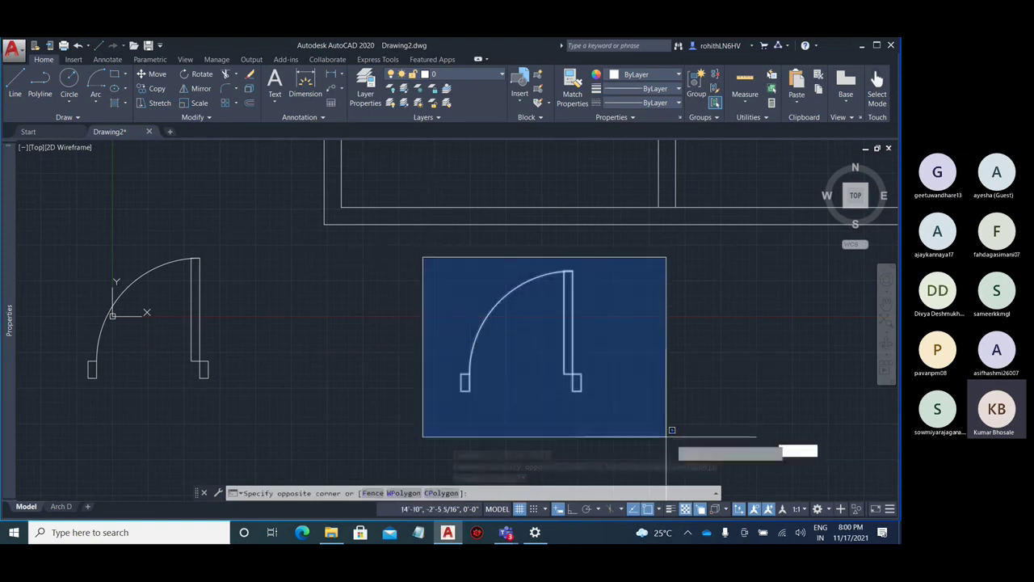
pyautogui.press('Escape')
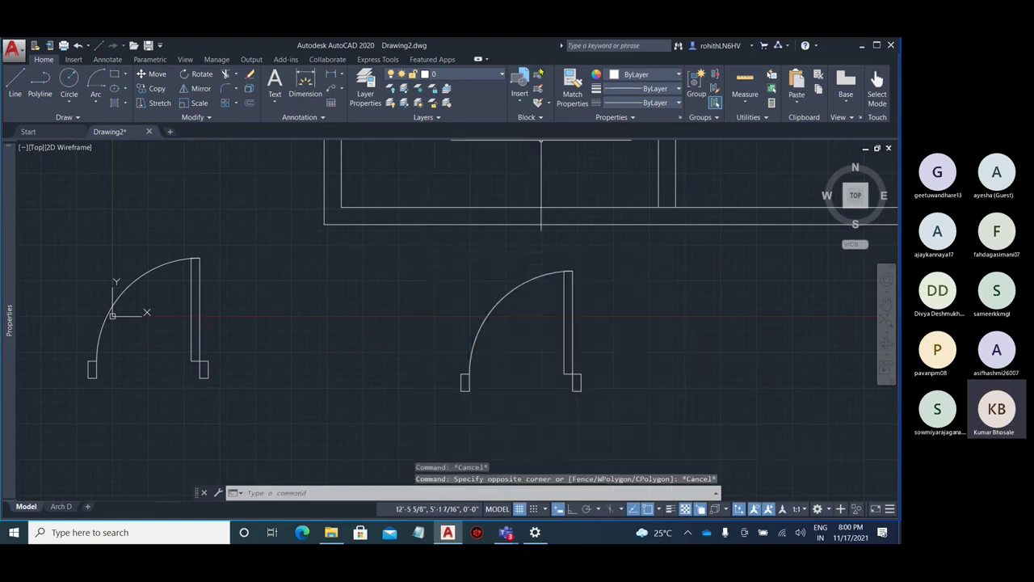
# Start block Door 2 and window-select the right door's four lines as its objects
pyautogui.click(538, 77)
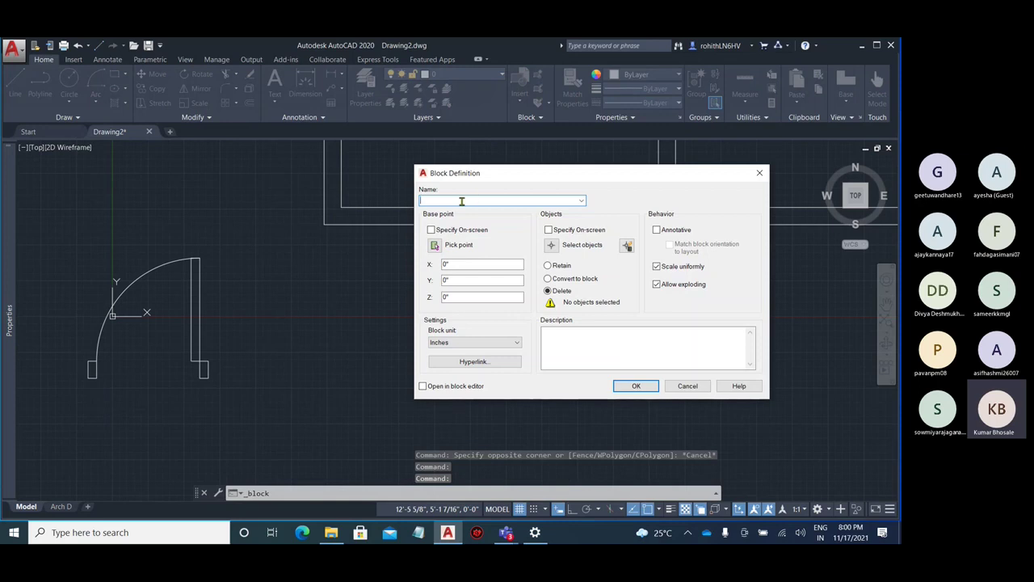
pyautogui.write('D')
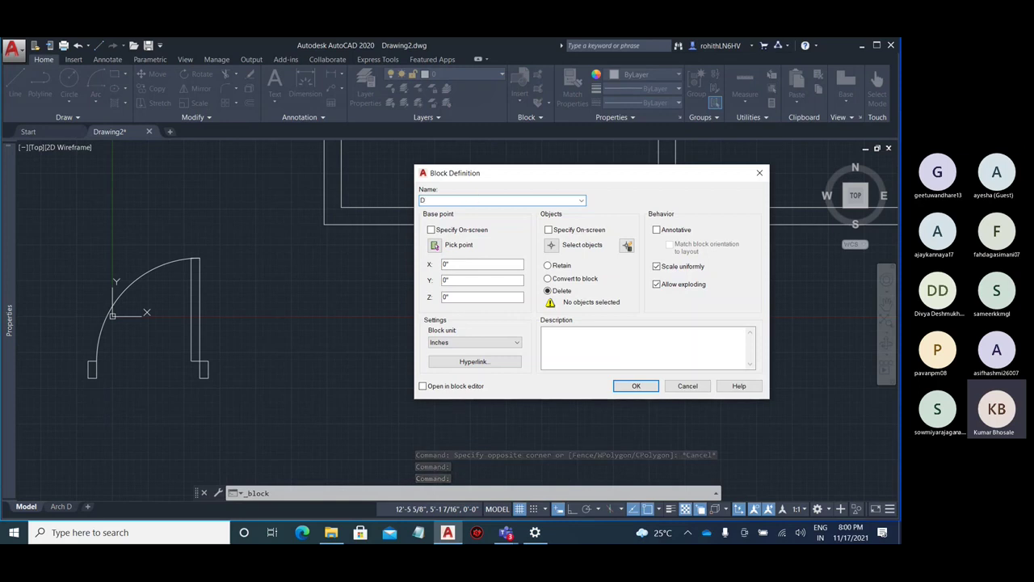
pyautogui.write('2')
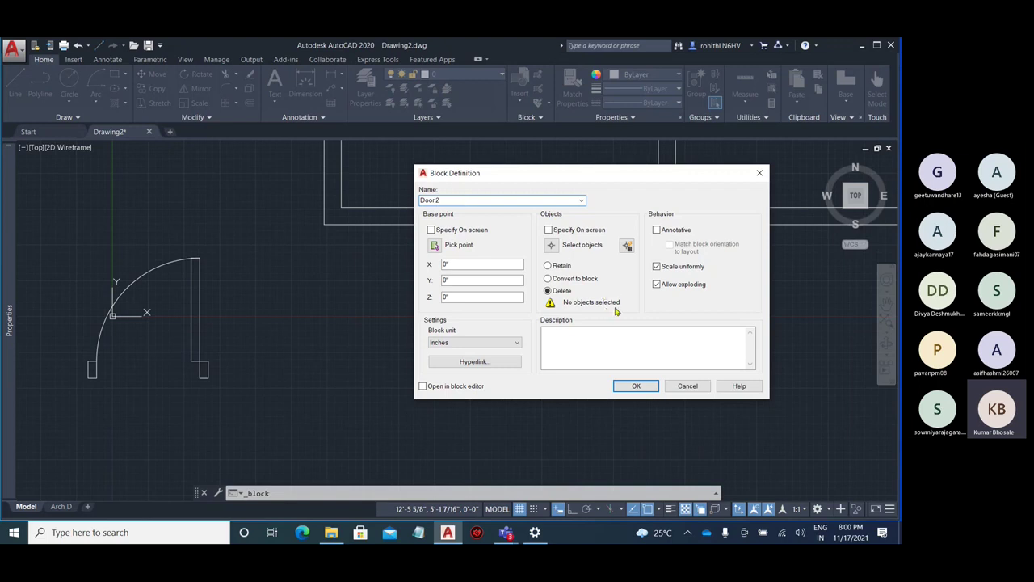
pyautogui.click(552, 247)
pyautogui.click(397, 250)
pyautogui.click(660, 413)
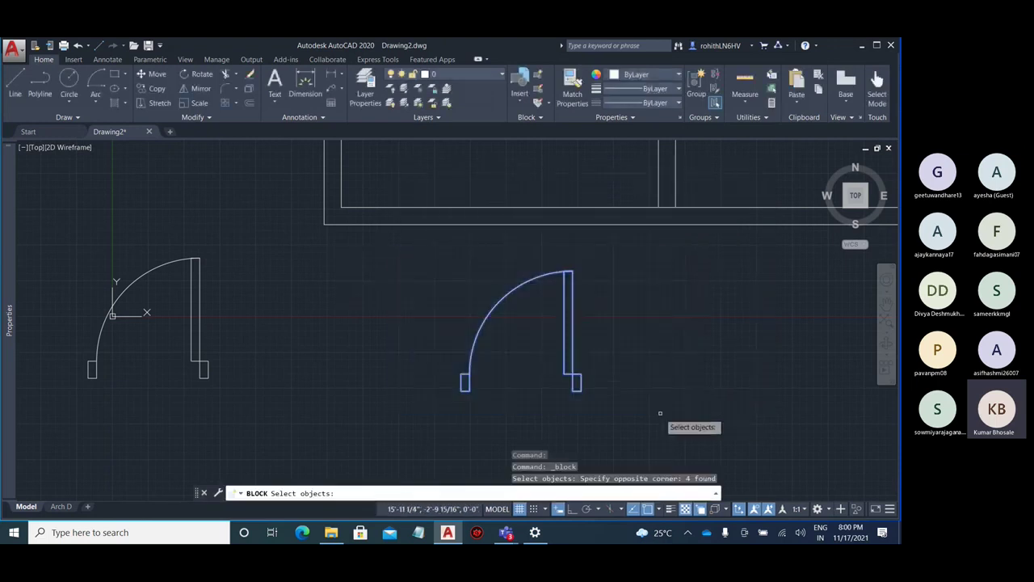
pyautogui.press('Return')
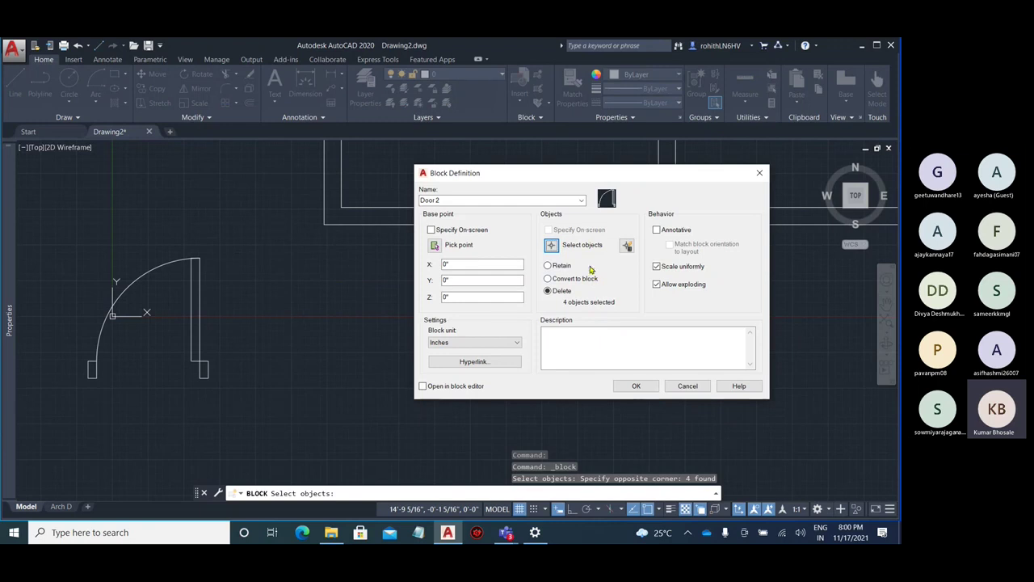
# Retain the original objects and confirm the Door 2 block
pyautogui.click(550, 266)
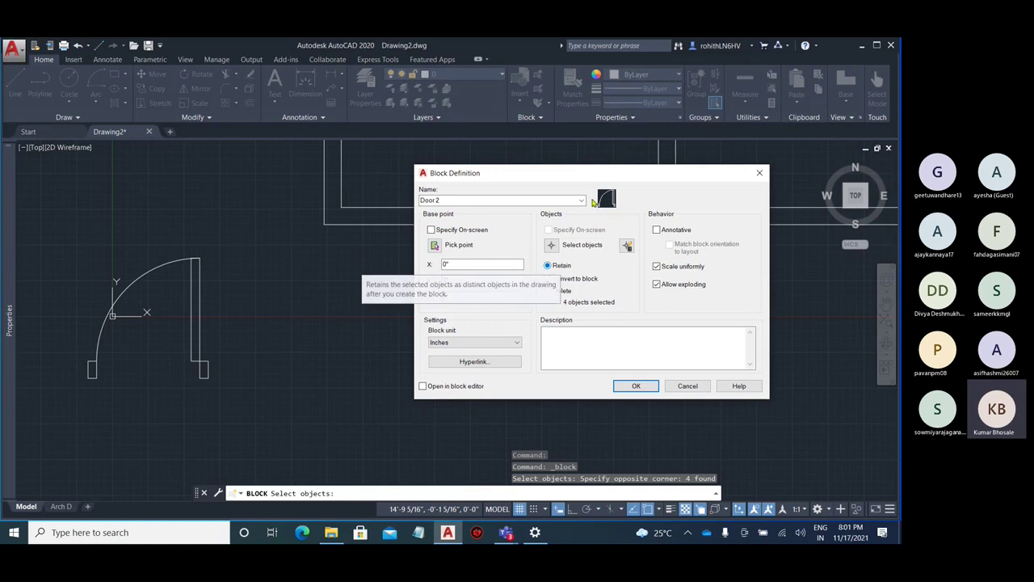
pyautogui.moveTo(610, 172); pyautogui.dragTo(278, 149)
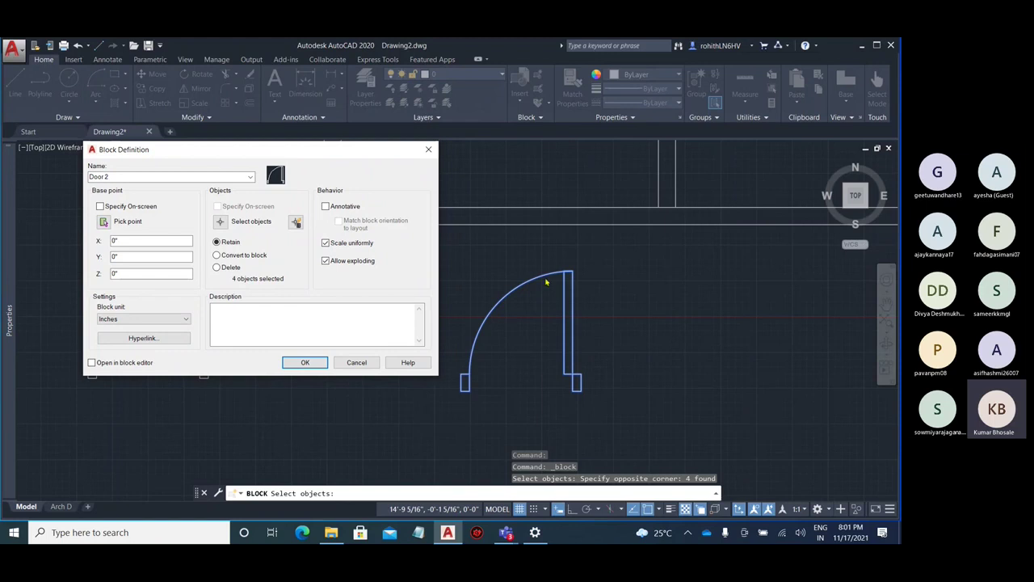
pyautogui.click(303, 363)
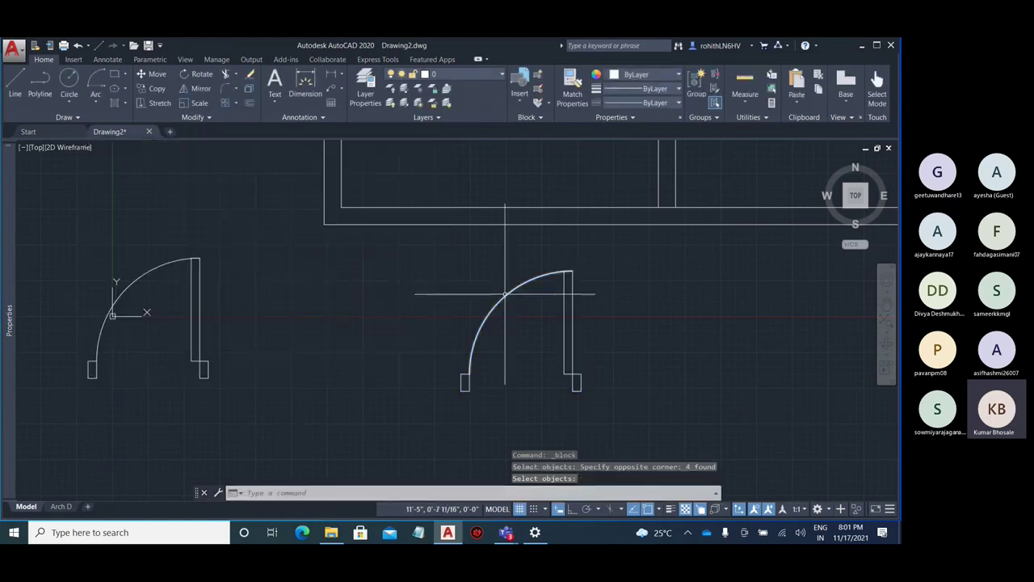
pyautogui.click(503, 293)
pyautogui.press('Escape')
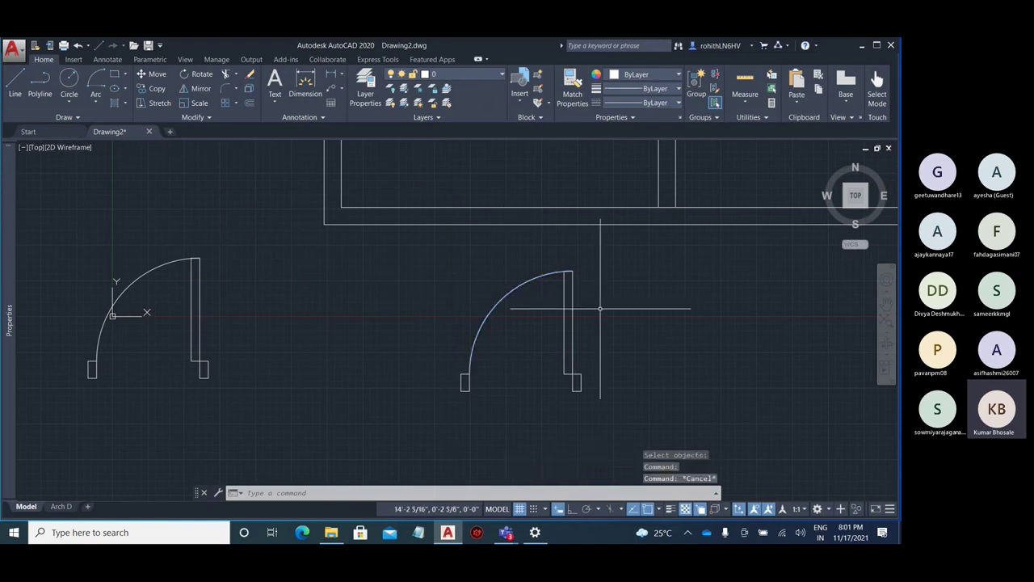
pyautogui.press('Escape')
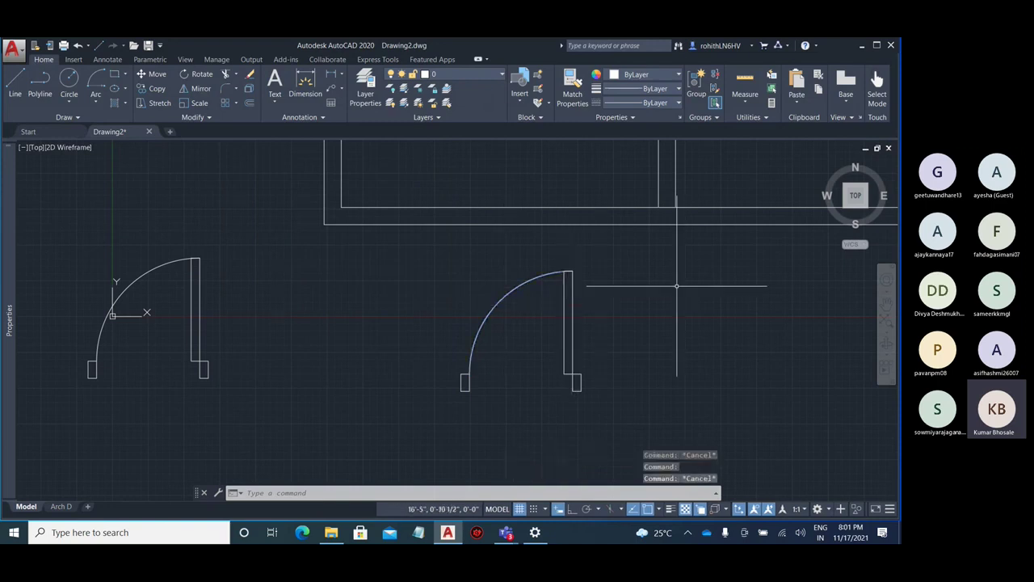
pyautogui.scroll(-4, 676, 288)
pyautogui.click(521, 94)
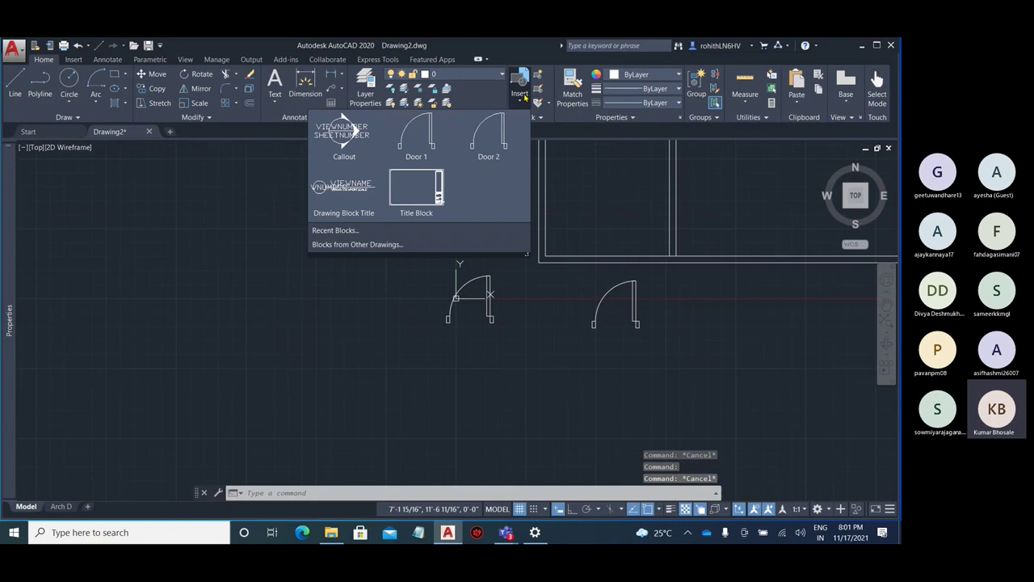
pyautogui.click(481, 139)
pyautogui.click(194, 264)
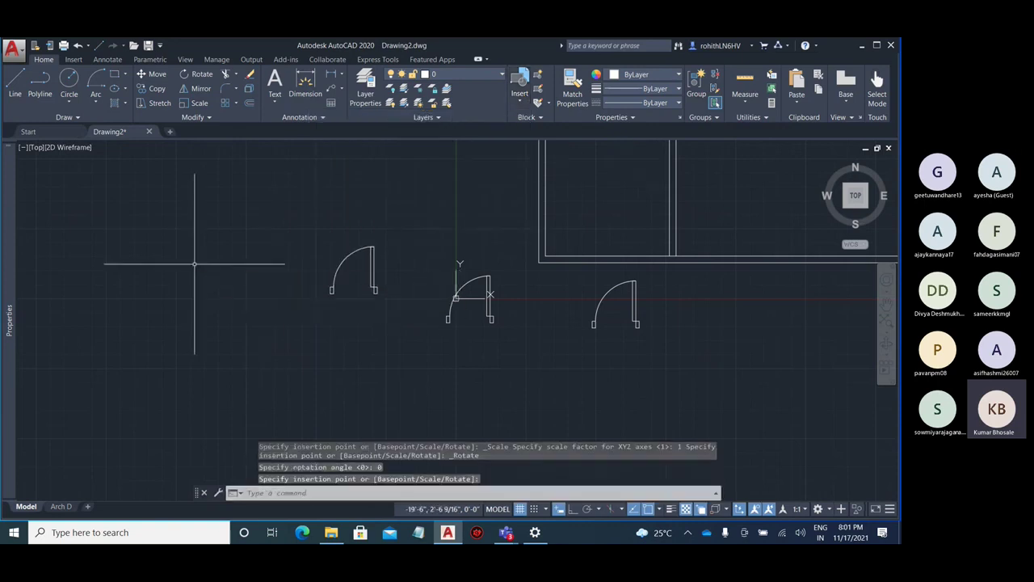
pyautogui.scroll(3, 359, 271)
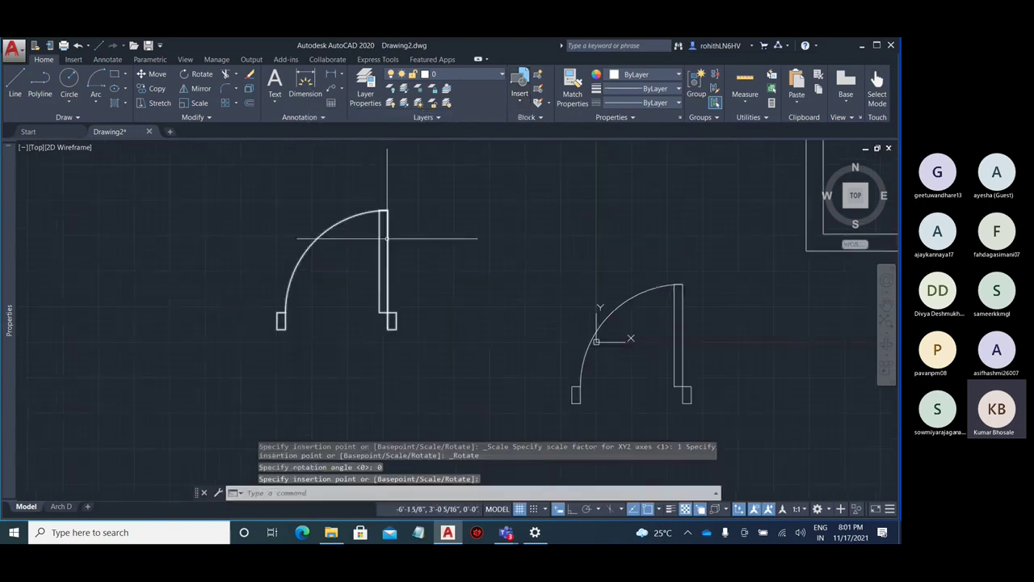
pyautogui.click(361, 236)
pyautogui.scroll(-2, 203, 289)
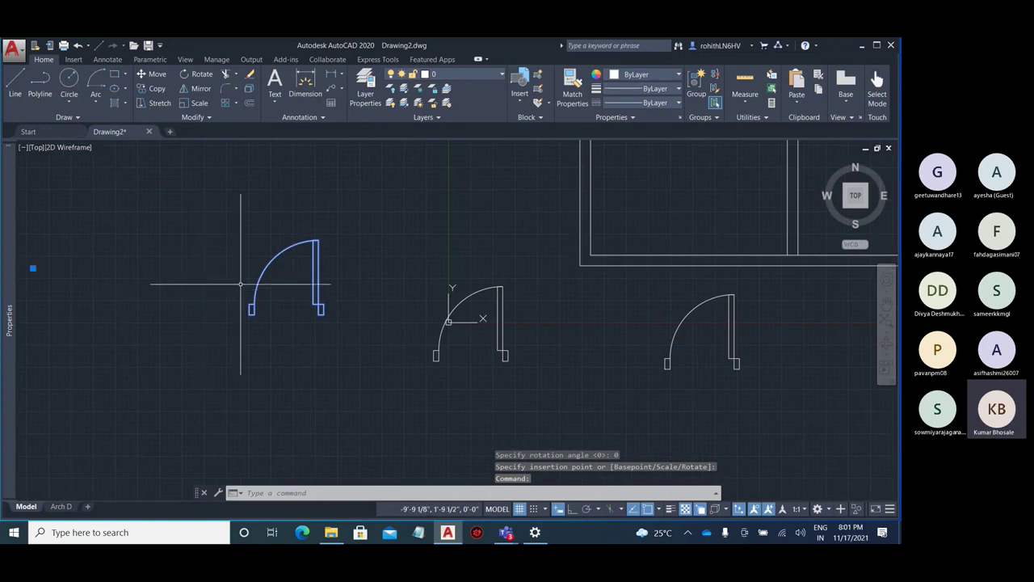
pyautogui.press('Delete')
pyautogui.scroll(-1, 397, 296)
pyautogui.scroll(3, 410, 300)
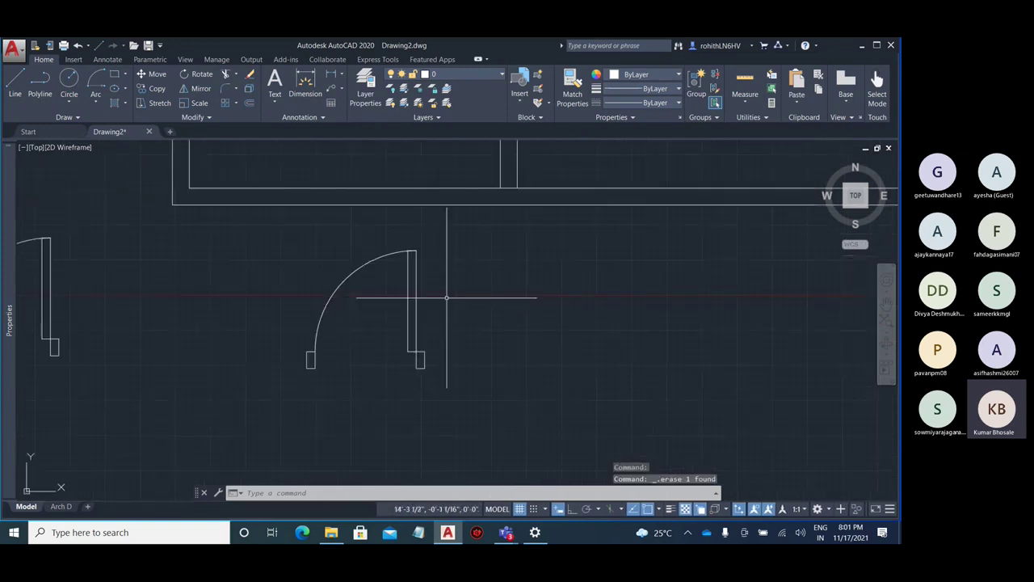
pyautogui.hotkey('ctrl', 'z')
pyautogui.scroll(4, 784, 330)
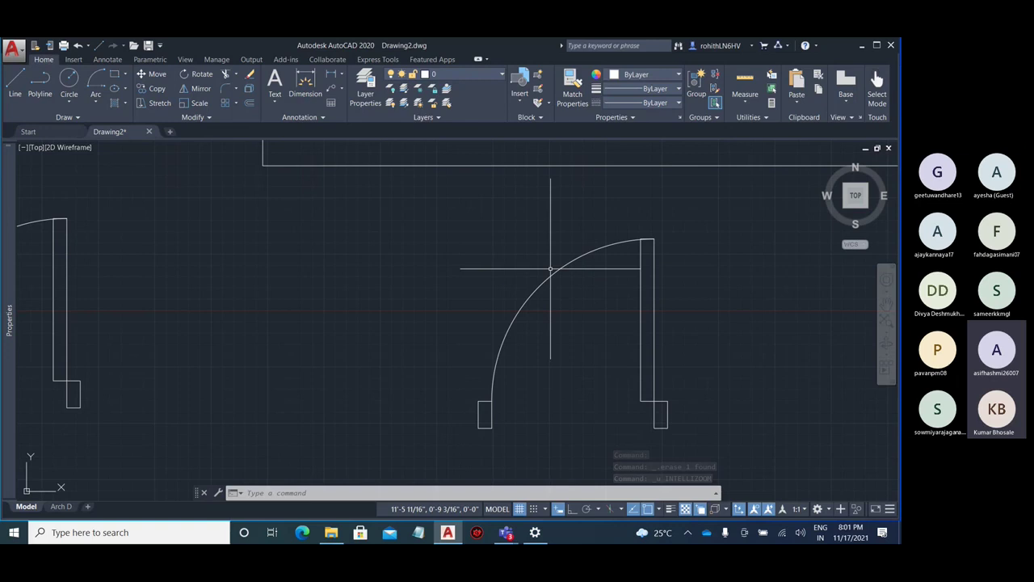
pyautogui.scroll(-5, 638, 286)
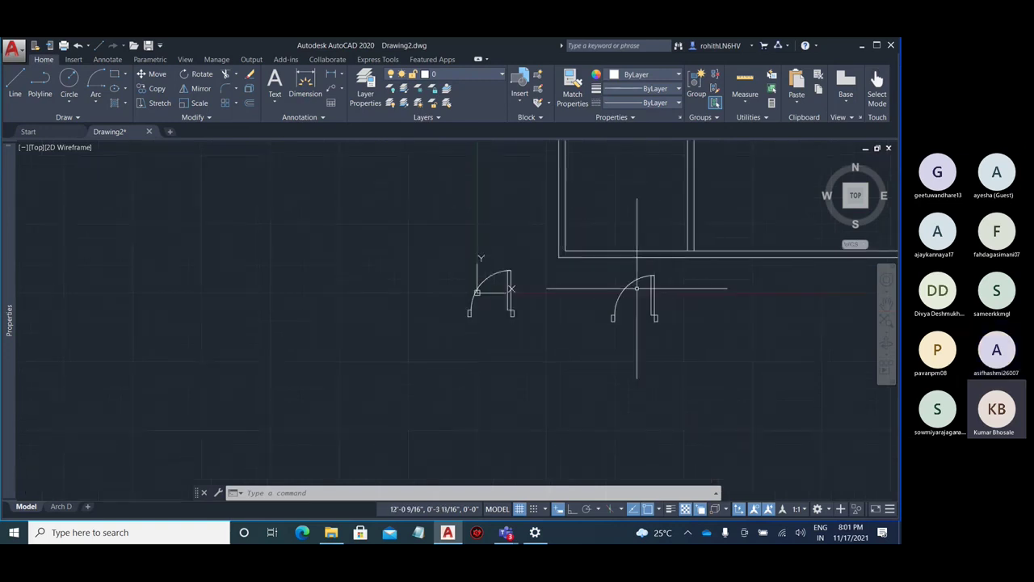
pyautogui.click(512, 283)
pyautogui.scroll(3, 512, 283)
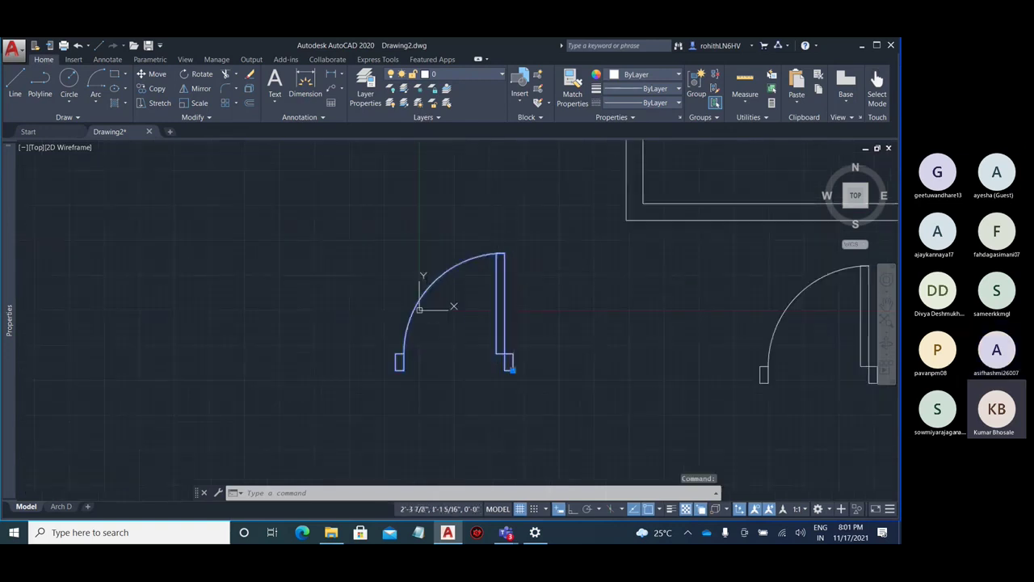
pyautogui.doubleClick(452, 303)
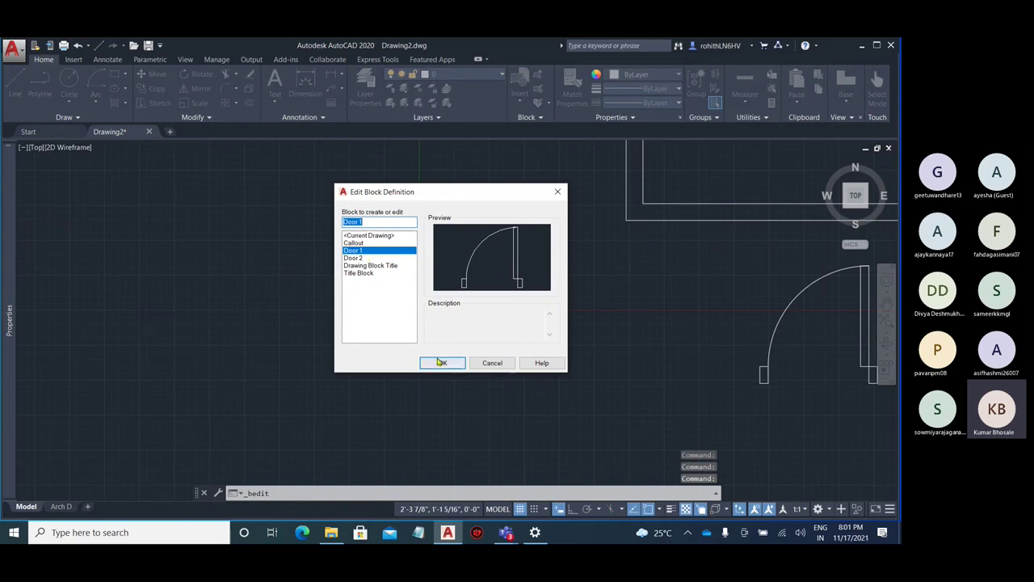
pyautogui.click(442, 363)
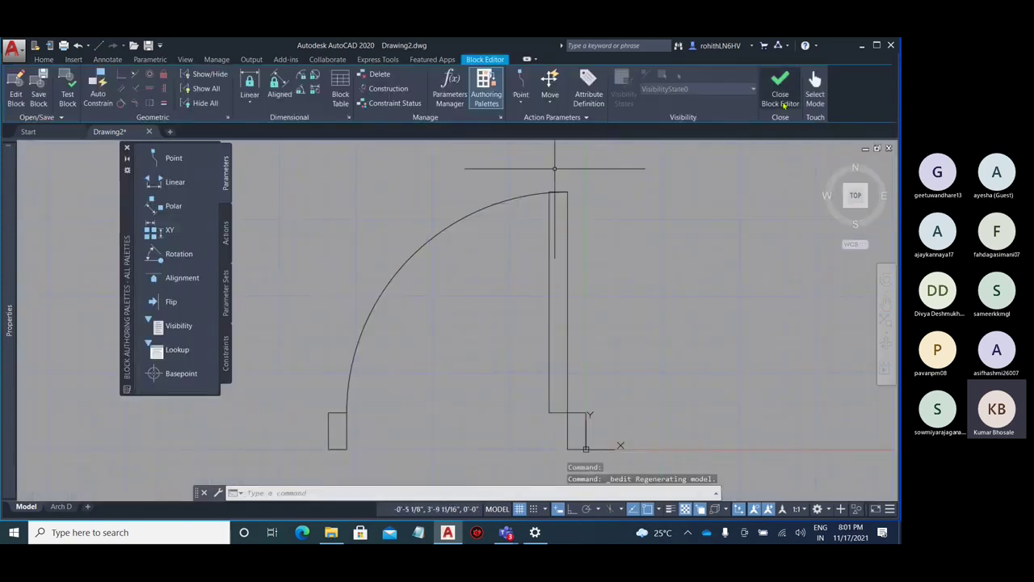
pyautogui.click(780, 91)
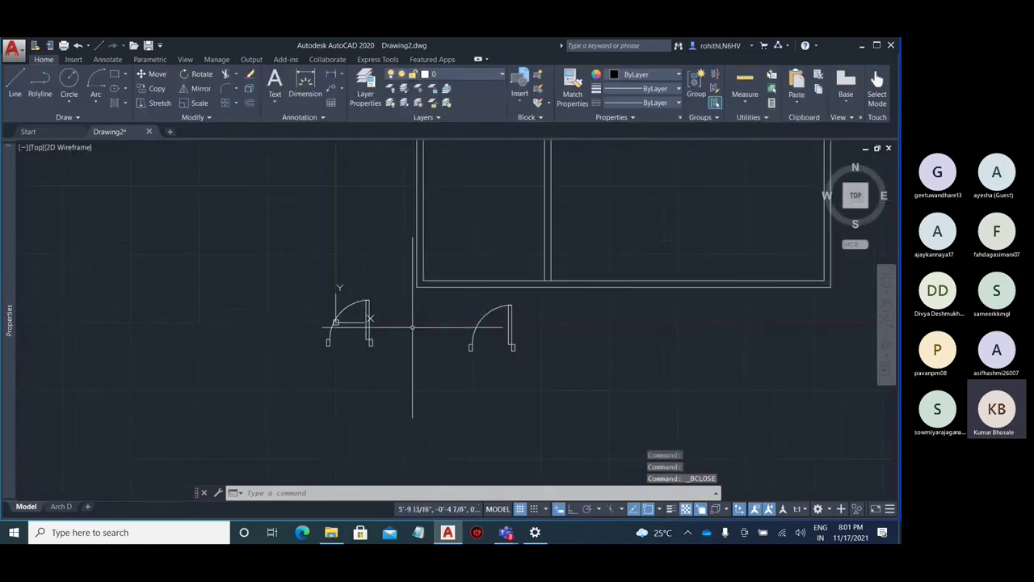
pyautogui.scroll(3, 481, 321)
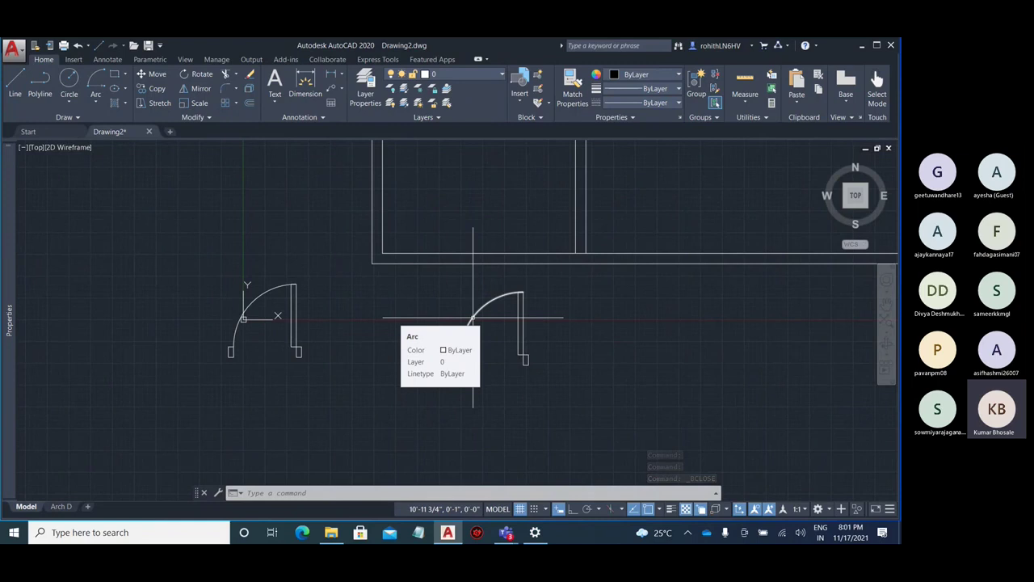
pyautogui.scroll(4, 526, 335)
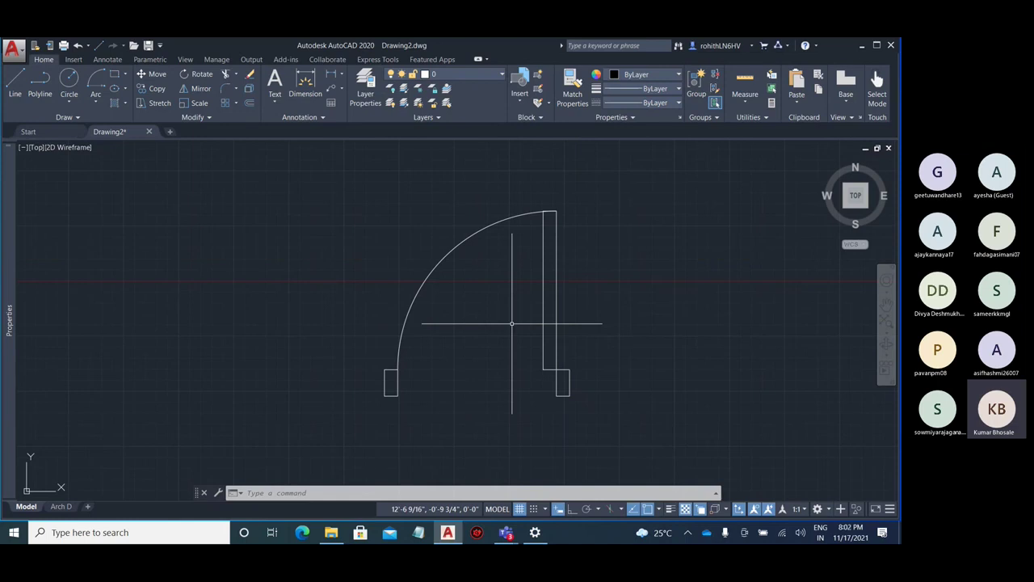
pyautogui.click(539, 74)
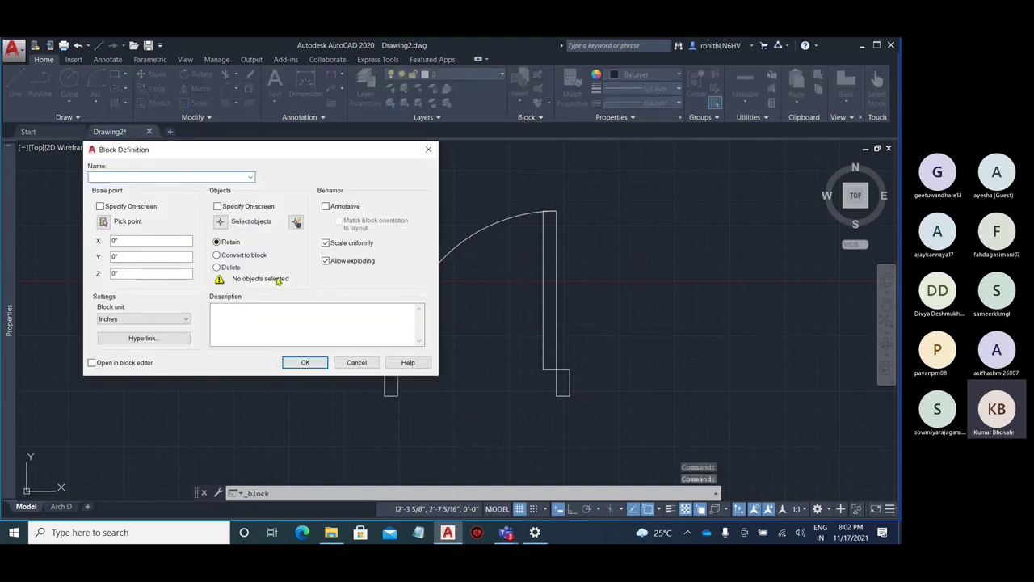
pyautogui.click(219, 221)
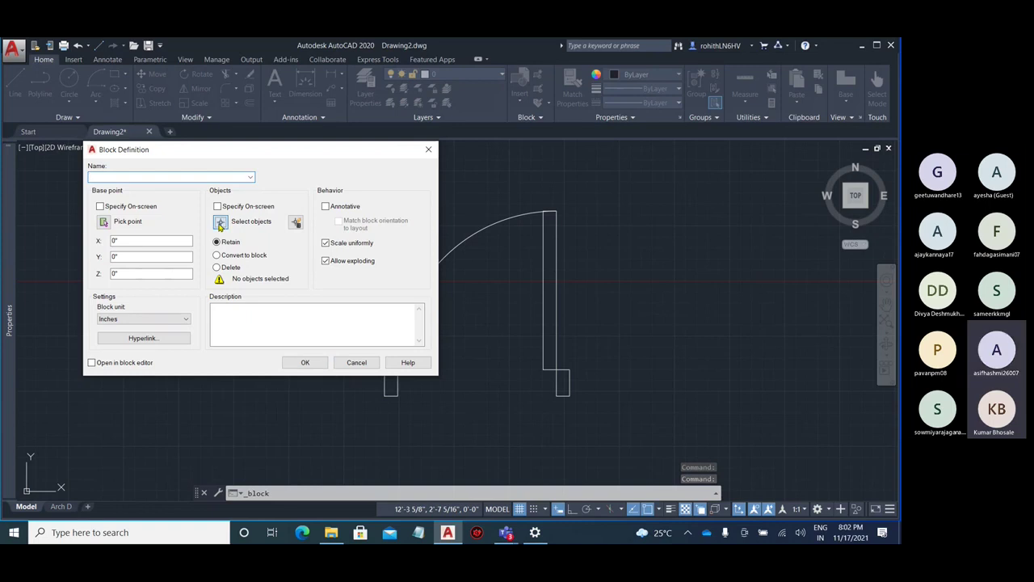
pyautogui.click(315, 181)
pyautogui.click(611, 417)
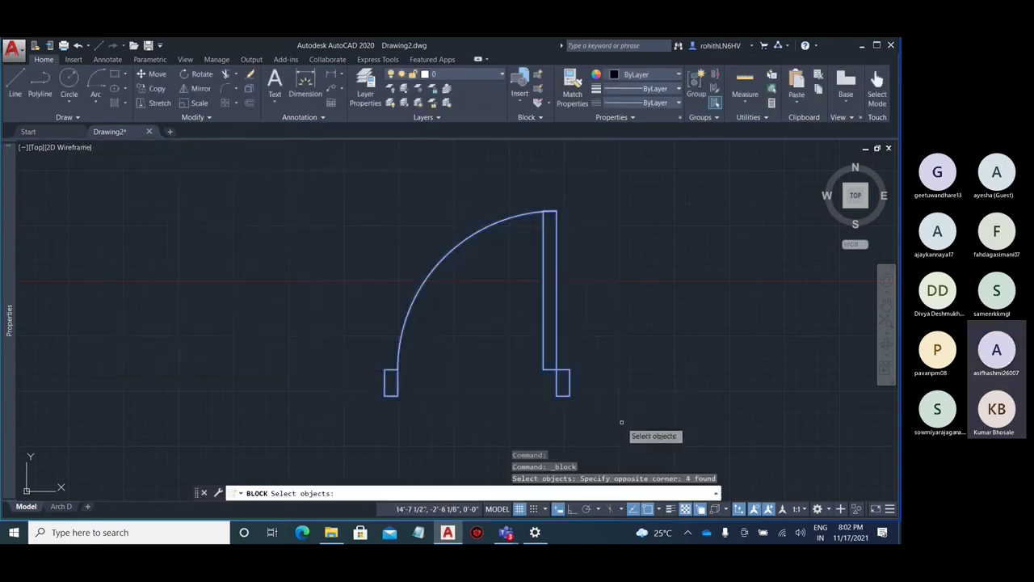
pyautogui.press('Return')
pyautogui.click(217, 255)
pyautogui.click(315, 363)
pyautogui.click(522, 285)
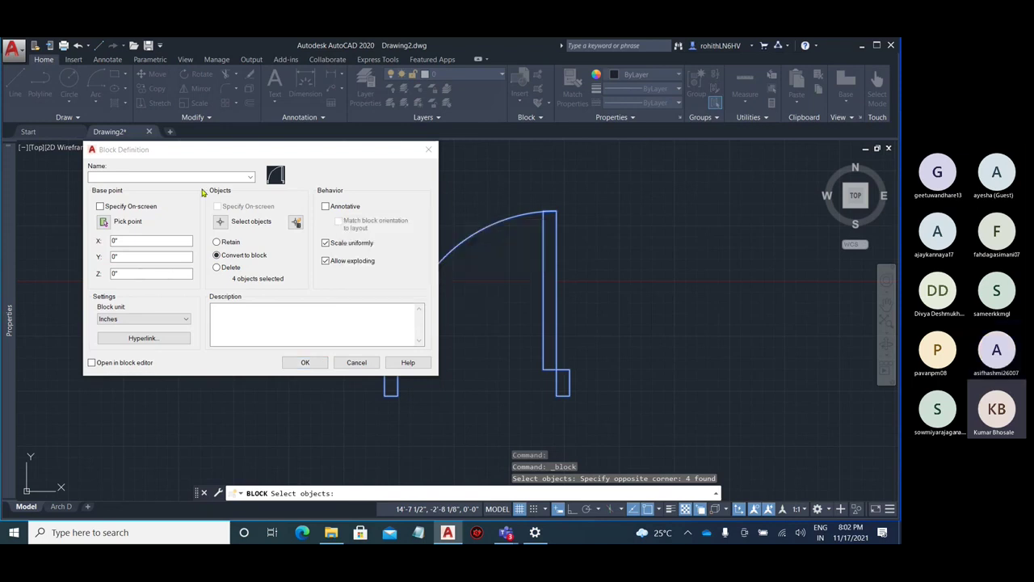
pyautogui.click(250, 176)
pyautogui.click(169, 175)
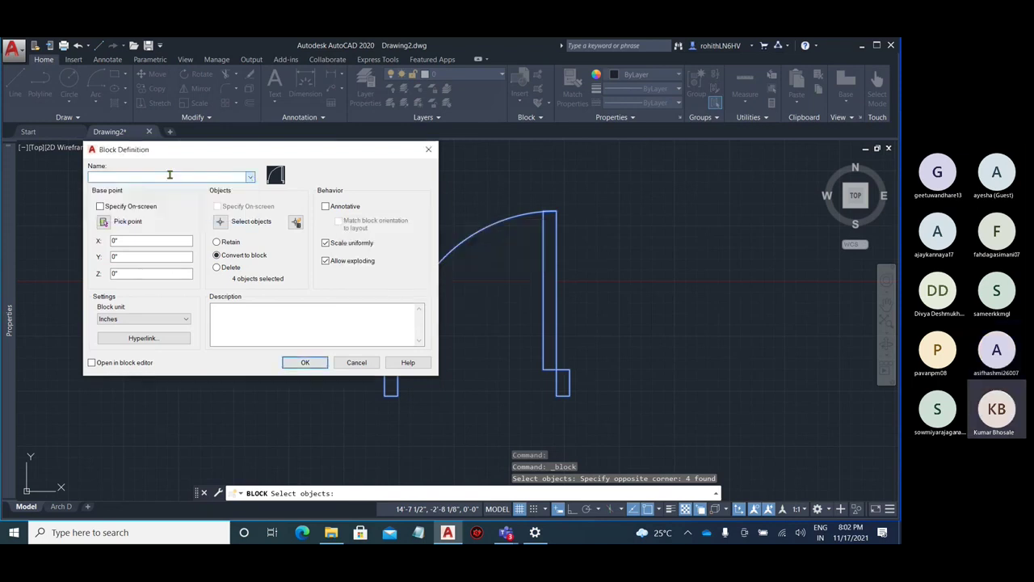
pyautogui.write('Door')
pyautogui.click(309, 363)
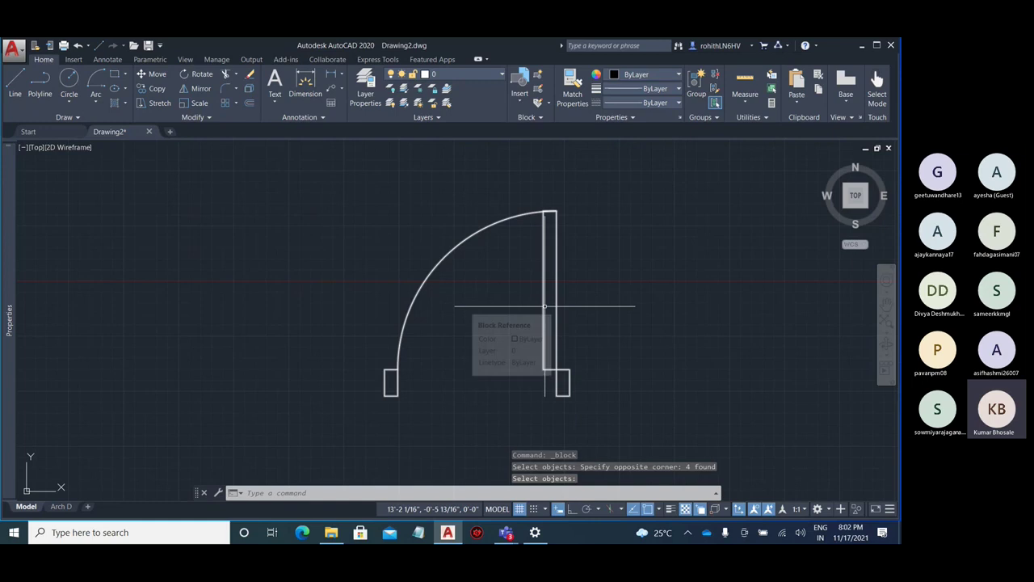
pyautogui.click(556, 306)
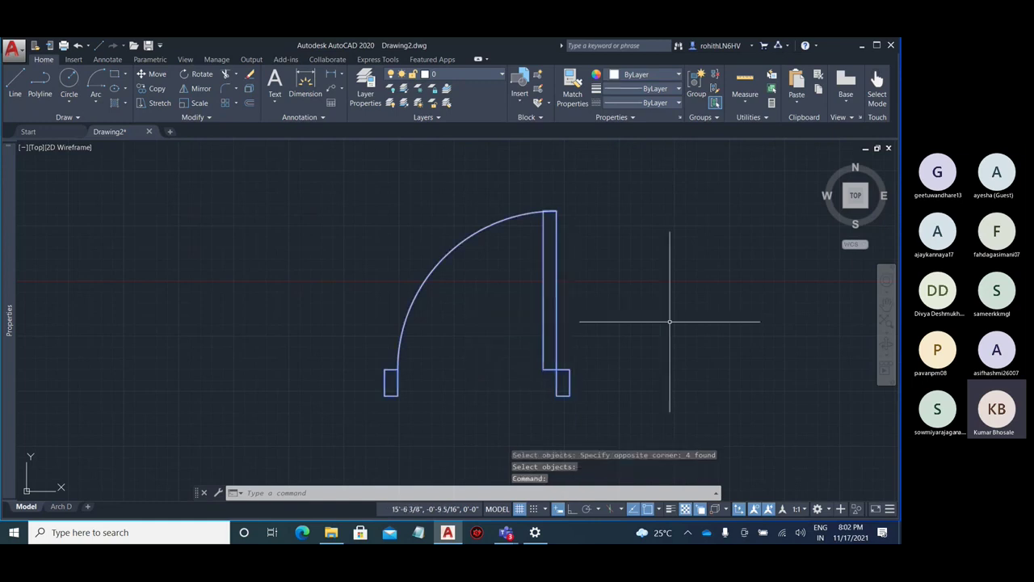
pyautogui.press('Escape')
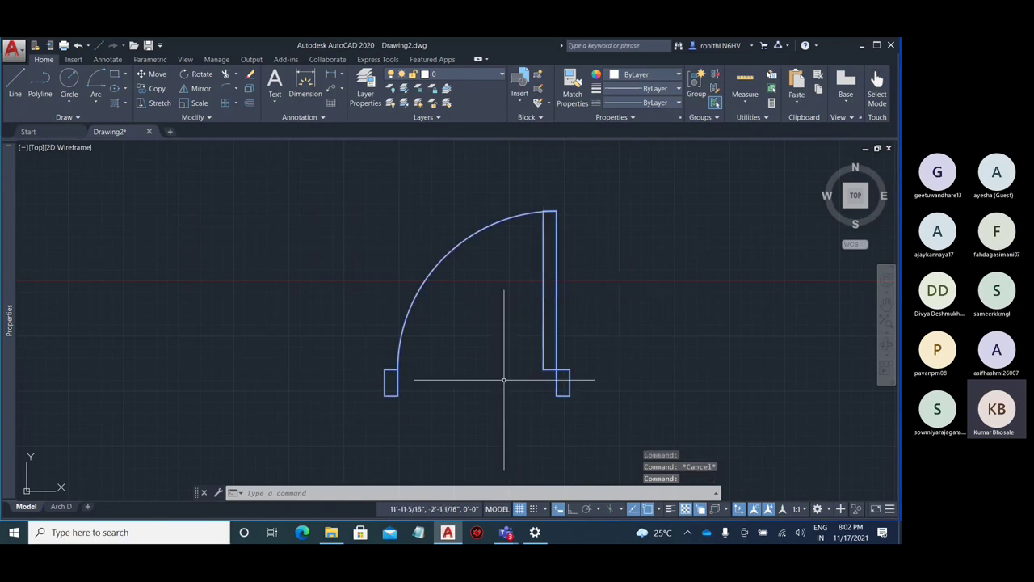
pyautogui.press('Escape')
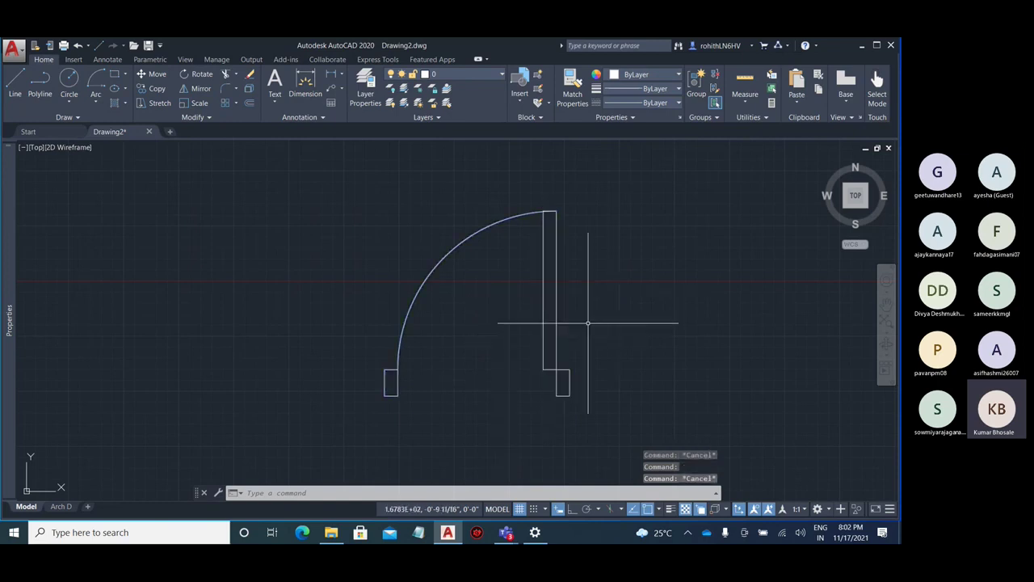
pyautogui.hotkey('ctrl', 'z')
pyautogui.hotkey('ctrl', 'z')
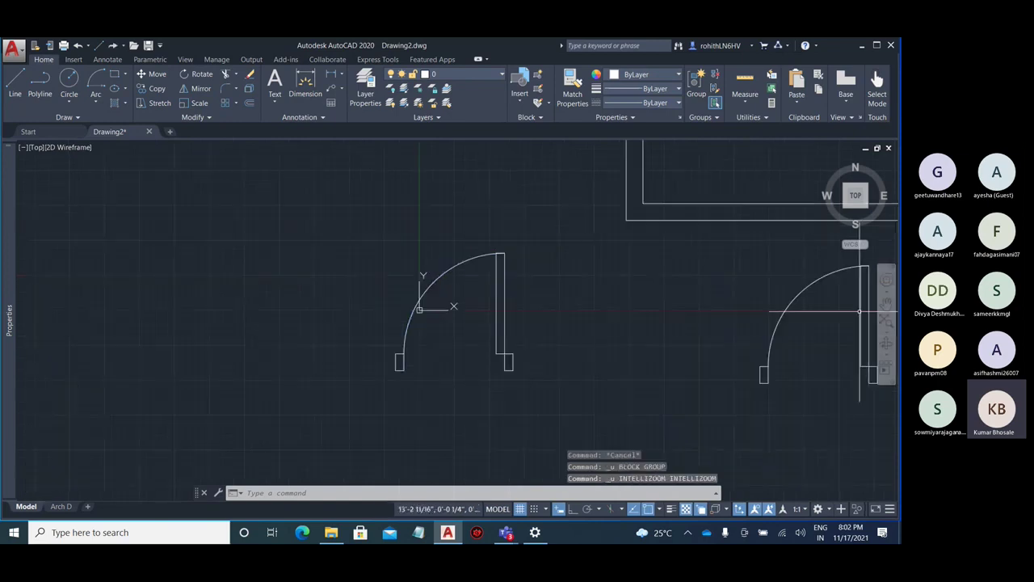
pyautogui.scroll(-3, 534, 359)
pyautogui.scroll(3, 647, 361)
pyautogui.scroll(2, 647, 360)
pyautogui.scroll(-2, 611, 358)
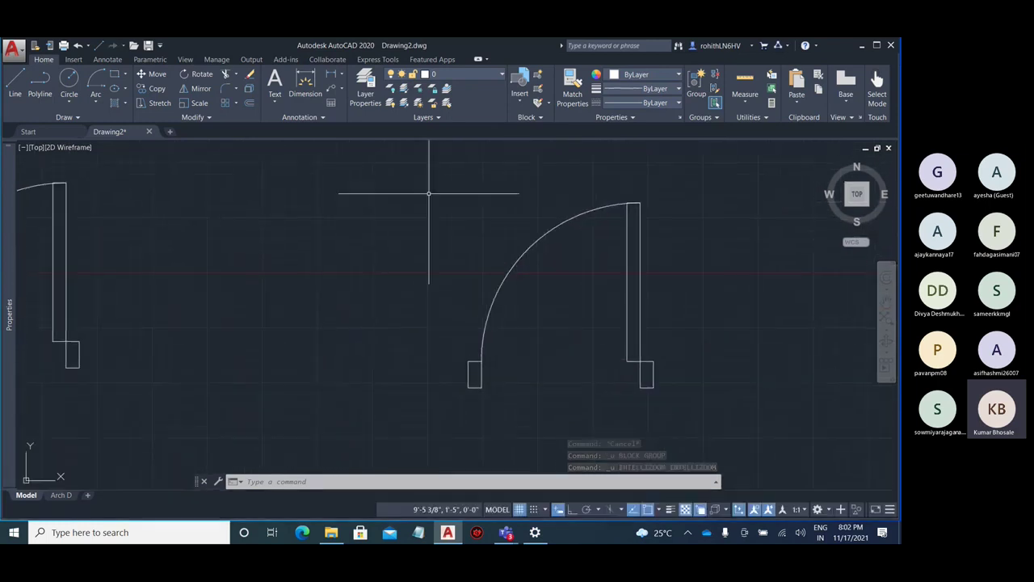
# Window-select the right door and define it as block Door 3, deleting the original objects
pyautogui.click(383, 185)
pyautogui.click(711, 410)
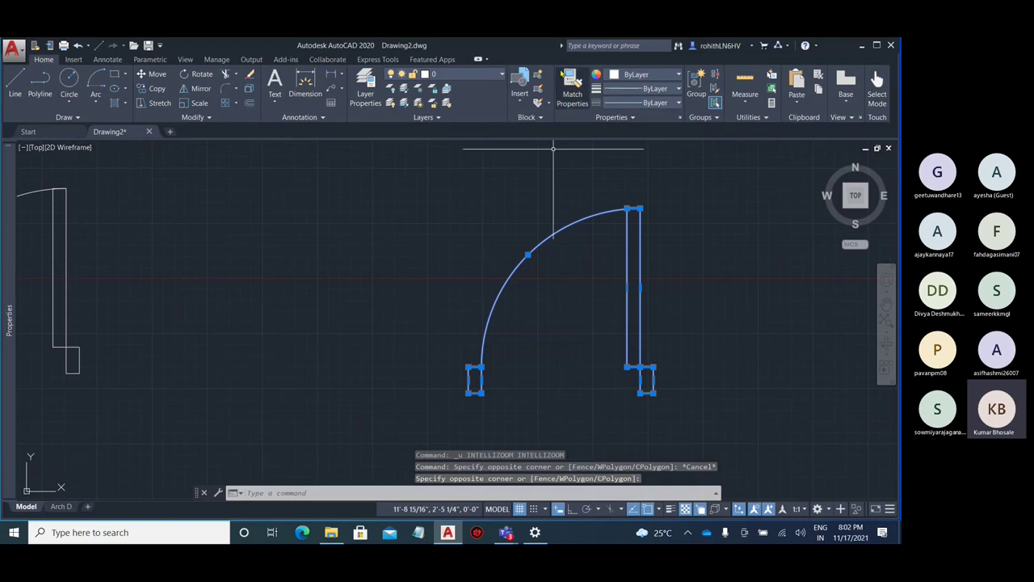
pyautogui.click(538, 74)
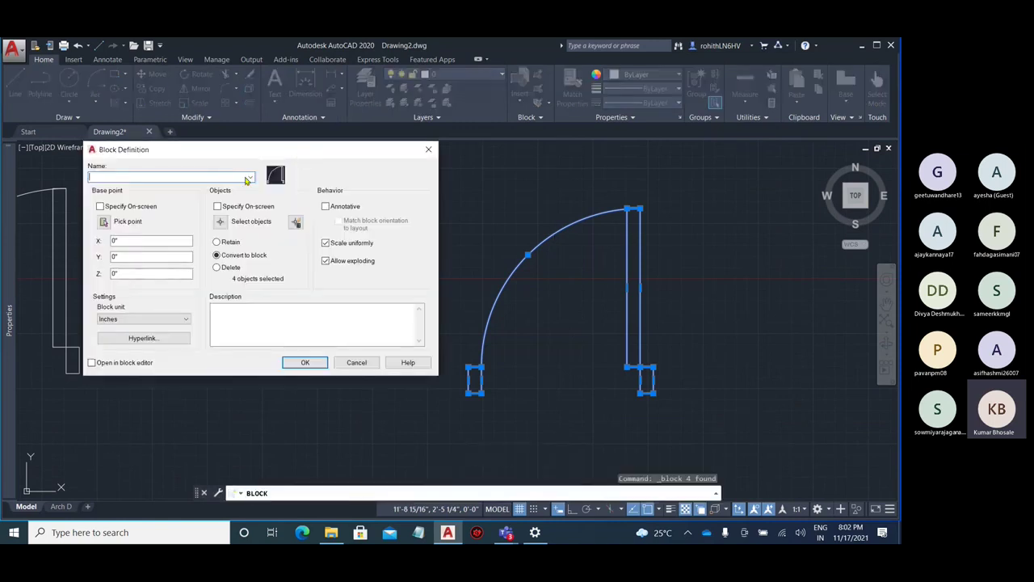
pyautogui.click(248, 178)
pyautogui.click(179, 178)
pyautogui.write('Door 3')
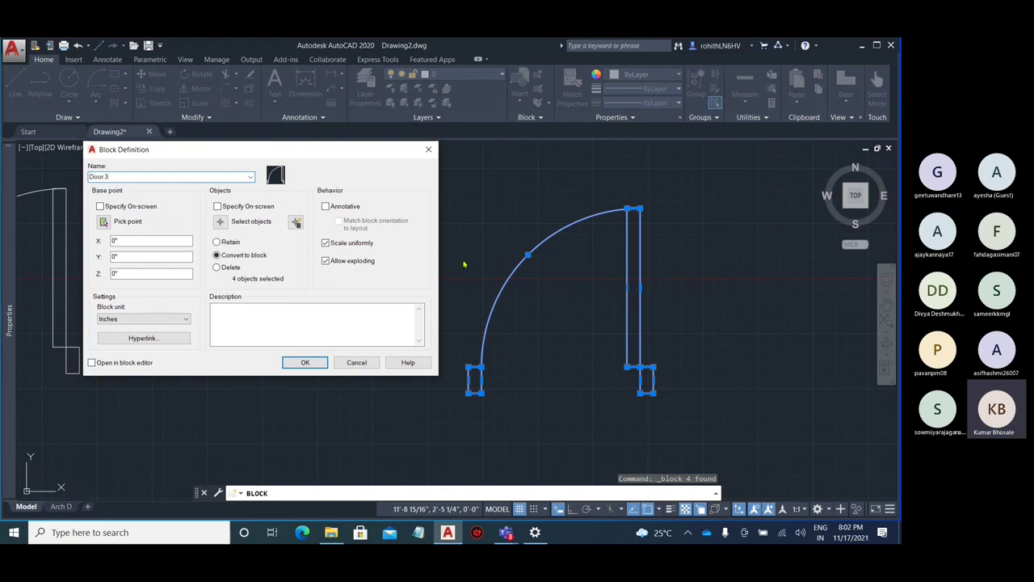
pyautogui.click(232, 269)
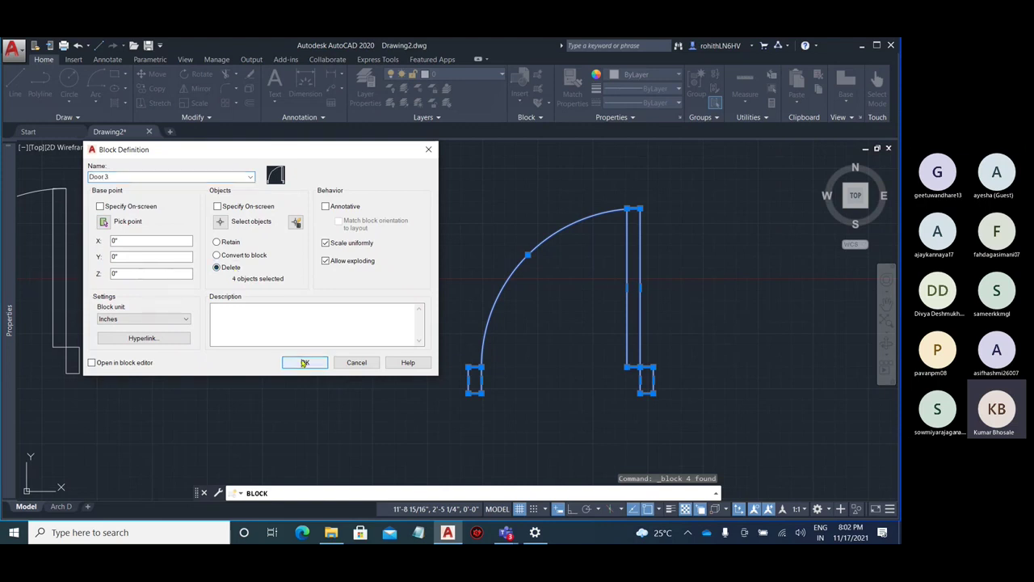
pyautogui.click(305, 362)
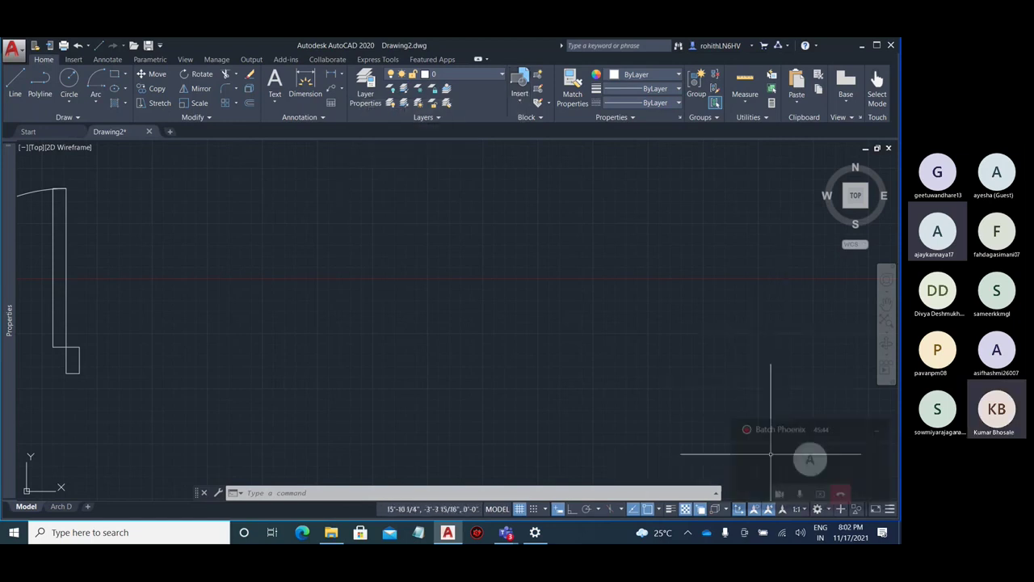
pyautogui.click(787, 453)
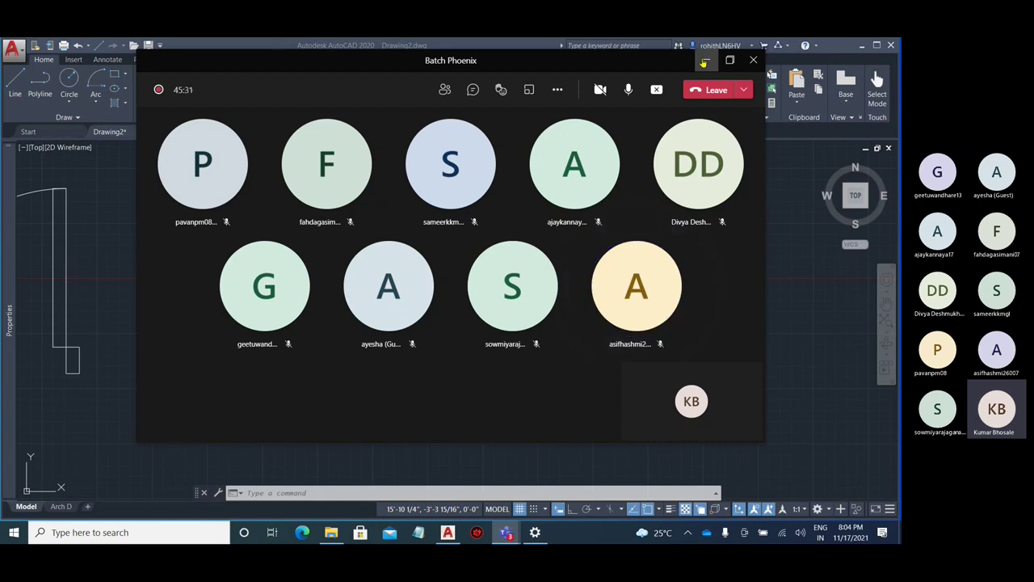
pyautogui.click(703, 62)
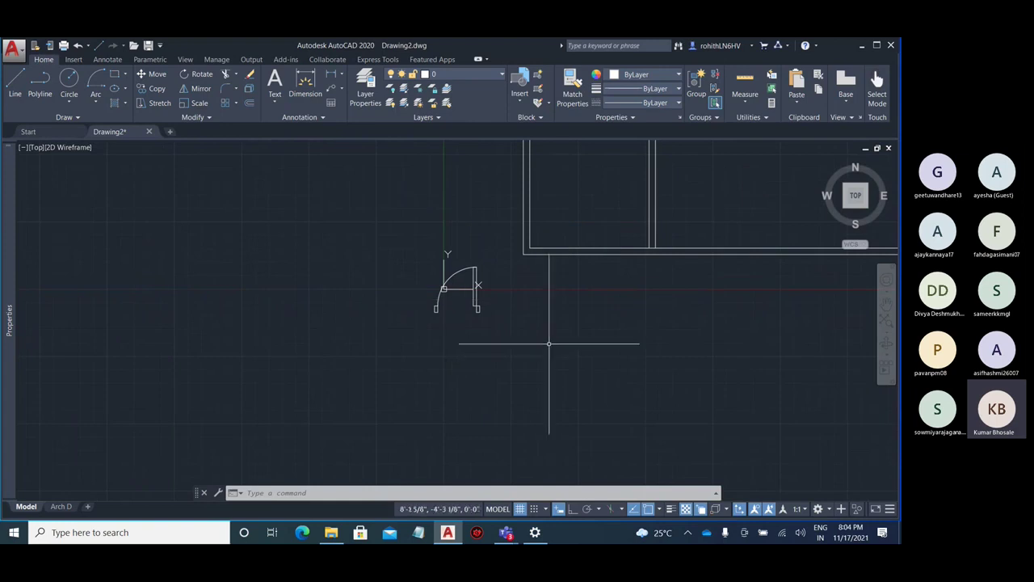
# Insert the International Speed Limit block from the Civil tool palette
pyautogui.hotkey('ctrl', '3')
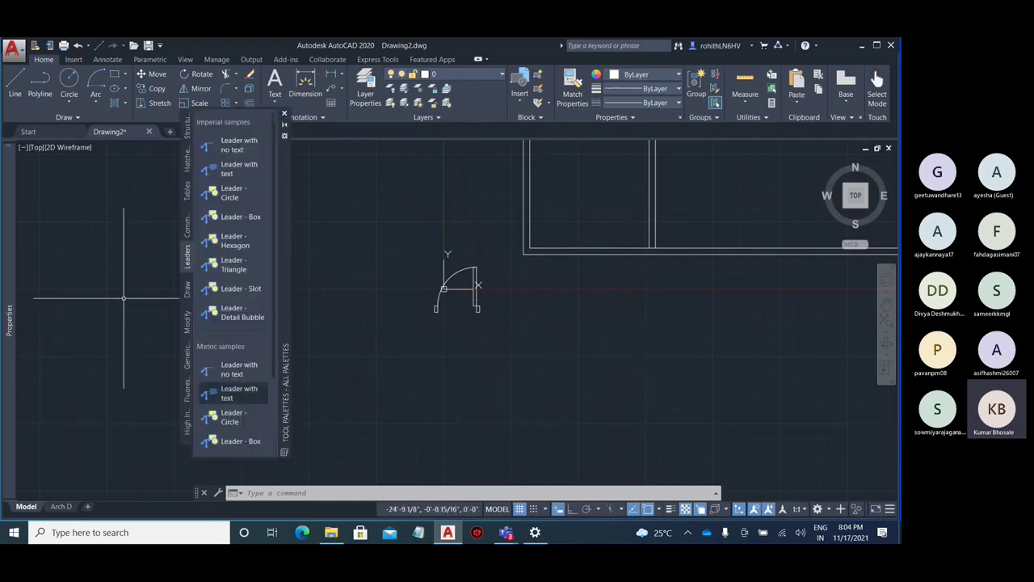
pyautogui.click(188, 446)
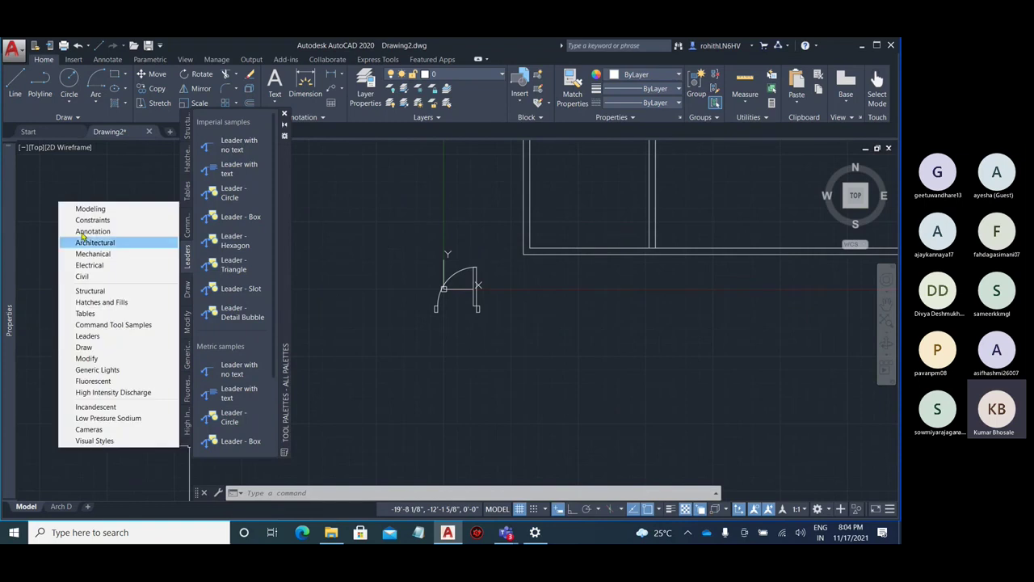
pyautogui.click(101, 277)
pyautogui.click(255, 197)
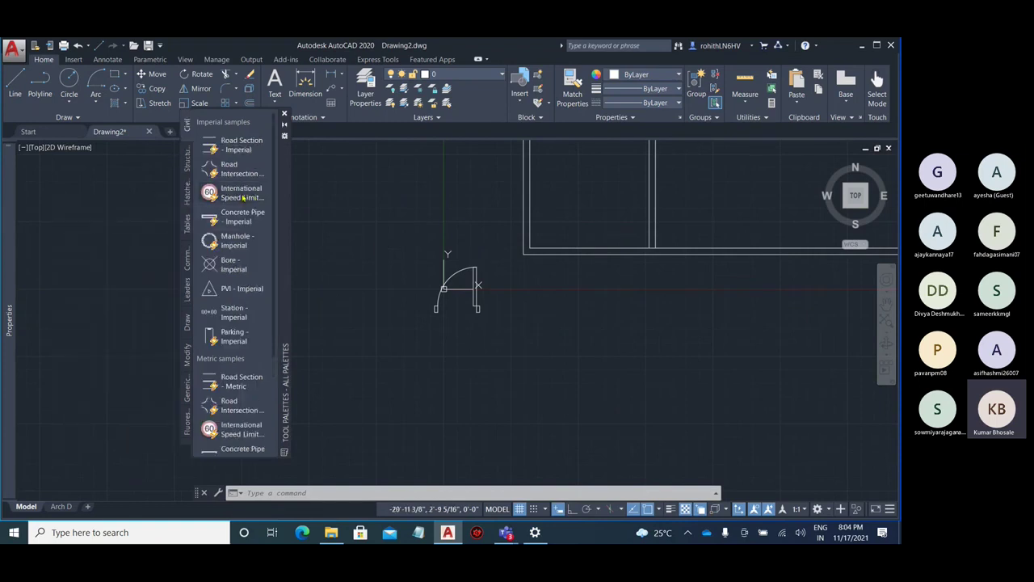
pyautogui.scroll(5, 437, 364)
pyautogui.click(429, 363)
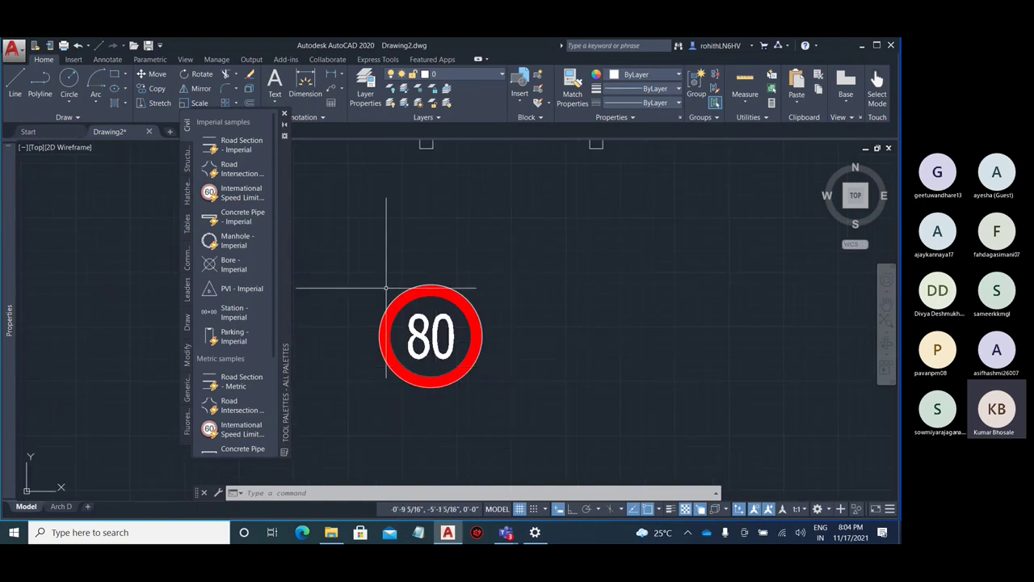
# Switch the sign's lookup to End All Limits, then End Minimum
pyautogui.click(477, 319)
pyautogui.scroll(-2, 484, 323)
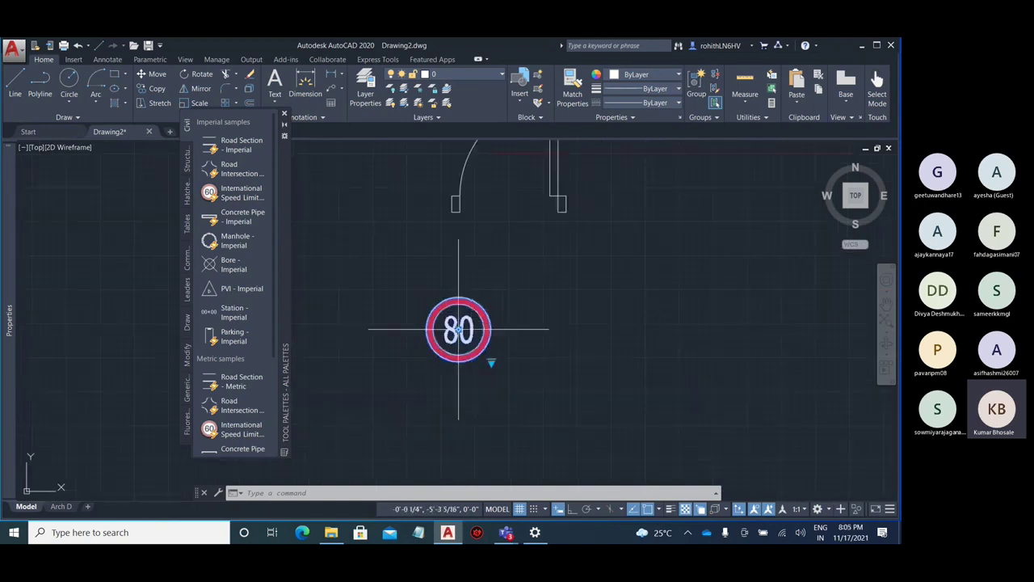
pyautogui.scroll(4, 458, 329)
pyautogui.scroll(-2, 517, 327)
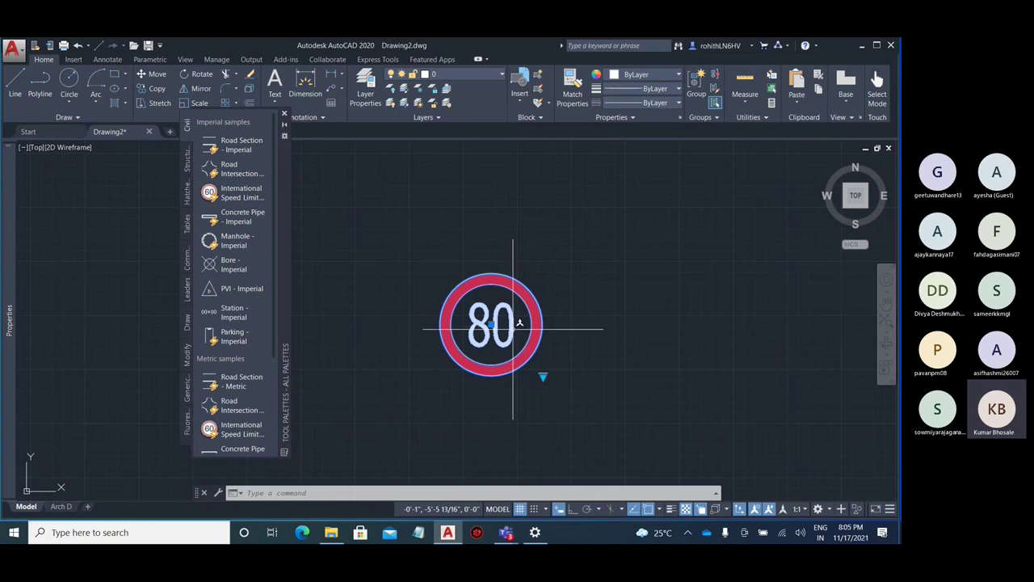
pyautogui.click(543, 377)
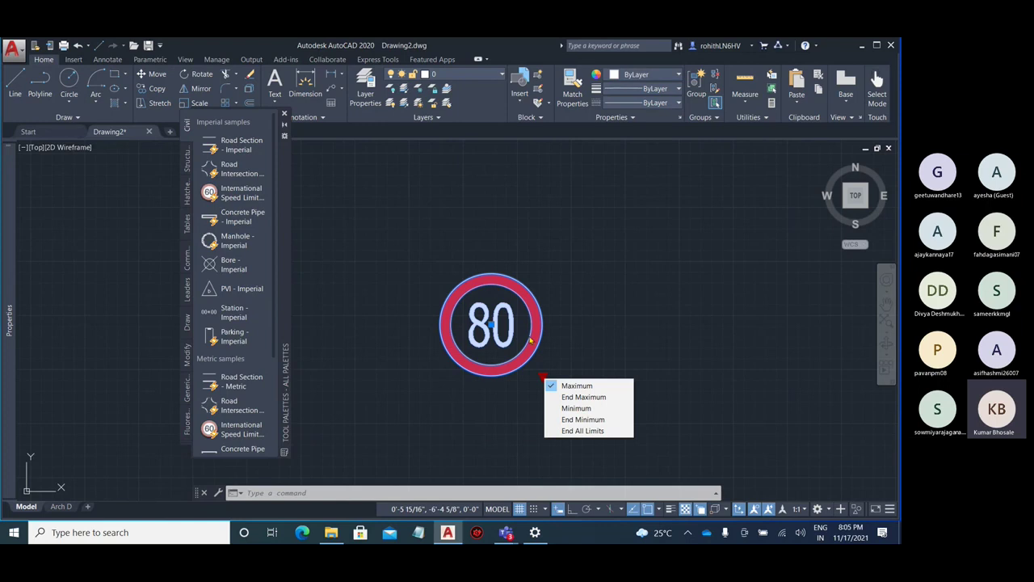
pyautogui.click(583, 431)
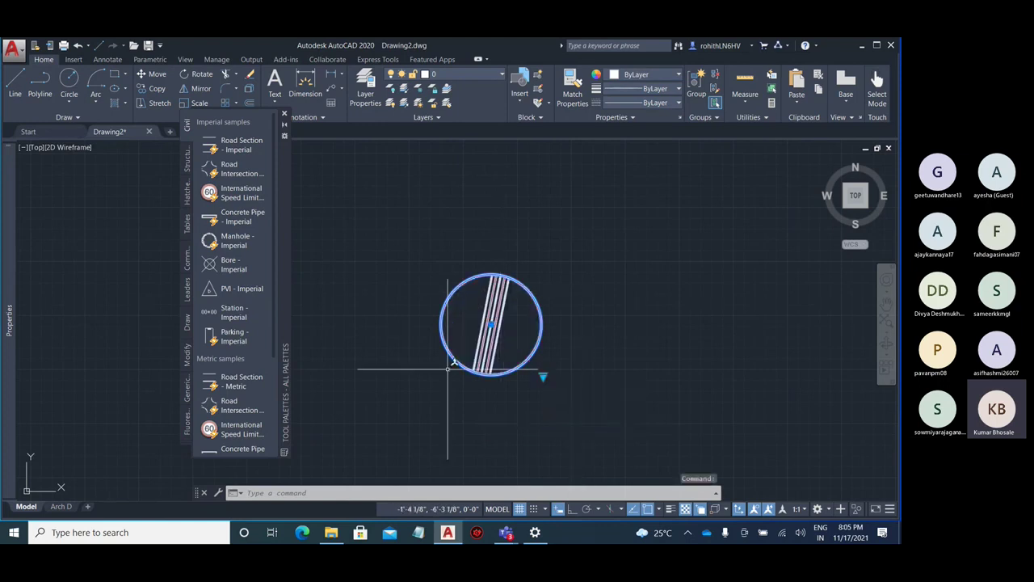
pyautogui.click(543, 377)
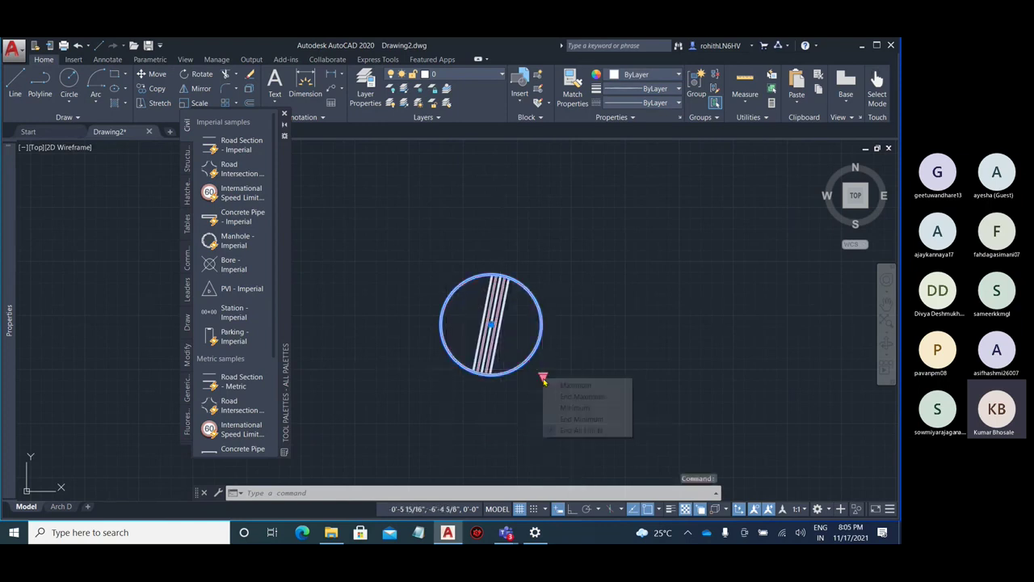
pyautogui.click(595, 420)
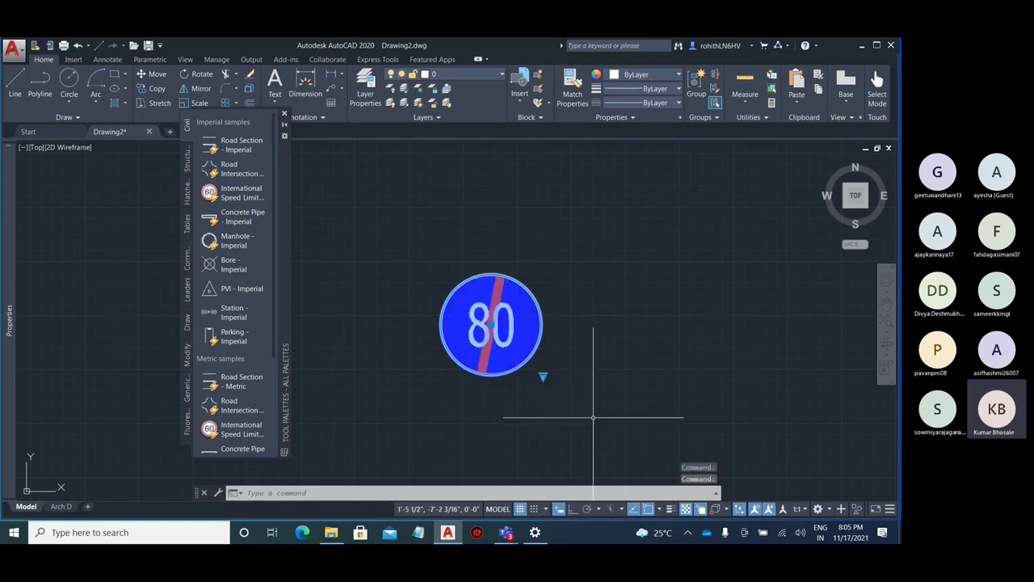
# Try Minimum, settle on End Minimum, and deselect the sign
pyautogui.click(543, 377)
pyautogui.click(594, 409)
pyautogui.click(543, 376)
pyautogui.click(588, 418)
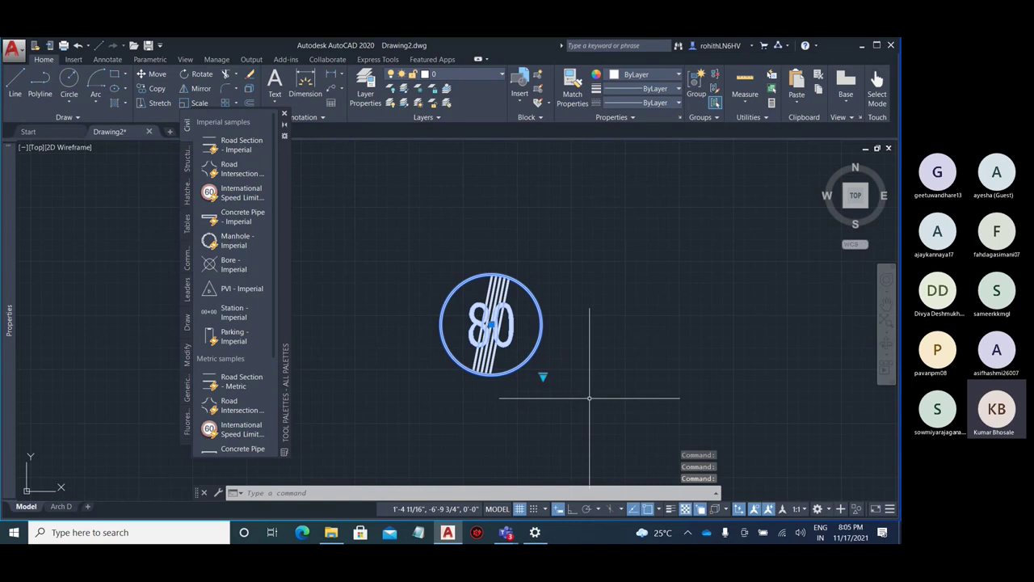
pyautogui.press('Escape')
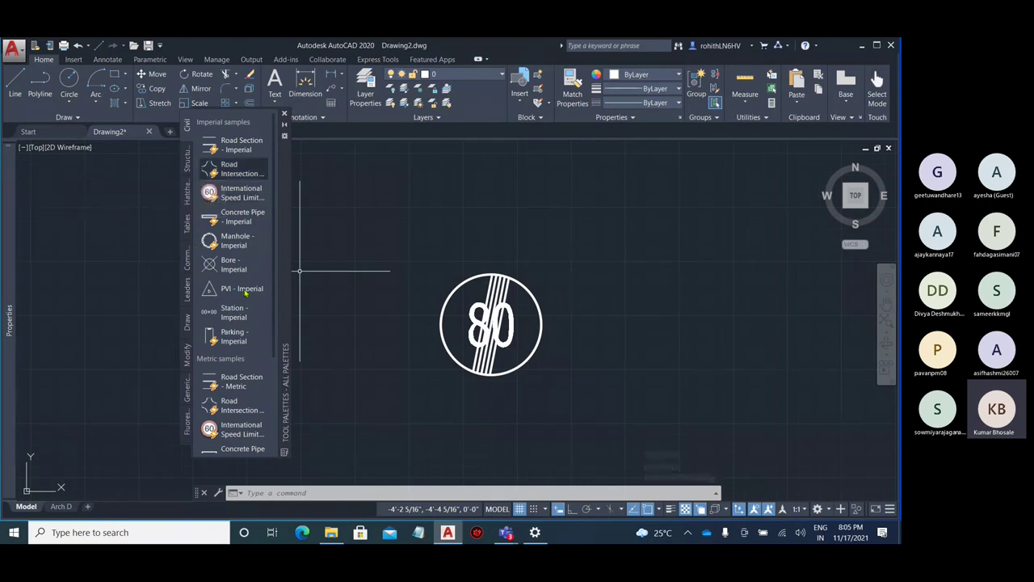
pyautogui.scroll(-3, 198, 343)
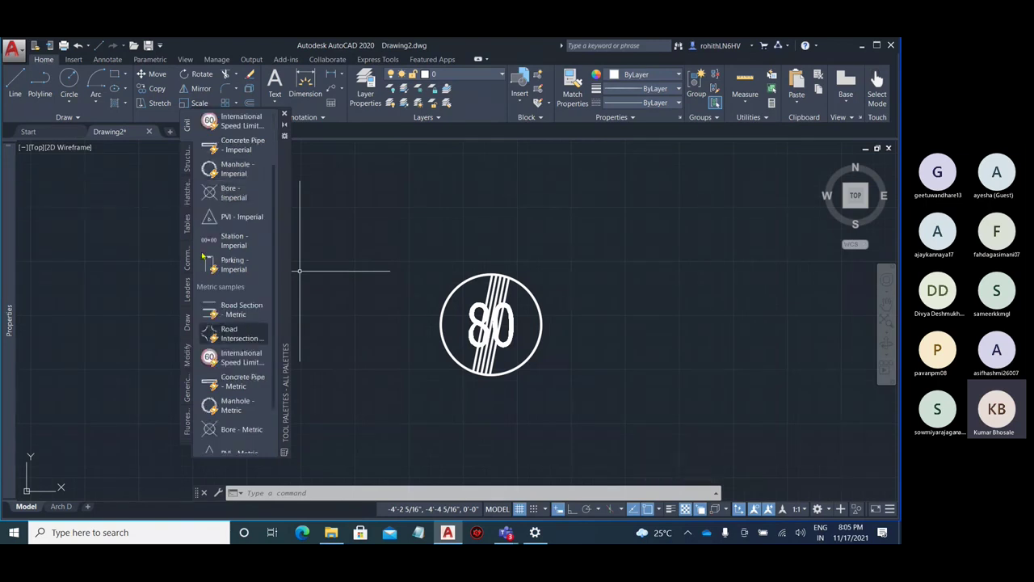
# Switch the Tool Palettes to Architectural and cancel the Door - Imperial insertion
pyautogui.click(187, 444)
pyautogui.click(121, 242)
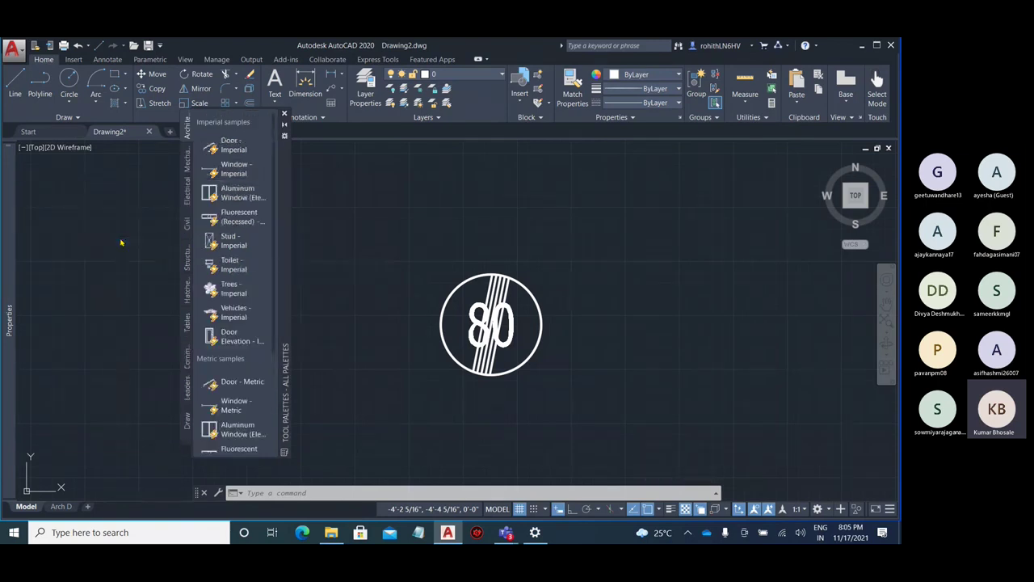
pyautogui.click(236, 145)
pyautogui.scroll(-2, 396, 289)
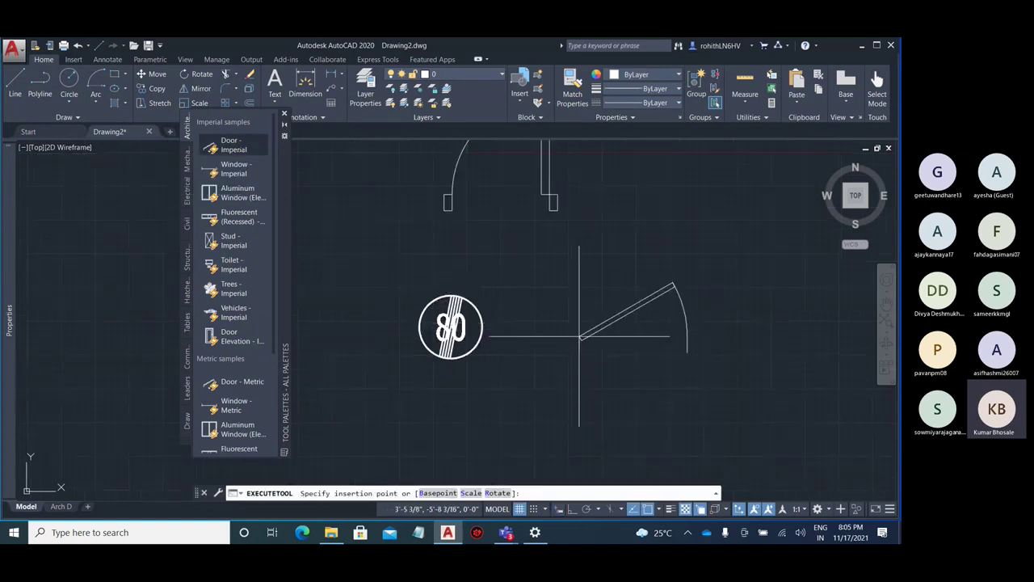
pyautogui.press('Escape')
pyautogui.scroll(1, 686, 332)
# Stretch the existing door block's width grip to make the door wider
pyautogui.click(677, 340)
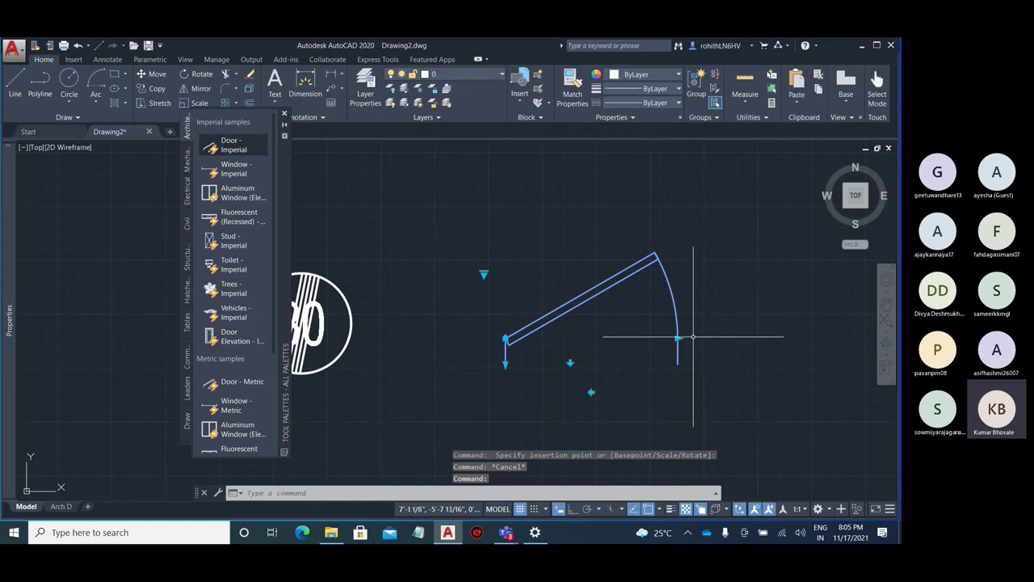
pyautogui.click(677, 340)
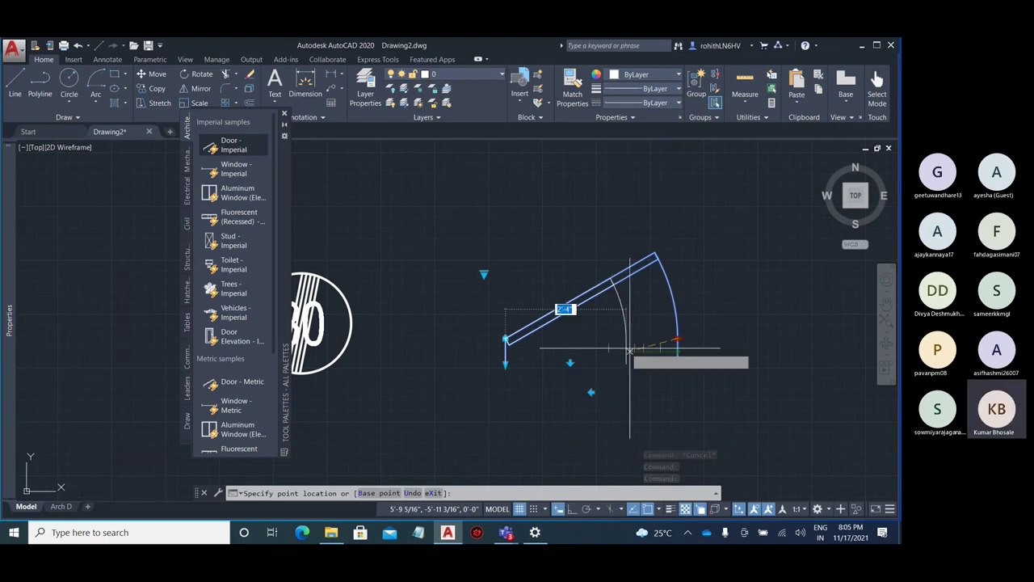
pyautogui.scroll(2, 634, 349)
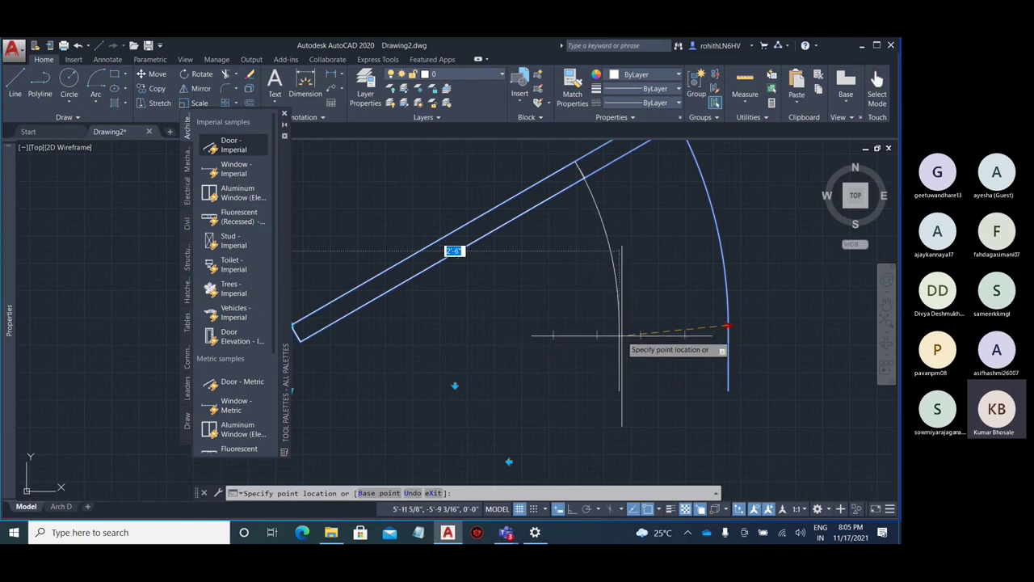
pyautogui.click(680, 329)
# Flip the door so it swings above its hinge line
pyautogui.scroll(-4, 680, 329)
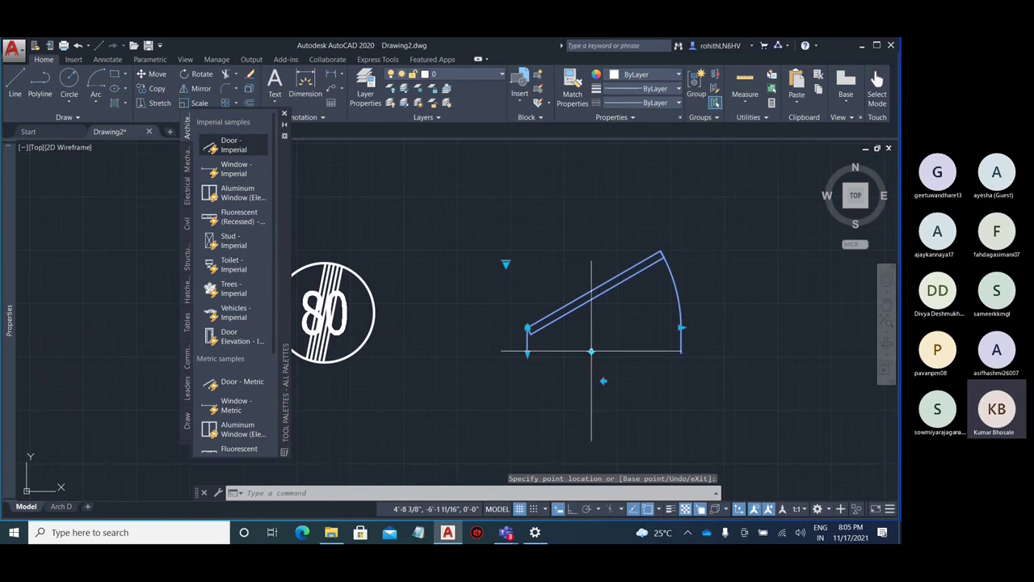
pyautogui.click(594, 331)
pyautogui.click(594, 331)
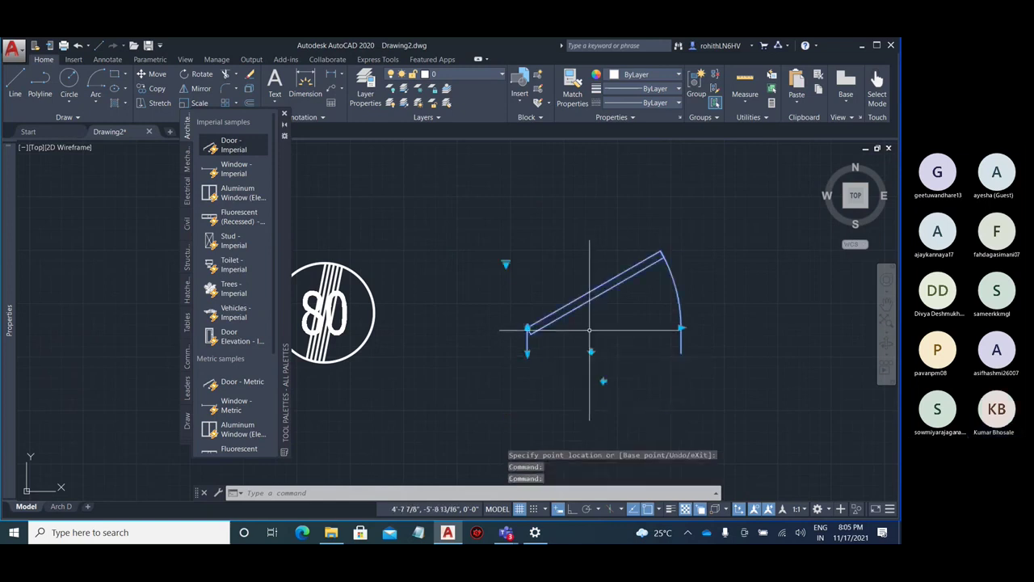
pyautogui.hotkey('ctrl', 'z')
pyautogui.click(591, 331)
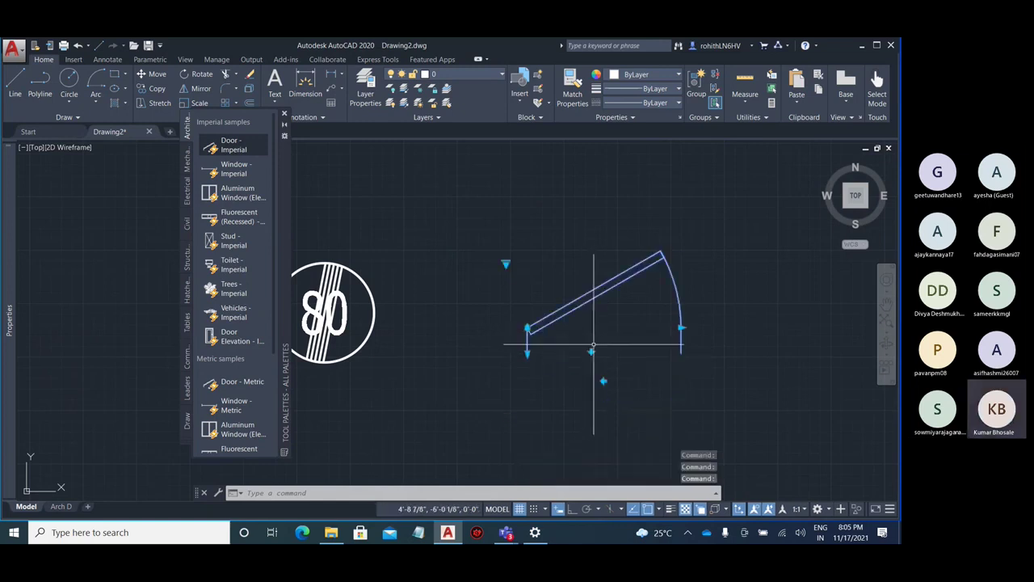
pyautogui.click(594, 349)
pyautogui.click(591, 330)
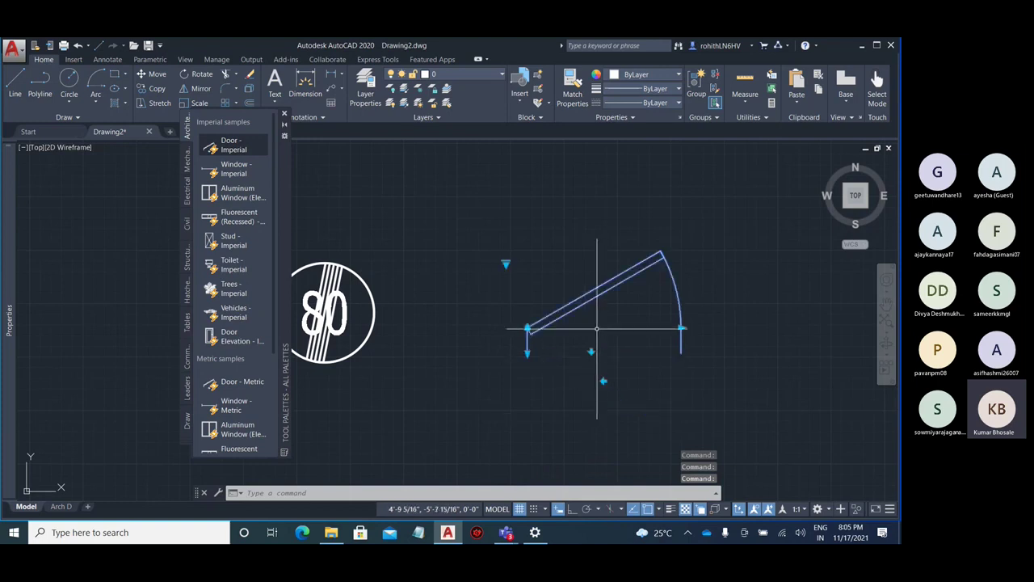
# Try the door's Closed and Open 45° positions from its lookup grip
pyautogui.click(506, 265)
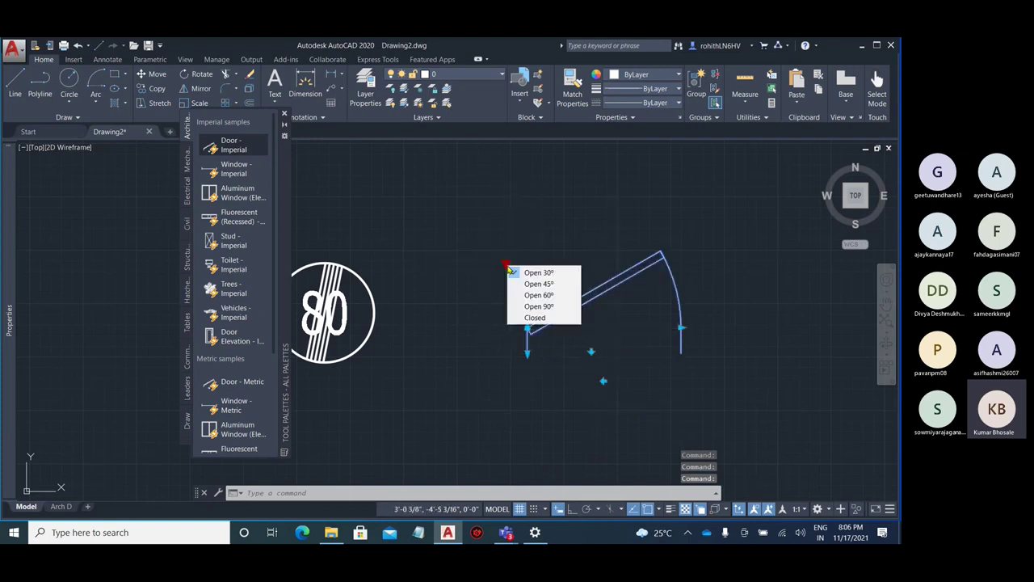
pyautogui.click(555, 317)
pyautogui.press('Escape')
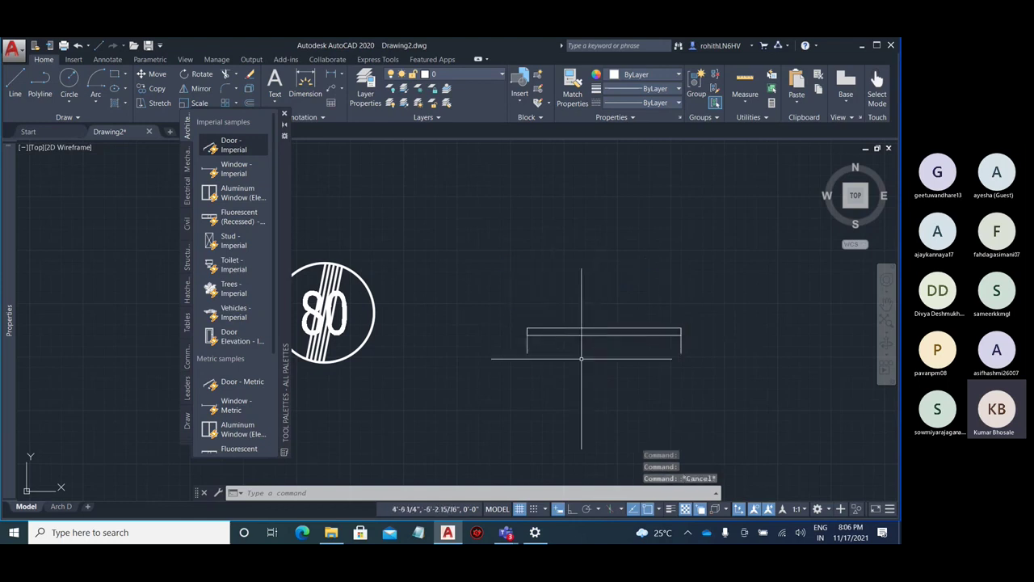
pyautogui.click(551, 332)
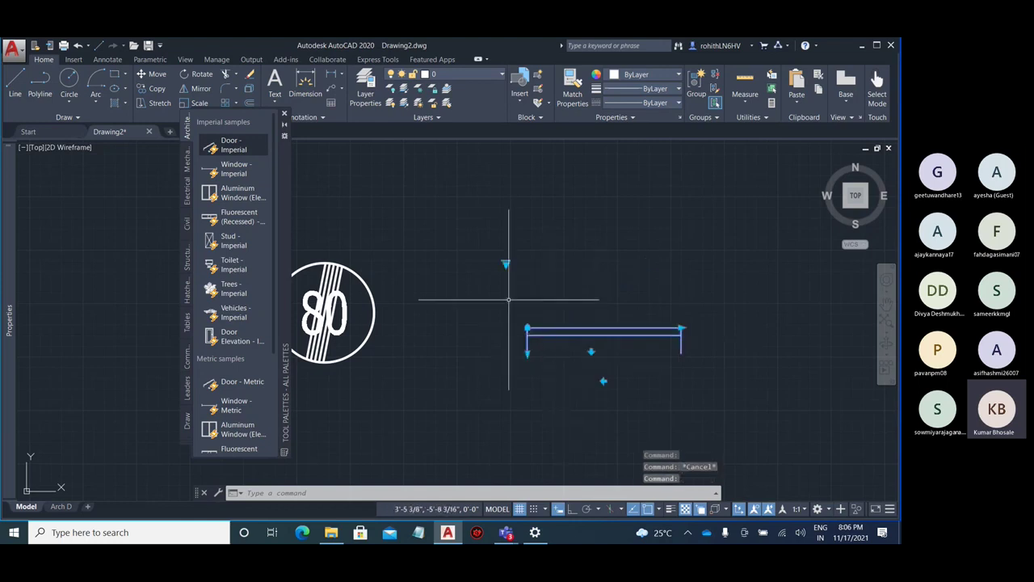
pyautogui.click(506, 265)
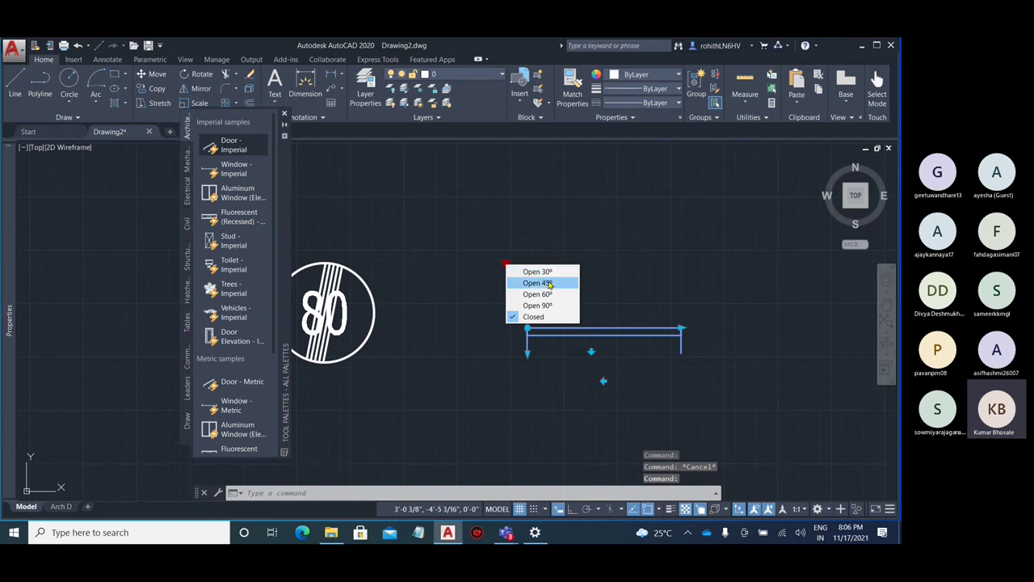
pyautogui.click(537, 283)
pyautogui.press('Escape')
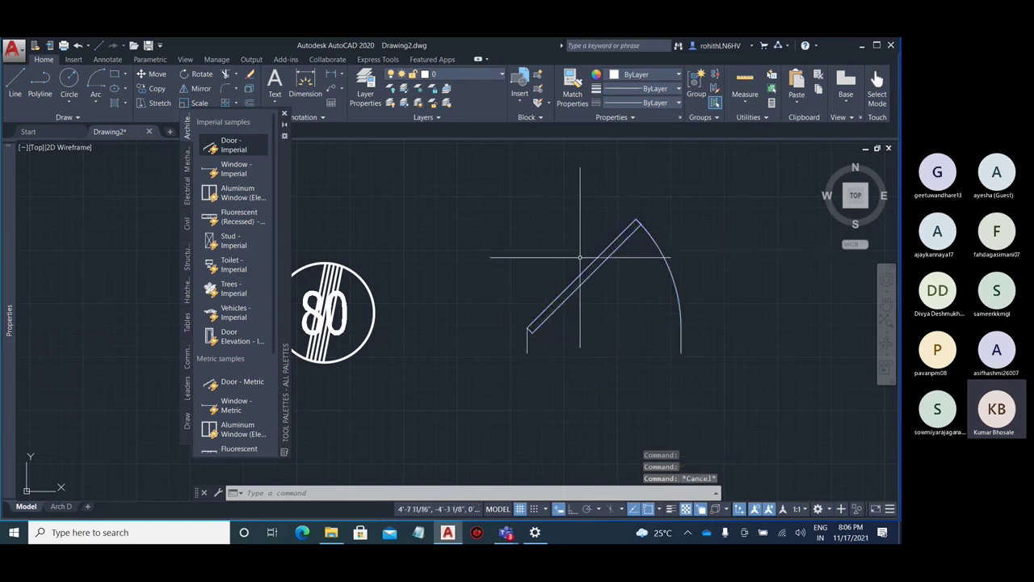
# Copy the door block with CO, using its lower-left corner as base point
pyautogui.click(566, 299)
pyautogui.write('co')
pyautogui.press('Return')
pyautogui.click(530, 330)
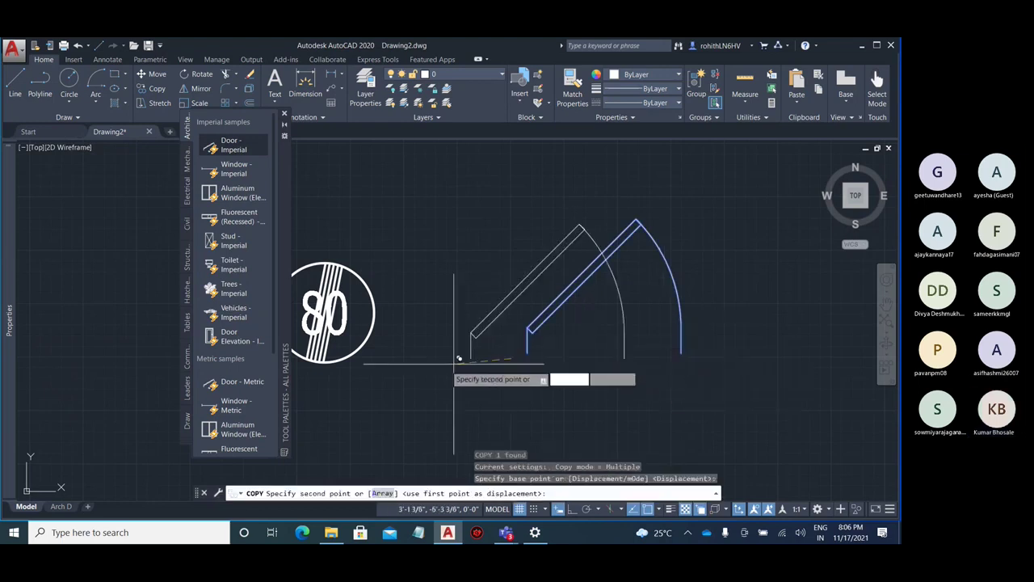
pyautogui.scroll(-4, 590, 352)
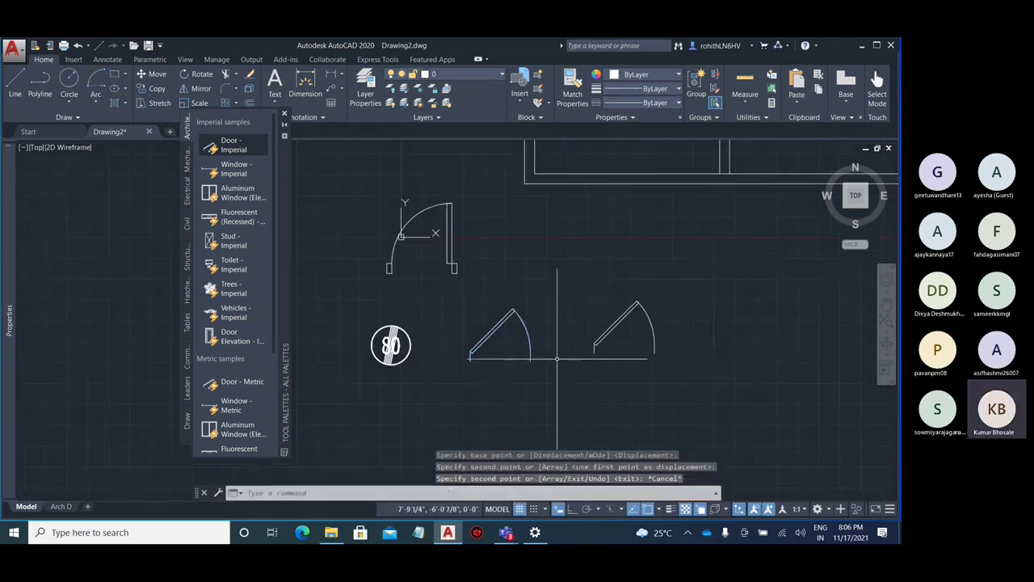
pyautogui.scroll(2, 606, 346)
pyautogui.press('Escape')
# Set the copied door on the right to Closed
pyautogui.click(616, 326)
pyautogui.click(572, 302)
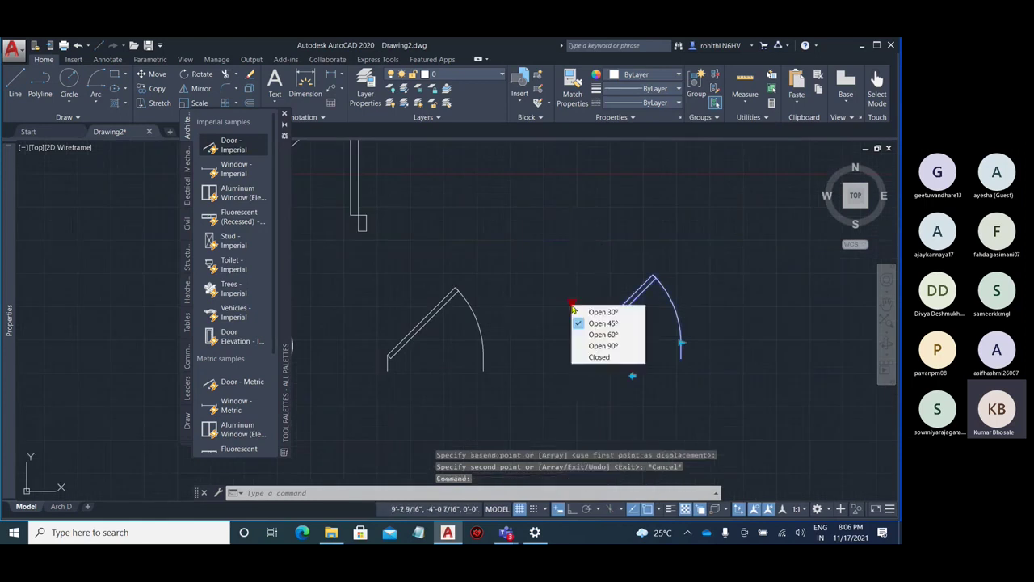
pyautogui.click(598, 356)
pyautogui.press('Escape')
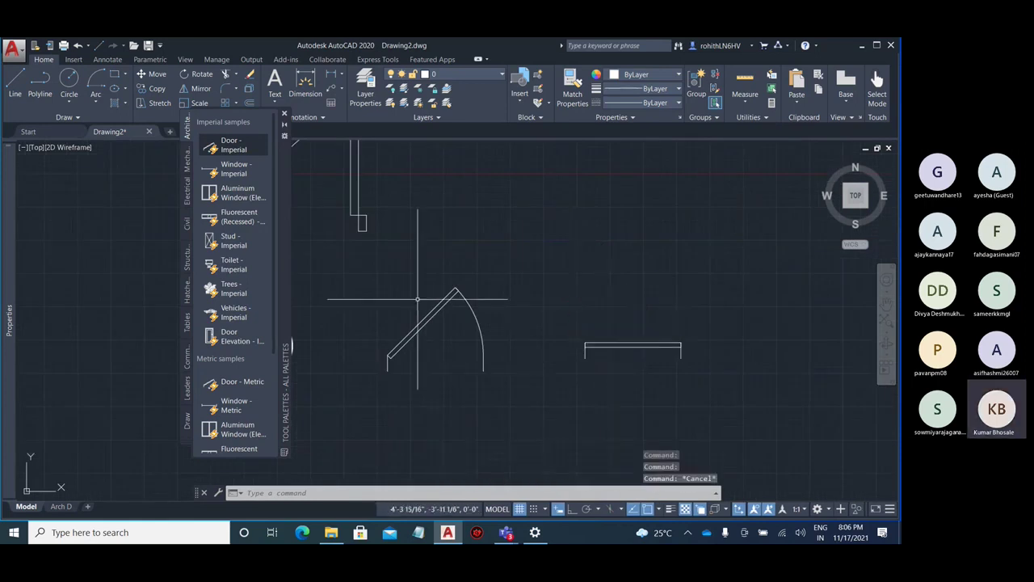
# Swing the original left door open to 90°
pyautogui.click(434, 313)
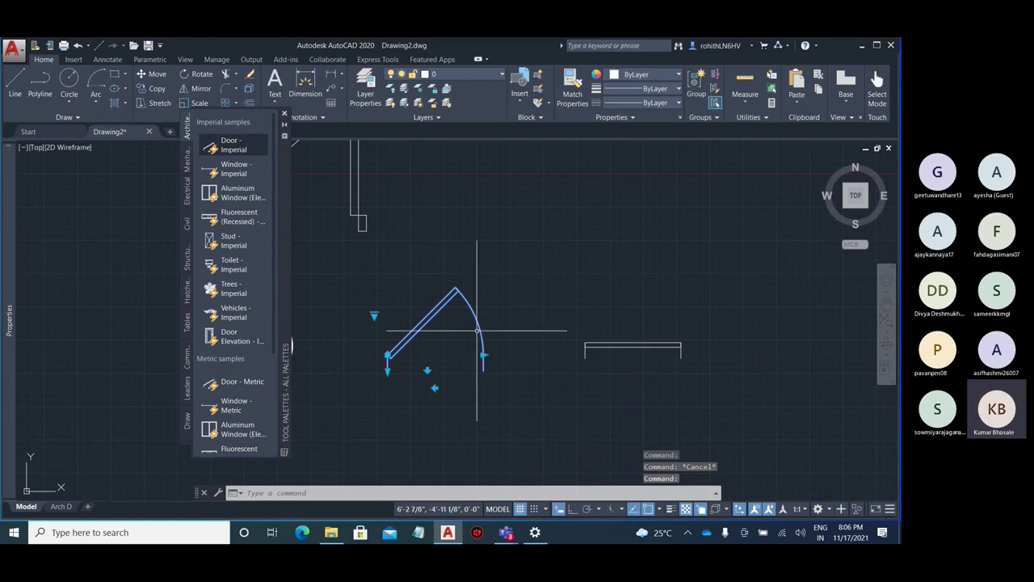
pyautogui.click(374, 316)
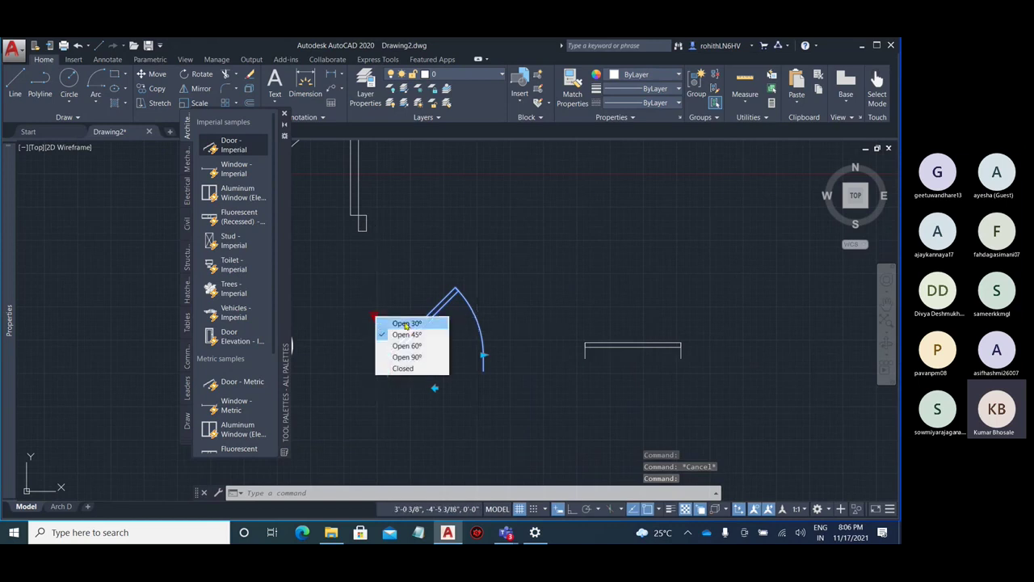
pyautogui.click(406, 356)
pyautogui.press('Escape')
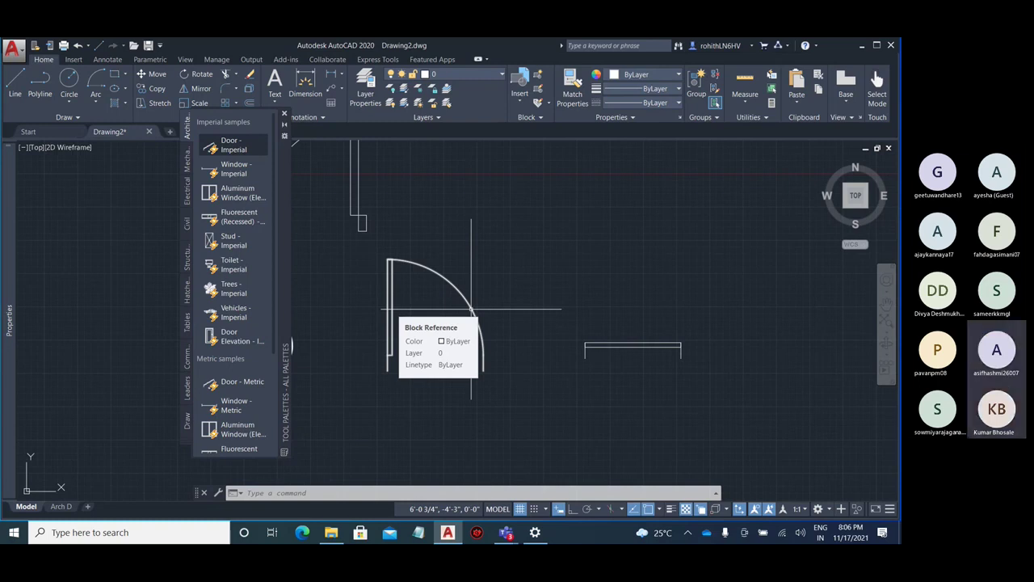
pyautogui.doubleClick(471, 309)
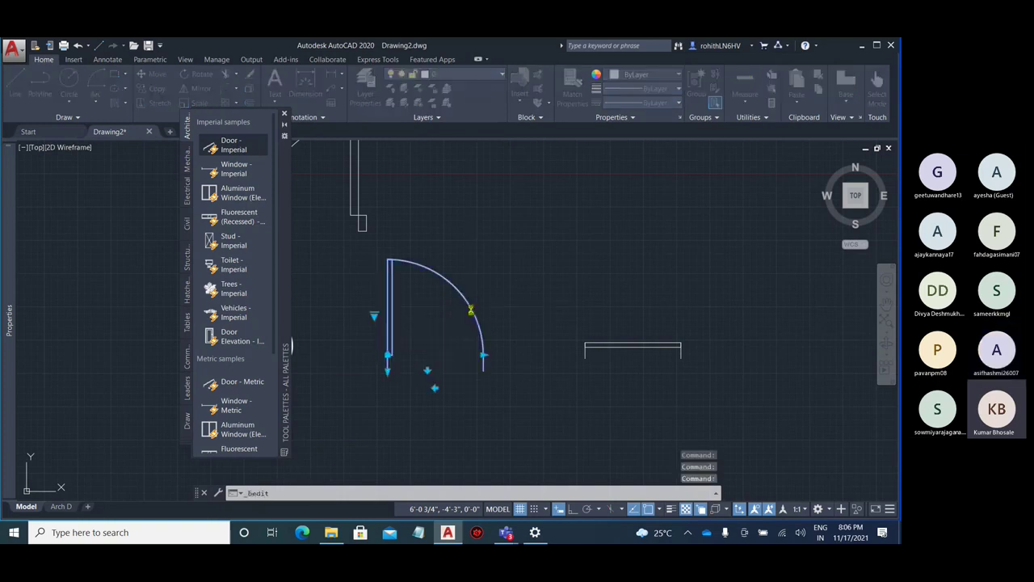
pyautogui.click(442, 363)
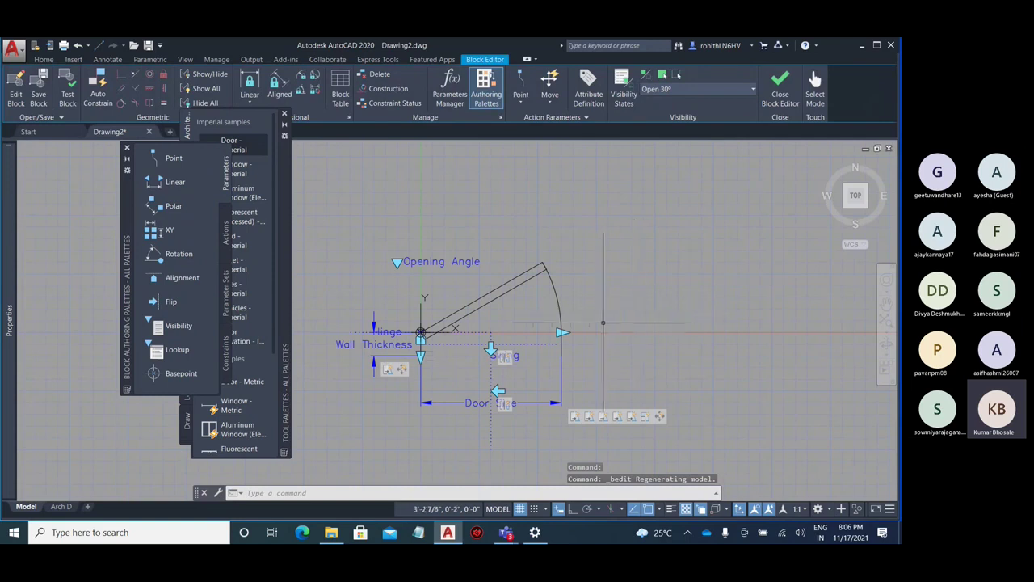
pyautogui.click(613, 316)
pyautogui.click(561, 344)
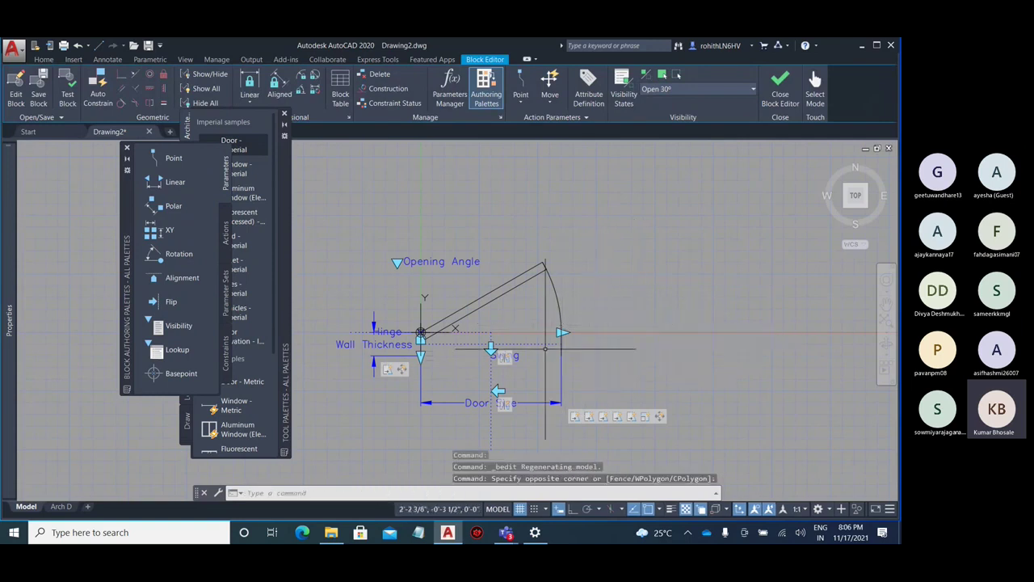
pyautogui.scroll(2, 560, 336)
pyautogui.scroll(2, 463, 324)
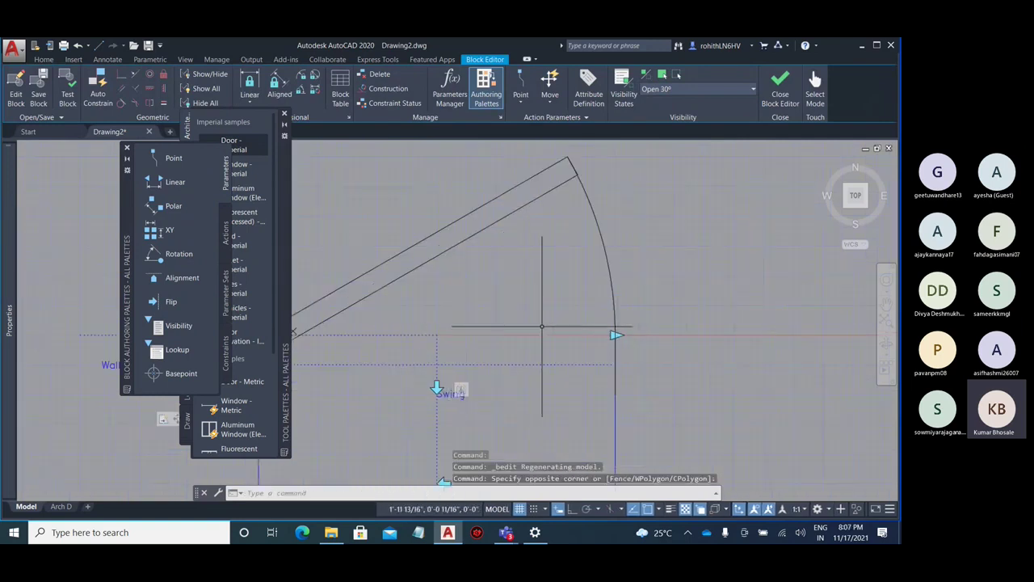
pyautogui.click(545, 326)
pyautogui.scroll(-4, 592, 278)
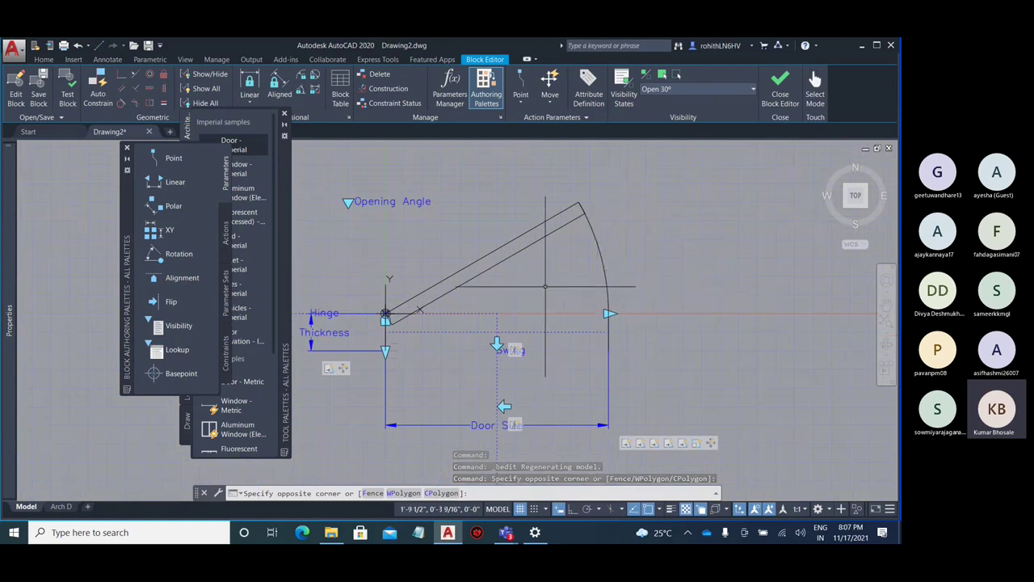
pyautogui.click(559, 301)
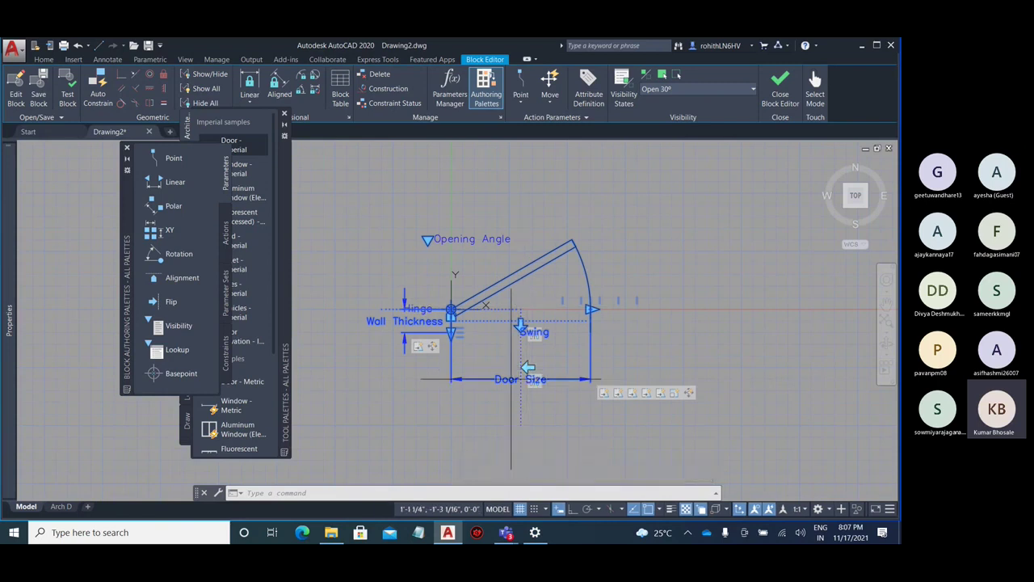
pyautogui.scroll(2, 505, 377)
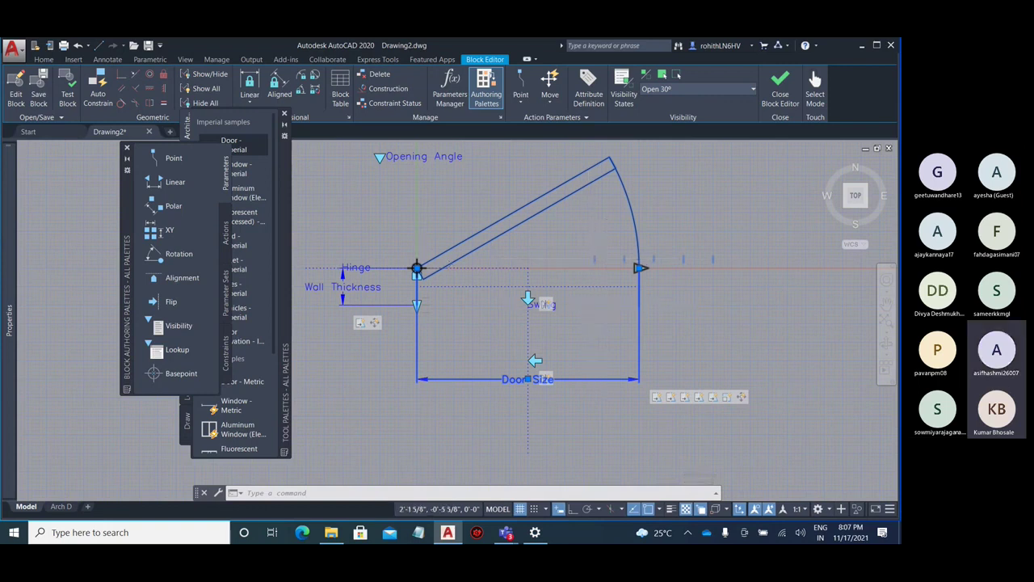
pyautogui.scroll(-4, 606, 310)
pyautogui.scroll(4, 596, 279)
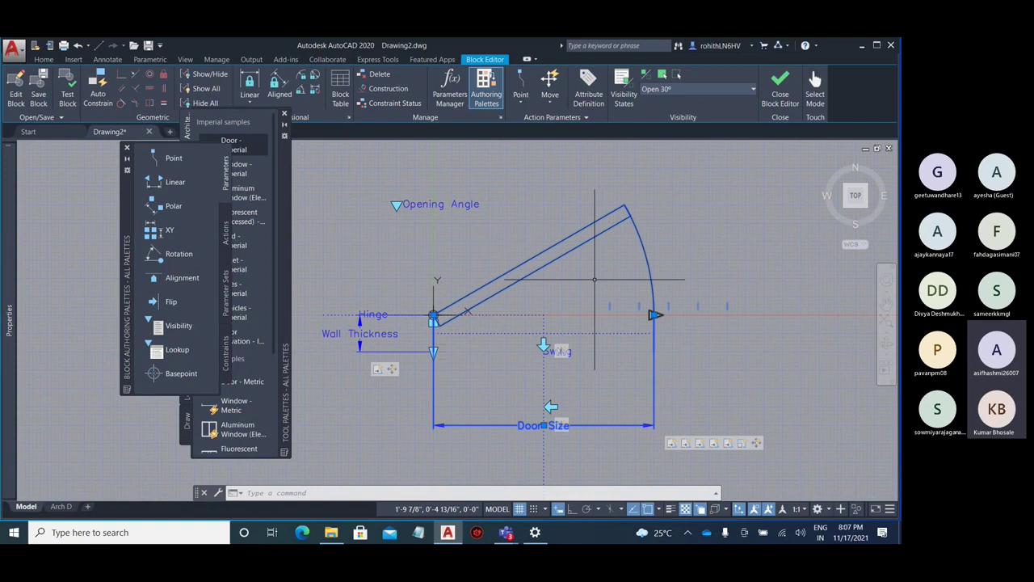
pyautogui.click(781, 90)
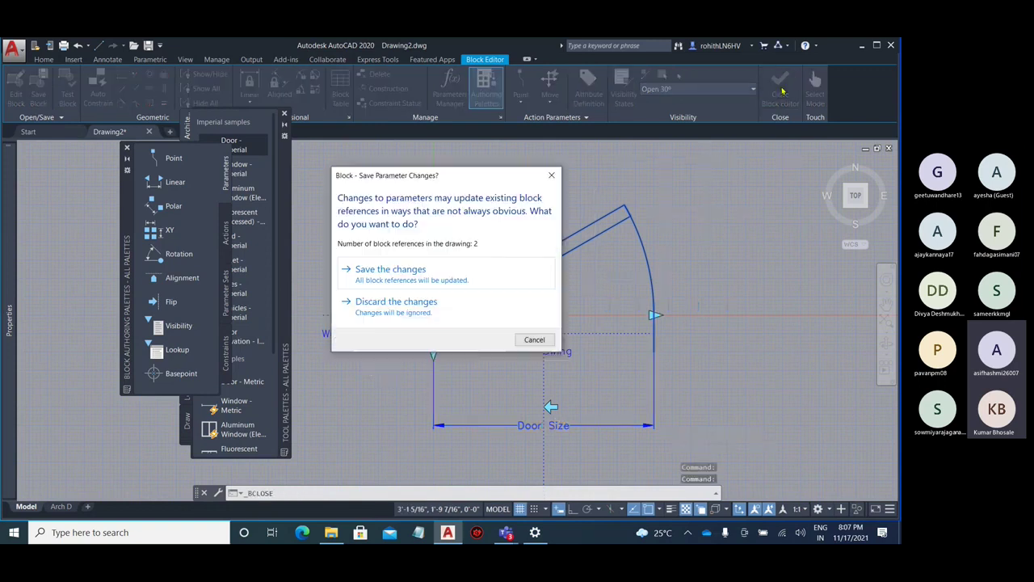
pyautogui.click(417, 281)
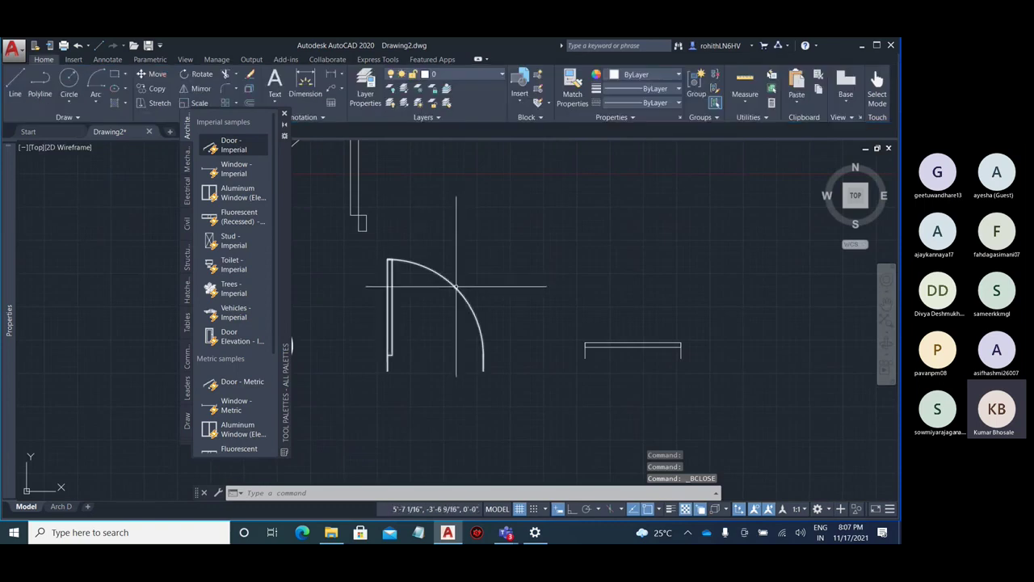
pyautogui.click(457, 284)
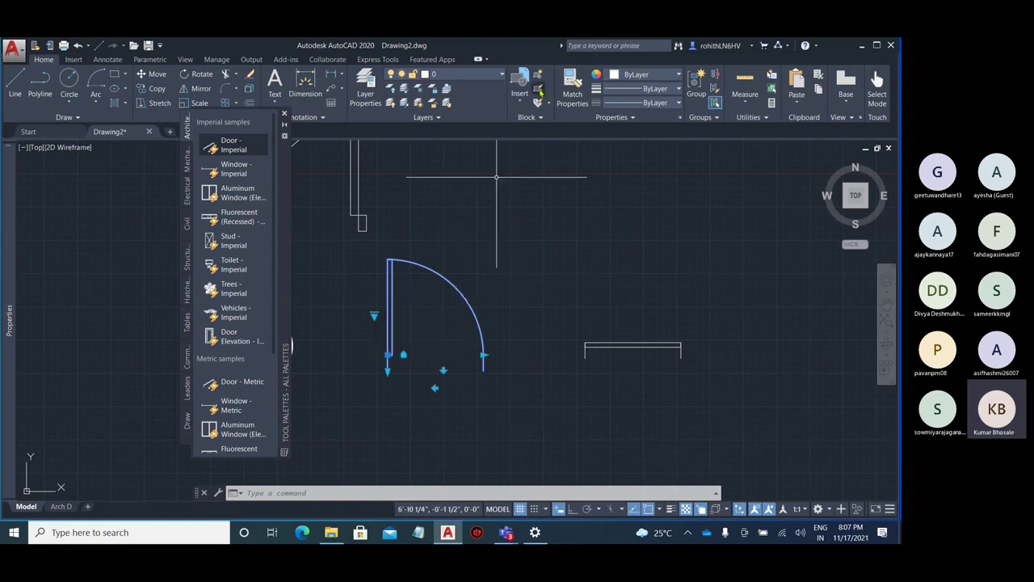
pyautogui.click(539, 92)
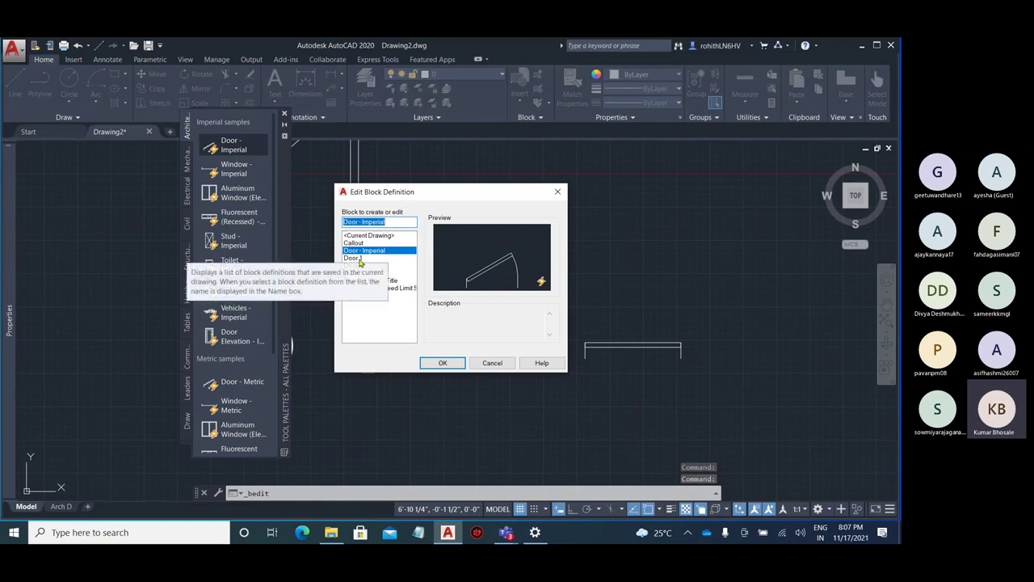
pyautogui.click(361, 265)
pyautogui.click(365, 272)
pyautogui.click(379, 251)
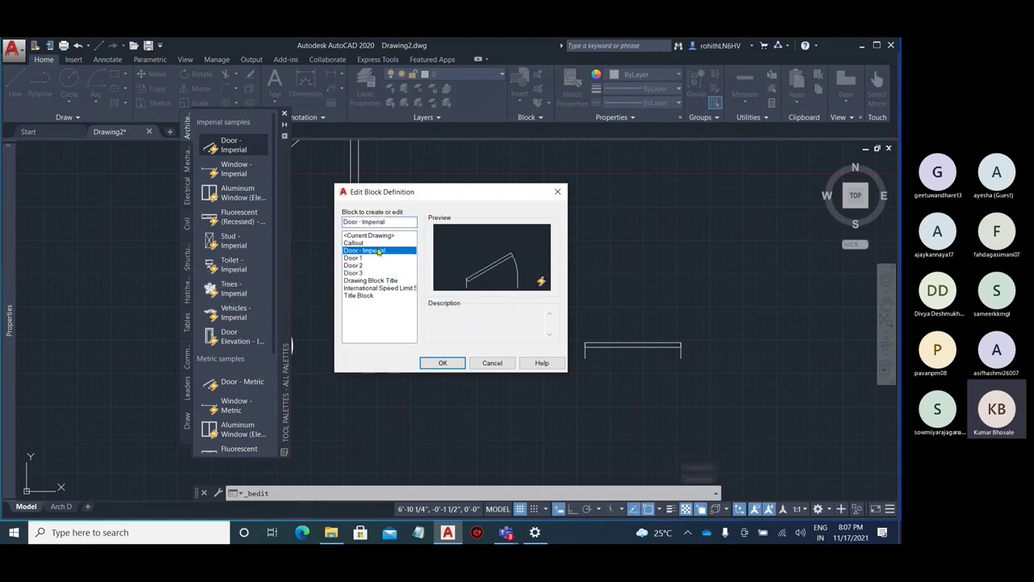
pyautogui.click(441, 364)
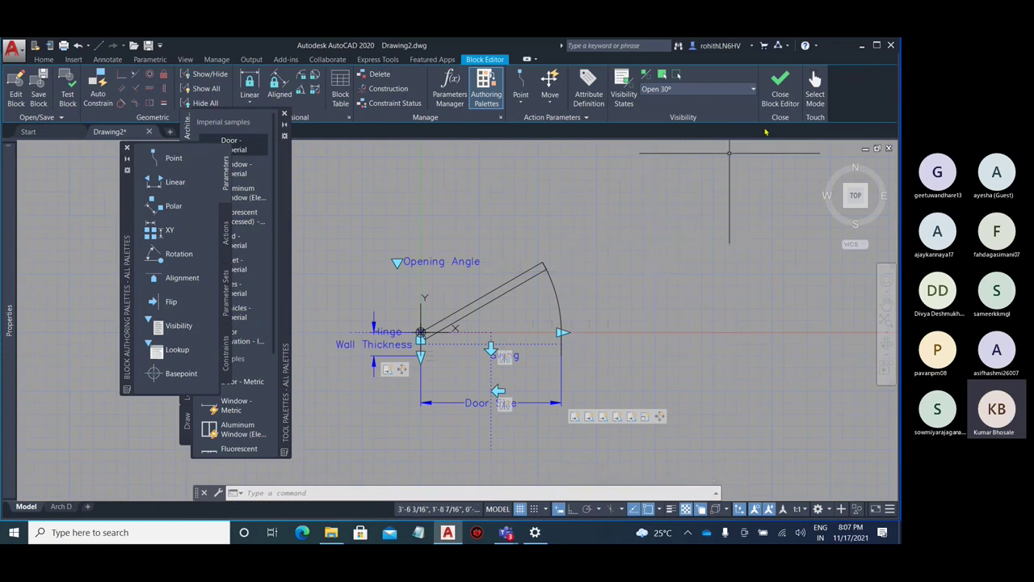
pyautogui.click(780, 88)
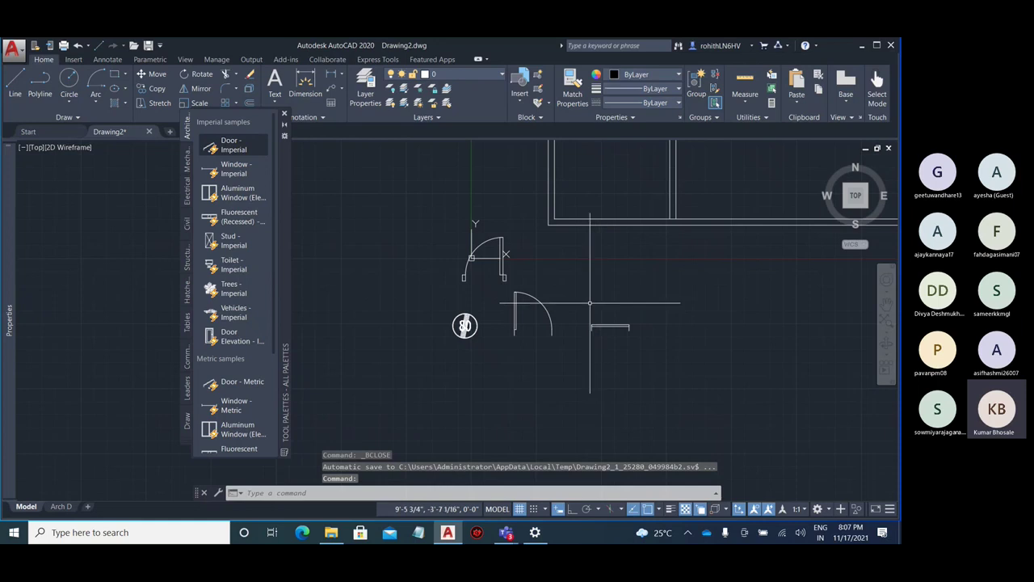
# Erase the small speed-limit sign block and pan the view to the open door
pyautogui.press('Escape')
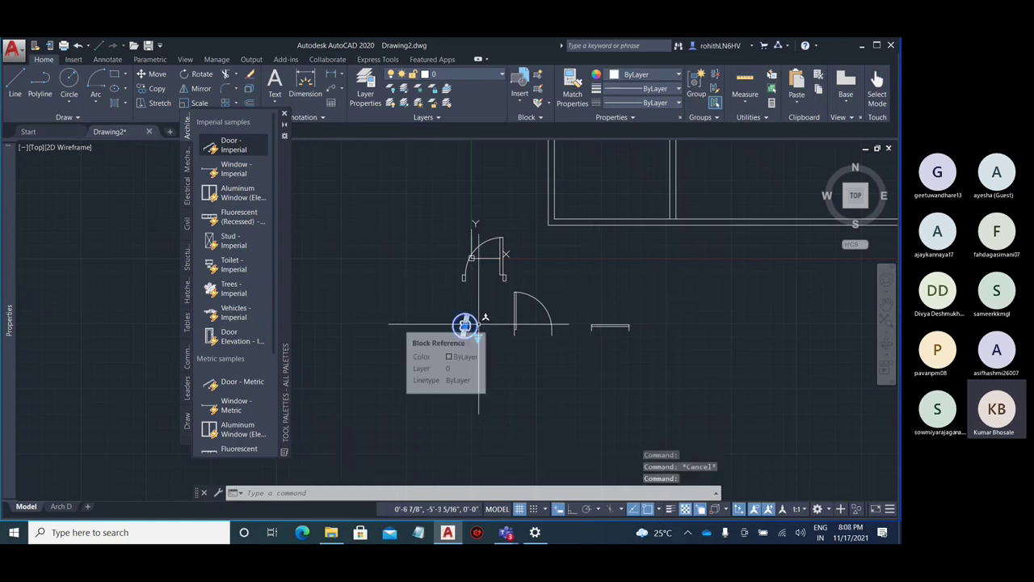
pyautogui.click(478, 325)
pyautogui.press('Delete')
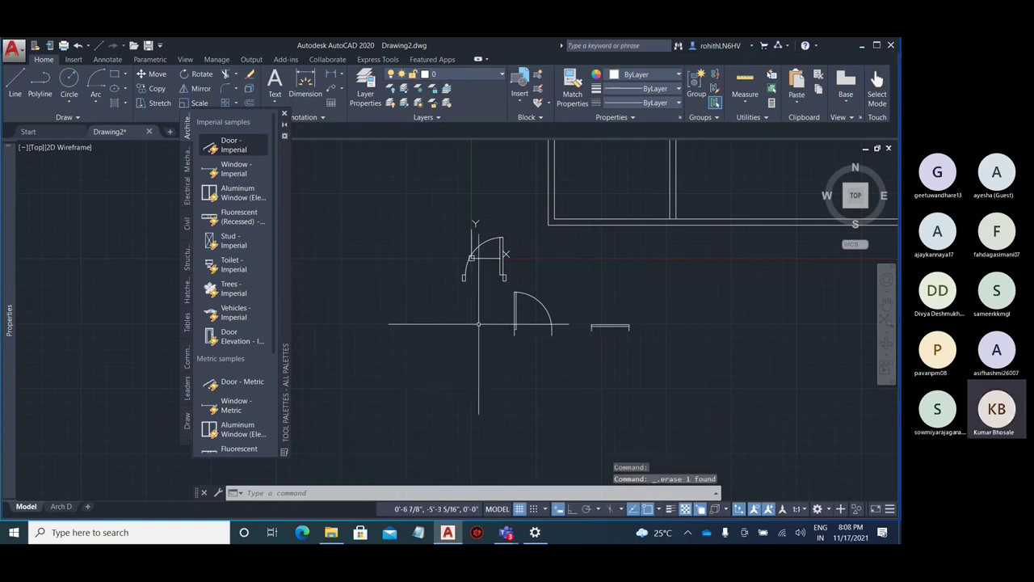
pyautogui.scroll(4, 622, 325)
pyautogui.click(612, 324)
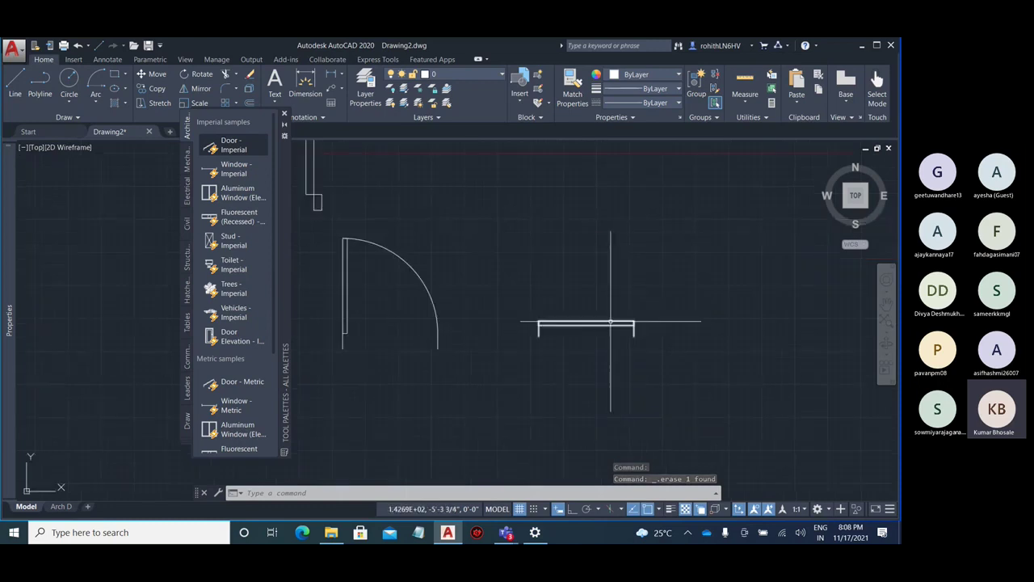
pyautogui.scroll(2, 596, 322)
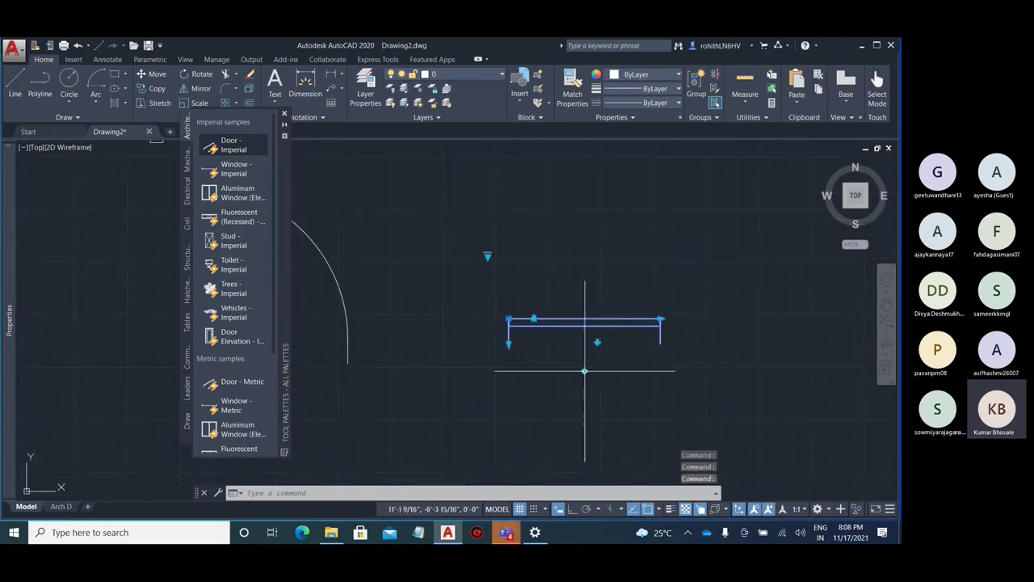
pyautogui.scroll(-4, 595, 324)
pyautogui.moveTo(365, 296); pyautogui.dragTo(530, 282, button='middle')
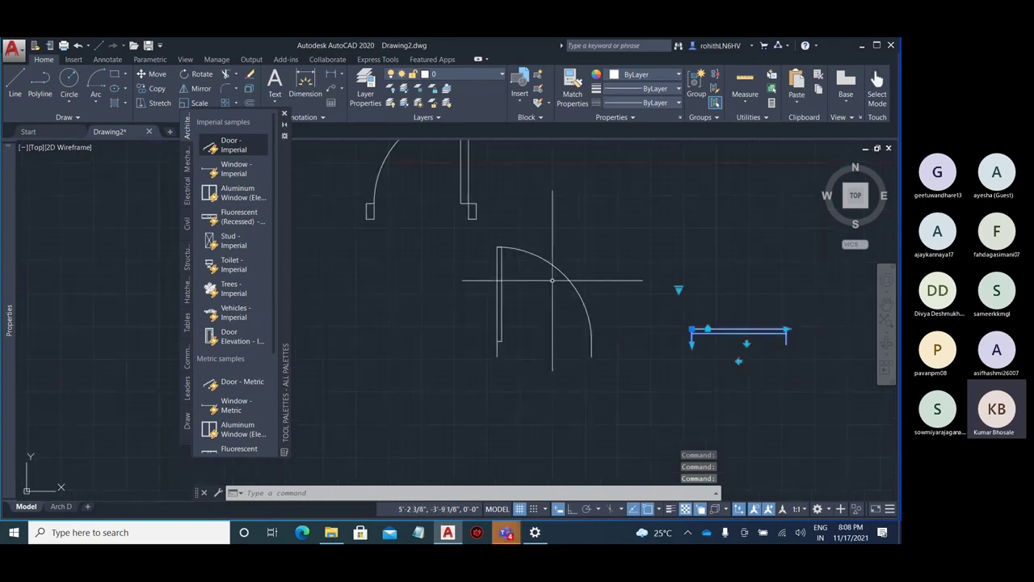
# Flip the open door's swing and hinge side so its arc sits above
pyautogui.click(568, 273)
pyautogui.click(549, 358)
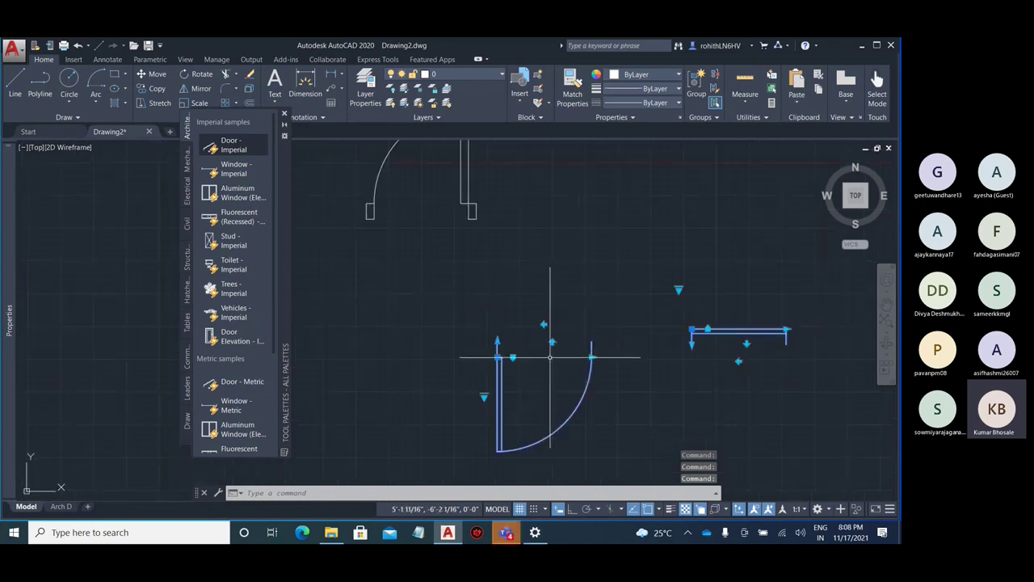
pyautogui.click(544, 324)
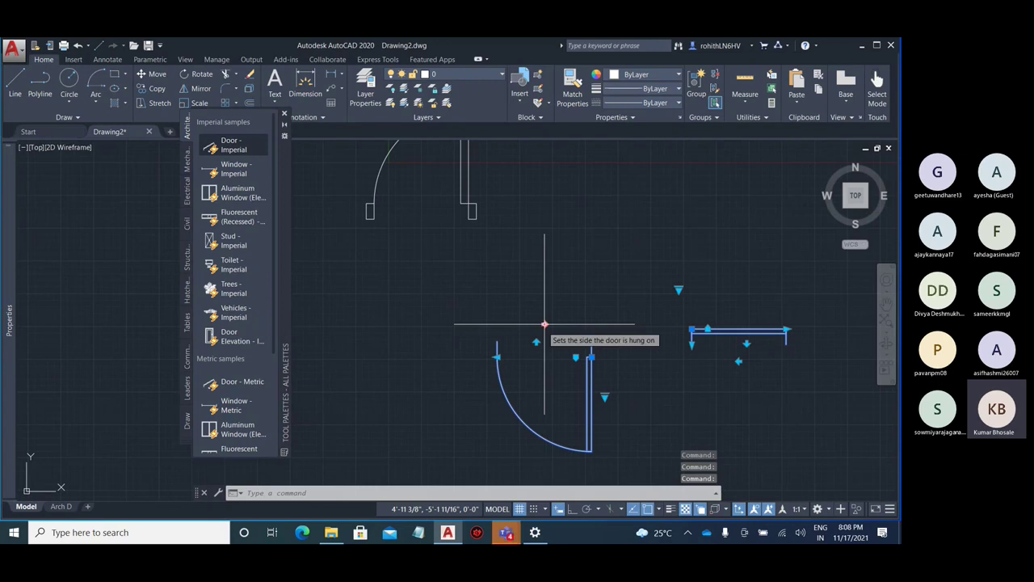
pyautogui.click(543, 324)
pyautogui.click(552, 343)
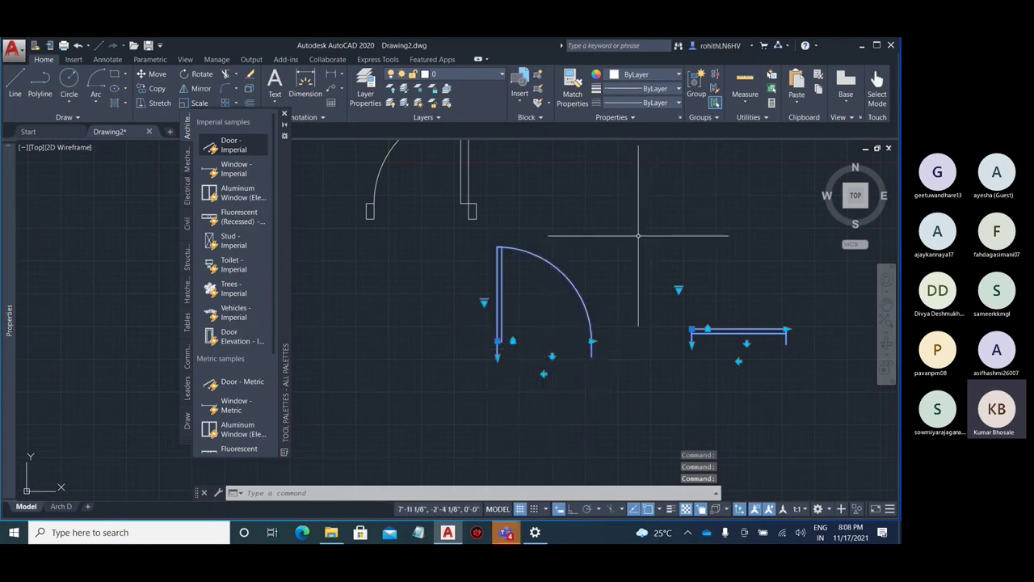
# Zoom out and pan until the doors sit at right, leaving empty space left
pyautogui.moveTo(640, 234); pyautogui.dragTo(582, 294, button='middle')
pyautogui.scroll(-2, 581, 293)
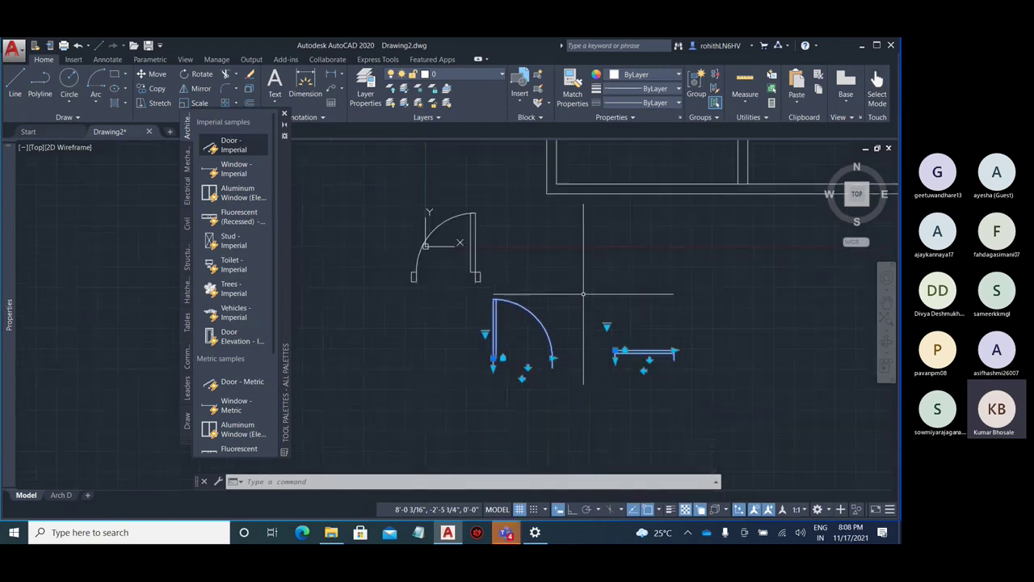
pyautogui.scroll(-2, 623, 270)
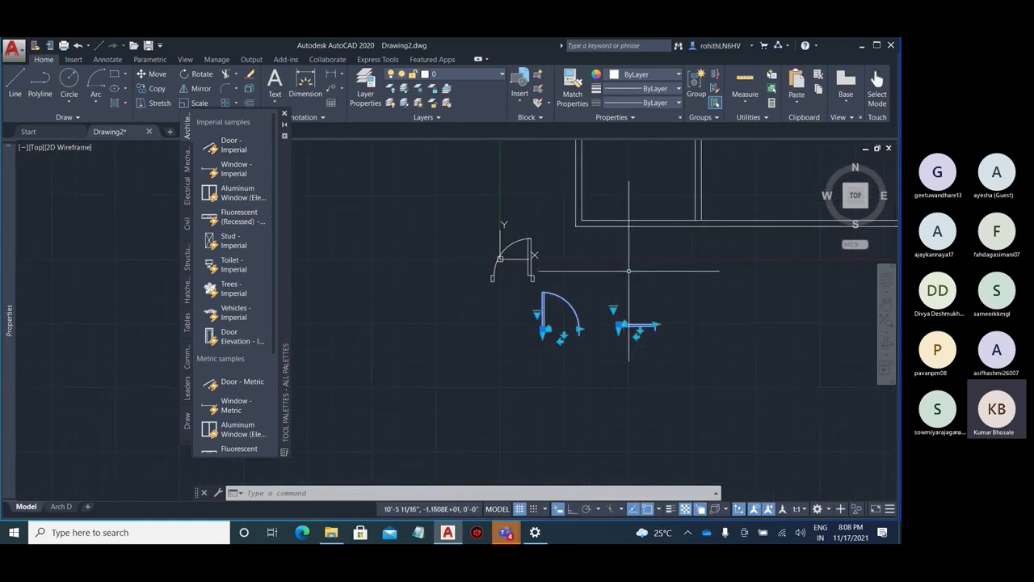
pyautogui.moveTo(671, 272); pyautogui.dragTo(606, 299, button='middle')
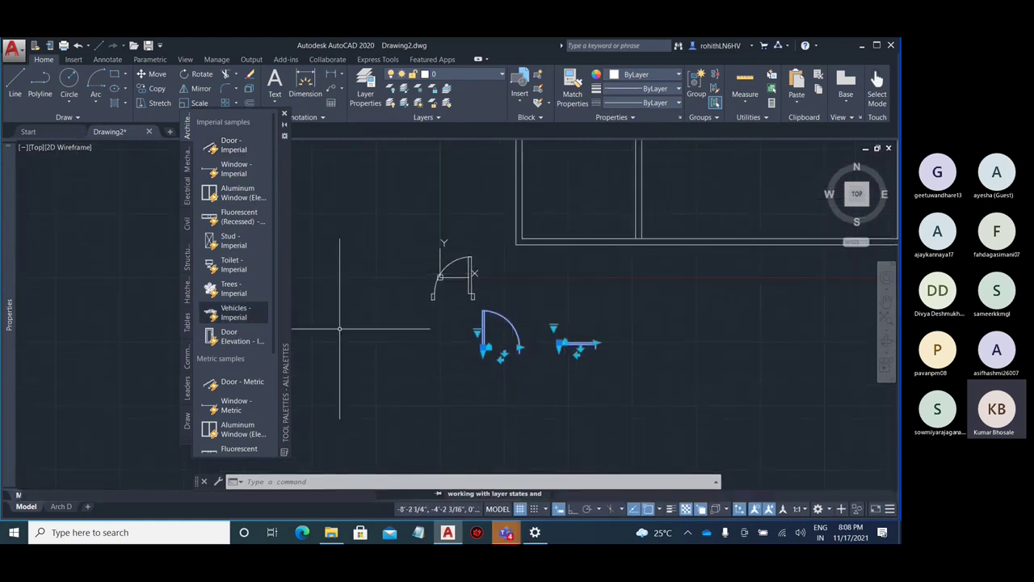
pyautogui.moveTo(188, 349); pyautogui.dragTo(430, 309, button='middle')
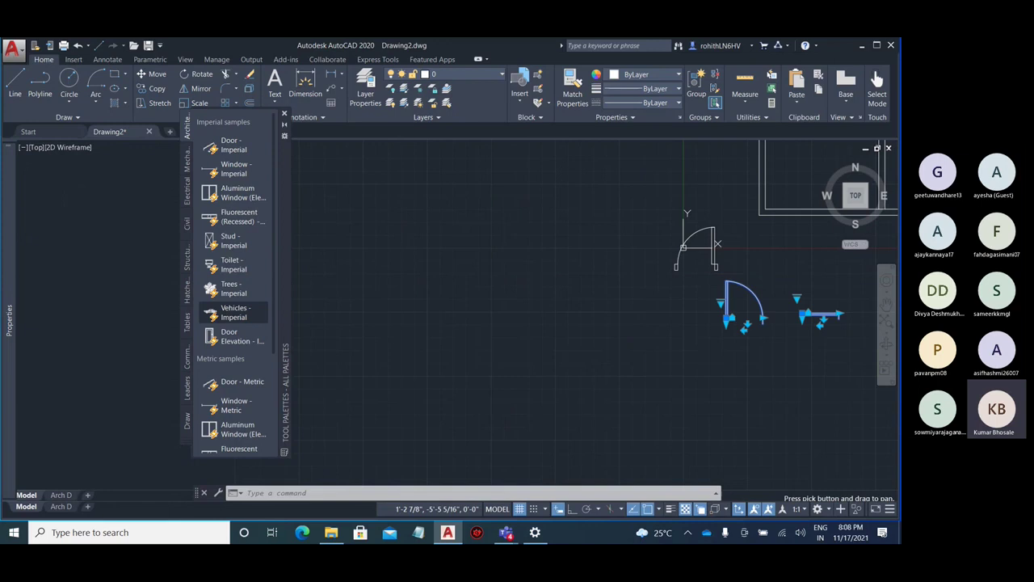
# Insert the Vehicles - Imperial block left of the doors and switch it to Sedan (Top)
pyautogui.click(232, 317)
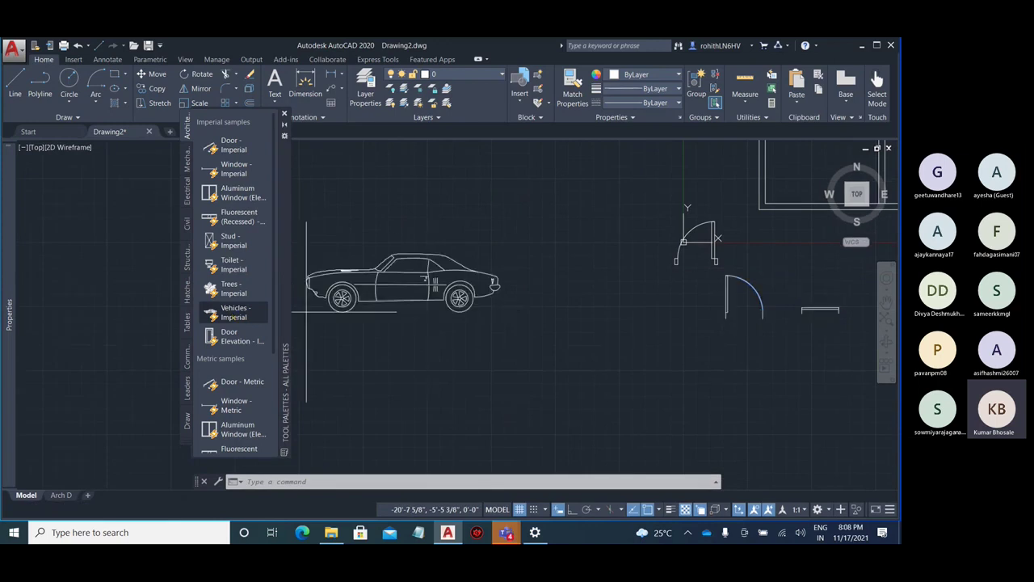
pyautogui.click(406, 331)
pyautogui.scroll(2, 408, 315)
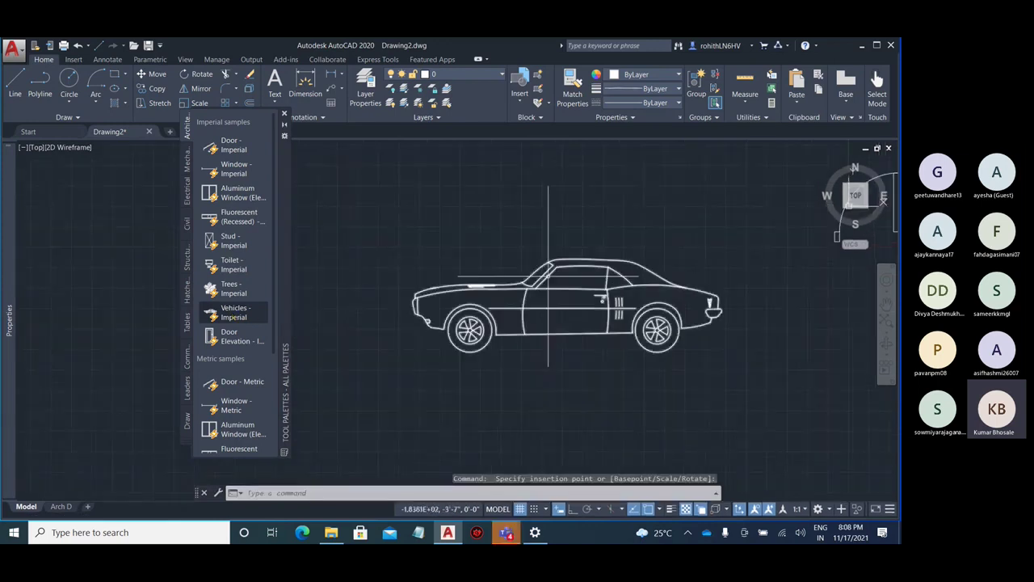
pyautogui.click(396, 368)
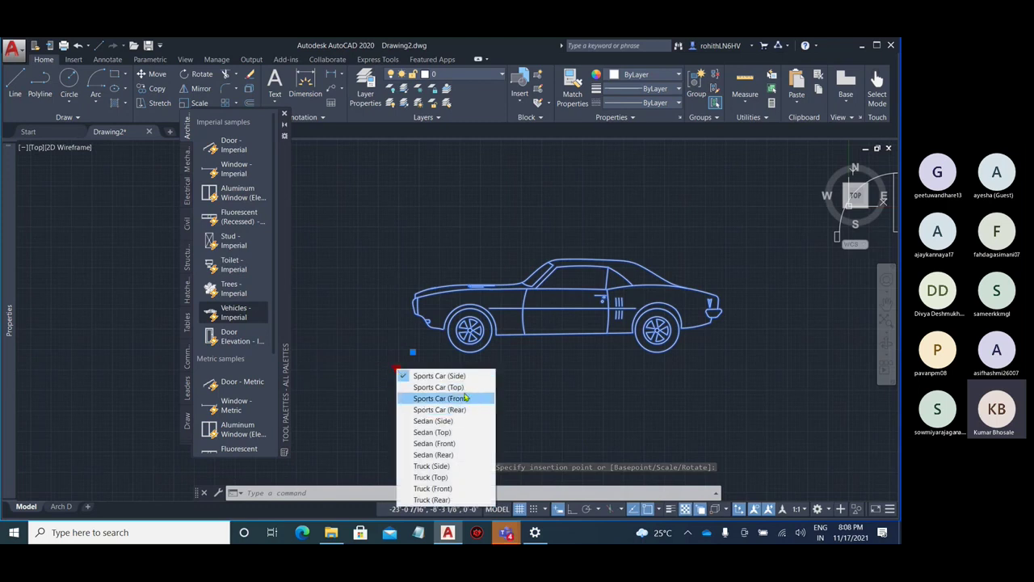
pyautogui.click(453, 432)
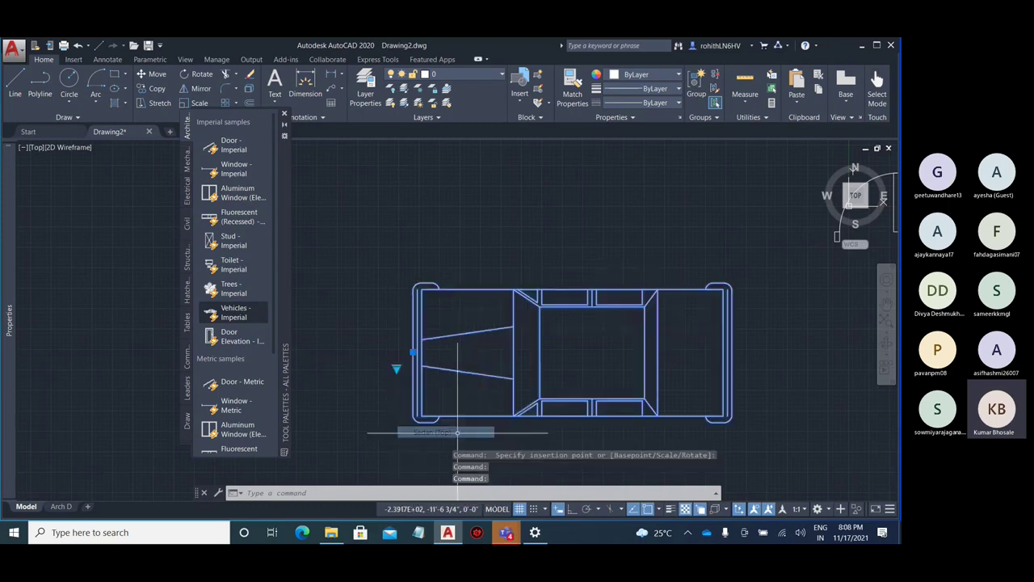
# Cycle through Truck (Side), Truck (Front) and Truck (Rear), ending on Sports Car (Side)
pyautogui.click(396, 370)
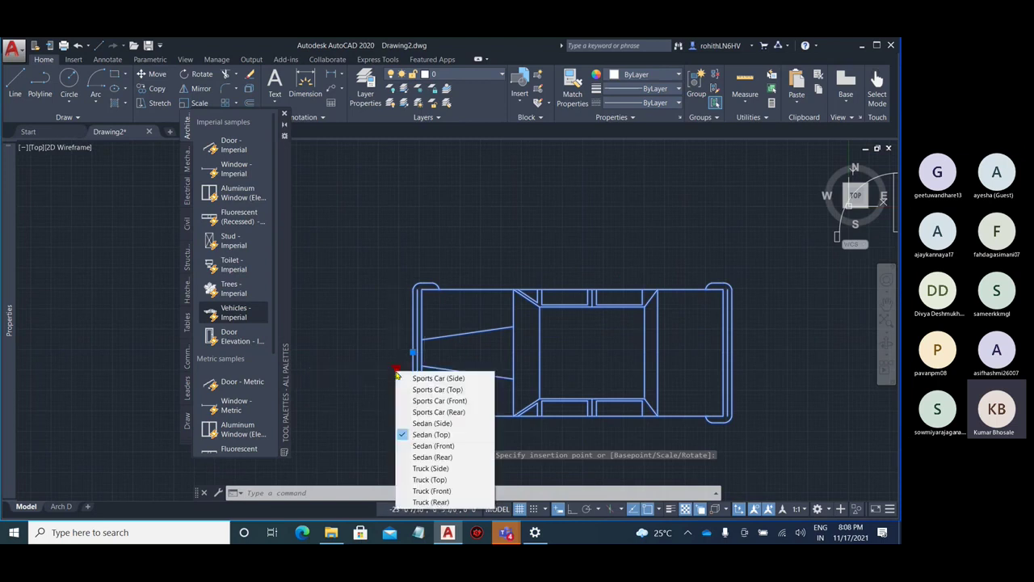
pyautogui.click(455, 468)
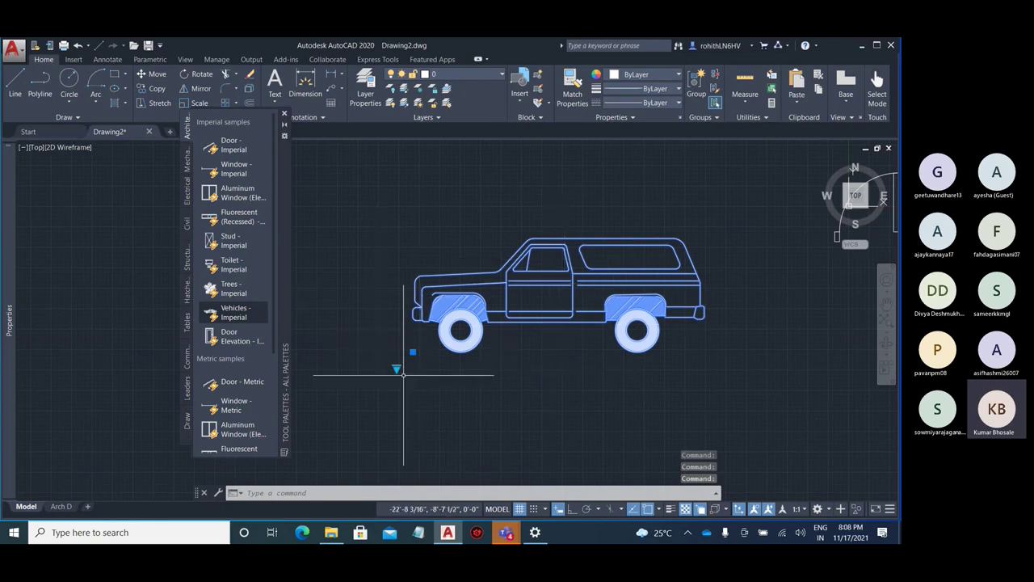
pyautogui.click(413, 351)
pyautogui.click(446, 497)
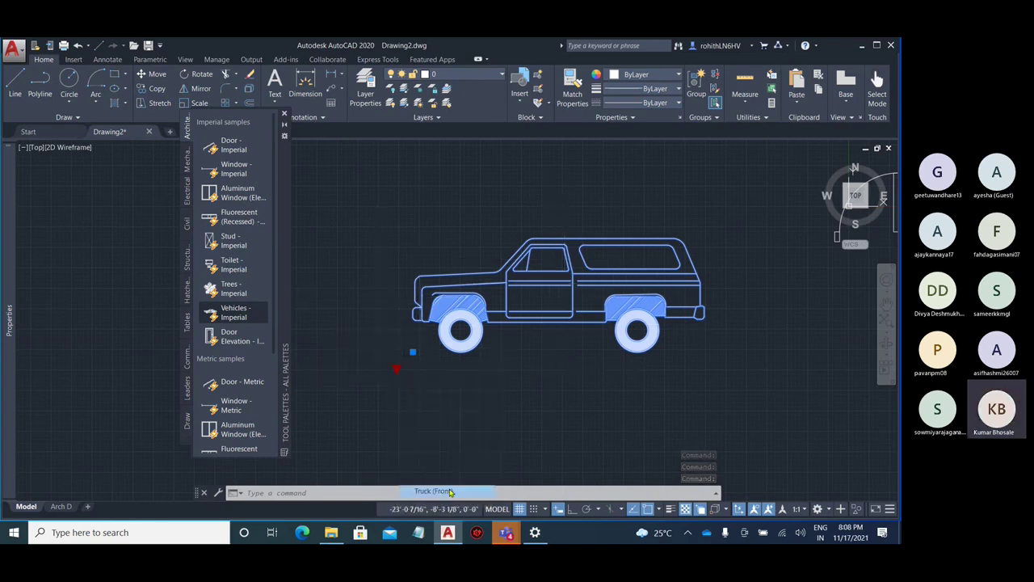
pyautogui.click(412, 351)
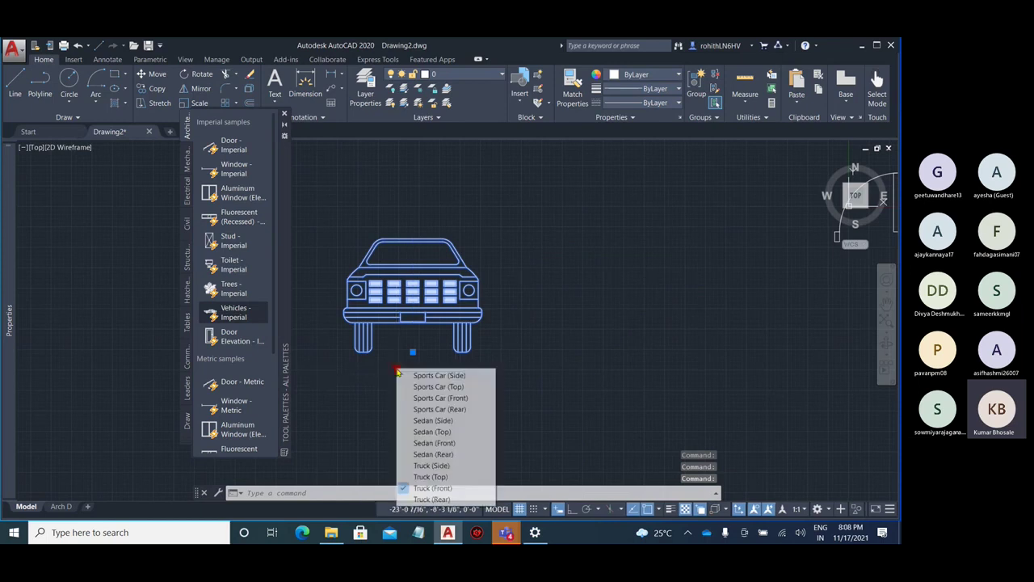
pyautogui.click(432, 498)
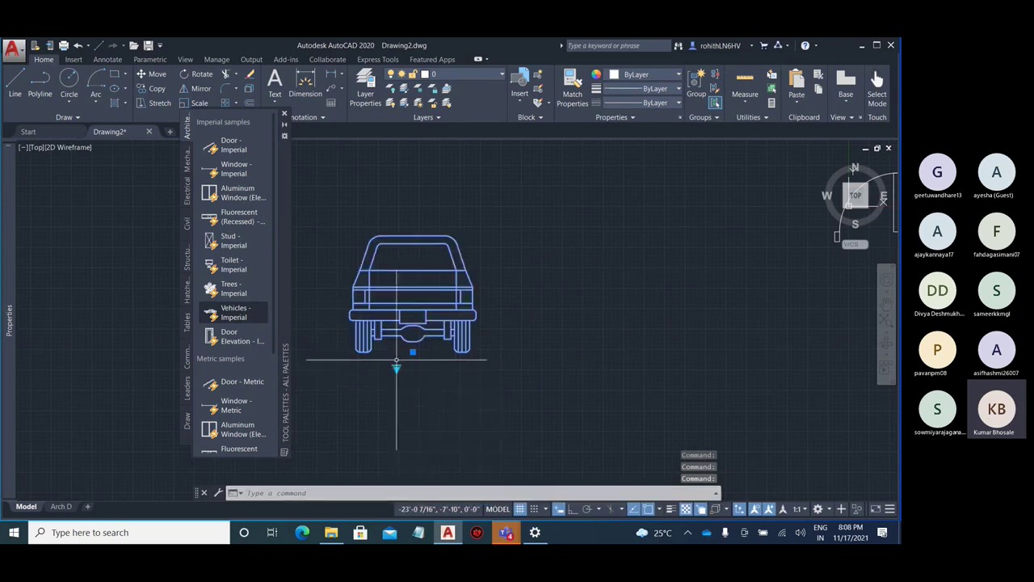
pyautogui.click(412, 351)
pyautogui.click(437, 374)
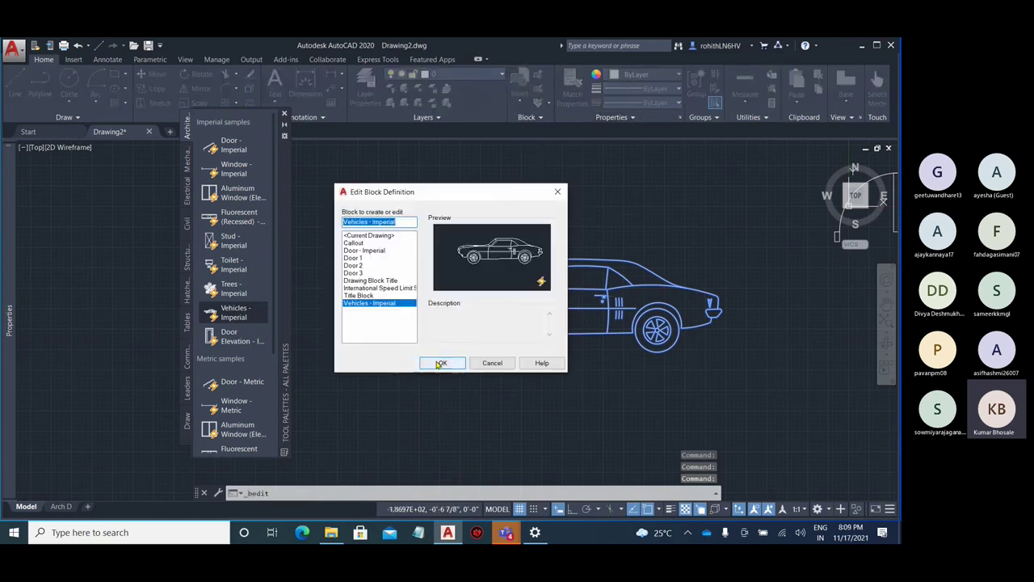
# Edit the Vehicles - Imperial block, keep the Sports Car (Side) visibility state, and save on closing
pyautogui.click(440, 363)
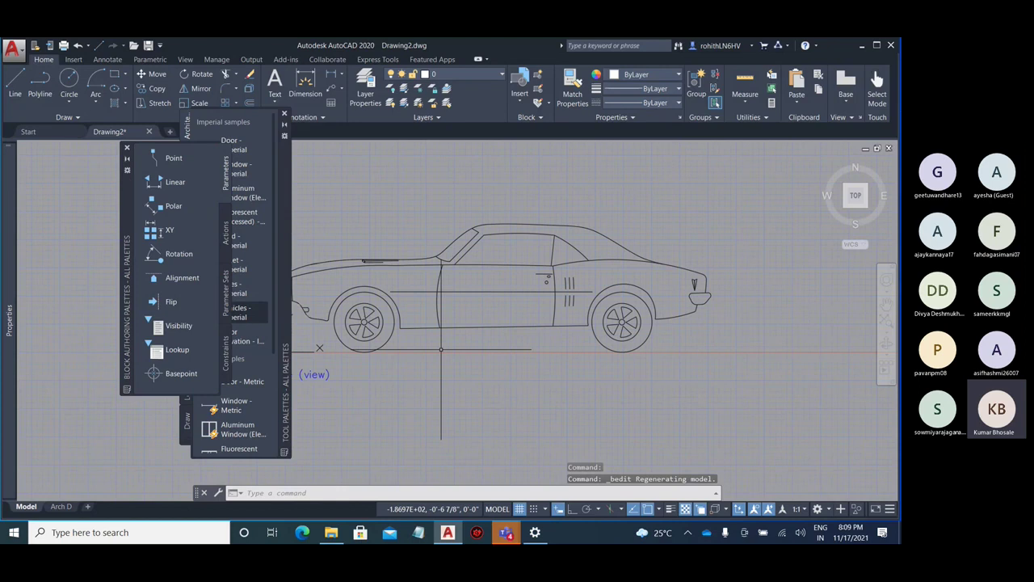
pyautogui.click(722, 90)
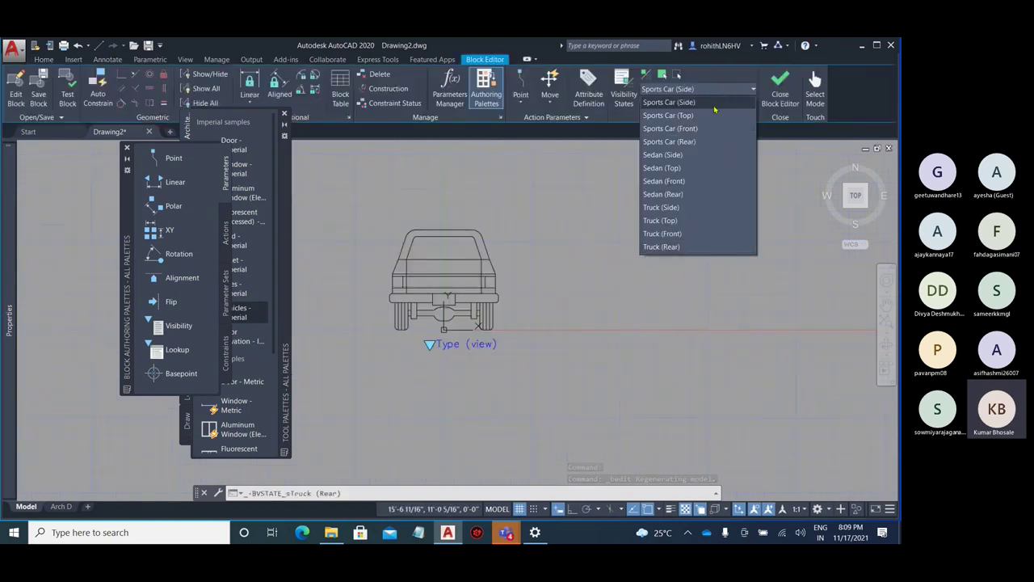
pyautogui.click(720, 95)
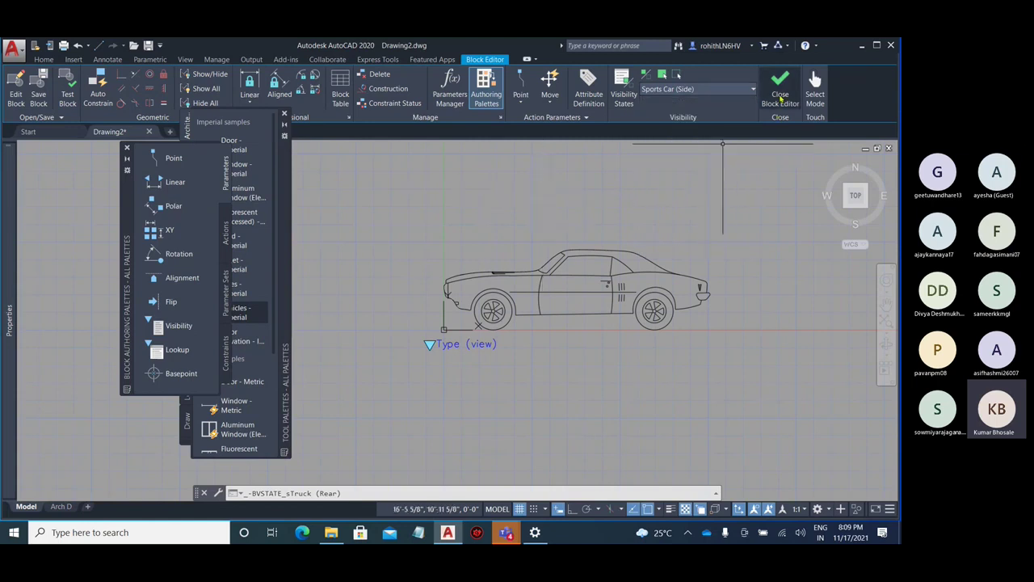
pyautogui.click(781, 97)
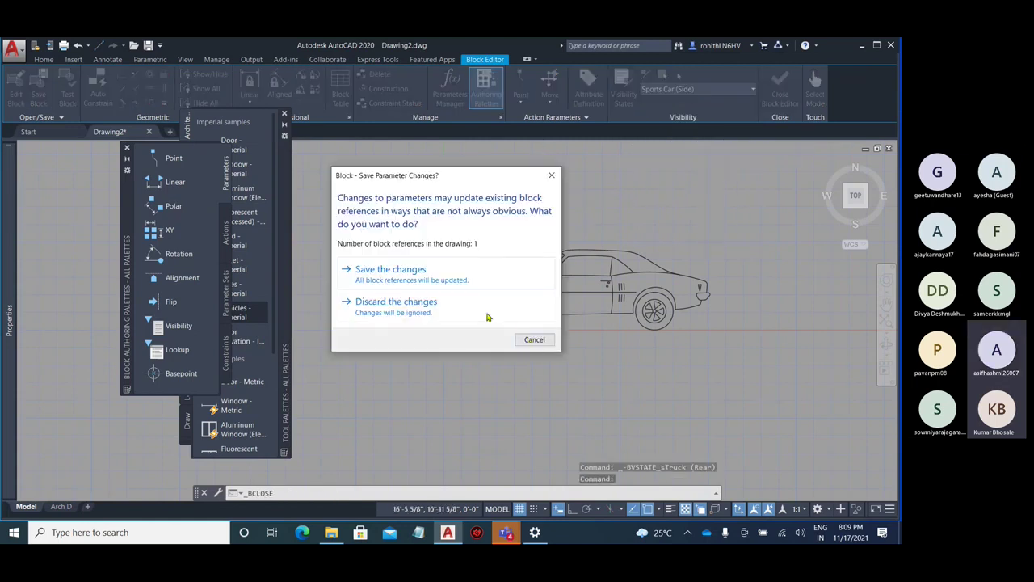
pyautogui.click(485, 276)
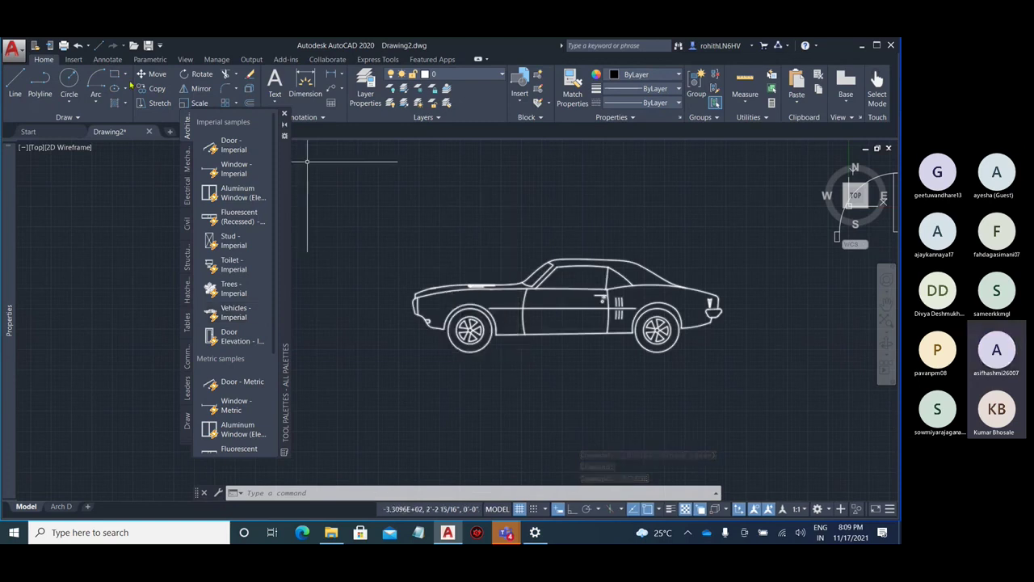
# Show the Insert ribbon tab and view the Create Block options without choosing one
pyautogui.click(74, 60)
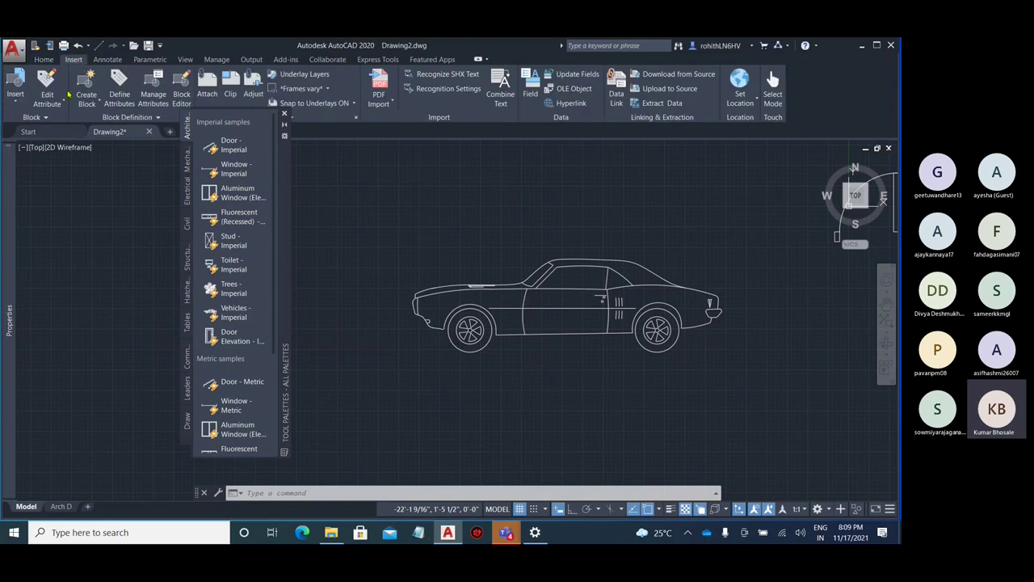
pyautogui.click(87, 102)
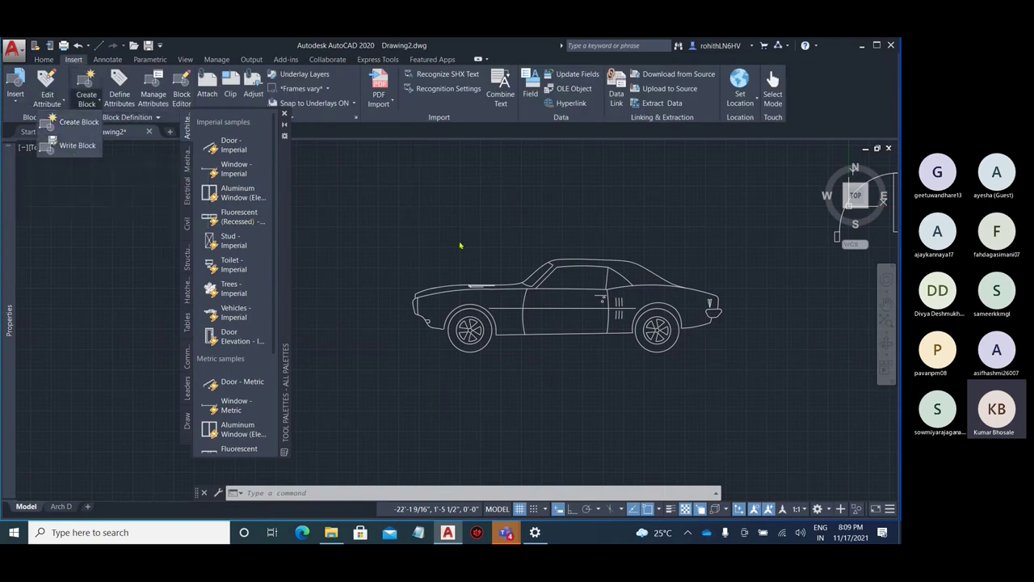
pyautogui.click(593, 240)
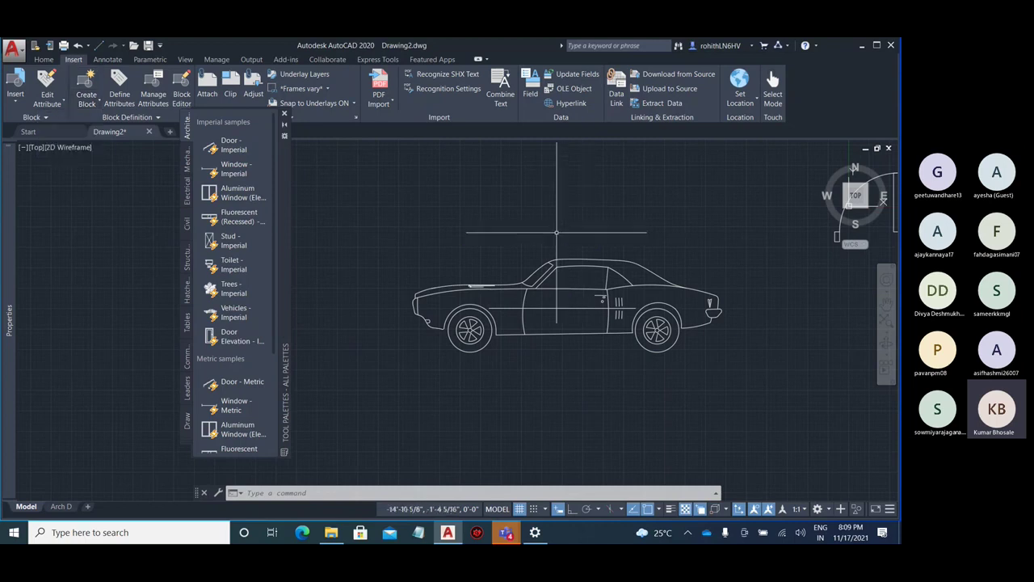
# Zoom in close on the door block near the room walls and select it
pyautogui.scroll(-2, 419, 279)
pyautogui.scroll(-1, 420, 279)
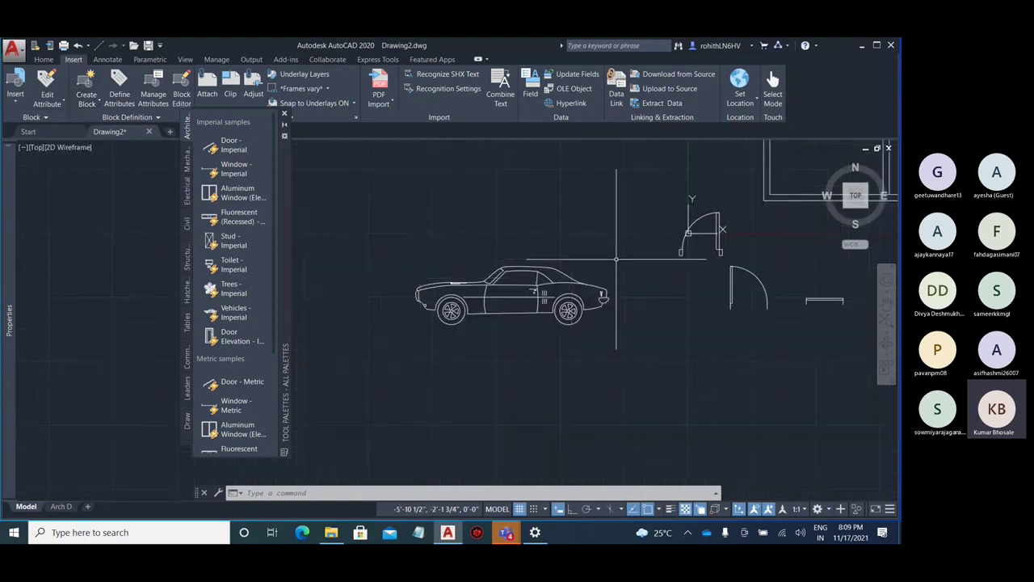
pyautogui.scroll(2, 545, 295)
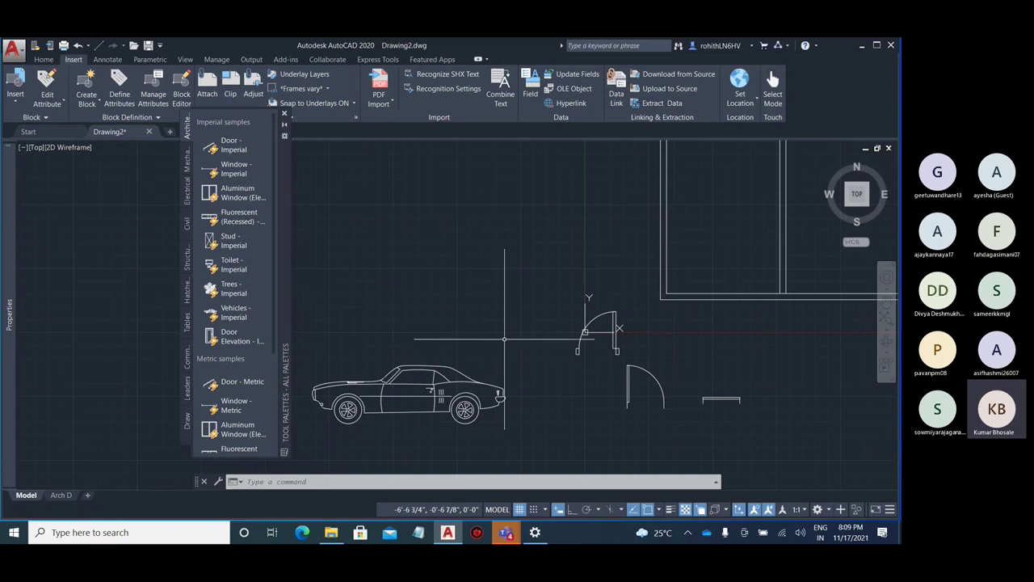
pyautogui.scroll(-3, 484, 311)
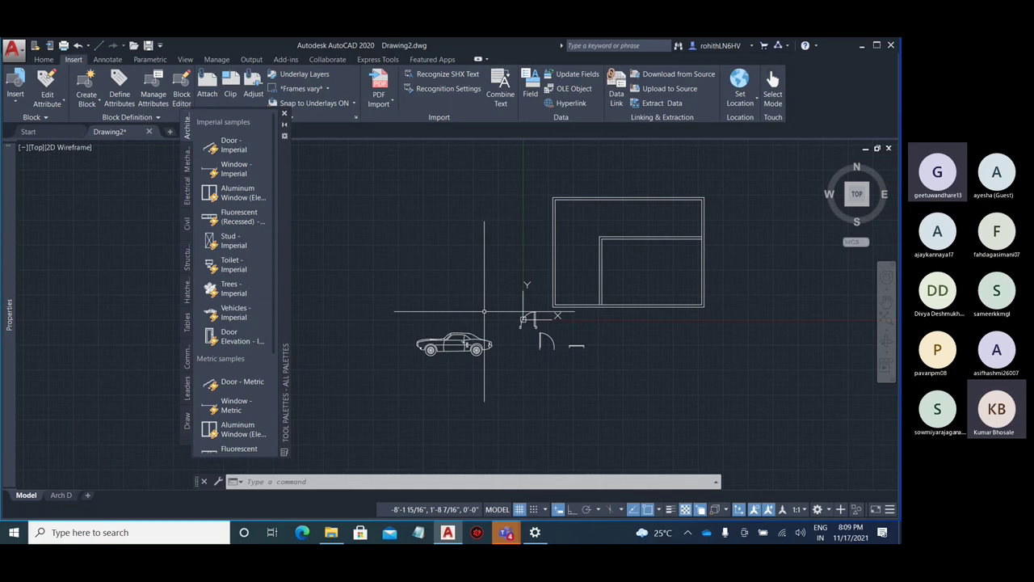
pyautogui.scroll(4, 467, 346)
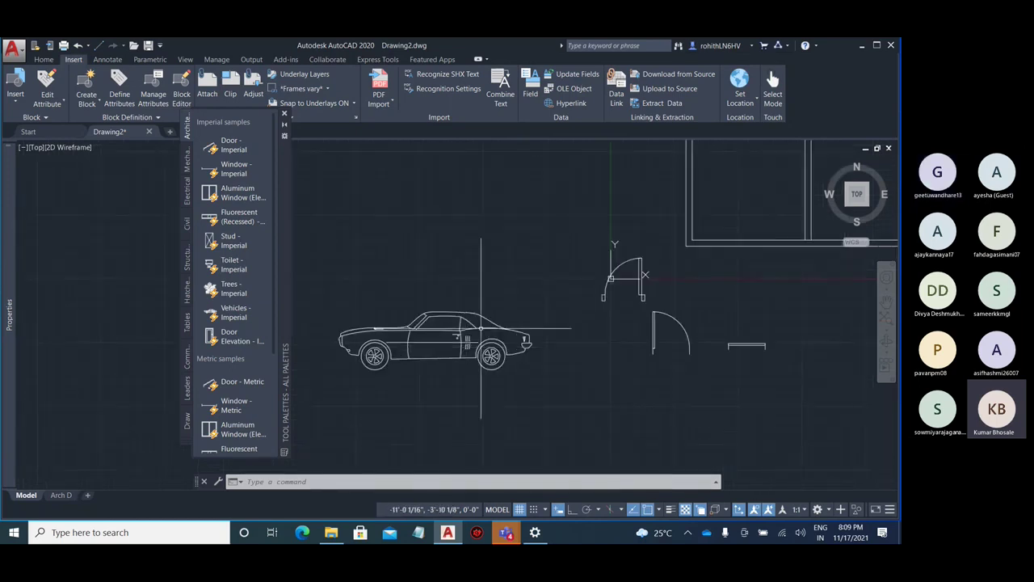
pyautogui.scroll(3, 644, 271)
pyautogui.click(641, 274)
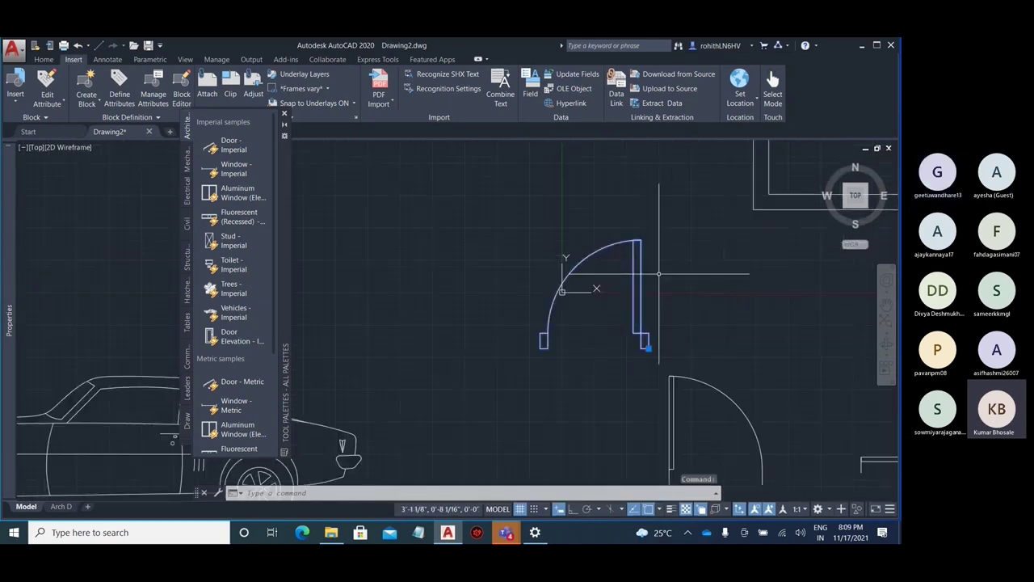
pyautogui.scroll(2, 660, 274)
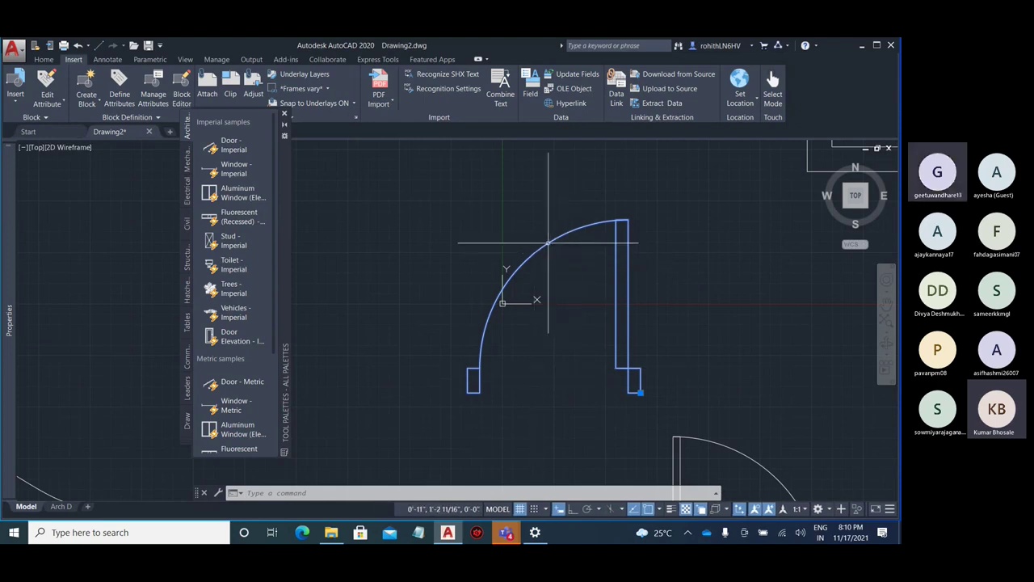
pyautogui.doubleClick(549, 243)
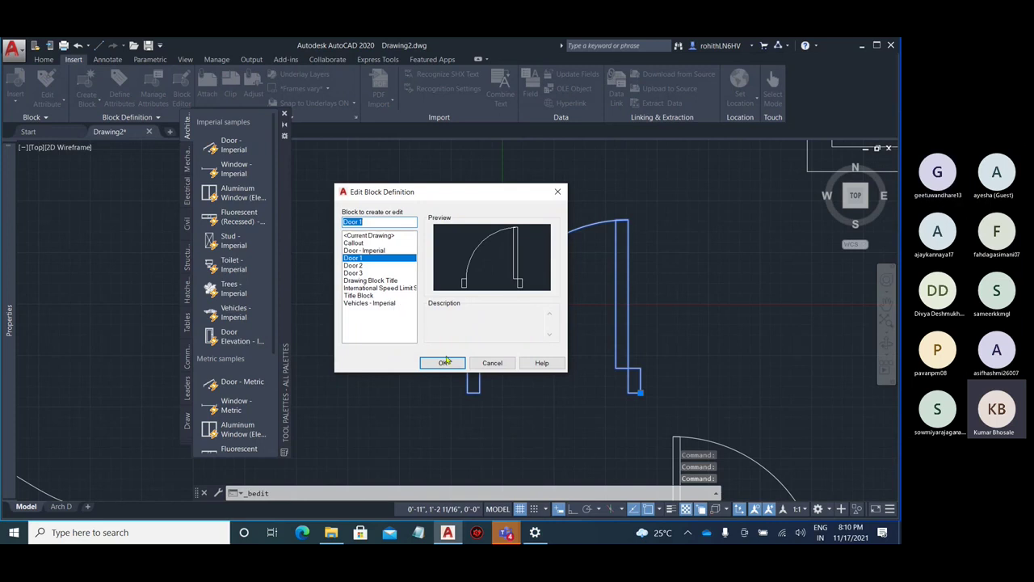
pyautogui.click(445, 362)
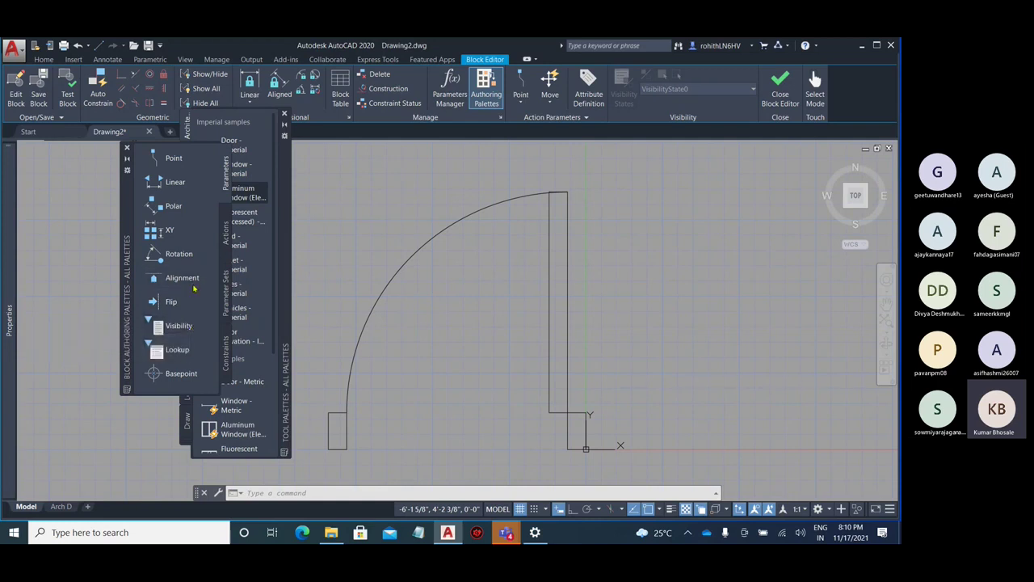
pyautogui.click(194, 325)
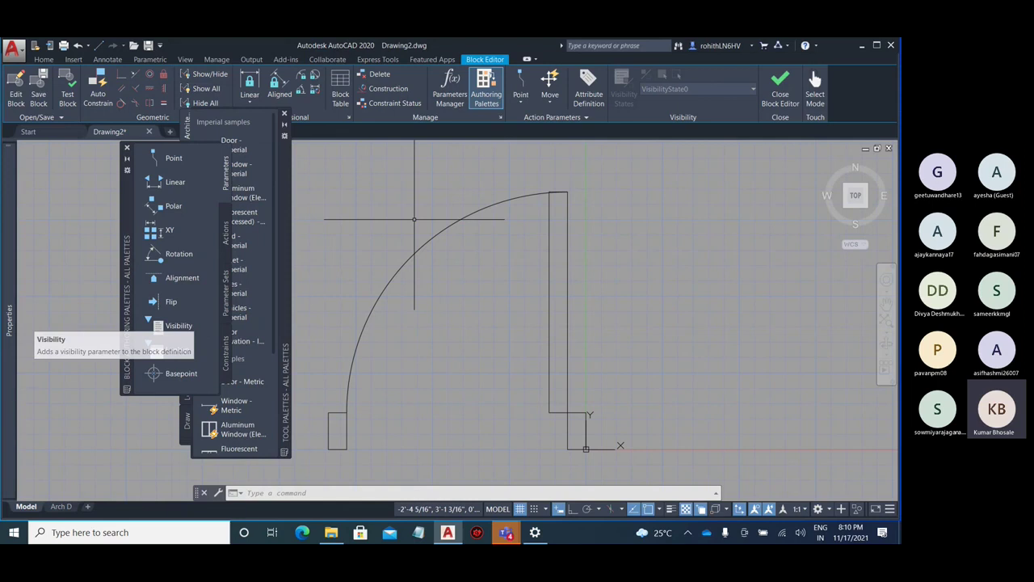
pyautogui.click(780, 87)
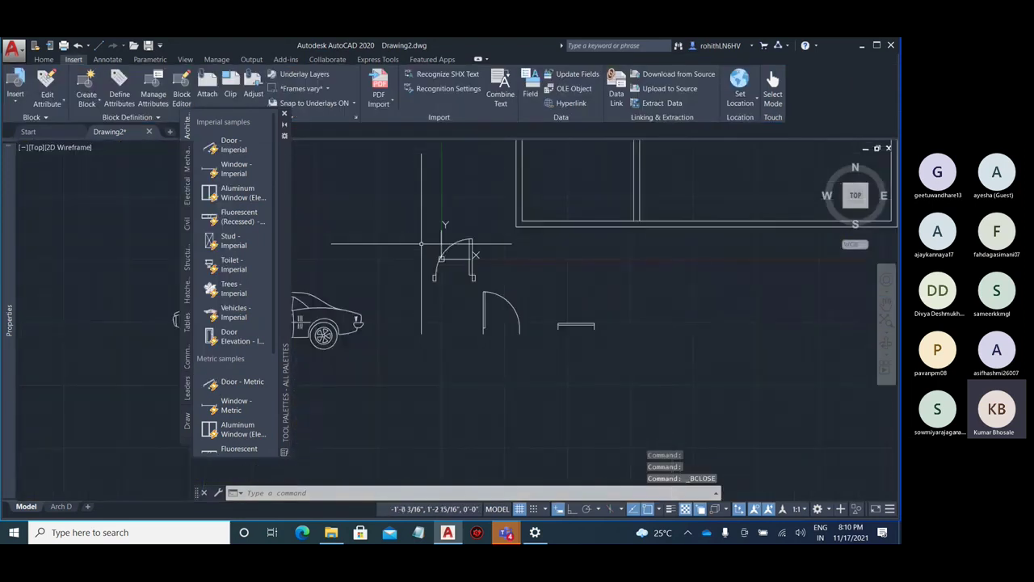
# Select and zoom in on the sports car block, then minimize AutoCAD to the desktop
pyautogui.scroll(-4, 558, 287)
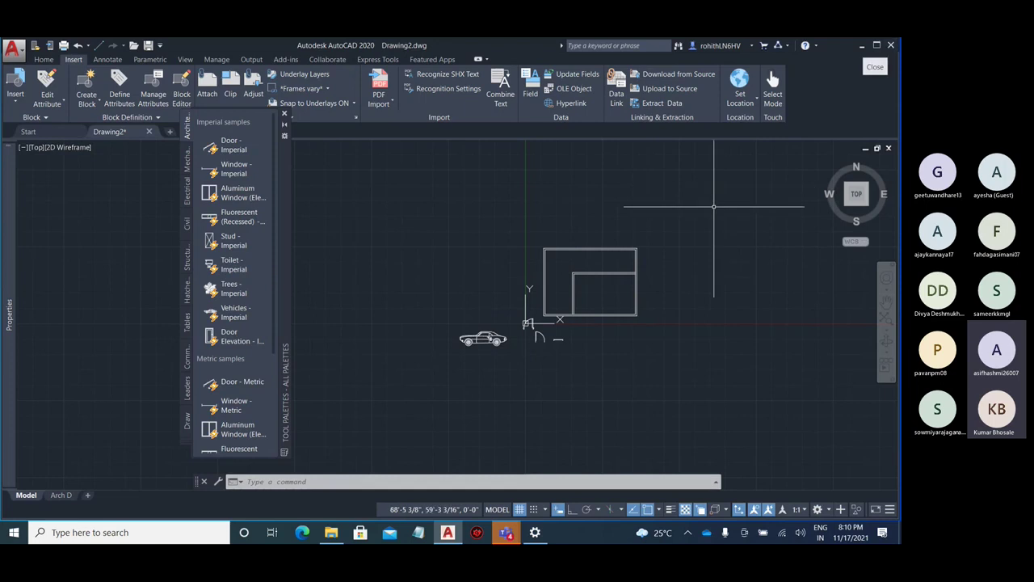
pyautogui.scroll(4, 450, 365)
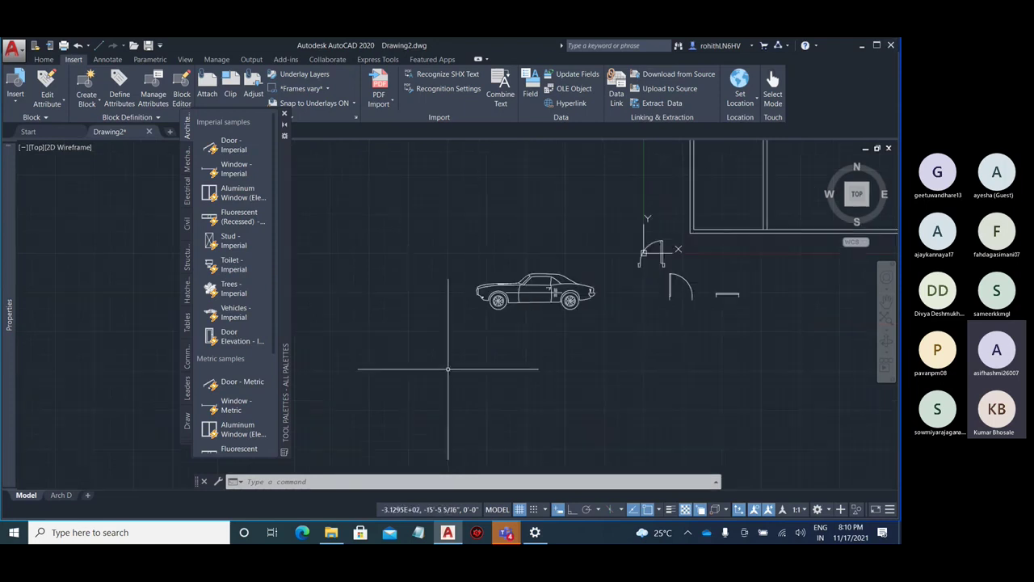
pyautogui.click(522, 287)
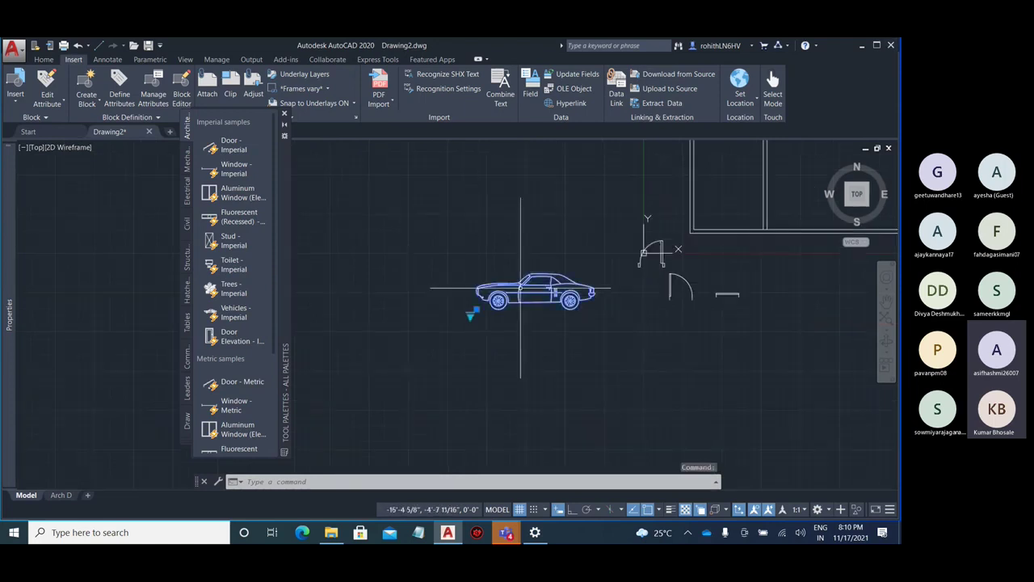
pyautogui.scroll(4, 512, 260)
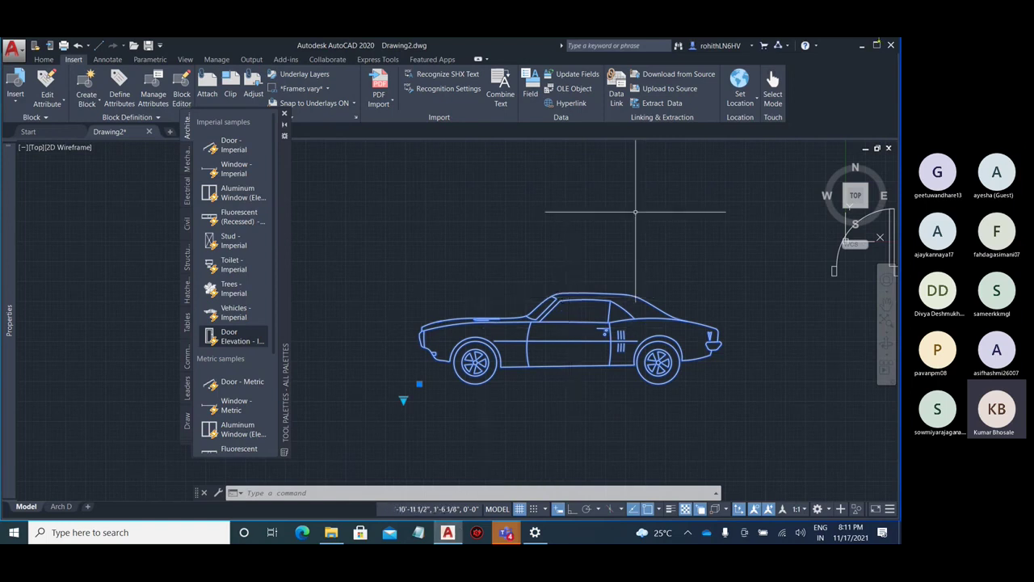
pyautogui.click(861, 46)
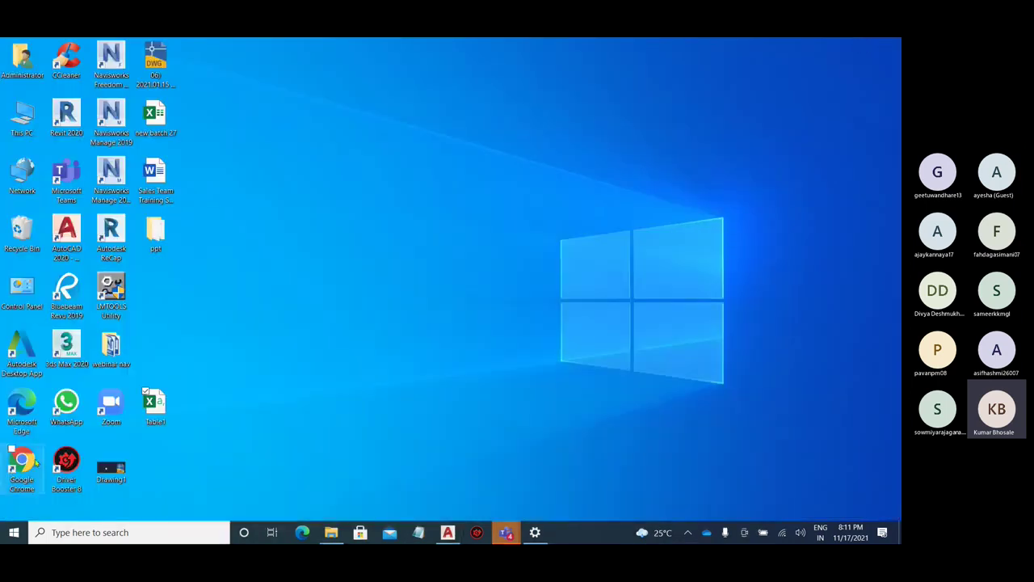
# Launch Chrome and sign in to the mytibcam portal using the saved credentials
pyautogui.doubleClick(35, 461)
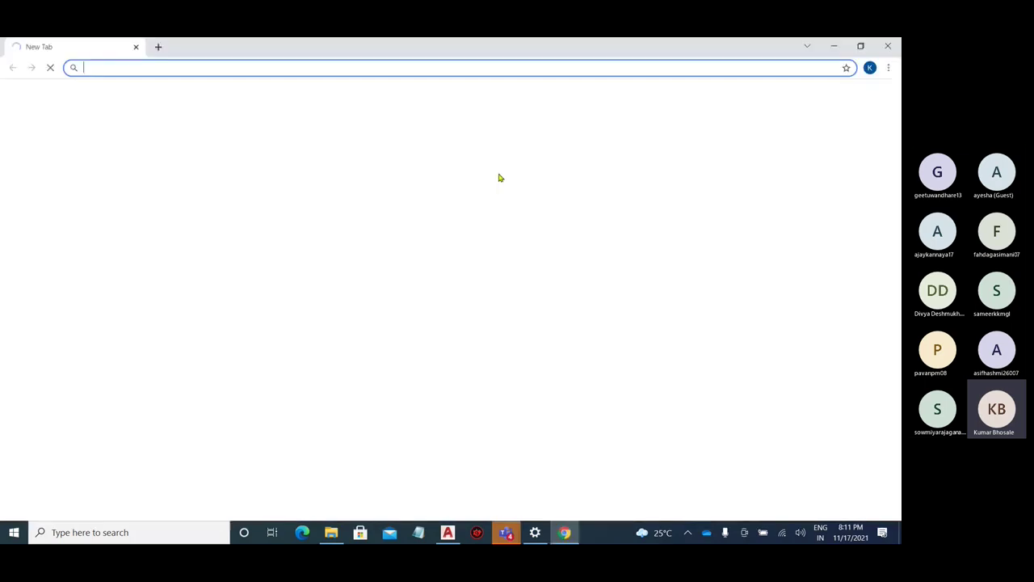
pyautogui.click(417, 341)
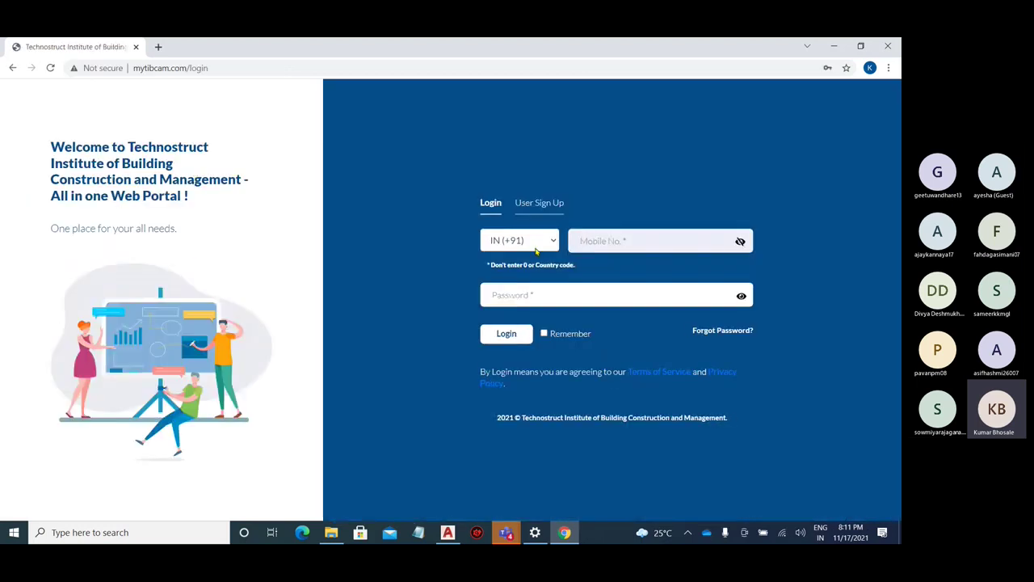
pyautogui.click(583, 235)
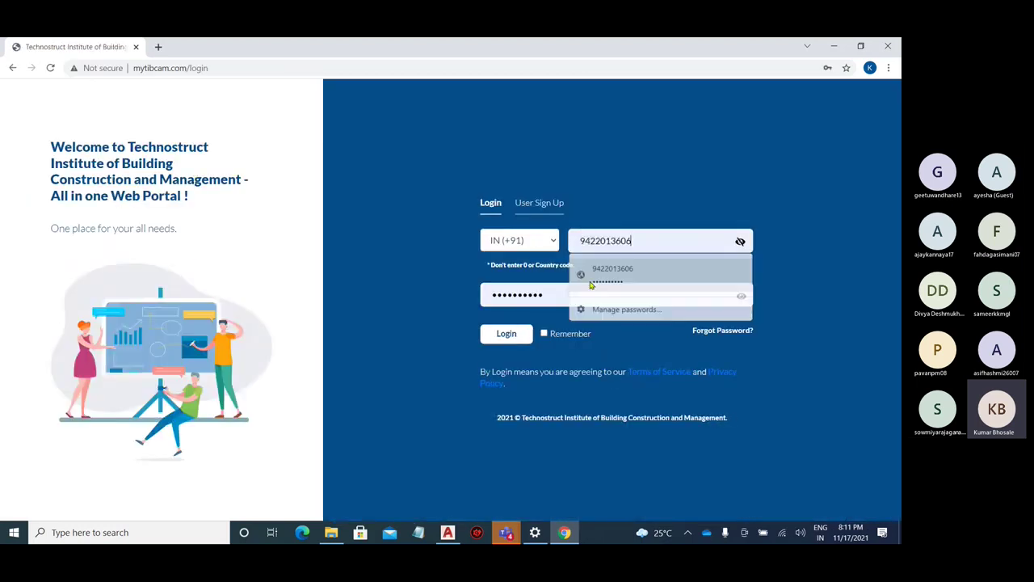
pyautogui.click(602, 271)
pyautogui.click(502, 328)
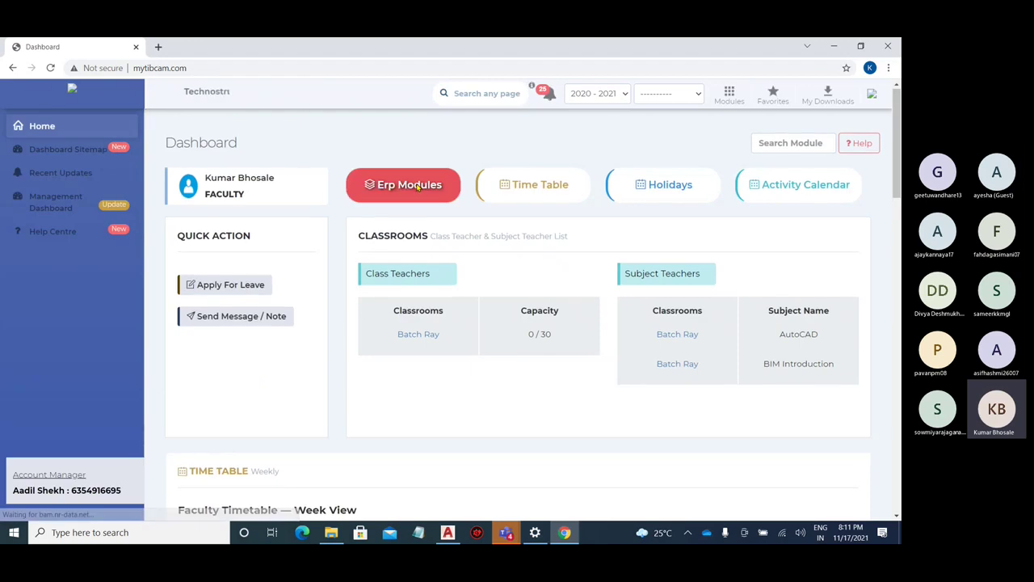
# Open the Student Attendance module from the portal dashboard
pyautogui.click(409, 186)
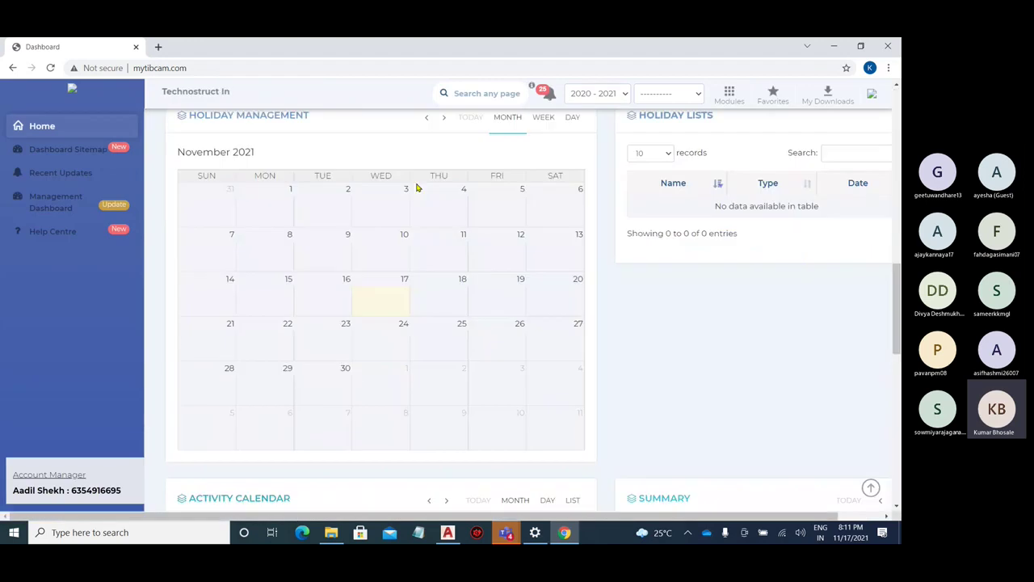
pyautogui.scroll(-2, 324, 323)
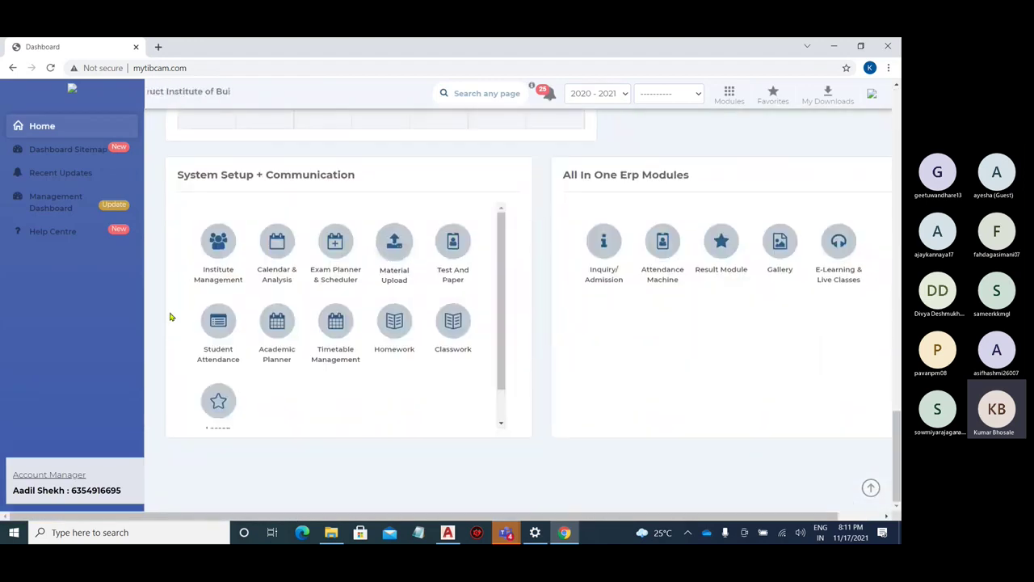
pyautogui.click(211, 322)
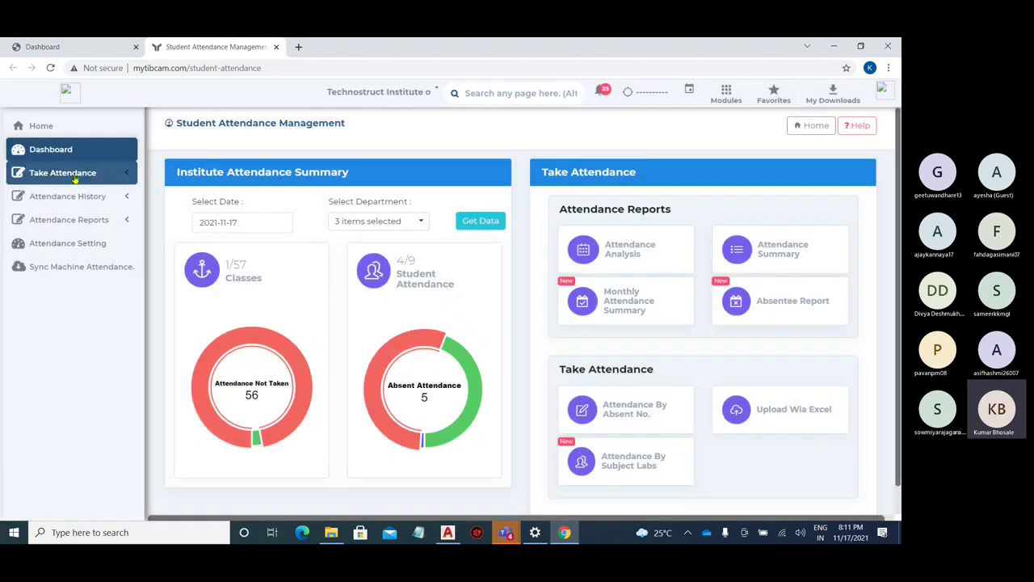
# Open Attendance By Absent No. and fill attendance for BIM Ready Regular, Batch Phoenix
pyautogui.click(73, 173)
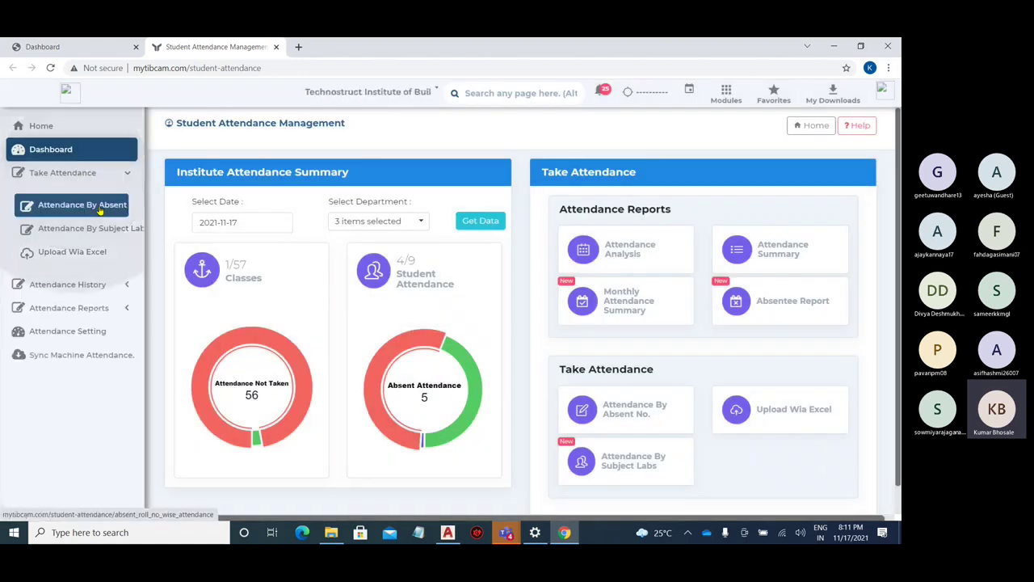
pyautogui.click(34, 205)
pyautogui.click(251, 189)
pyautogui.click(255, 235)
pyautogui.click(404, 187)
pyautogui.scroll(-5, 412, 256)
pyautogui.scroll(-3, 416, 258)
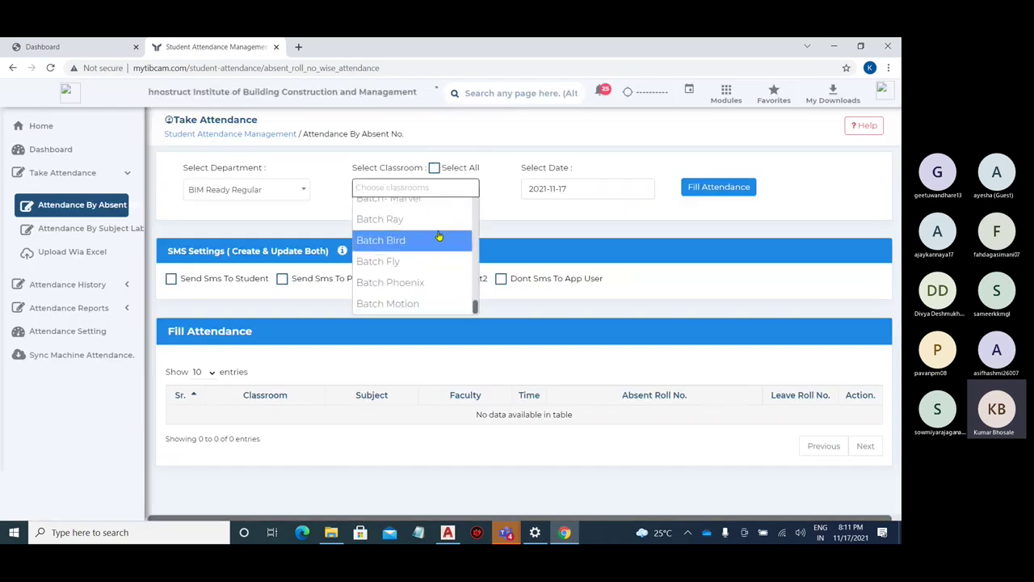
pyautogui.click(432, 282)
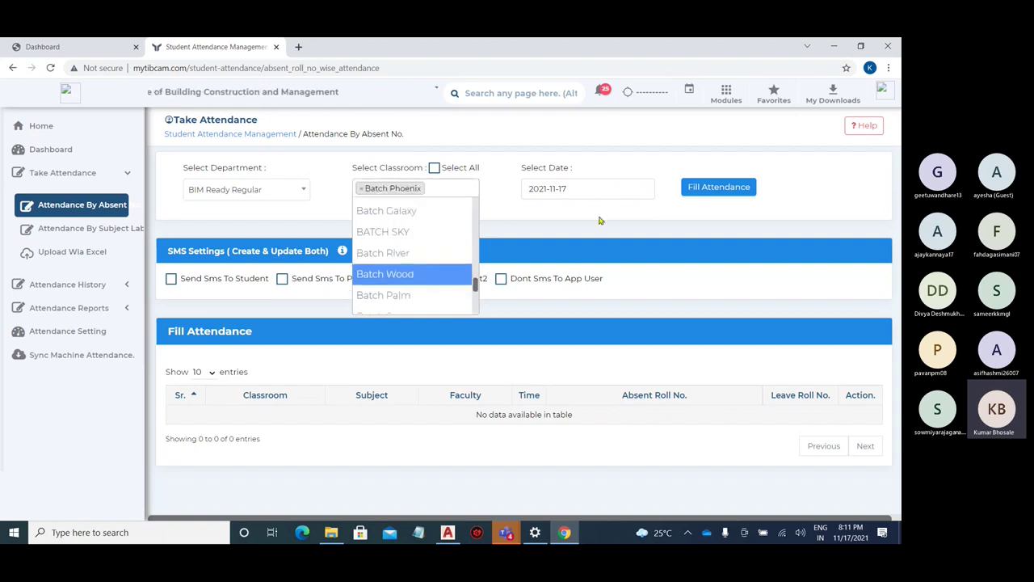
pyautogui.click(718, 187)
# Set the row's subject to AutoCAD and open its Absent Roll No. list
pyautogui.click(372, 420)
pyautogui.click(355, 300)
pyautogui.click(605, 418)
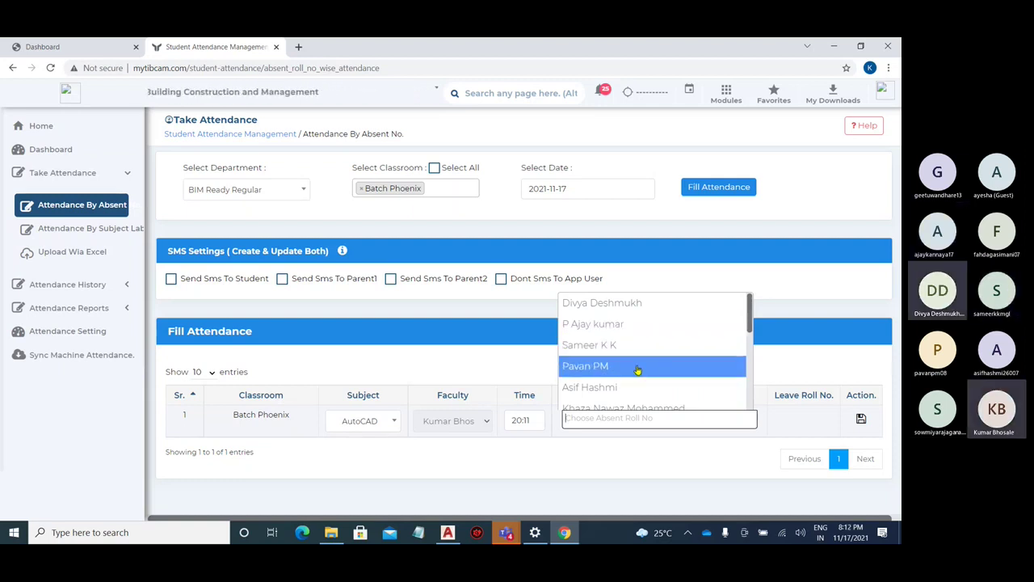
# Tag the first four absent students in the Absent Roll No. list
pyautogui.scroll(-1, 637, 367)
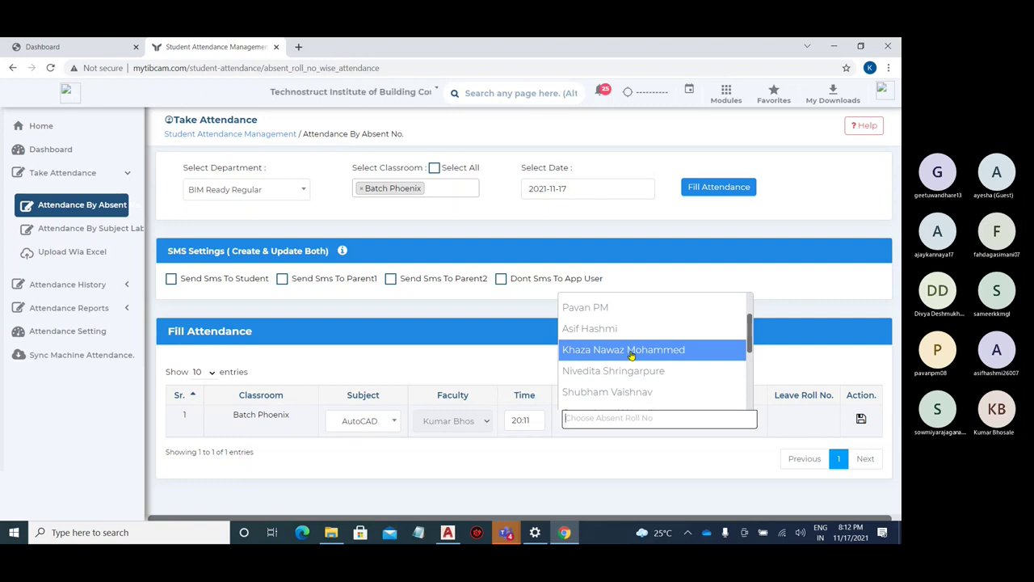
pyautogui.click(631, 353)
pyautogui.scroll(-3, 631, 354)
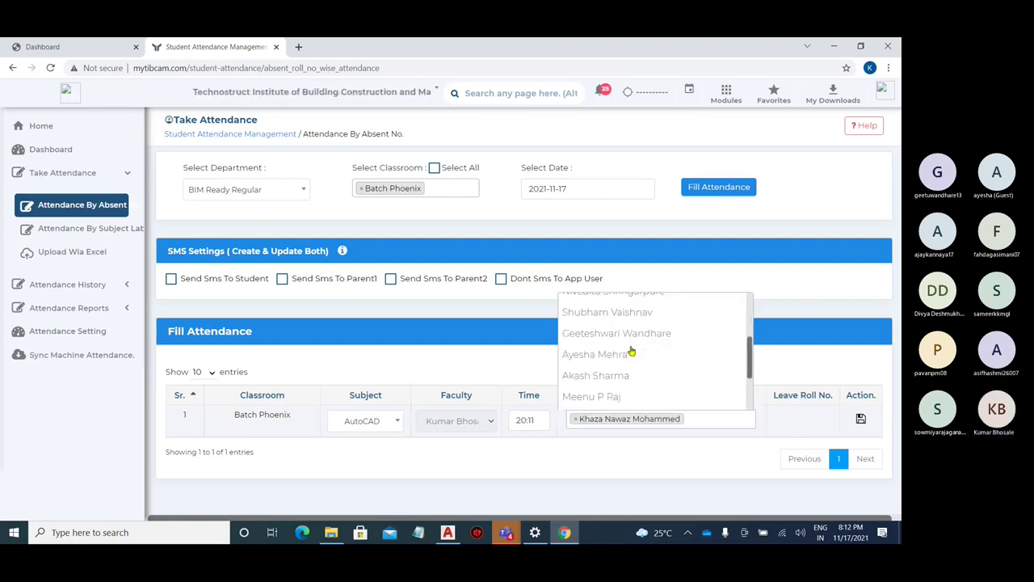
pyautogui.click(652, 304)
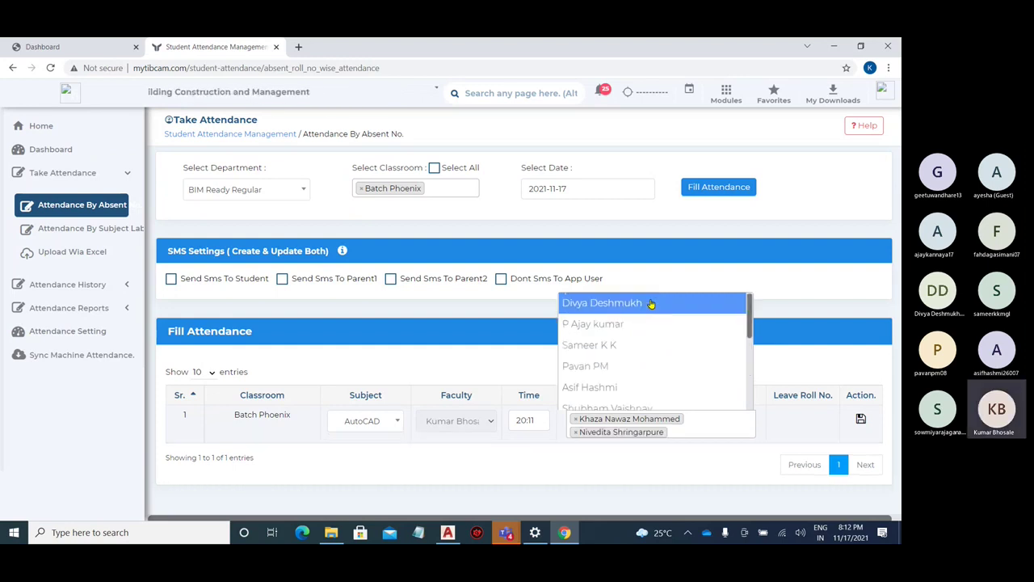
pyautogui.scroll(-1, 638, 367)
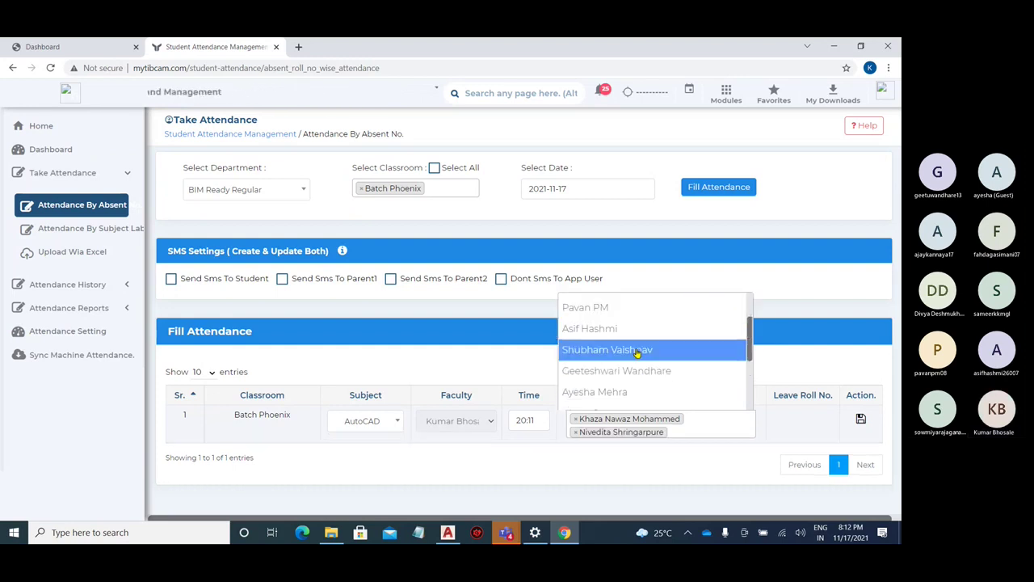
pyautogui.scroll(-1, 637, 351)
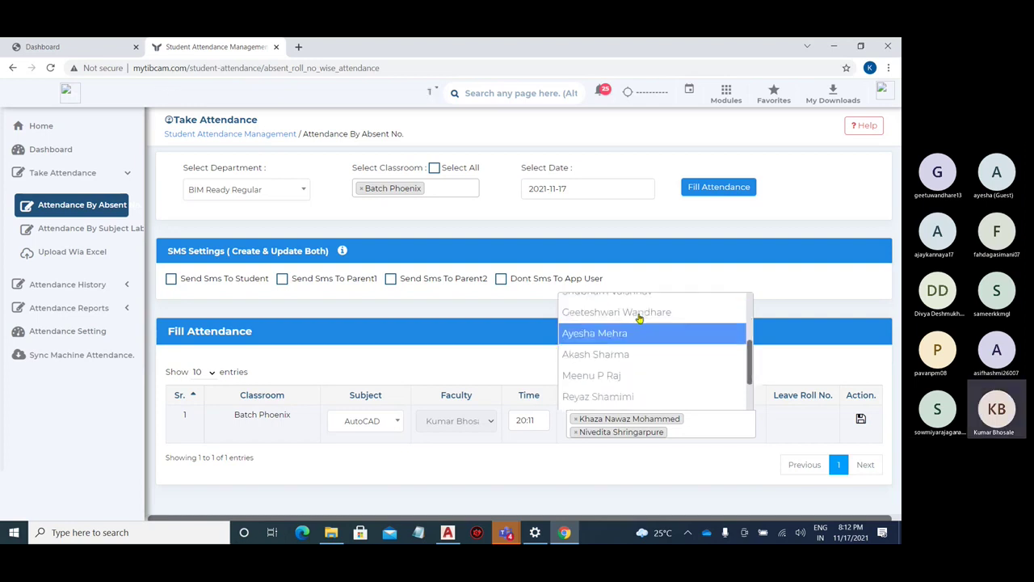
pyautogui.click(651, 297)
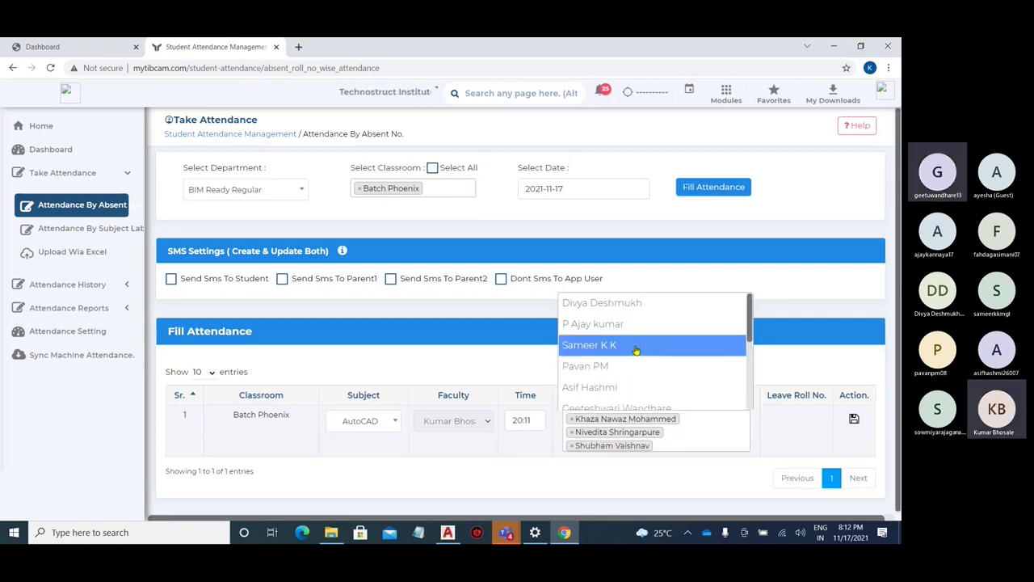
pyautogui.scroll(-2, 635, 348)
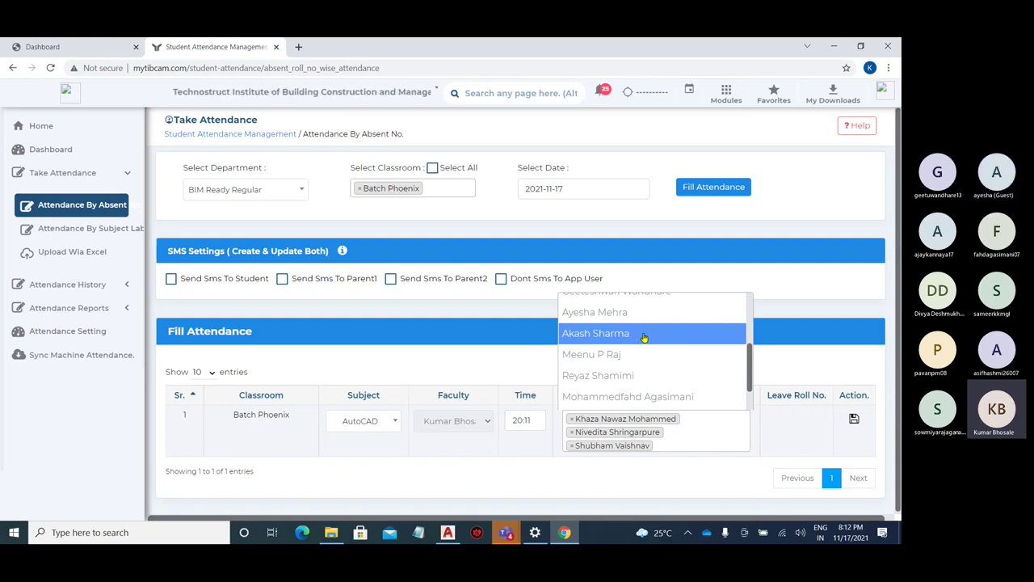
pyautogui.click(644, 334)
# Tag three more absent students, bringing the total to seven, and close the list
pyautogui.scroll(-2, 644, 336)
pyautogui.scroll(-1, 644, 336)
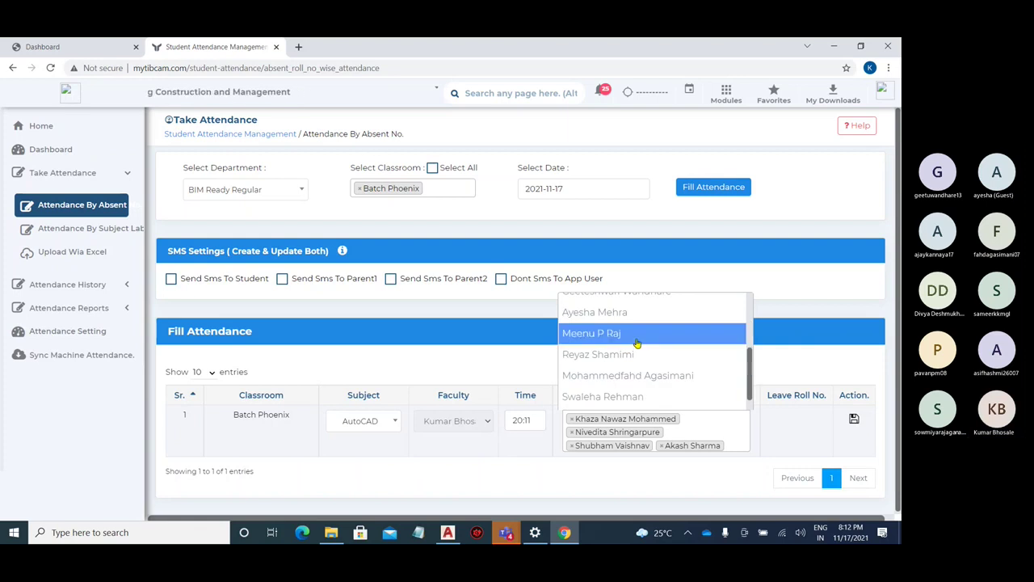
pyautogui.click(644, 331)
pyautogui.scroll(-1, 636, 343)
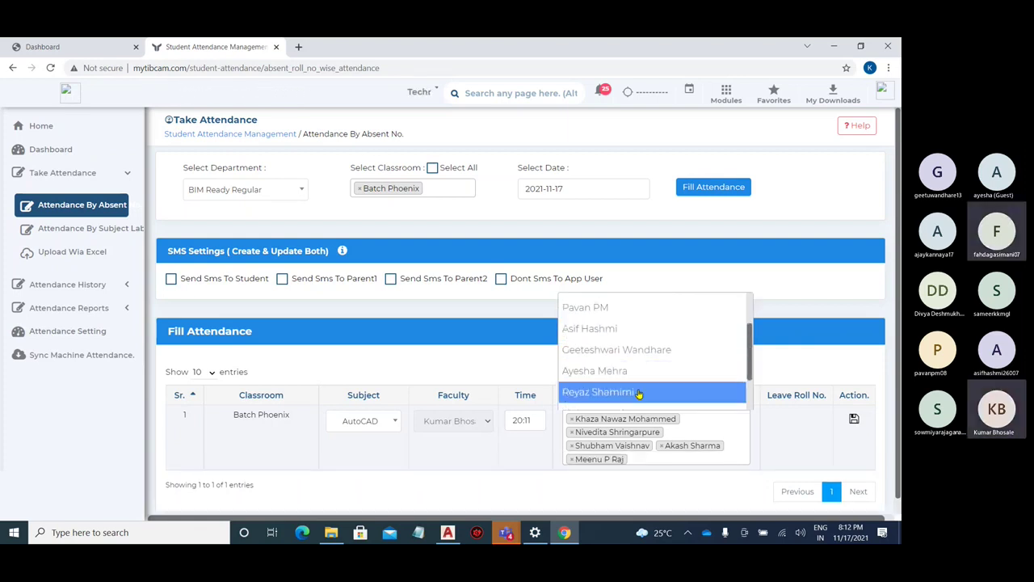
pyautogui.scroll(-1, 638, 393)
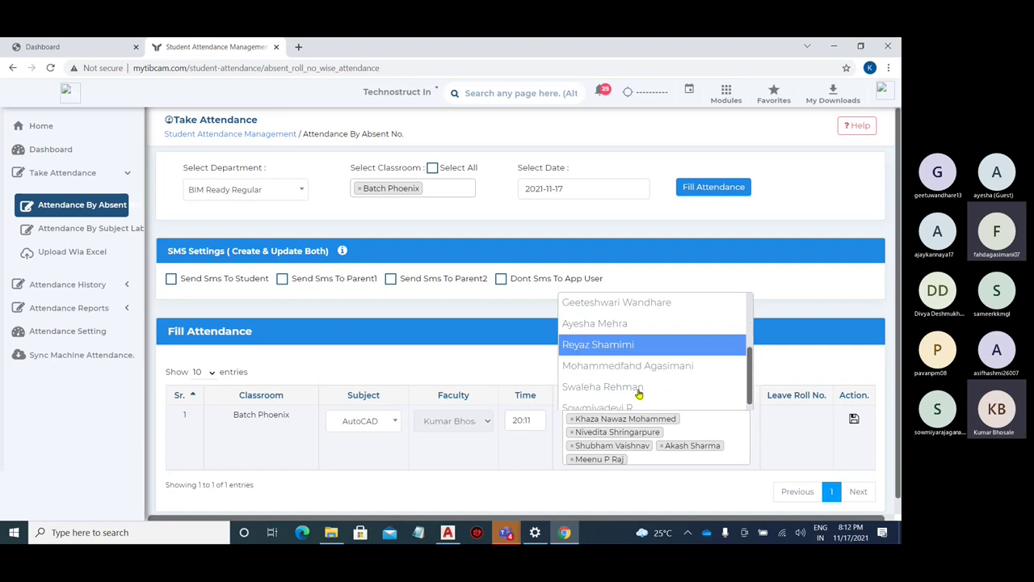
pyautogui.click(645, 336)
pyautogui.scroll(-3, 645, 342)
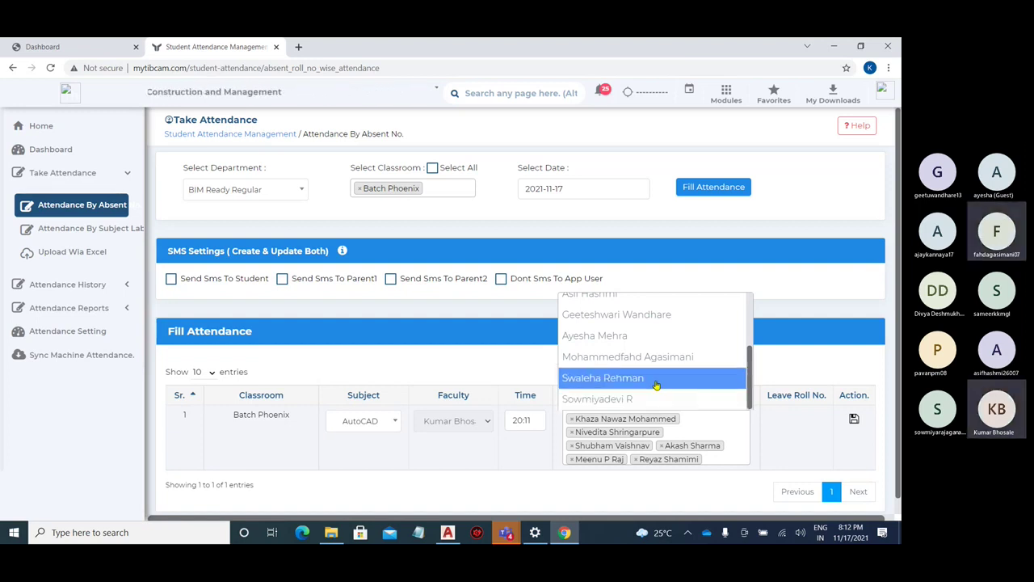
pyautogui.click(656, 379)
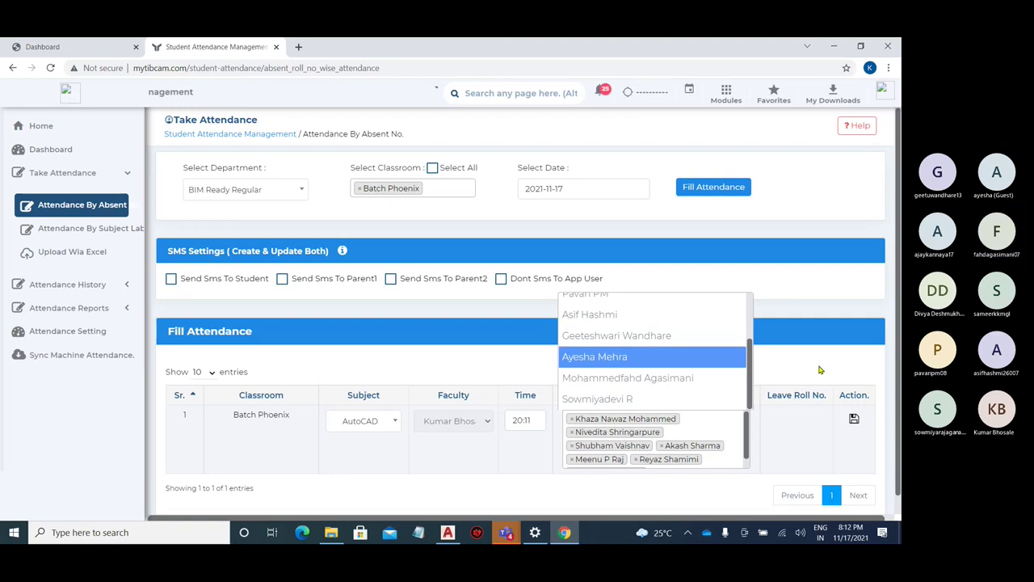
pyautogui.click(796, 436)
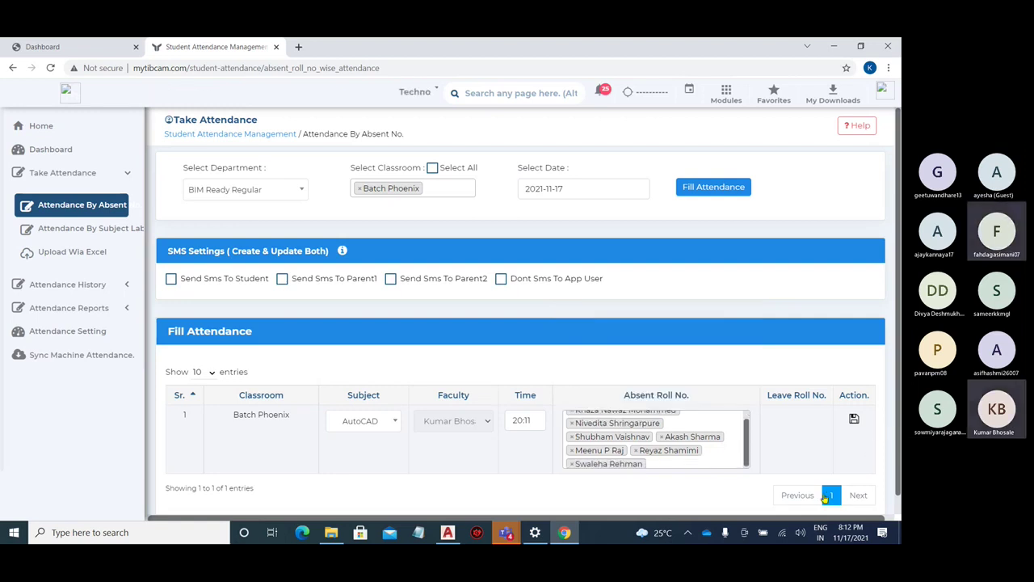